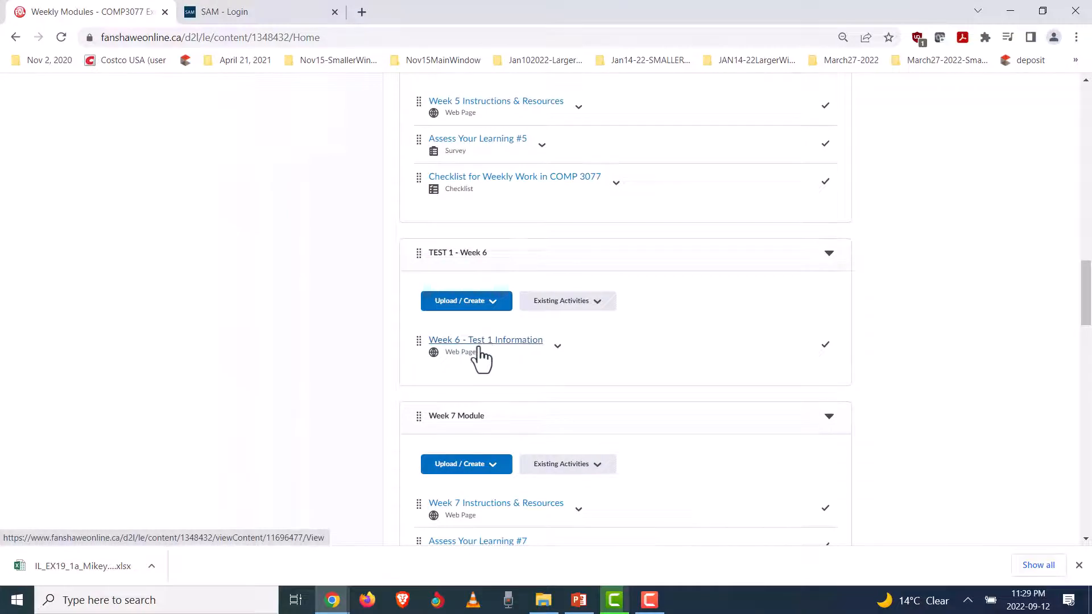
# Open the Week 1 Instructions & Resources page from the Weekly Modules and review its topics, learning objectives and viewing tasks.
pyautogui.scroll(15, 486, 364)
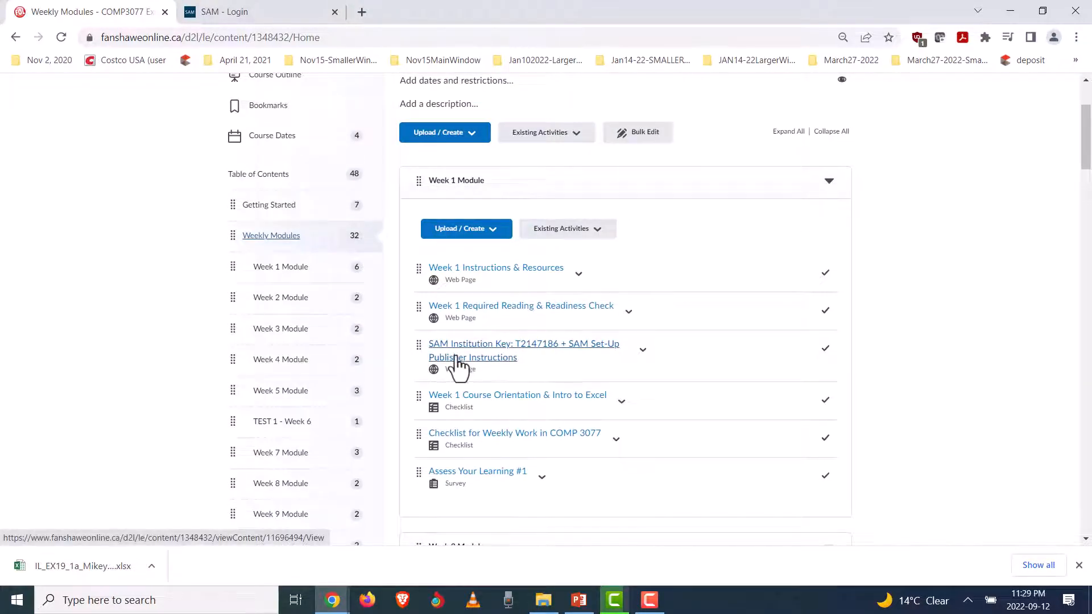
pyautogui.click(491, 270)
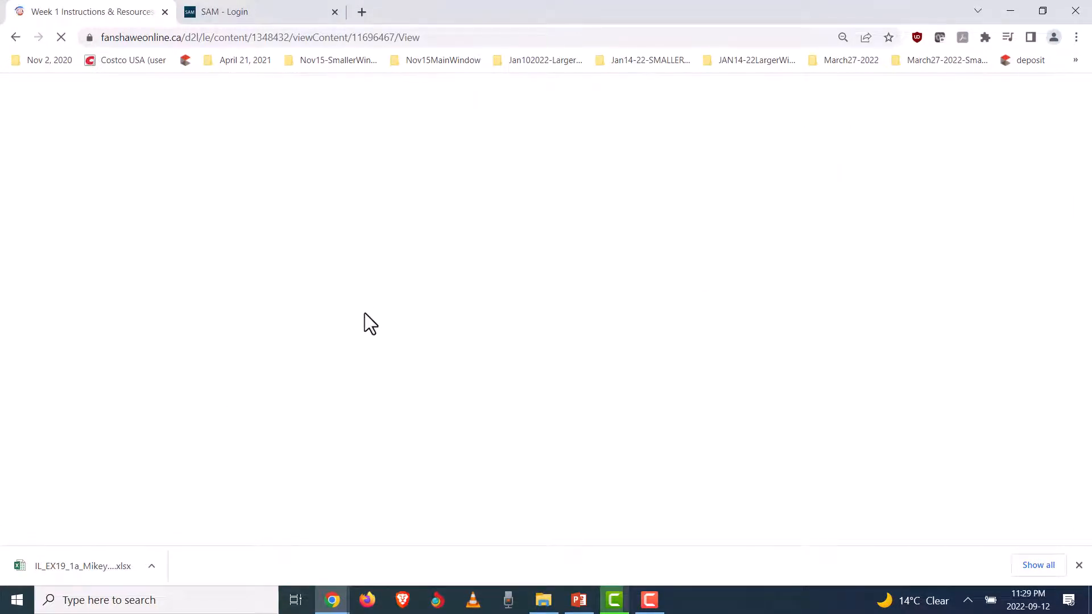
pyautogui.scroll(-2, 367, 312)
pyautogui.scroll(-6, 367, 313)
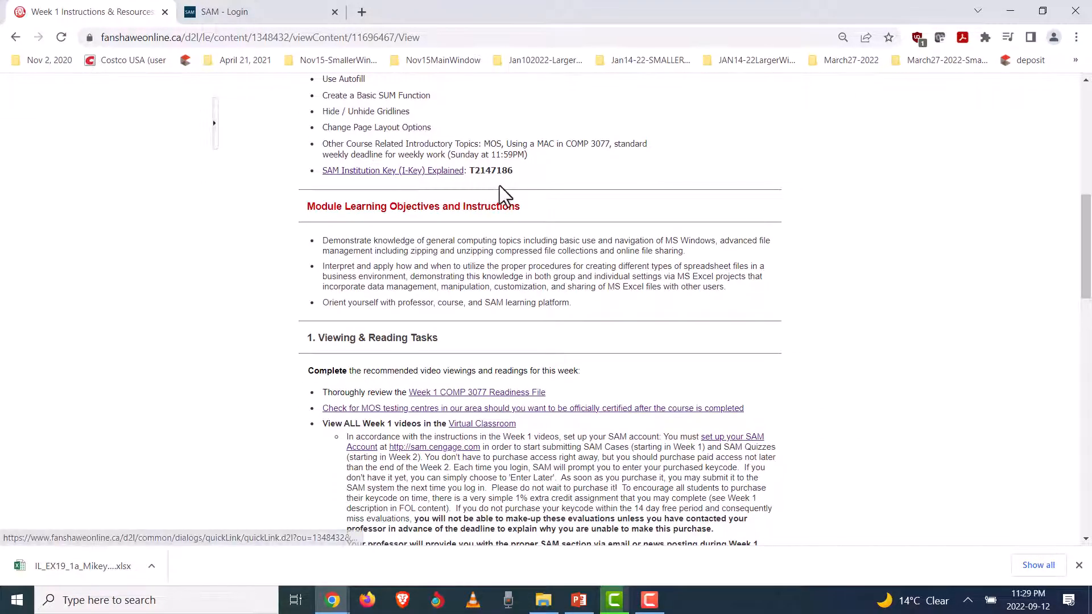
pyautogui.scroll(-3, 500, 199)
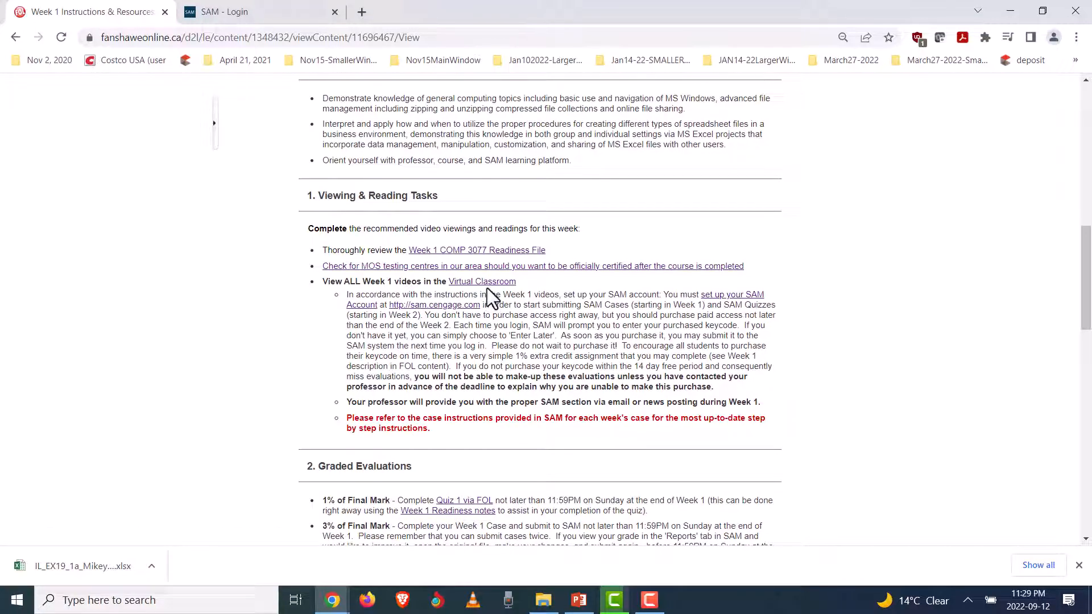
# Read the Week 1 graded evaluations and reminders, highlighting the reminder about submitting proof of keycode purchase for 1% extra credit.
pyautogui.scroll(-3, 489, 364)
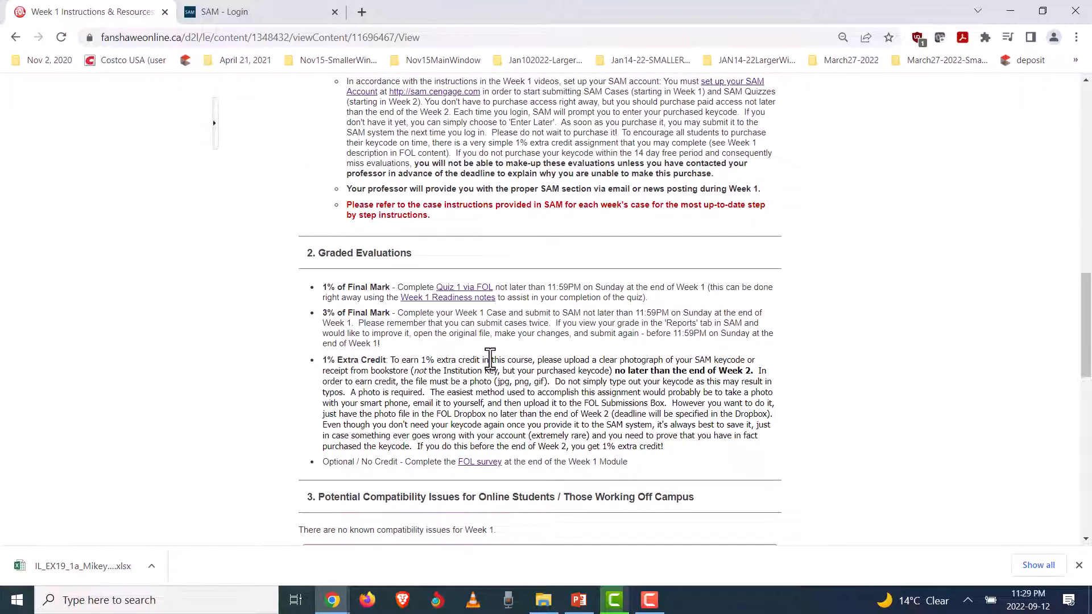
pyautogui.scroll(-3, 490, 367)
pyautogui.scroll(-2, 490, 362)
pyautogui.scroll(-3, 489, 361)
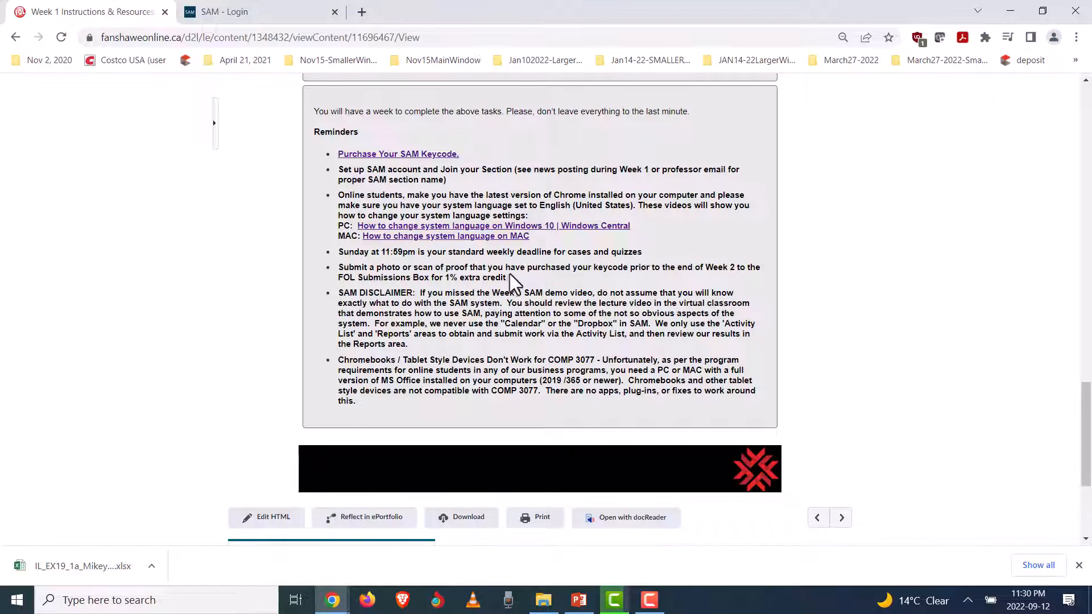
pyautogui.moveTo(507, 278); pyautogui.dragTo(330, 271)
# Open the course's Submission Folders to view the Save my Keycode 1% Extra Credit folder.
pyautogui.scroll(20, 505, 355)
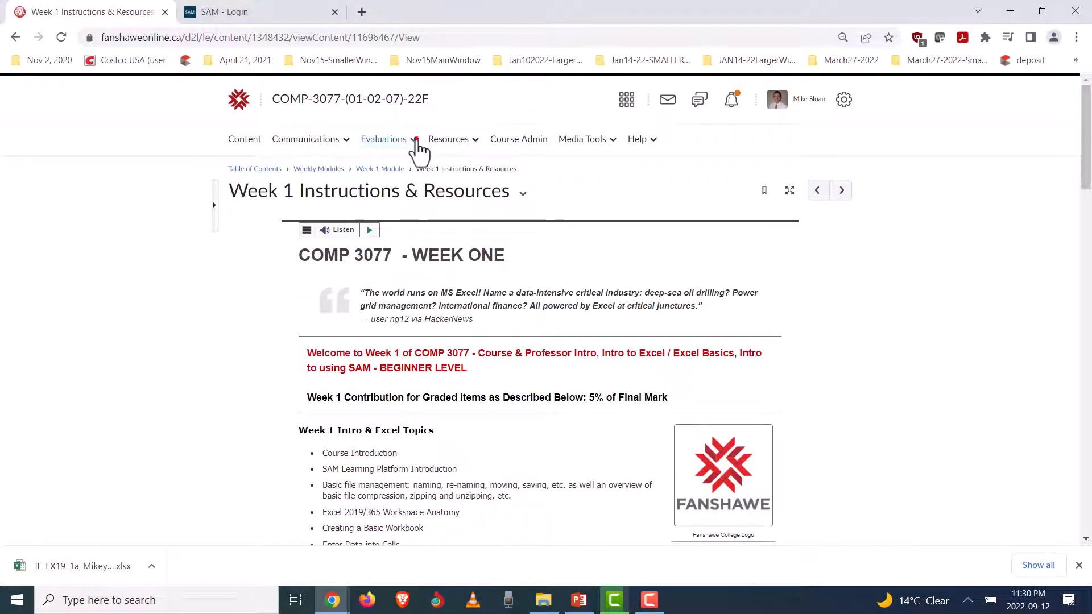
pyautogui.click(417, 141)
pyautogui.click(367, 243)
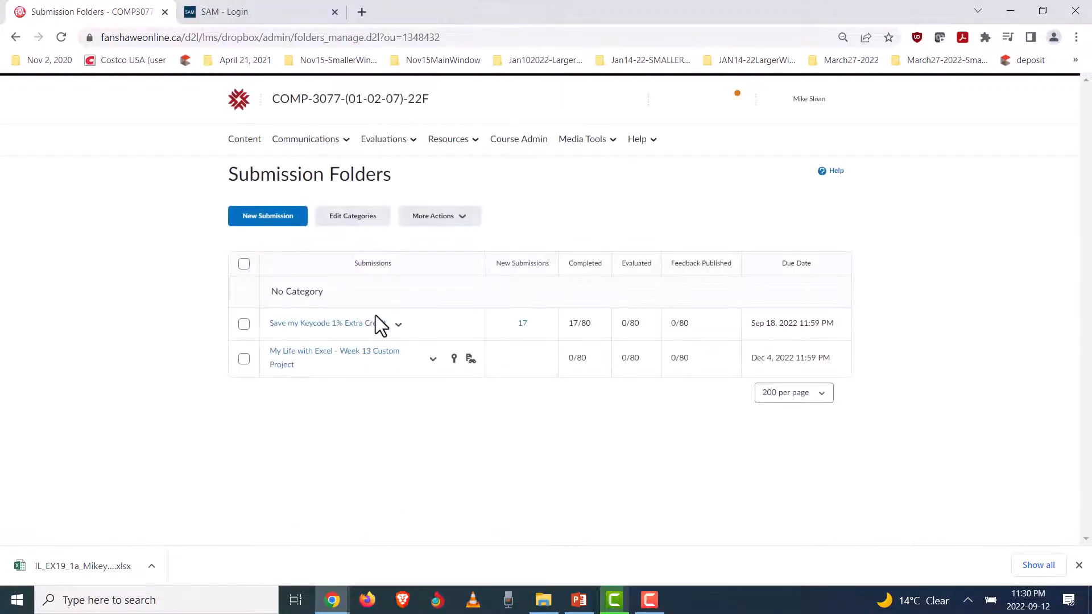
# Return to the Week 1 instructions and highlight the Excel topics from Creating a Basic Workbook through Change Page Layout Options.
pyautogui.click(8, 36)
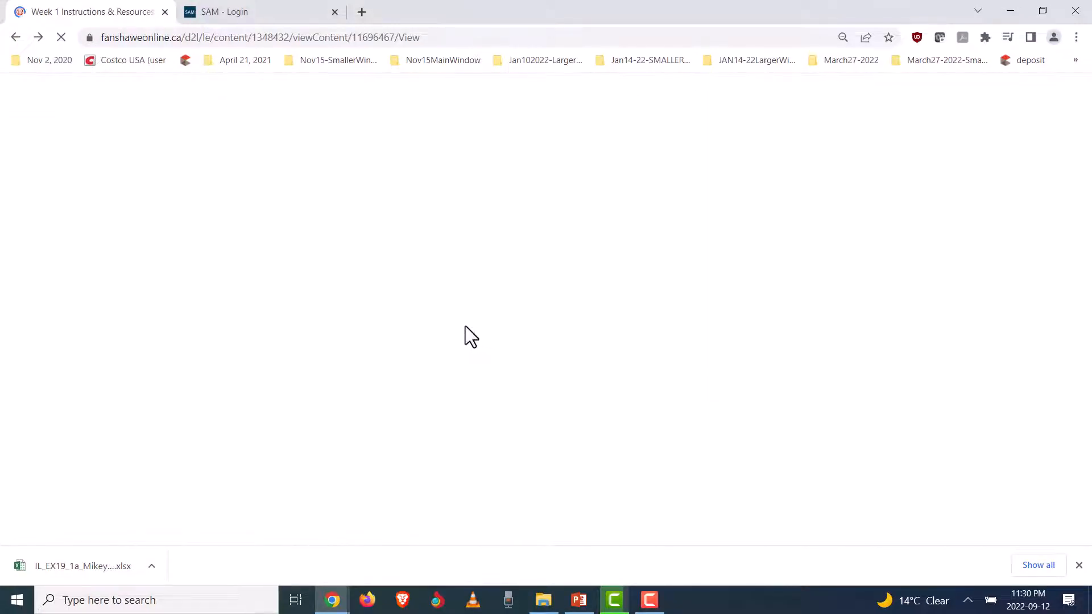
pyautogui.scroll(-5, 319, 302)
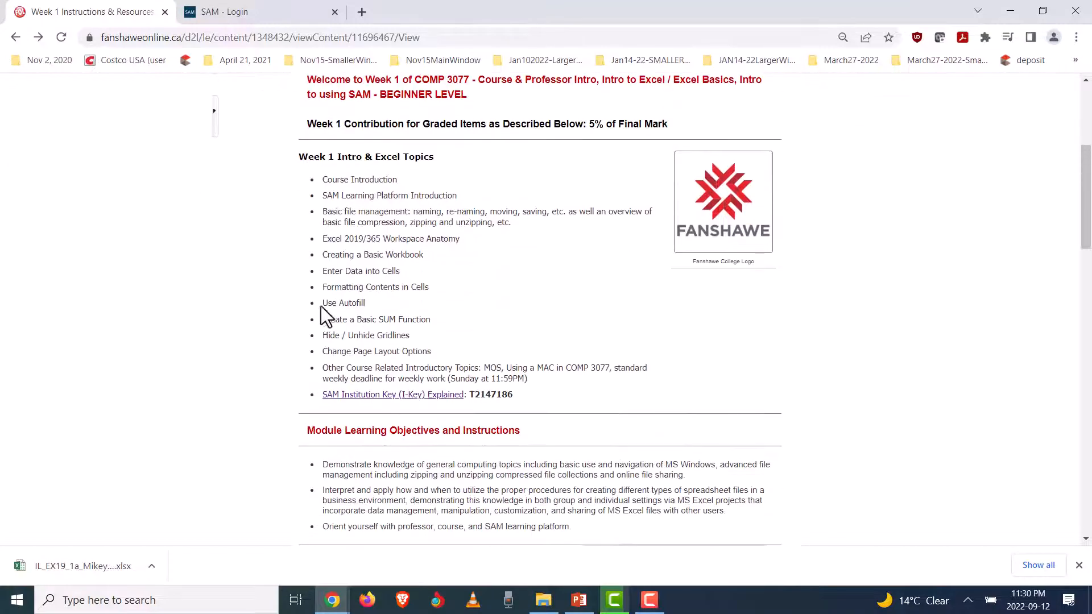
pyautogui.moveTo(323, 169); pyautogui.dragTo(344, 196)
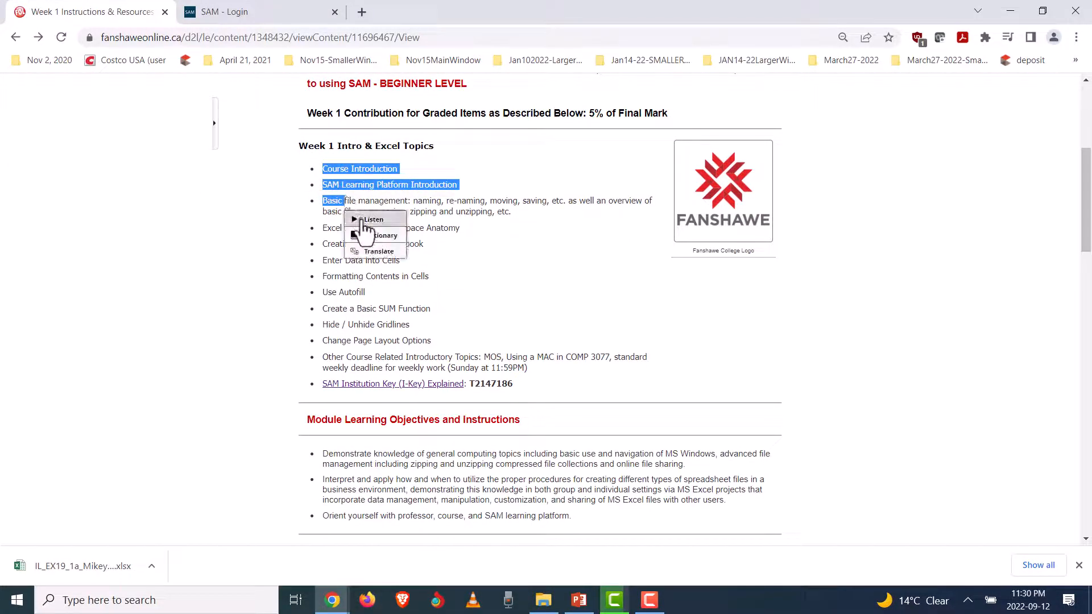
pyautogui.click(315, 216)
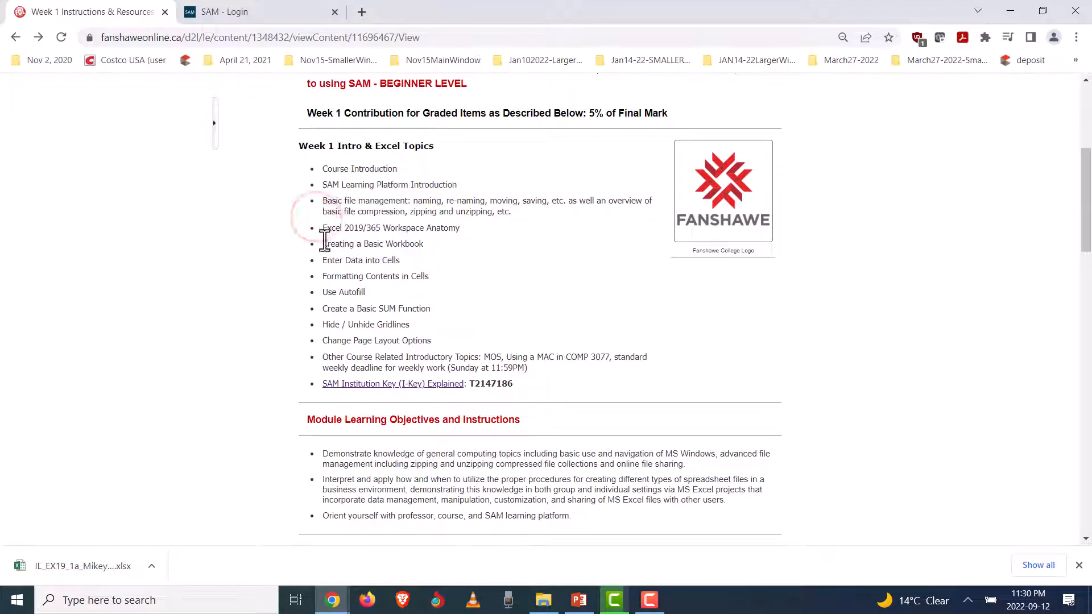
pyautogui.moveTo(320, 242); pyautogui.dragTo(437, 337)
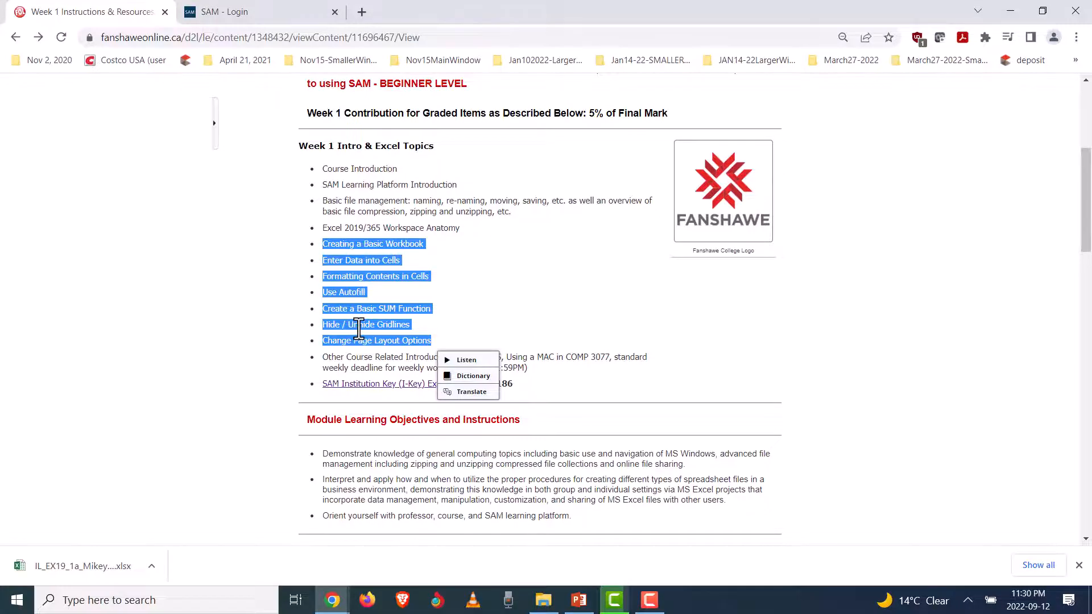
# Open the Week 1 Readiness notes linked under Graded Evaluations and switch to the page's new tab.
pyautogui.scroll(-2, 364, 336)
pyautogui.scroll(-5, 364, 342)
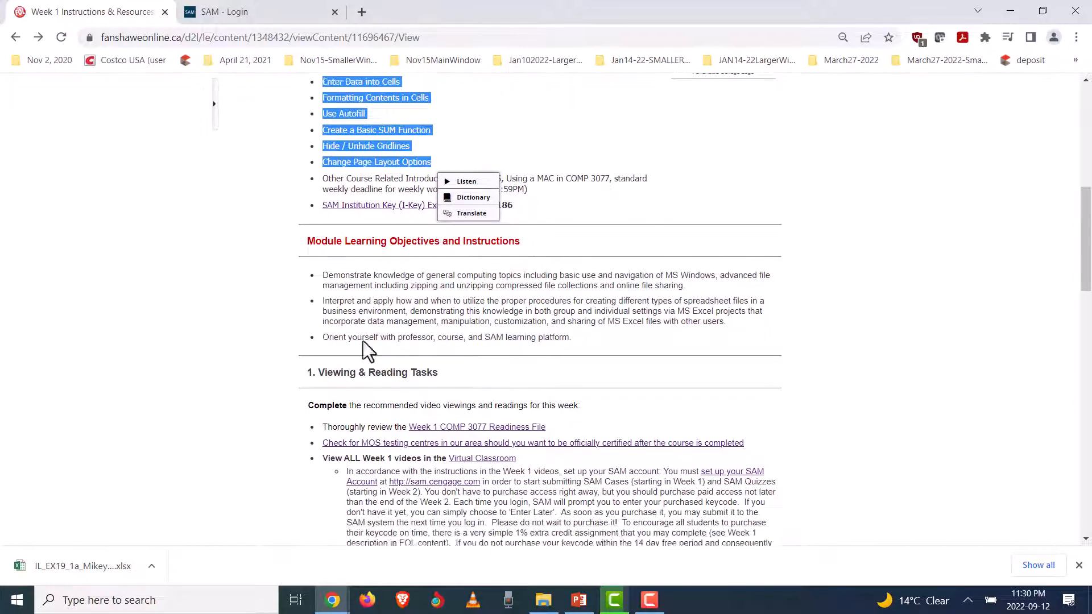
pyautogui.scroll(-4, 358, 353)
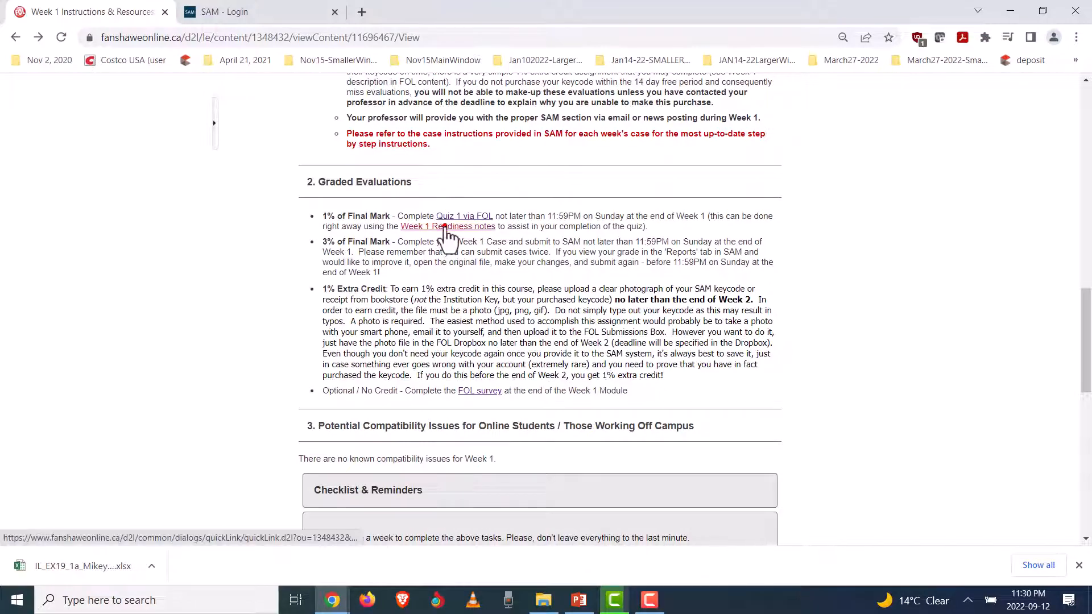
pyautogui.click(444, 227)
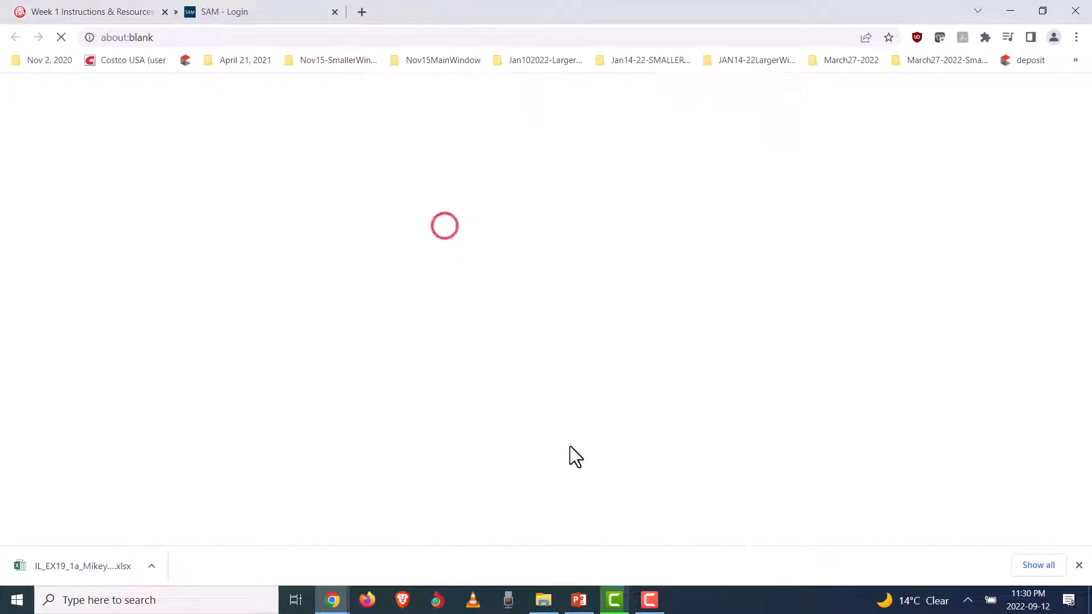
pyautogui.click(59, 7)
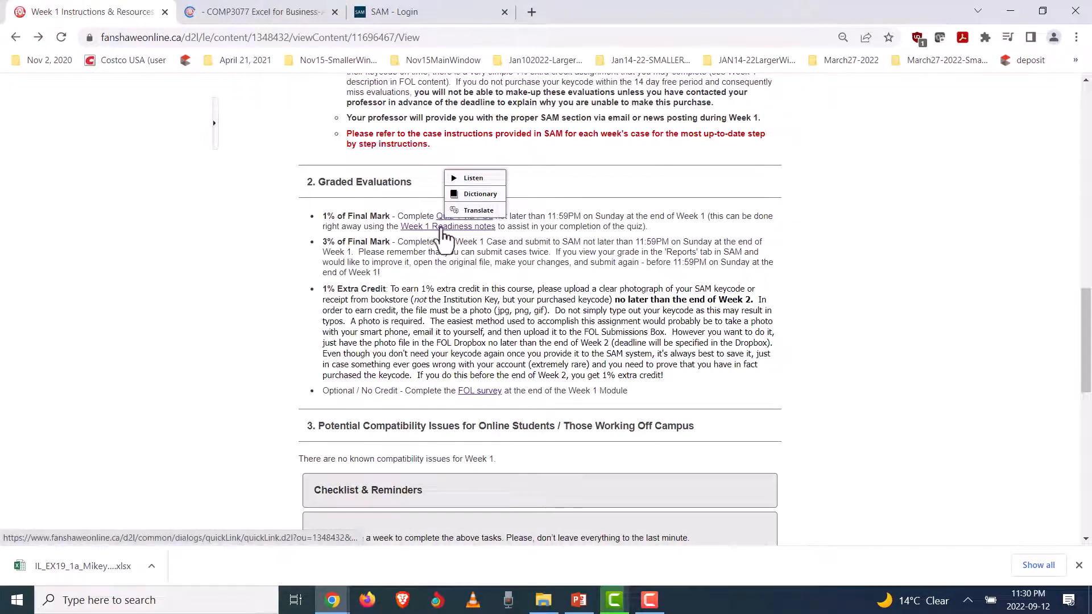
pyautogui.click(206, 22)
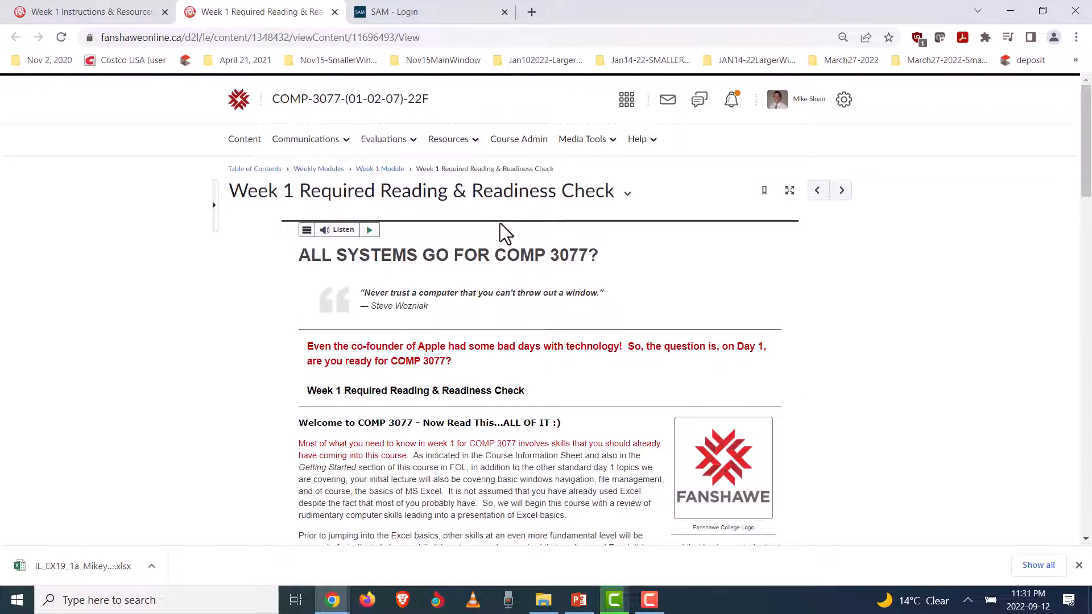
# Read the opening section of the readiness check about the basic computing and file management skills expected in Week 1.
pyautogui.scroll(-5, 501, 307)
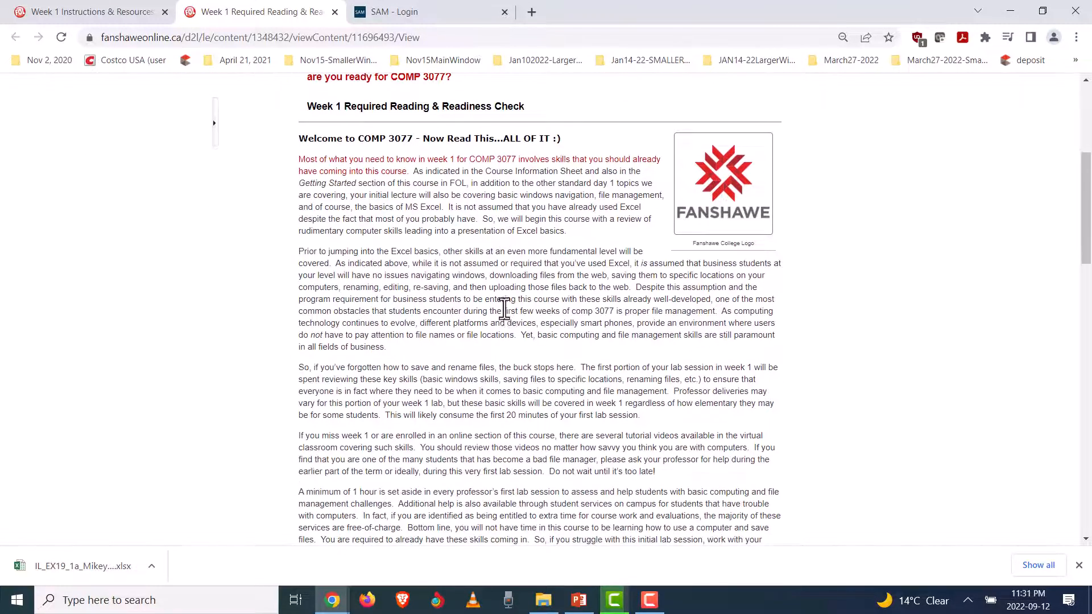
pyautogui.scroll(3, 504, 309)
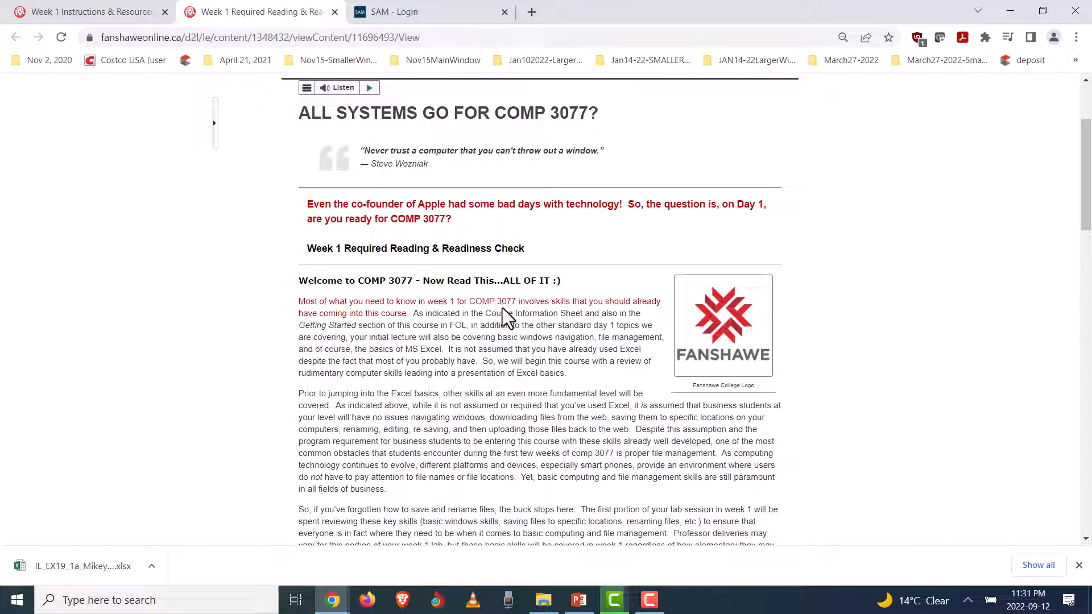
pyautogui.scroll(-1, 498, 352)
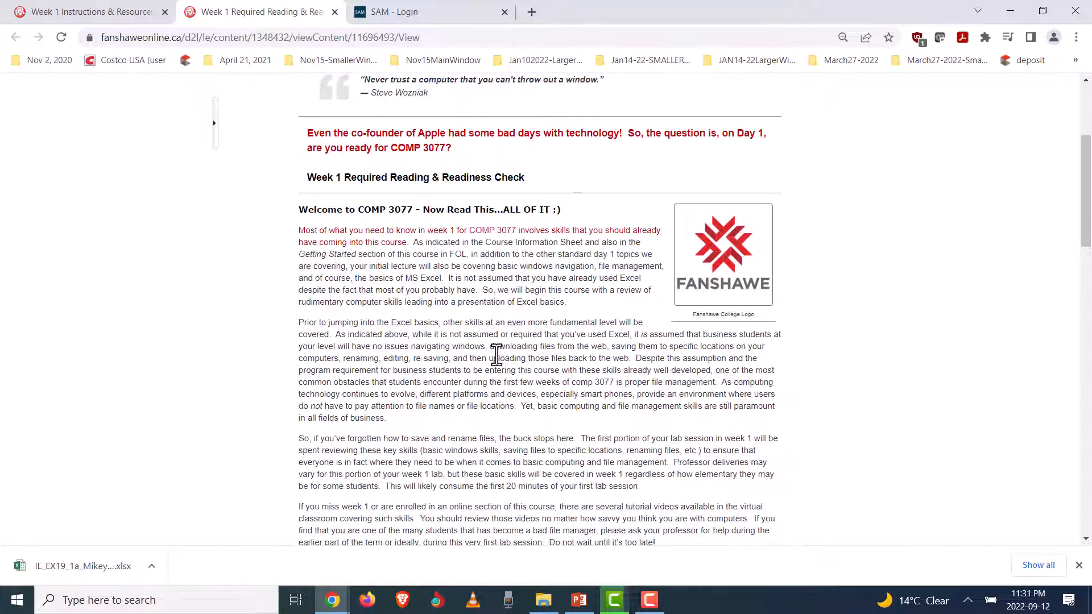
pyautogui.scroll(-2, 494, 353)
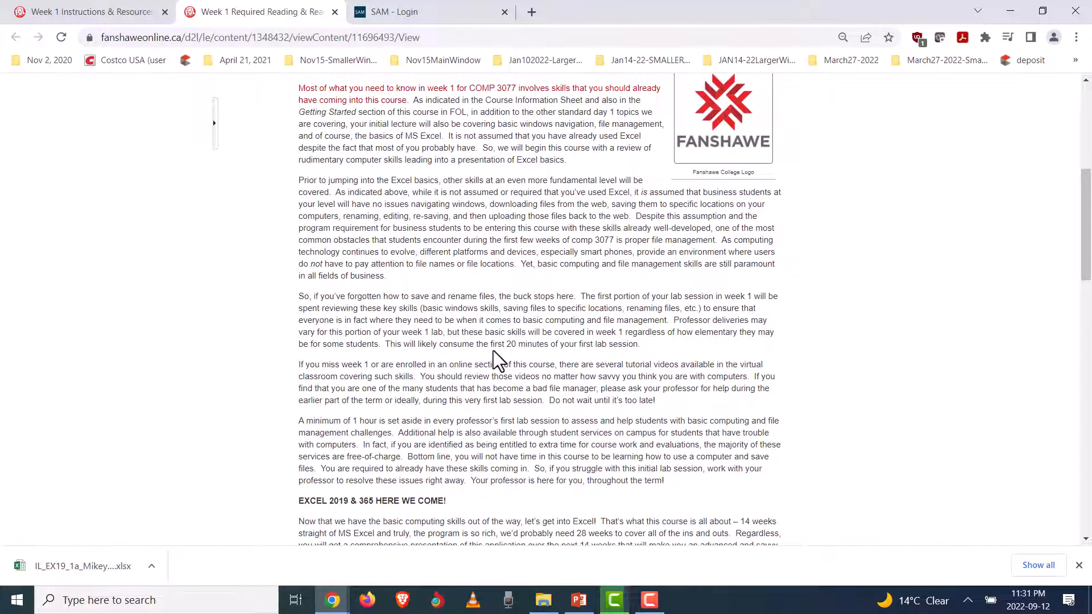
pyautogui.scroll(2, 561, 358)
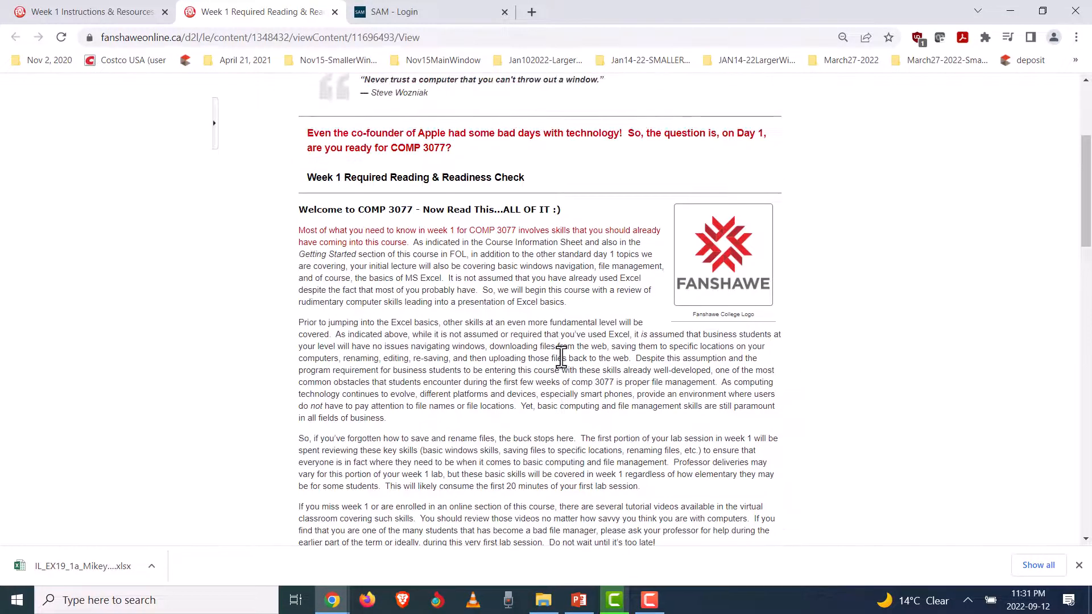
pyautogui.scroll(-2, 561, 357)
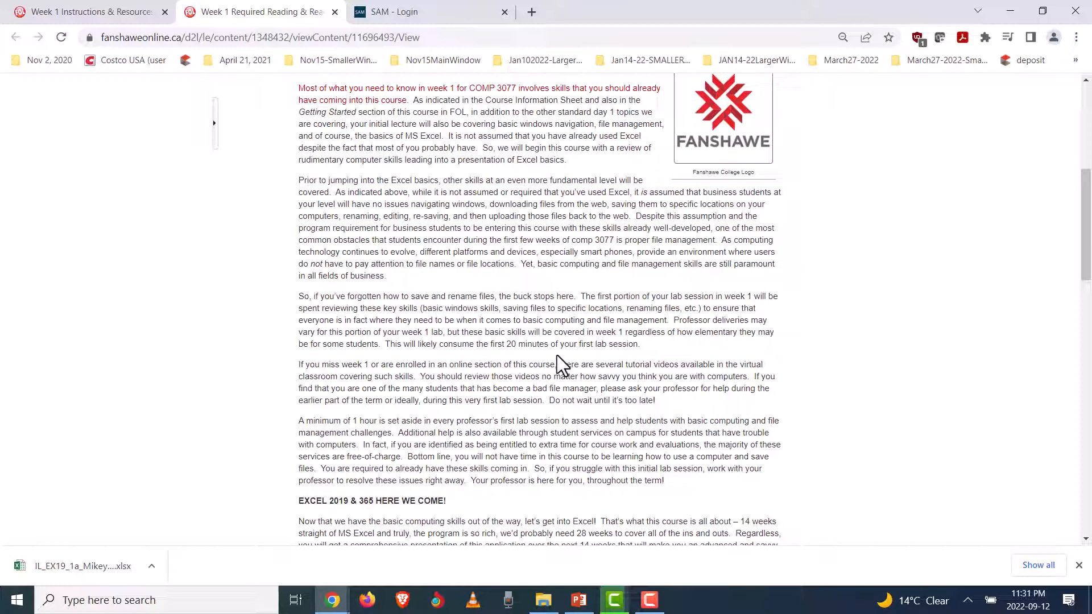
# Read the Excel 2019 & 365 and What is Excel? sections through to the numbered workspace graphic.
pyautogui.scroll(-4, 488, 276)
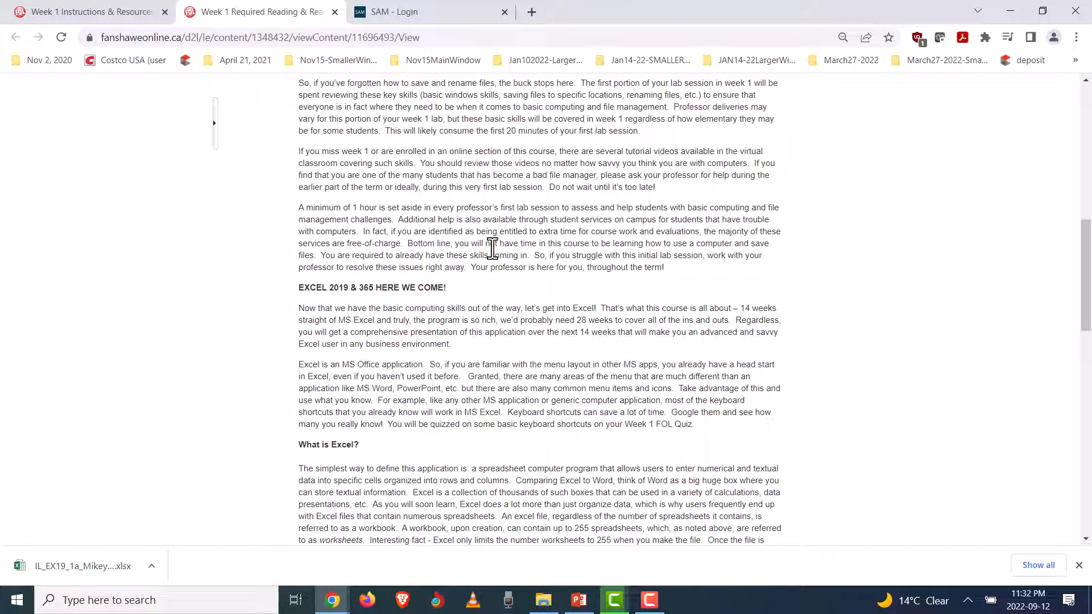
pyautogui.scroll(-3, 409, 310)
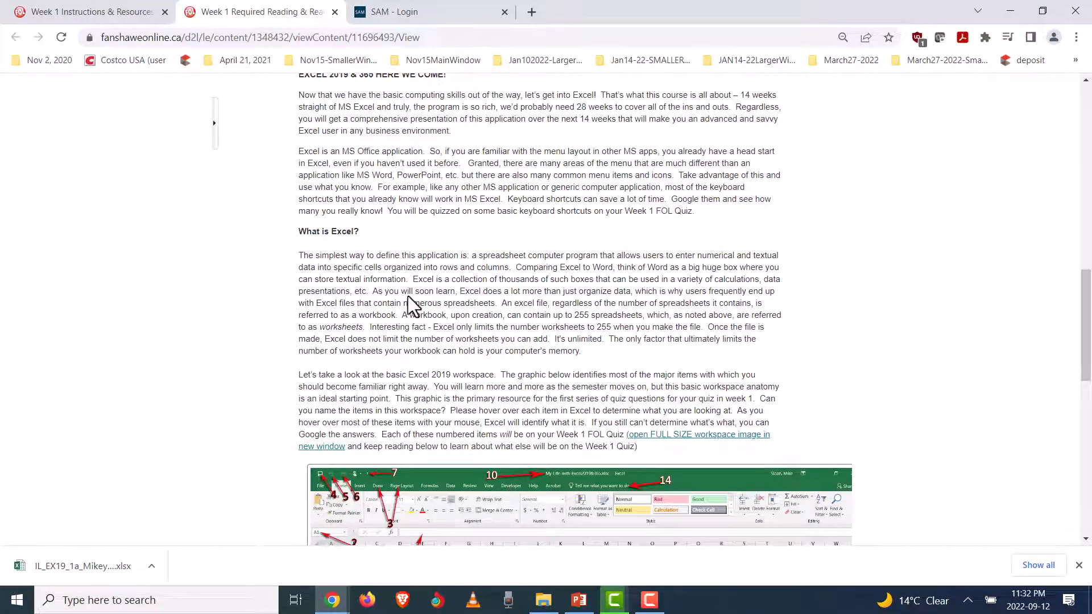
pyautogui.scroll(1, 408, 295)
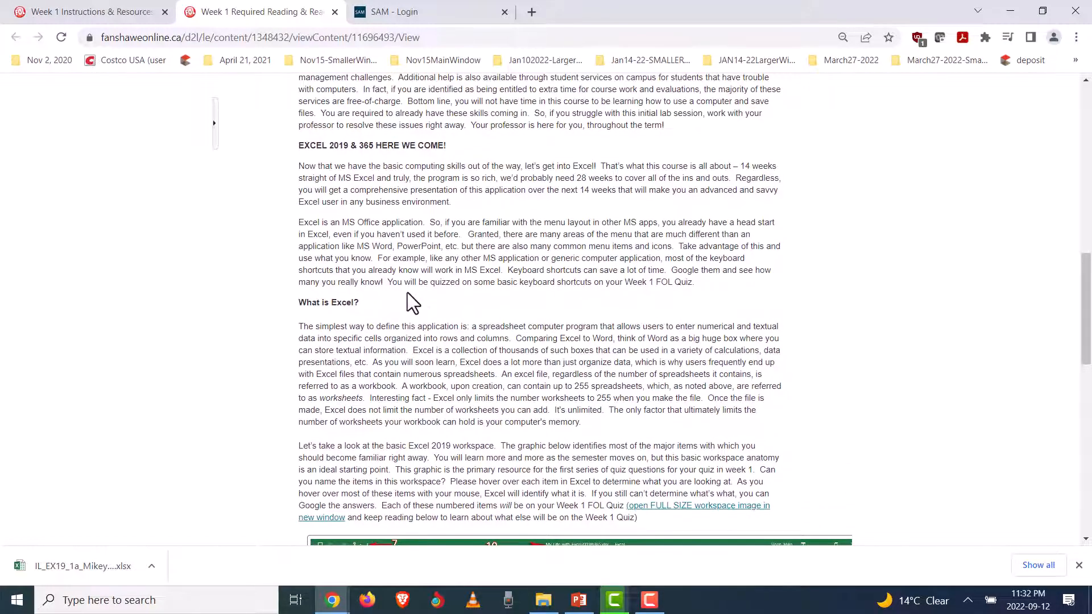
pyautogui.scroll(1, 407, 292)
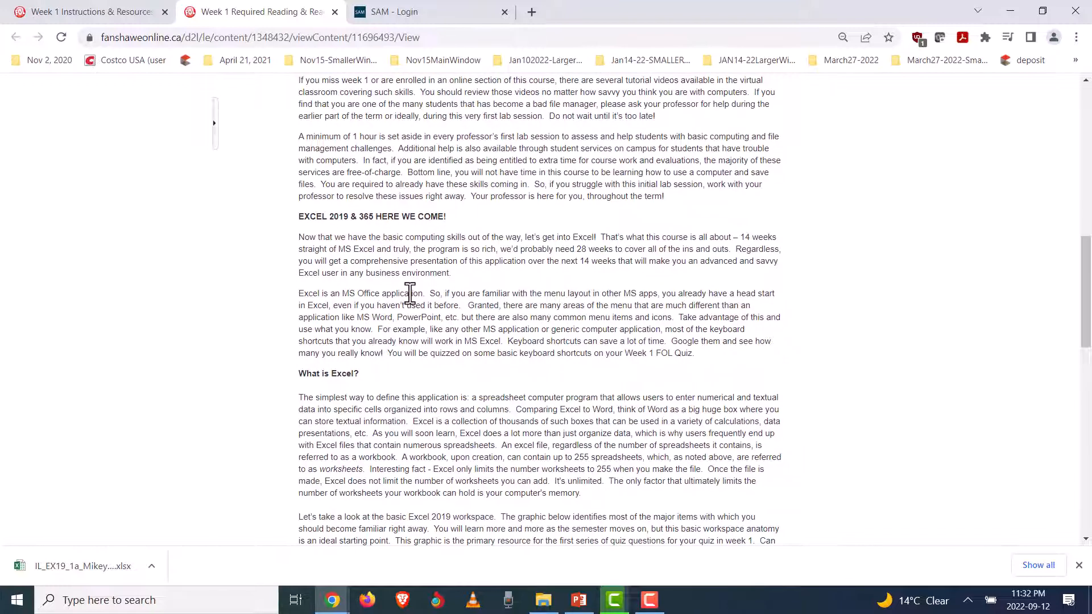
pyautogui.scroll(-3, 409, 293)
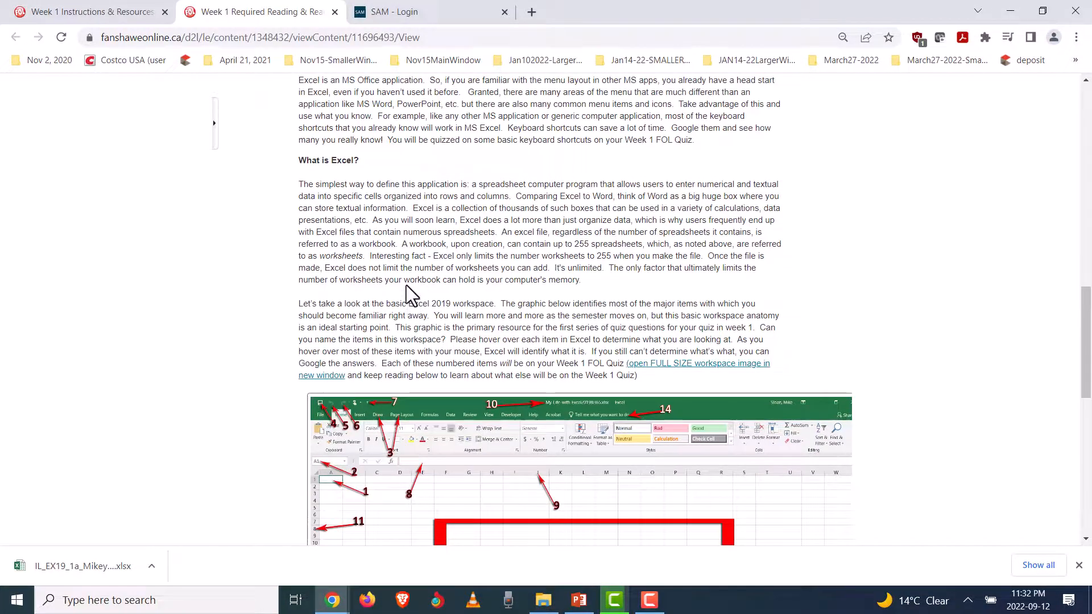
pyautogui.scroll(-2, 407, 284)
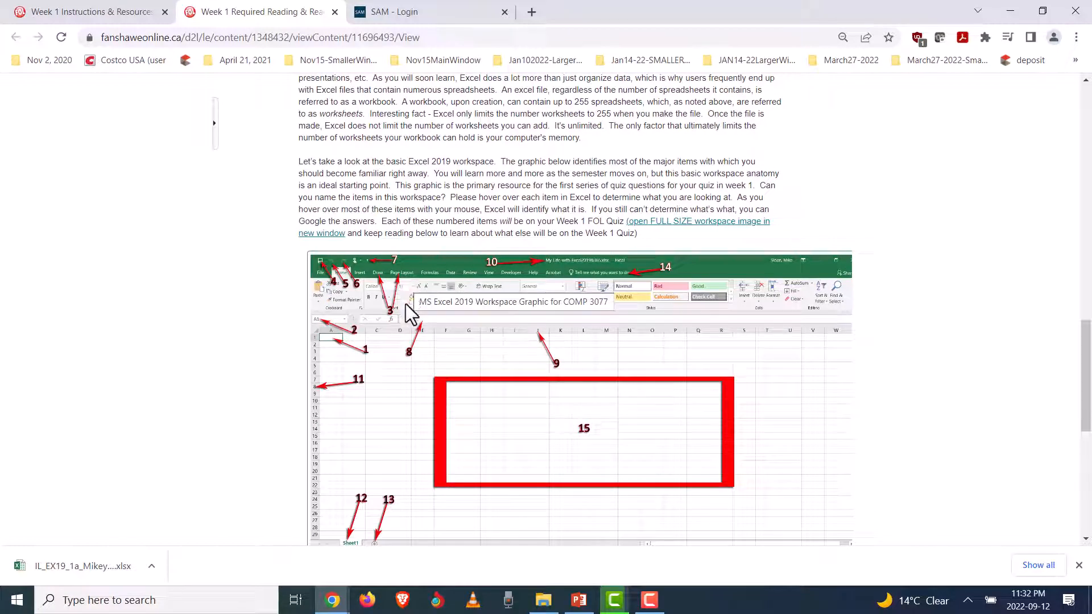
# Search Windows for excel and launch the Excel app, then return to the beginning of the readiness check page.
pyautogui.click(185, 591)
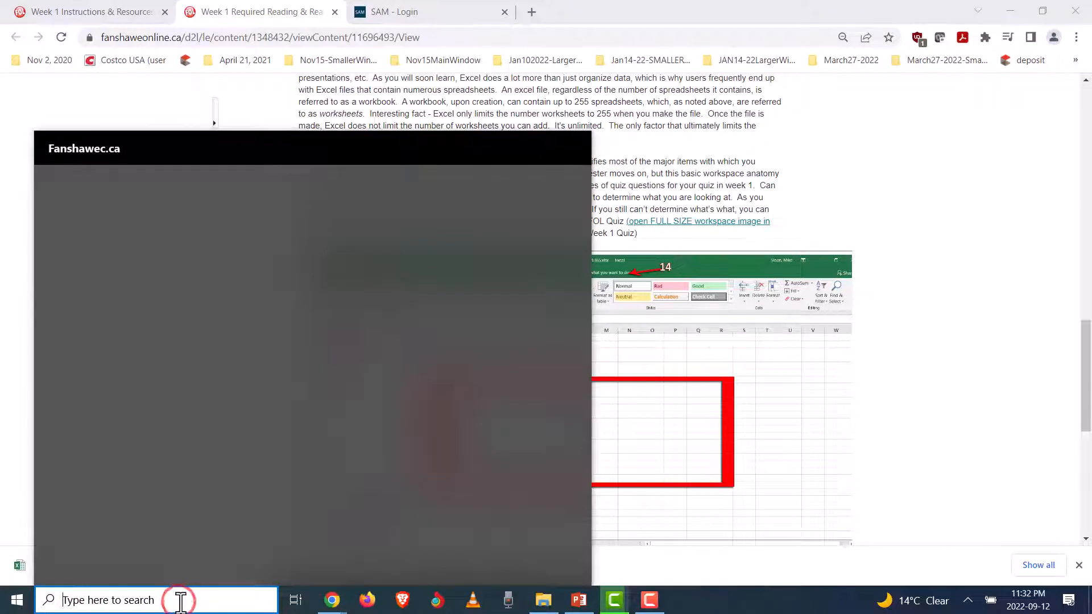
pyautogui.write('excel')
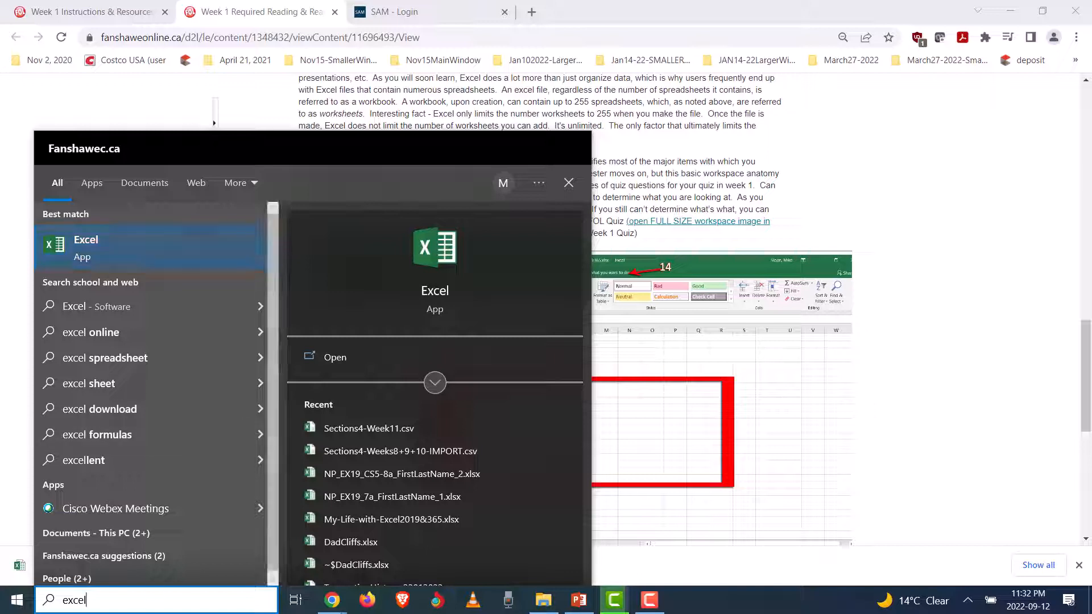
pyautogui.click(135, 233)
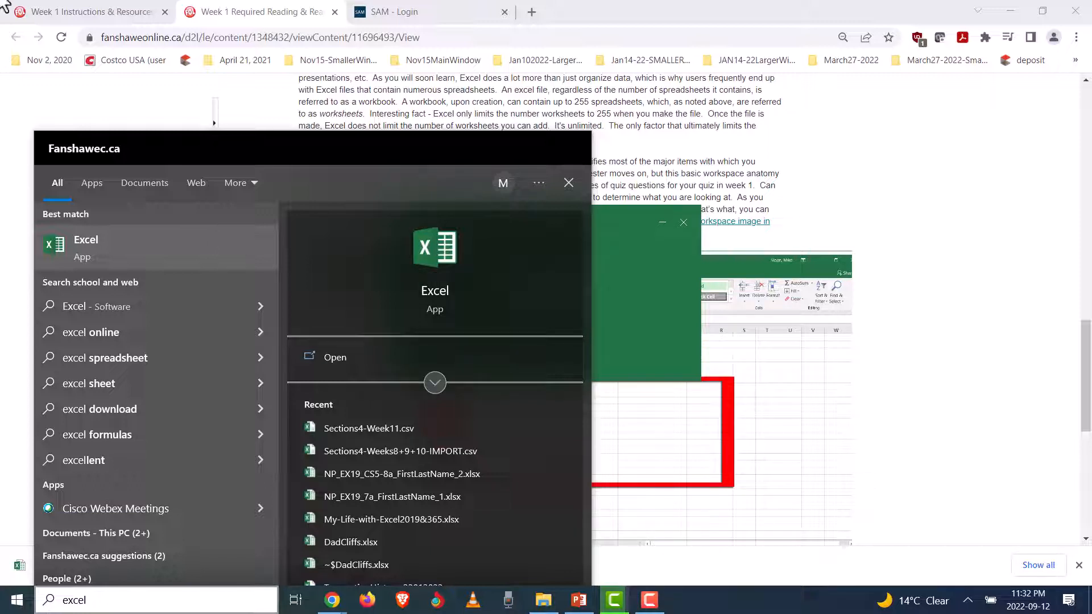
pyautogui.click(740, 163)
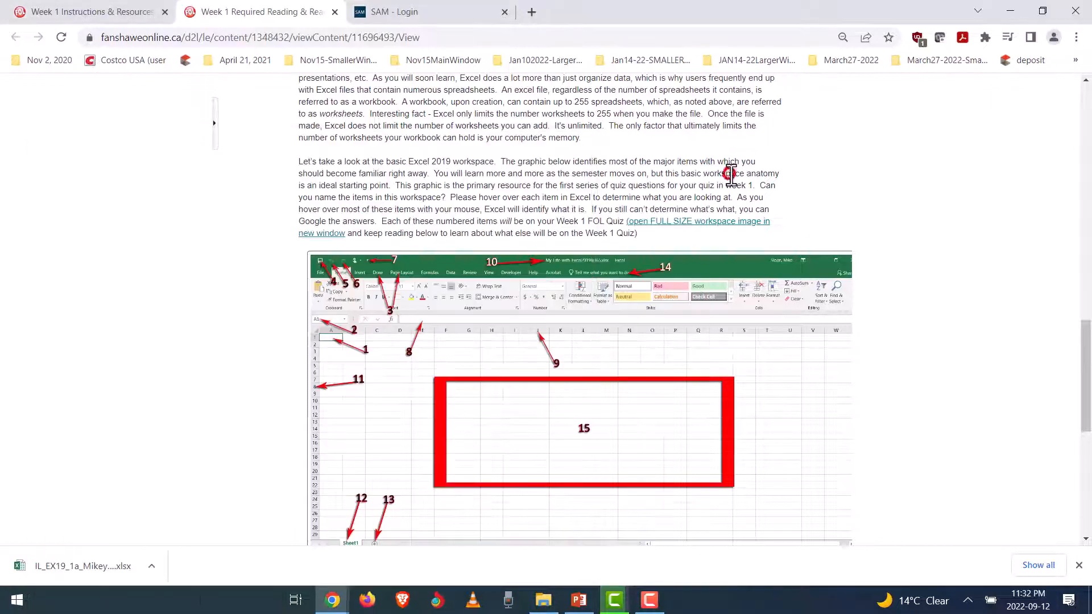
pyautogui.scroll(15, 486, 313)
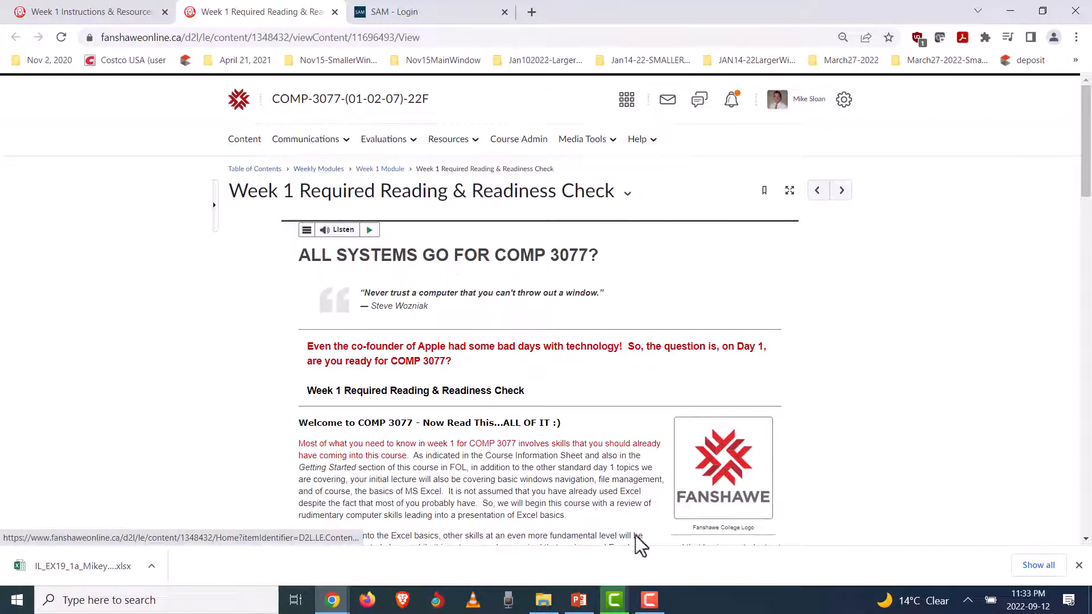
# Switch to PowerPoint and add the bullet "Make sure your MS Office is Up to Date" at the end of slide 2's list.
pyautogui.click(578, 601)
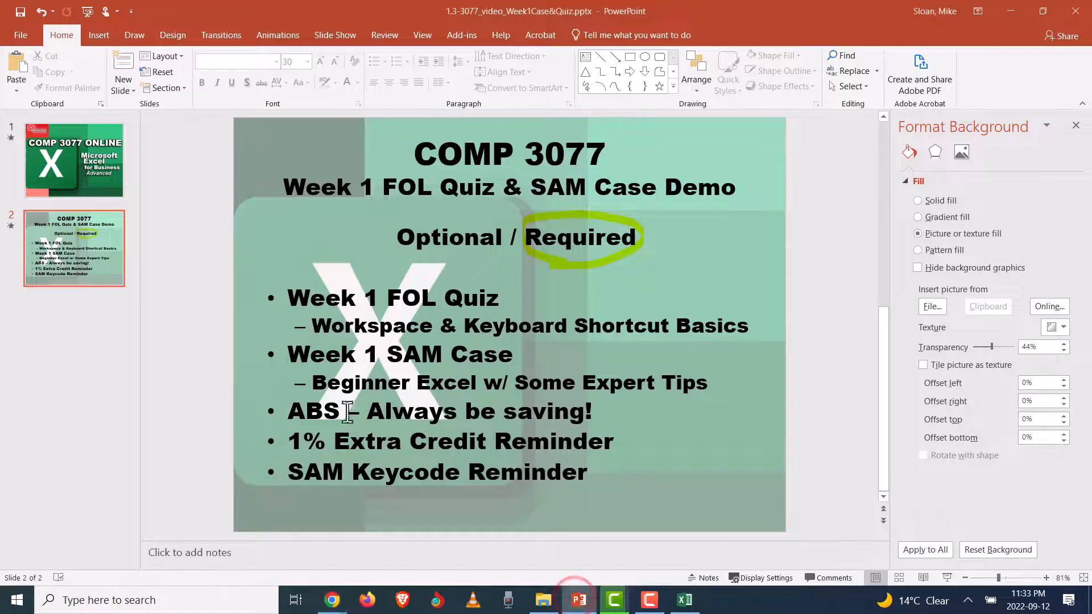
pyautogui.click(327, 382)
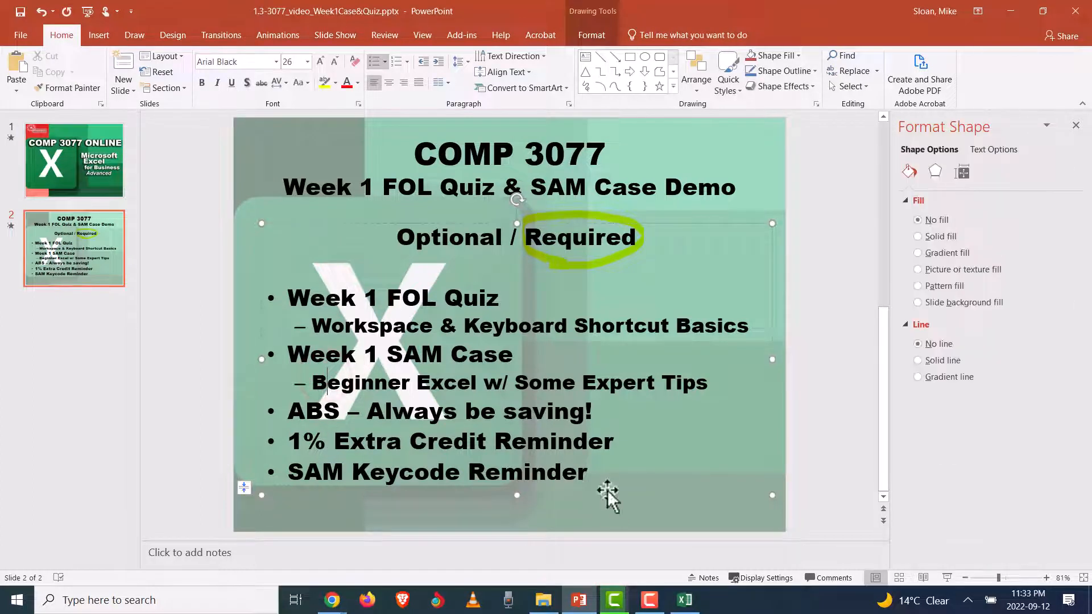
pyautogui.click(599, 477)
pyautogui.write('Make s')
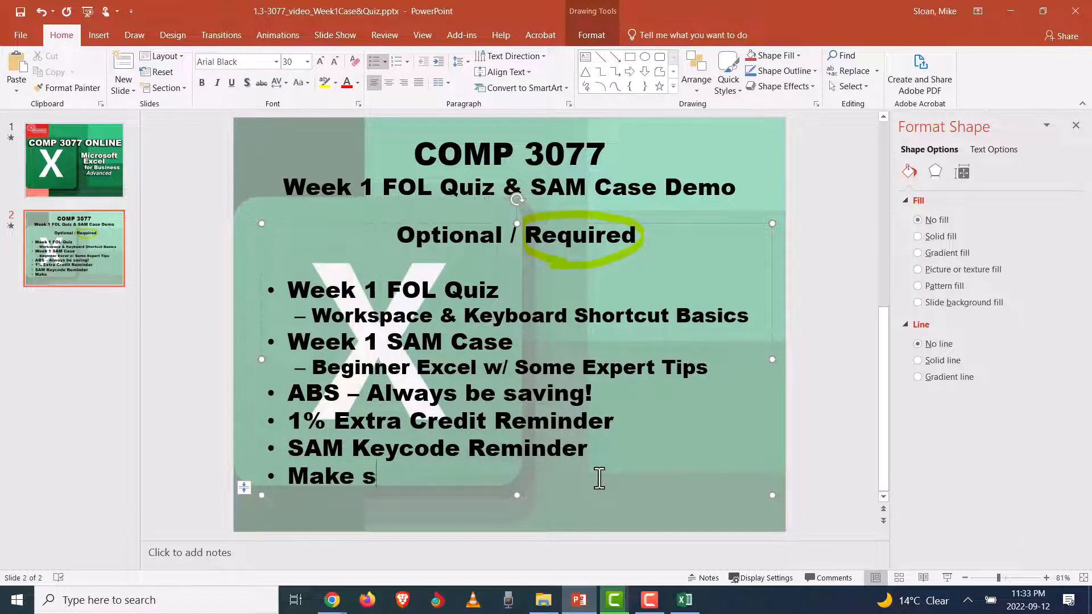
pyautogui.write('ure your MS ')
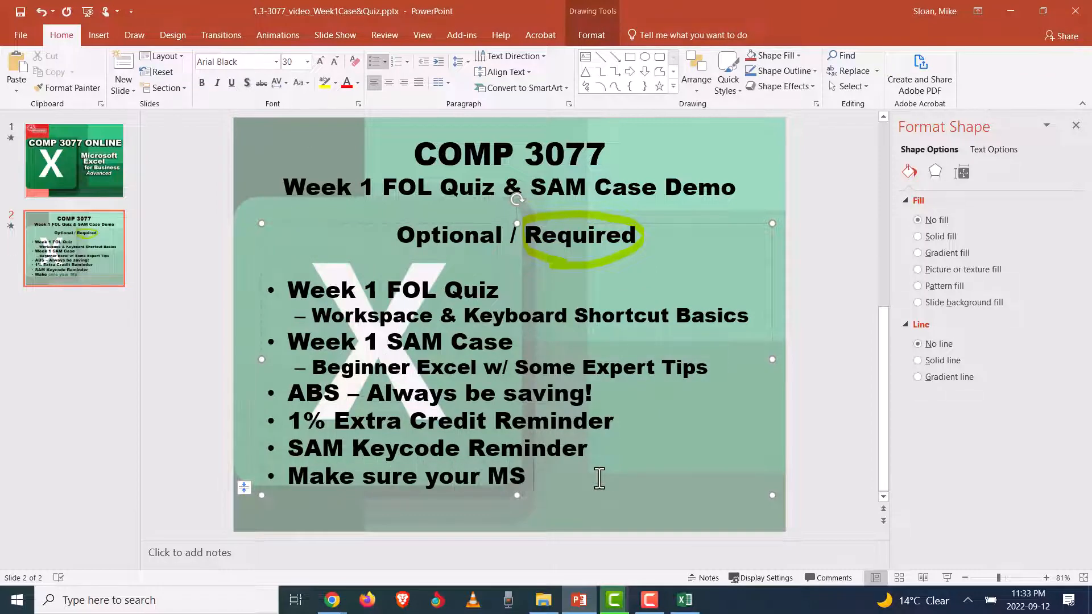
pyautogui.write('Office is u')
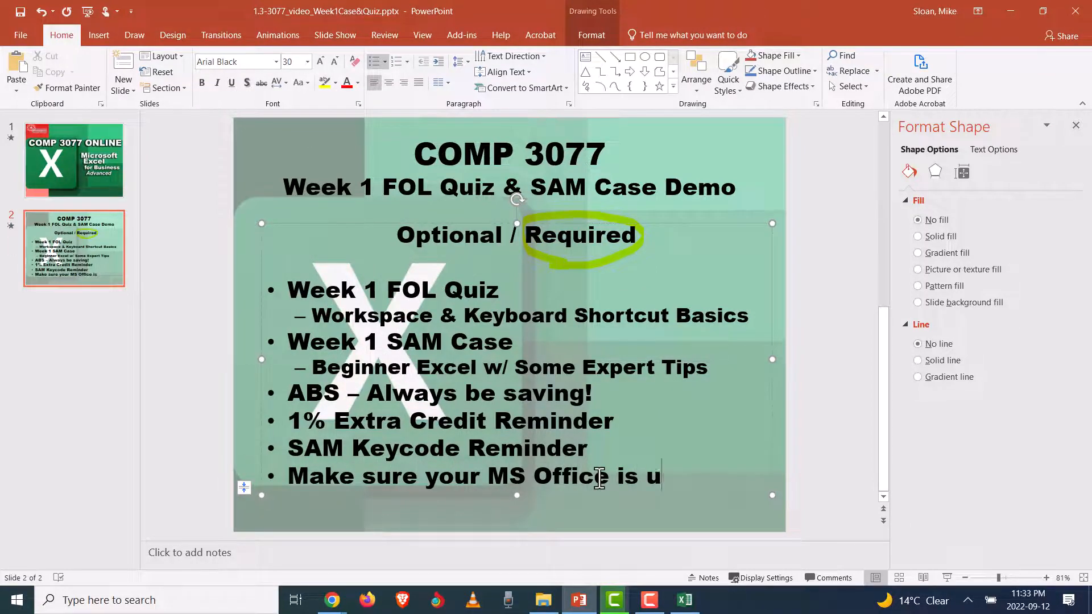
pyautogui.write('p t')
pyautogui.press('BackSpace')
pyautogui.press('BackSpace')
pyautogui.press('BackSpace')
pyautogui.press('BackSpace')
pyautogui.press('BackSpace')
pyautogui.write('Up')
pyautogui.press('BackSpace')
pyautogui.press('BackSpace')
pyautogui.write('Up to Date')
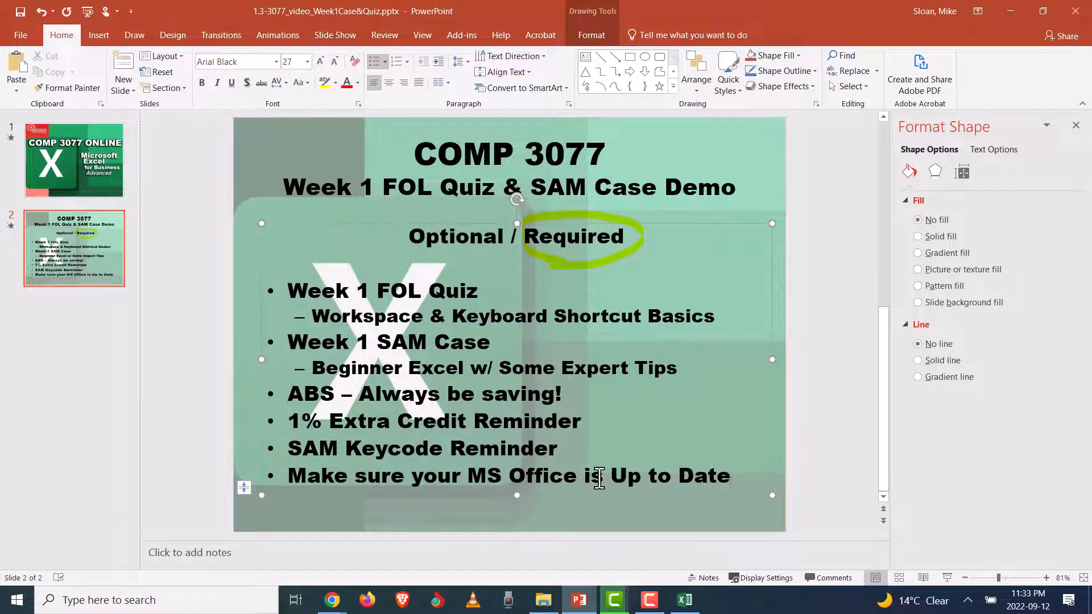
pyautogui.click(899, 438)
pyautogui.click(845, 455)
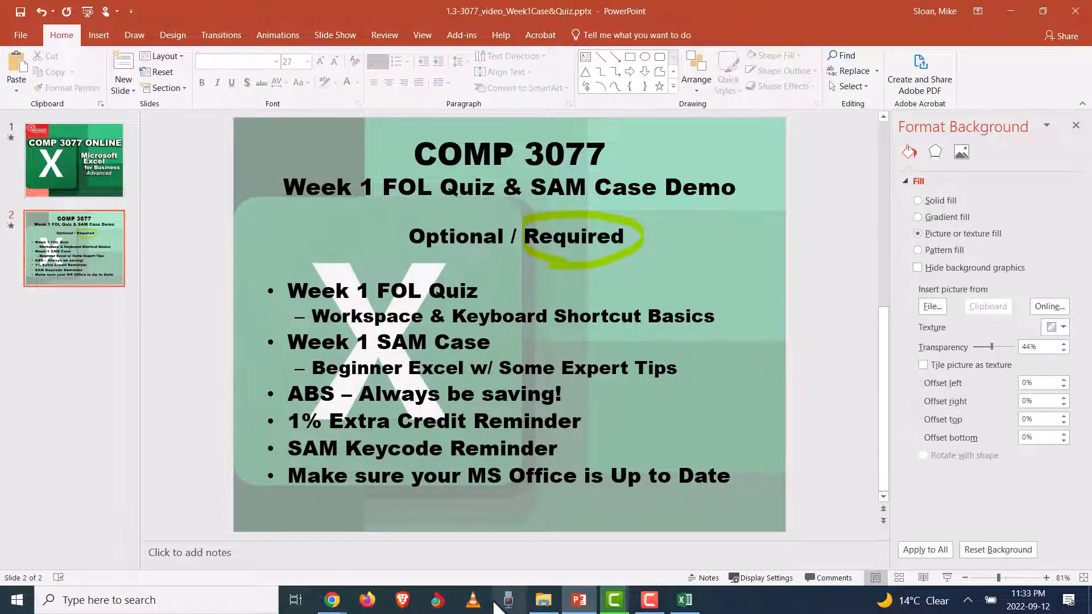
# Switch back to Chrome and go from the readiness check page through Weekly Modules to the Getting Started module.
pyautogui.hotkey('alt', 'Tab')
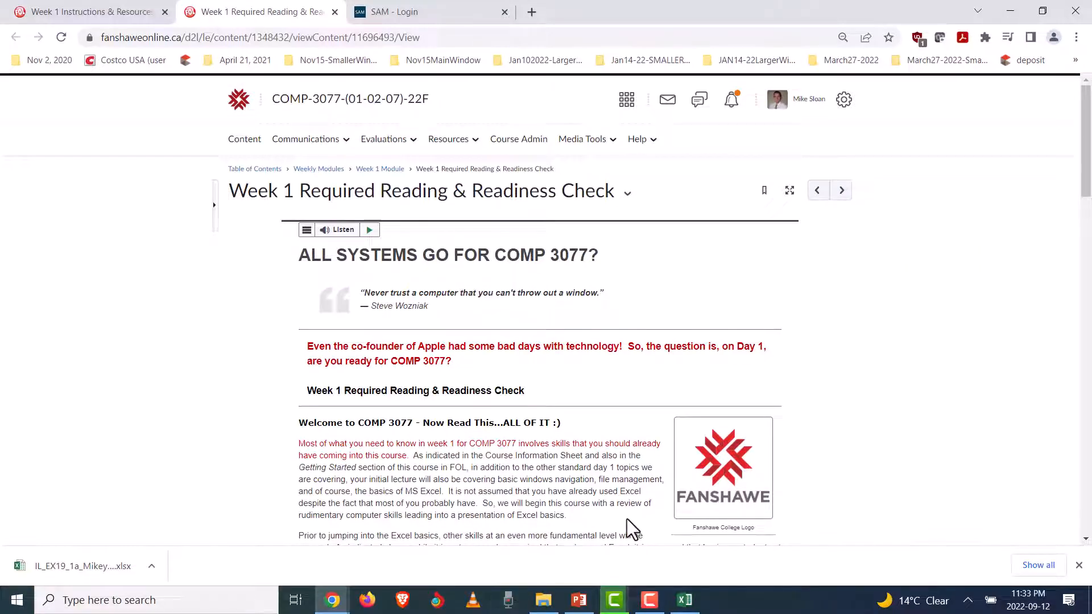
pyautogui.hotkey('alt', 'Tab')
pyautogui.hotkey('alt', 'Tab')
pyautogui.scroll(-3, 490, 423)
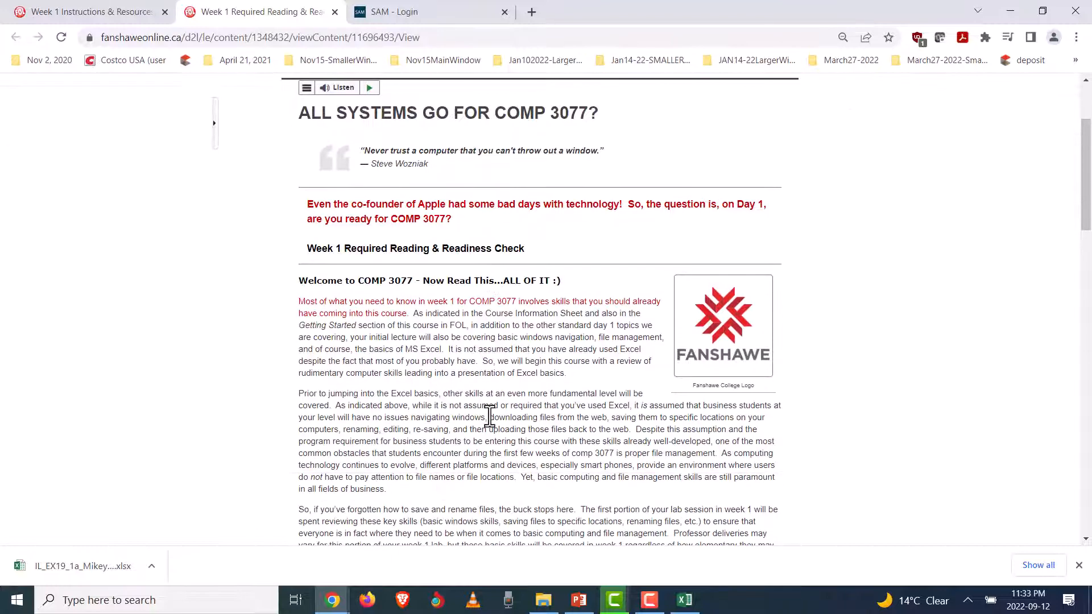
pyautogui.scroll(3, 489, 419)
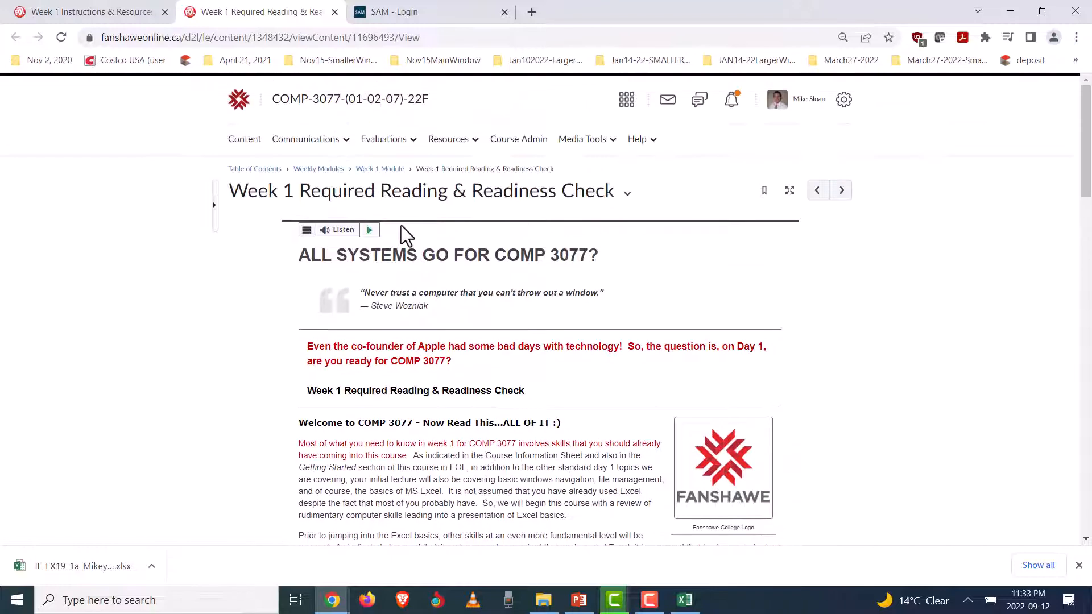
pyautogui.click(323, 170)
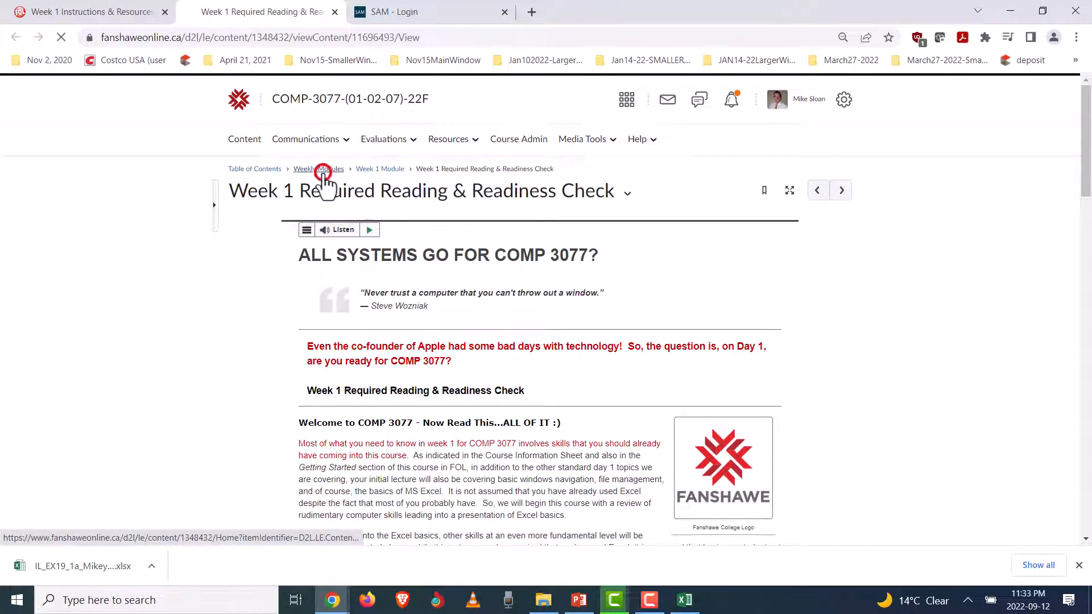
pyautogui.click(271, 169)
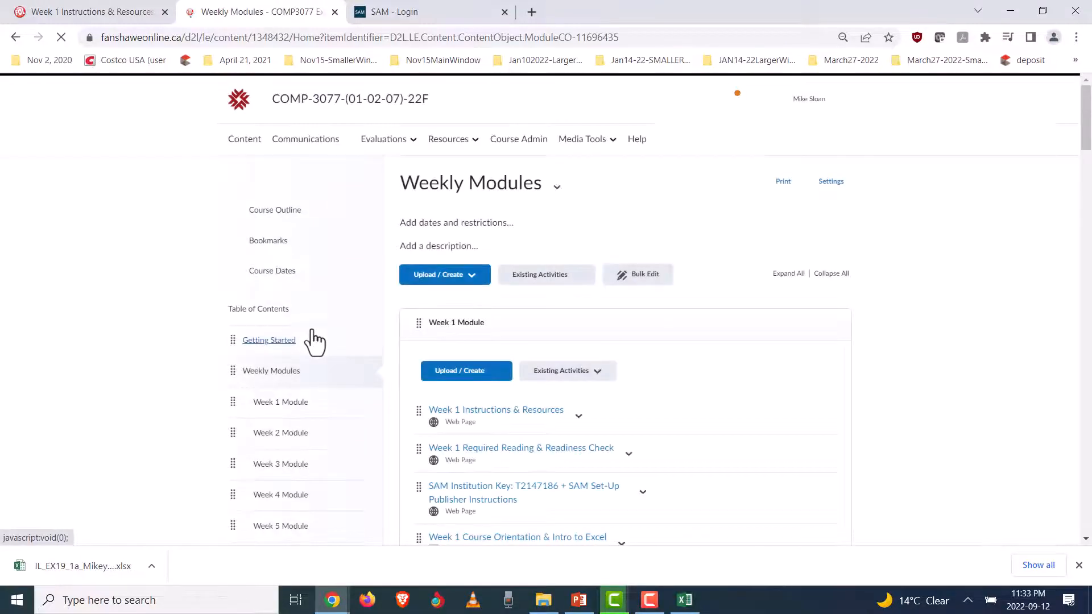
pyautogui.click(270, 341)
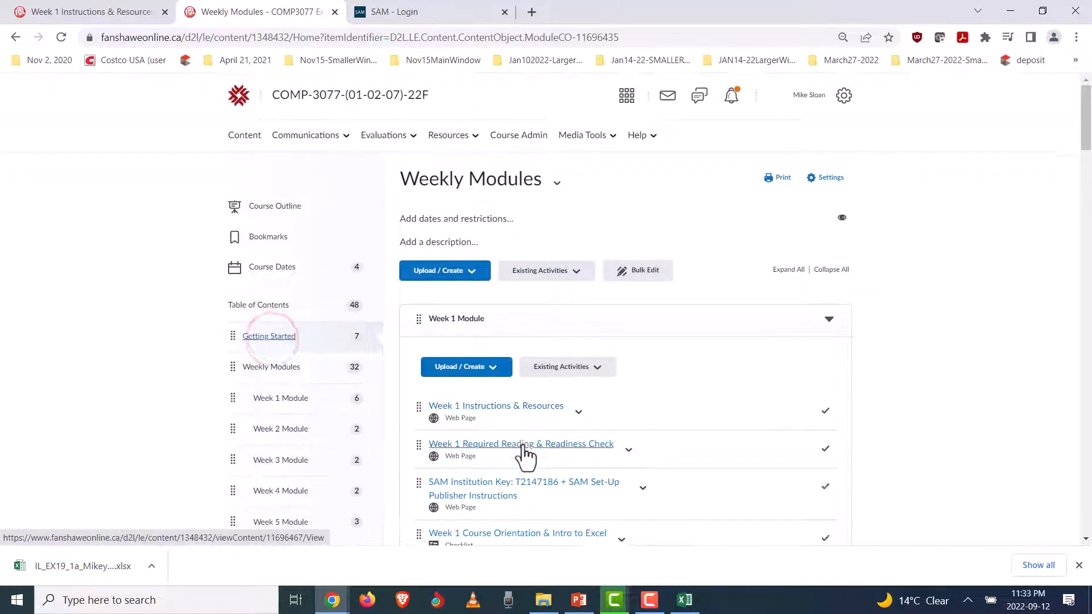
# Open Required Software/Resources + SAM Website Set-Up Guidance and read the MS Office 2019 or 365 requirements.
pyautogui.scroll(-2, 524, 449)
pyautogui.click(500, 297)
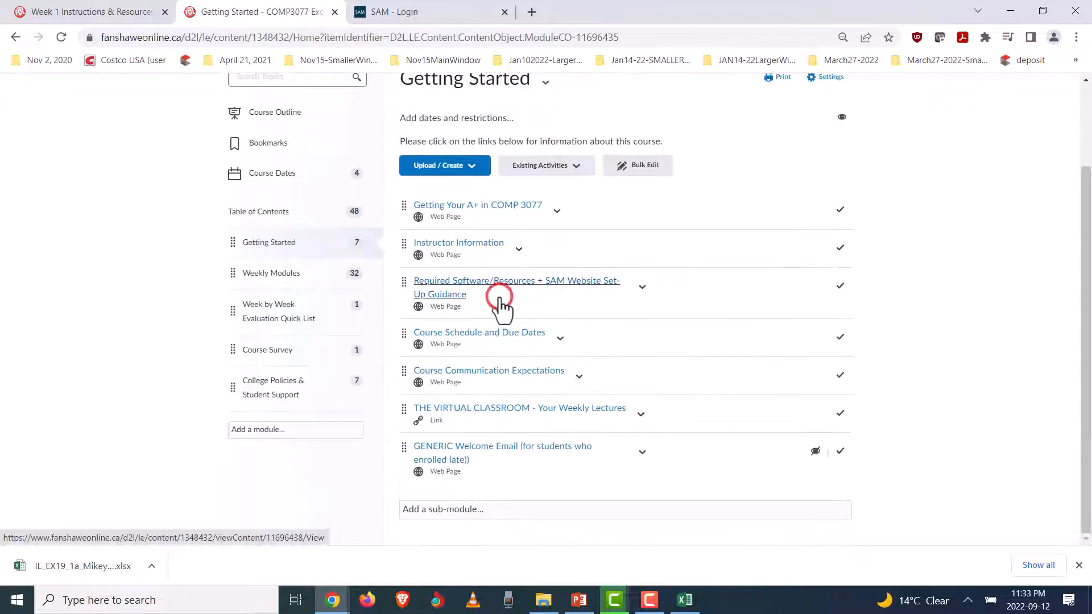
pyautogui.click(500, 284)
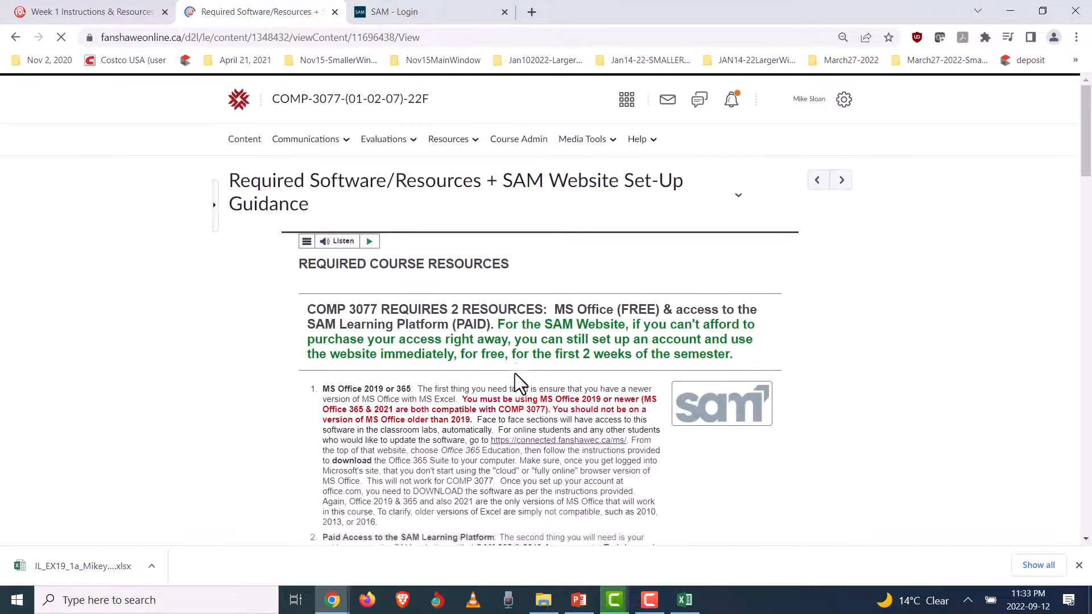
pyautogui.scroll(-3, 511, 380)
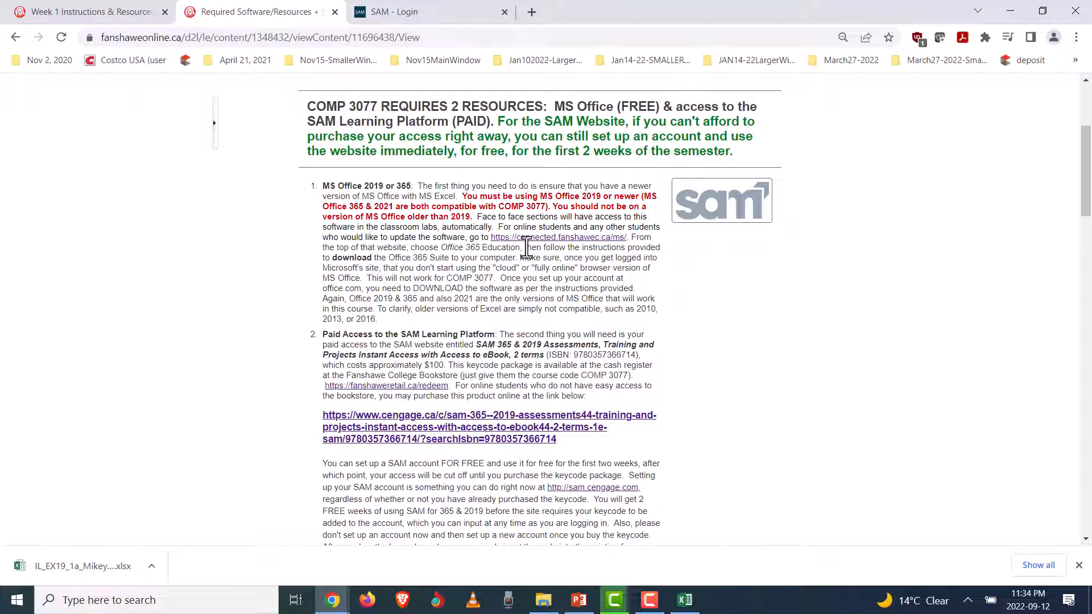
# Follow the connected.fanshawec.ca/ms link and read the Office 365 Education instructions through Step 3 - Install Office Applications.
pyautogui.click(529, 240)
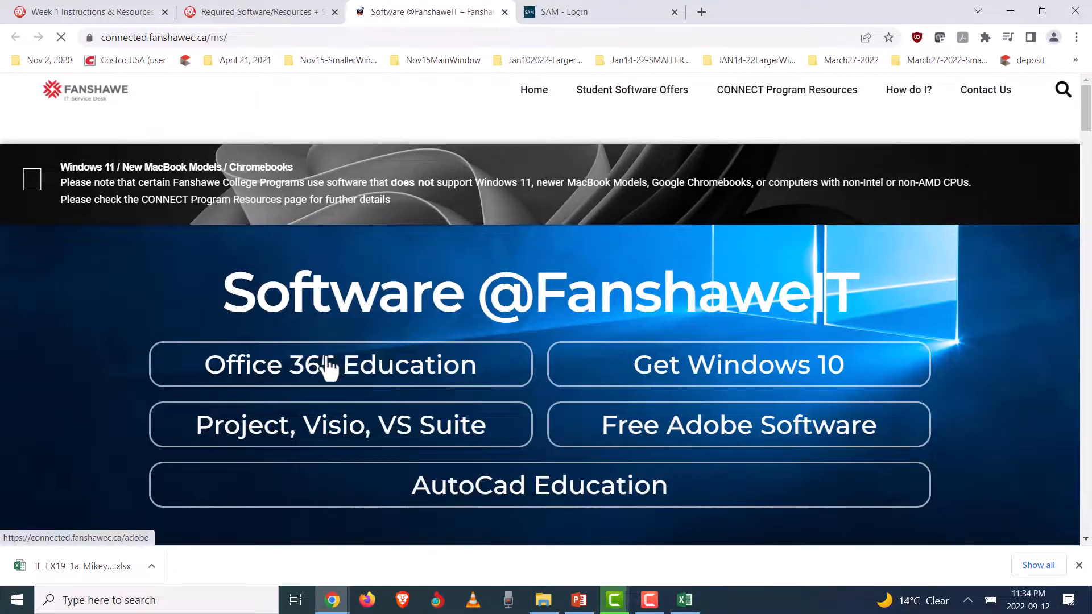
pyautogui.click(330, 367)
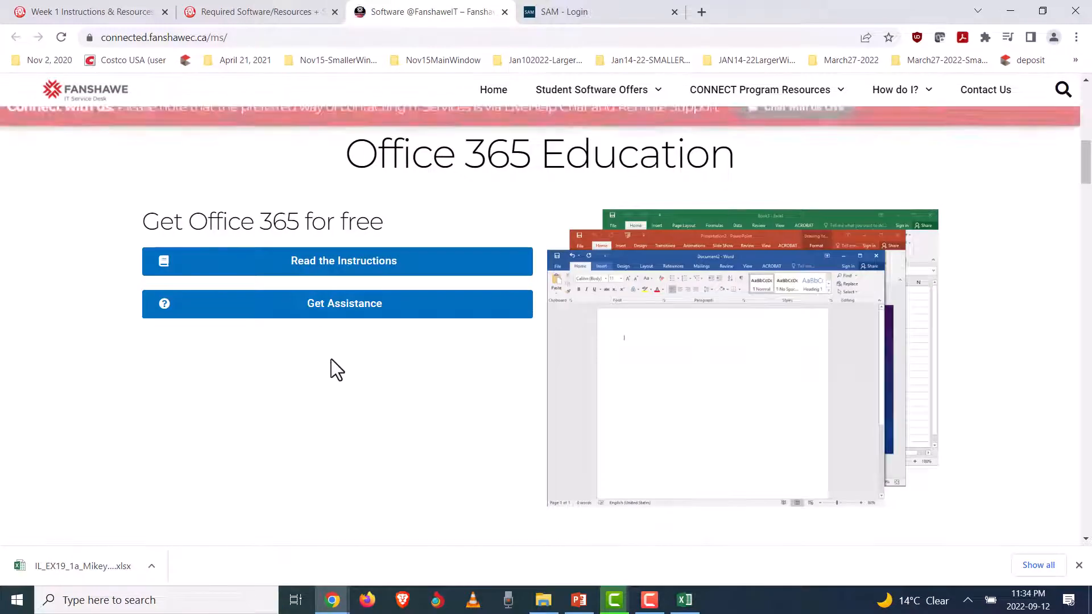
pyautogui.click(319, 252)
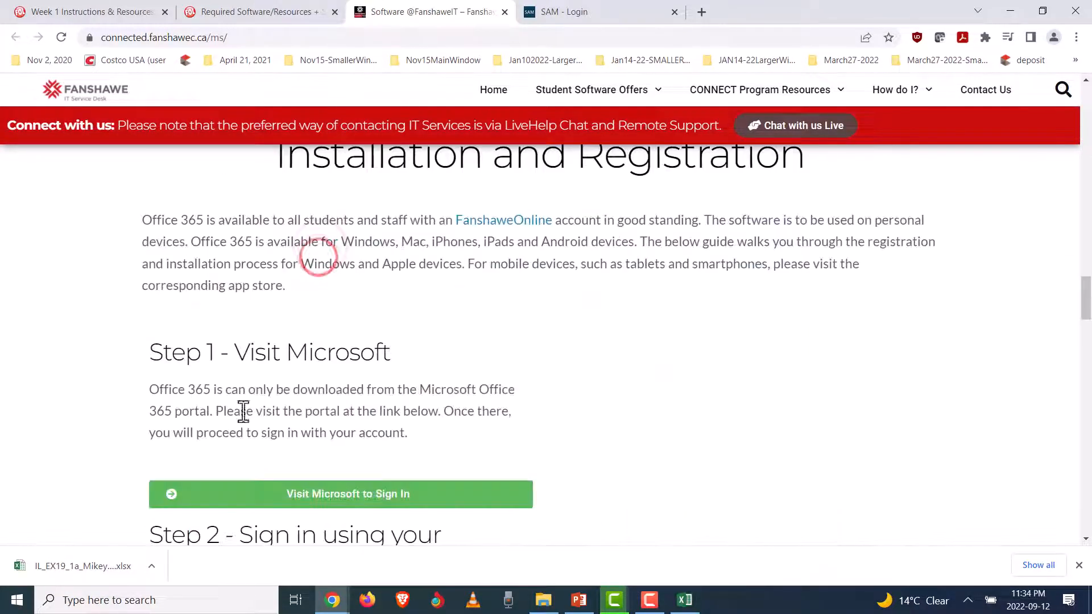
pyautogui.scroll(-5, 226, 432)
pyautogui.scroll(-2, 230, 436)
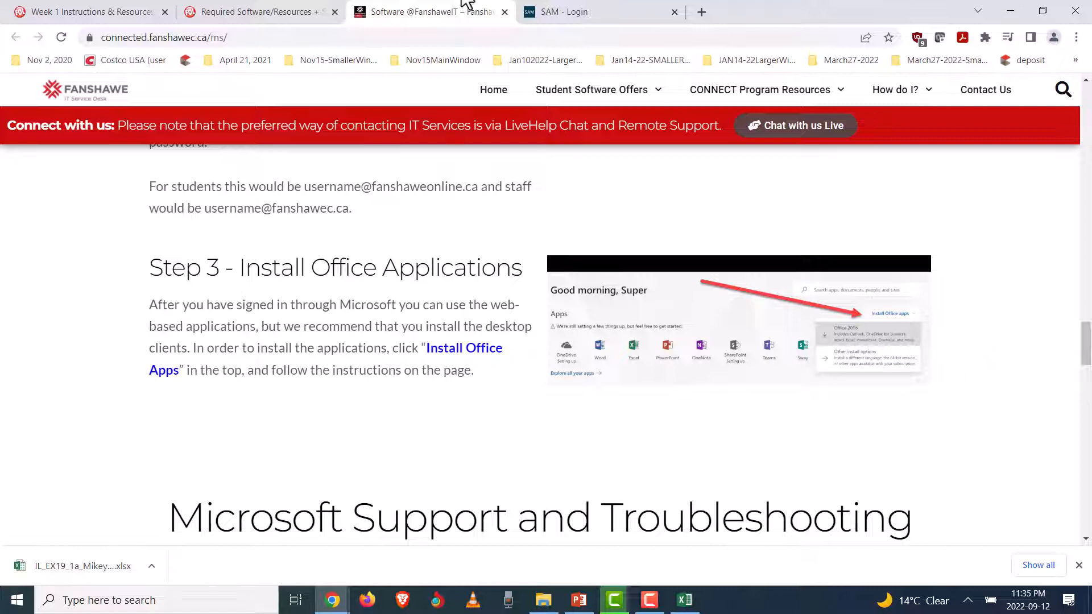
# Reopen the Week 1 Readiness notes from the Week 1 Instructions & Resources page and switch to the running Excel window.
pyautogui.click(139, 11)
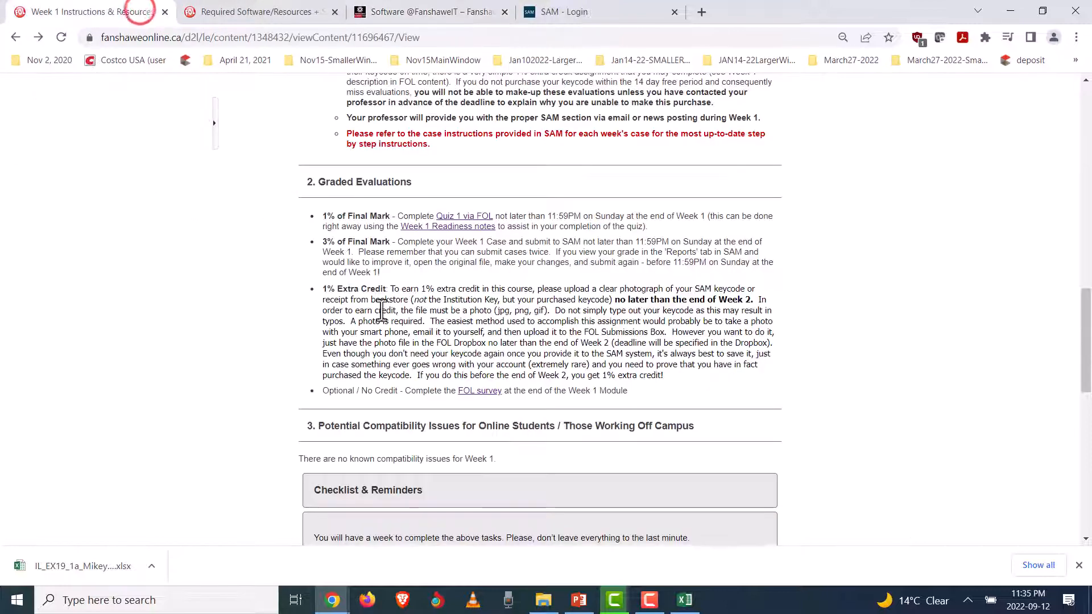
pyautogui.click(434, 223)
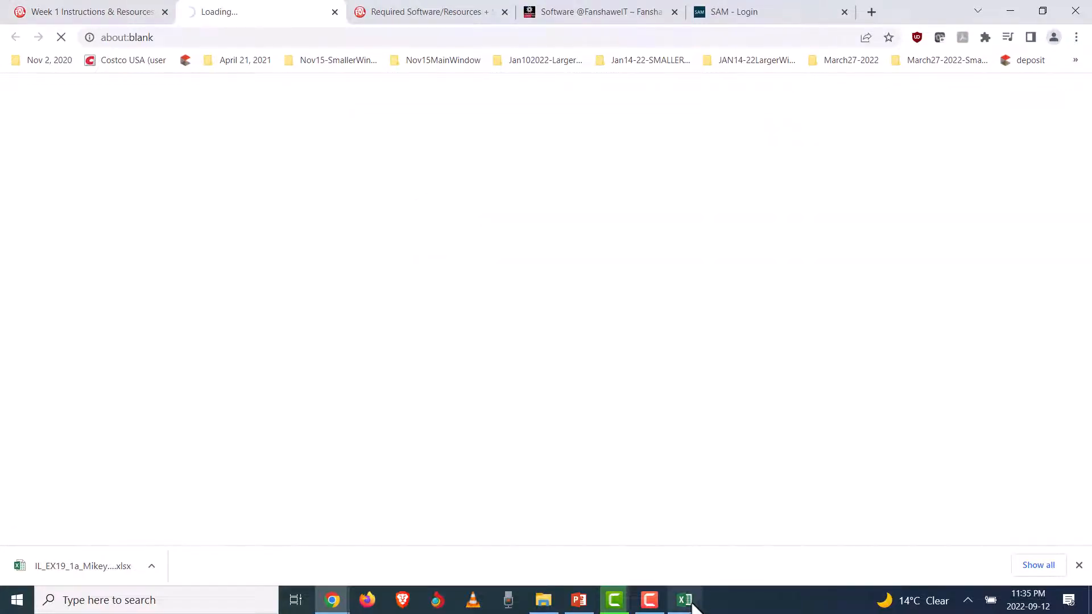
pyautogui.click(686, 601)
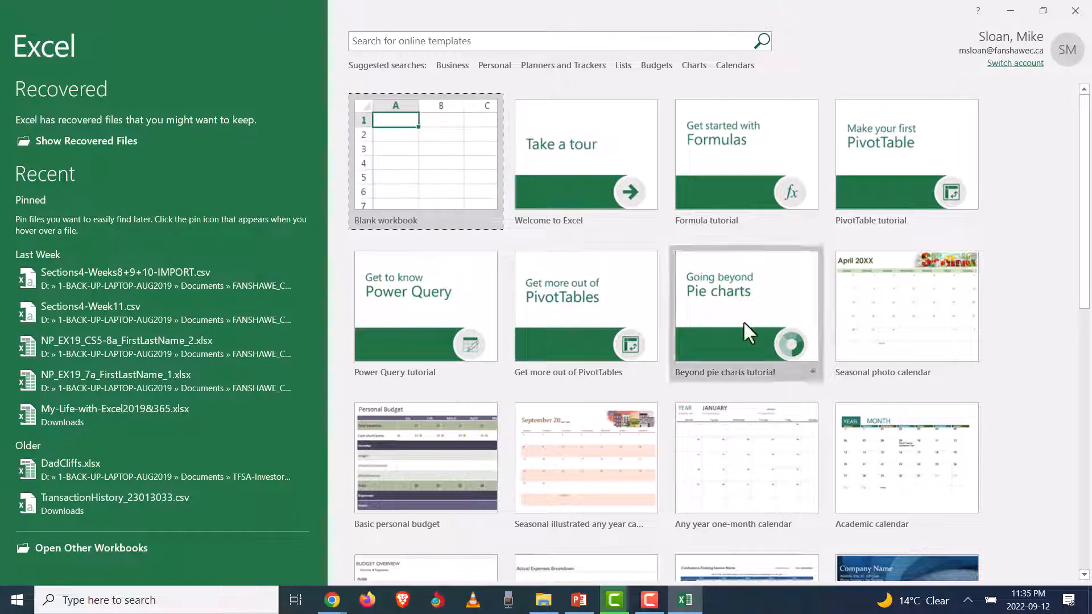
# Browse the templates on the start screen, search the online templates for invoice, and look through the results.
pyautogui.scroll(-12, 578, 403)
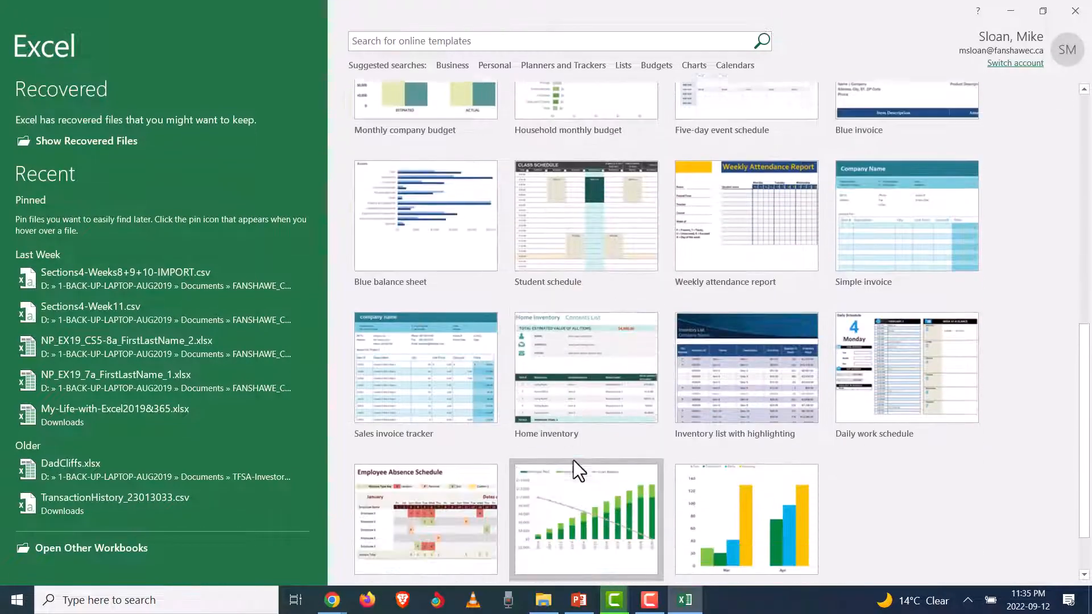
pyautogui.scroll(12, 569, 456)
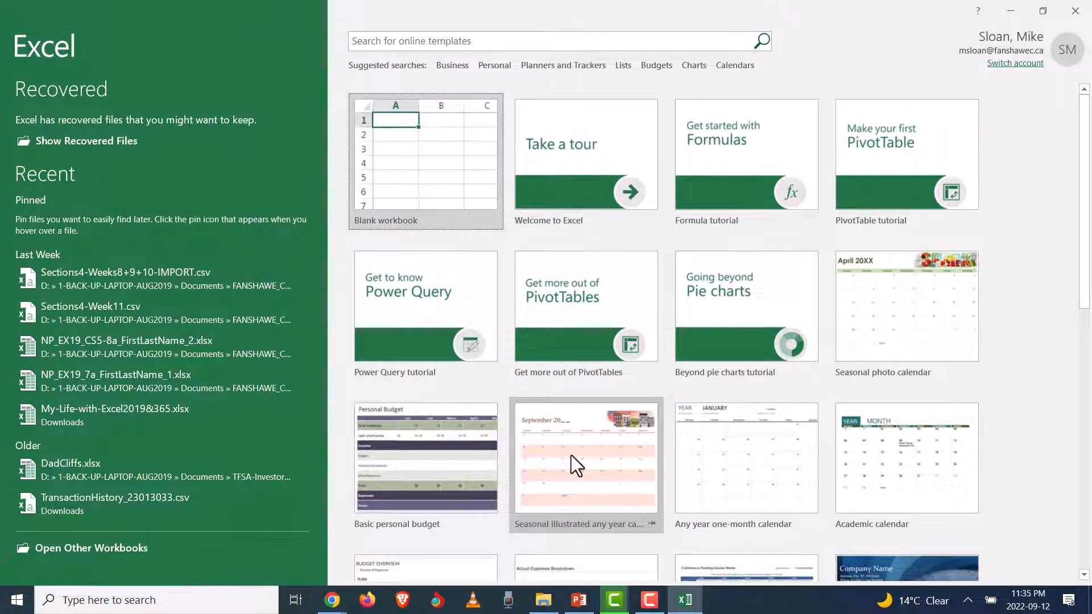
pyautogui.scroll(-2, 571, 456)
pyautogui.scroll(-4, 571, 453)
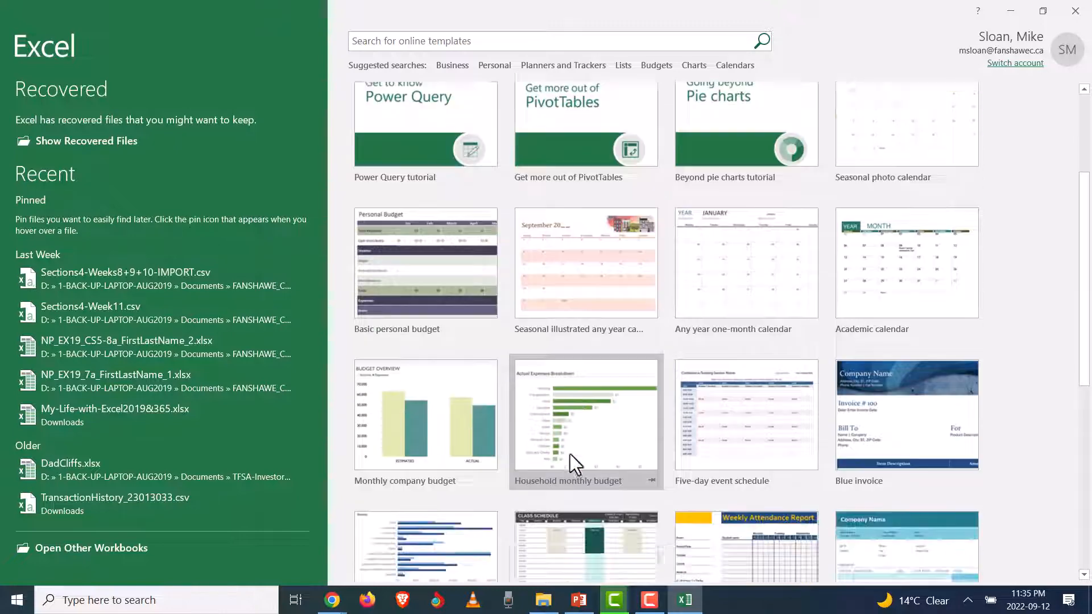
pyautogui.scroll(5, 566, 441)
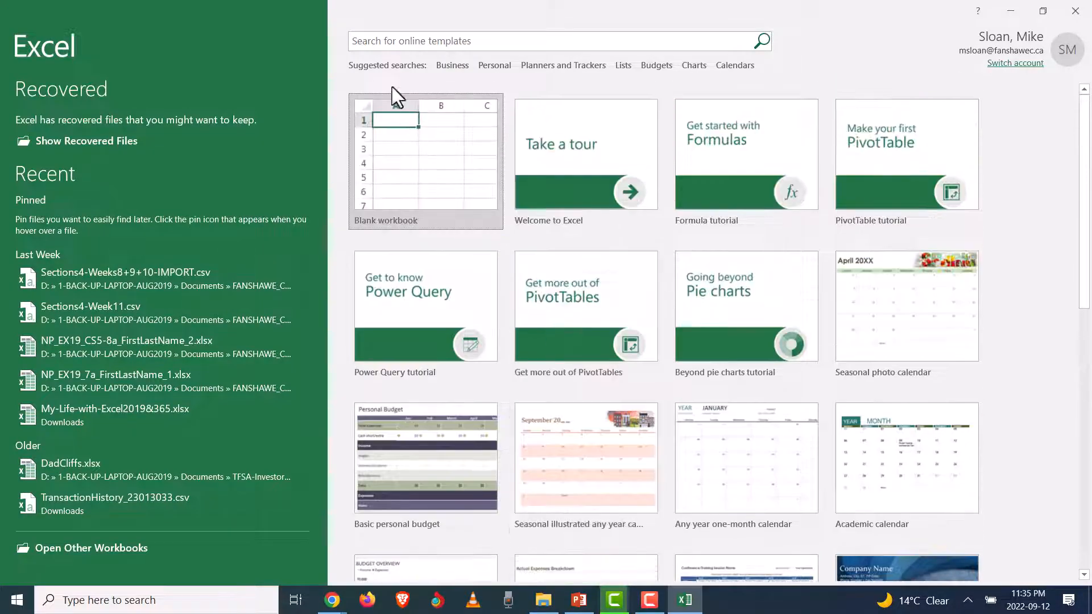
pyautogui.click(435, 41)
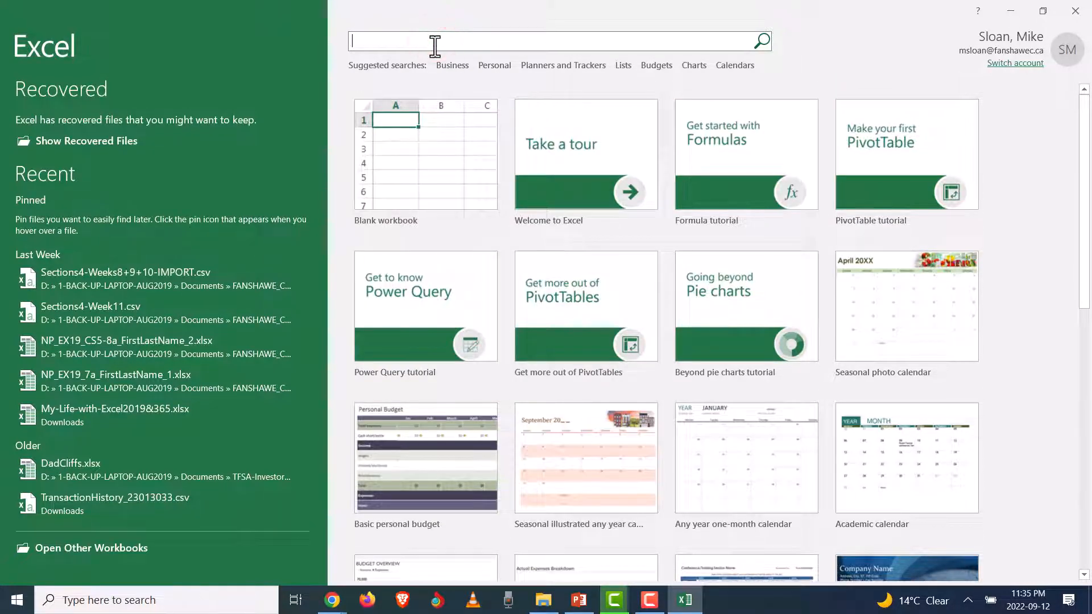
pyautogui.write('invoice')
pyautogui.press('Return')
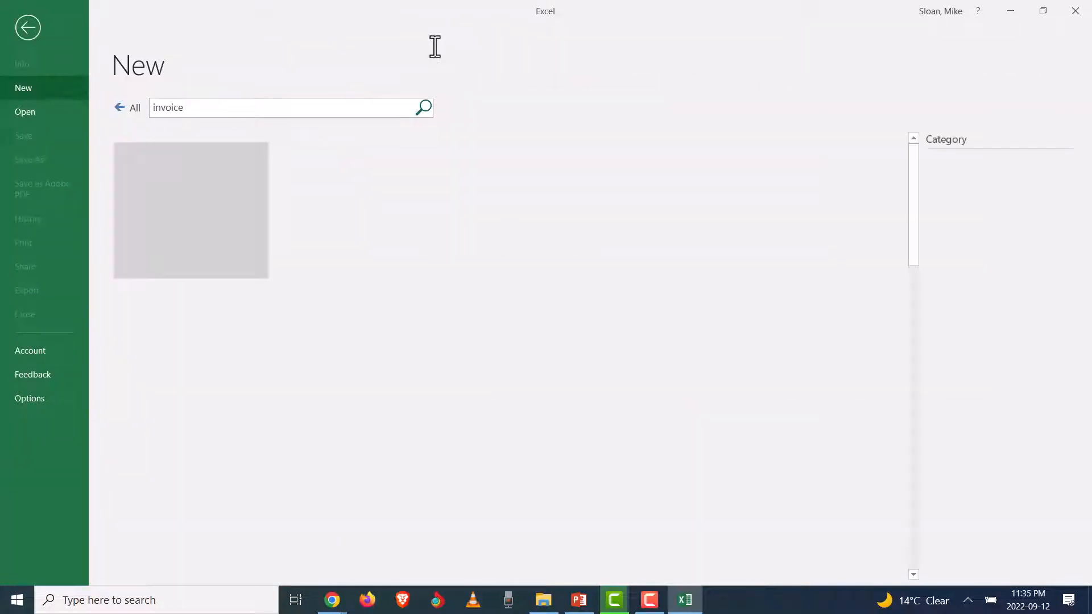
pyautogui.scroll(-15, 474, 405)
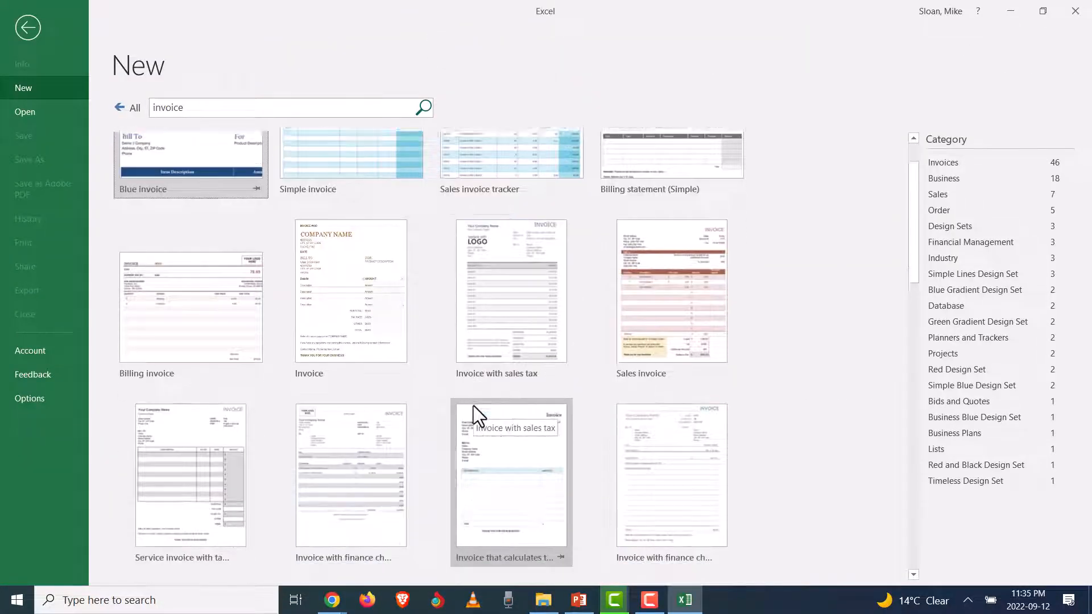
pyautogui.scroll(-10, 474, 421)
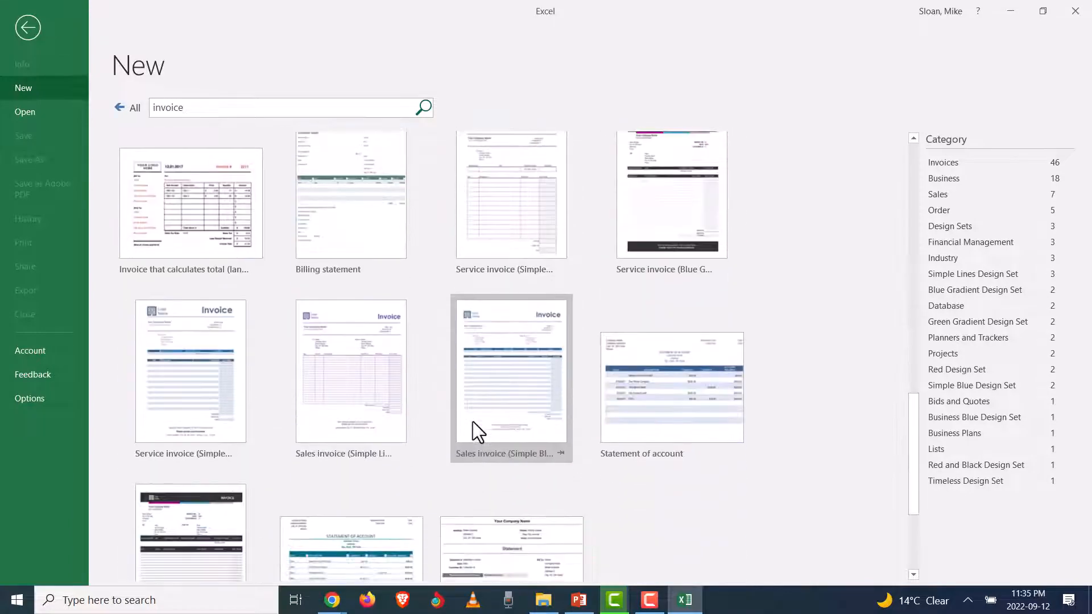
pyautogui.scroll(20, 473, 424)
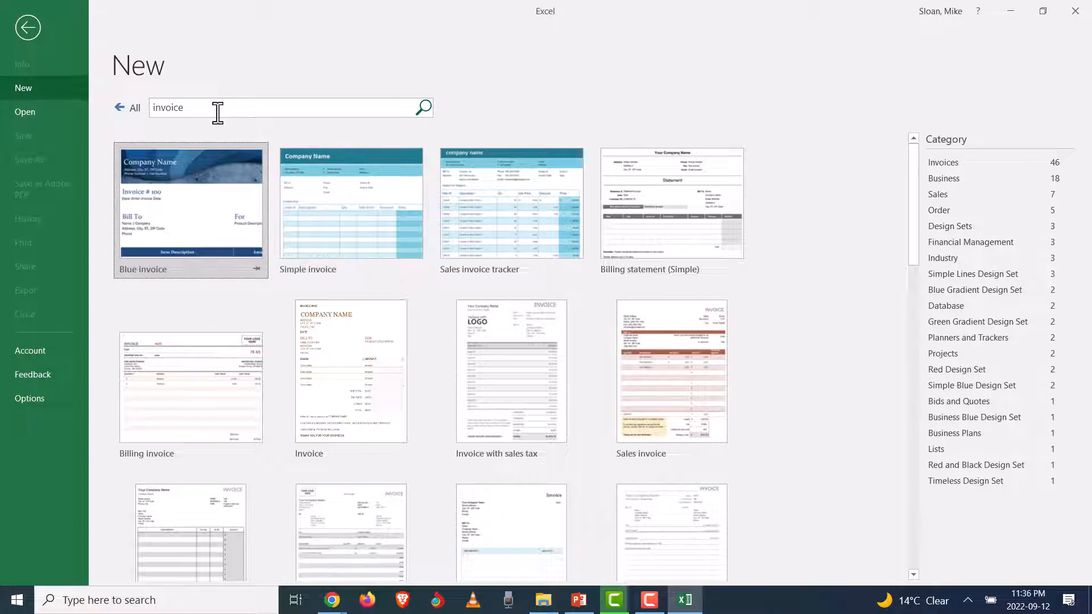
# Return to the full template list, create a blank workbook, and select cell A1.
pyautogui.click(123, 108)
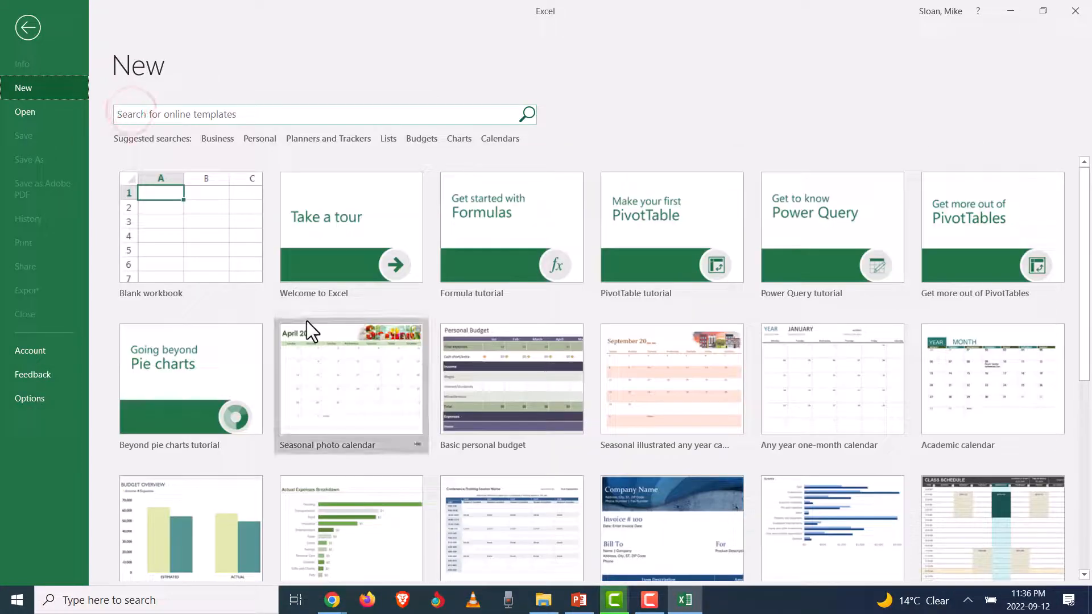
pyautogui.click(196, 228)
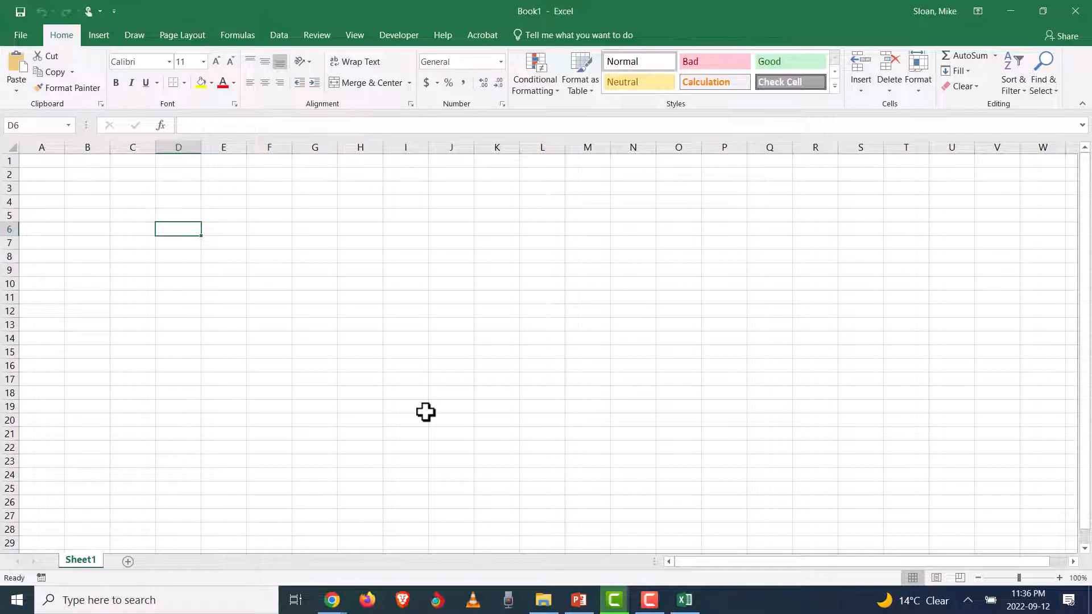
pyautogui.click(45, 166)
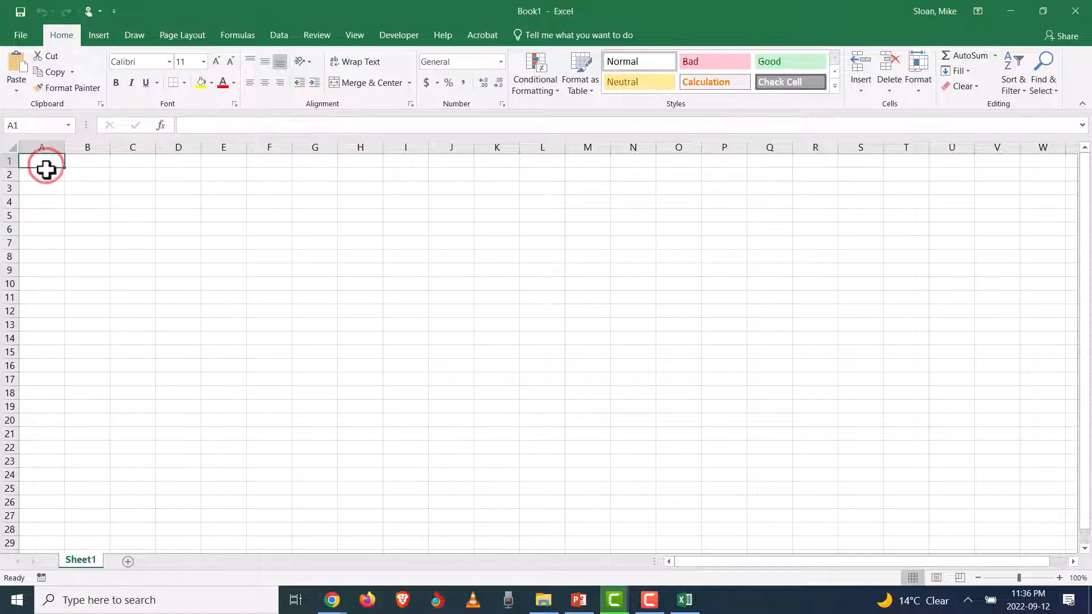
# Enter the presenter's first name followed by "was here. This cell is awesome." in cell A1, and reselect that cell.
pyautogui.write('Mike')
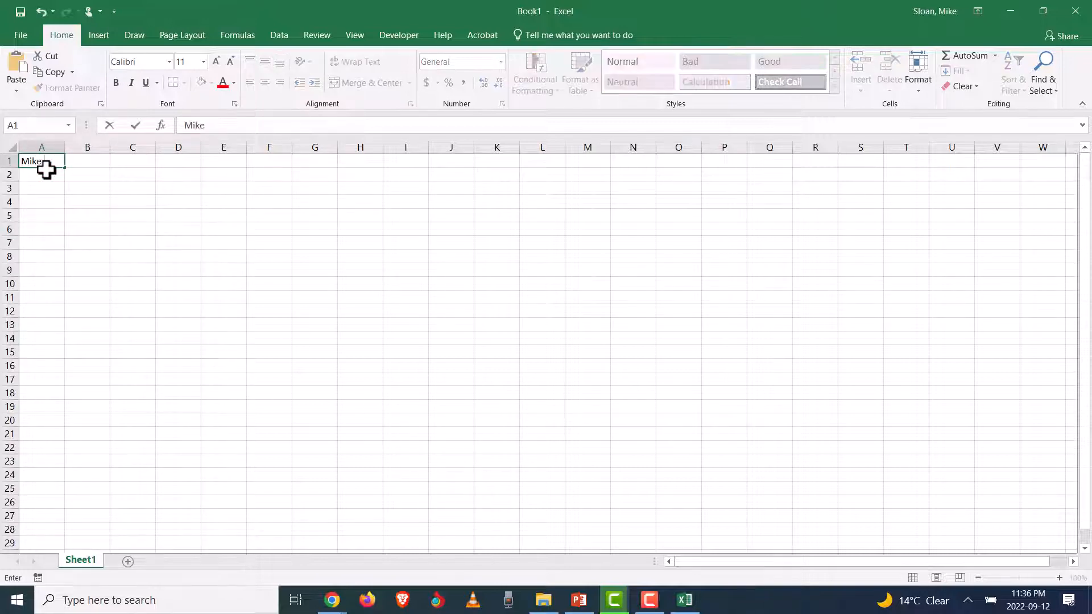
pyautogui.write(' was here.  T')
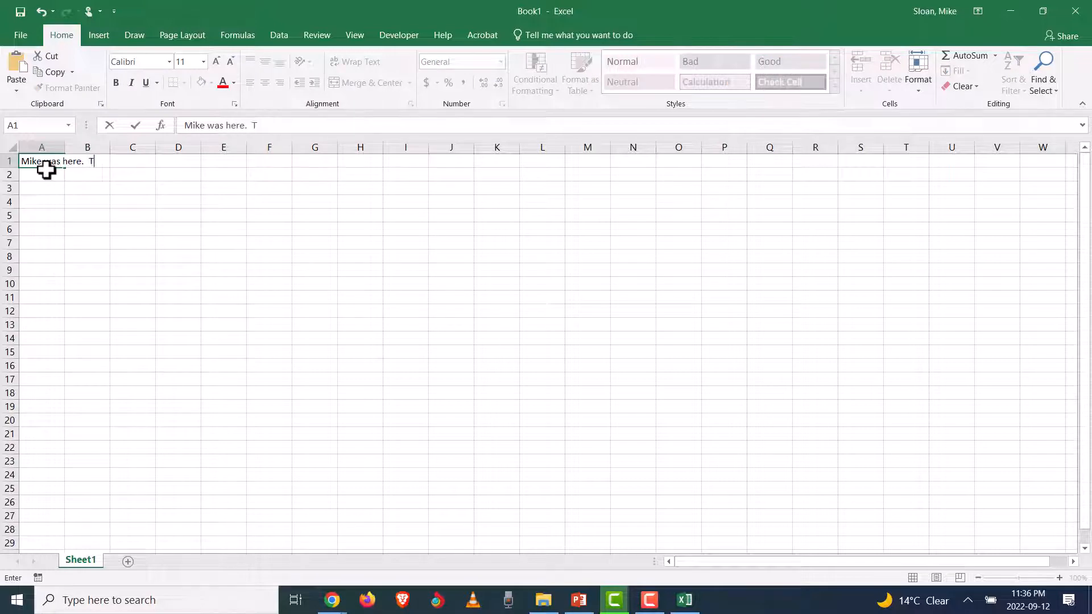
pyautogui.write('his cell is awesome.')
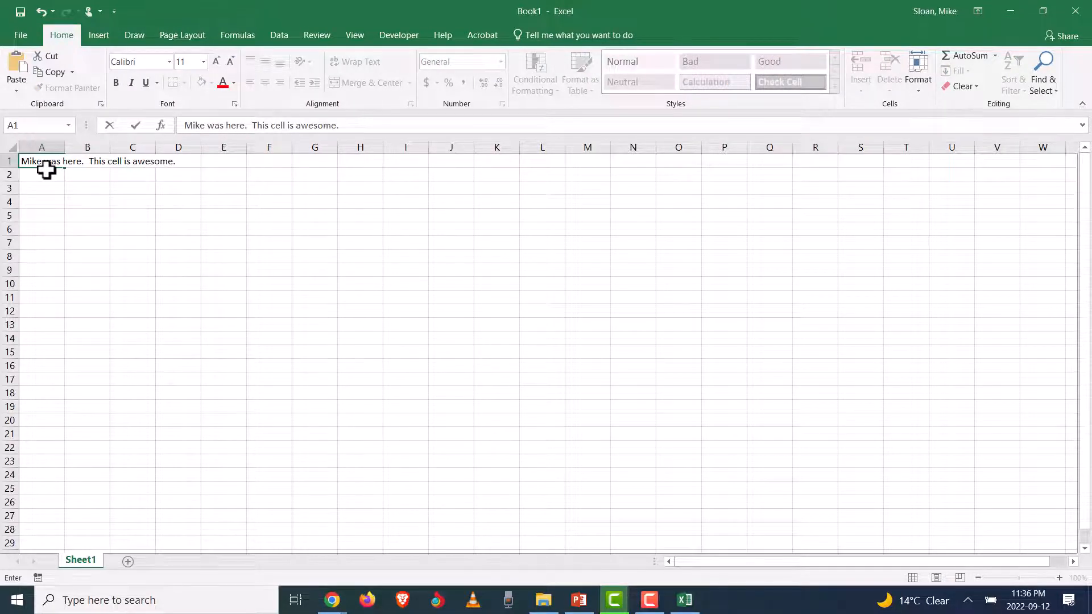
pyautogui.click(220, 214)
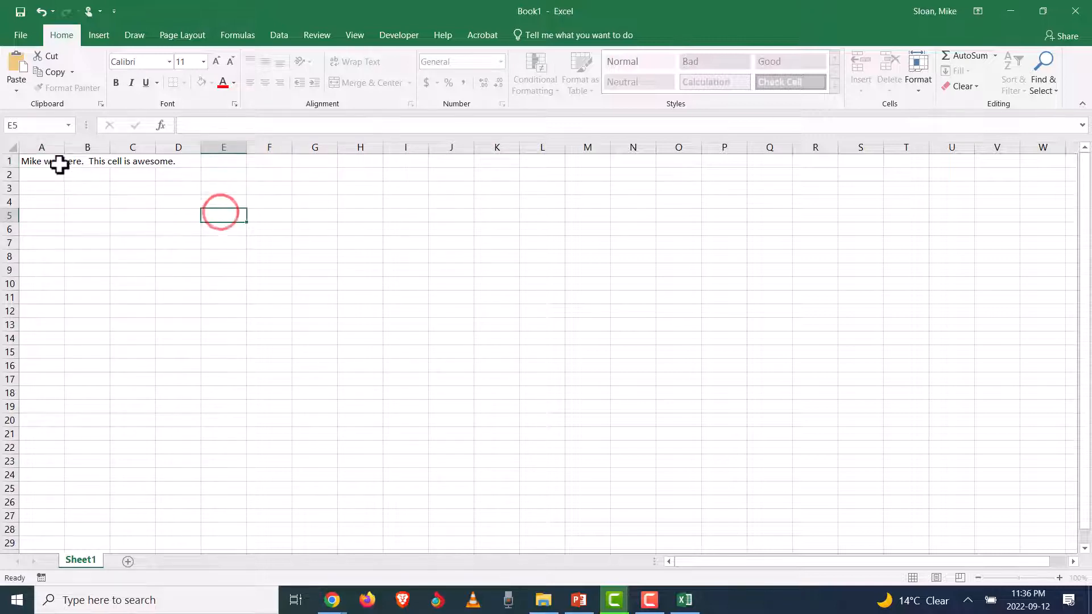
pyautogui.click(41, 163)
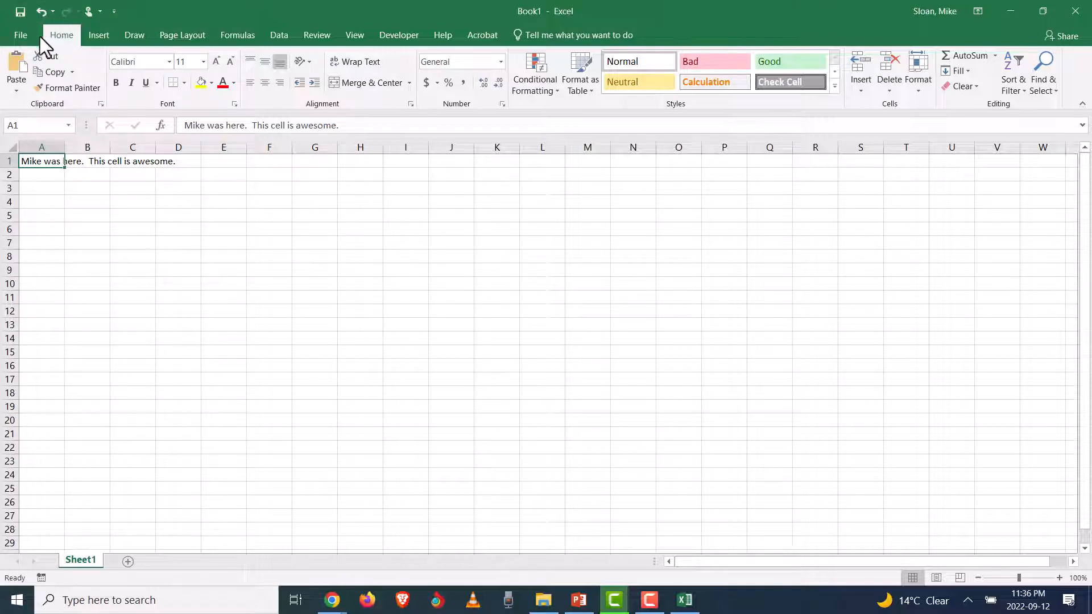
# Save the workbook to the Desktop as TestFile in Excel Workbook (*.xlsx) format.
pyautogui.click(19, 36)
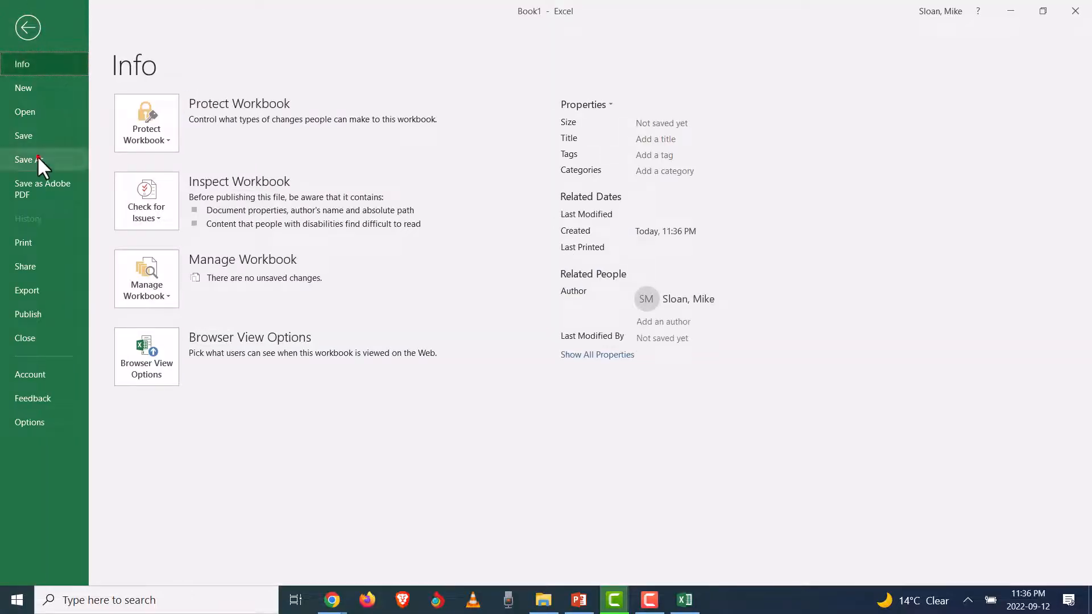
pyautogui.click(37, 160)
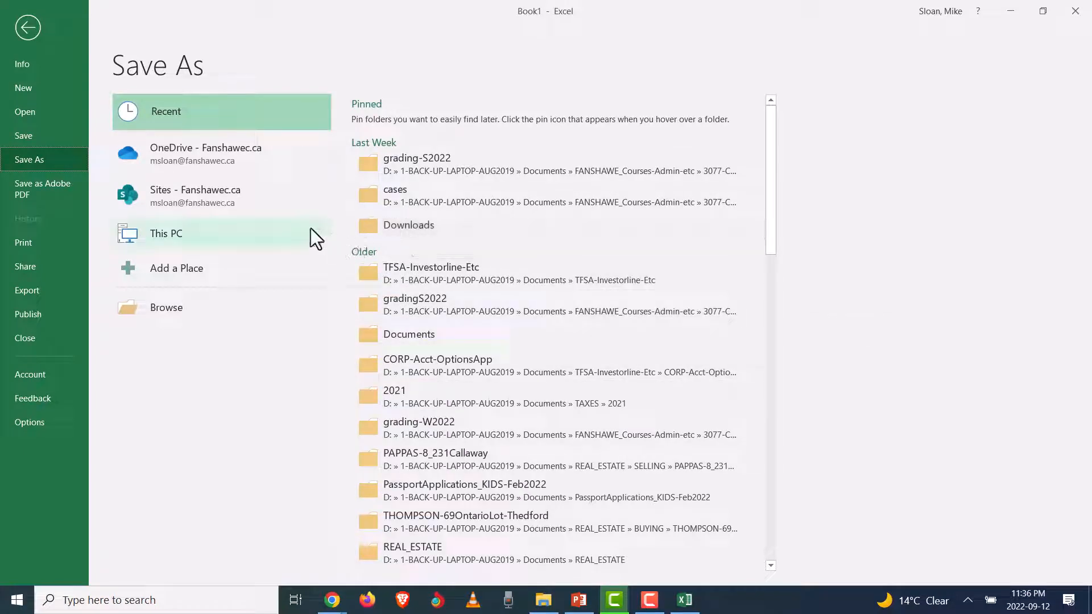
pyautogui.click(169, 307)
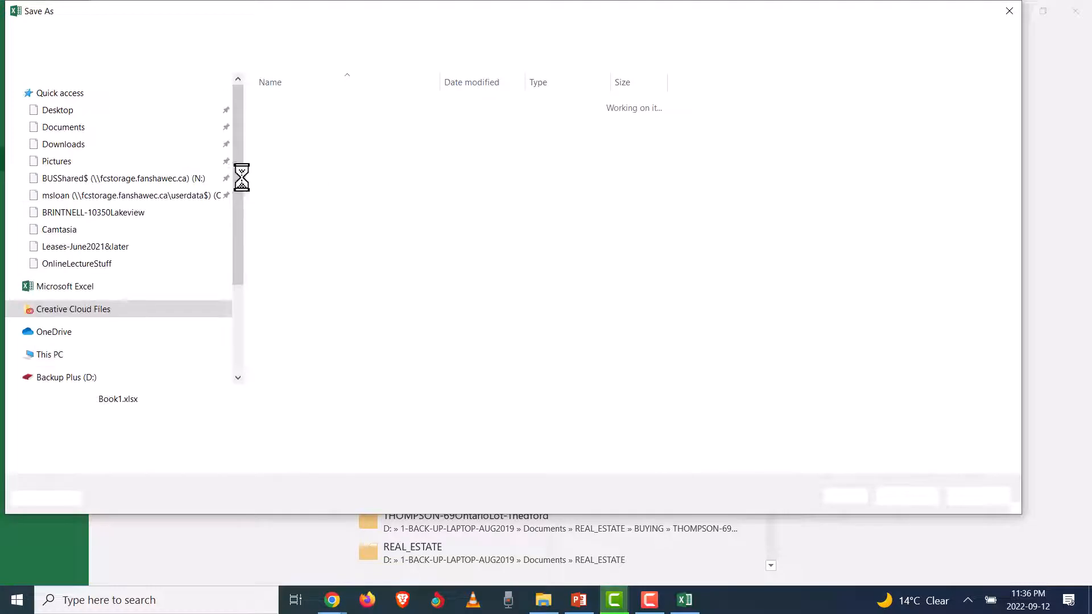
pyautogui.moveTo(239, 172); pyautogui.dragTo(244, 93)
pyautogui.click(64, 110)
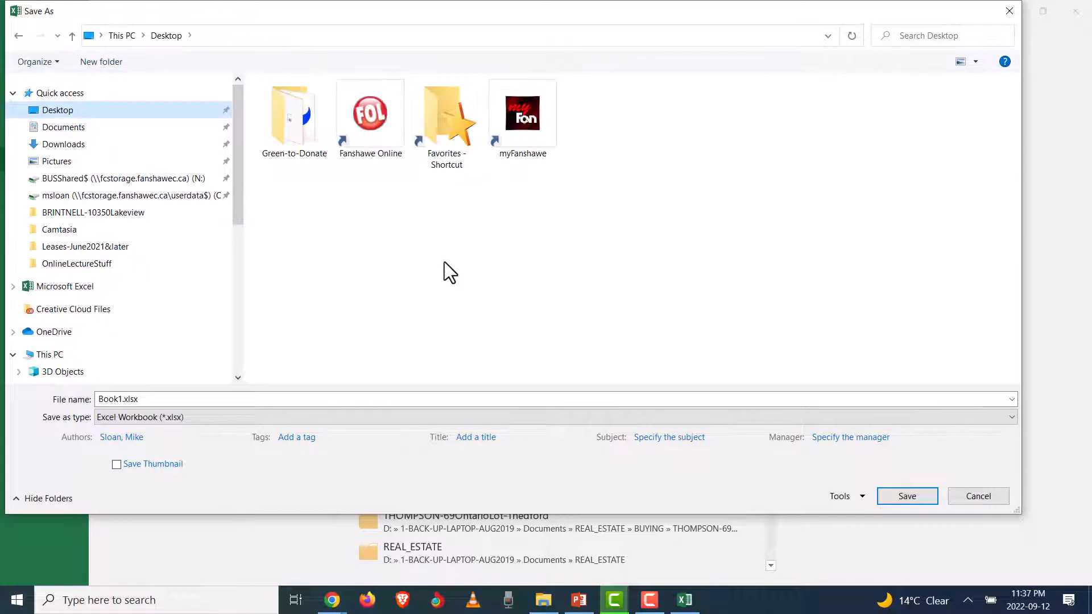
pyautogui.click(135, 398)
pyautogui.click(120, 398)
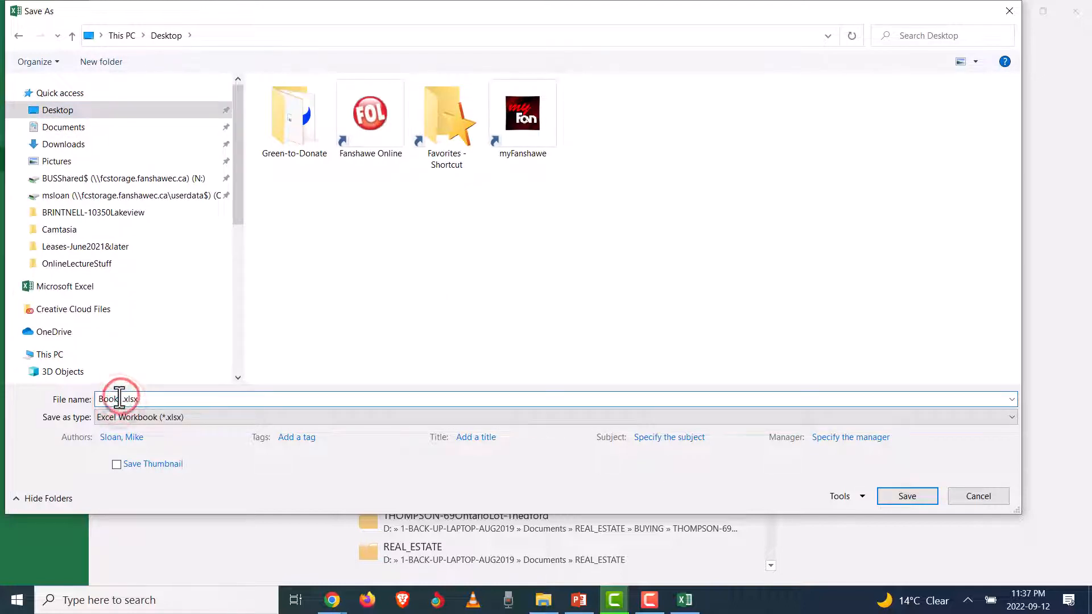
pyautogui.doubleClick(124, 398)
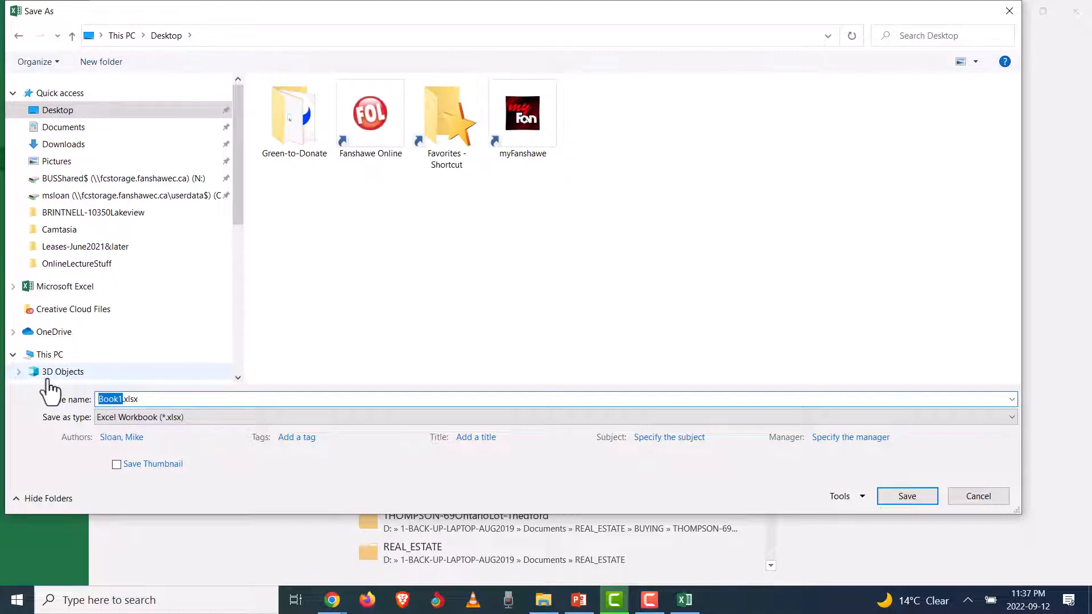
pyautogui.write('TestFile')
pyautogui.press('Return')
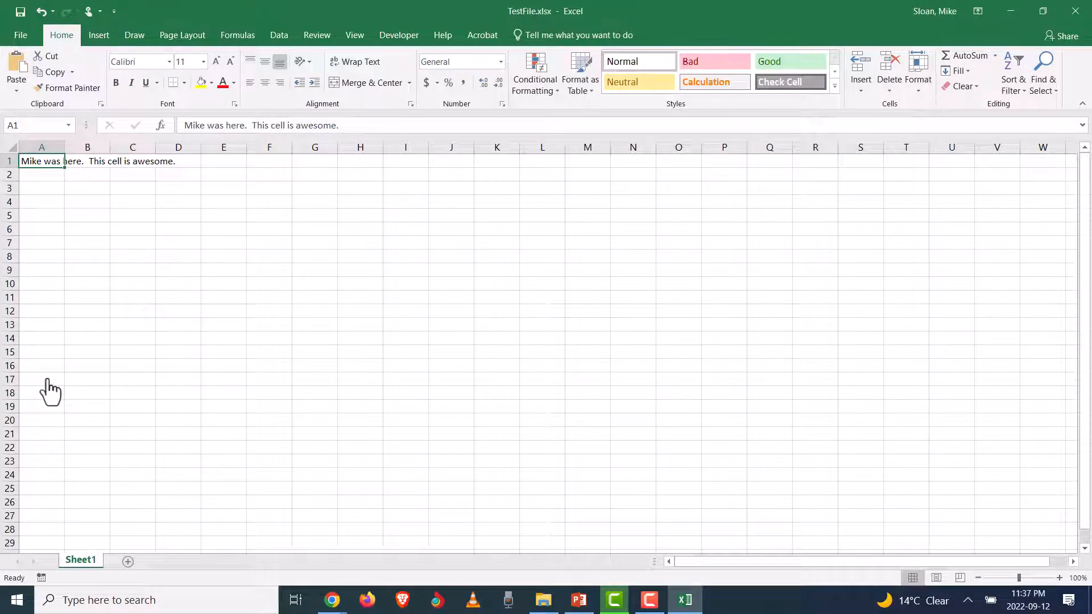
# Enter the presenter's first name followed by "was here too" in cell B1, and check the full contents of cell A1.
pyautogui.click(80, 157)
pyautogui.write('Mike ')
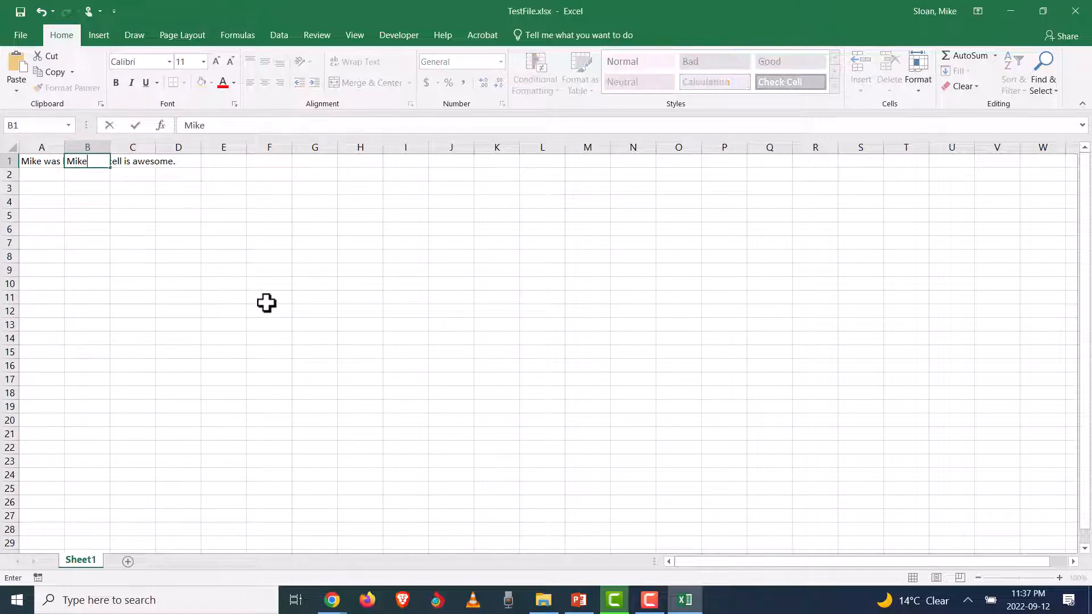
pyautogui.write('was here too')
pyautogui.press('Return')
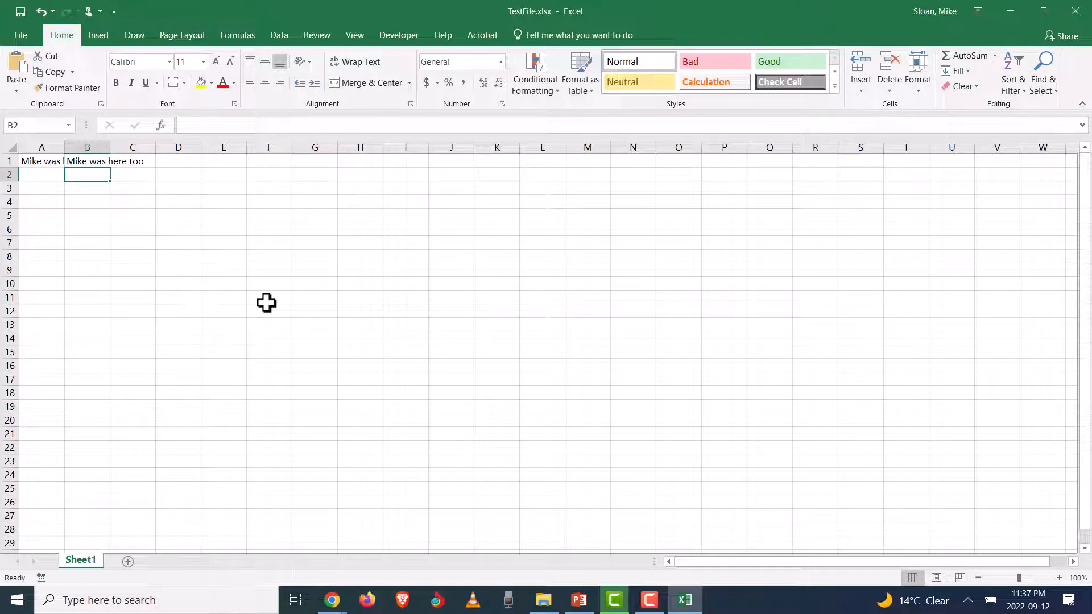
pyautogui.click(55, 159)
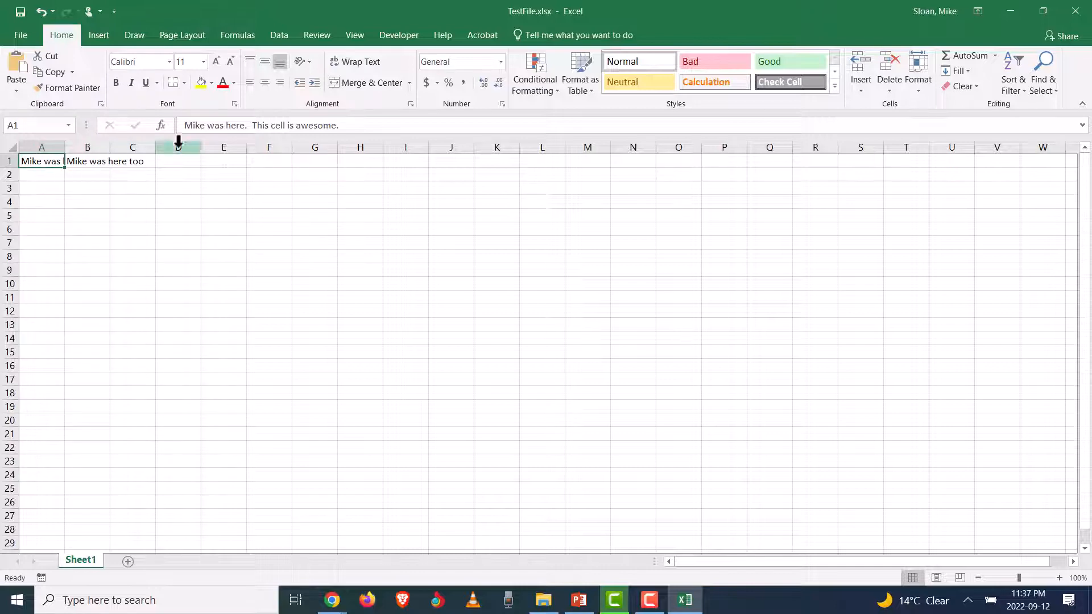
pyautogui.moveTo(252, 125); pyautogui.dragTo(364, 125)
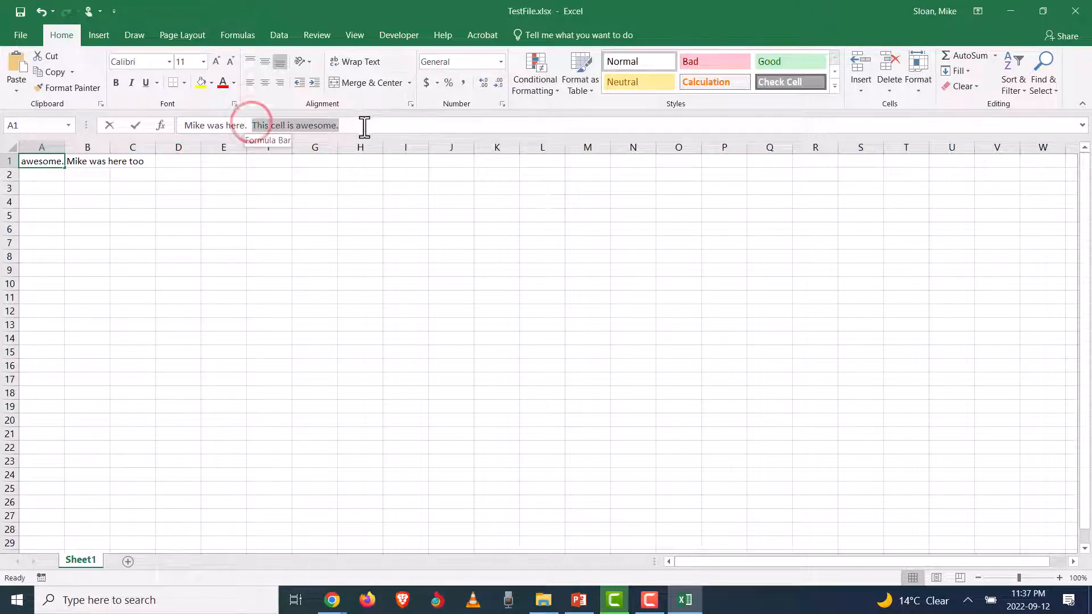
pyautogui.click(48, 185)
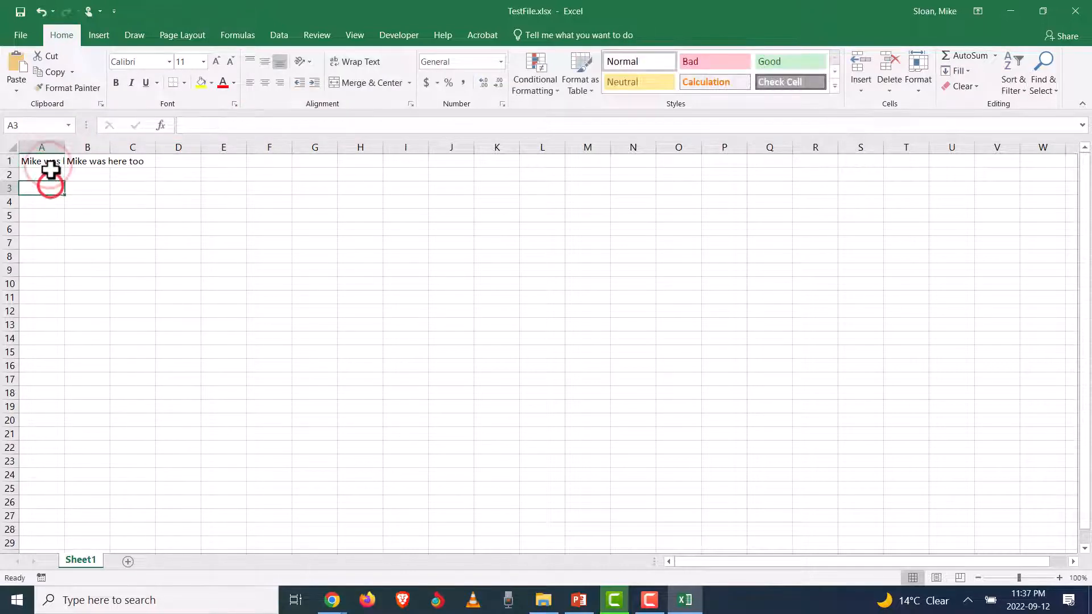
pyautogui.click(49, 160)
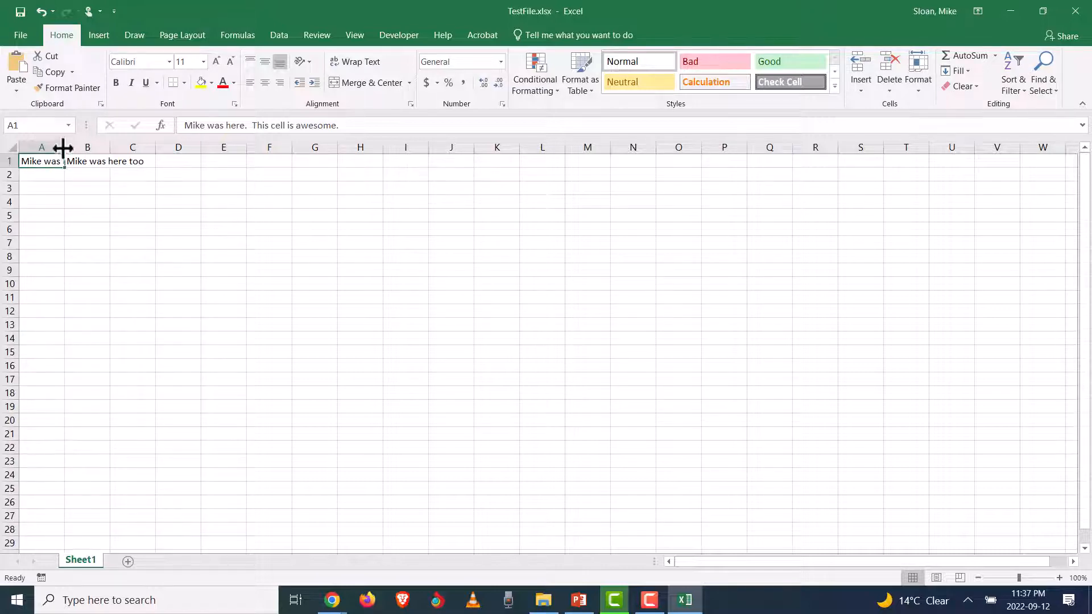
# Widen column A until the whole text of cell A1 fits, and check the contents of cells A1 and B1.
pyautogui.moveTo(64, 147); pyautogui.dragTo(107, 147)
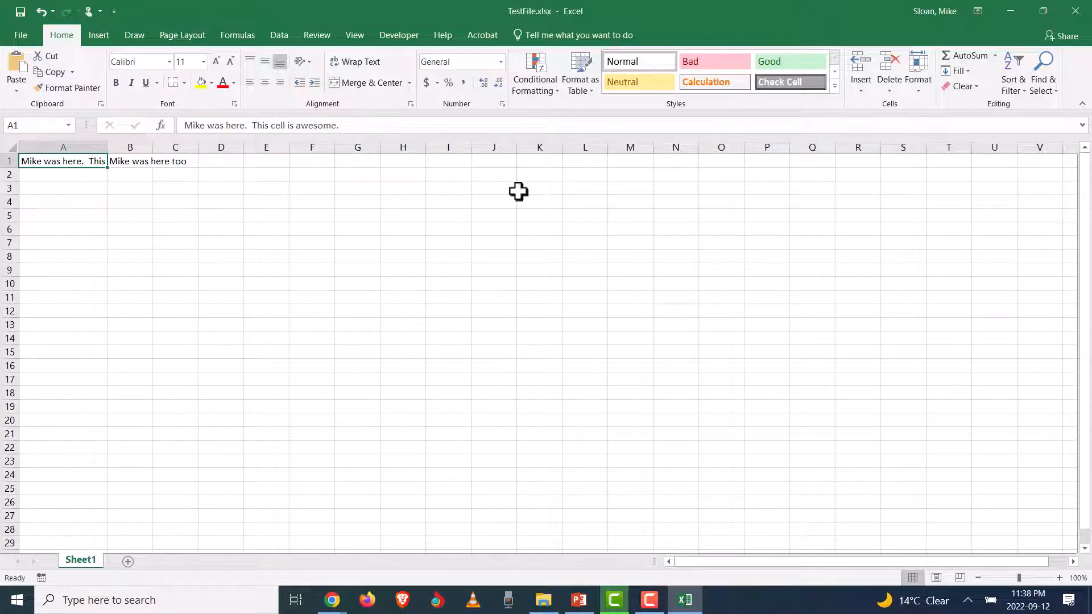
pyautogui.click(925, 88)
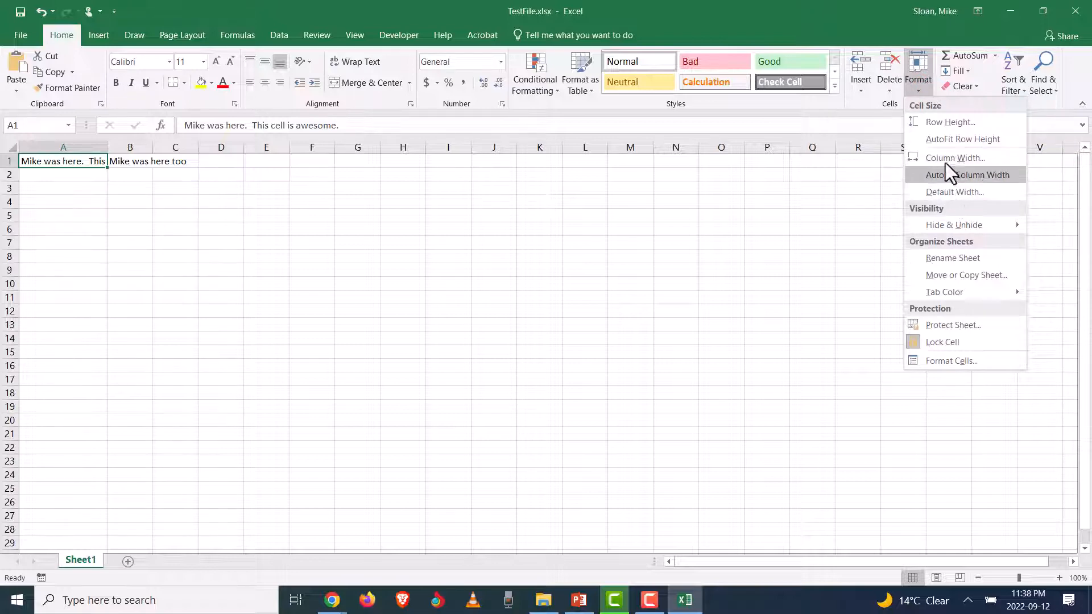
pyautogui.click(59, 183)
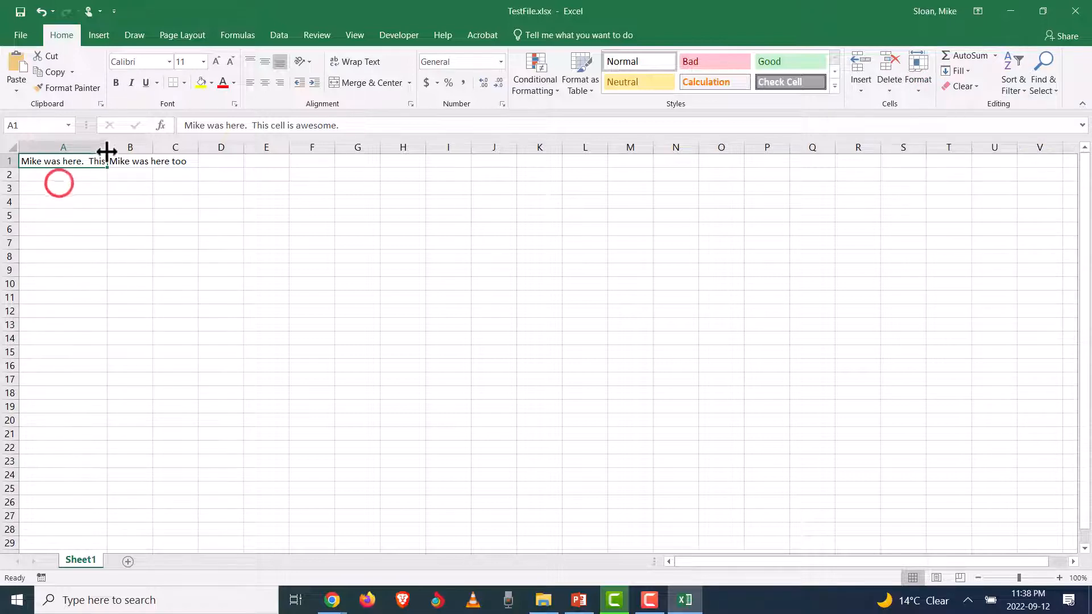
pyautogui.moveTo(107, 151); pyautogui.dragTo(185, 149)
pyautogui.click(83, 187)
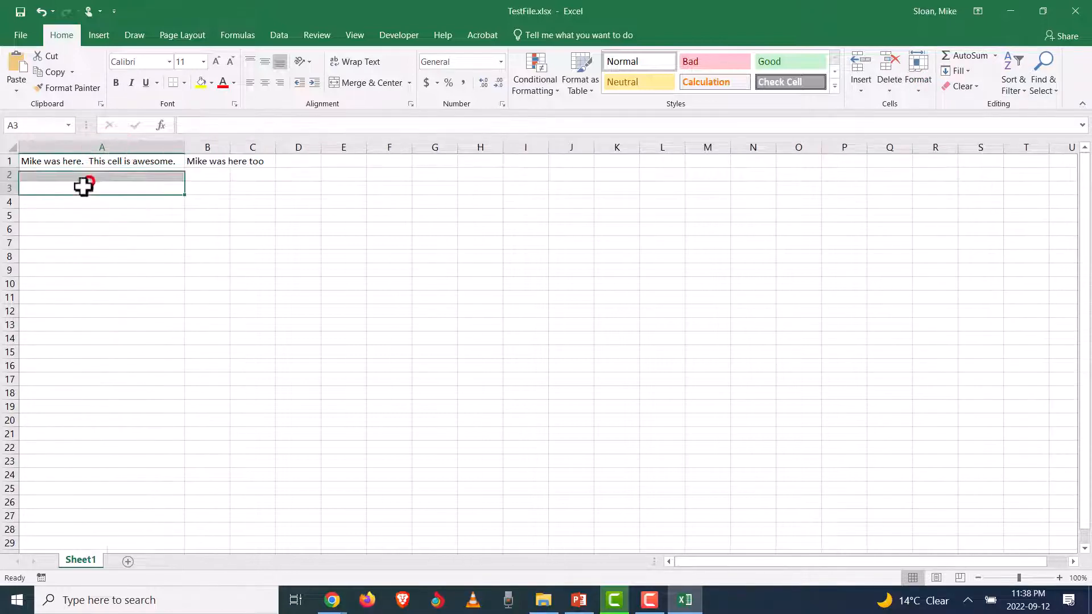
pyautogui.click(53, 146)
pyautogui.click(54, 161)
pyautogui.click(222, 165)
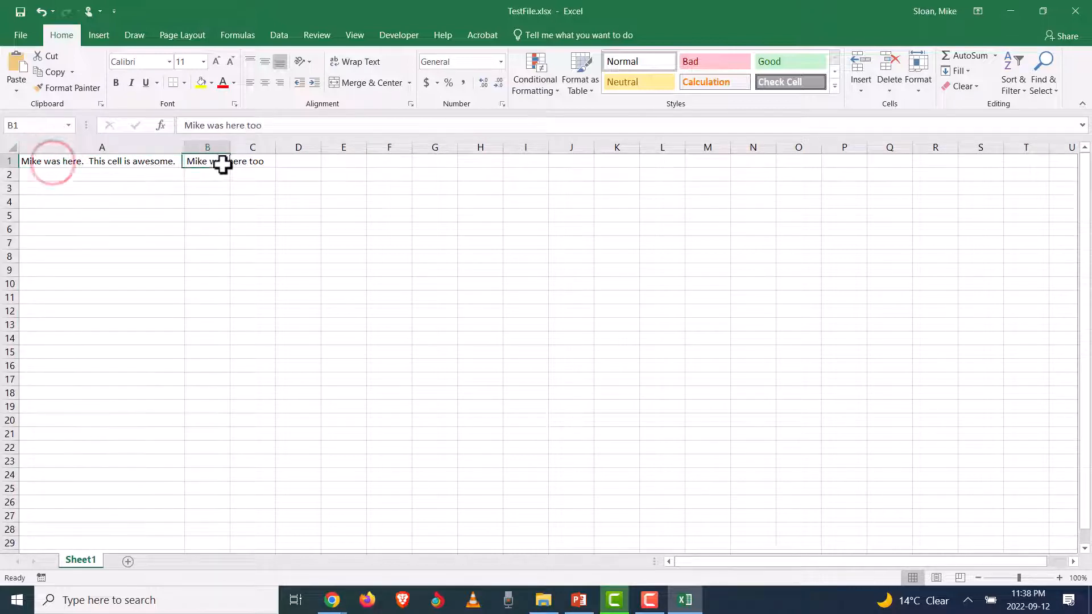
pyautogui.click(85, 161)
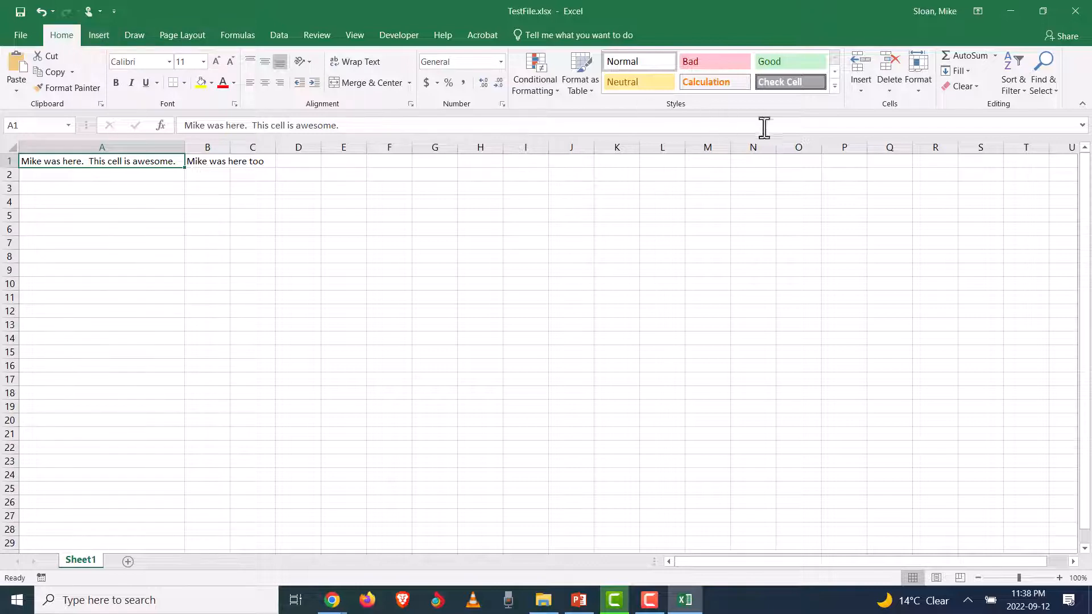
# Display the insertion commands, narrow the restored window to examine the collapsed Text group, and maximize the window again.
pyautogui.click(860, 80)
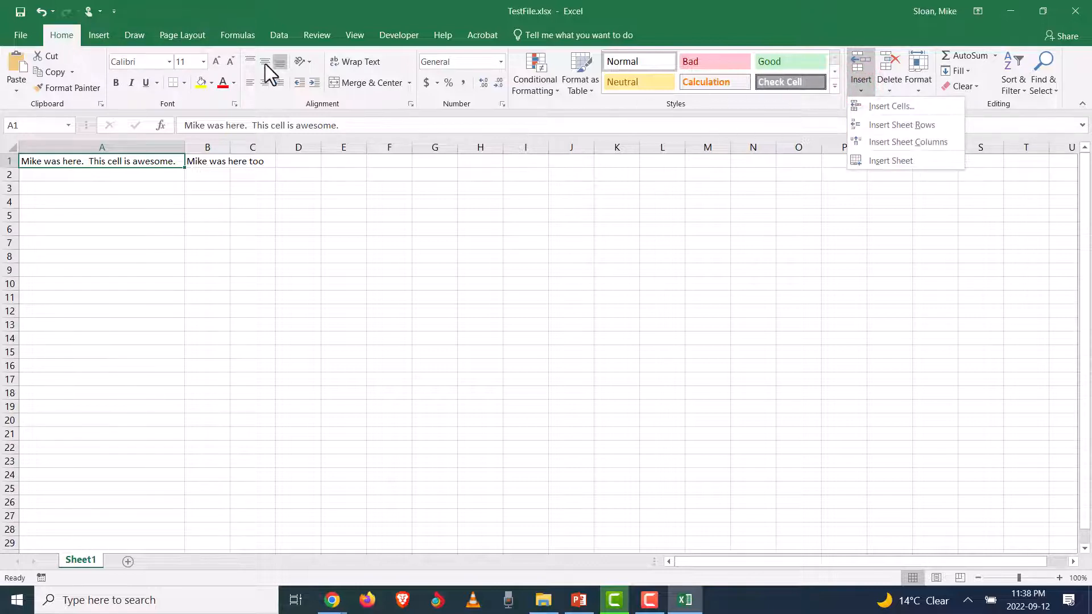
pyautogui.click(103, 39)
pyautogui.click(103, 36)
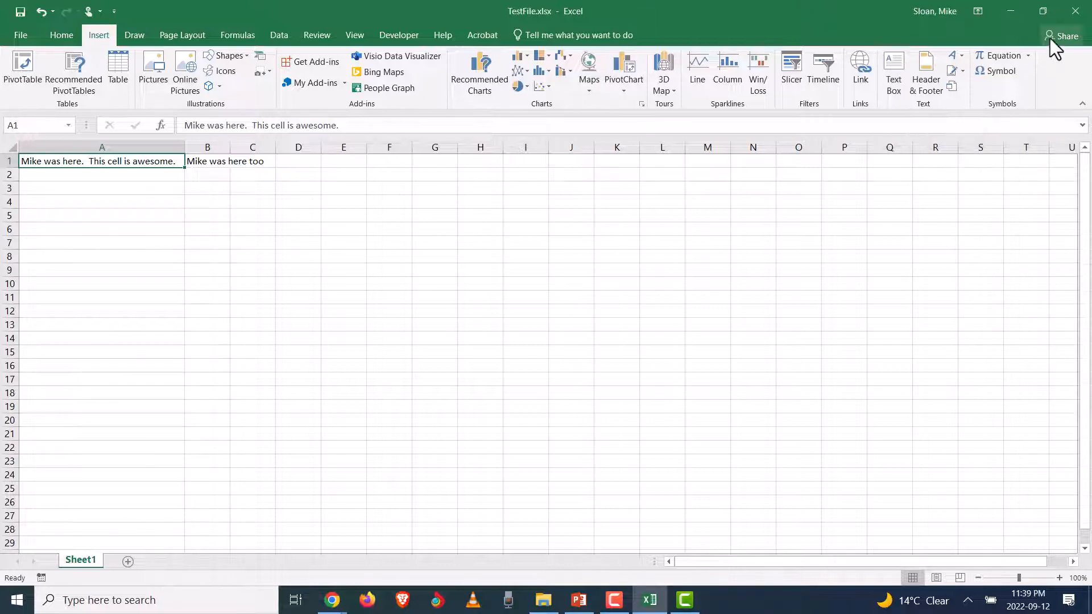
pyautogui.click(1046, 9)
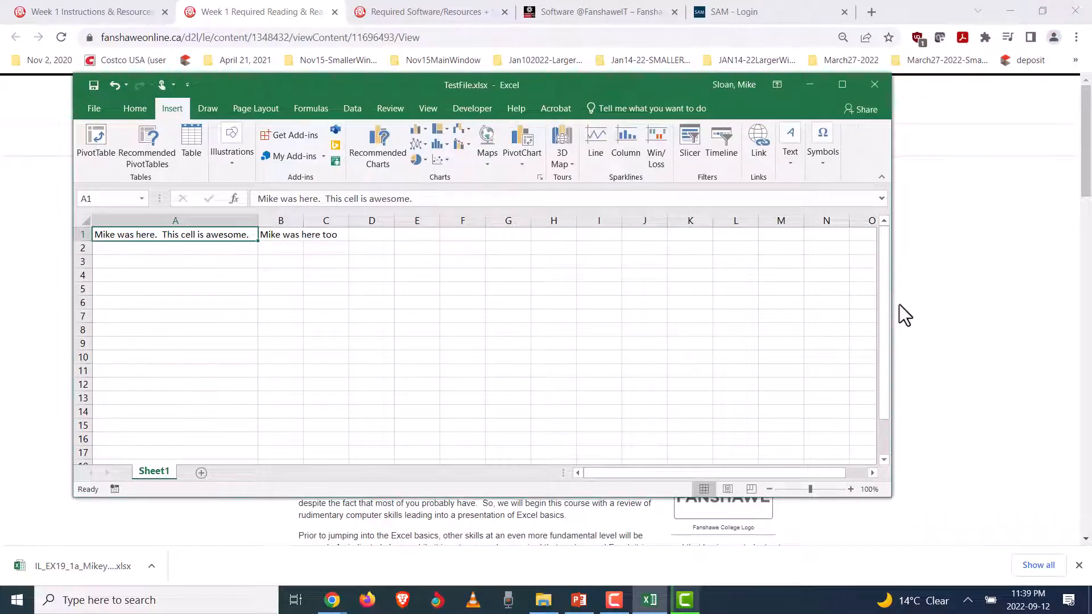
pyautogui.moveTo(892, 310); pyautogui.dragTo(850, 309)
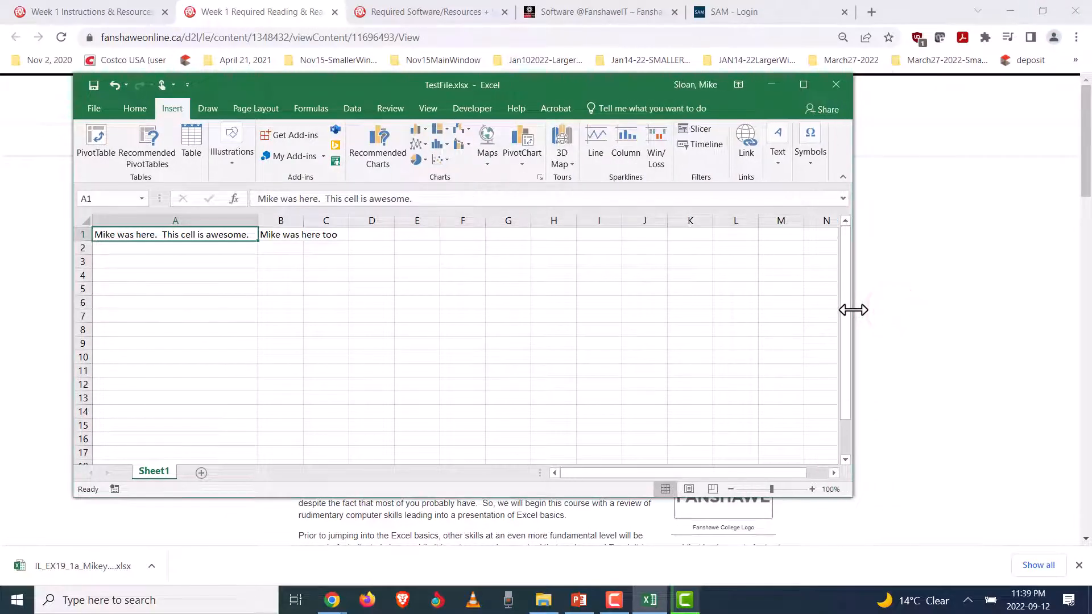
pyautogui.click(777, 149)
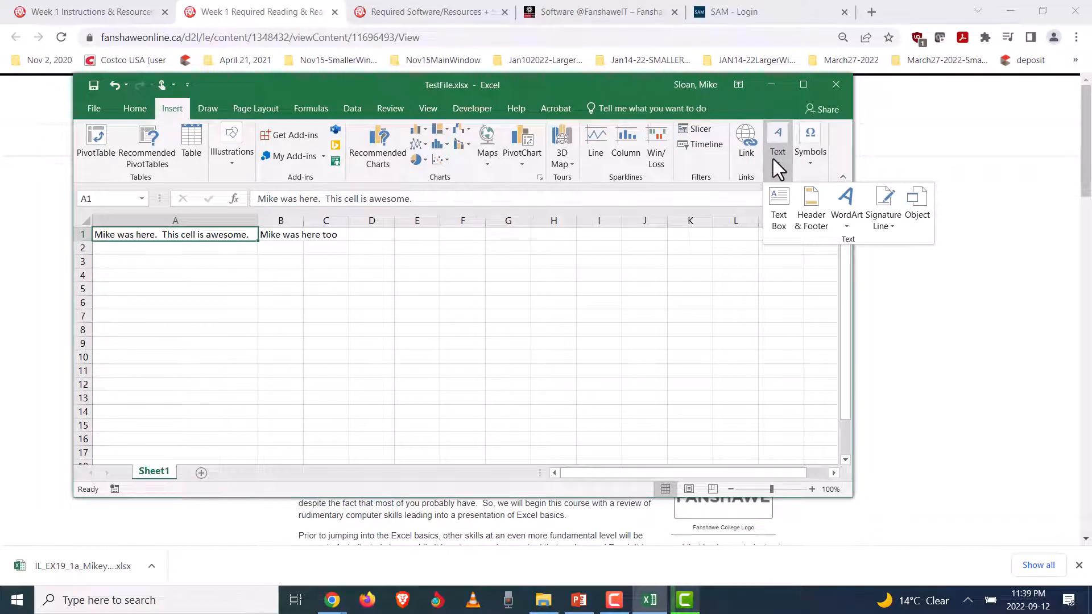
pyautogui.click(803, 85)
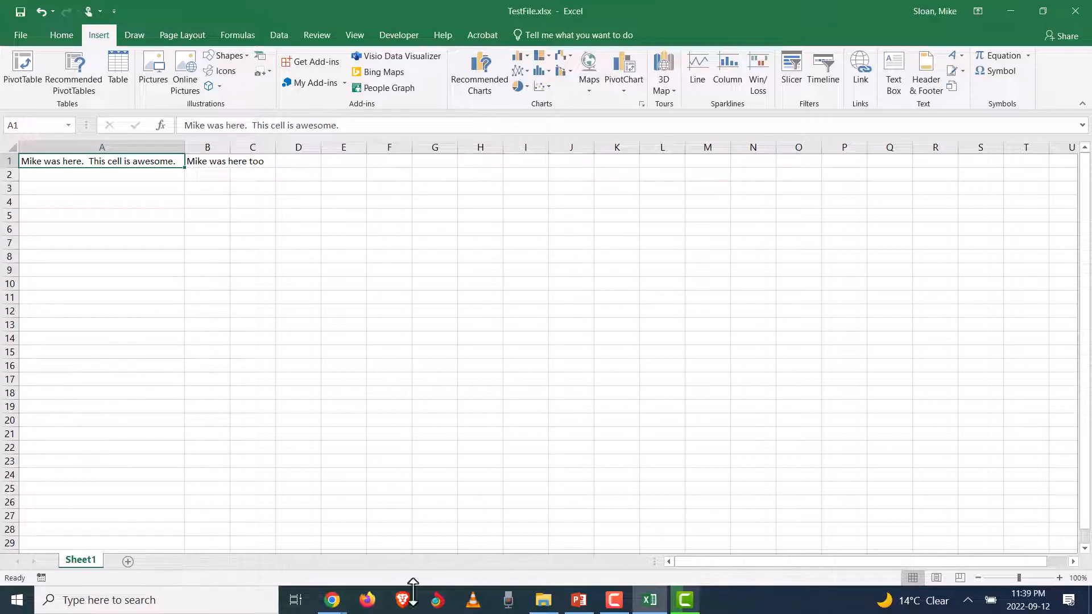
# Switch to the Chrome window with the Week 1 Required Reading & Readiness Check and examine the numbered Excel 2019 workspace graphic.
pyautogui.click(333, 600)
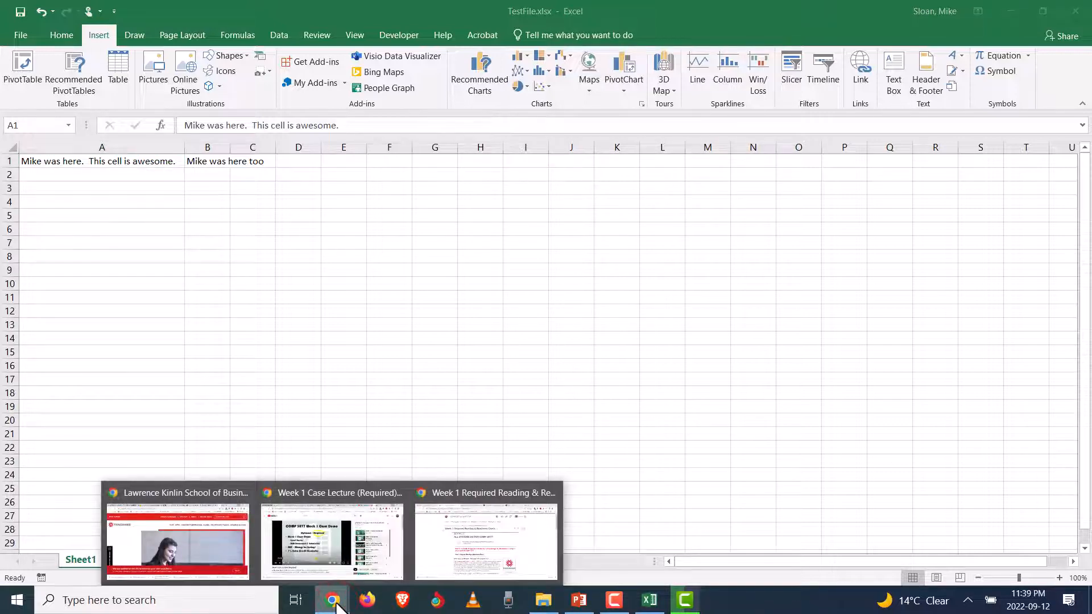
pyautogui.click(430, 537)
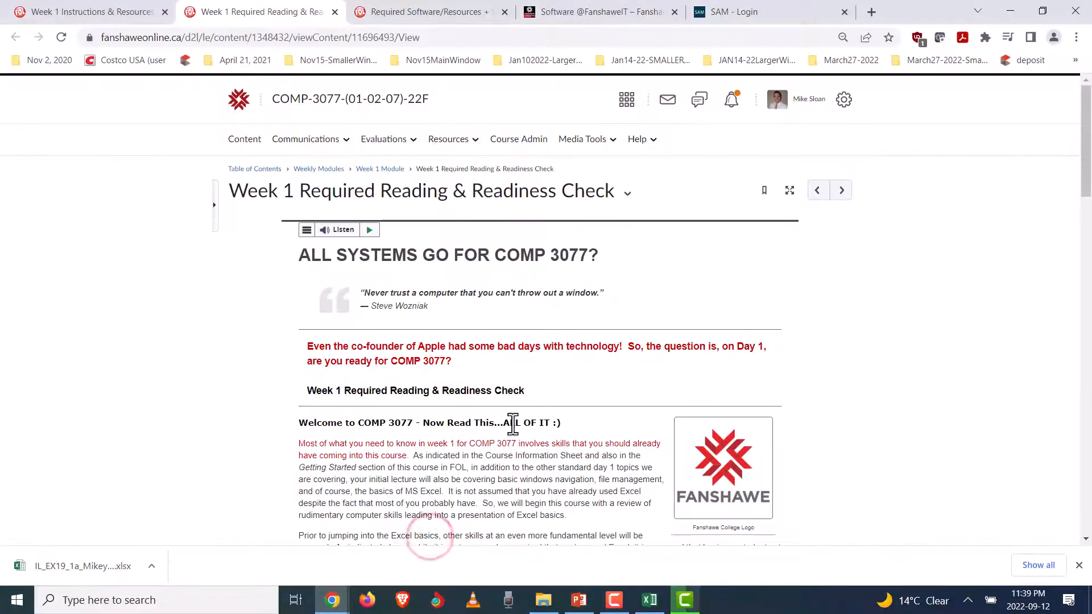
pyautogui.scroll(-20, 503, 439)
pyautogui.scroll(6, 503, 439)
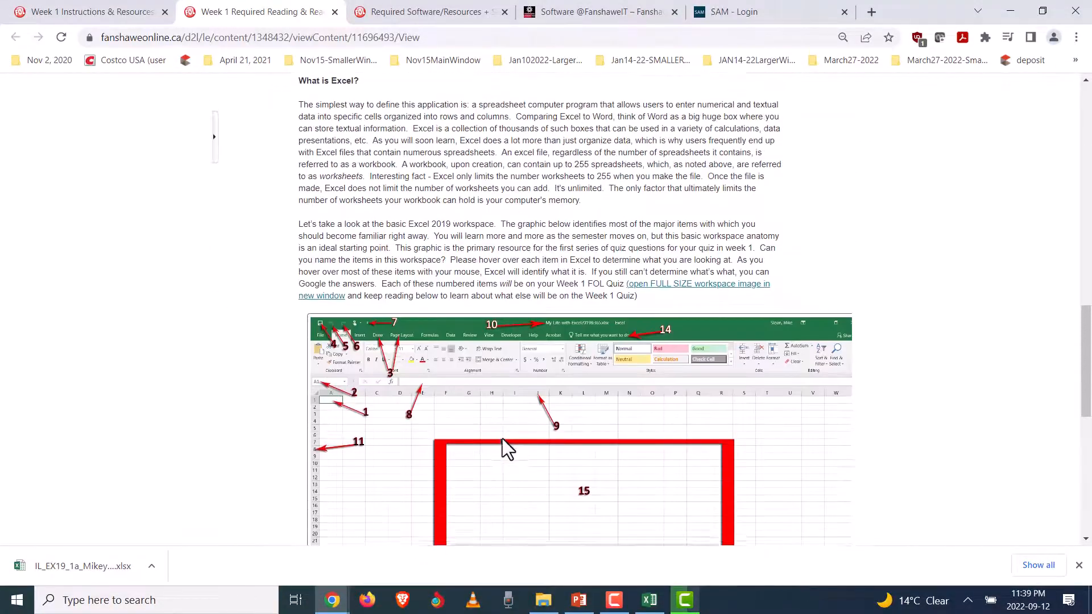
pyautogui.scroll(-4, 503, 447)
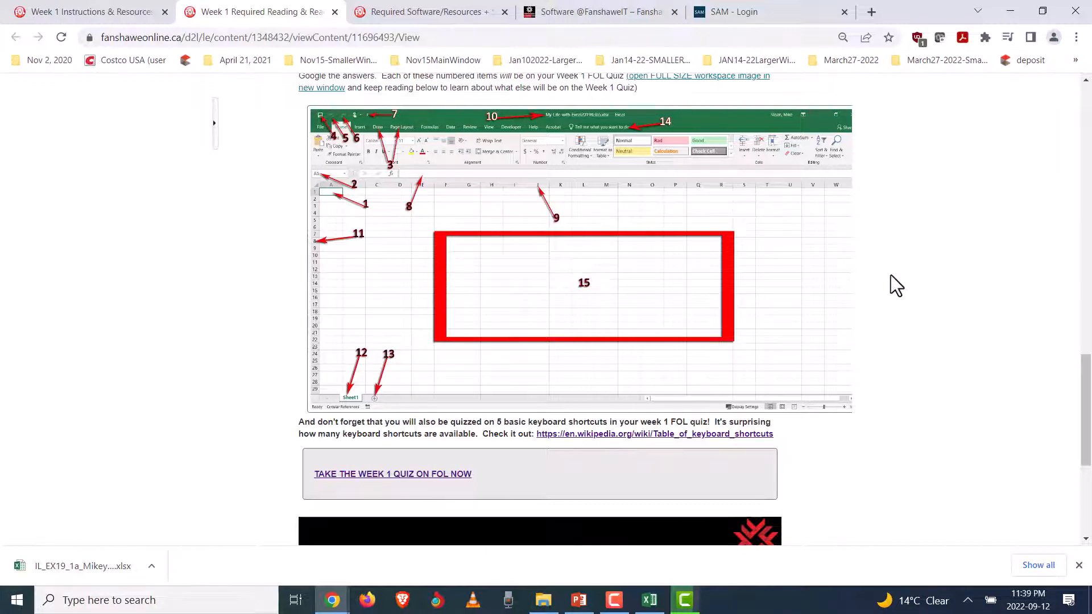
pyautogui.scroll(1, 890, 275)
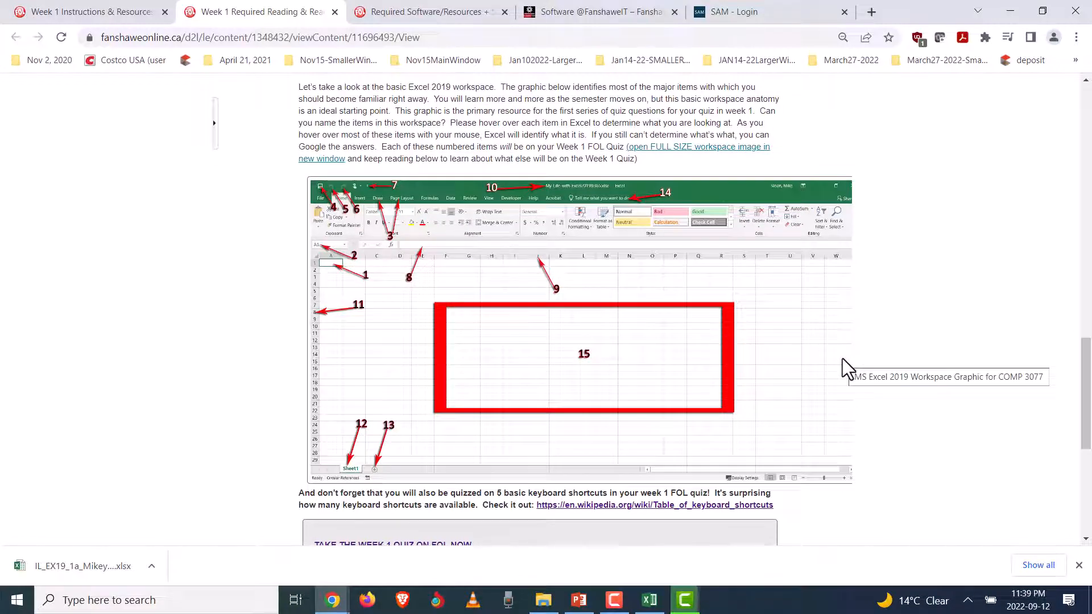
# Close the Week 1 SAM SETUP video page and minimize the browser to return to the TestFile.xlsx workbook in Excel.
pyautogui.click(453, 261)
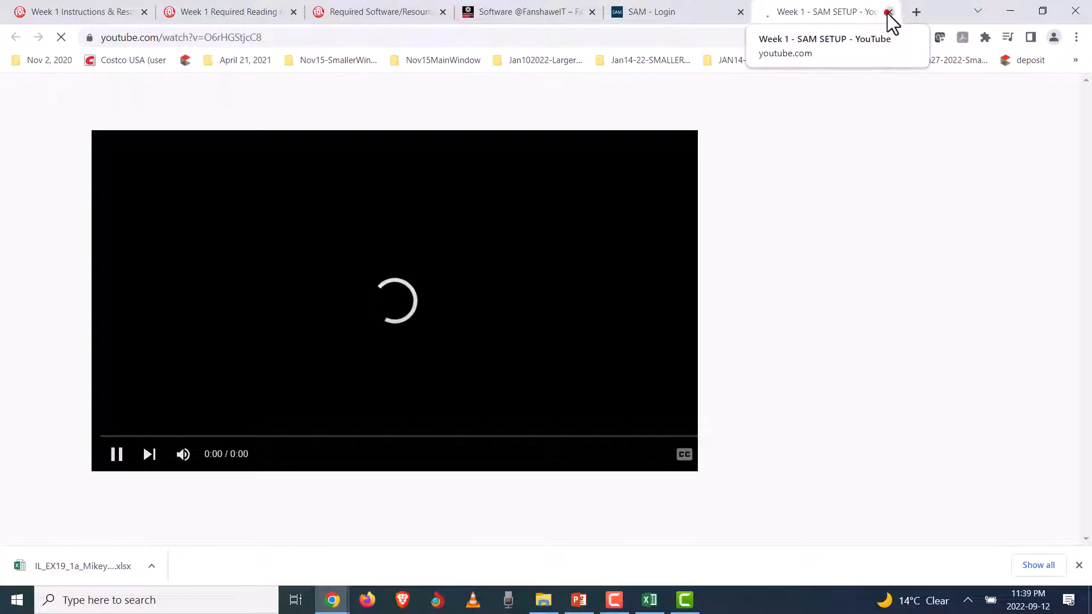
pyautogui.click(889, 11)
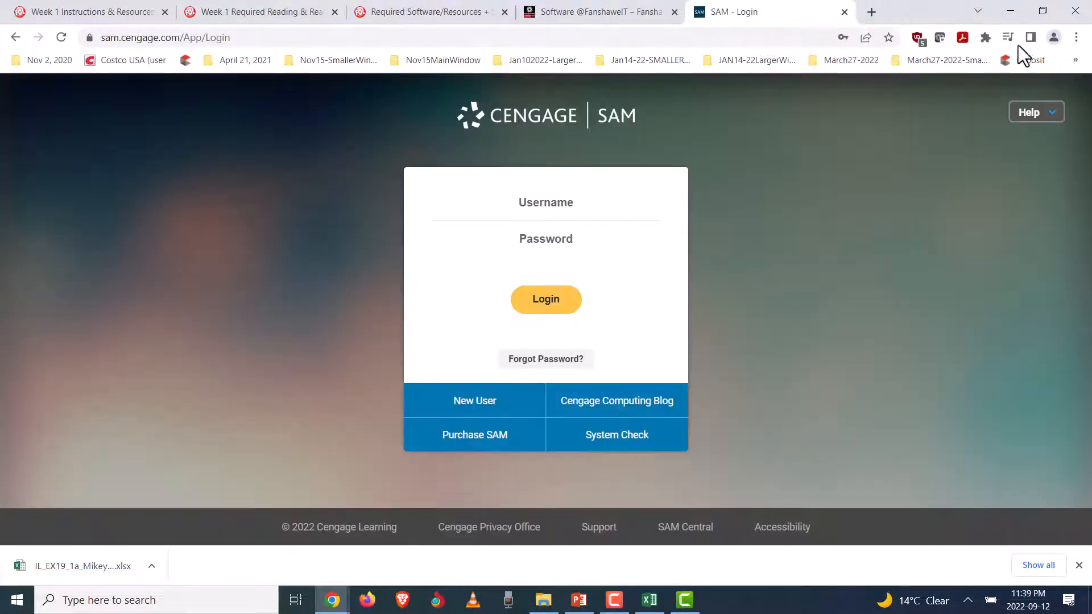
pyautogui.click(1010, 10)
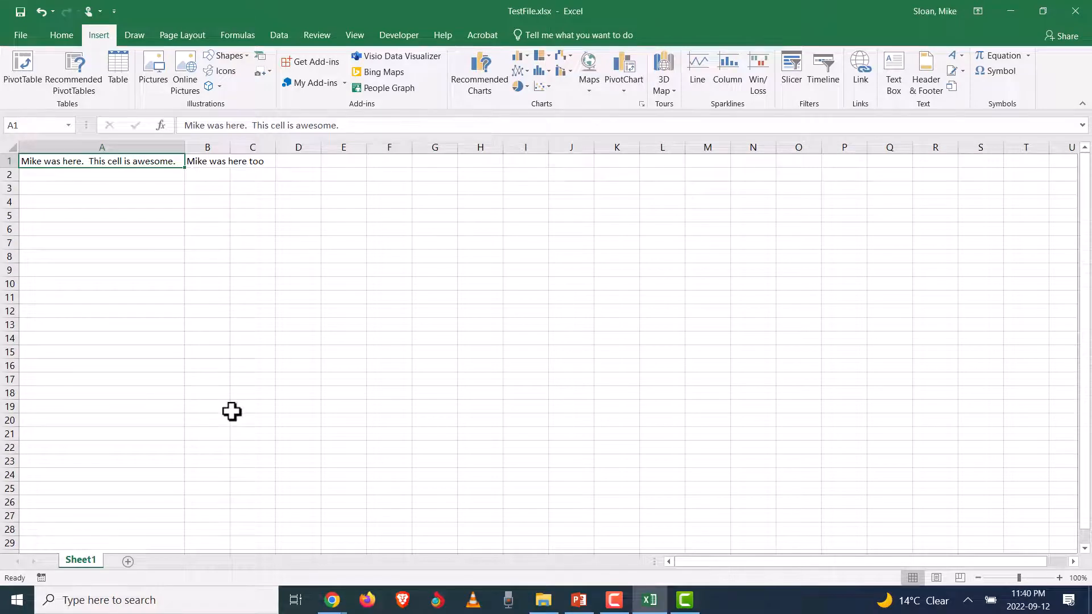
# Jump directly to cell H72 by entering its cell reference.
pyautogui.click(23, 125)
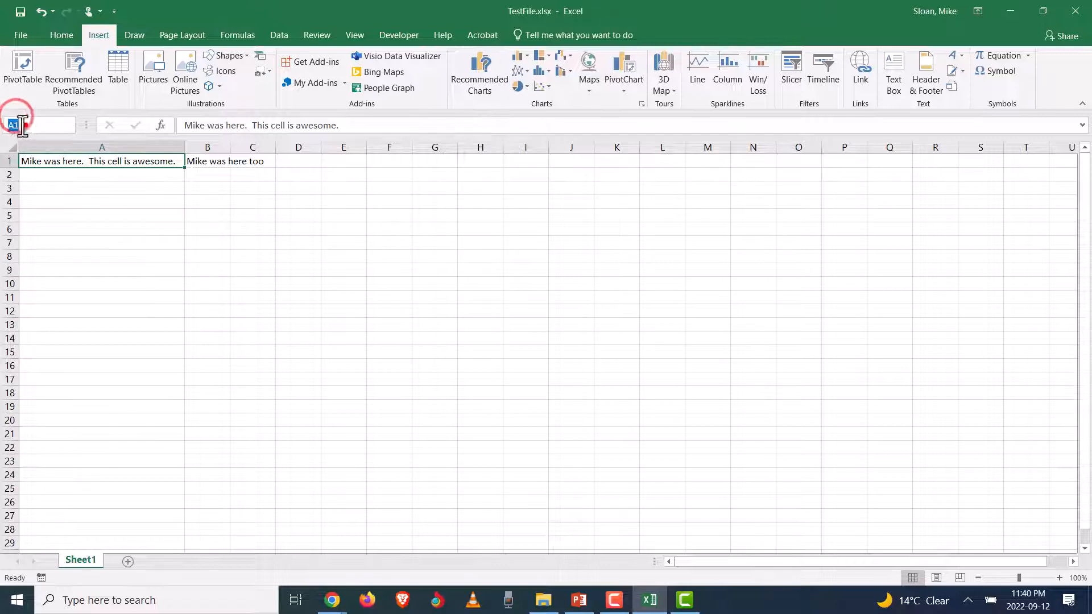
pyautogui.write('H')
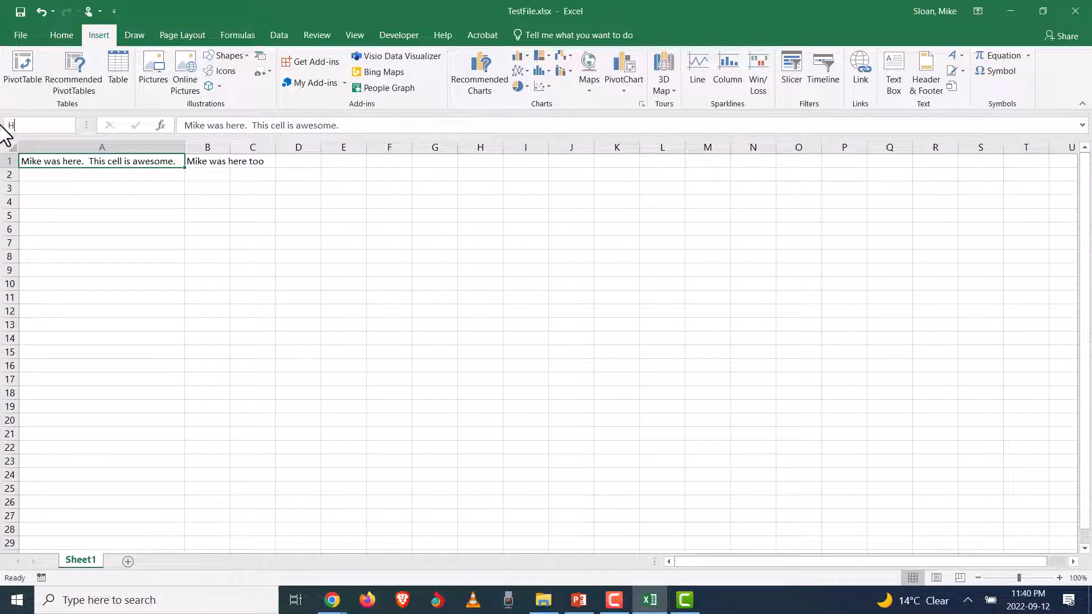
pyautogui.write('72')
pyautogui.press('Return')
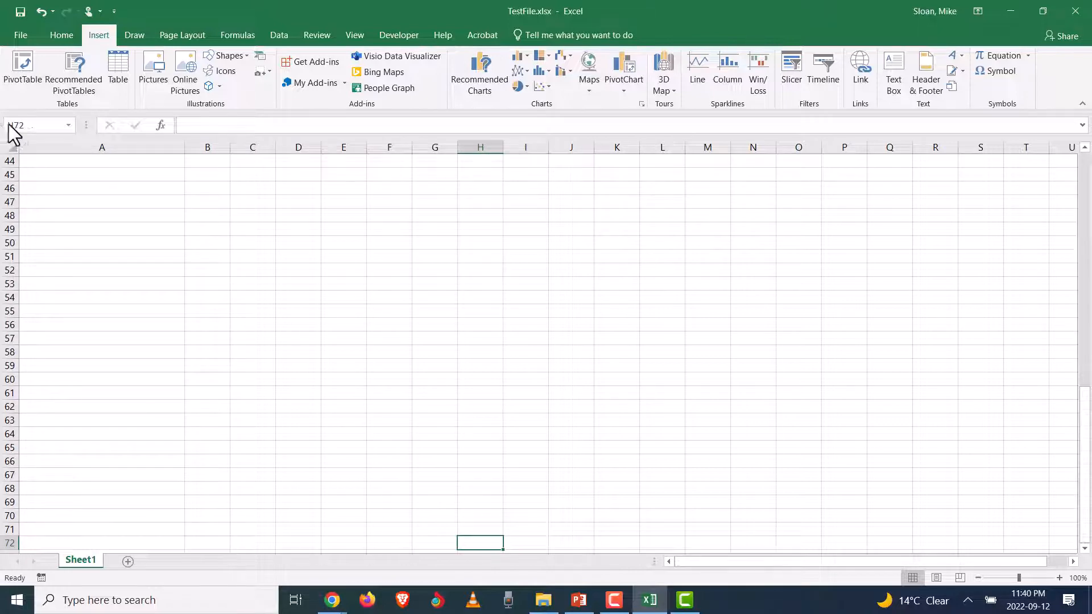
# Select the range D4:J20 by entering its reference, and then clear that selection by selecting cell A4.
pyautogui.click(23, 125)
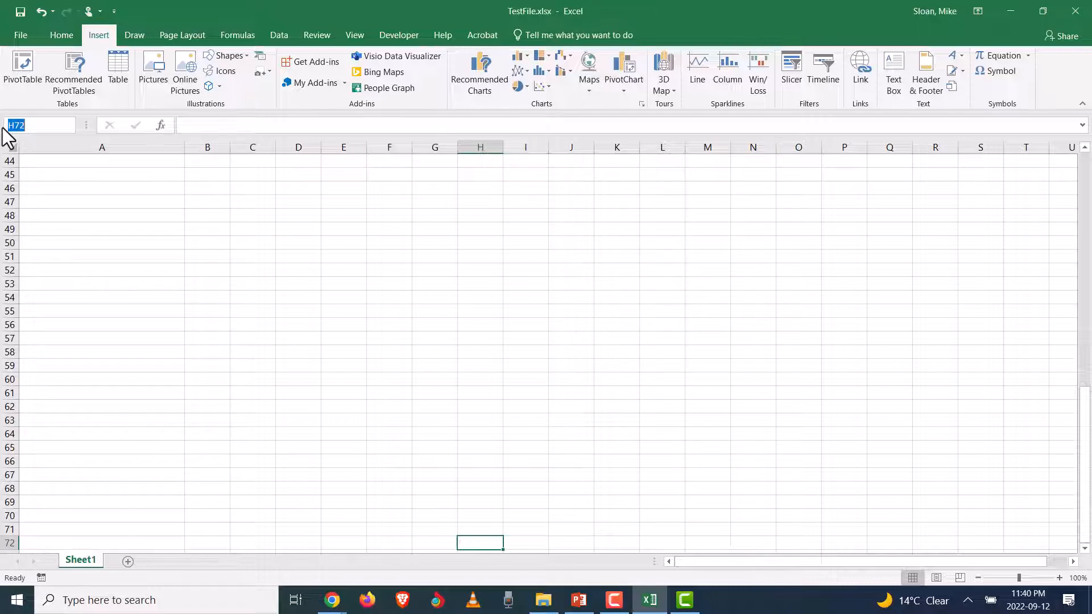
pyautogui.write('D4')
pyautogui.write(':j20')
pyautogui.press('Return')
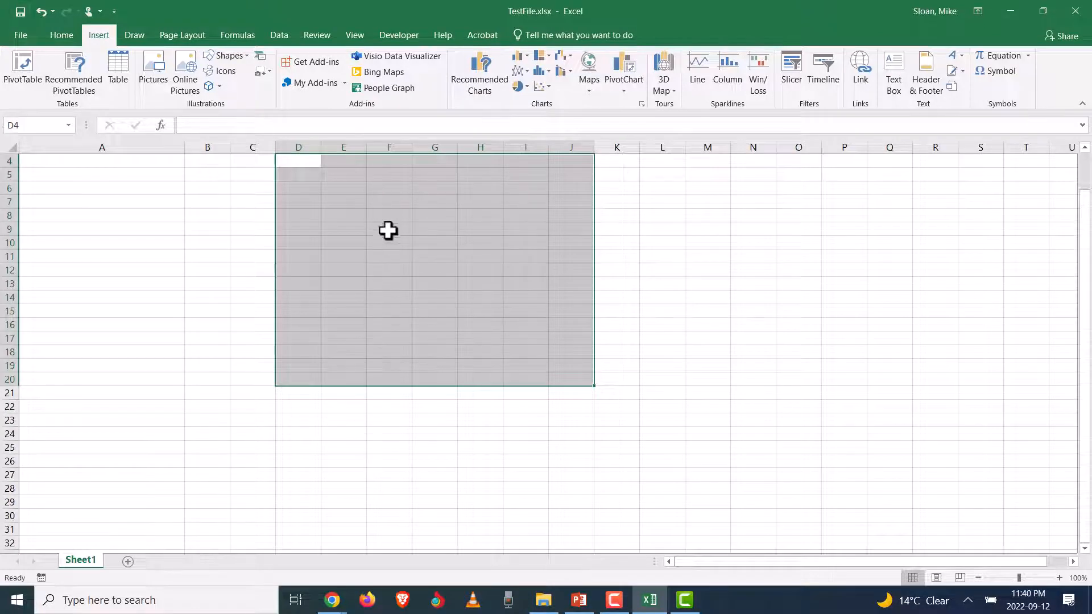
pyautogui.scroll(1, 390, 236)
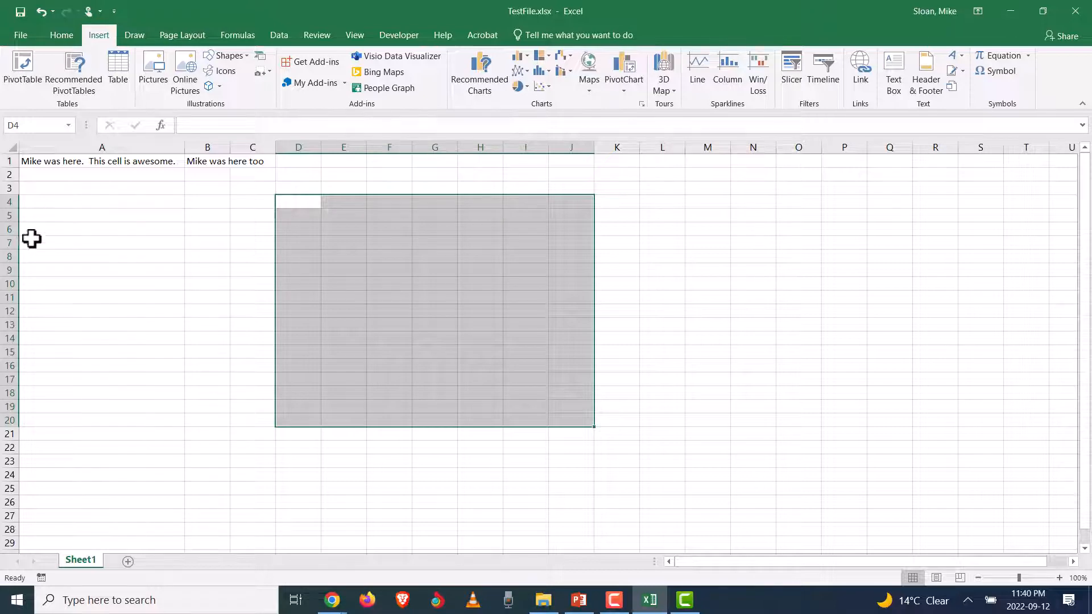
pyautogui.click(51, 201)
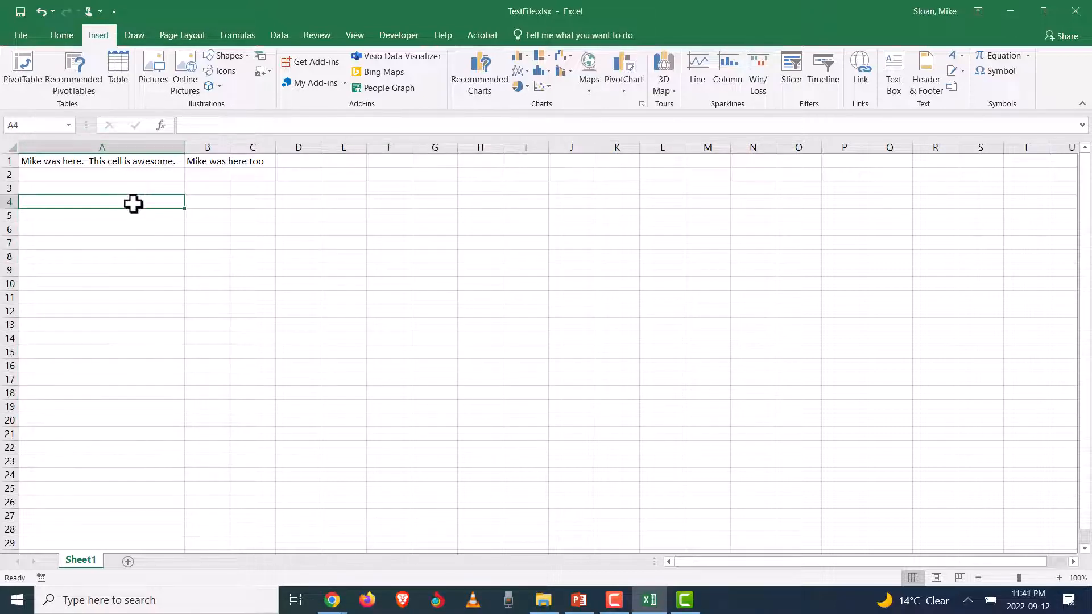
pyautogui.click(110, 147)
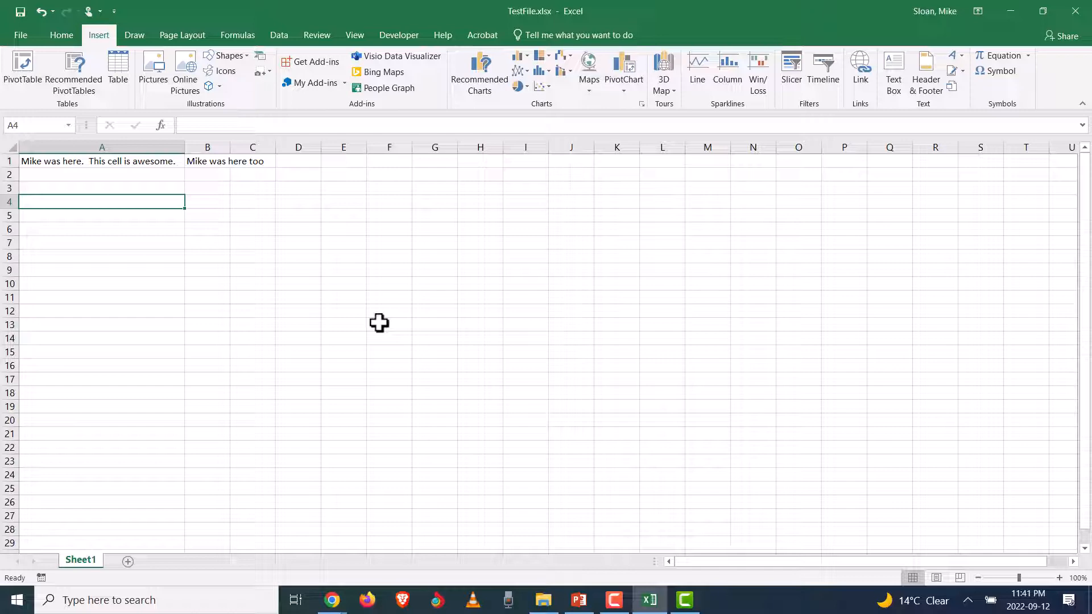
# Switch to Chrome, search in a new tab for "how many worksheets can you have in an excel workbook", and highlight the explanation of the limit.
pyautogui.click(332, 600)
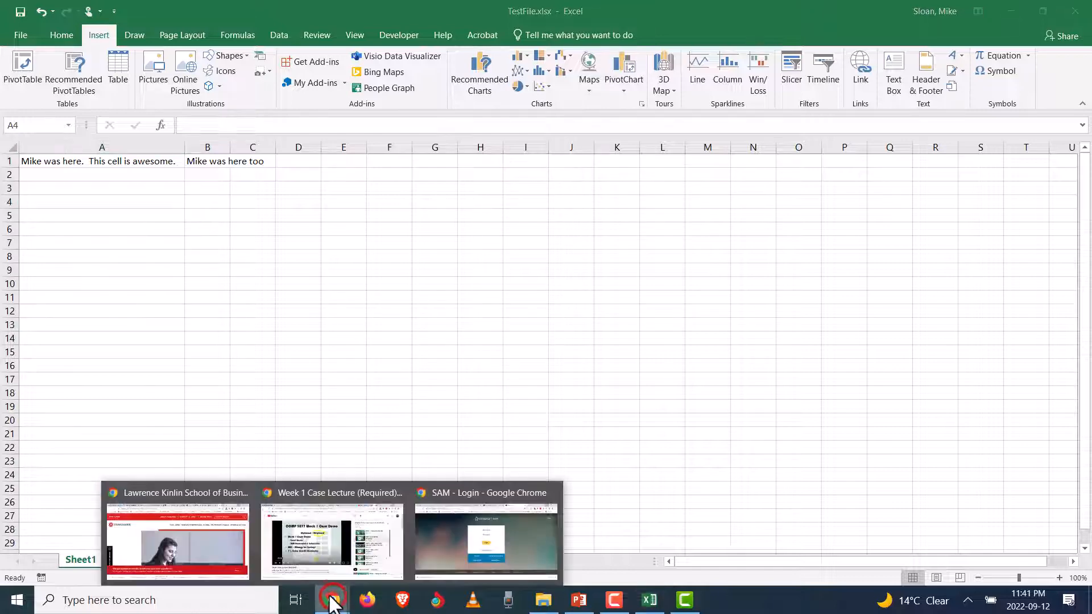
pyautogui.click(443, 547)
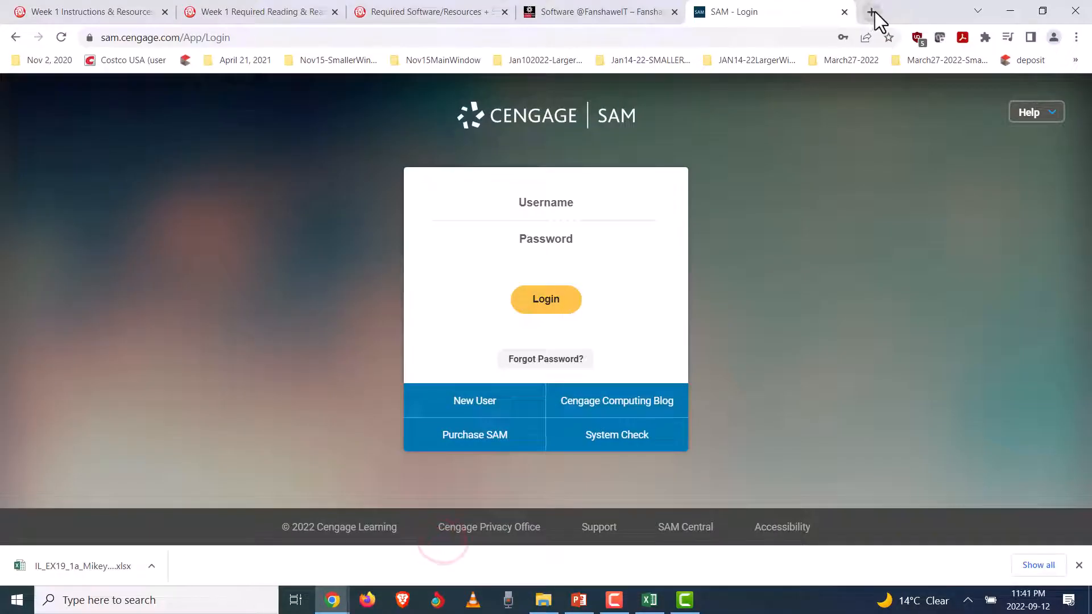
pyautogui.click(873, 12)
pyautogui.write('how many')
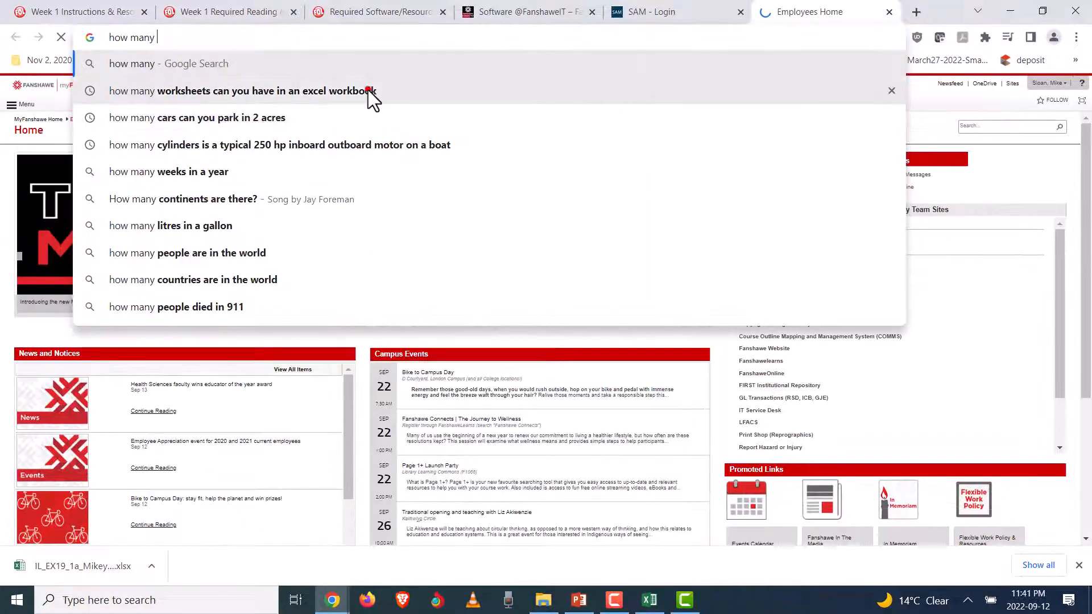
pyautogui.click(367, 90)
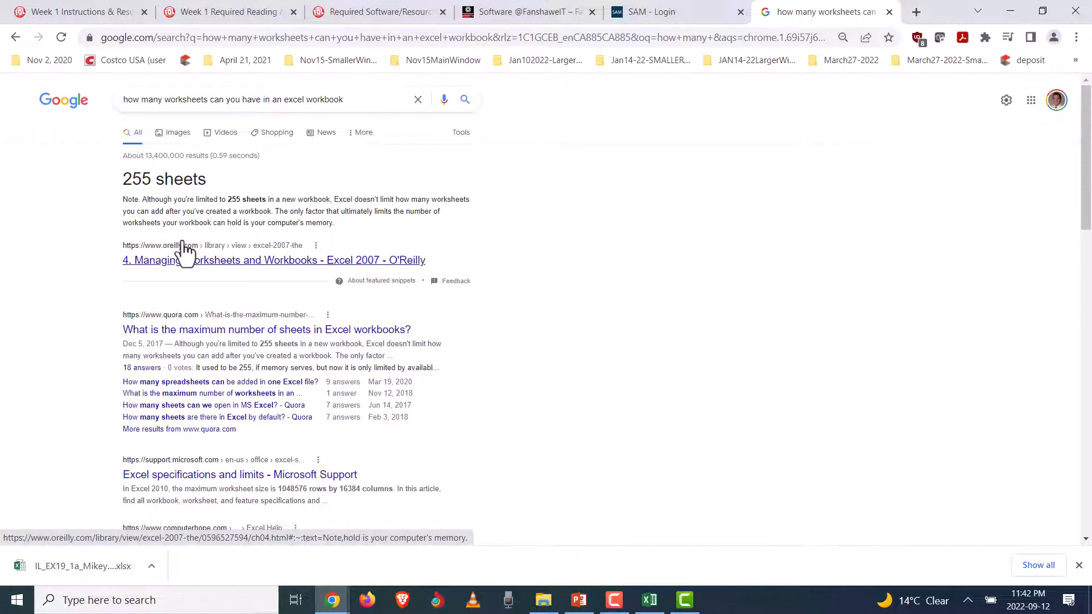
pyautogui.moveTo(334, 199); pyautogui.dragTo(343, 223)
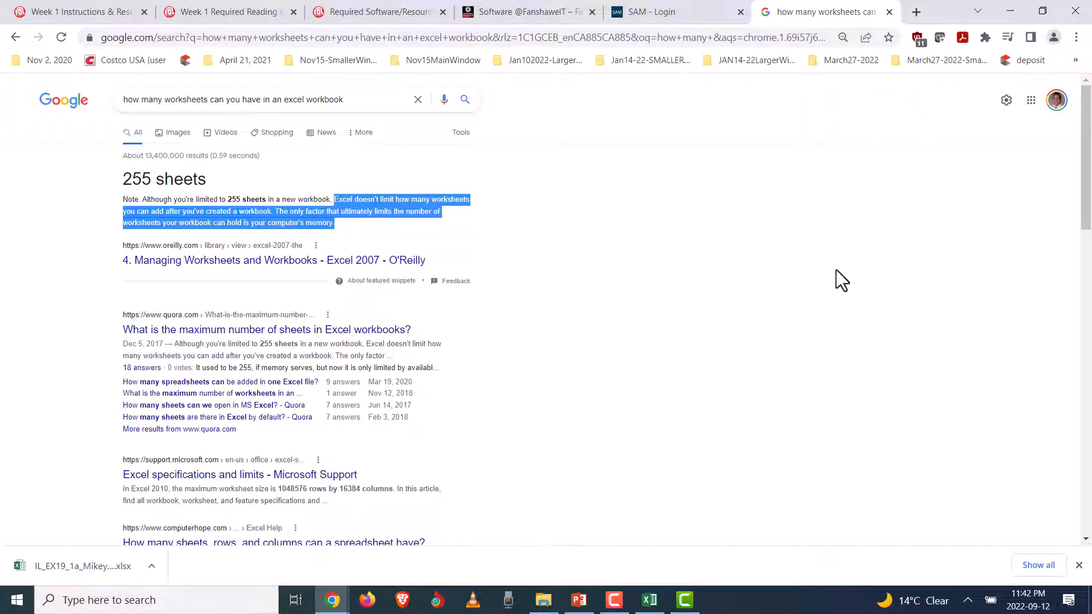
# Switch back to the TestFile.xlsx workbook in Excel and add a second worksheet after Sheet1.
pyautogui.click(650, 602)
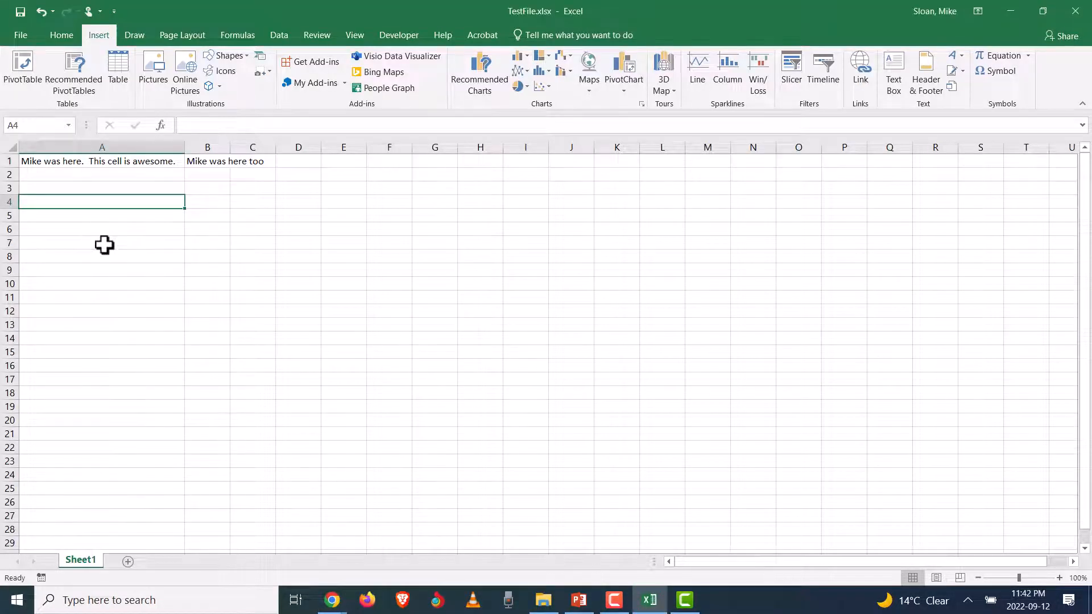
pyautogui.moveTo(104, 244); pyautogui.dragTo(749, 392)
pyautogui.click(515, 438)
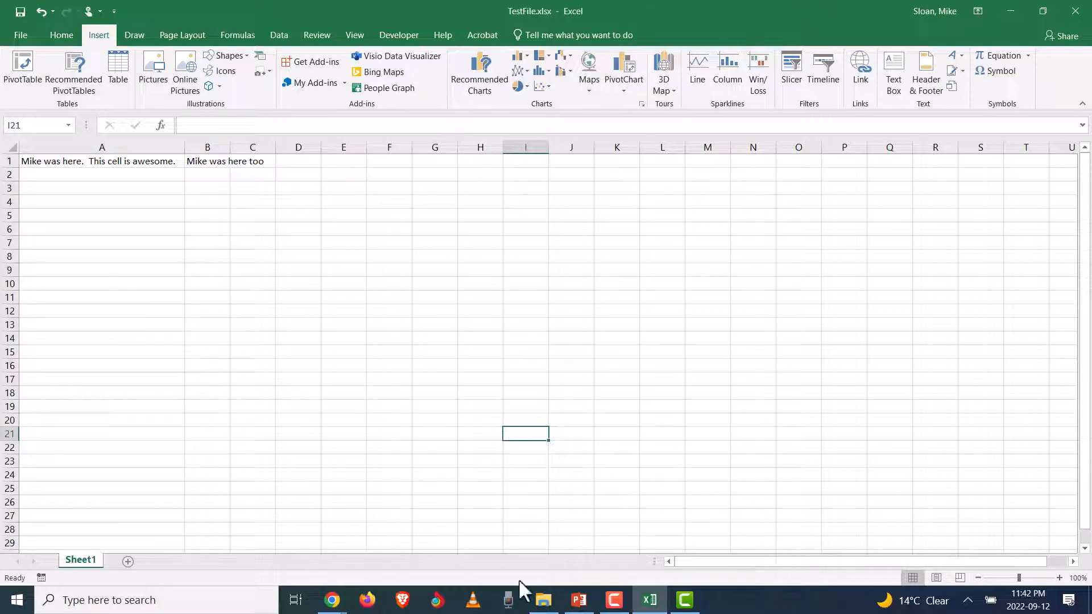
pyautogui.click(128, 563)
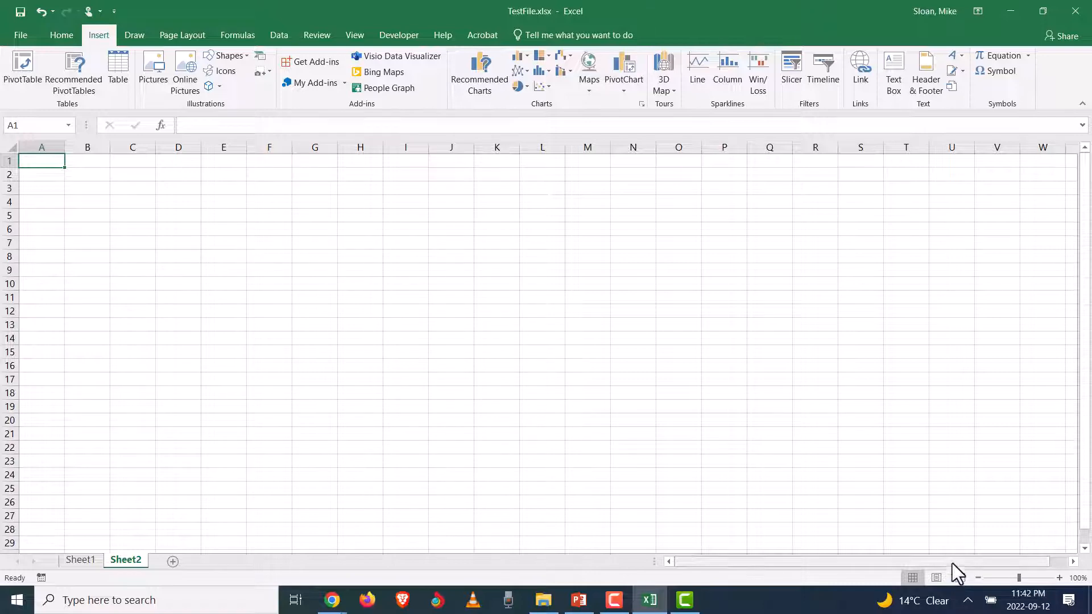
# Color the Sheet1 tab with a light blue theme color.
pyautogui.click(69, 559)
pyautogui.rightClick(69, 559)
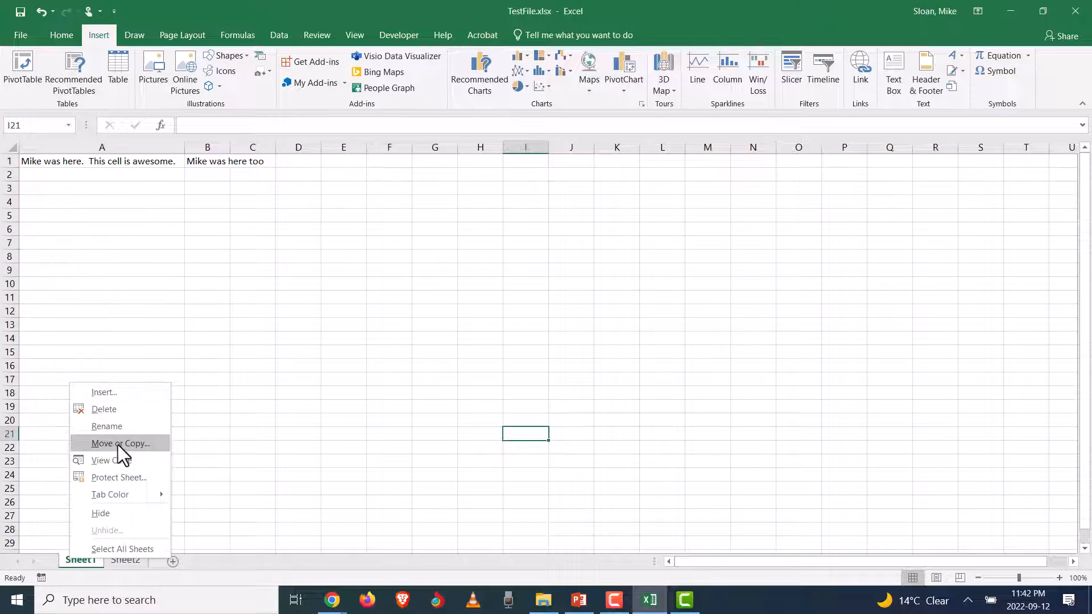
pyautogui.moveTo(121, 494)
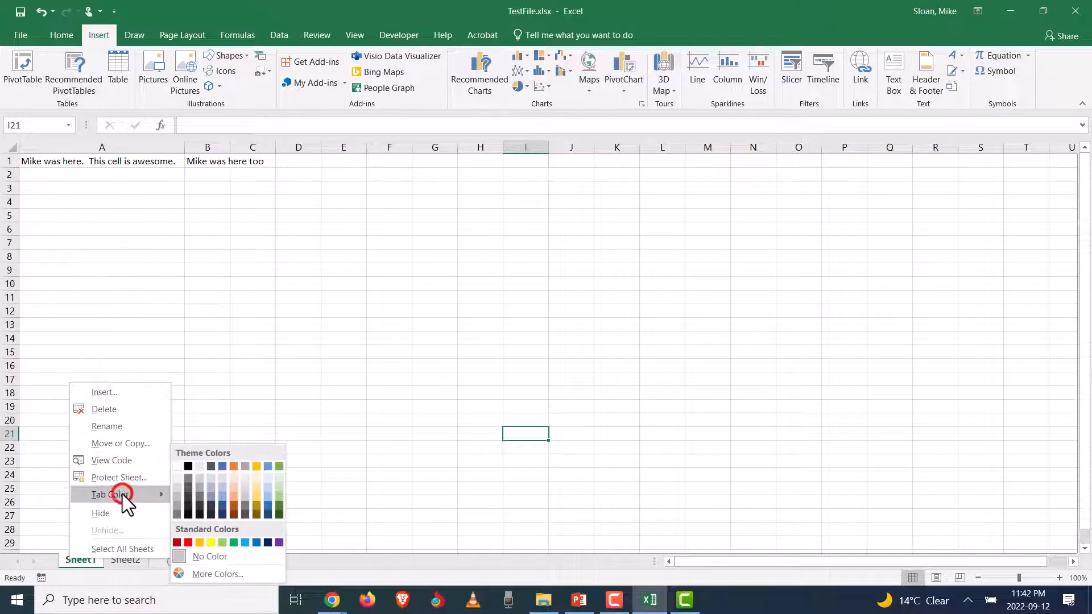
pyautogui.click(223, 482)
# Color the Sheet2 tab medium blue, chosen from the additional standard colors, and select cell E25.
pyautogui.click(130, 560)
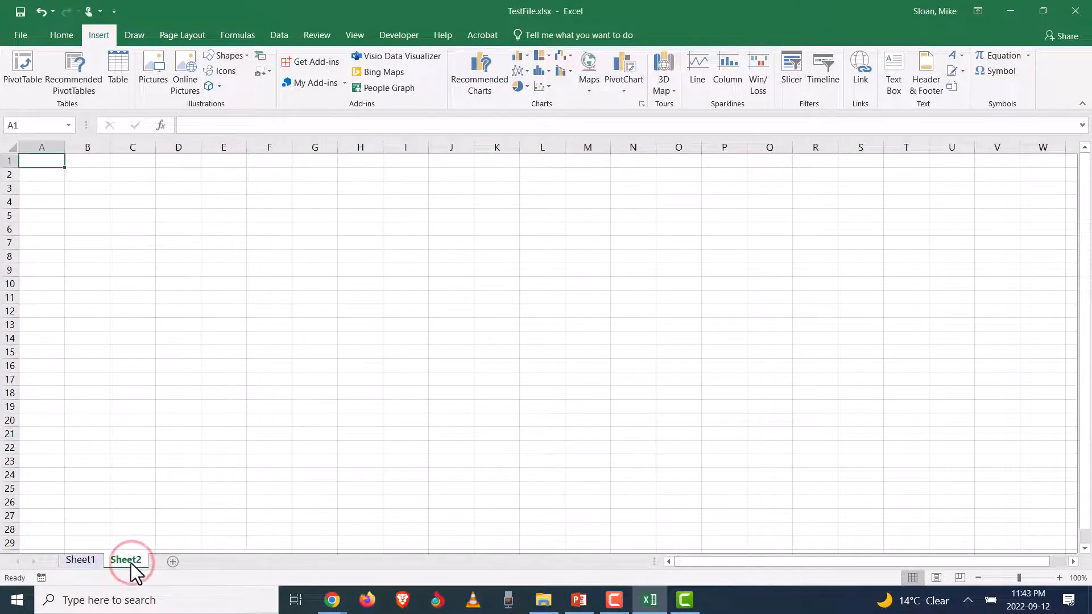
pyautogui.rightClick(130, 562)
pyautogui.moveTo(155, 498)
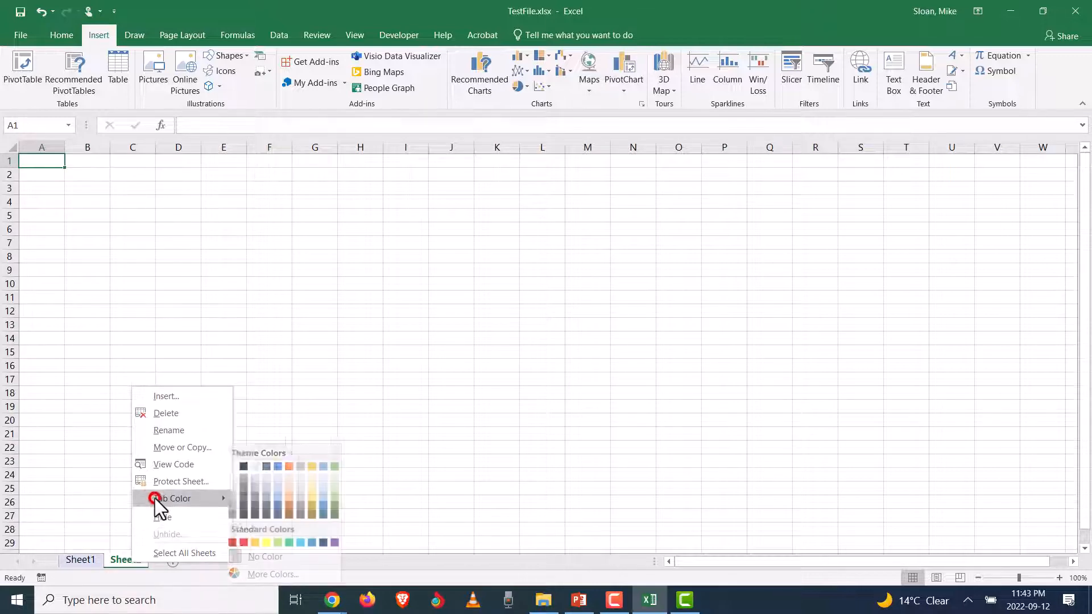
pyautogui.click(285, 574)
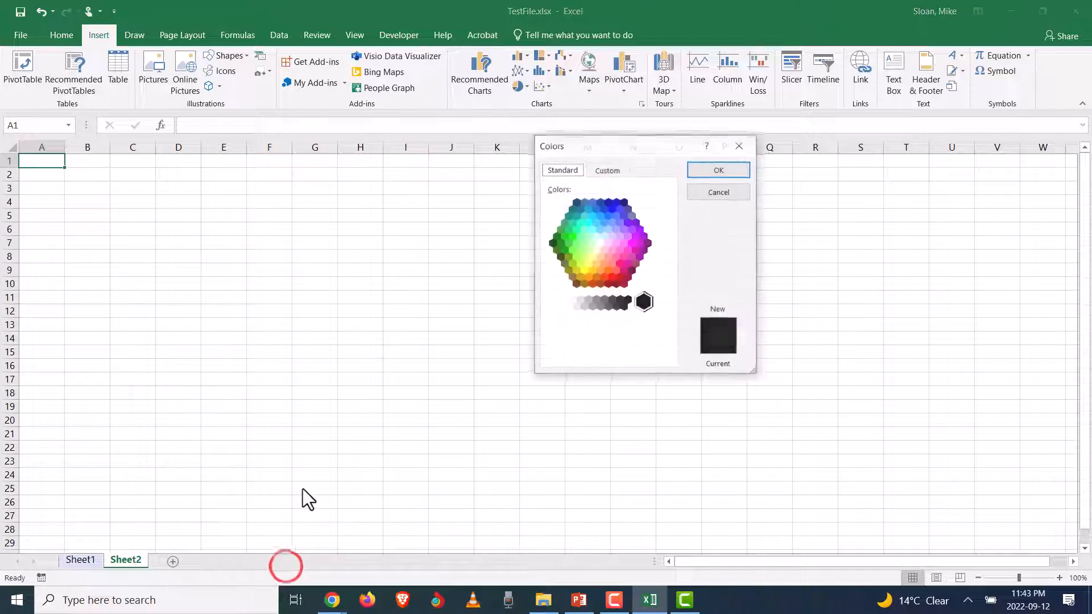
pyautogui.click(614, 225)
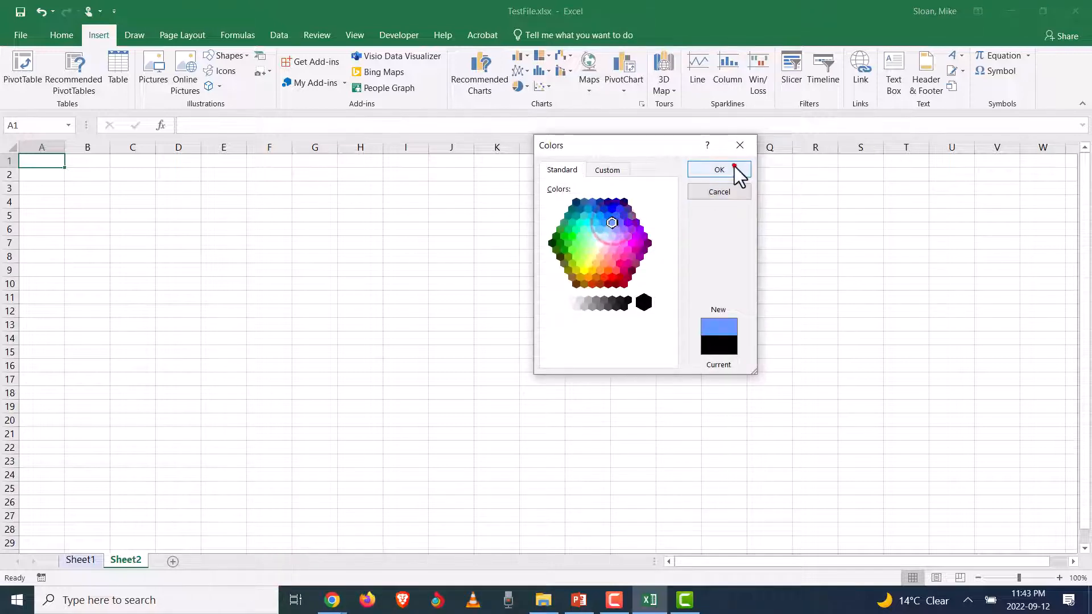
pyautogui.click(733, 167)
pyautogui.click(218, 488)
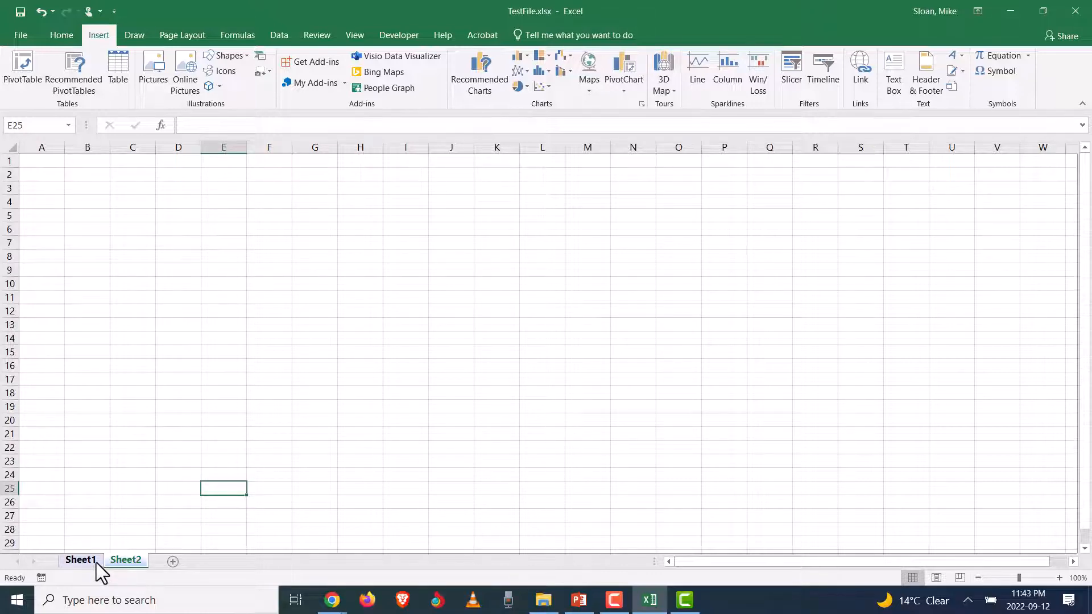
# Add two more worksheets after Sheet2 and return to Sheet1.
pyautogui.click(172, 559)
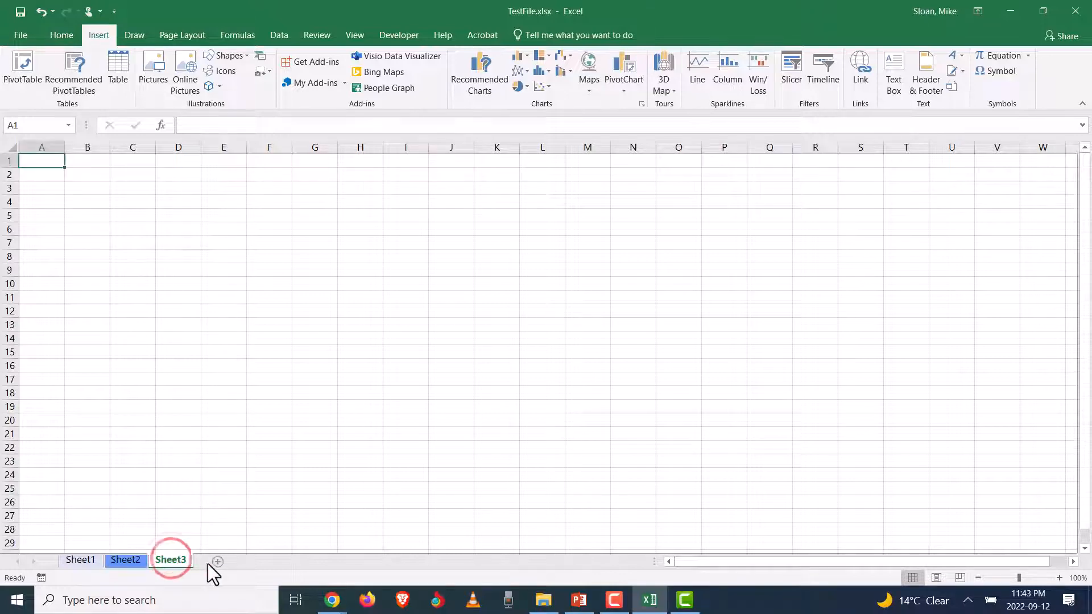
pyautogui.click(216, 564)
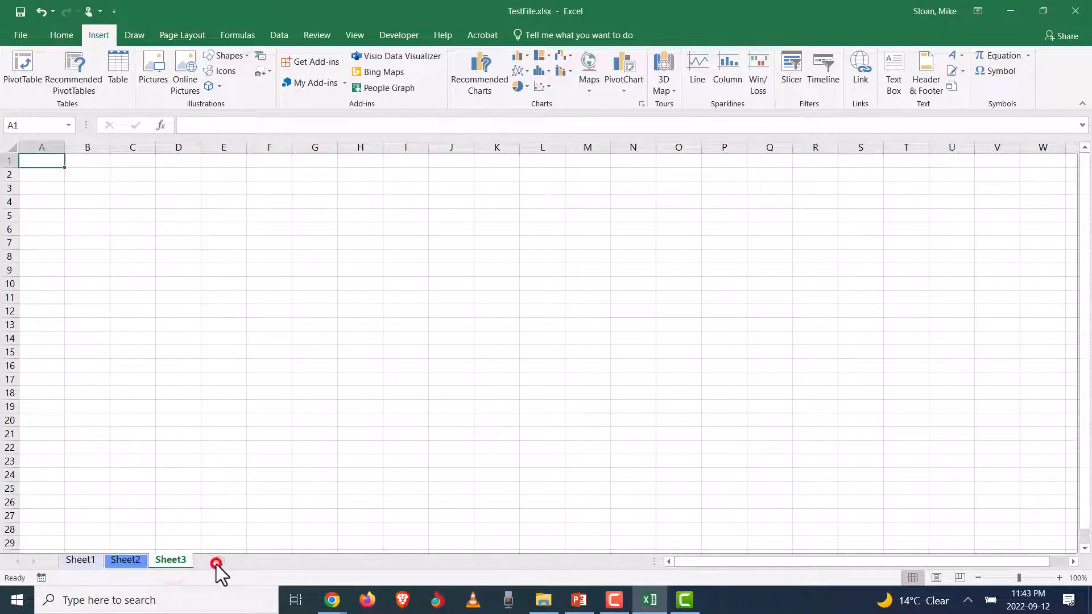
pyautogui.click(79, 562)
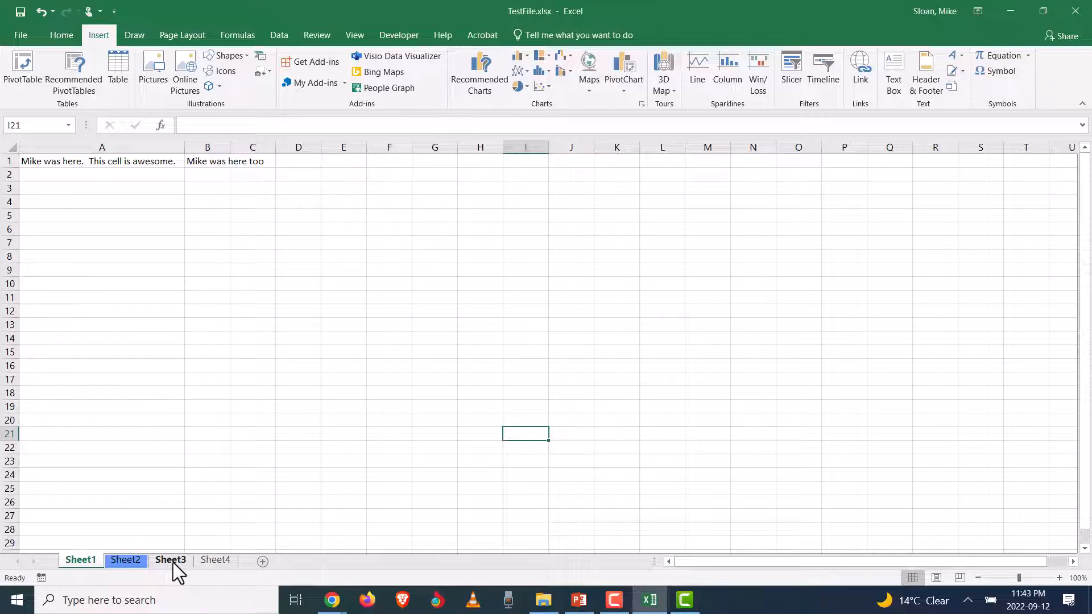
# On Sheet1, select cell A24, the whole of row 22, and finally the whole of column B.
pyautogui.click(110, 480)
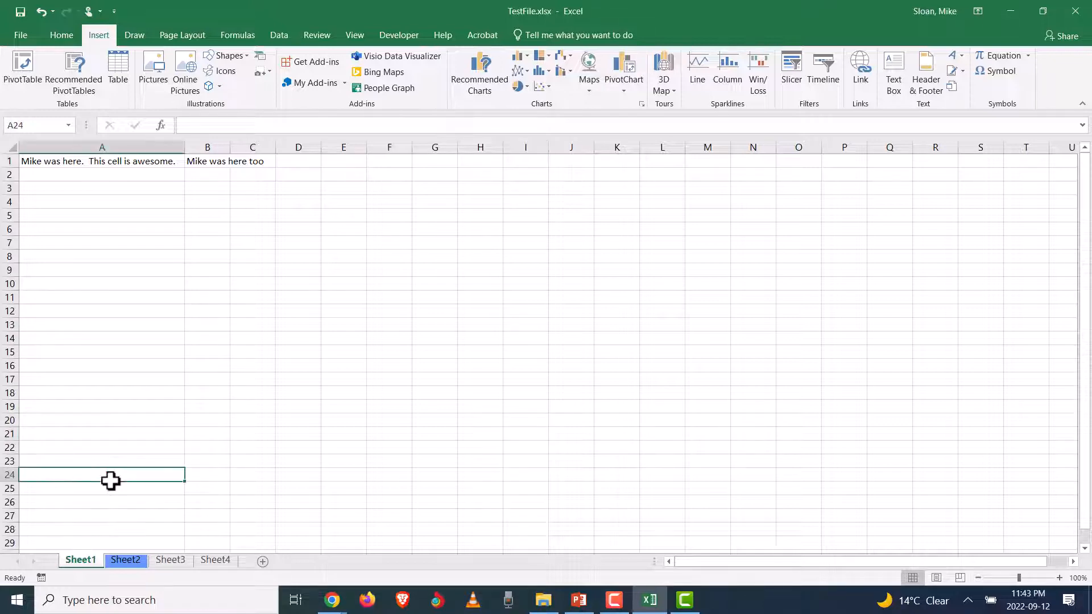
pyautogui.click(8, 447)
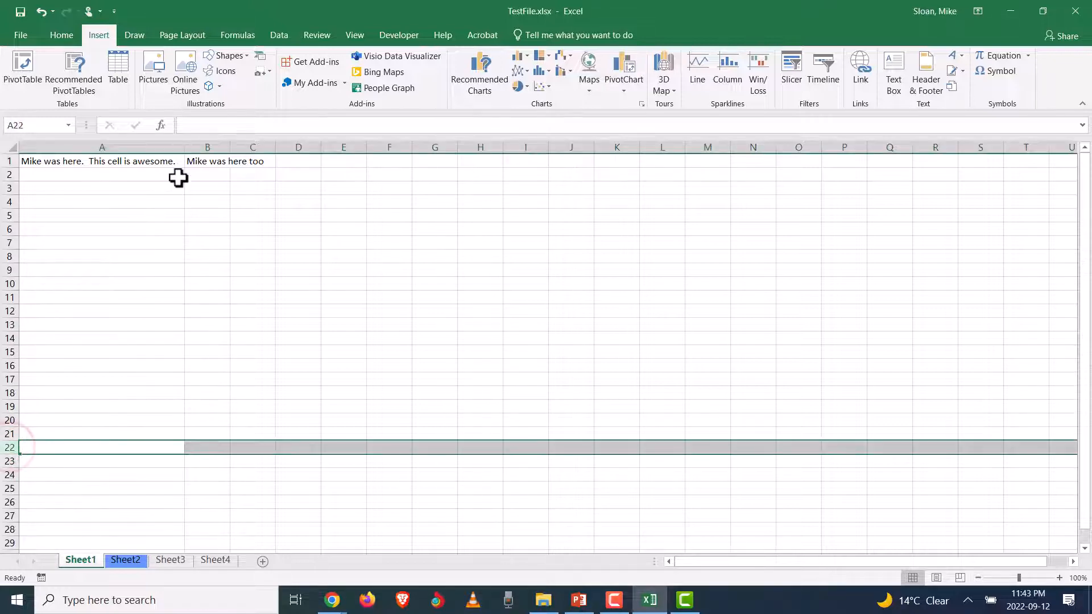
pyautogui.click(224, 147)
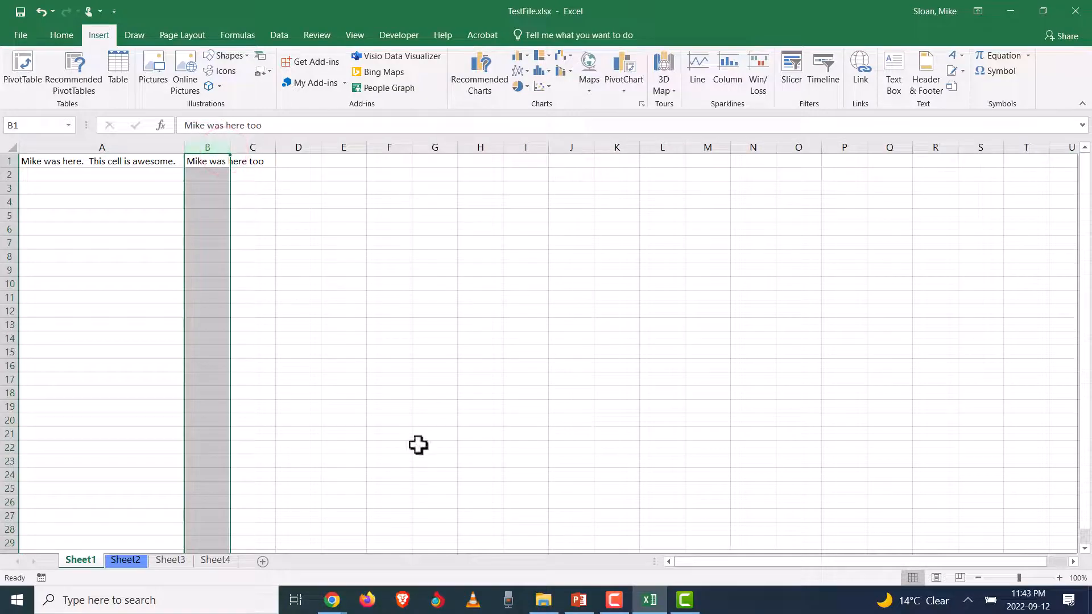
# Switch to the Chrome window with the Week 1 Instructions & Resources page and review its graded evaluations, topics and learning objectives.
pyautogui.click(337, 603)
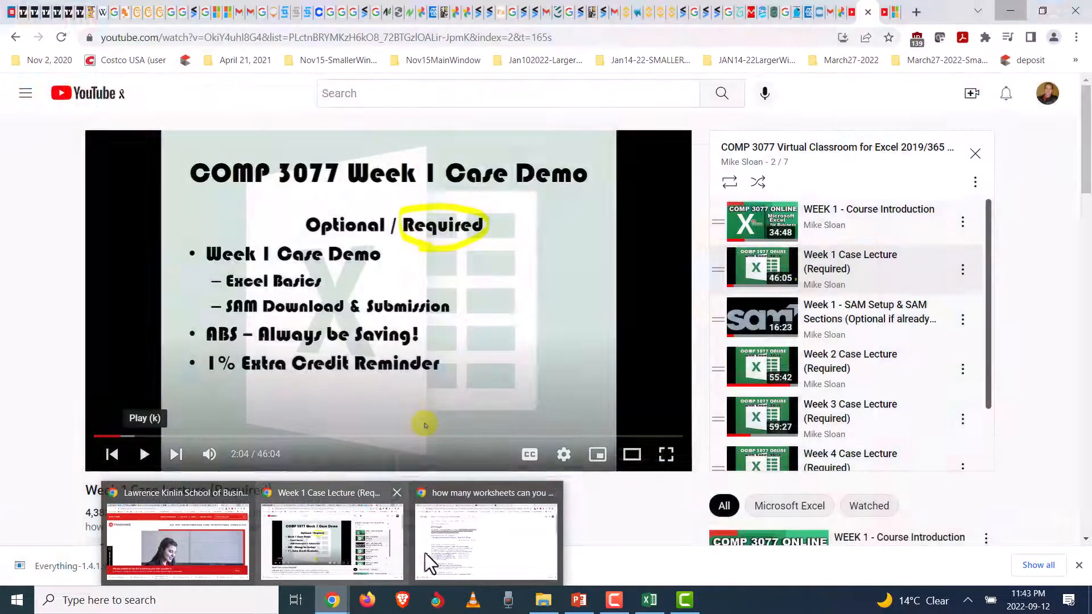
pyautogui.click(425, 553)
pyautogui.click(58, 16)
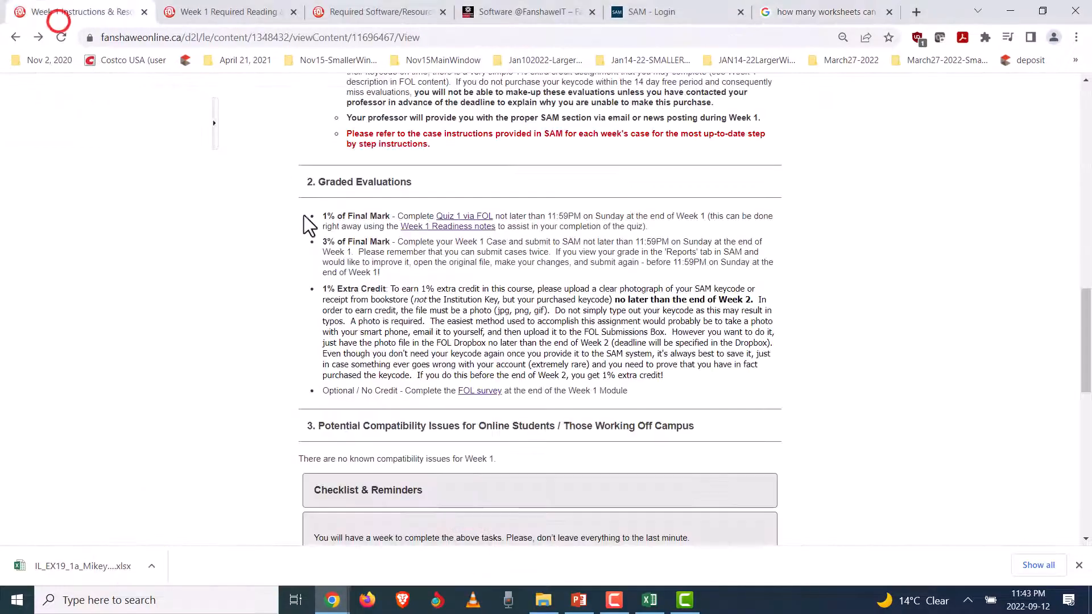
pyautogui.scroll(-9, 371, 355)
pyautogui.scroll(20, 398, 383)
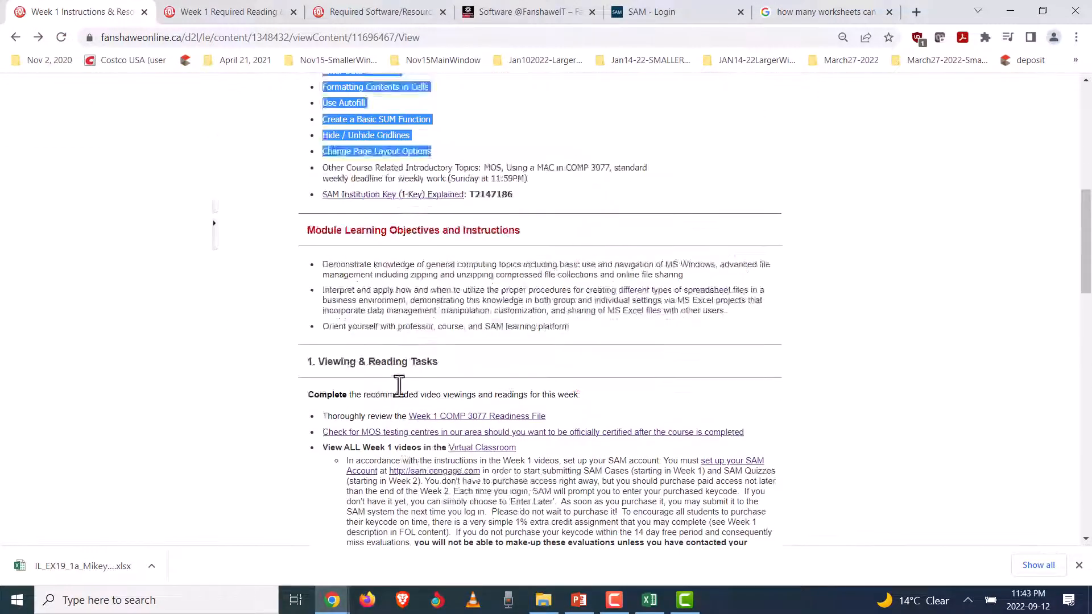
# Open the Week 1 Readiness notes linked under Graded Evaluations and view the numbered Excel 2019 workspace graphic.
pyautogui.scroll(-7, 401, 407)
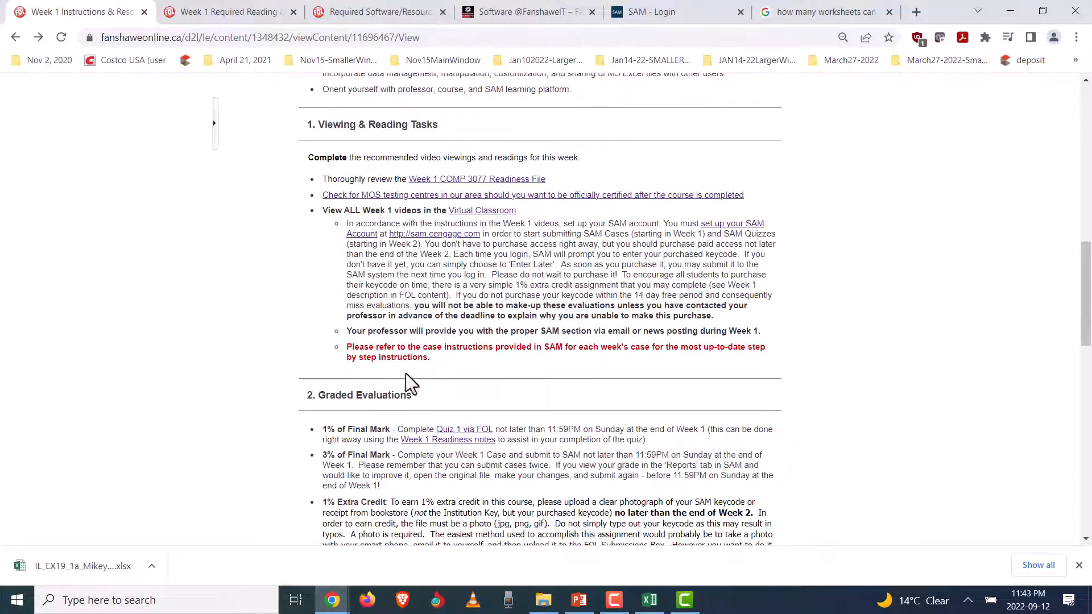
pyautogui.click(428, 440)
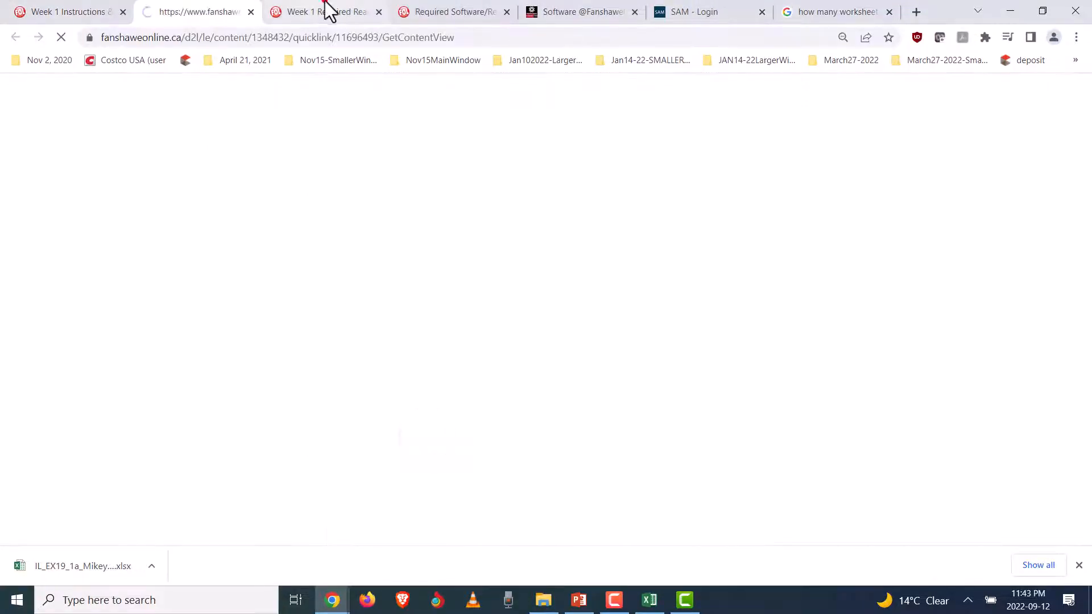
pyautogui.click(328, 9)
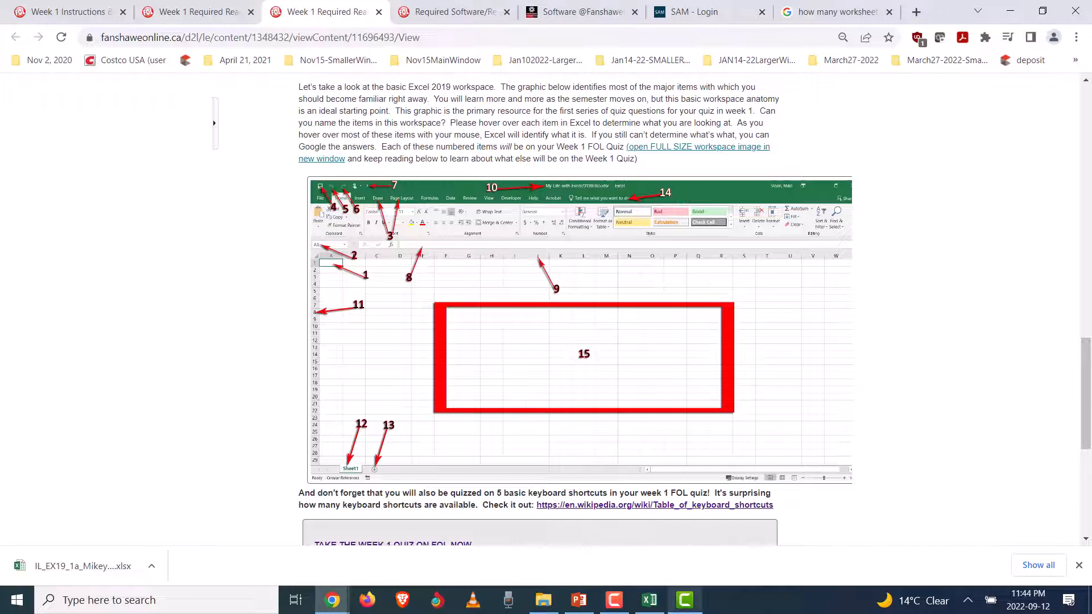
# Switch to TestFile.xlsx in Excel, highlight B1's text in the formula bar, and select cell A1.
pyautogui.click(650, 600)
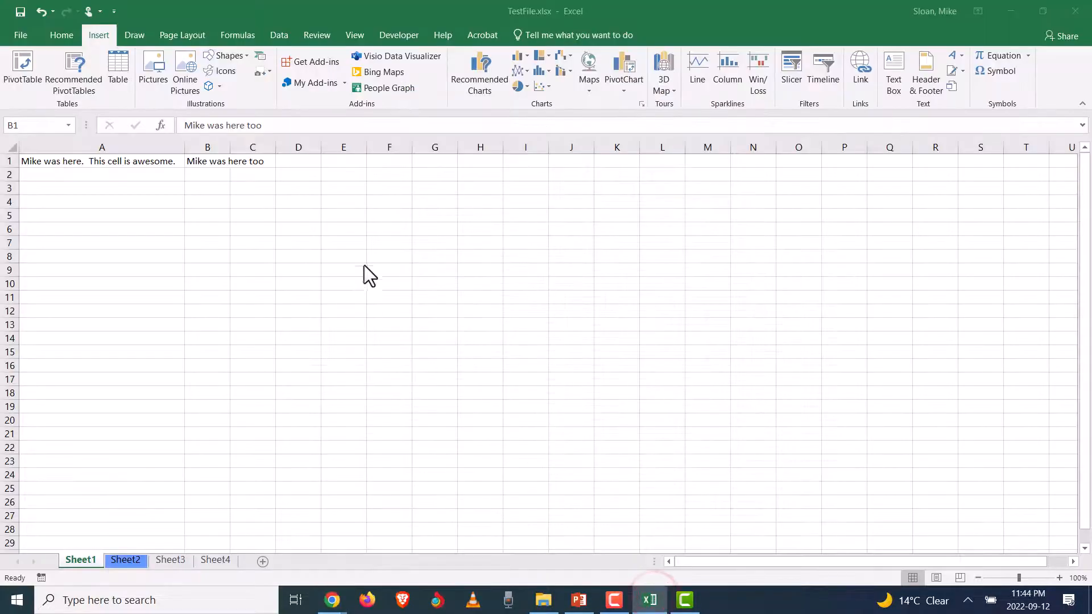
pyautogui.moveTo(296, 126); pyautogui.dragTo(144, 120)
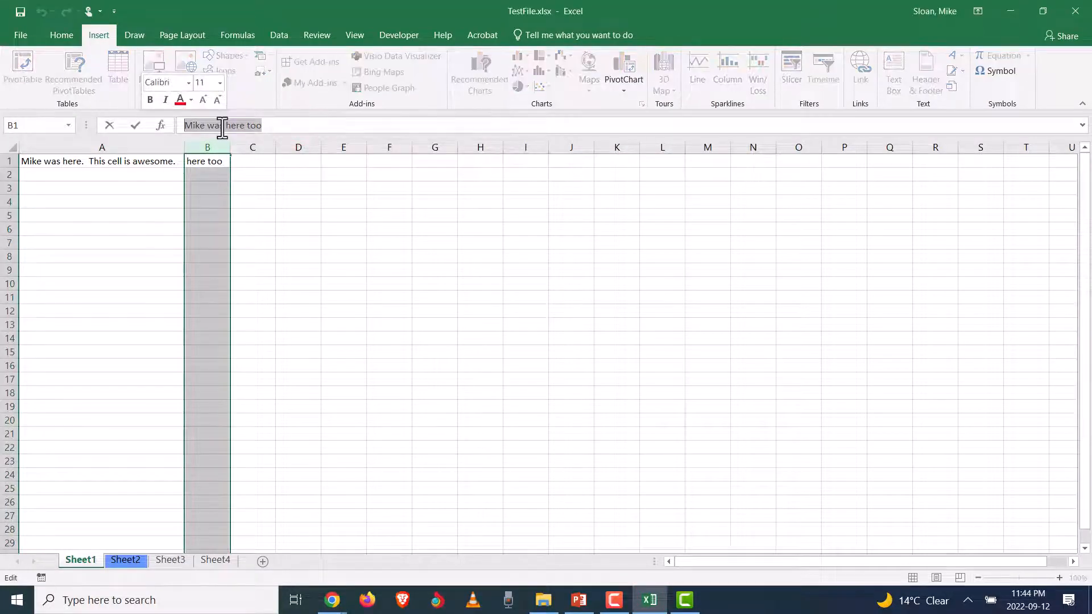
pyautogui.click(110, 226)
pyautogui.click(69, 156)
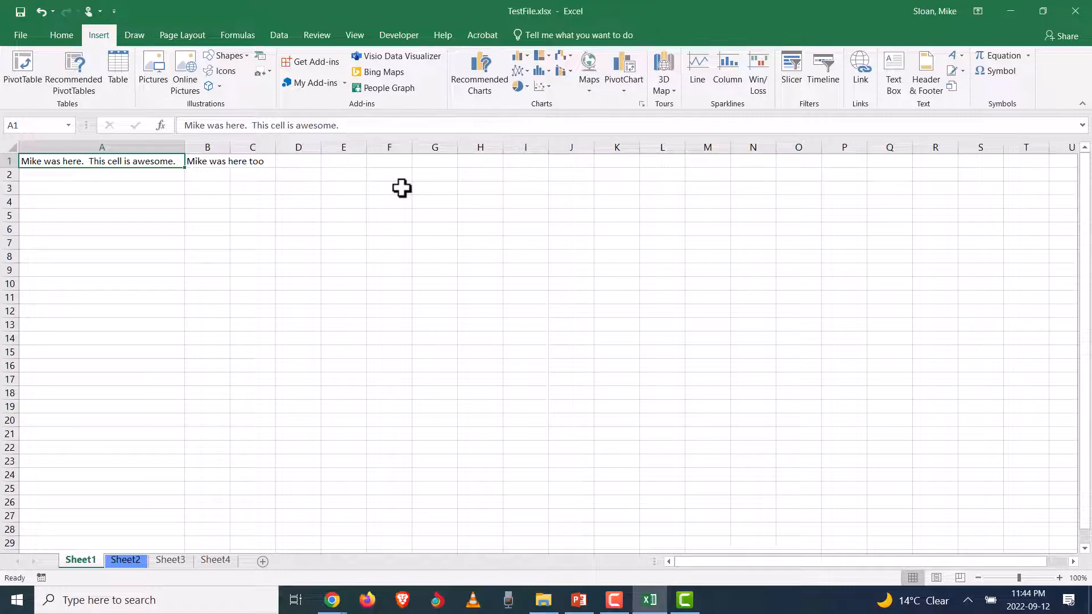
# Close TestFile.xlsx without saving the changes.
pyautogui.click(1083, 7)
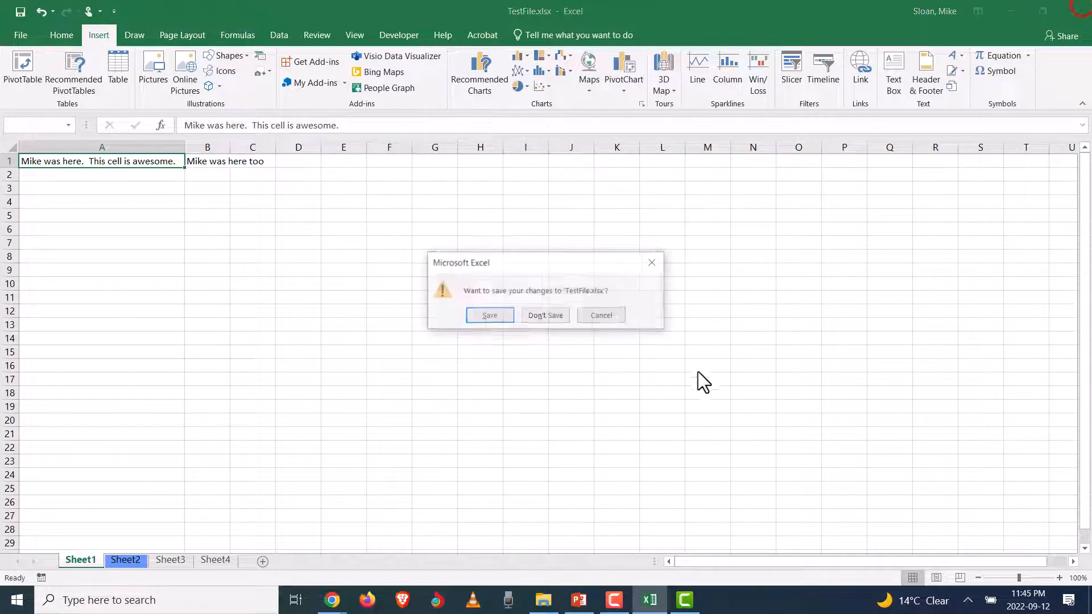
pyautogui.click(538, 318)
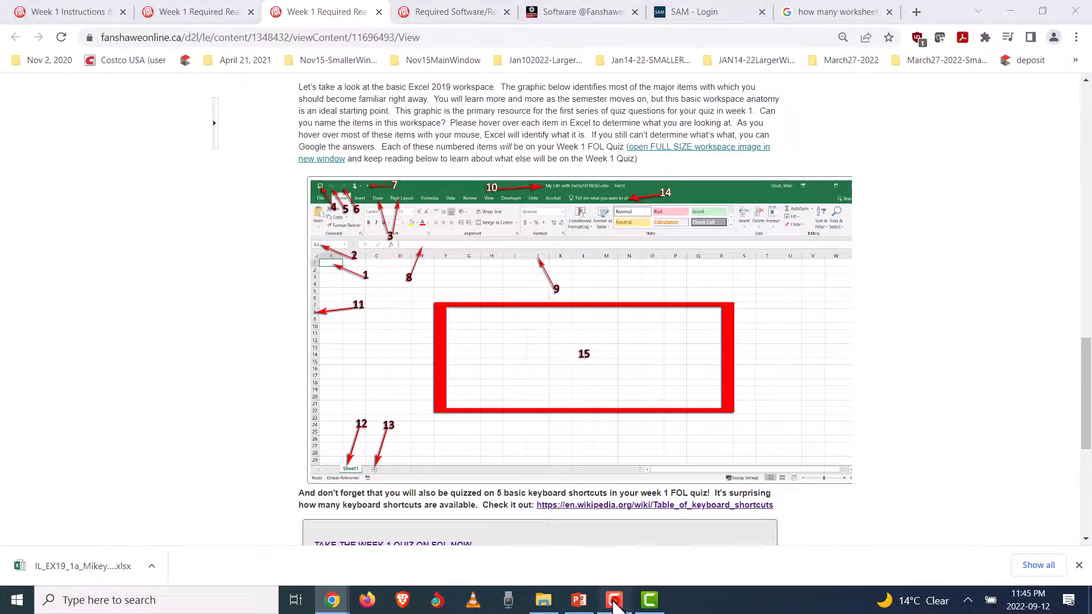
pyautogui.click(614, 600)
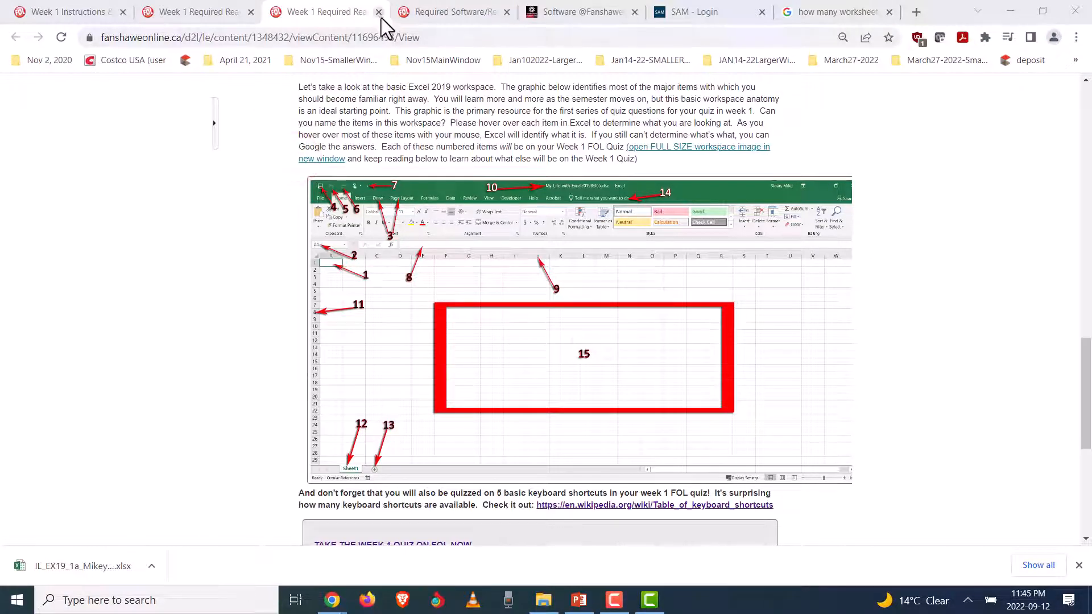
# Open the Wikipedia table of keyboard shortcuts linked from the Week 1 reading, browse its shortcut tables, and close the page.
pyautogui.scroll(7, 568, 341)
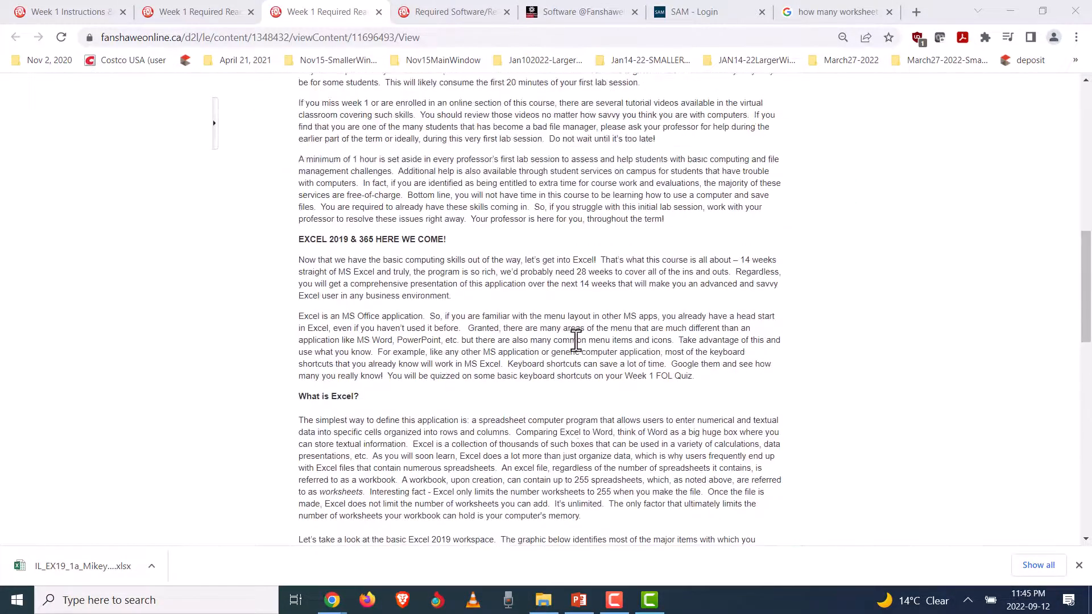
pyautogui.scroll(-10, 561, 364)
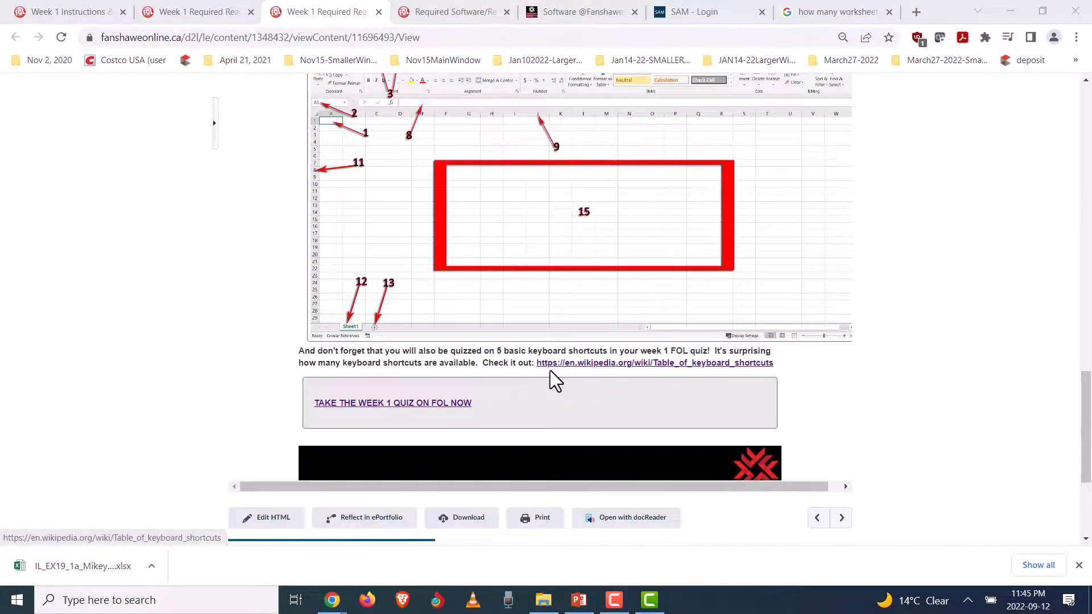
pyautogui.click(621, 364)
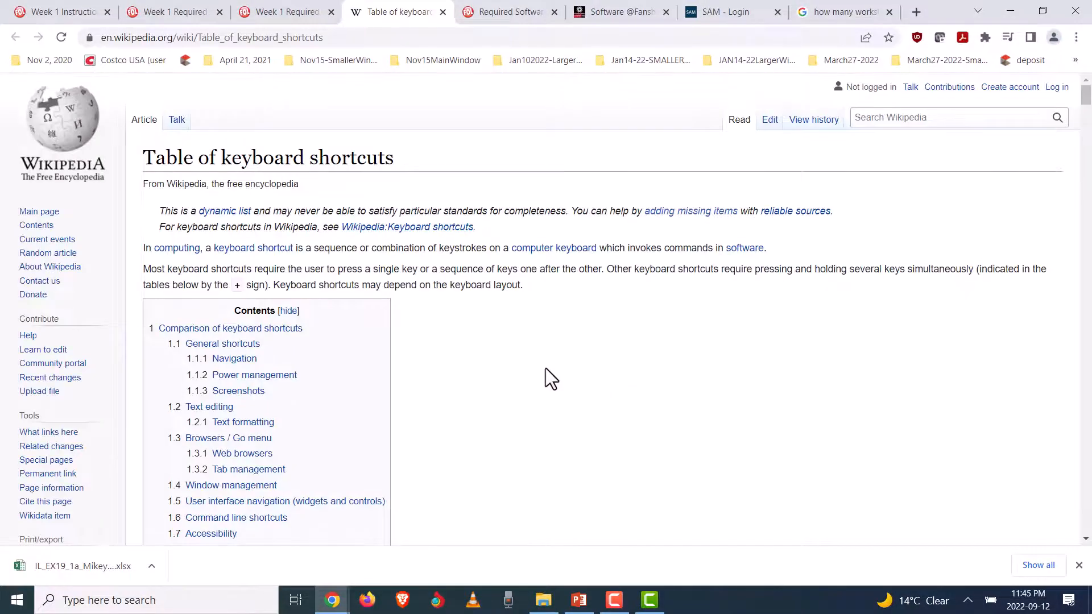
pyautogui.scroll(-20, 545, 370)
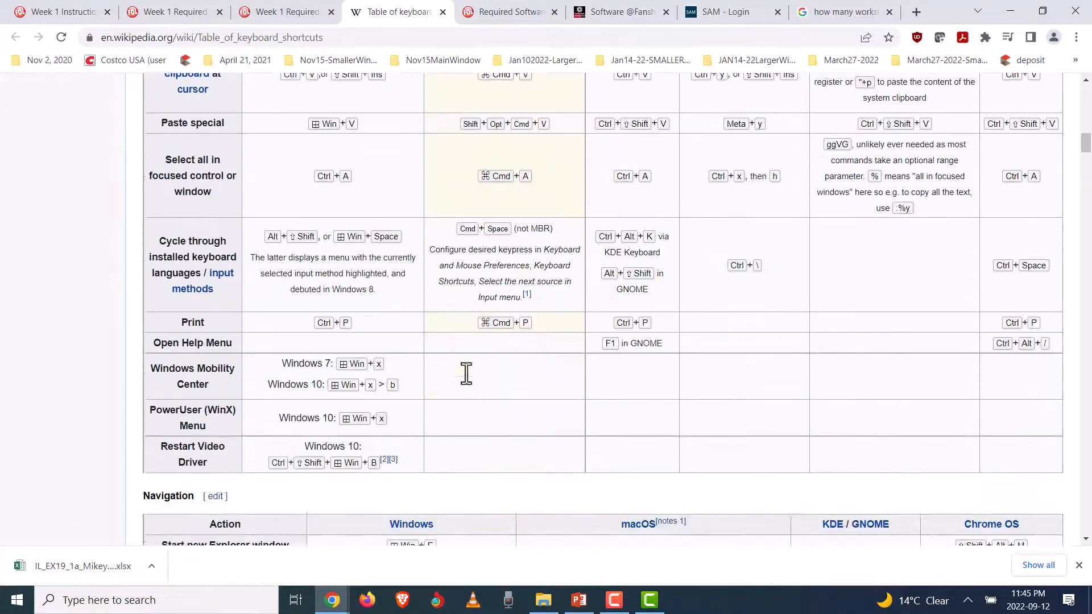
pyautogui.scroll(-15, 466, 376)
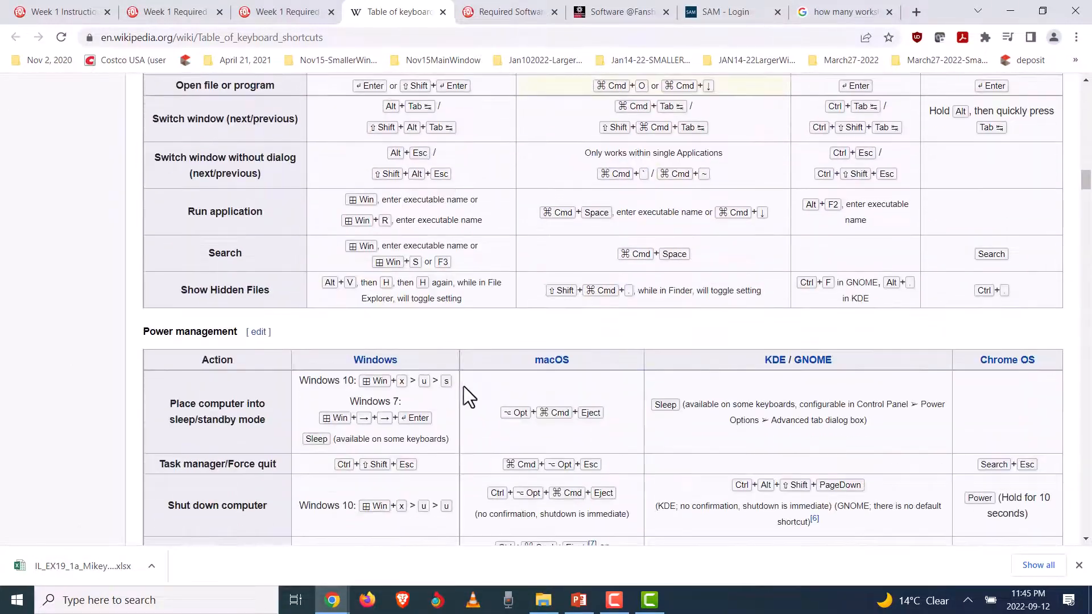
pyautogui.scroll(-5, 459, 394)
pyautogui.scroll(20, 452, 404)
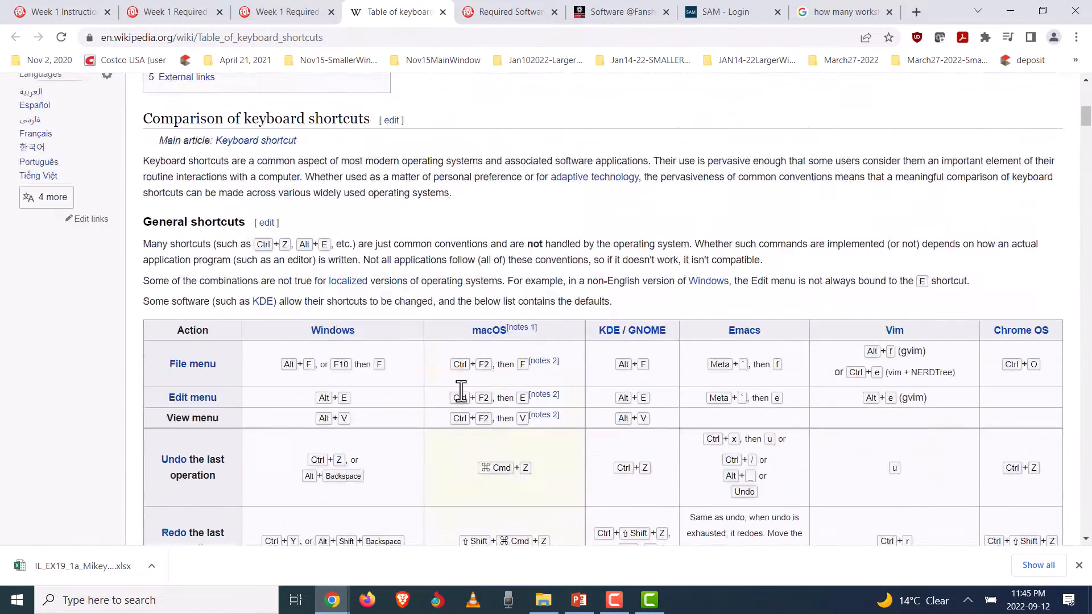
pyautogui.scroll(10, 459, 397)
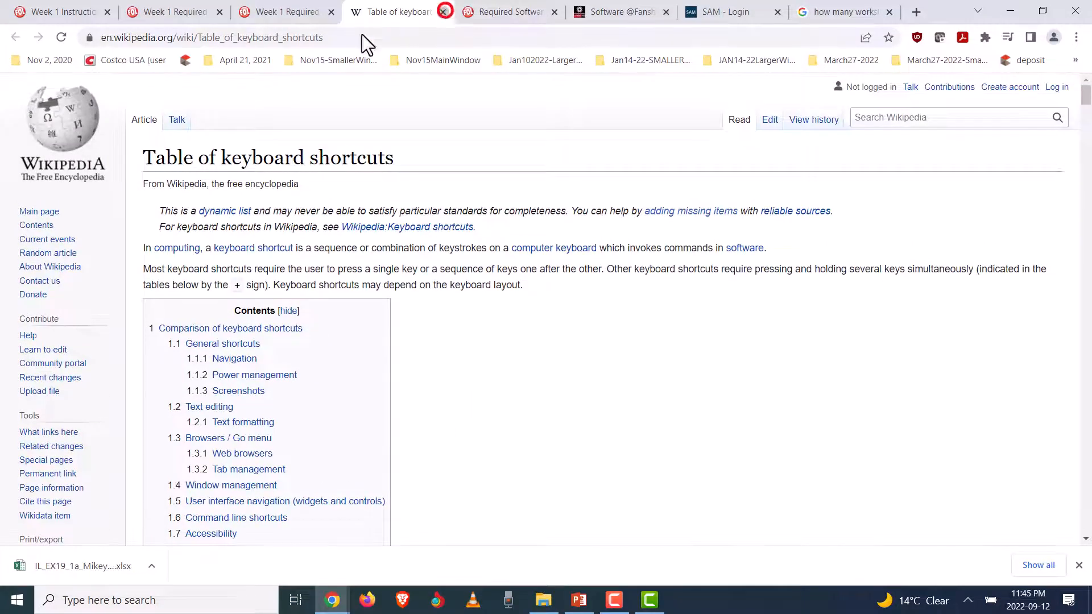
pyautogui.click(444, 10)
# Review the Week 1 reading's Excel workspace graphic and quiz link, then return to the beginning of the page.
pyautogui.scroll(8, 319, 171)
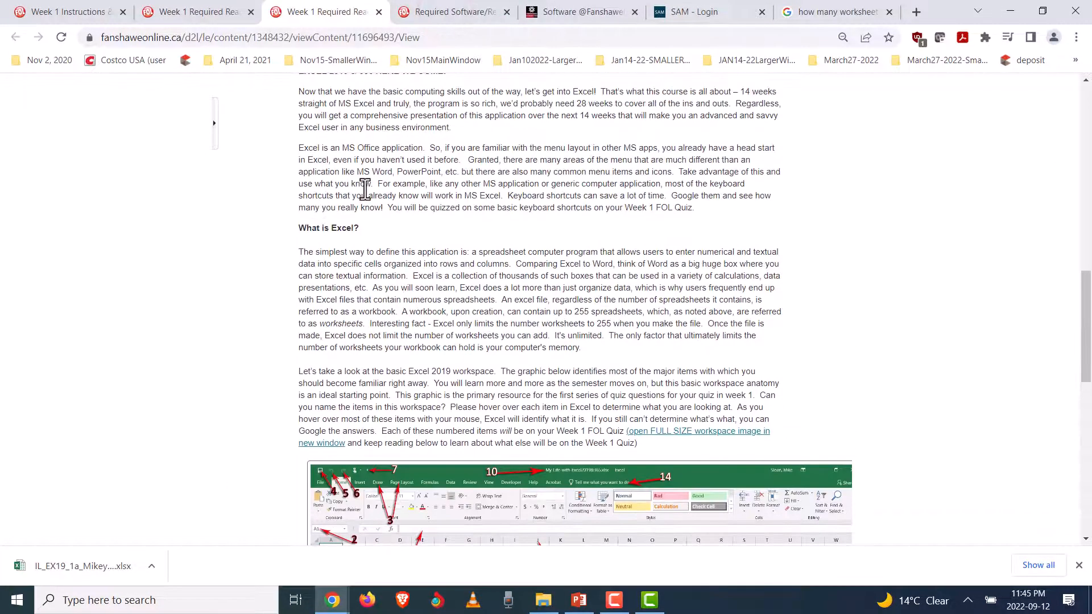
pyautogui.scroll(-5, 363, 189)
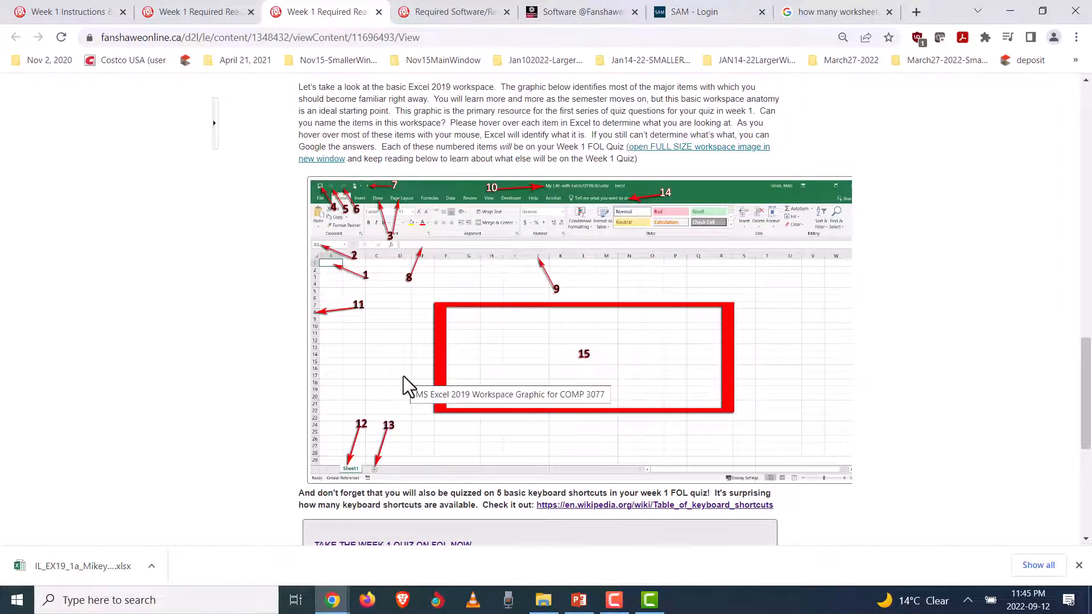
pyautogui.scroll(-1, 411, 386)
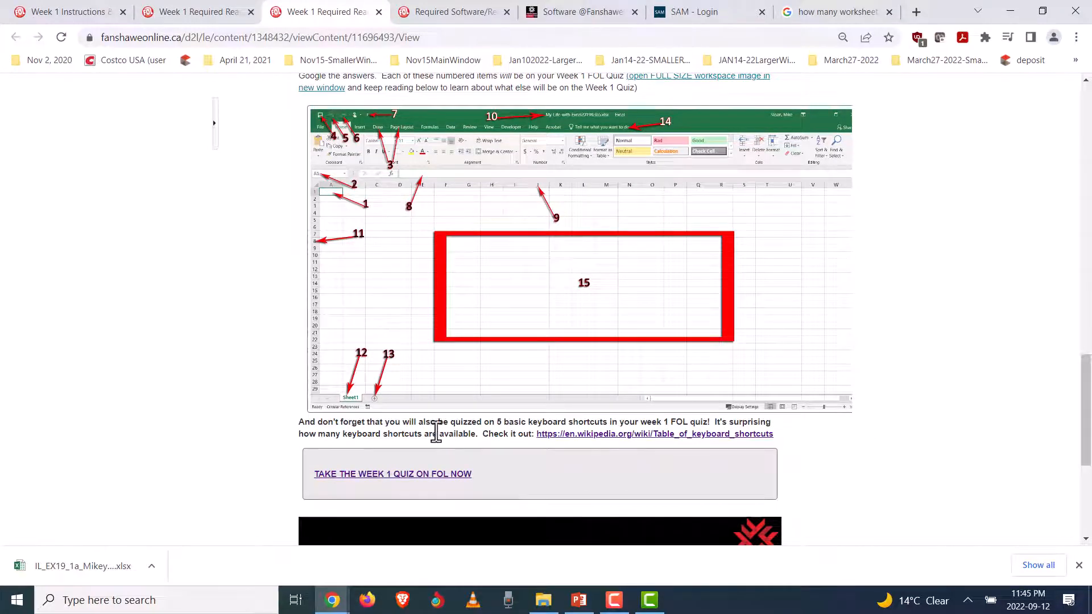
pyautogui.scroll(2, 435, 435)
pyautogui.scroll(-3, 426, 447)
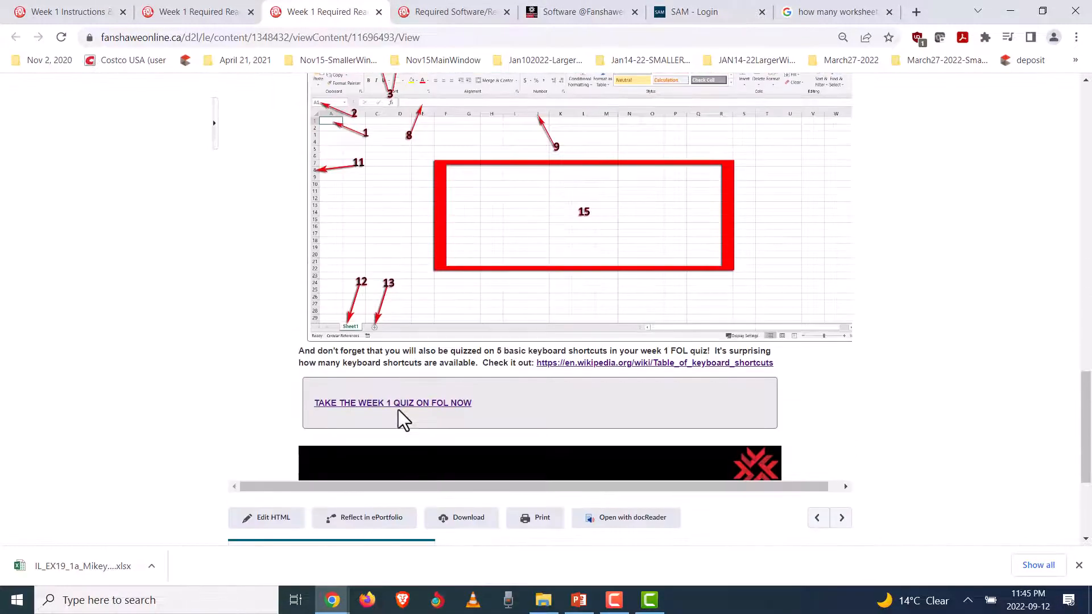
pyautogui.scroll(10, 402, 415)
pyautogui.scroll(6, 404, 407)
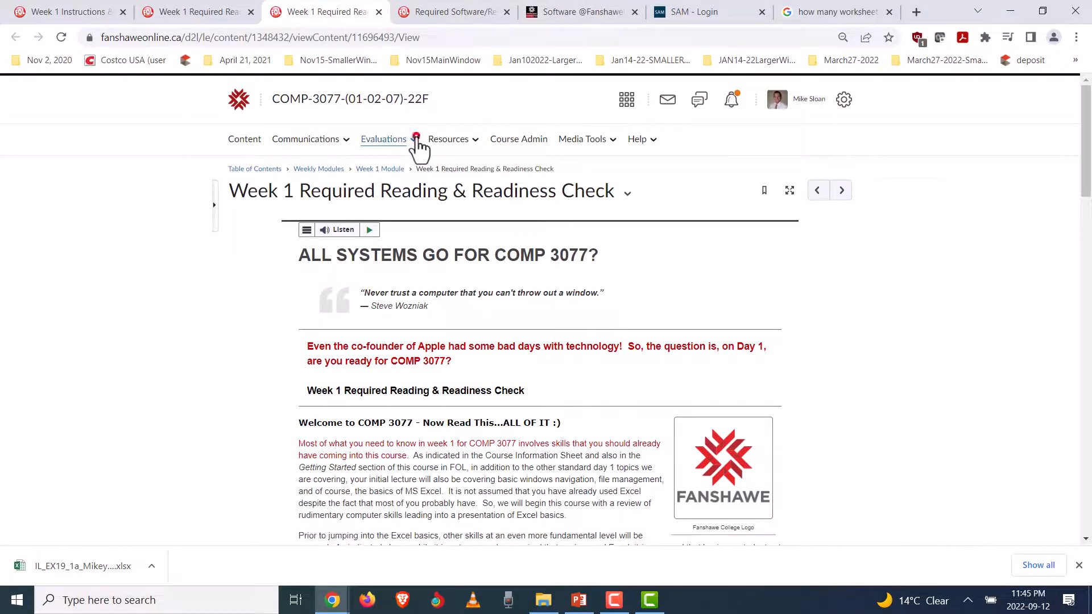
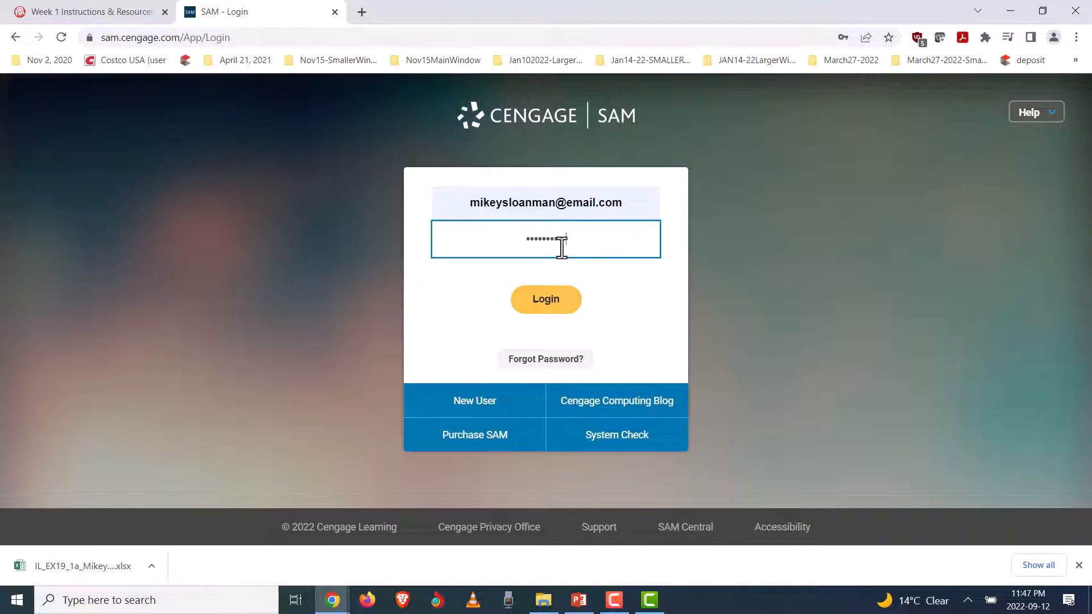
# Submit the SAM login and choose to enter the product key code later.
pyautogui.press('Return')
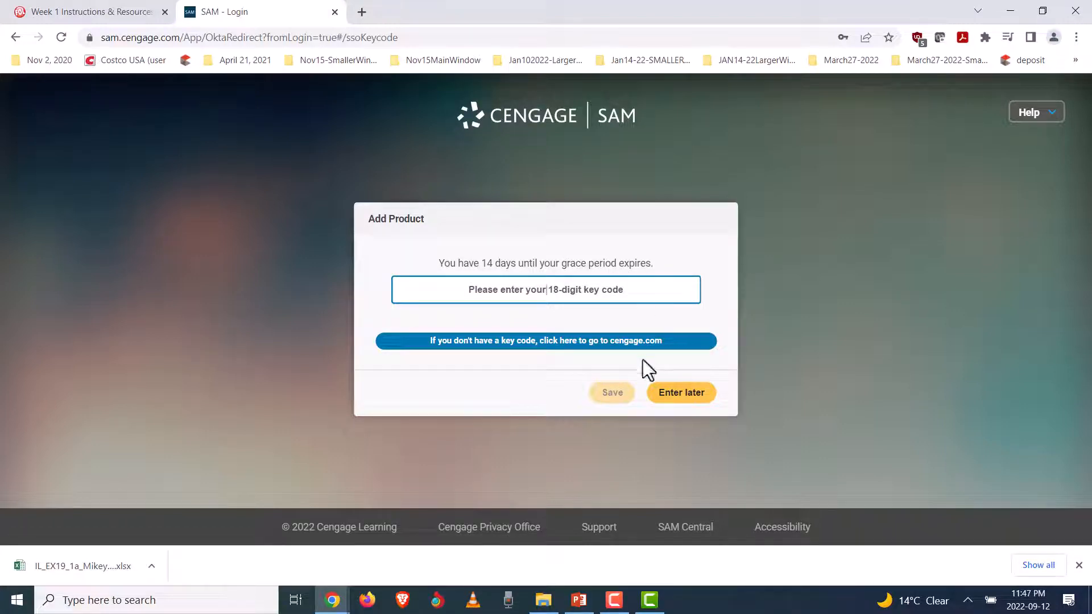
pyautogui.click(692, 402)
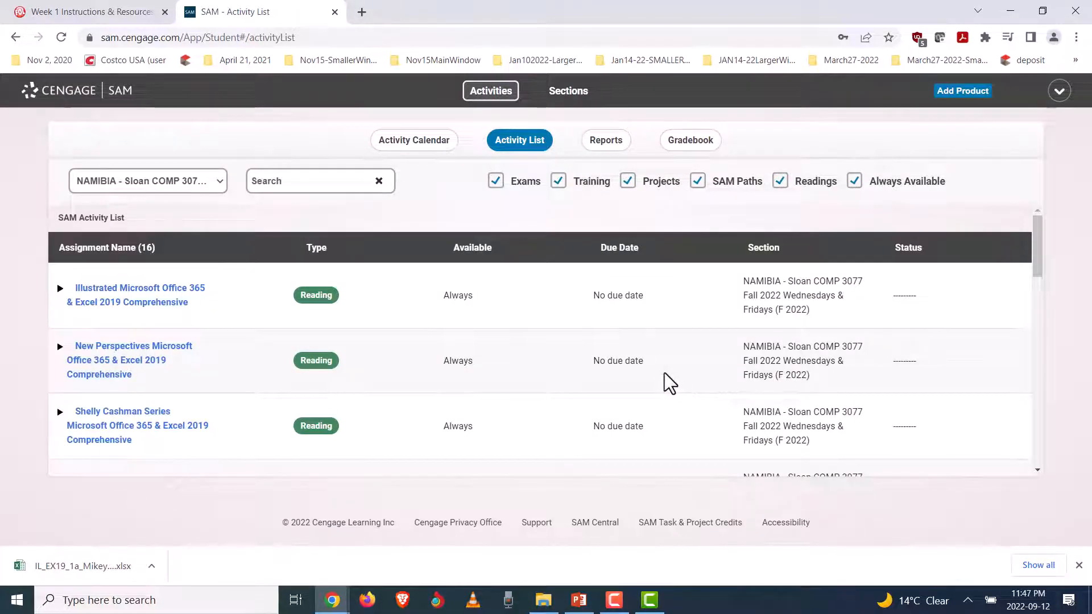
# Open the Week 1 Case from the SAM activity list, review its assignment overview, and start the assignment.
pyautogui.scroll(-5, 625, 349)
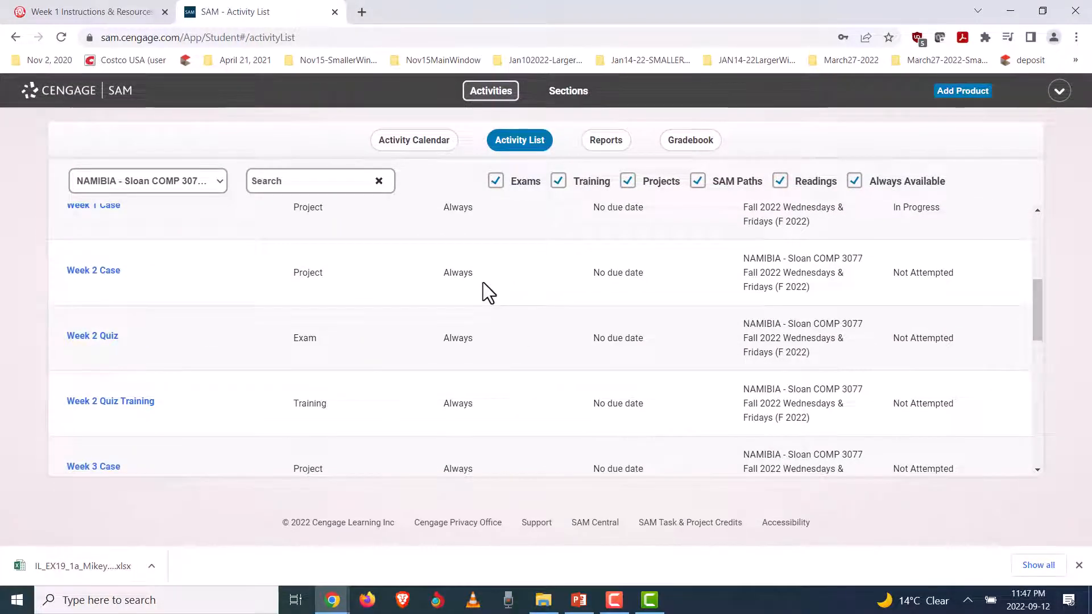
pyautogui.scroll(1, 483, 282)
pyautogui.click(90, 276)
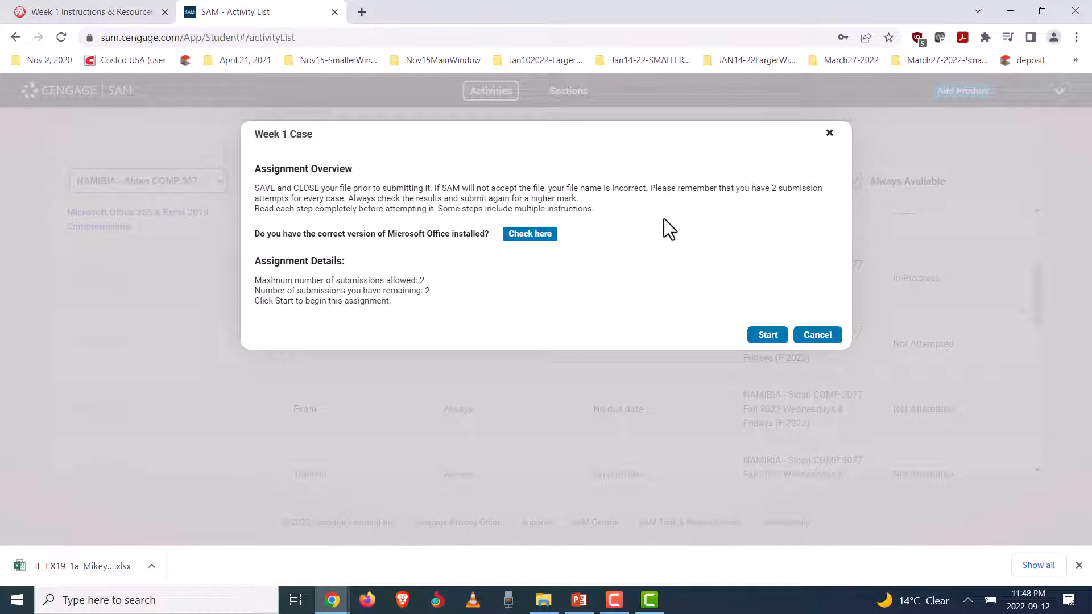
pyautogui.moveTo(596, 209); pyautogui.dragTo(241, 179)
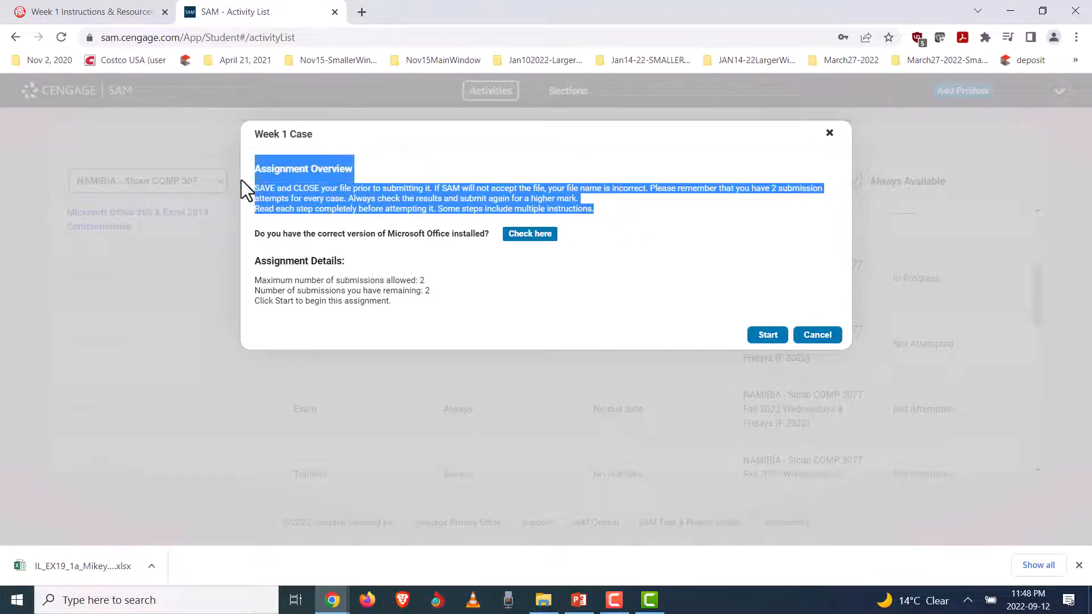
pyautogui.click(757, 337)
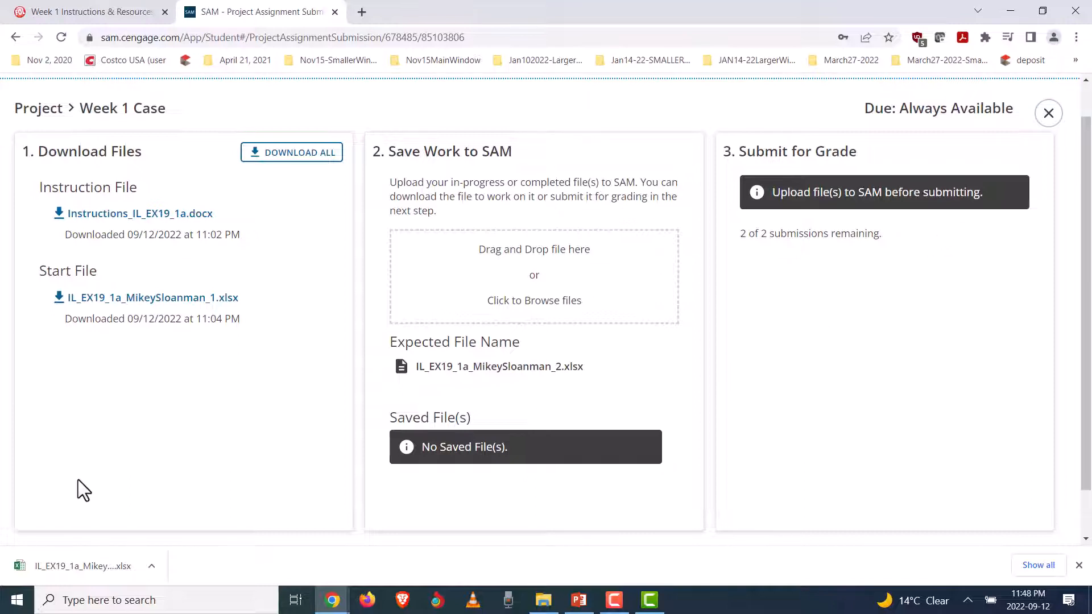
# Review the Week 1 Case project page and download Instructions_IL_EX19_1a.docx to the Desktop.
pyautogui.scroll(-2, 190, 422)
pyautogui.scroll(3, 237, 450)
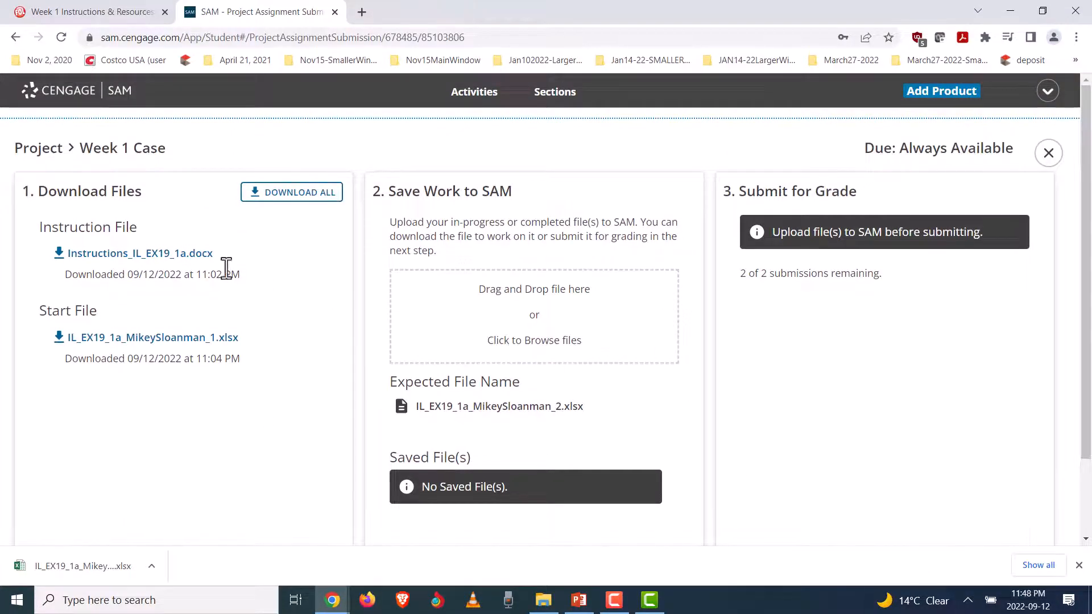
pyautogui.click(164, 253)
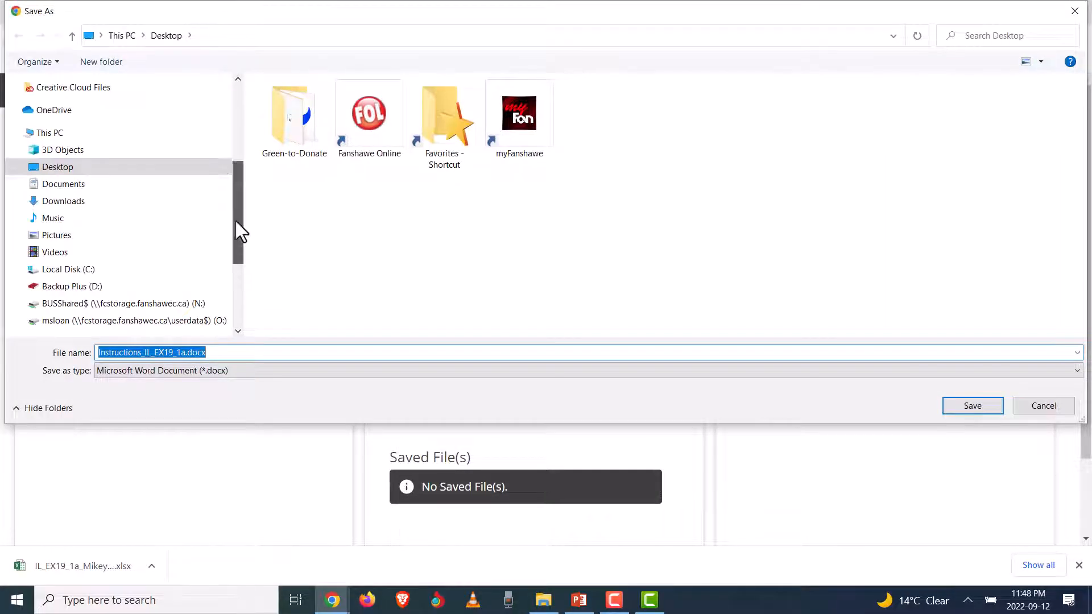
pyautogui.moveTo(238, 230); pyautogui.dragTo(214, 104)
pyautogui.click(72, 110)
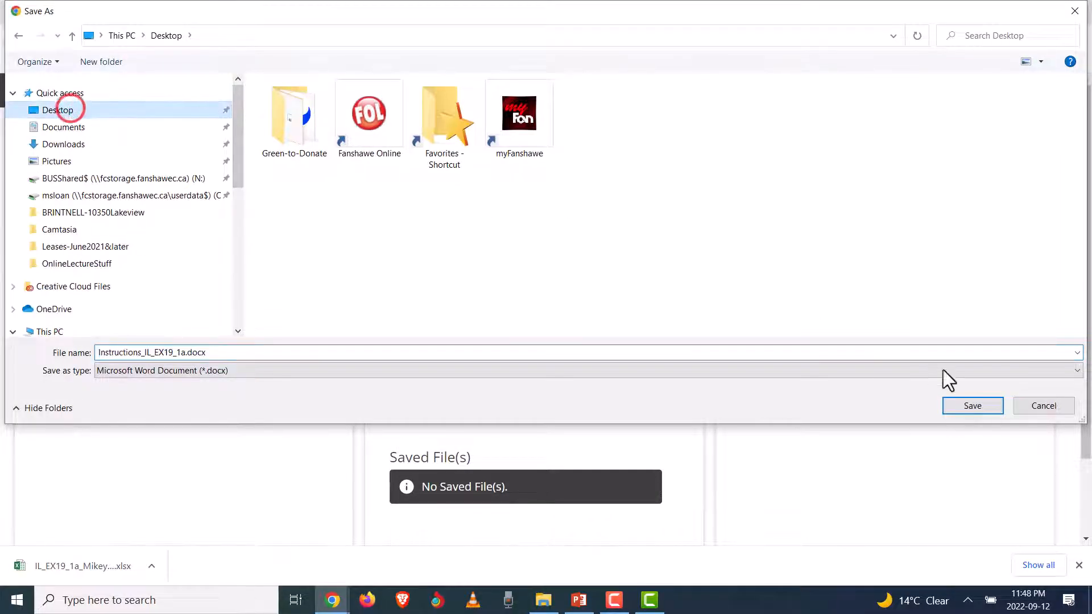
pyautogui.click(957, 408)
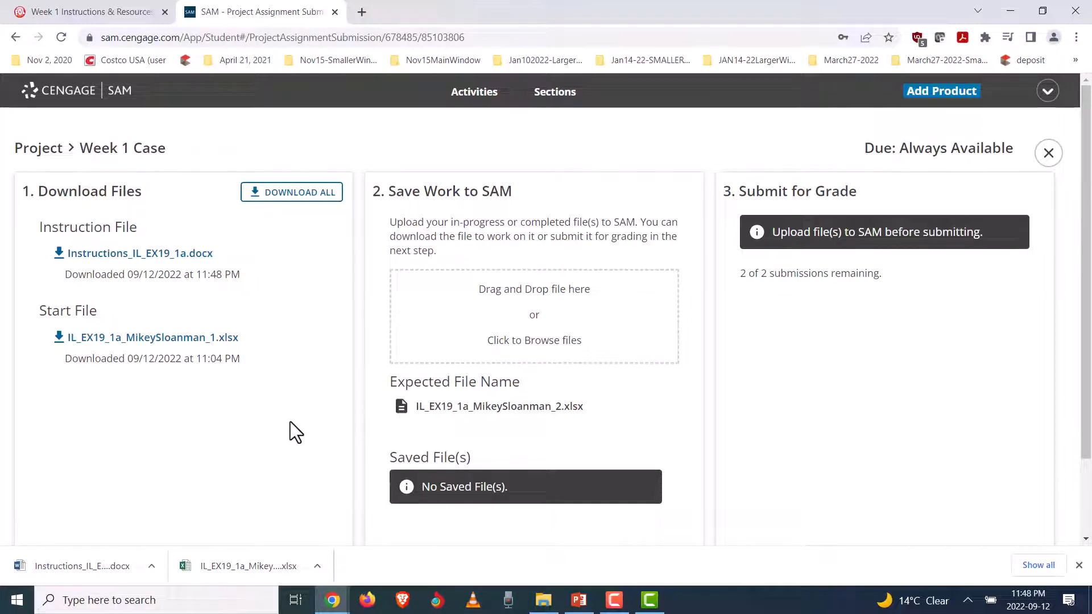
# Download the IL_EX19_1a start workbook for the Week 1 Case to the Desktop.
pyautogui.click(185, 345)
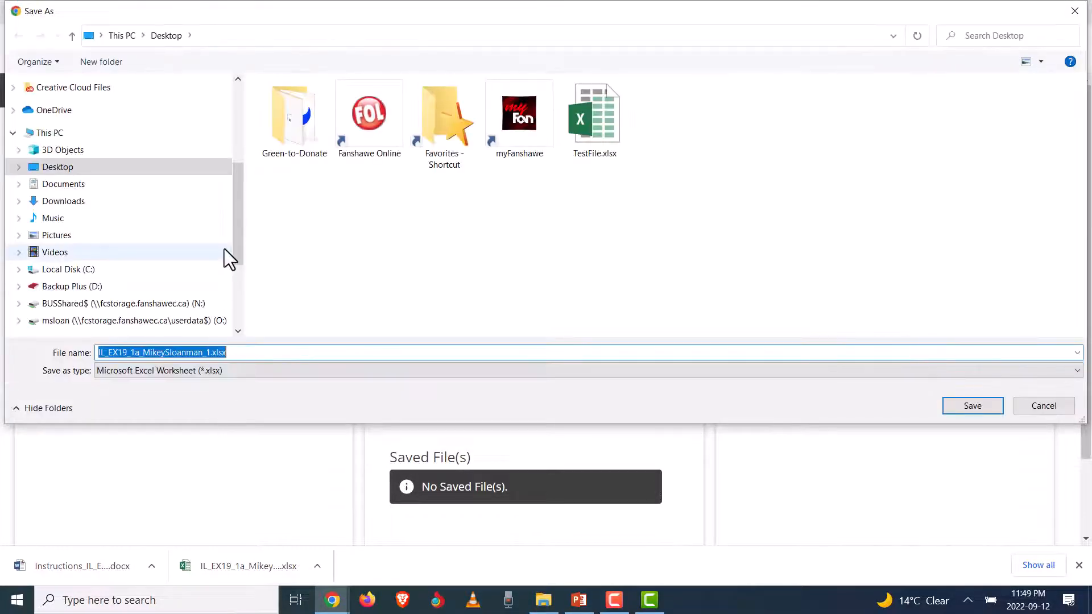
pyautogui.moveTo(237, 230); pyautogui.dragTo(238, 136)
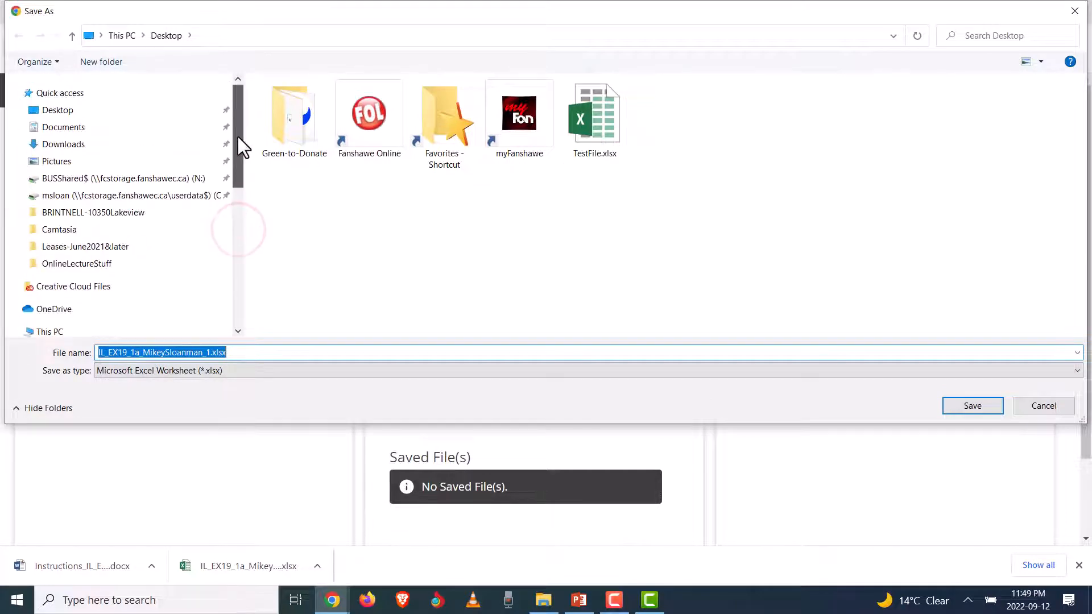
pyautogui.click(973, 406)
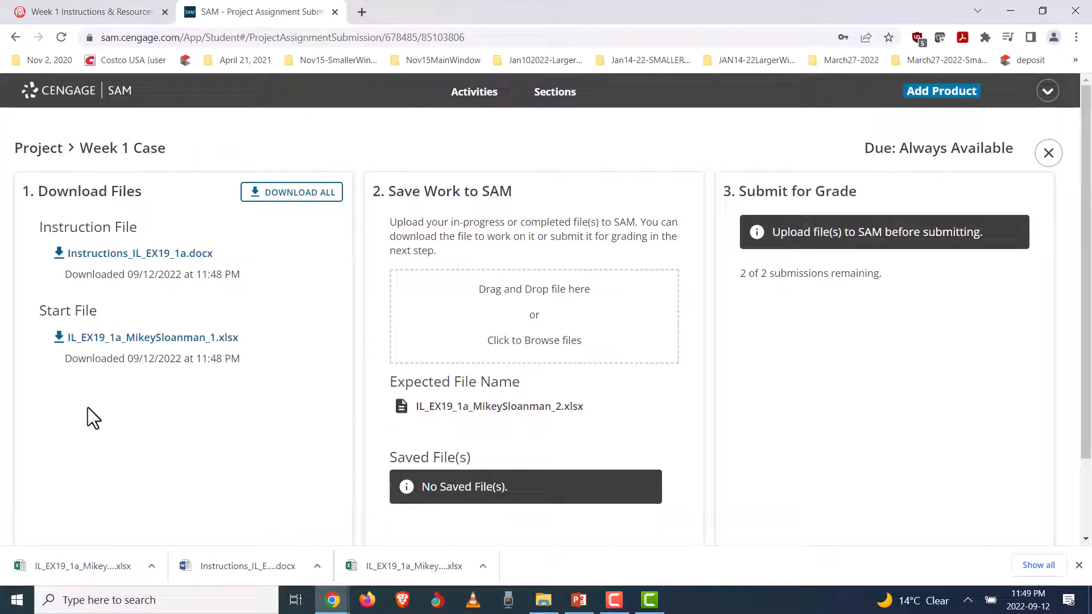
# Show the downloaded IL_EX19_1a start workbook in its folder and close that folder window.
pyautogui.click(149, 572)
pyautogui.click(151, 519)
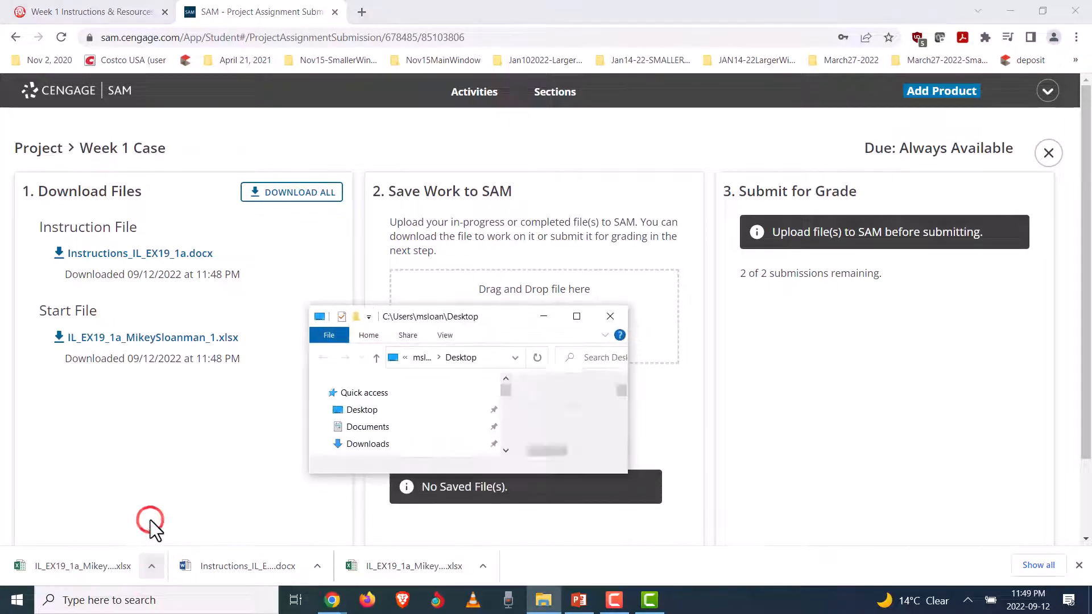
pyautogui.click(623, 335)
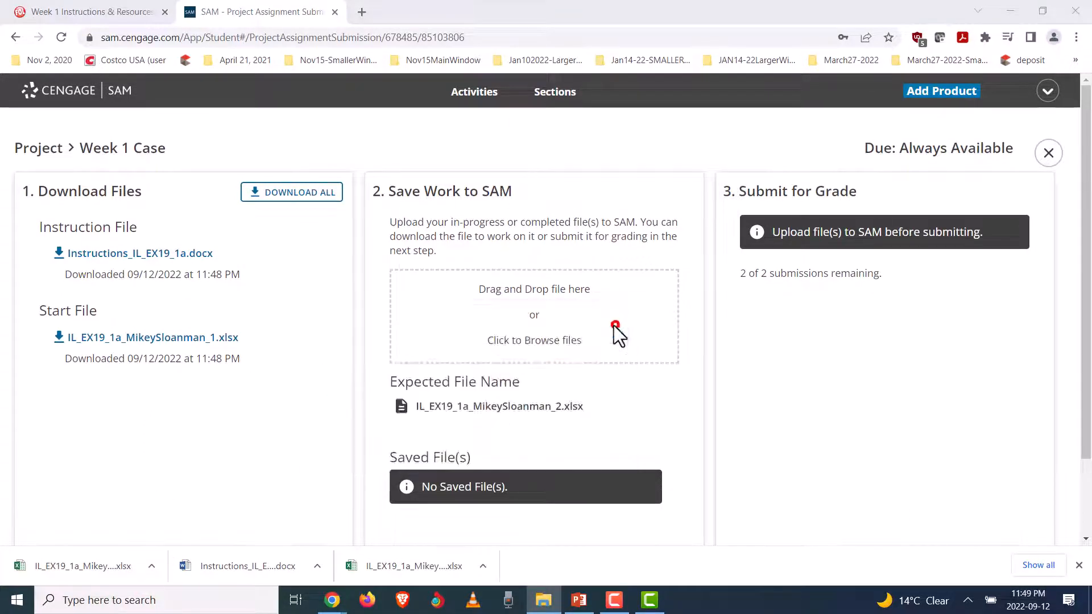
# Open the downloaded Instructions_IL_EX19_1a.docx in Word, enable editing, hide the navigation pane, and review the Getting Started notes.
pyautogui.click(316, 567)
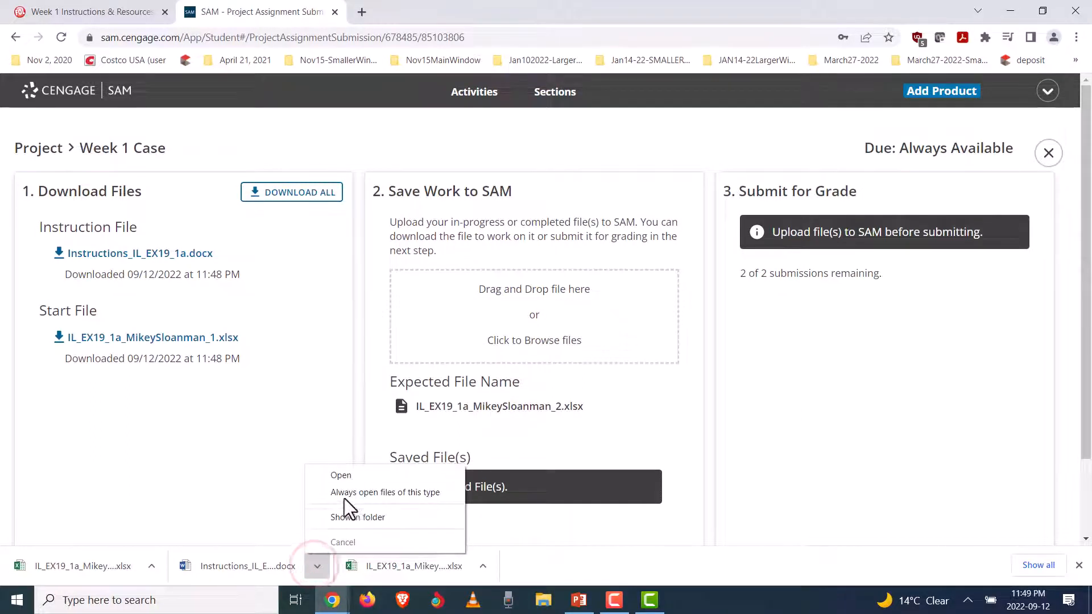
pyautogui.click(343, 477)
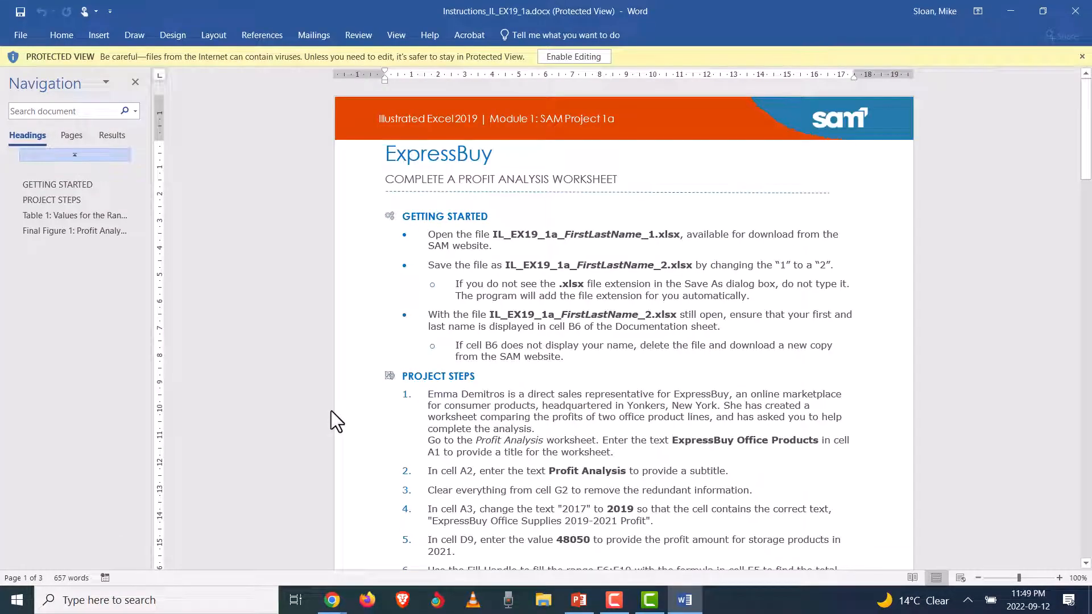
pyautogui.click(559, 56)
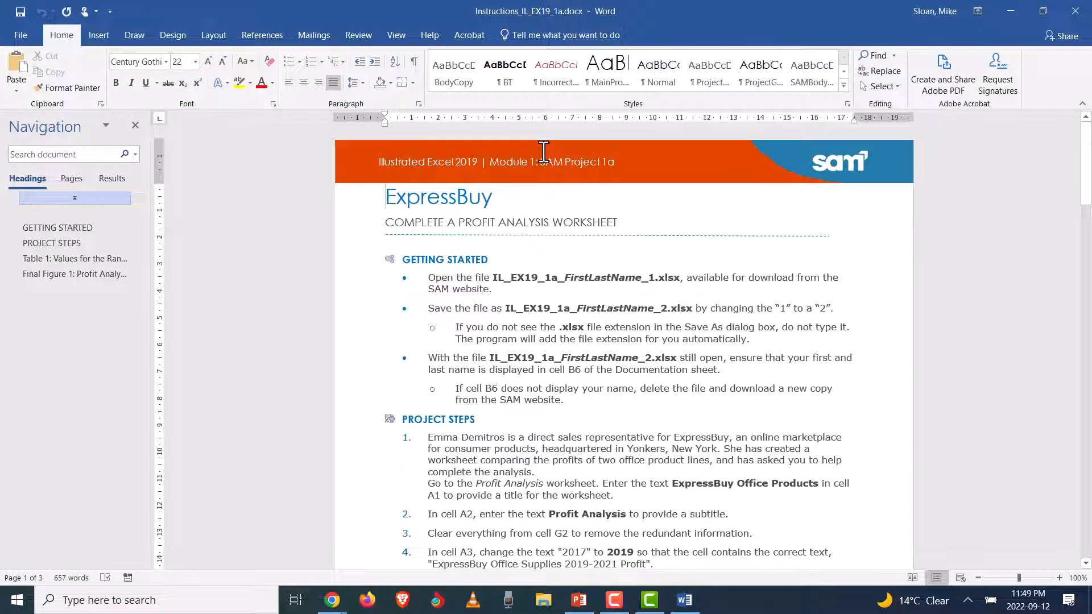
pyautogui.click(135, 126)
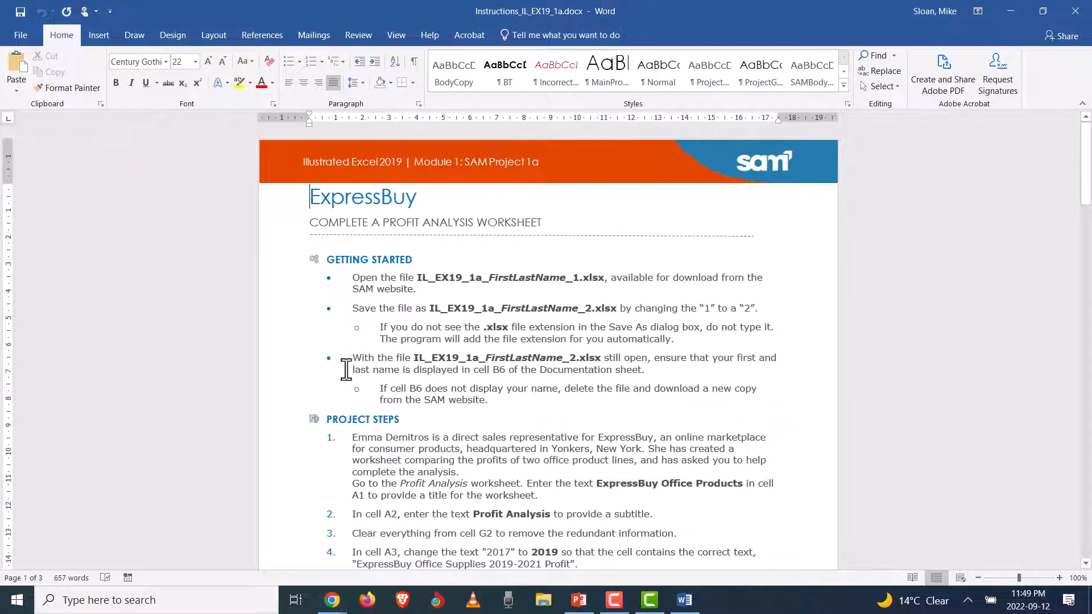
pyautogui.moveTo(353, 277); pyautogui.dragTo(522, 412)
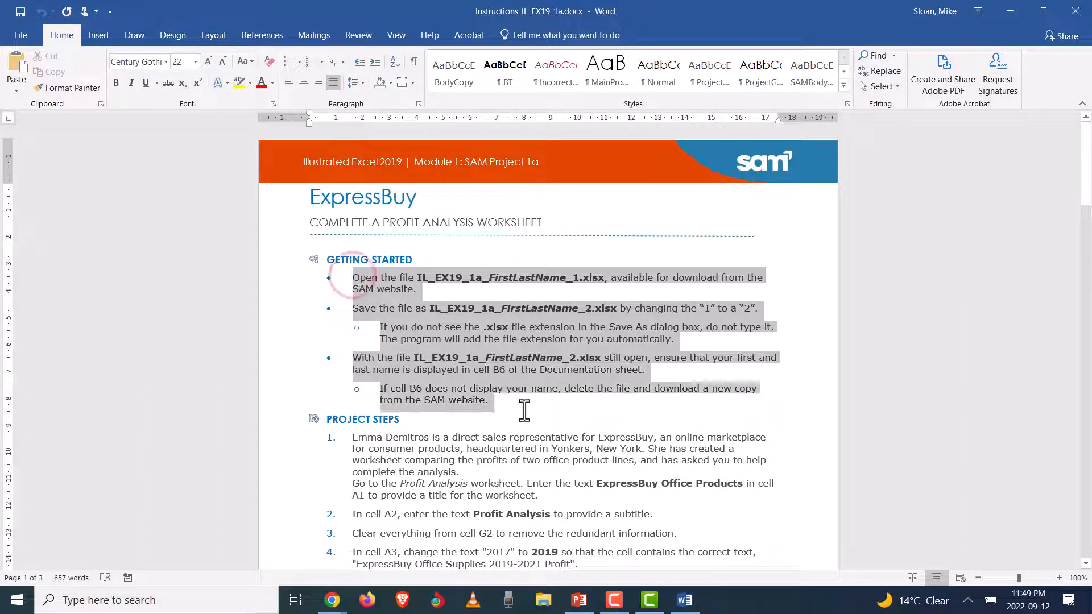
pyautogui.click(464, 367)
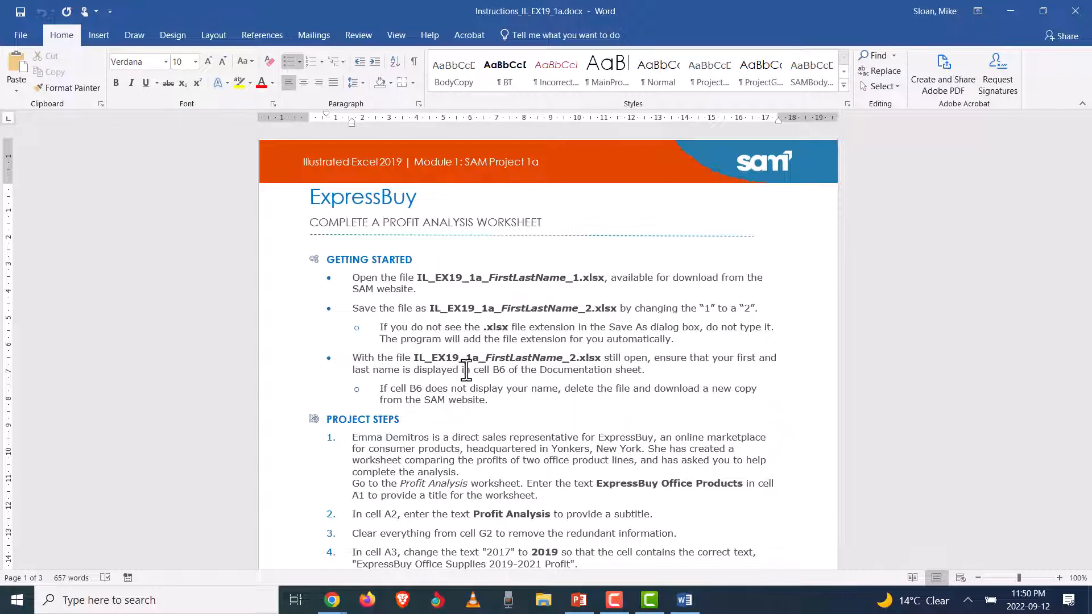
# Switch to File Explorer in a maximized window and show the Desktop folder.
pyautogui.click(541, 602)
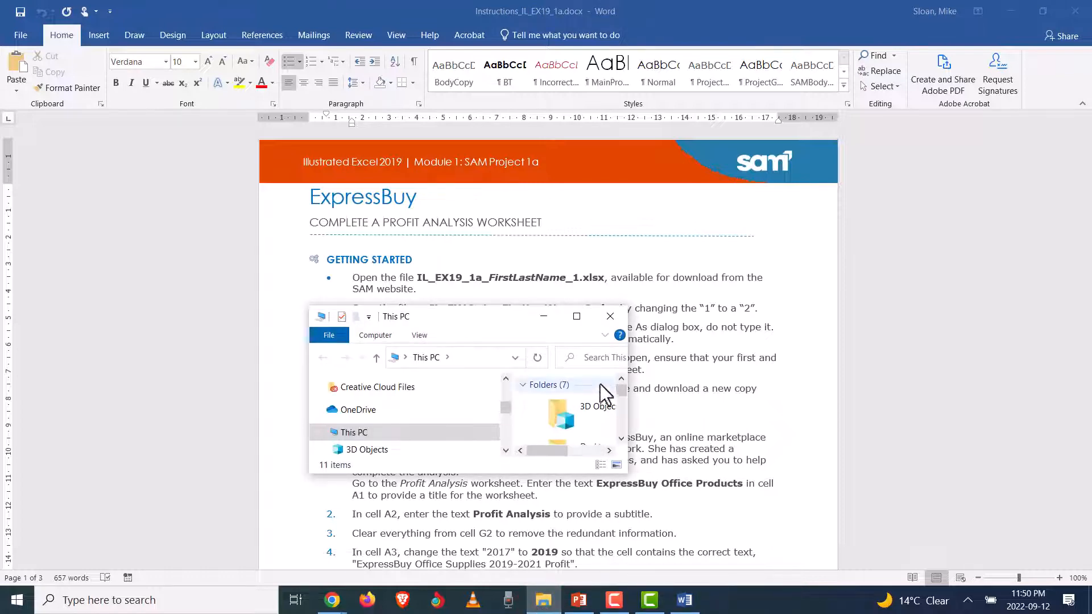
pyautogui.click(610, 317)
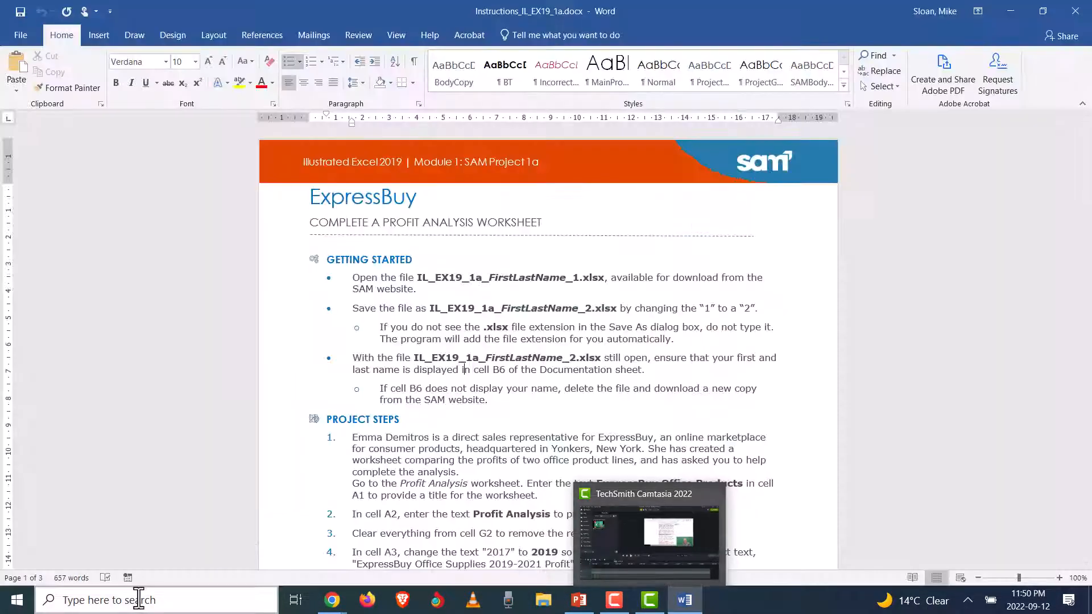
pyautogui.rightClick(17, 601)
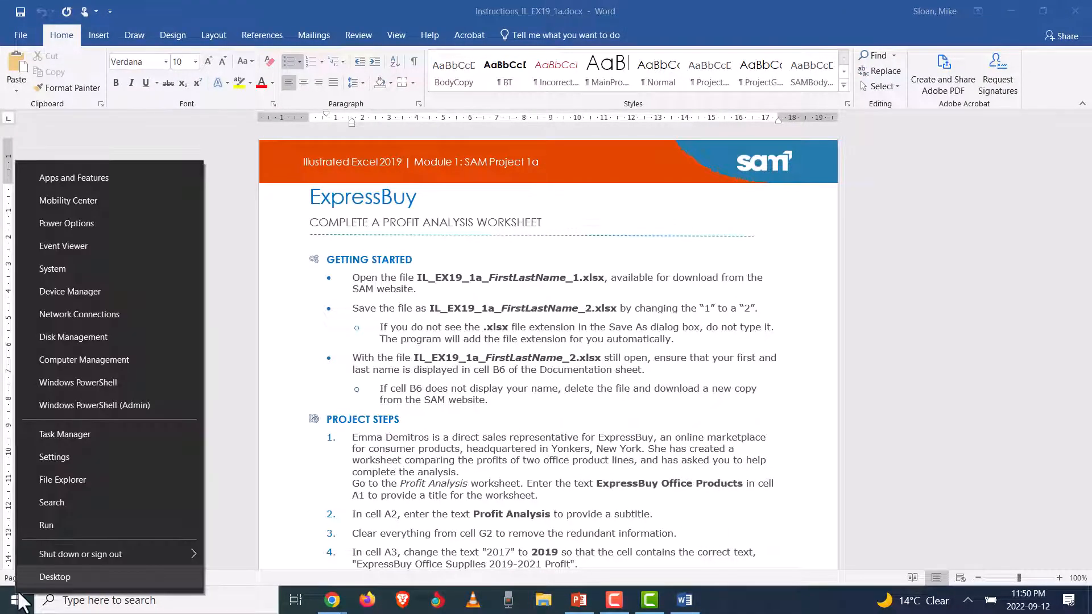
pyautogui.click(60, 484)
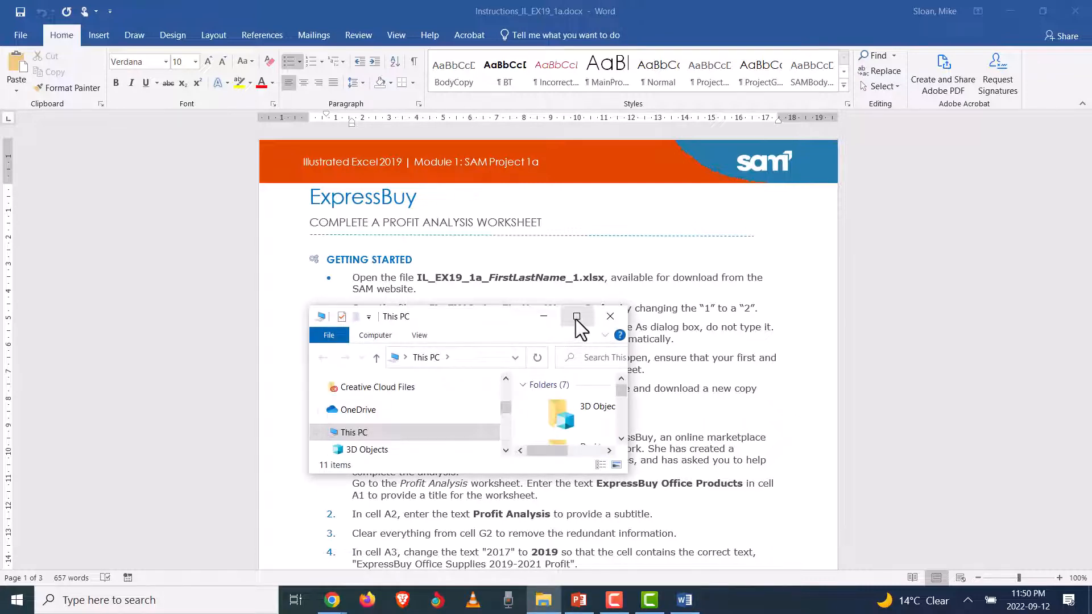
pyautogui.click(576, 317)
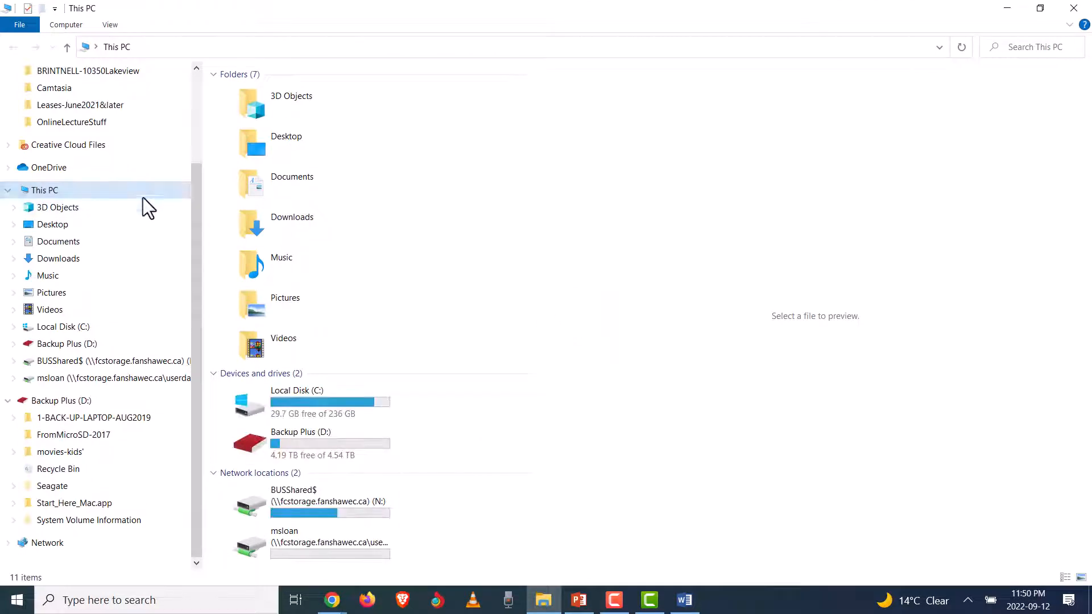
pyautogui.scroll(3, 86, 190)
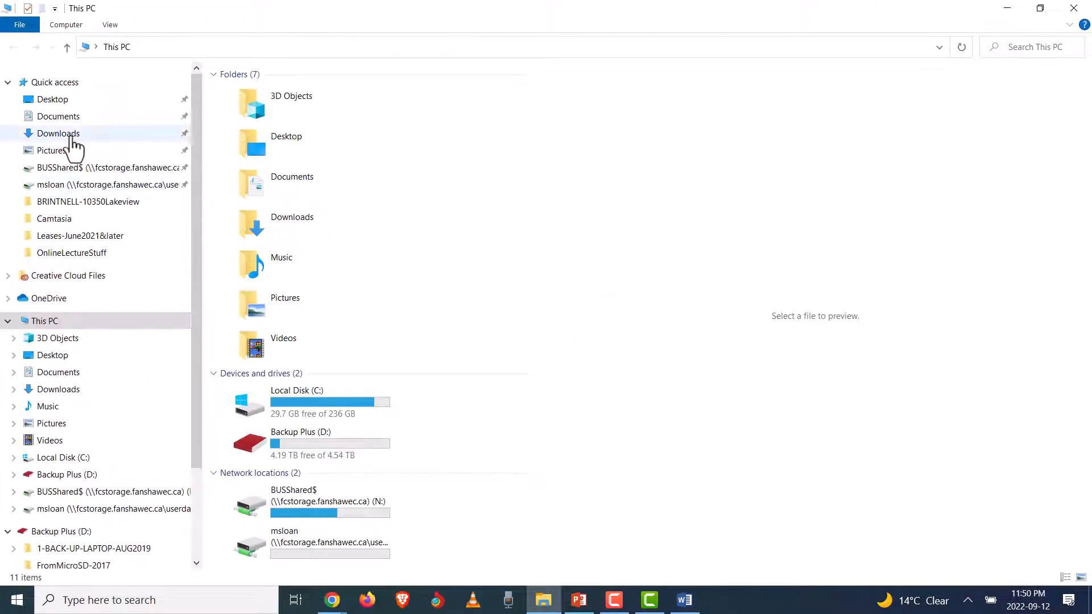
pyautogui.click(64, 99)
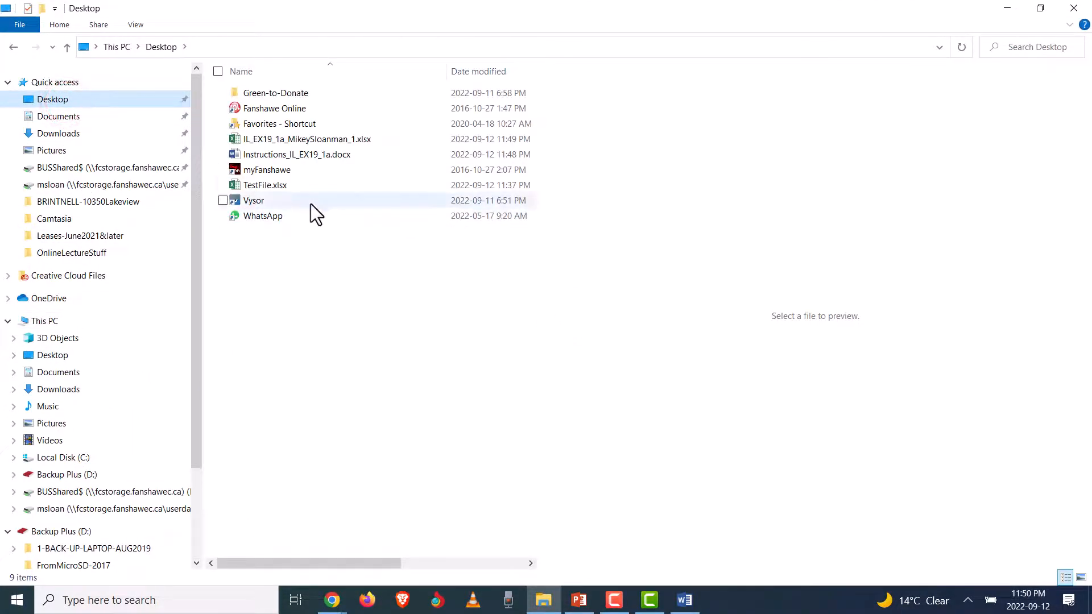
pyautogui.click(271, 142)
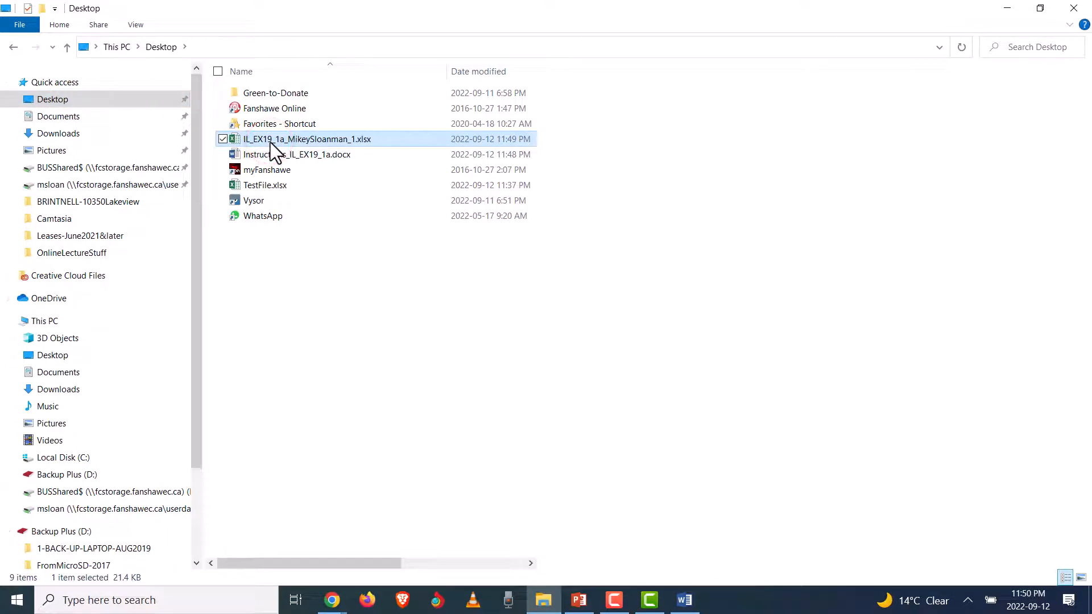
pyautogui.click(275, 142)
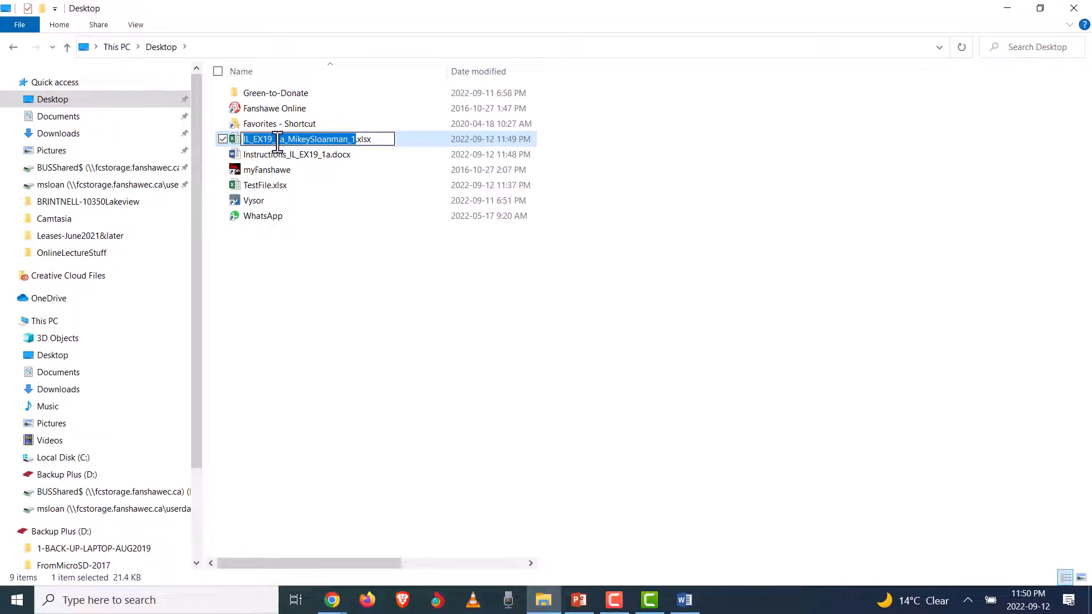
pyautogui.click(352, 138)
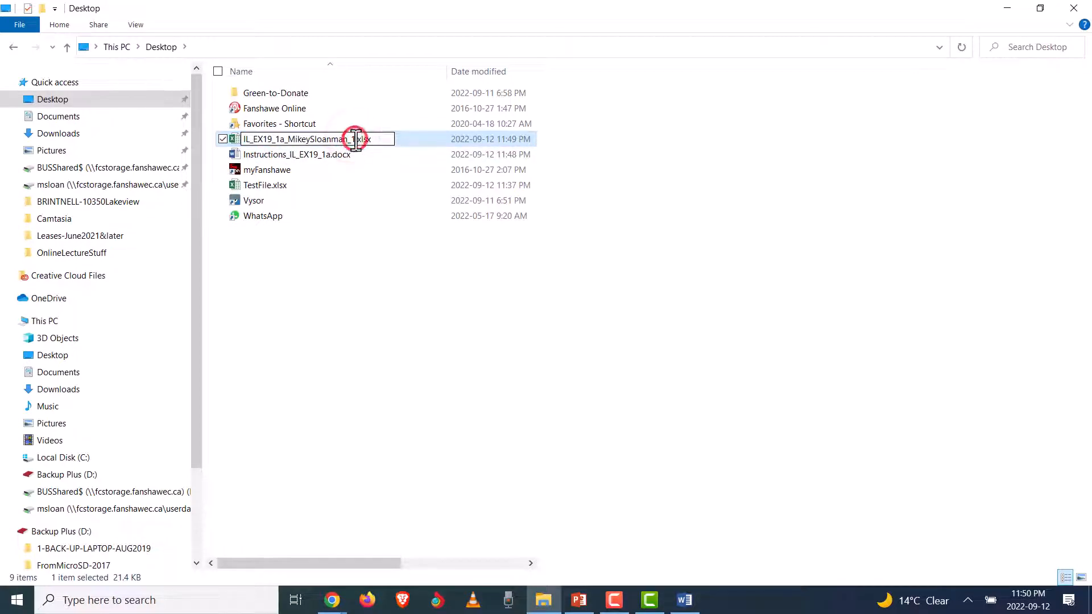
pyautogui.click(371, 172)
# Rename the IL_EX19_1a start workbook, replacing the final 1 in its name with 2(1).
pyautogui.click(340, 139)
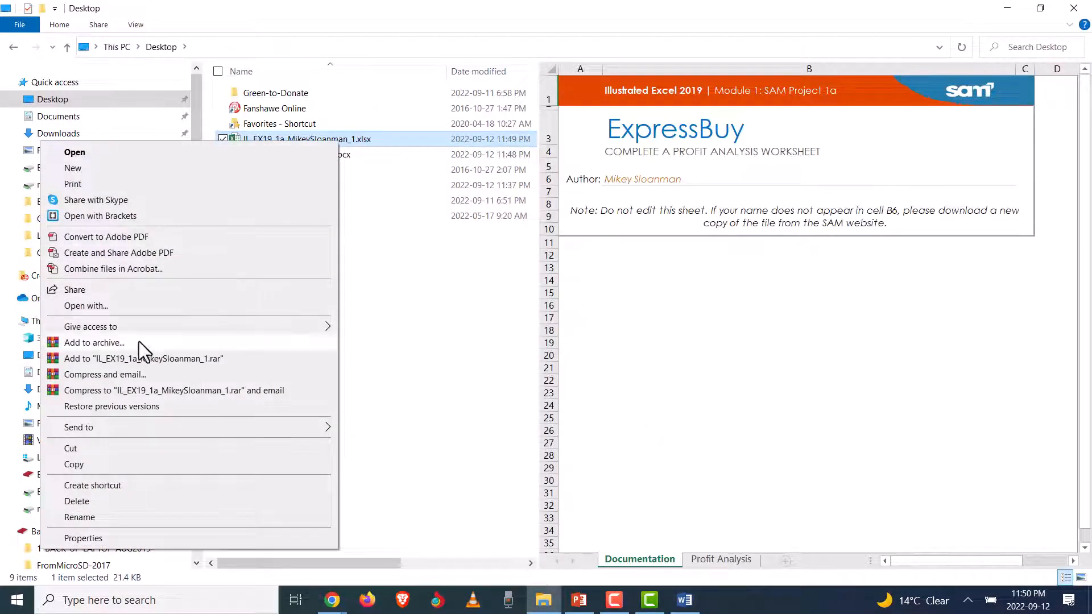
pyautogui.click(79, 517)
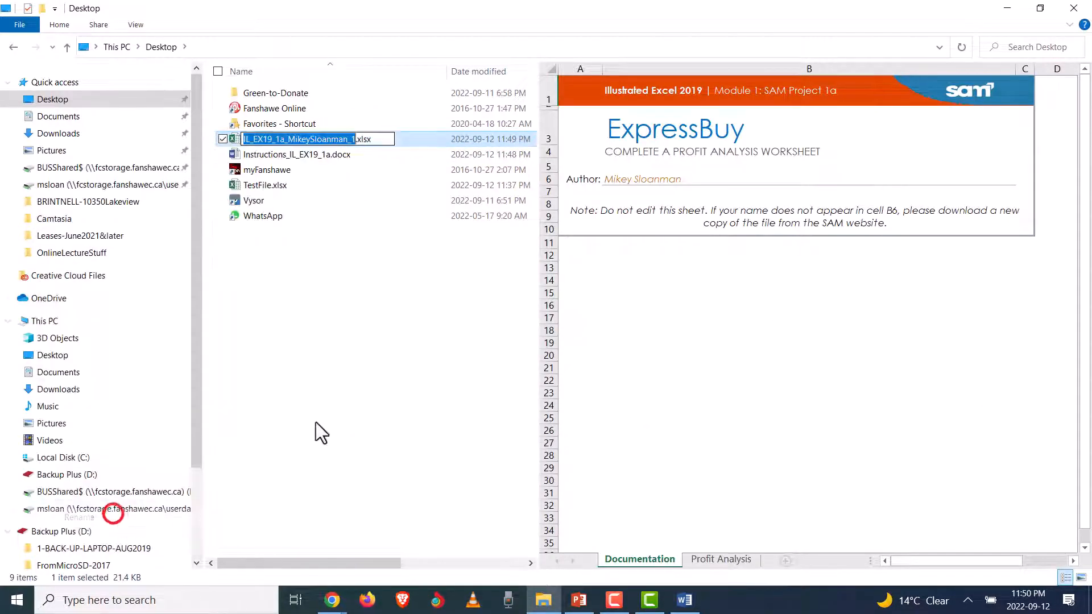
pyautogui.click(357, 138)
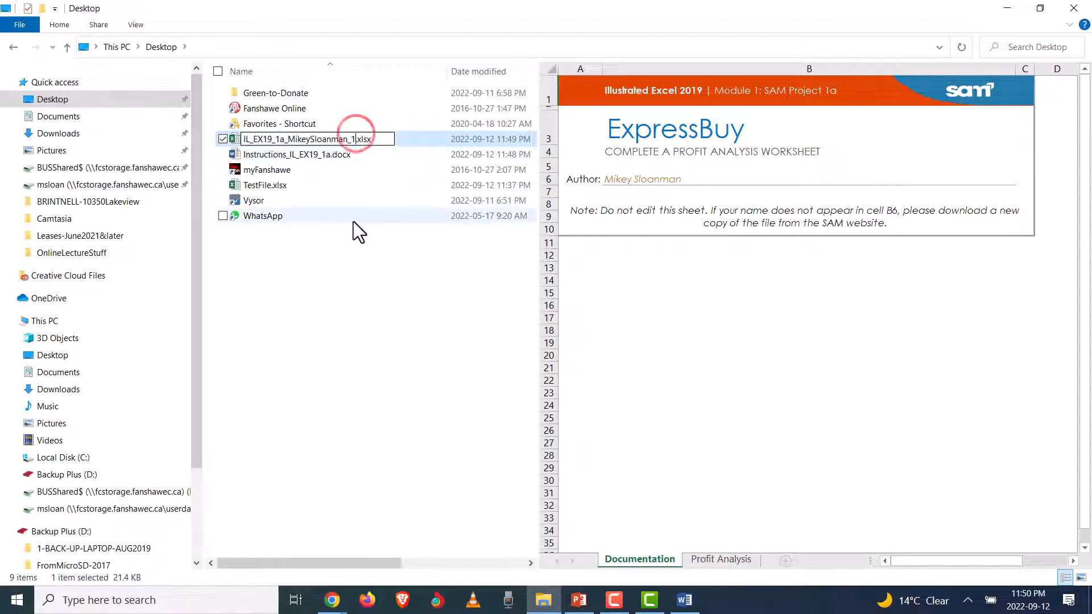
pyautogui.press('BackSpace')
pyautogui.write('2')
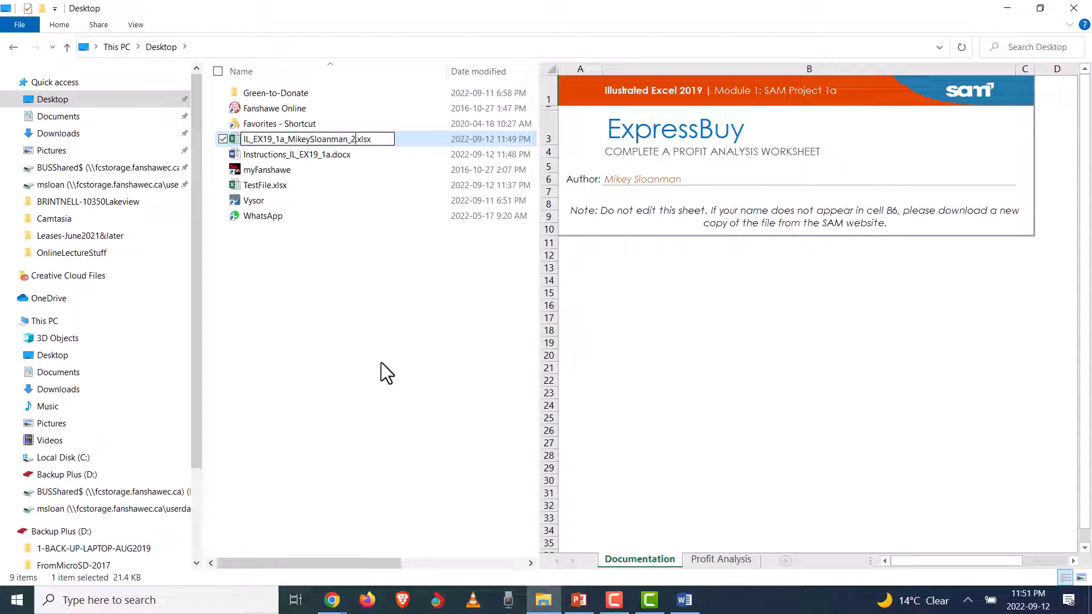
pyautogui.write('(1)')
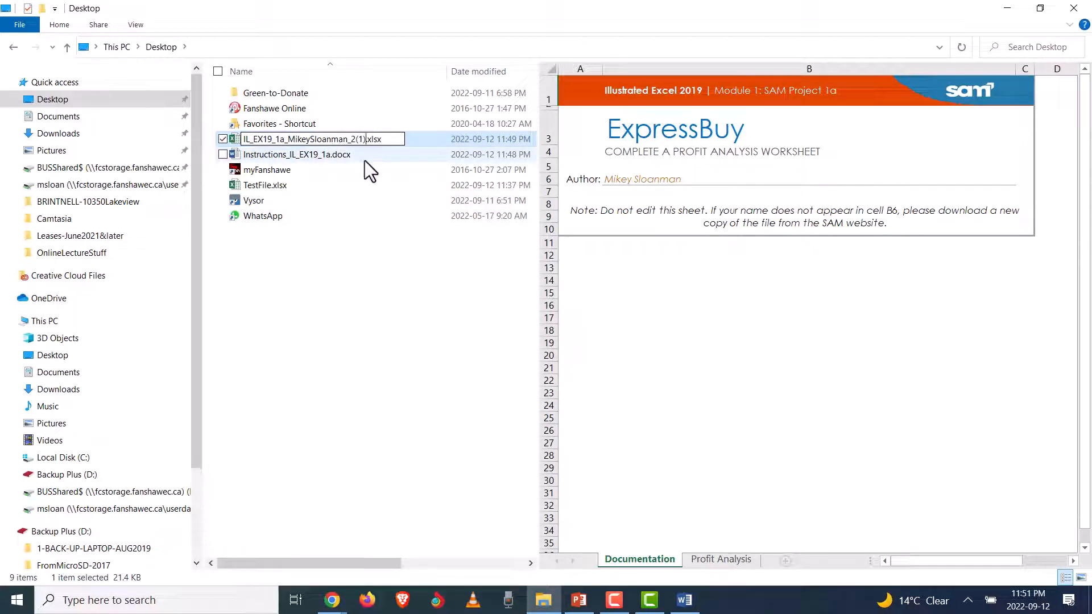
pyautogui.press('Return')
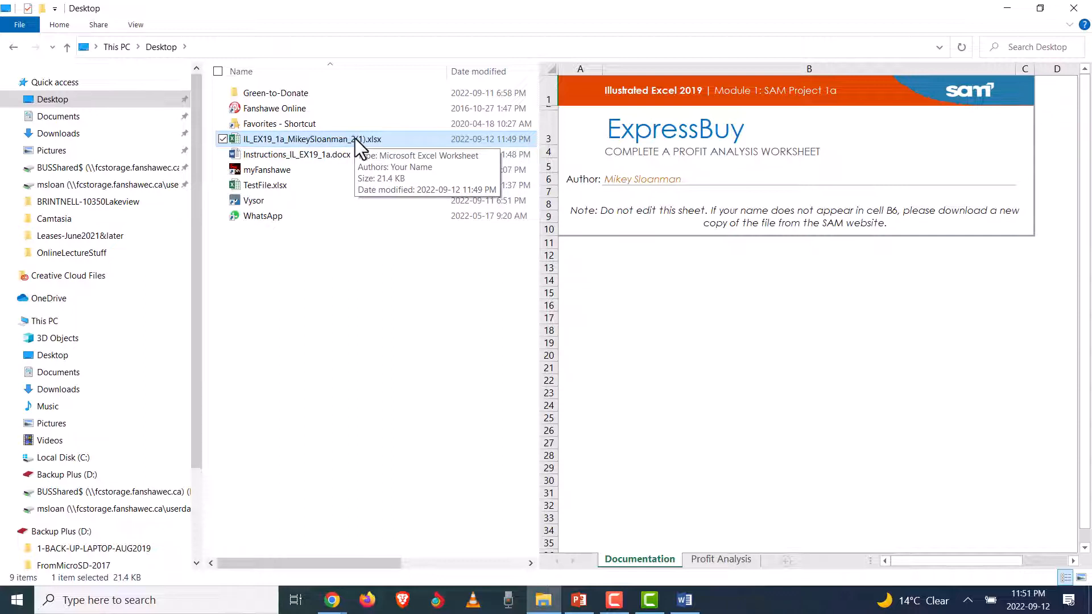
# Remove the (1) suffix from the workbook's file name and re-enter it after the _2.
pyautogui.click(356, 140)
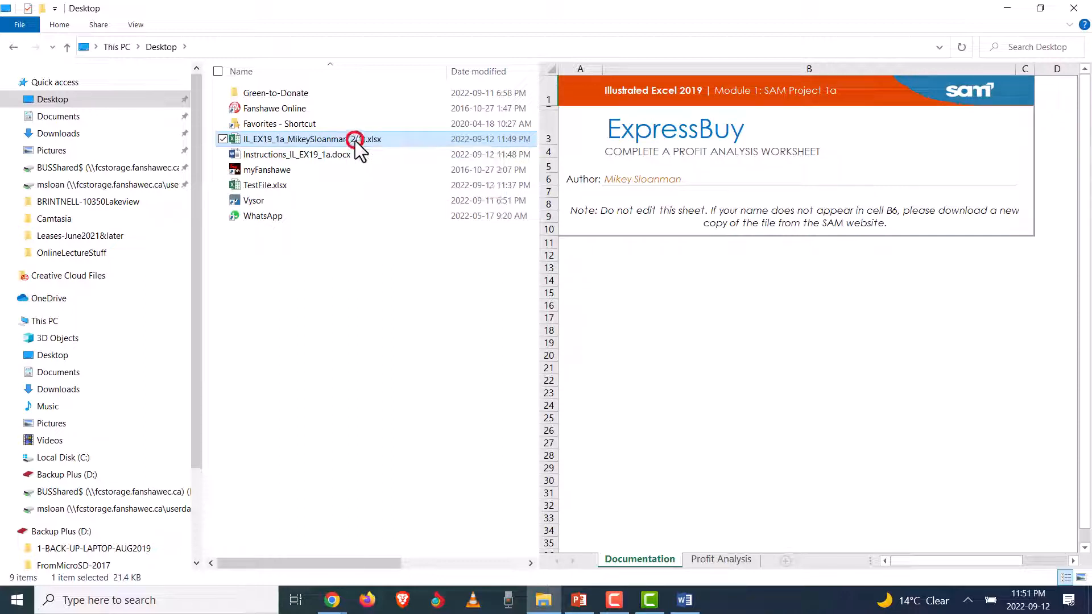
pyautogui.click(357, 139)
pyautogui.moveTo(357, 139); pyautogui.dragTo(366, 142)
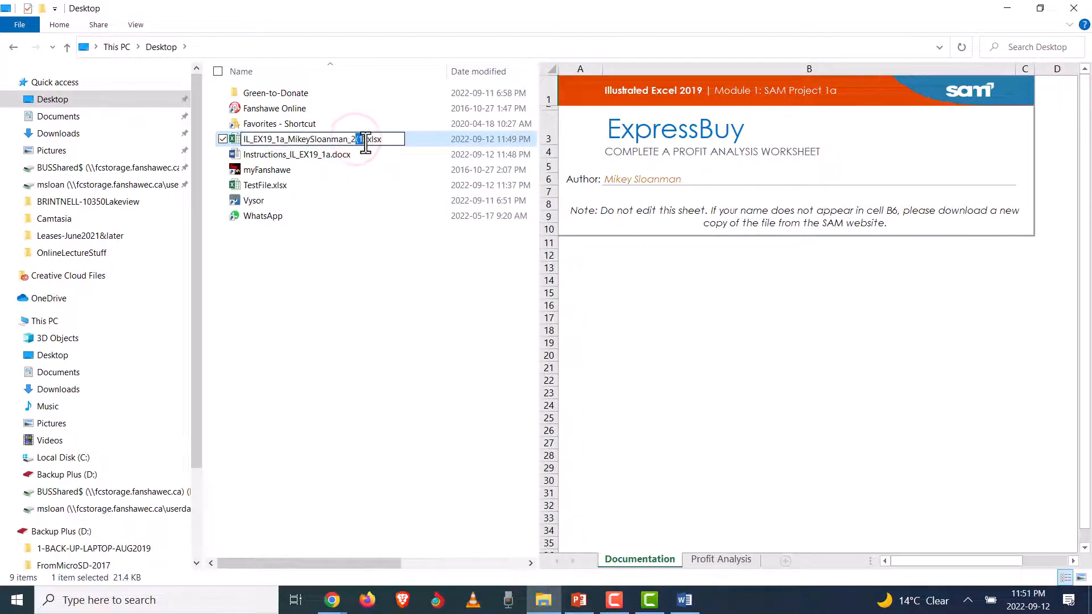
pyautogui.press('BackSpace')
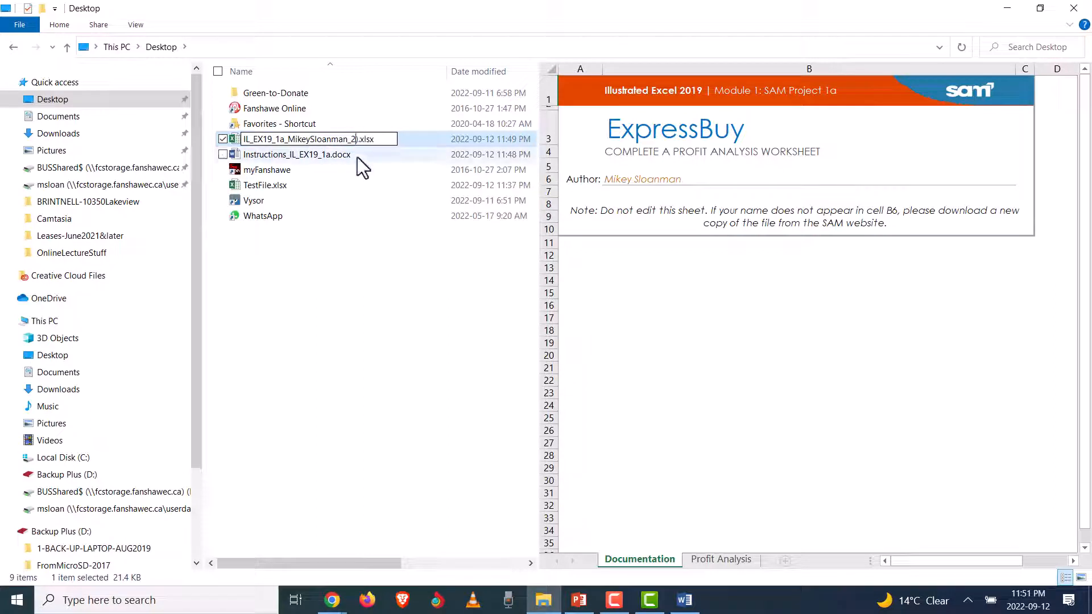
pyautogui.press('Delete')
pyautogui.write('(1)')
pyautogui.press('Return')
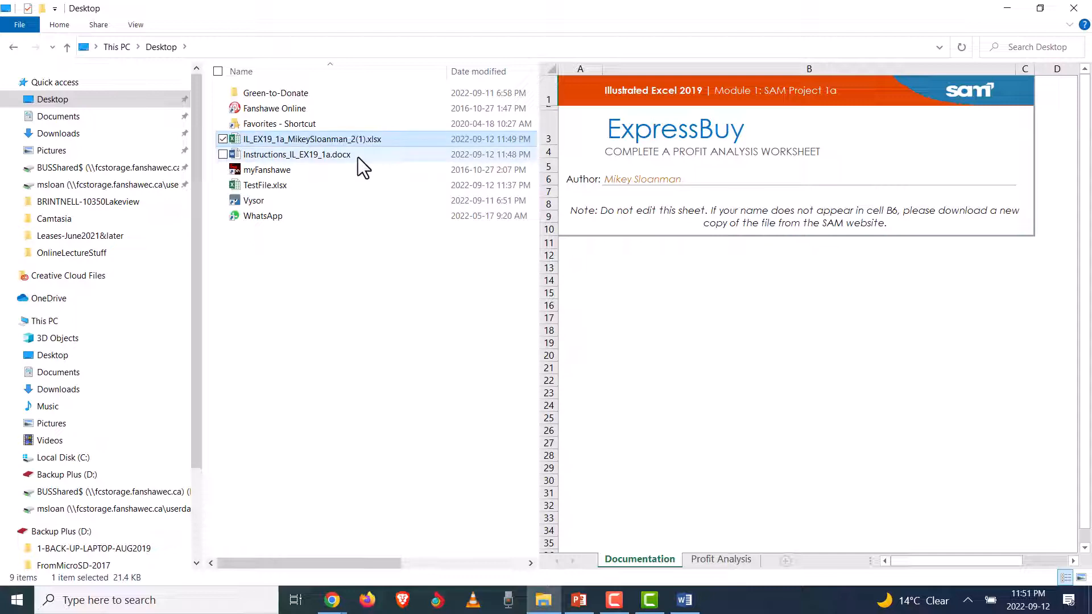
# Switch to the Word instructions, highlight the note about the .xlsx file extension, and return to the Desktop folder.
pyautogui.click(684, 600)
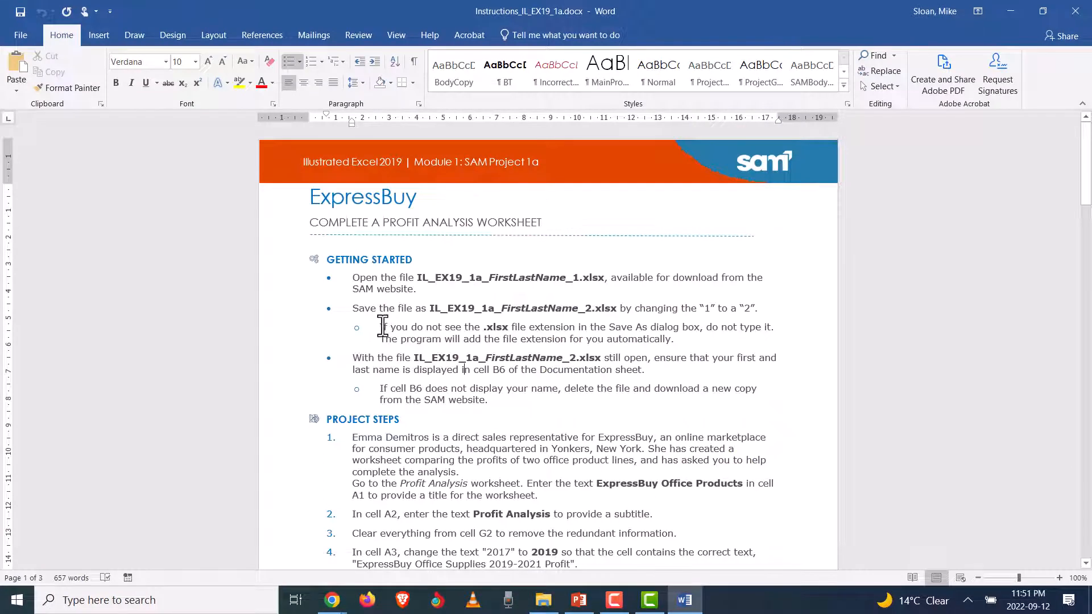
pyautogui.moveTo(380, 327); pyautogui.dragTo(699, 345)
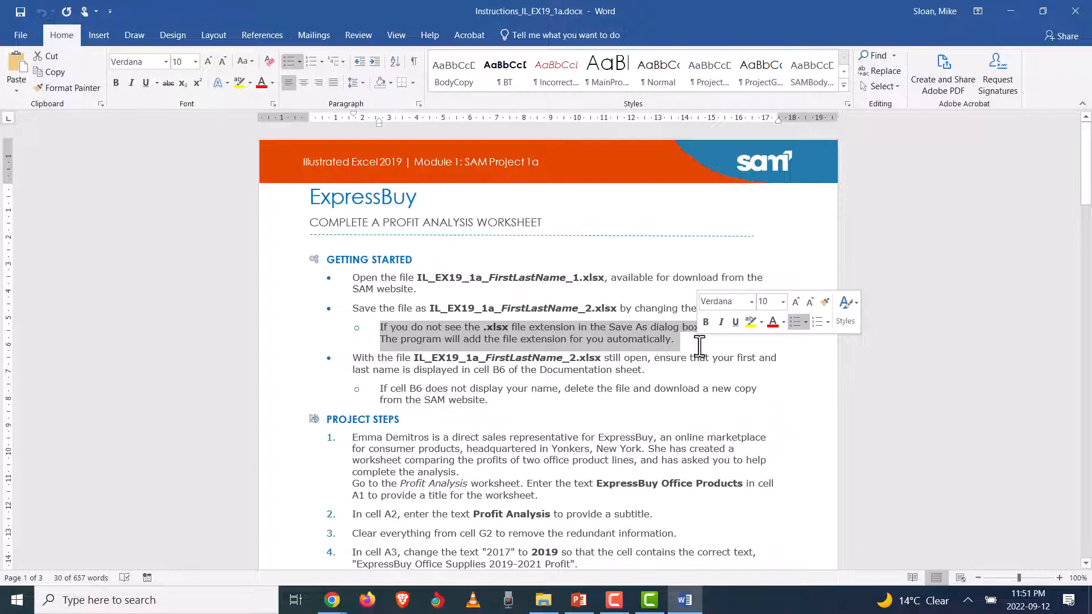
pyautogui.click(1010, 10)
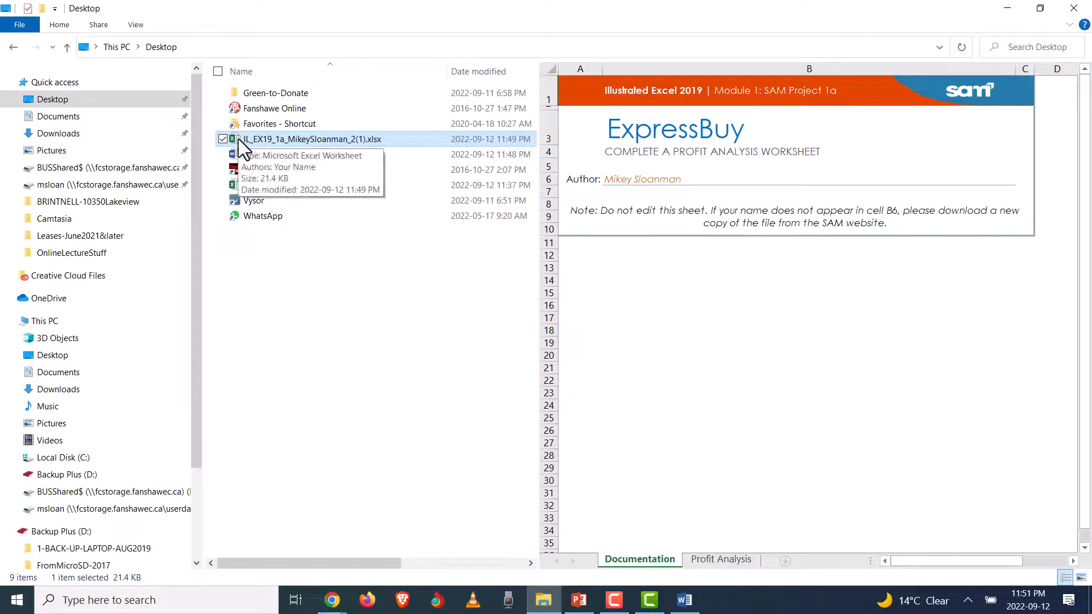
pyautogui.click(367, 140)
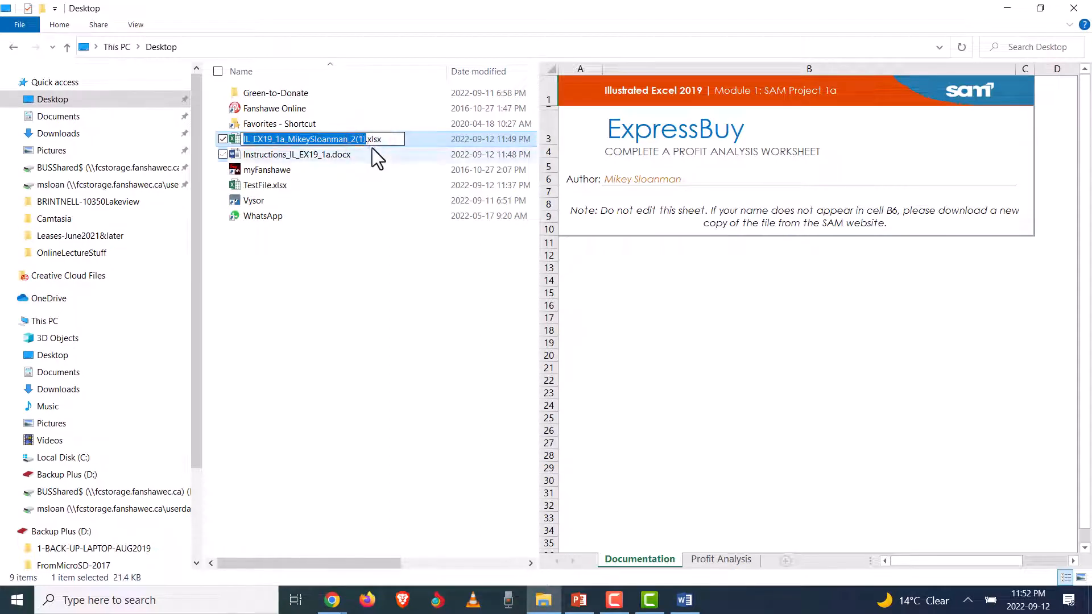
pyautogui.click(370, 169)
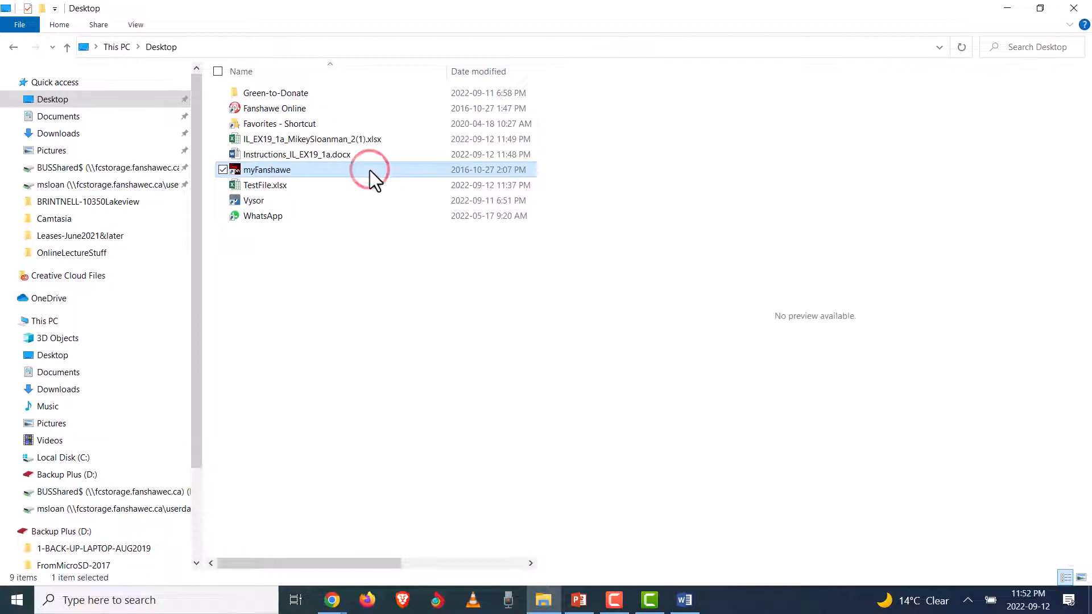
pyautogui.click(364, 142)
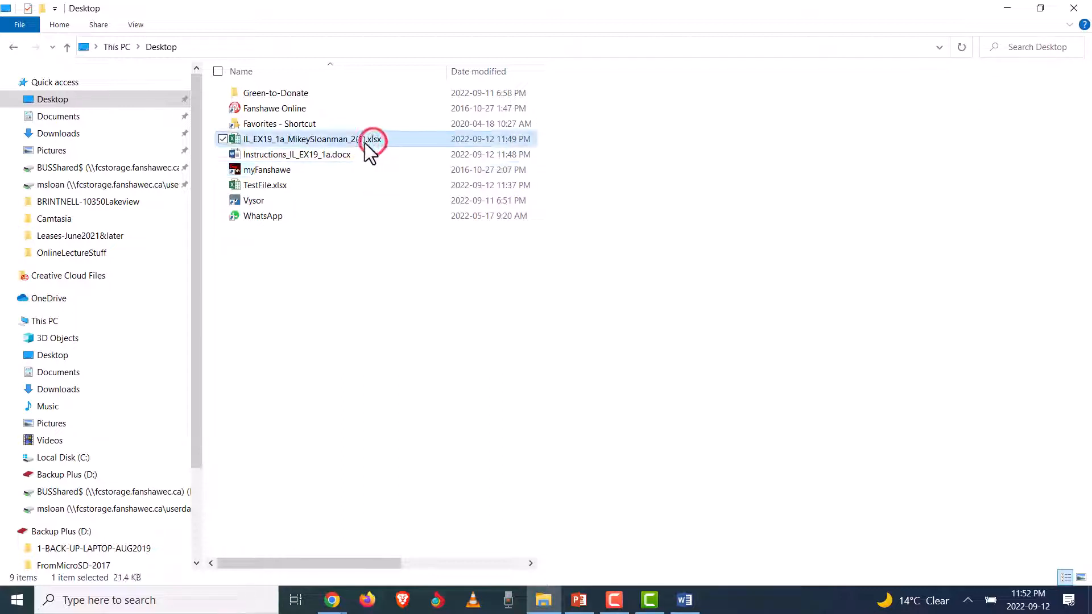
pyautogui.click(367, 141)
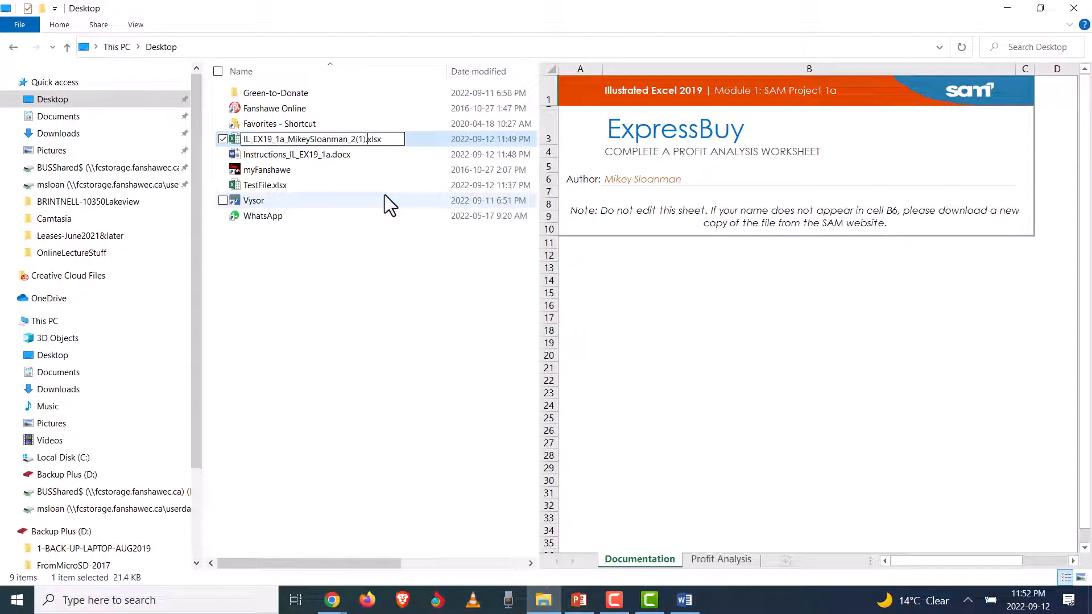
pyautogui.hotkey('shift', 'Left')
pyautogui.hotkey('shift', 'Left')
pyautogui.hotkey('shift', 'Left')
pyautogui.press('Return')
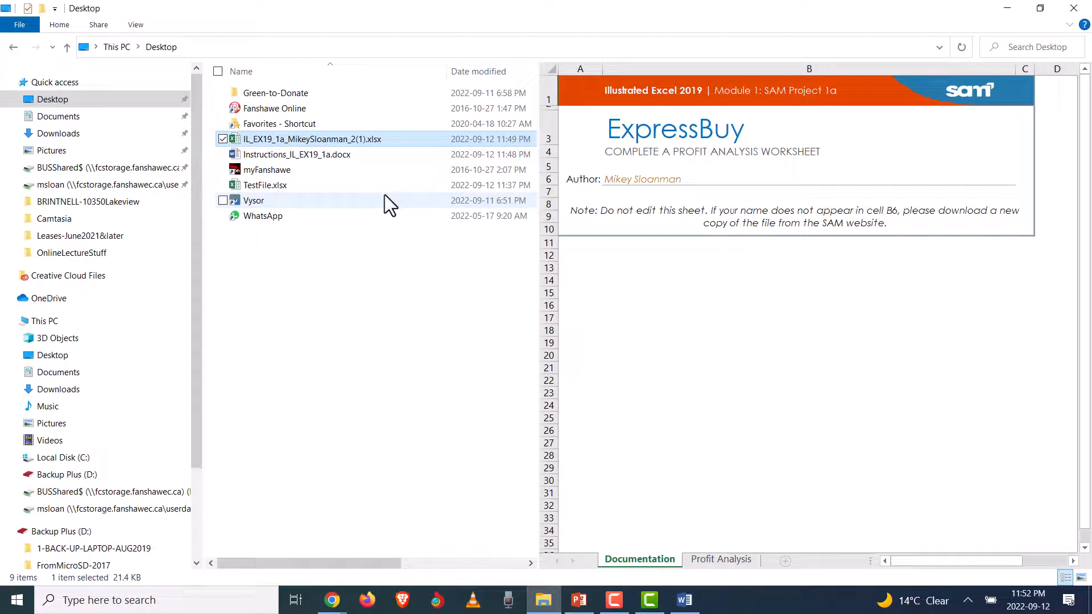
# Open the renamed IL_EX19_1a workbook from the Desktop folder and skim the project steps in the Word instructions.
pyautogui.doubleClick(287, 141)
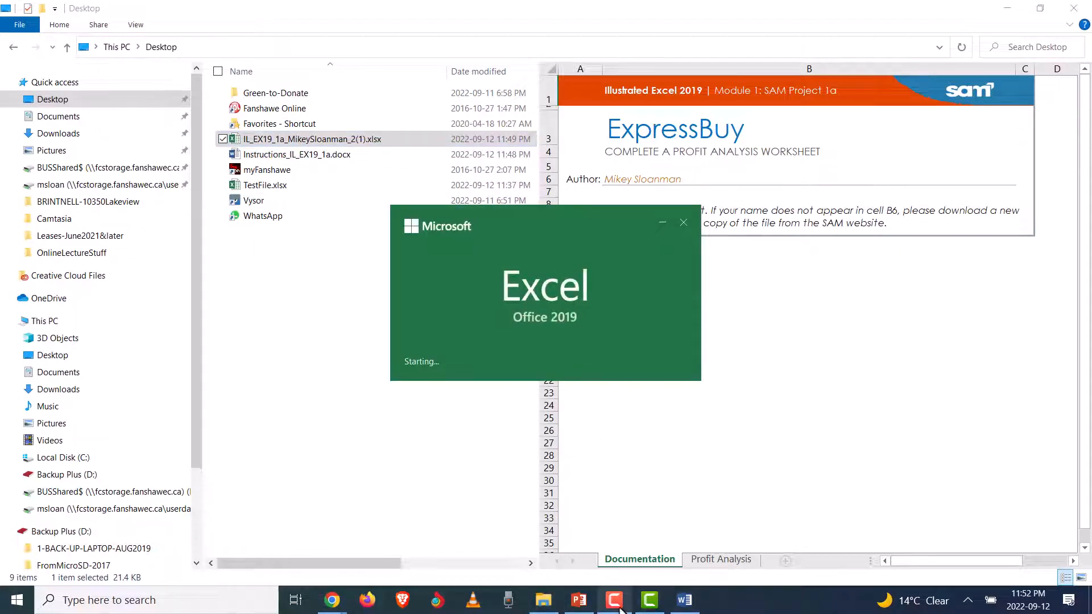
pyautogui.click(685, 601)
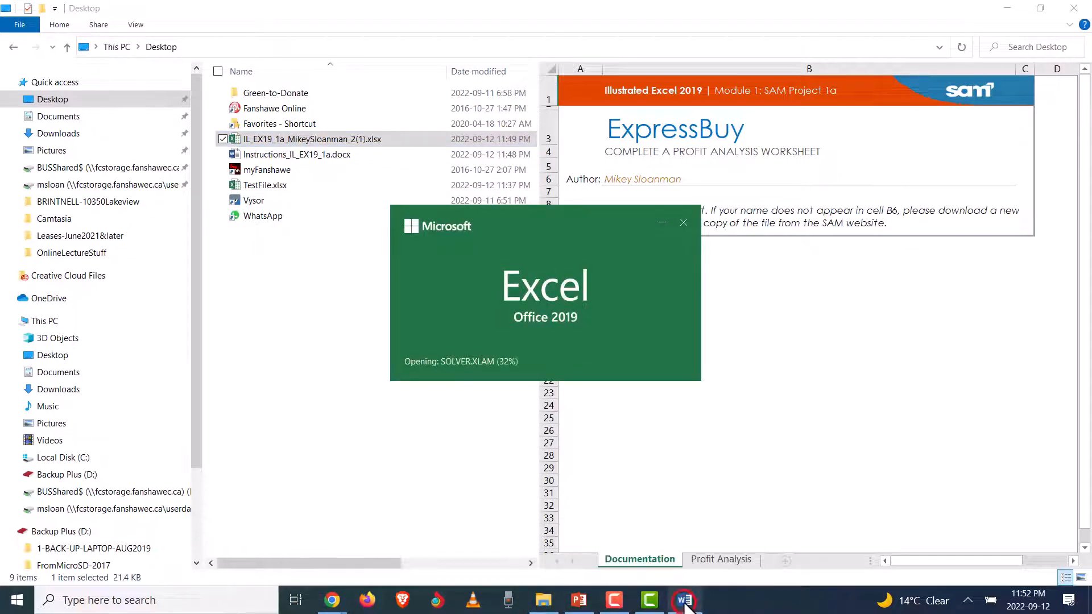
pyautogui.click(442, 323)
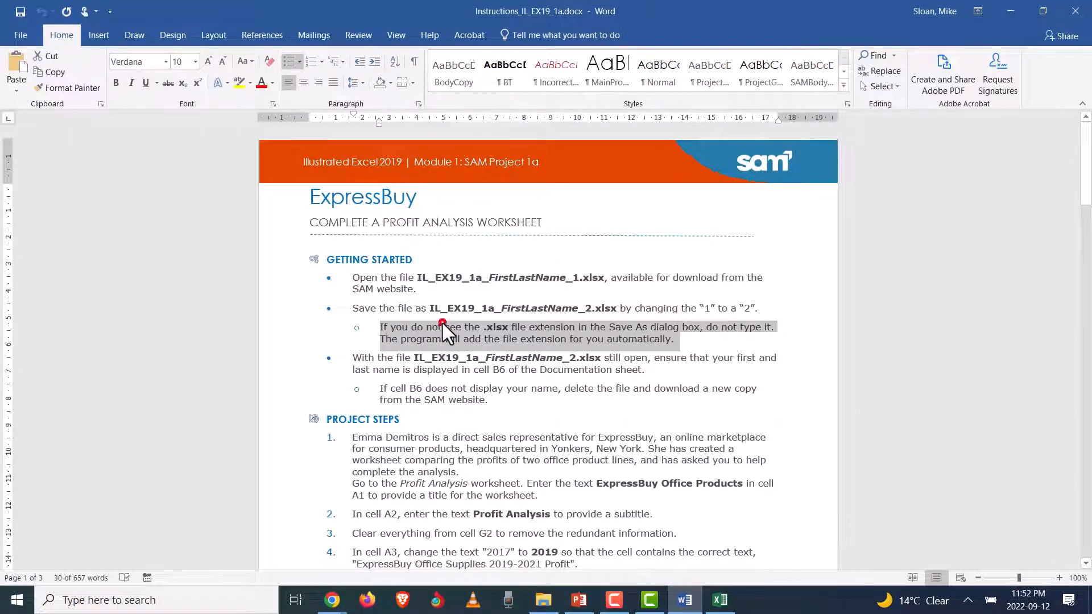
pyautogui.scroll(-10, 439, 317)
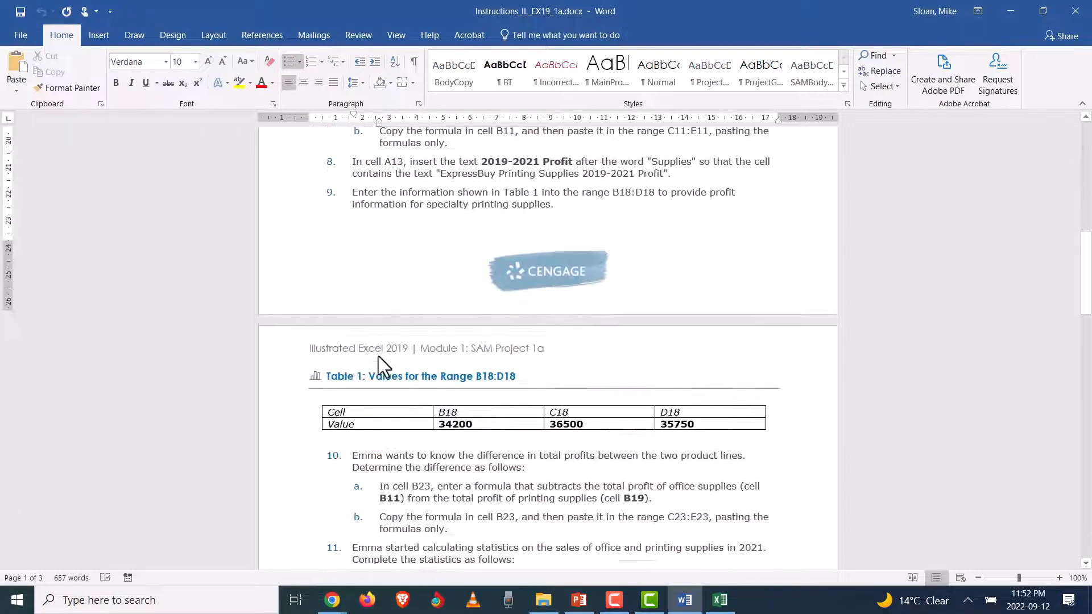
pyautogui.scroll(-15, 378, 358)
pyautogui.scroll(20, 379, 360)
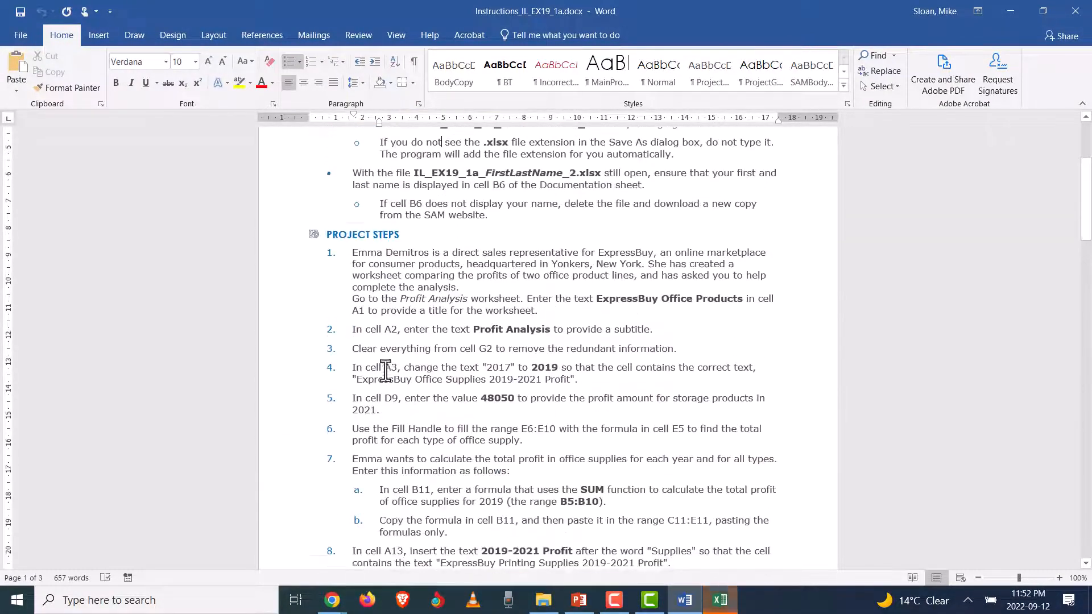
pyautogui.scroll(2, 385, 371)
# Switch to the opened workbook in Excel and enable editing.
pyautogui.hotkey('alt', 'Tab')
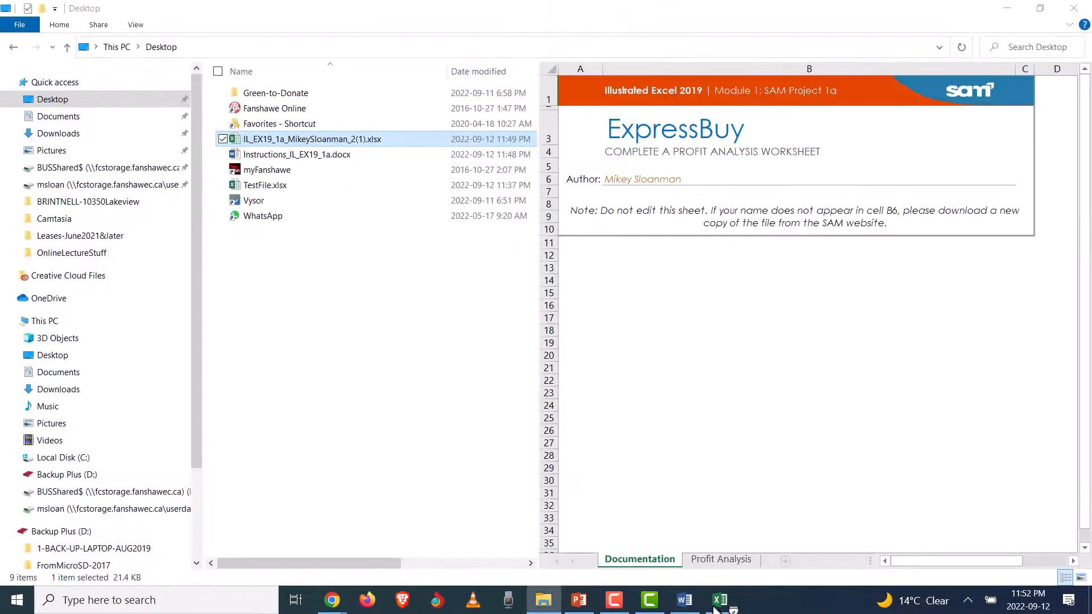
pyautogui.click(719, 602)
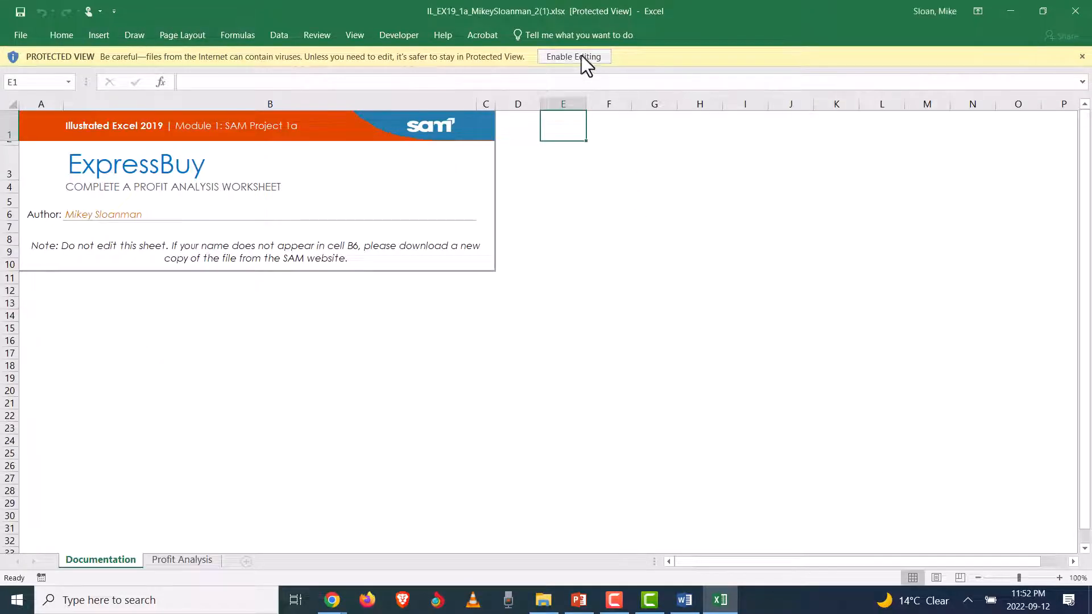
pyautogui.click(580, 56)
# Revisit the Word instructions, check the author name in cell B6 of the workbook's Documentation sheet, and show the Profit Analysis sheet.
pyautogui.click(685, 600)
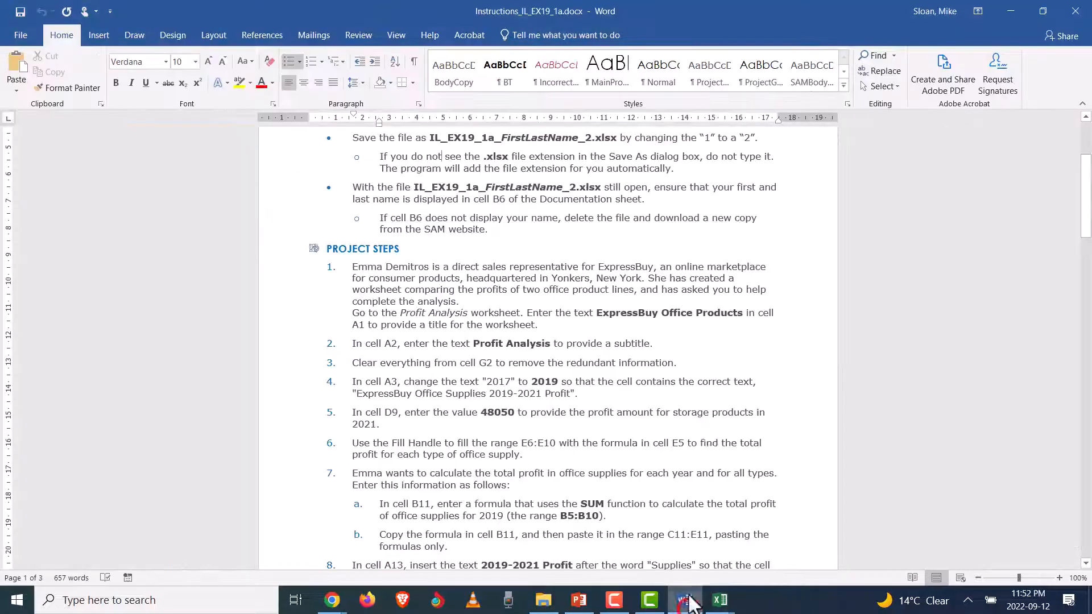
pyautogui.hotkey('alt', 'Tab')
pyautogui.hotkey('alt', 'Tab')
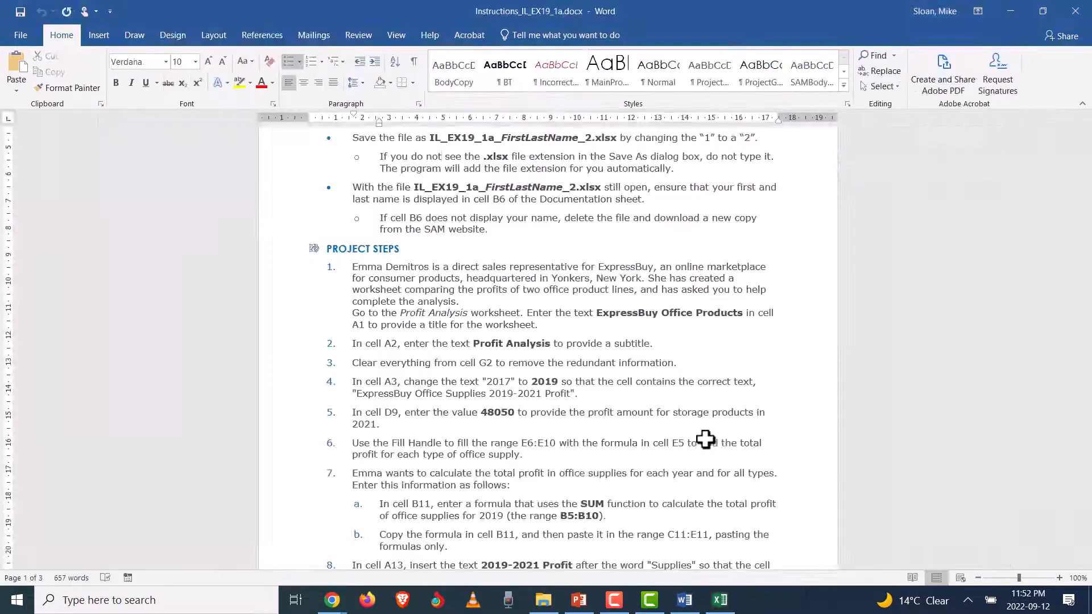
pyautogui.hotkey('alt', 'Tab')
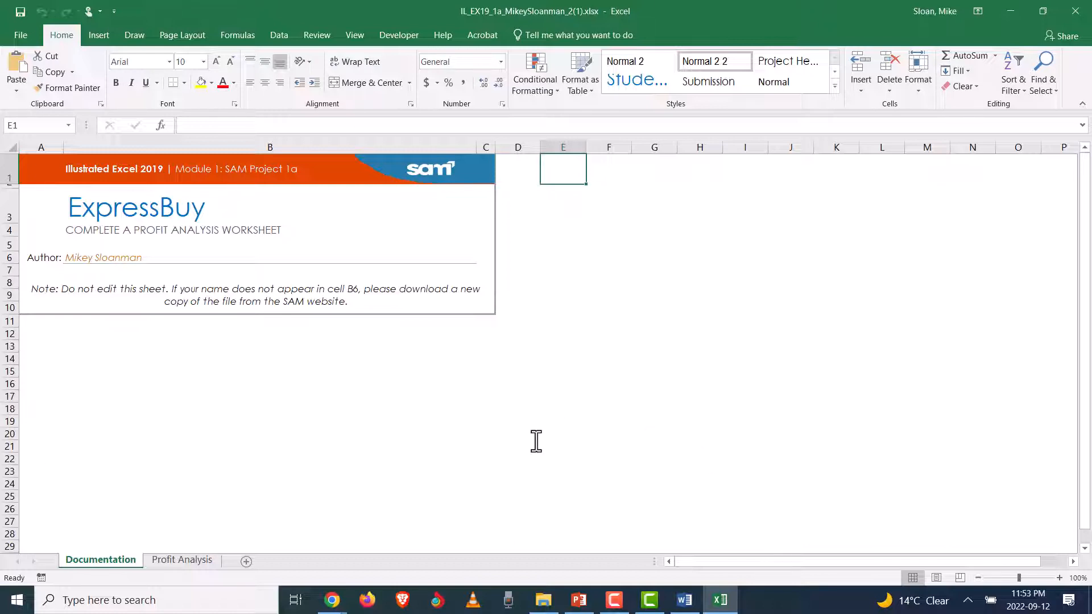
pyautogui.click(81, 259)
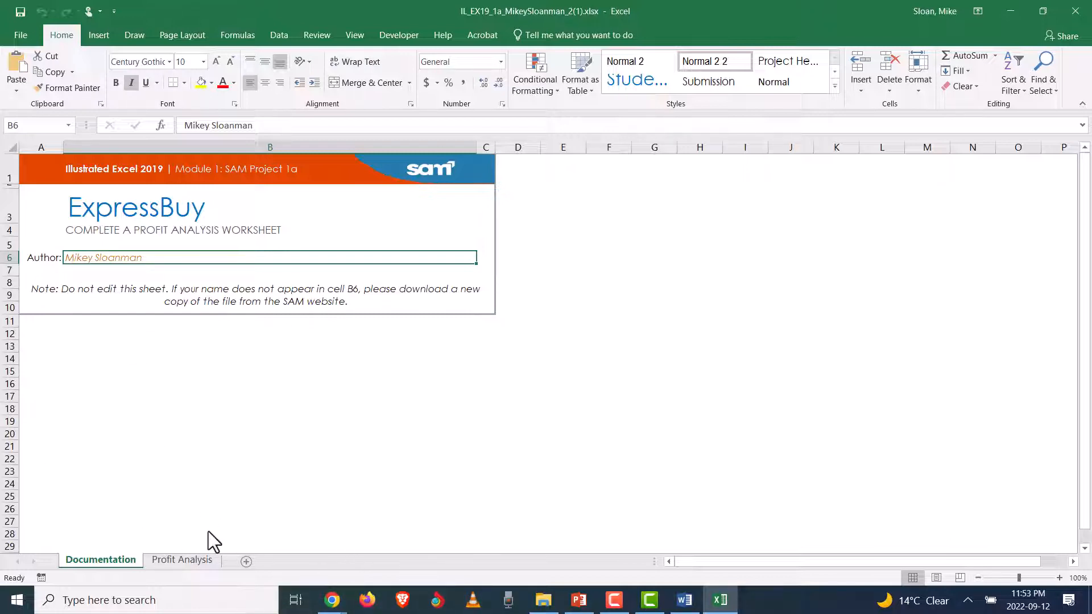
pyautogui.click(193, 560)
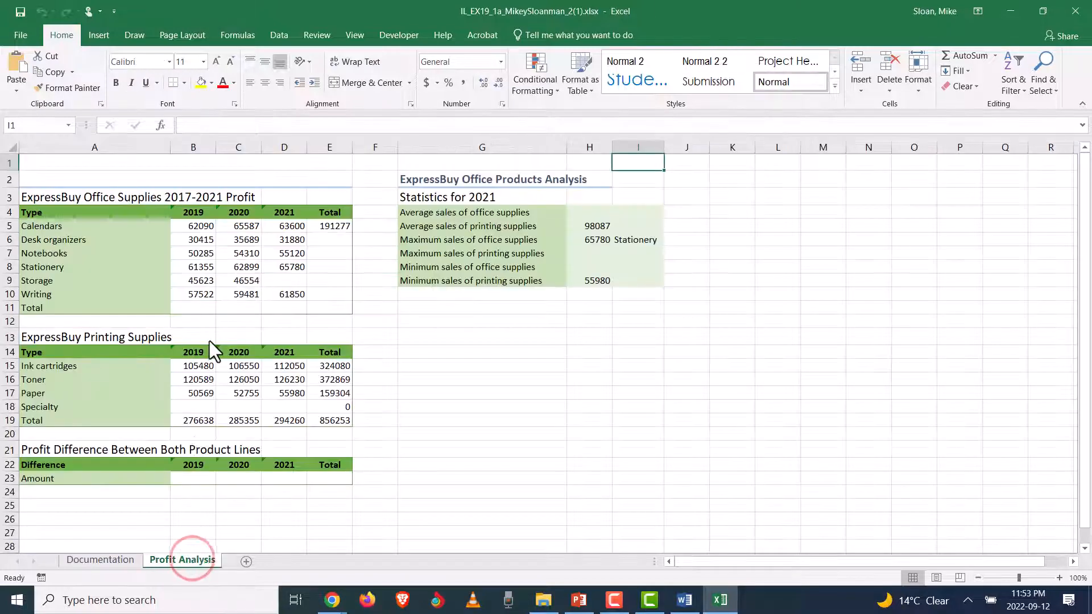
# Read project step 1 in the Word instructions, highlighting its introduction and the text ExpressBuy Office Products, and skim the remaining steps.
pyautogui.click(684, 600)
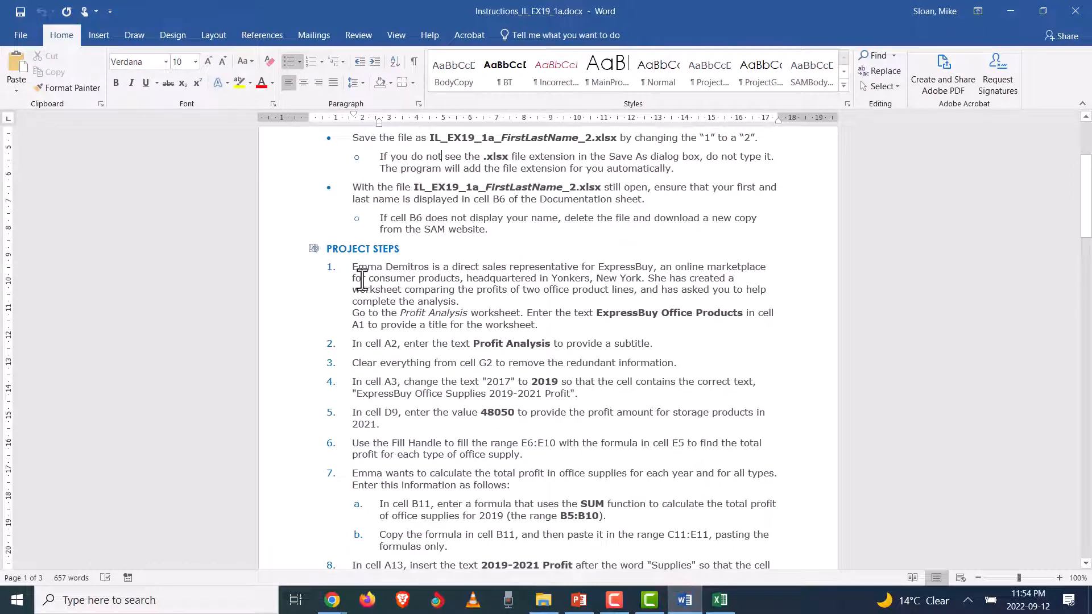
pyautogui.moveTo(350, 266); pyautogui.dragTo(541, 289)
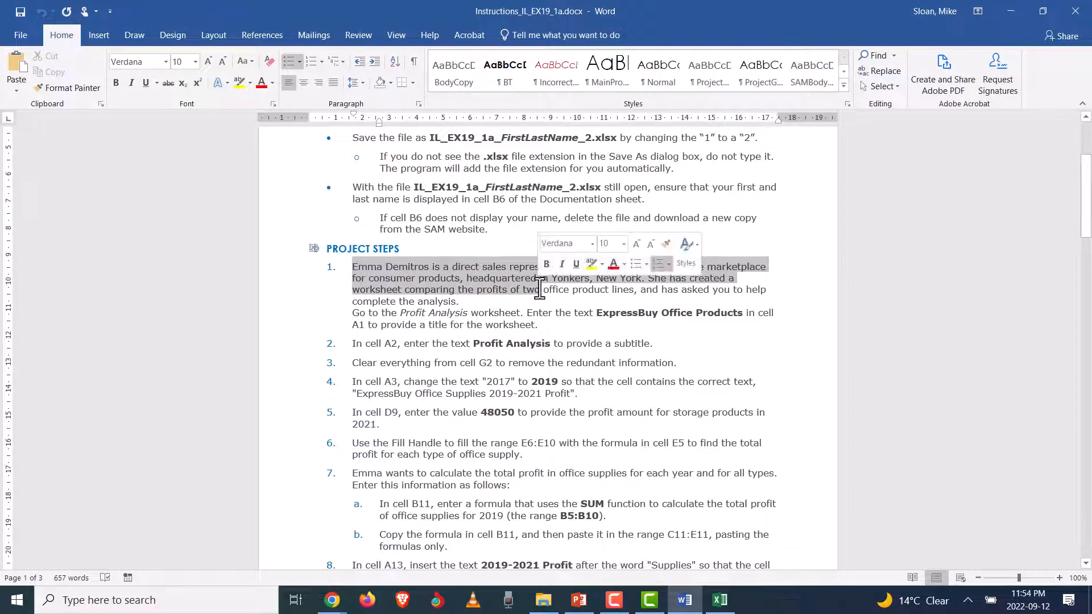
pyautogui.click(521, 291)
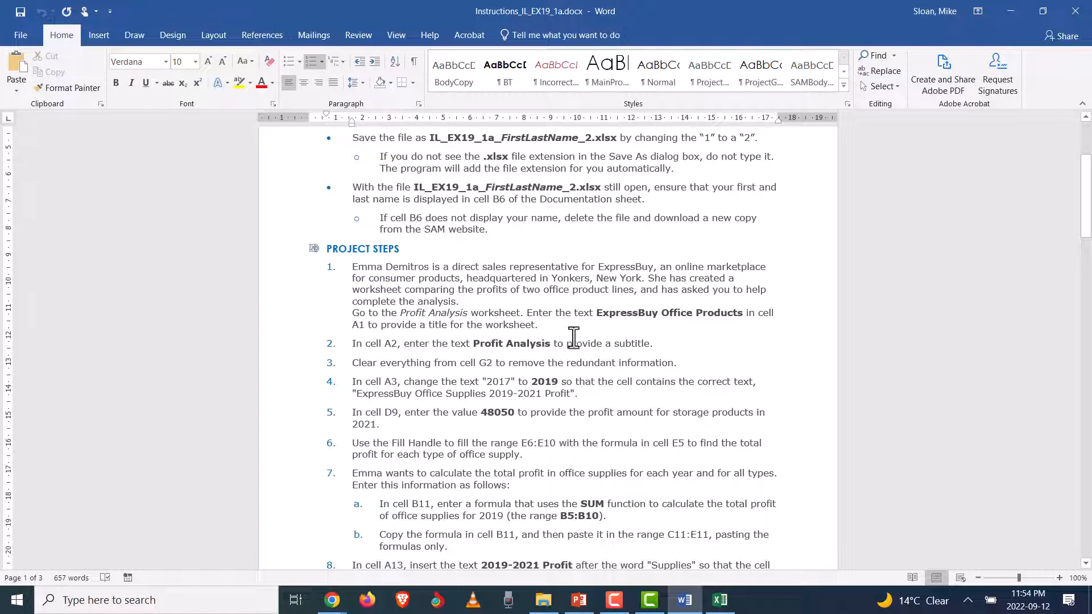
pyautogui.click(596, 312)
pyautogui.moveTo(644, 315); pyautogui.dragTo(744, 316)
pyautogui.scroll(-6, 529, 322)
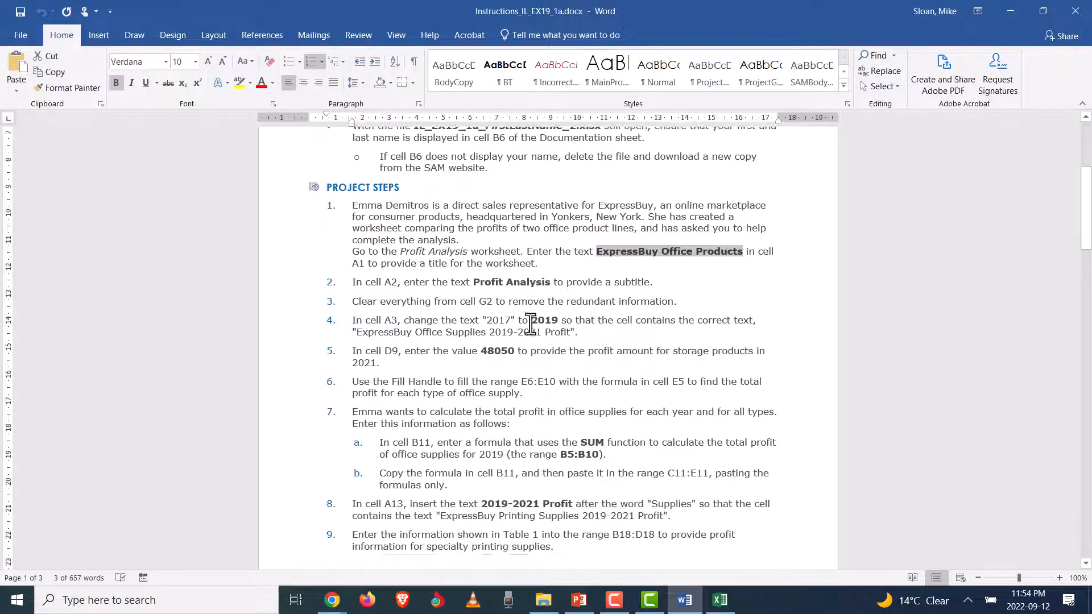
pyautogui.scroll(-13, 530, 326)
pyautogui.scroll(20, 526, 341)
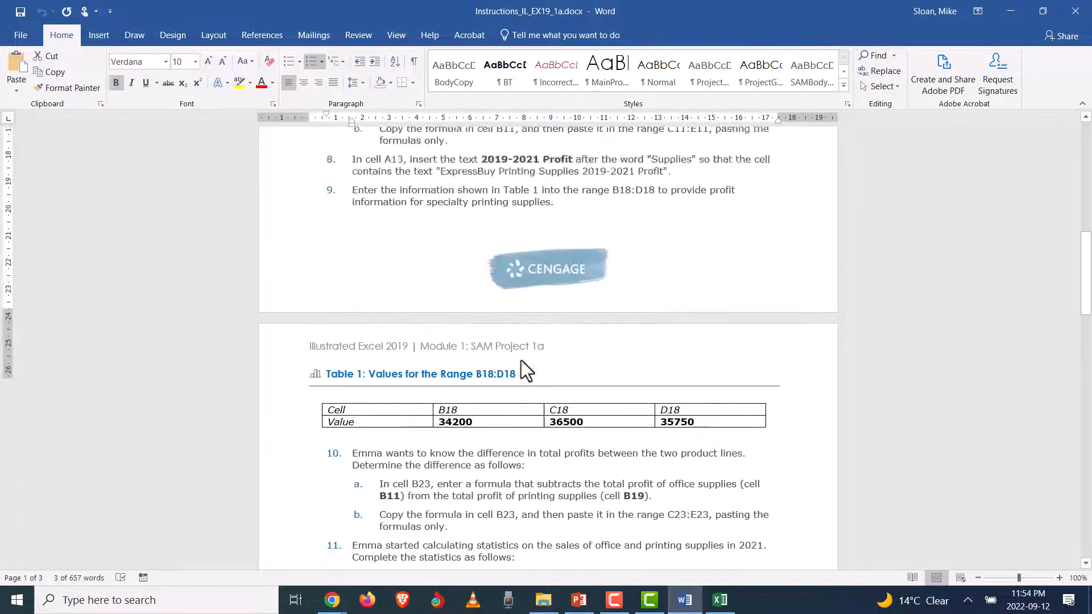
pyautogui.scroll(-3, 522, 361)
pyautogui.click(484, 327)
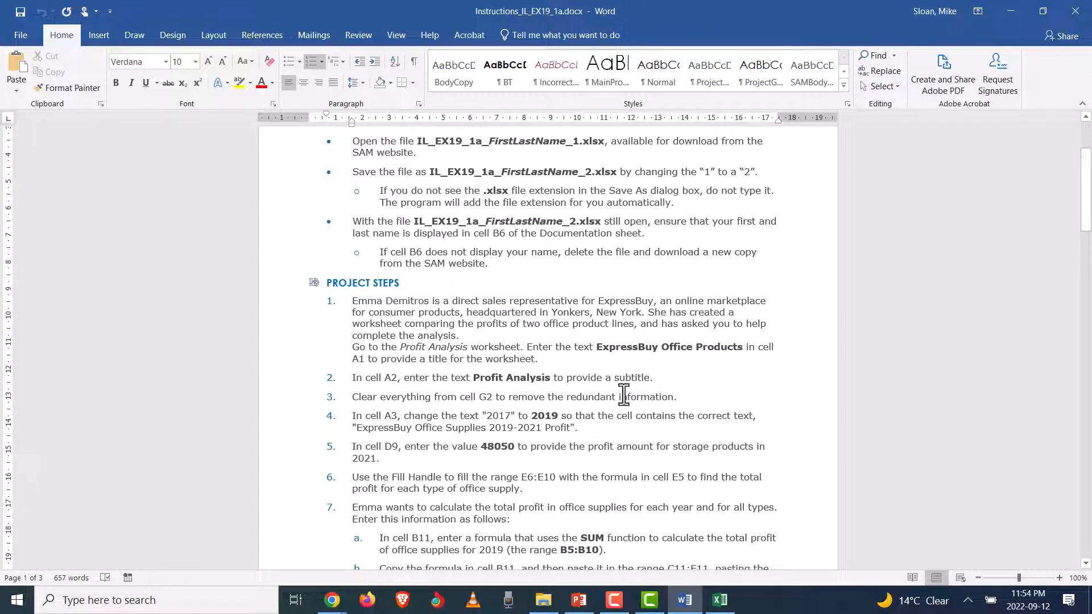
# Switch to Excel and check the extent of merged cell A1 against cell F1 on the Profit Analysis sheet.
pyautogui.click(719, 600)
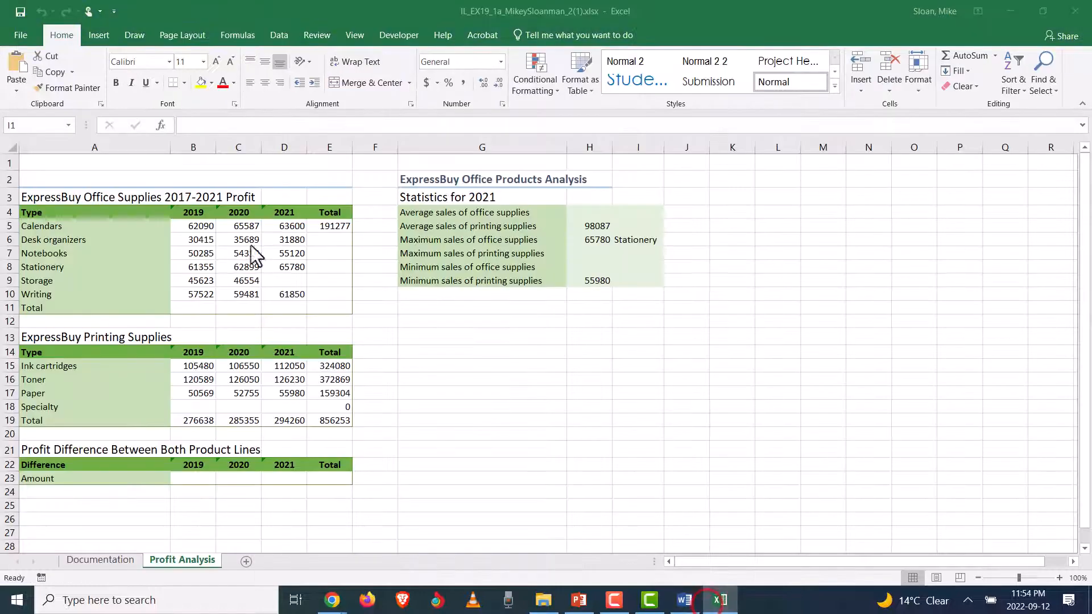
pyautogui.click(47, 163)
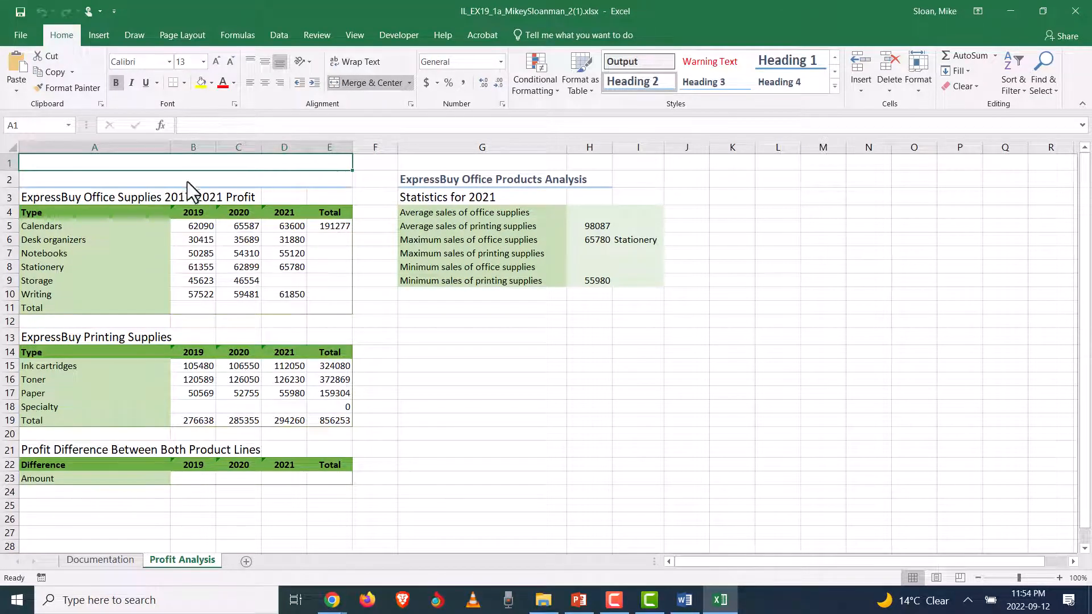
pyautogui.click(377, 161)
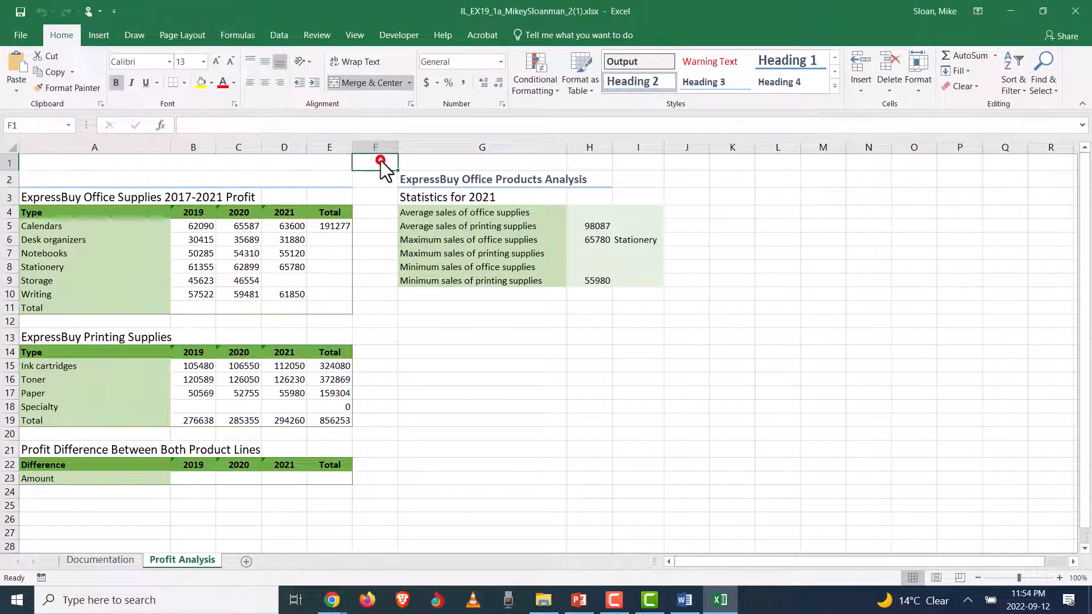
pyautogui.click(96, 164)
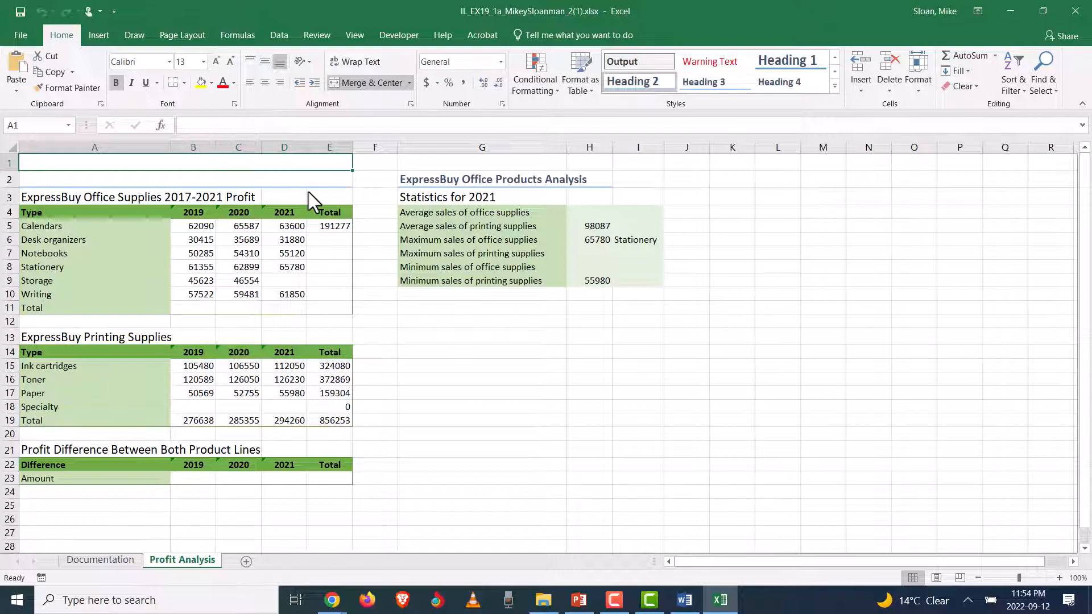
# Copy the title text ExpressBuy Office Products from project step 1 in the Word instructions.
pyautogui.hotkey('alt', 'Tab')
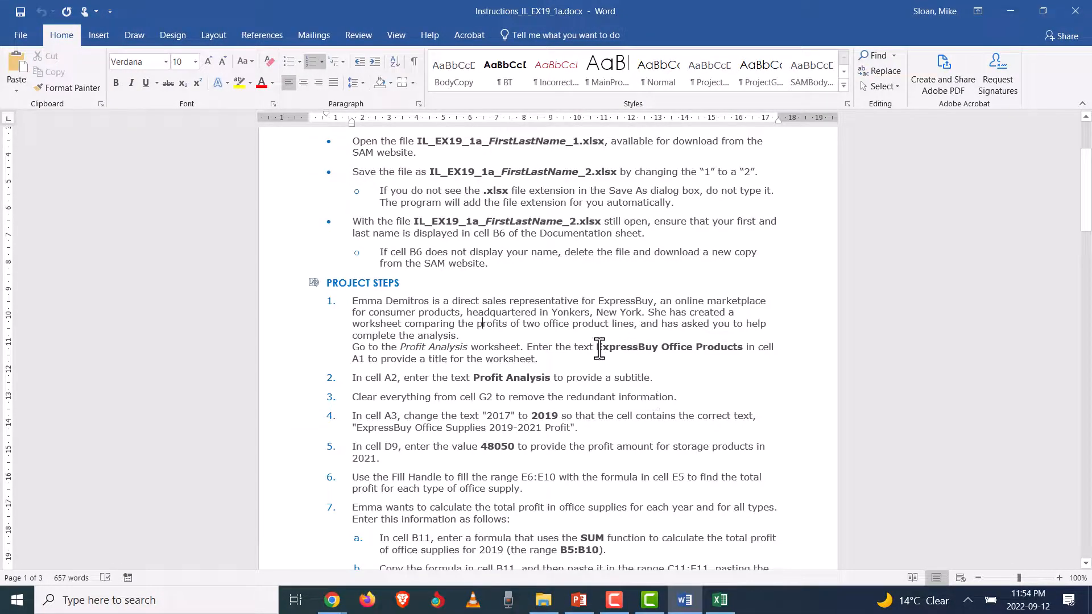
pyautogui.moveTo(596, 348); pyautogui.dragTo(740, 349)
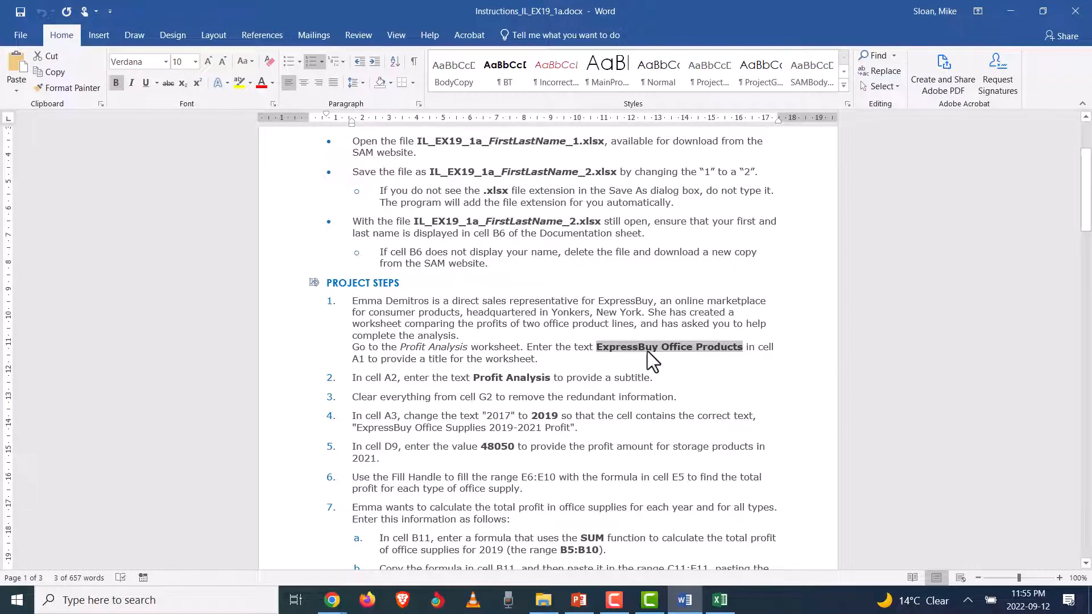
pyautogui.rightClick(615, 346)
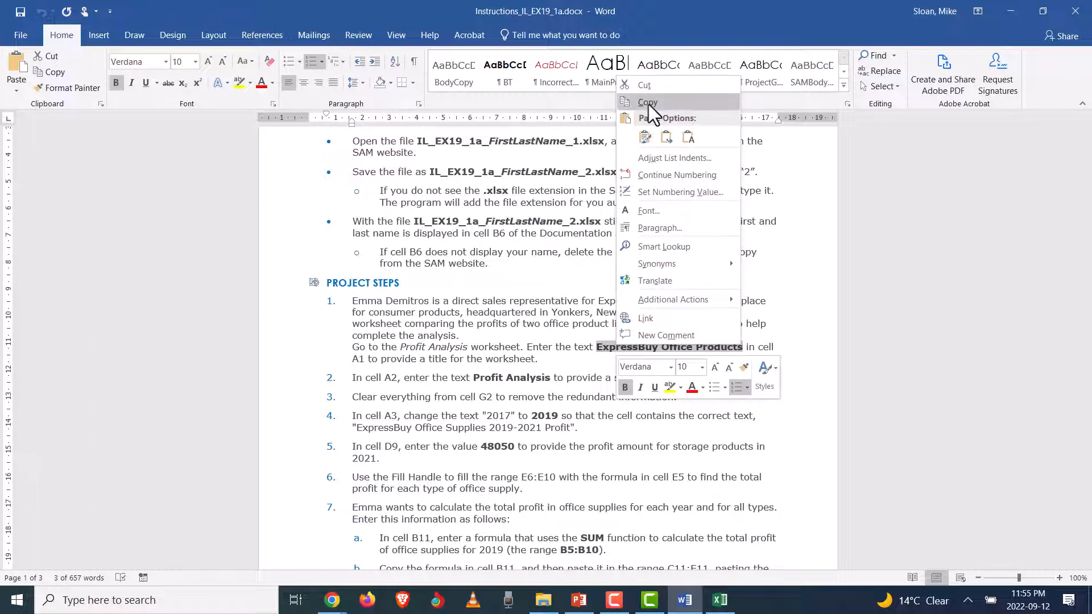
pyautogui.click(649, 104)
pyautogui.click(597, 348)
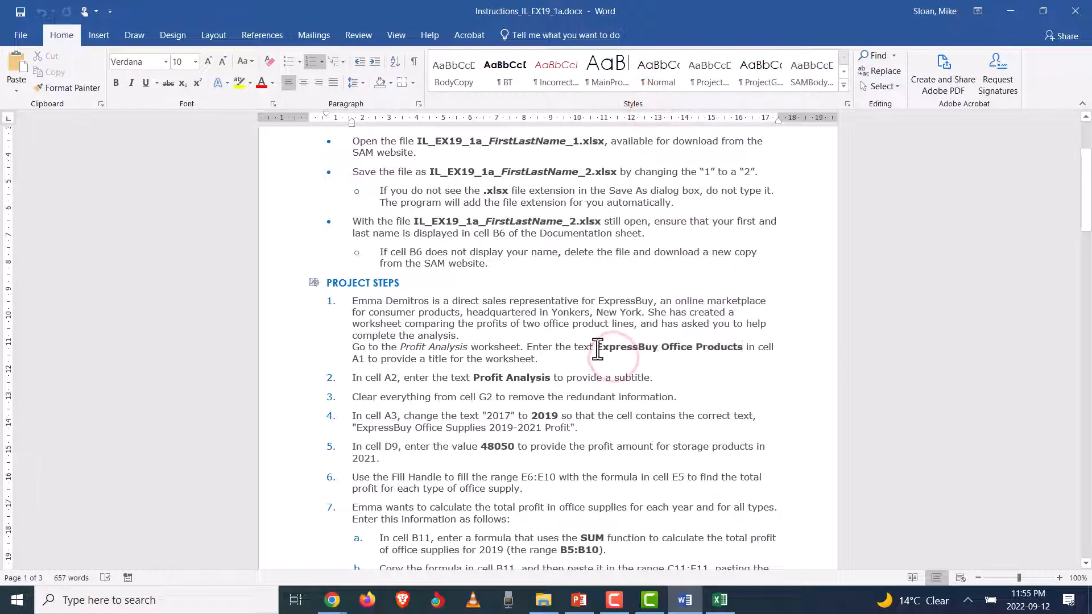
pyautogui.moveTo(597, 348)
pyautogui.mouseDown()
pyautogui.moveTo(750, 348)
pyautogui.moveTo(595, 347)
pyautogui.mouseUp()
pyautogui.click(596, 348)
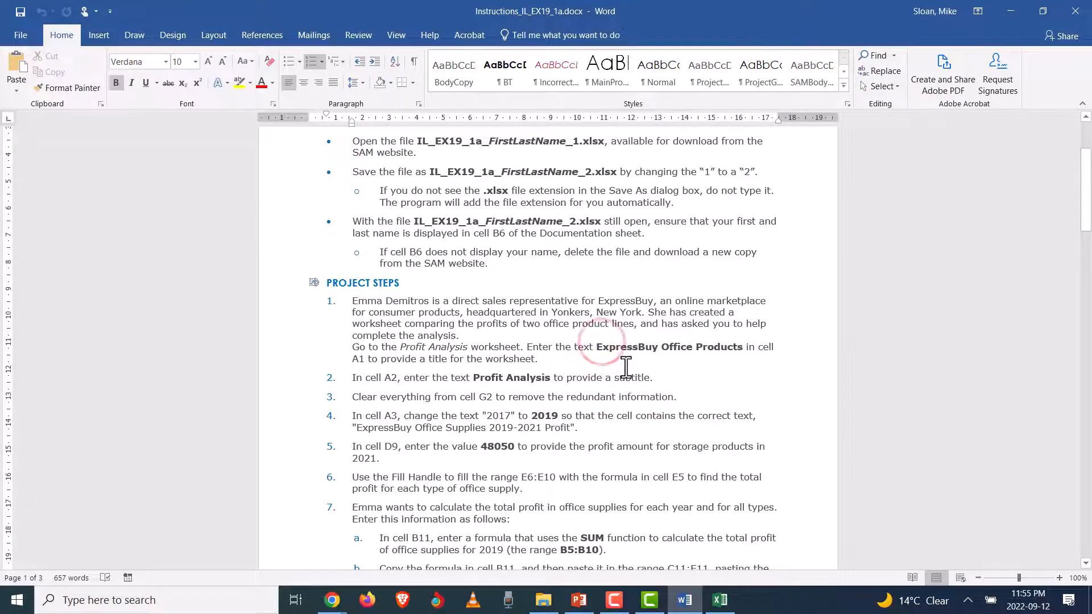
# Try to paste the copied title into merged cell A1 of the Profit Analysis sheet in Excel.
pyautogui.hotkey('alt', 'Tab')
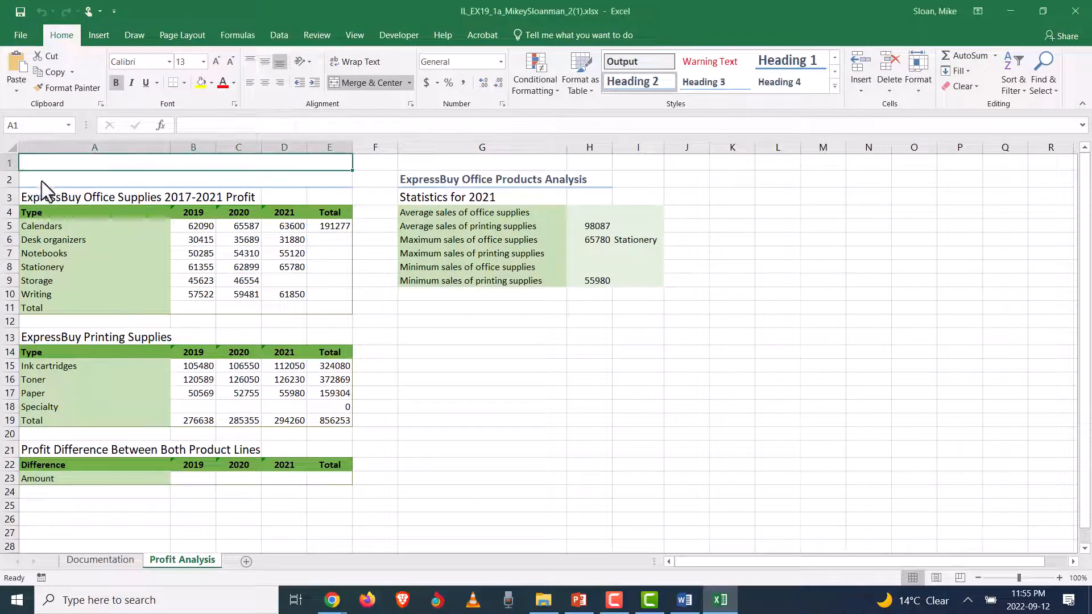
pyautogui.click(48, 162)
pyautogui.hotkey('ctrl', 'v')
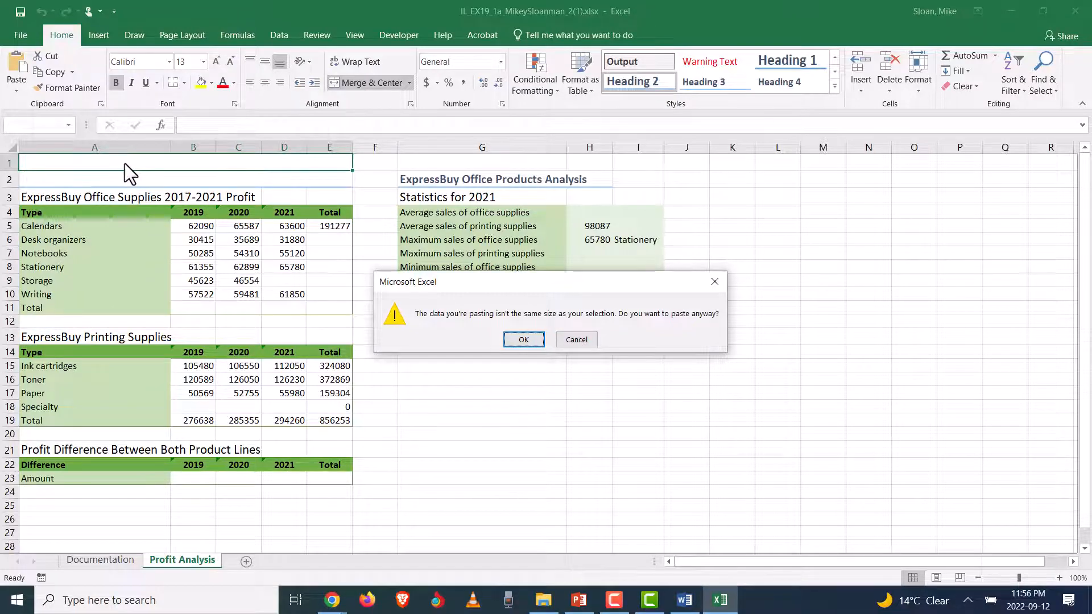
pyautogui.click(575, 343)
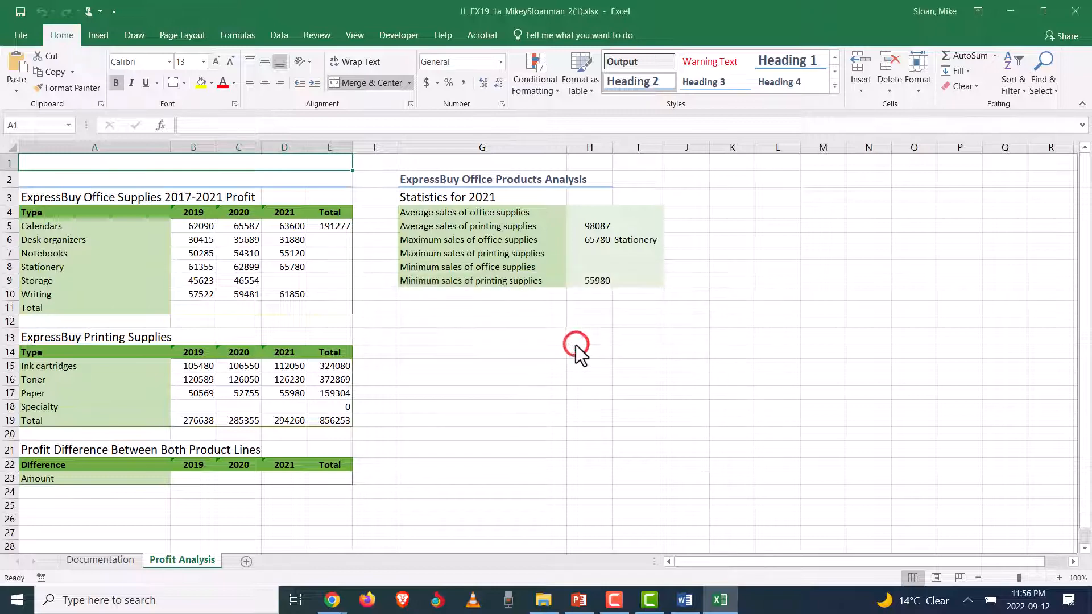
pyautogui.doubleClick(41, 162)
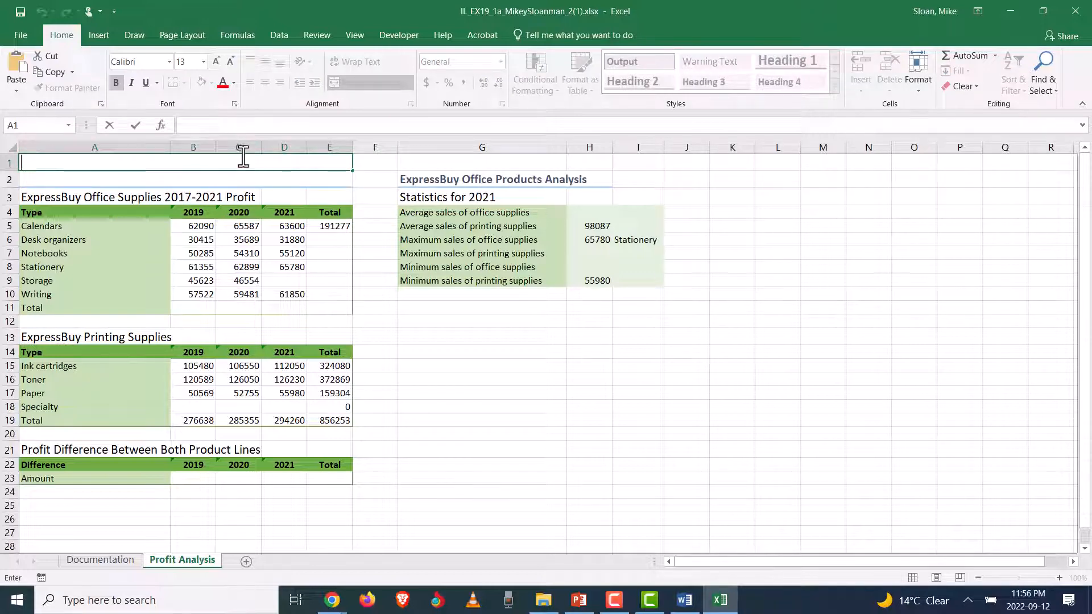
pyautogui.click(195, 125)
pyautogui.click(485, 350)
pyautogui.click(81, 161)
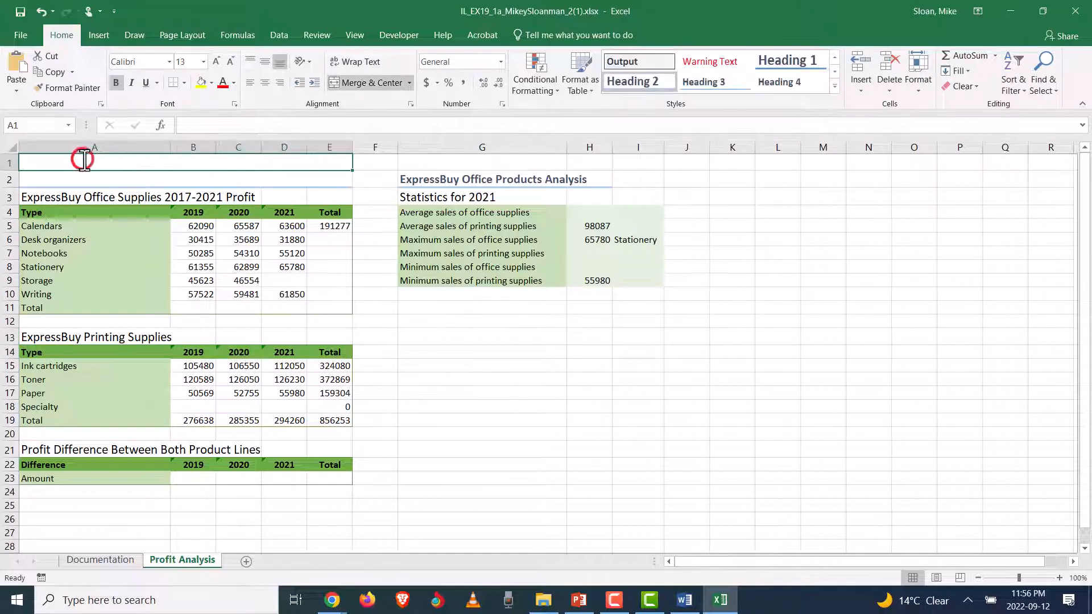
pyautogui.click(238, 123)
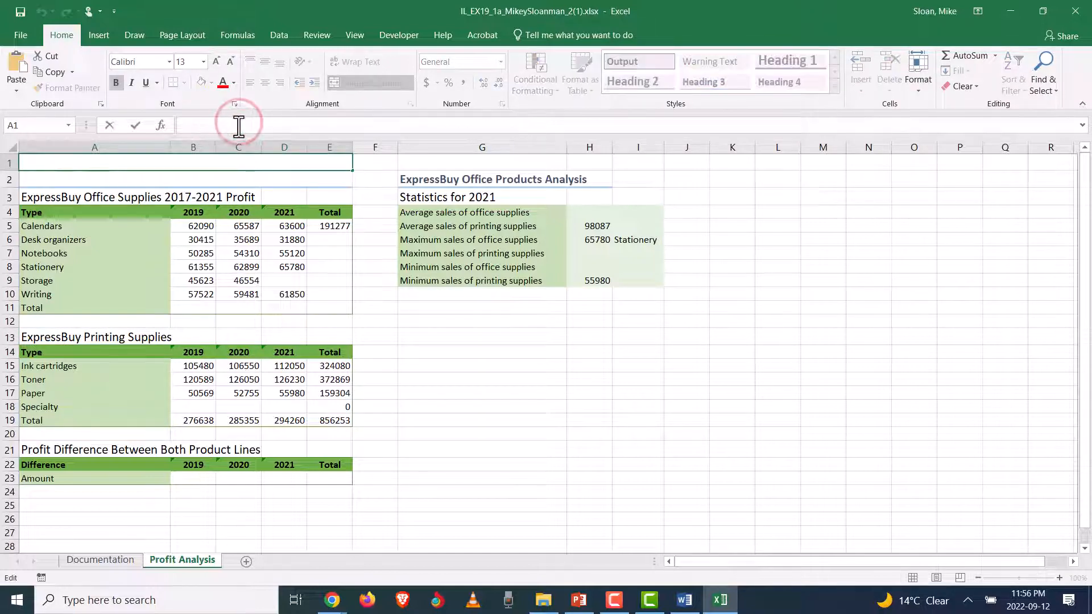
pyautogui.hotkey('ctrl', 'v')
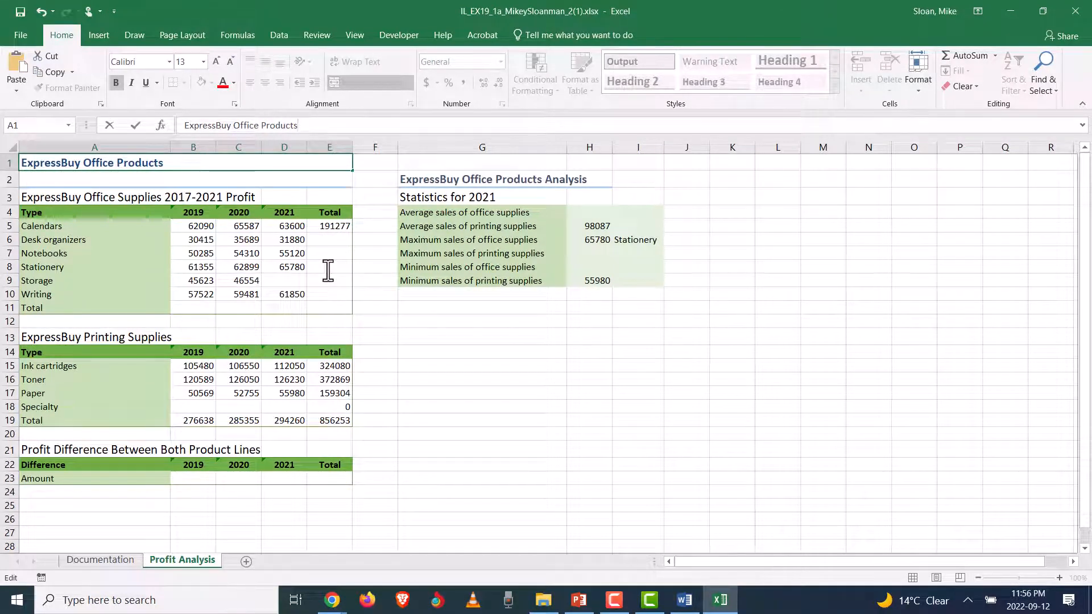
pyautogui.press('Escape')
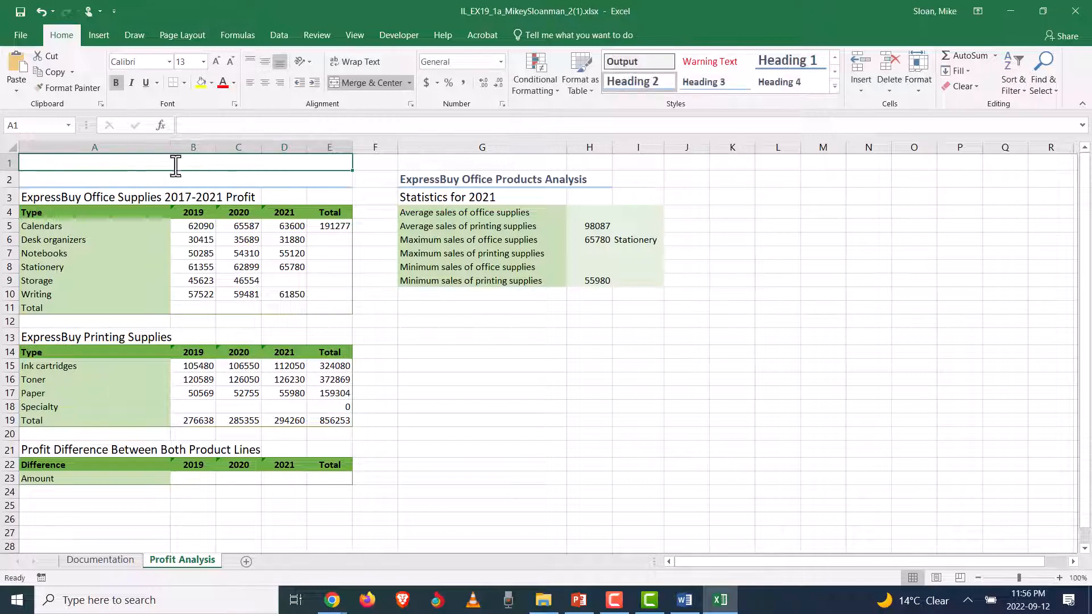
# Paste the copied title ExpressBuy Office Products into merged cell A1 of the Profit Analysis sheet.
pyautogui.doubleClick(73, 160)
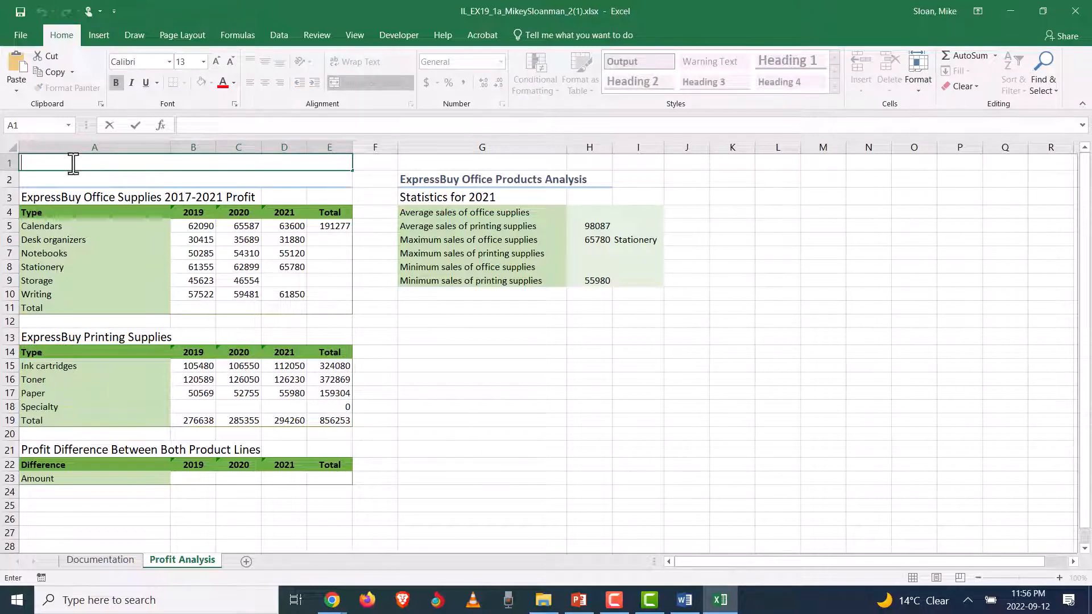
pyautogui.hotkey('ctrl', 'v')
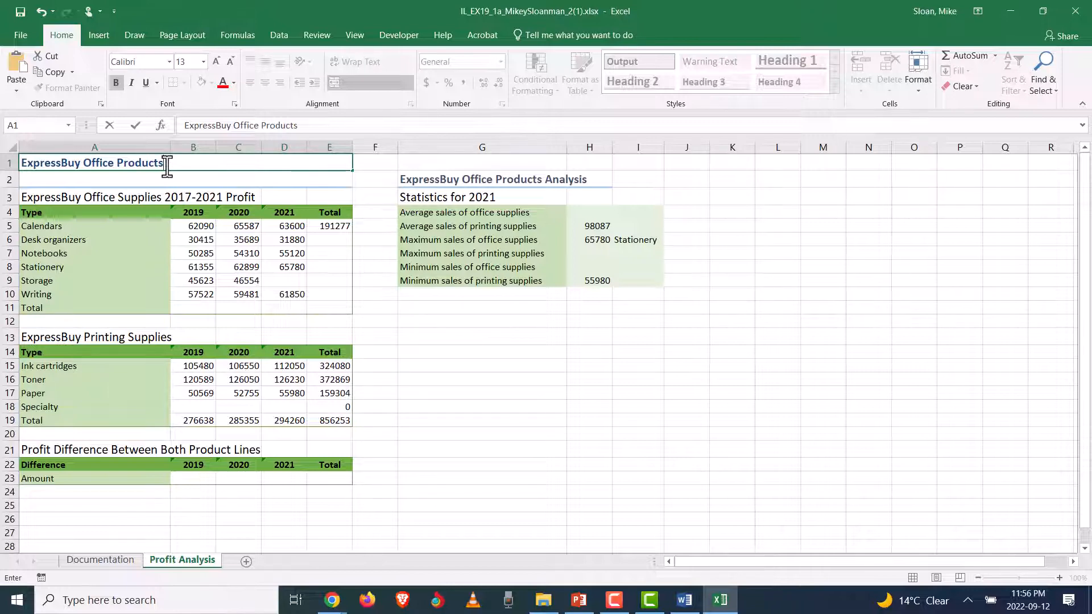
pyautogui.press('Tab')
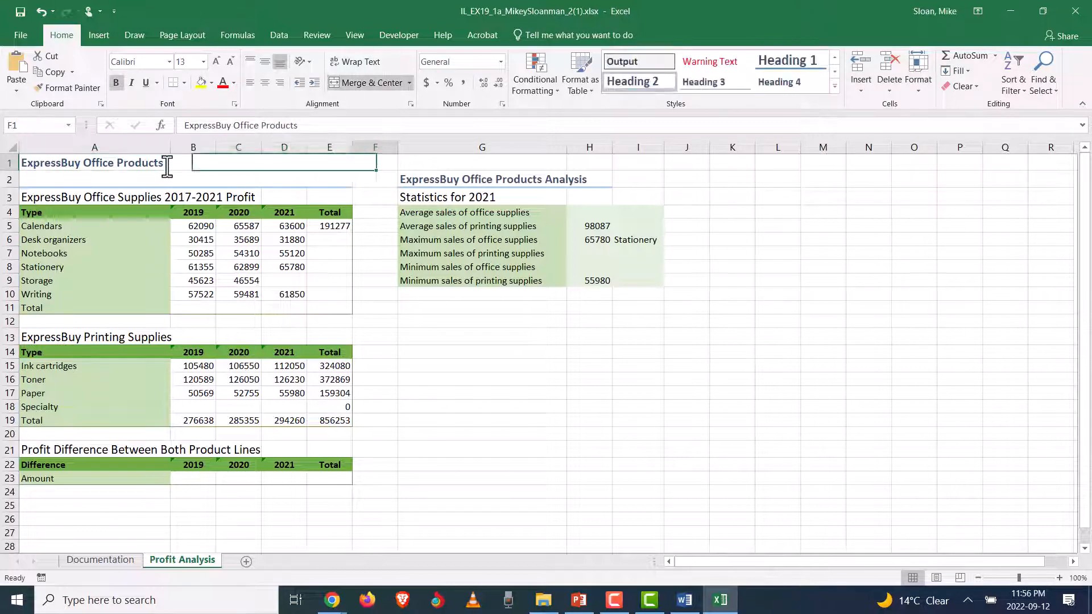
pyautogui.click(166, 168)
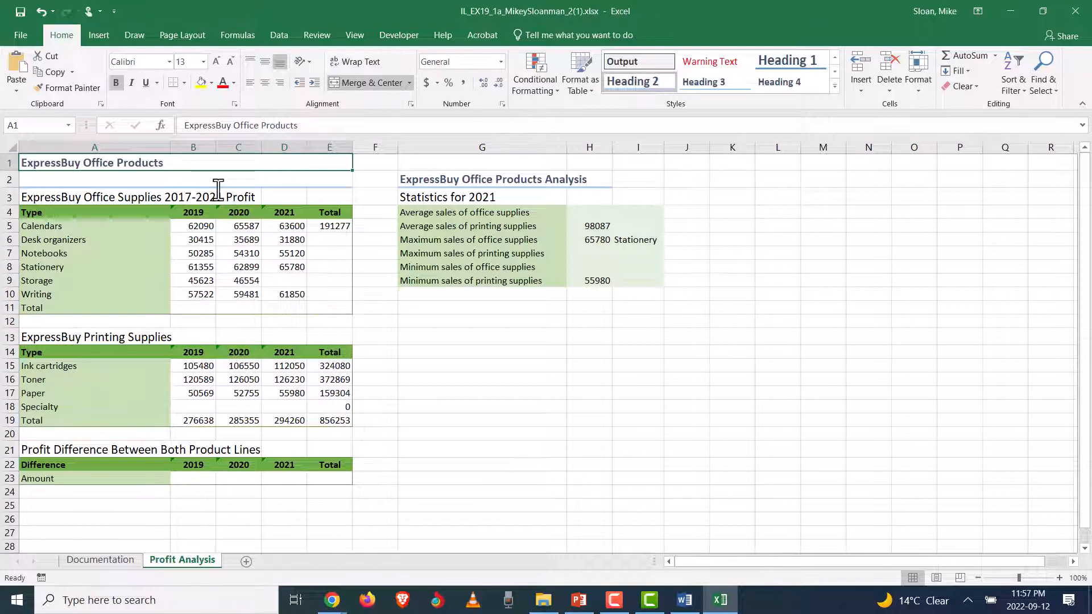
# Copy the text Profit Analysis from project step 2 in the Word instructions and enter it in cell A2 in Excel.
pyautogui.hotkey('alt', 'Tab')
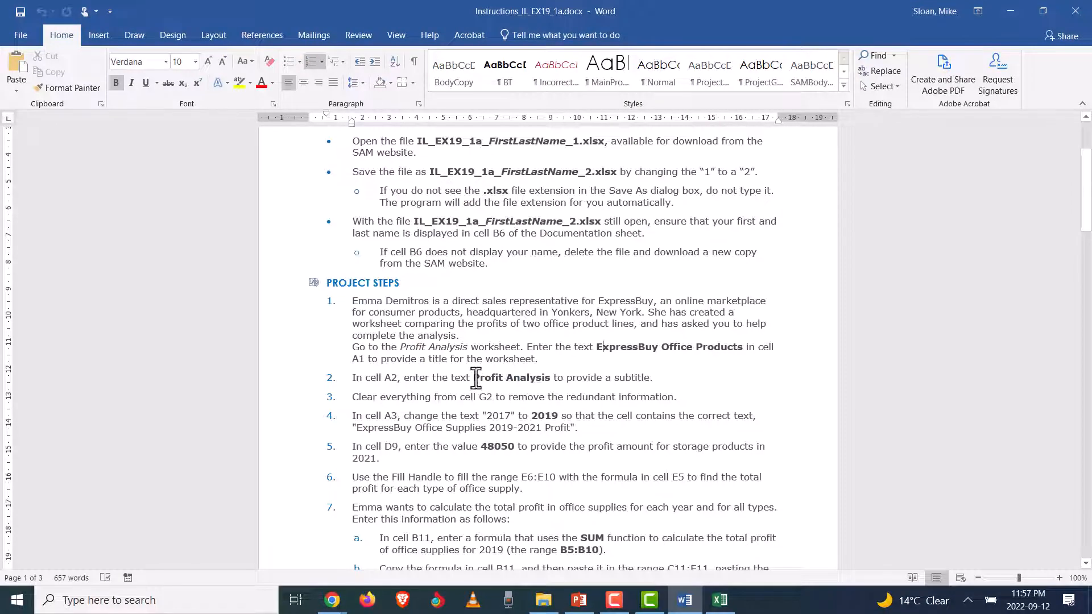
pyautogui.moveTo(473, 378); pyautogui.dragTo(545, 386)
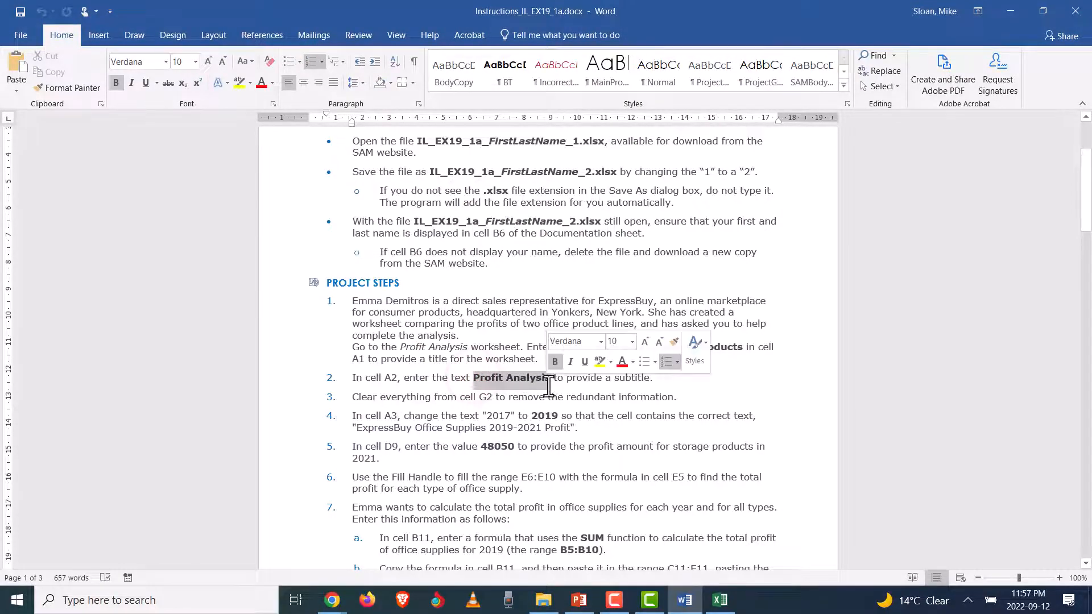
pyautogui.hotkey('ctrl', 'c')
pyautogui.hotkey('alt', 'Tab')
pyautogui.click(86, 181)
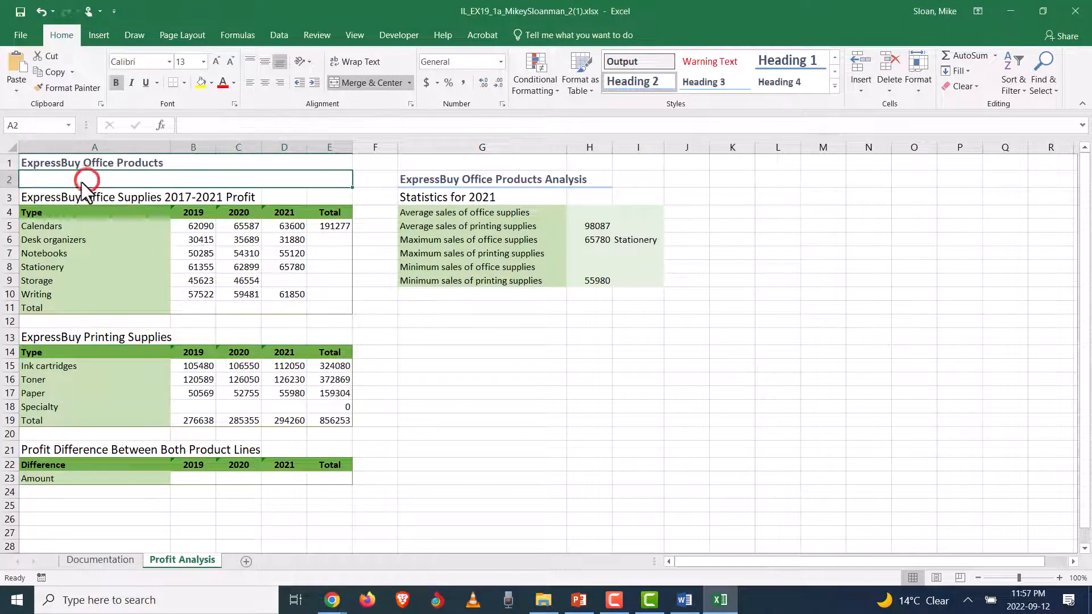
pyautogui.write('Profit Analysis')
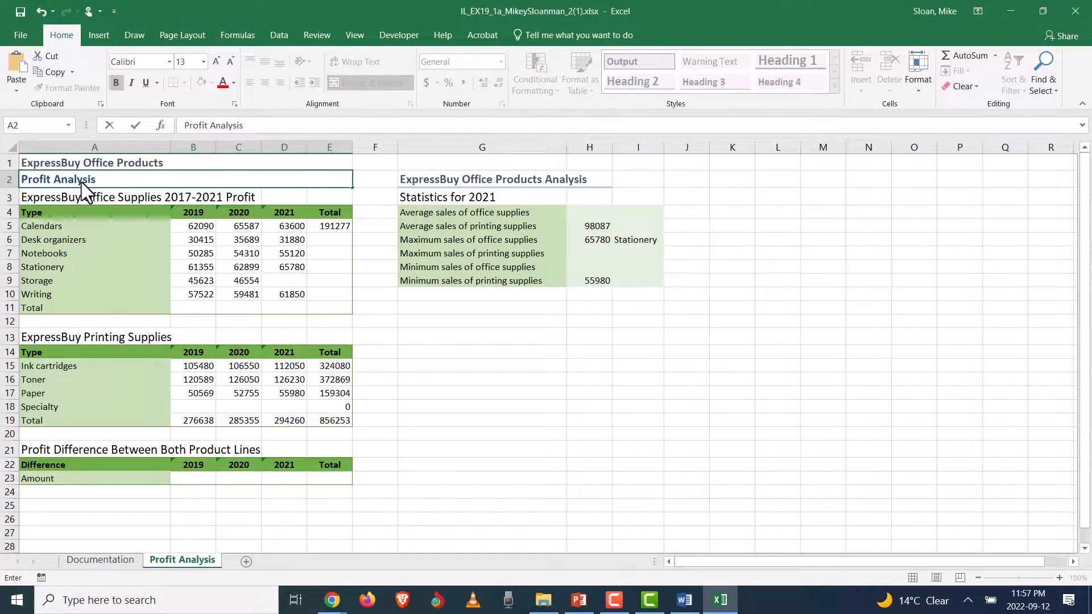
pyautogui.press('Return')
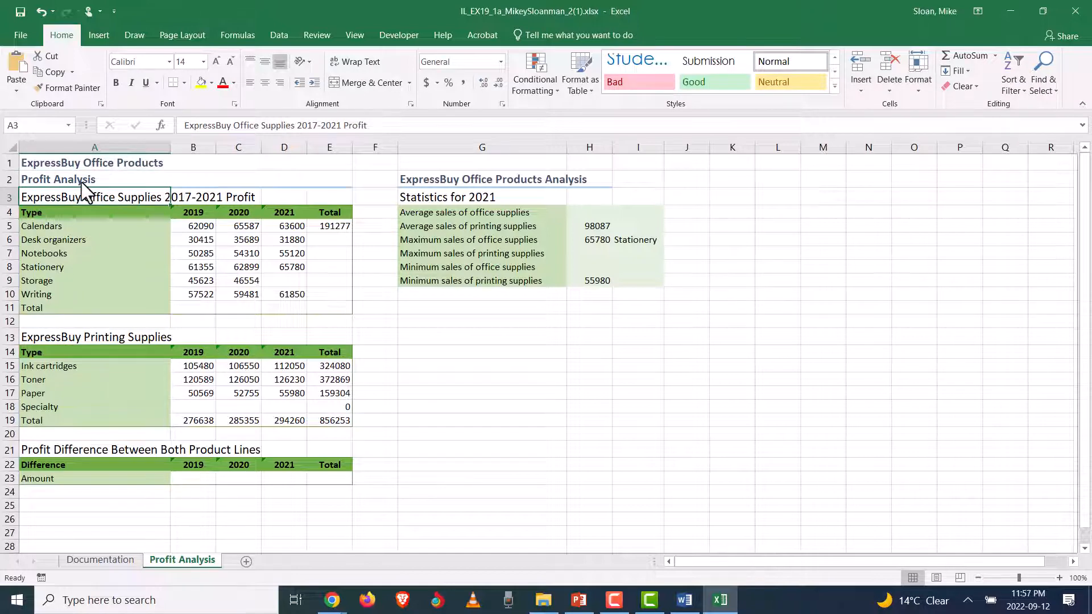
# Check project step 3 in the Word instructions, then delete the contents of cell G2 in Excel.
pyautogui.hotkey('alt', 'Tab')
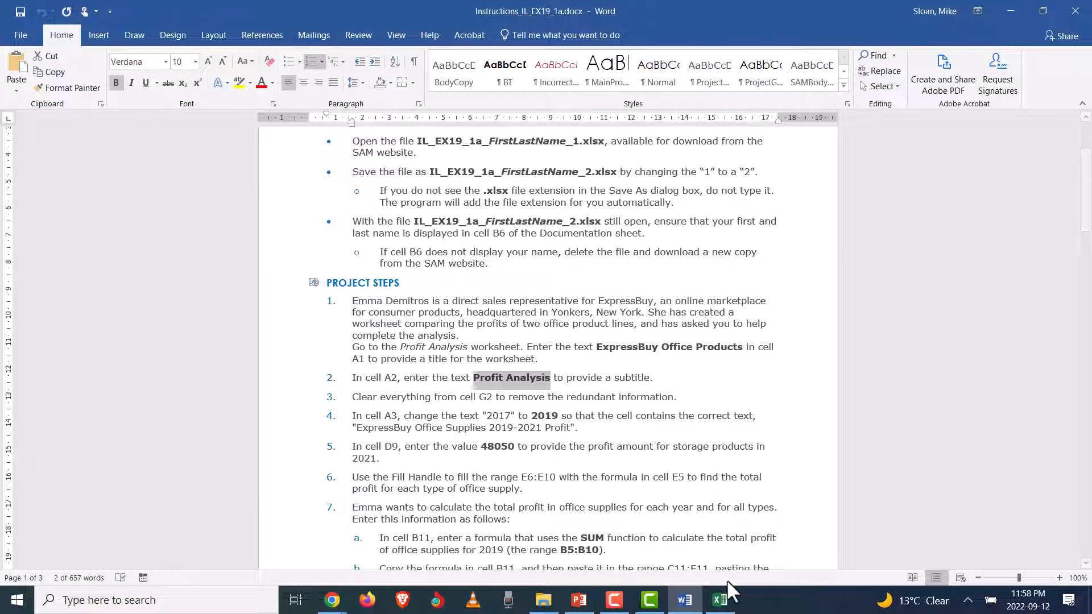
pyautogui.click(720, 599)
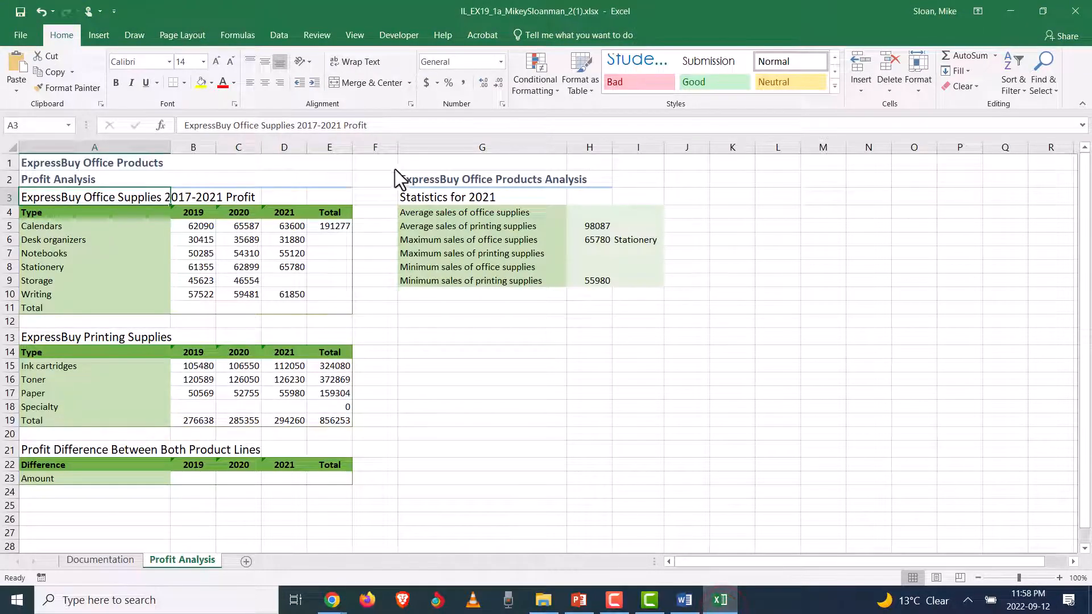
pyautogui.click(429, 181)
pyautogui.click(516, 407)
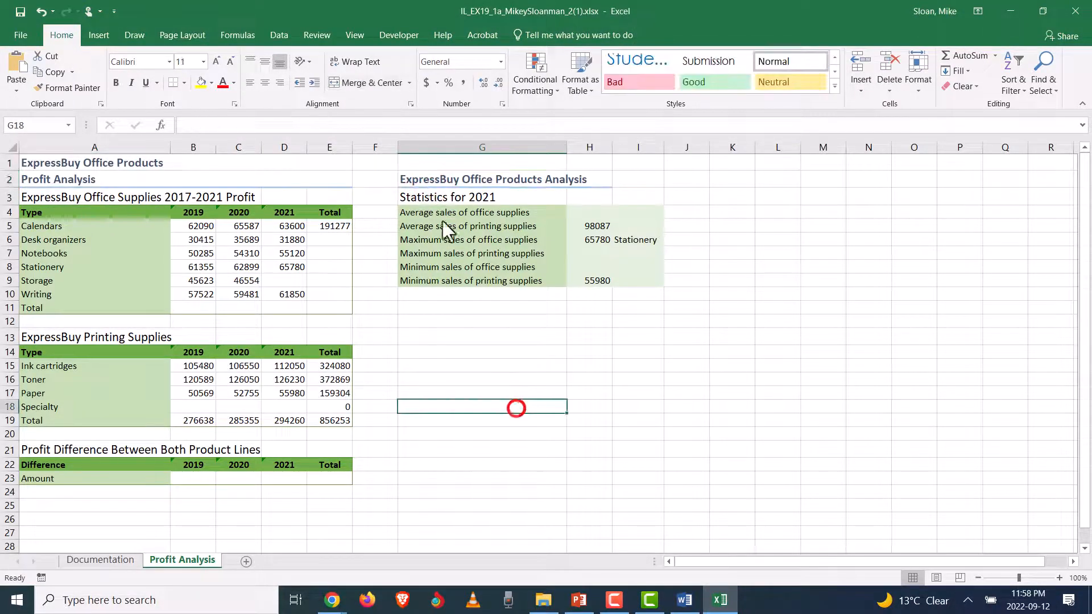
pyautogui.click(440, 183)
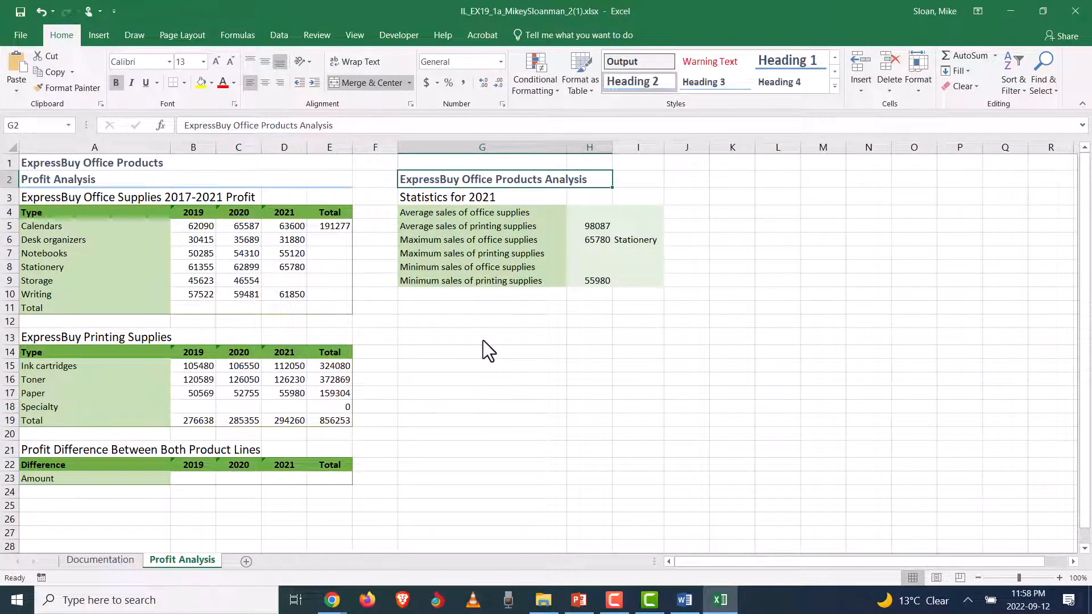
pyautogui.press('Delete')
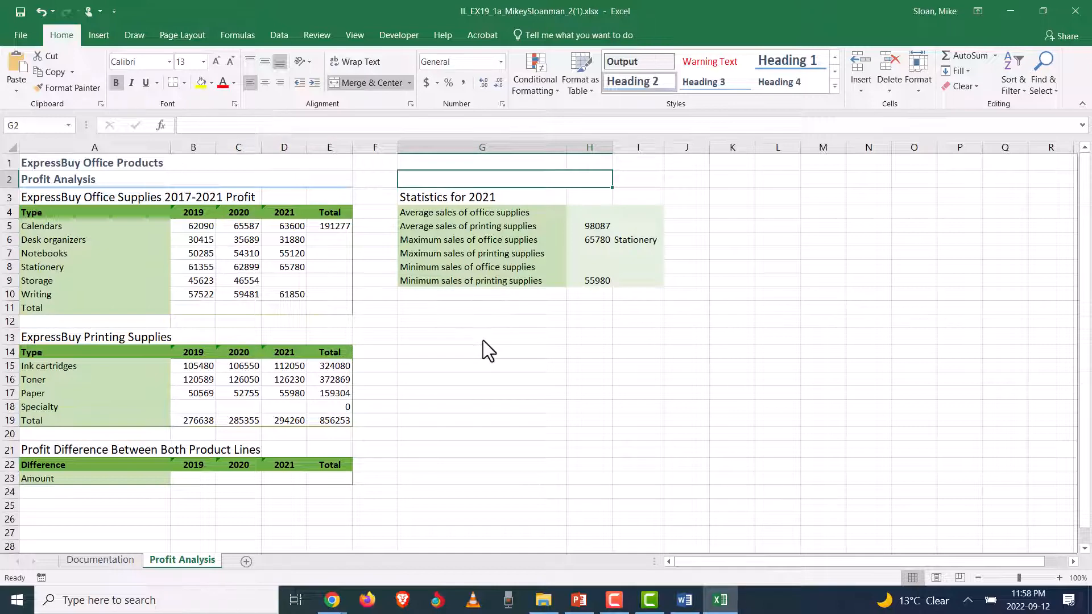
# Compare the formatting of emptied cell G2 with the cells below it in column G.
pyautogui.press('Down')
pyautogui.press('Down')
pyautogui.press('Down')
pyautogui.press('Down')
pyautogui.press('Down')
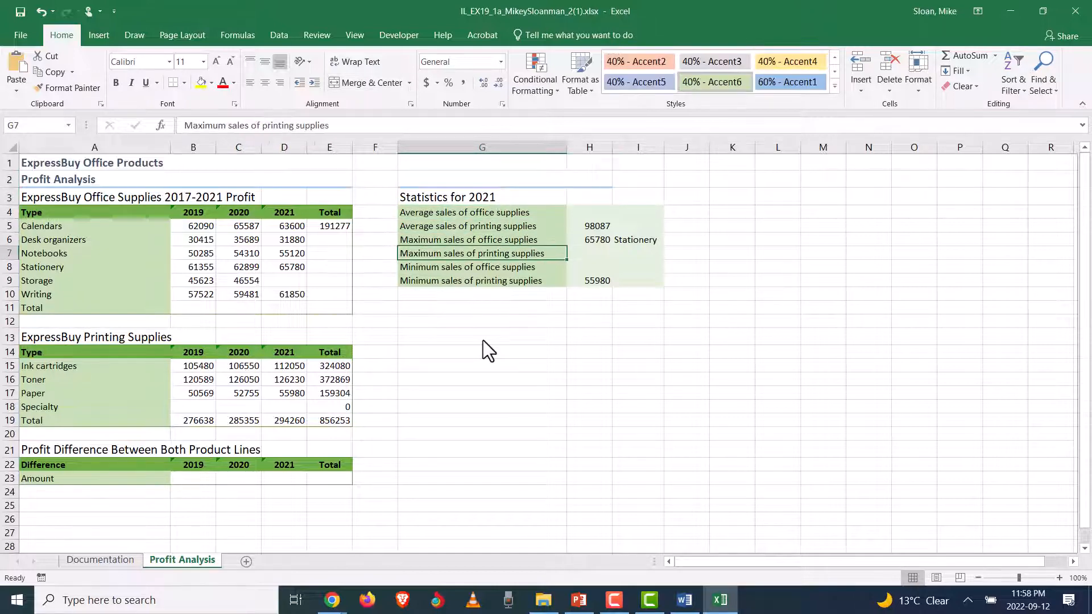
pyautogui.press('Up')
pyautogui.press('Up')
pyautogui.press('Up')
pyautogui.press('Up')
pyautogui.press('Up')
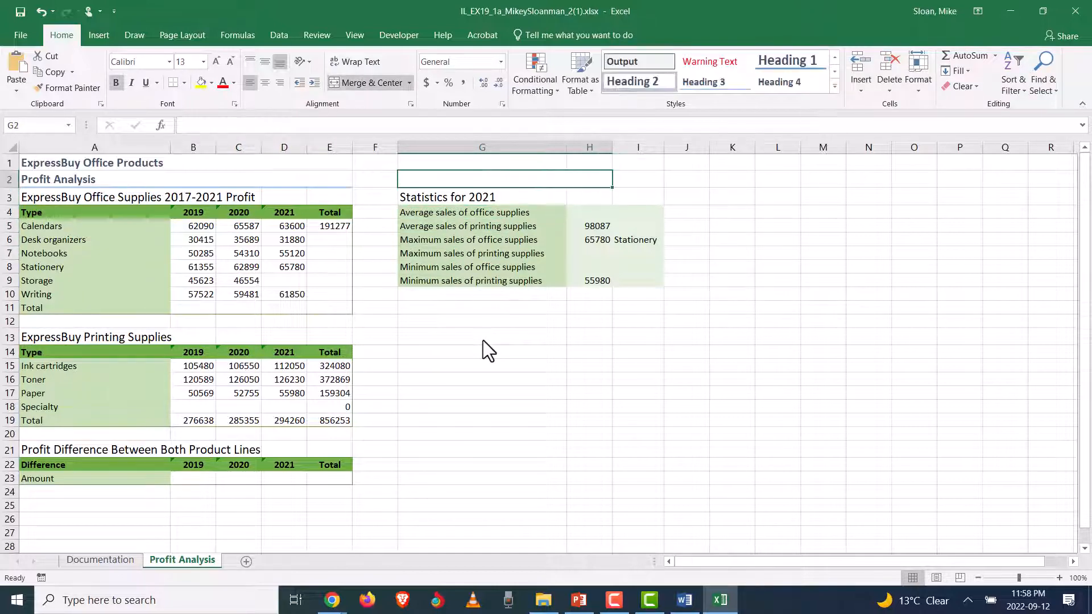
pyautogui.press('Down')
pyautogui.press('Up')
pyautogui.press('Down')
pyautogui.press('Up')
pyautogui.press('Down')
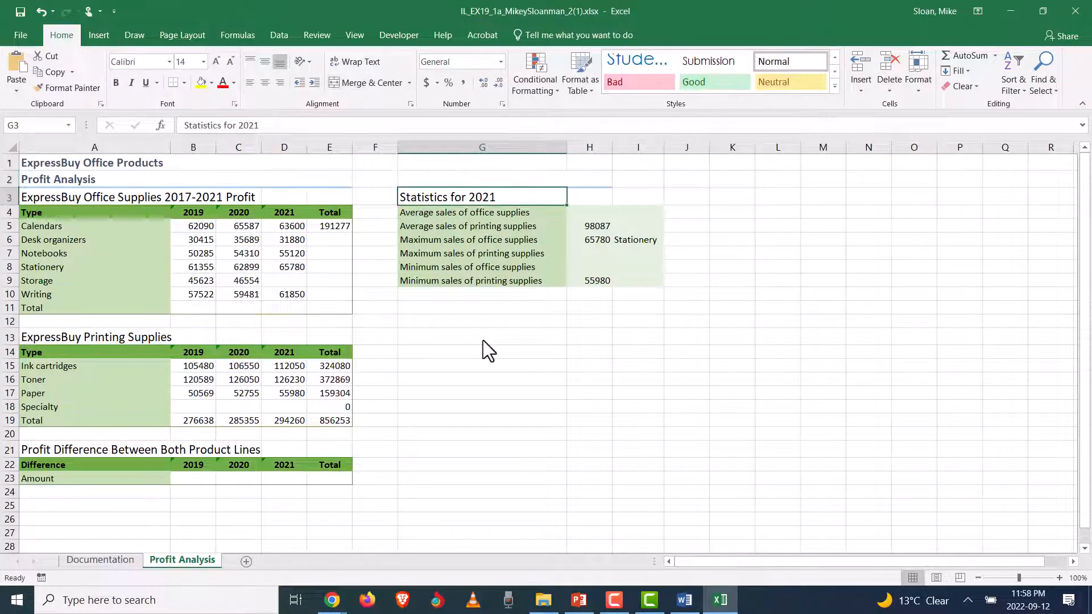
pyautogui.press('Up')
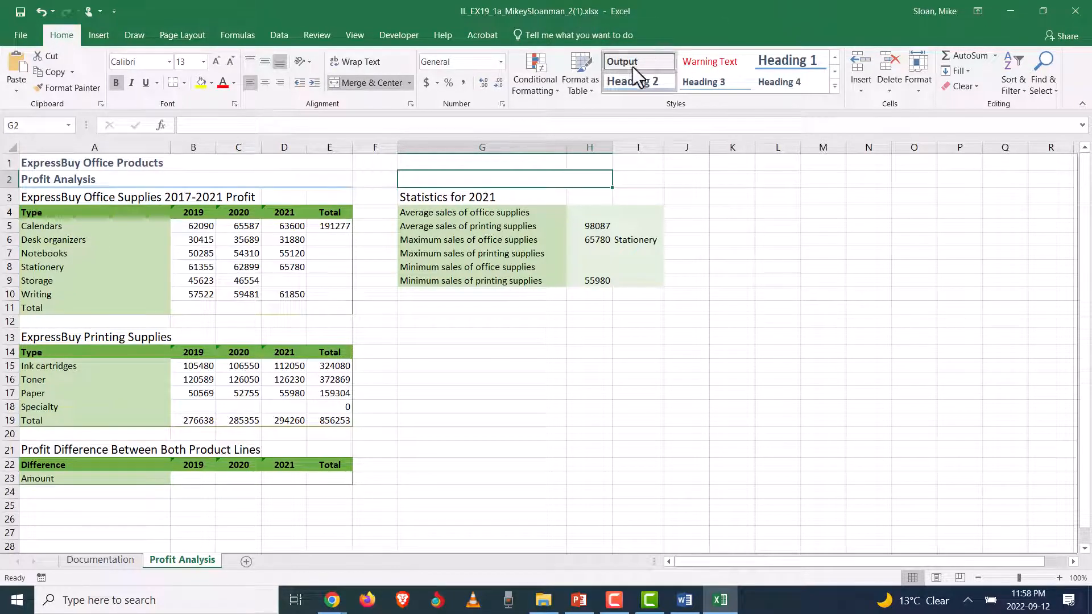
# Check the cell style applied to cell G2 and undo the deletion of its contents.
pyautogui.click(659, 79)
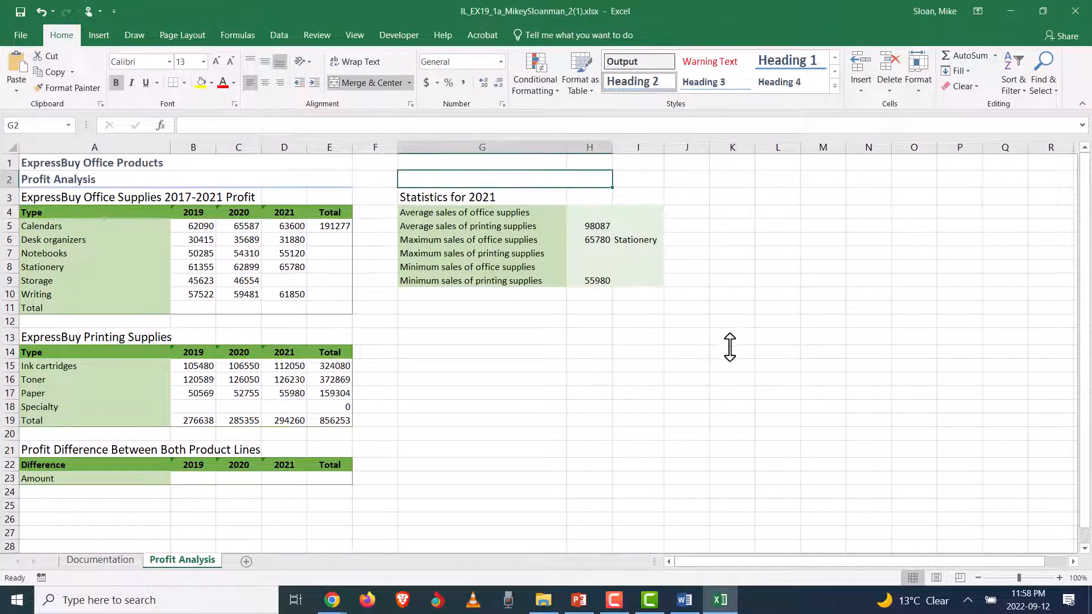
pyautogui.click(599, 396)
pyautogui.click(436, 179)
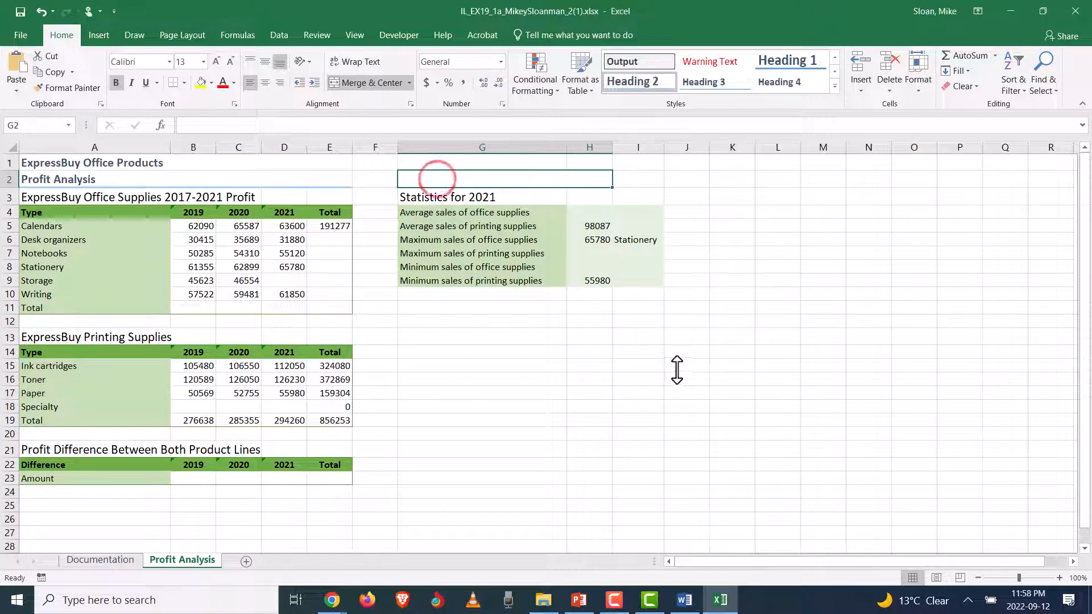
pyautogui.hotkey('ctrl', 'z')
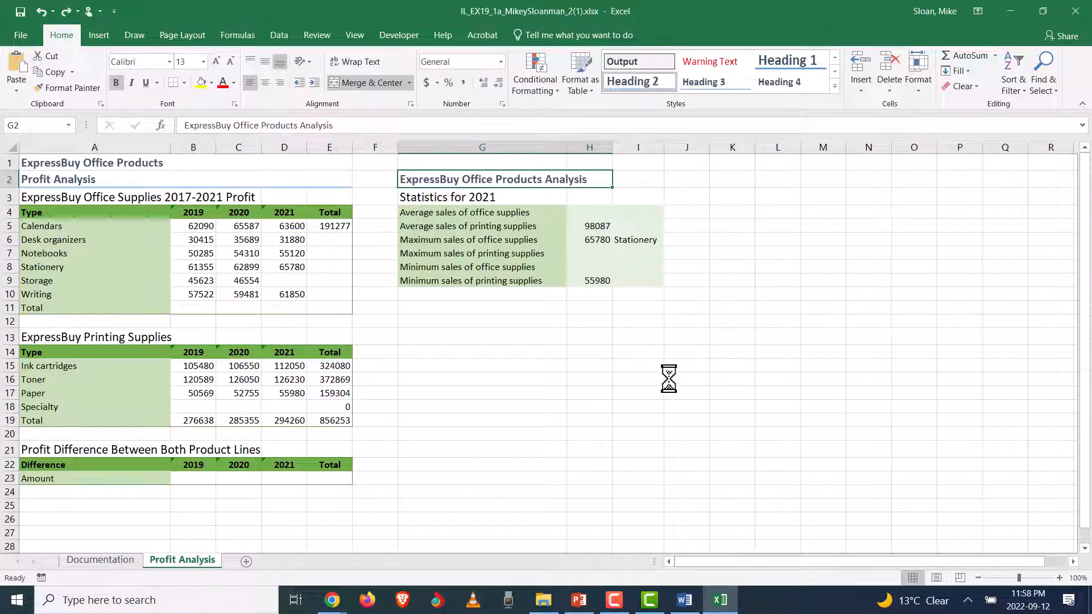
# Try clearing only the formats from cell G2, and undo that change.
pyautogui.click(978, 89)
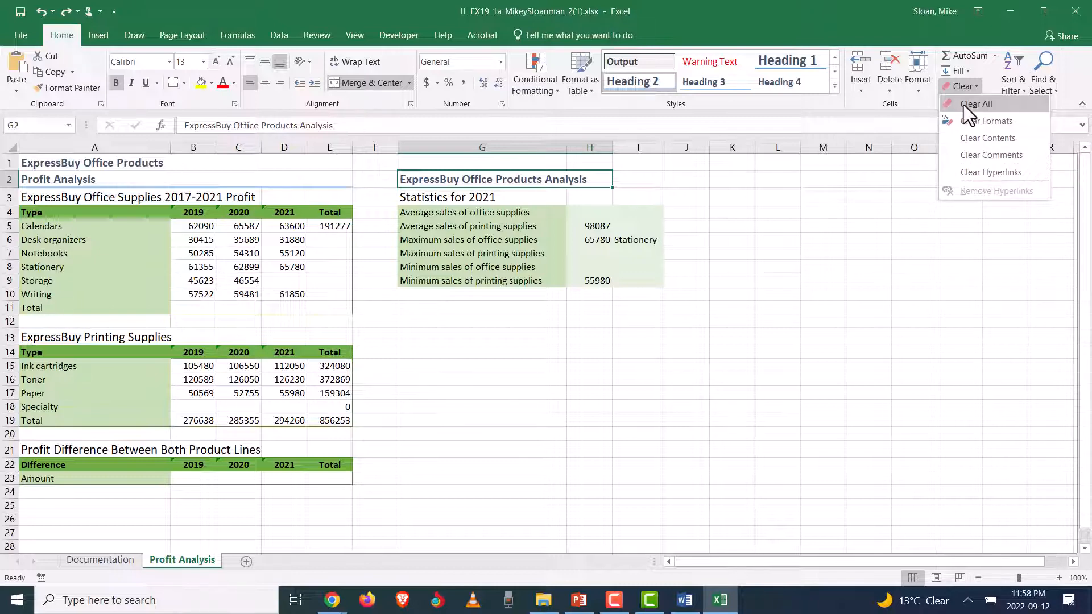
pyautogui.click(961, 125)
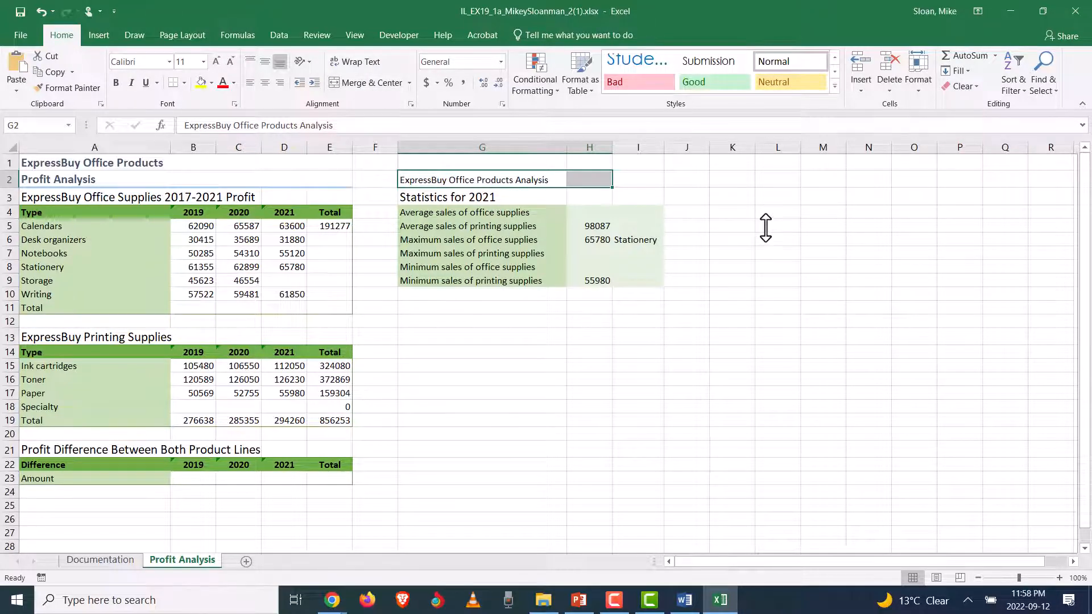
pyautogui.hotkey('ctrl', 'z')
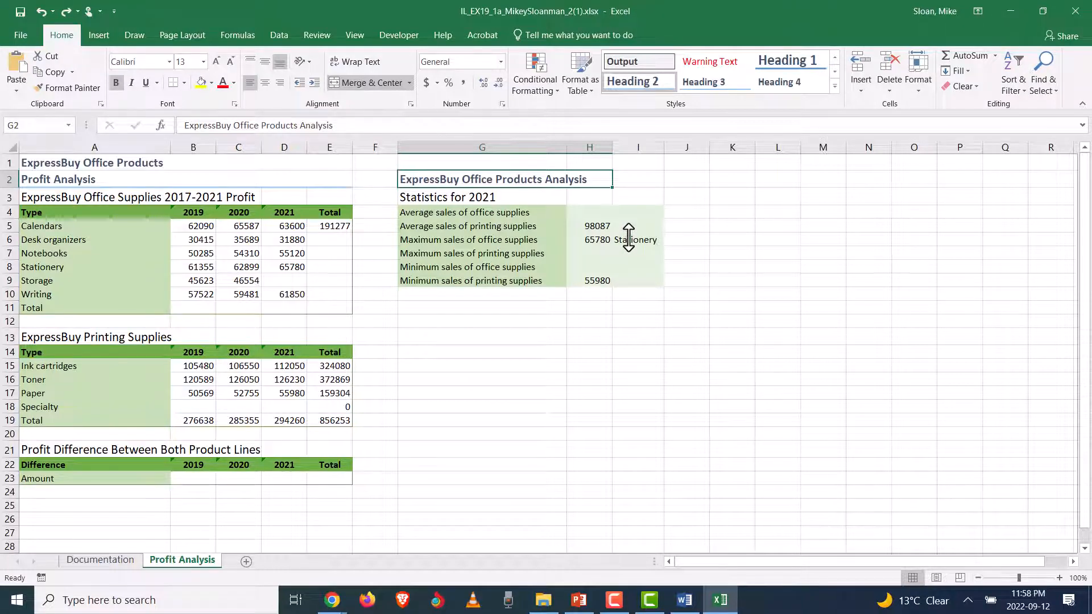
# Clear everything from merged cell G2, including its contents and formats, with Clear All.
pyautogui.click(517, 408)
pyautogui.click(459, 181)
pyautogui.click(977, 87)
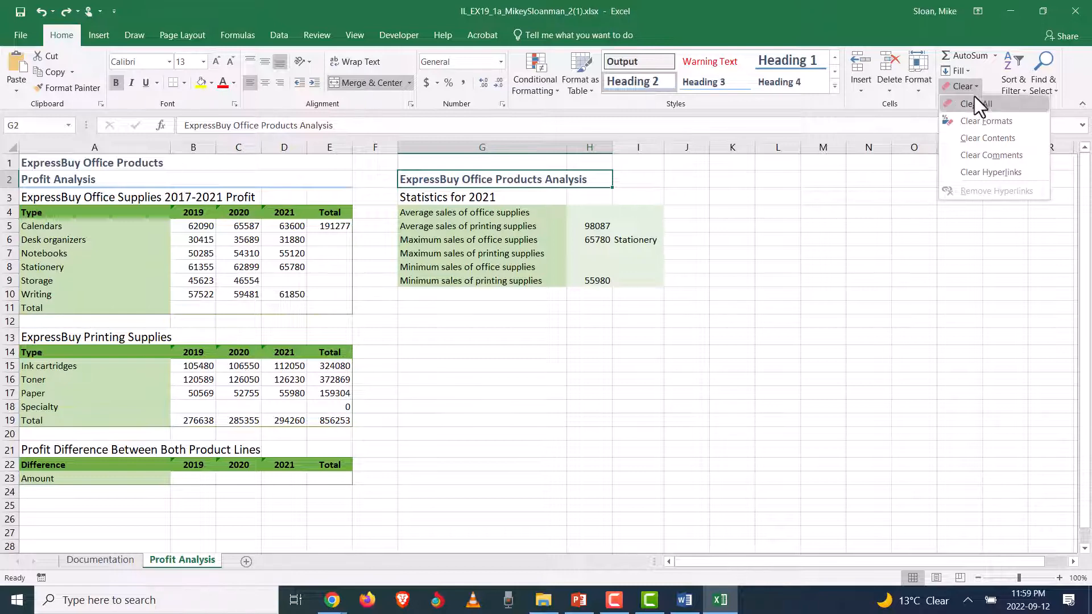
pyautogui.click(972, 108)
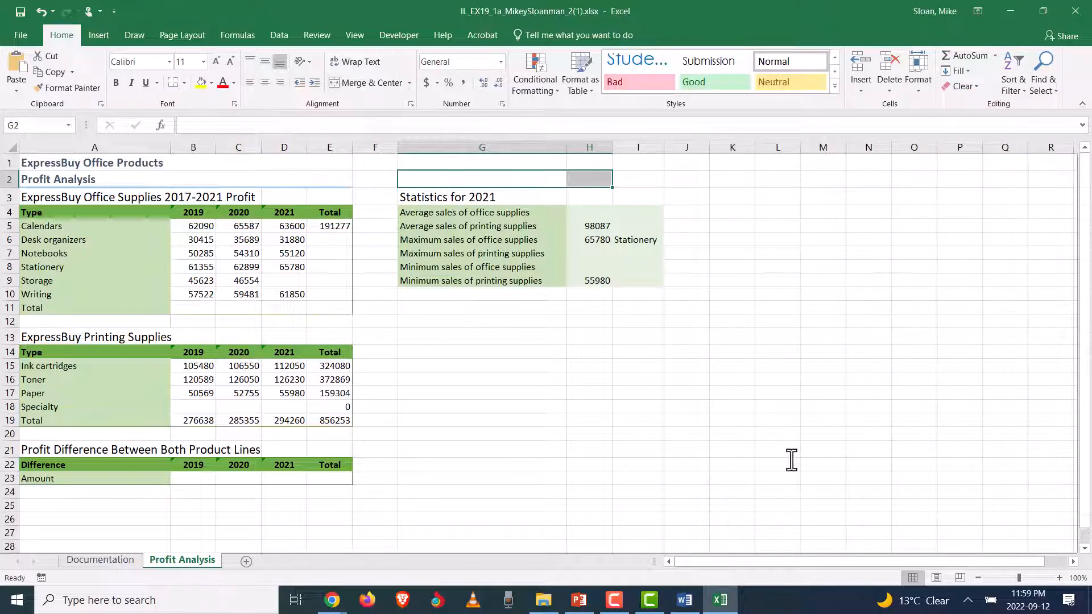
# Read project step 4 in the Word instructions, highlighting the text 2017, and return to the Excel workbook.
pyautogui.hotkey('alt', 'Tab')
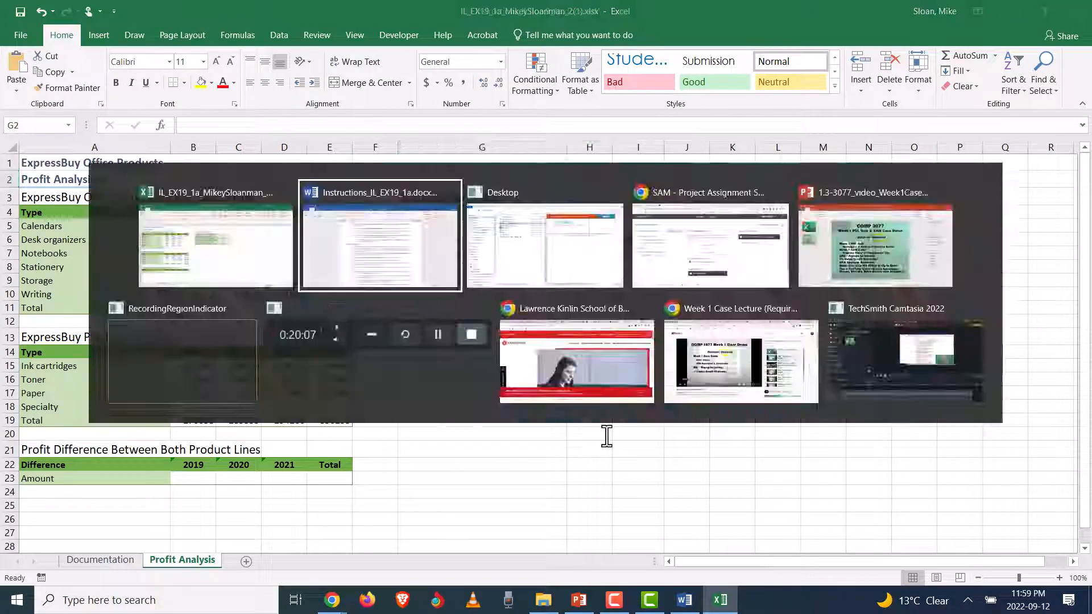
pyautogui.click(427, 397)
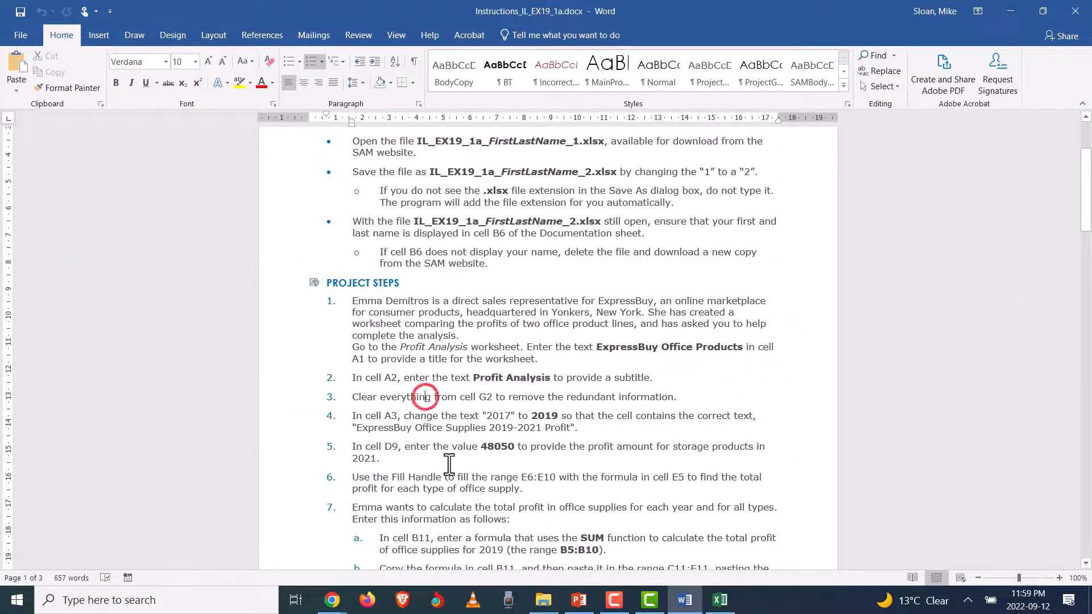
pyautogui.doubleClick(499, 416)
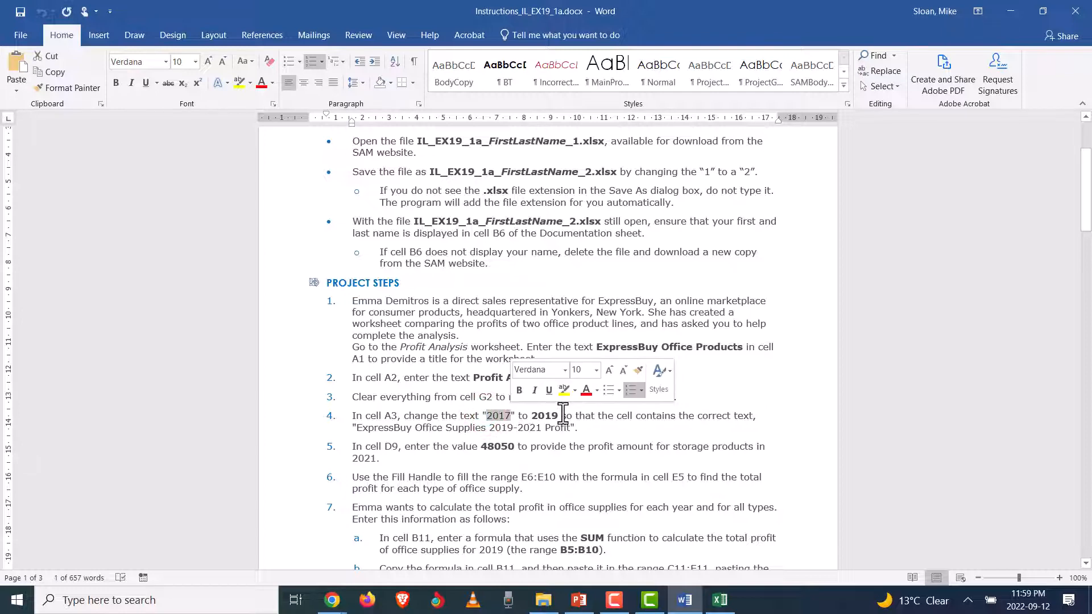
pyautogui.hotkey('alt', 'Tab')
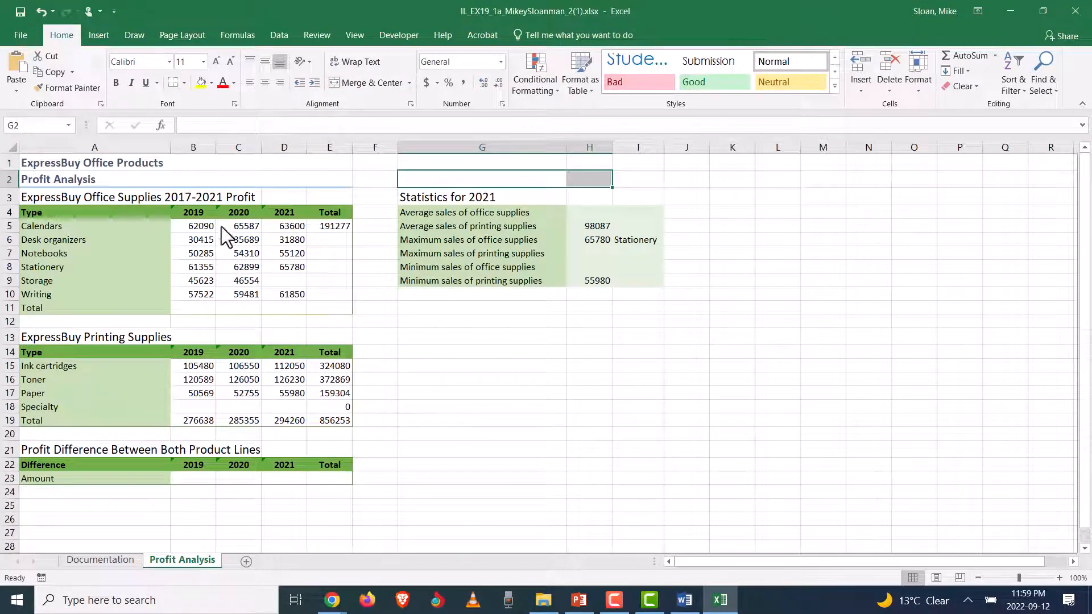
# Examine cells A3, B3 and C3 to find which one holds the ExpressBuy Office Supplies heading text.
pyautogui.click(121, 197)
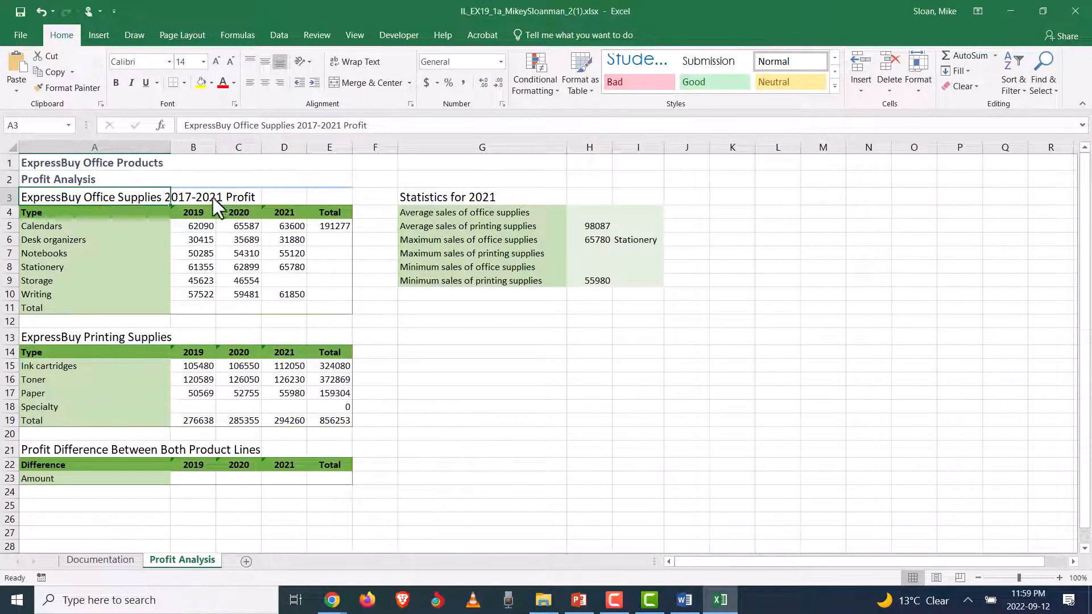
pyautogui.click(193, 196)
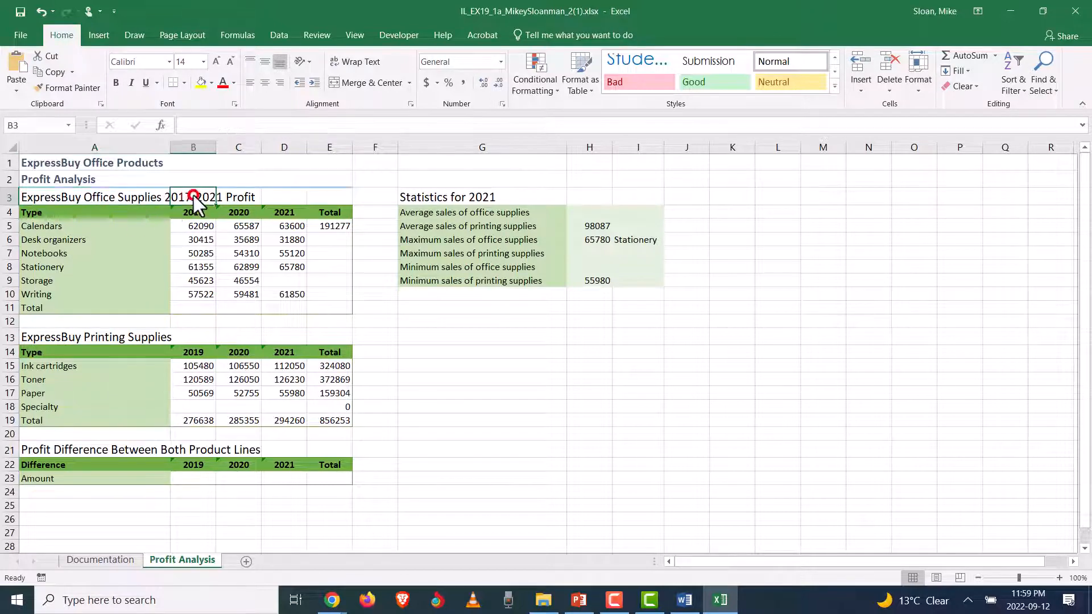
pyautogui.click(234, 199)
pyautogui.click(191, 198)
pyautogui.click(241, 203)
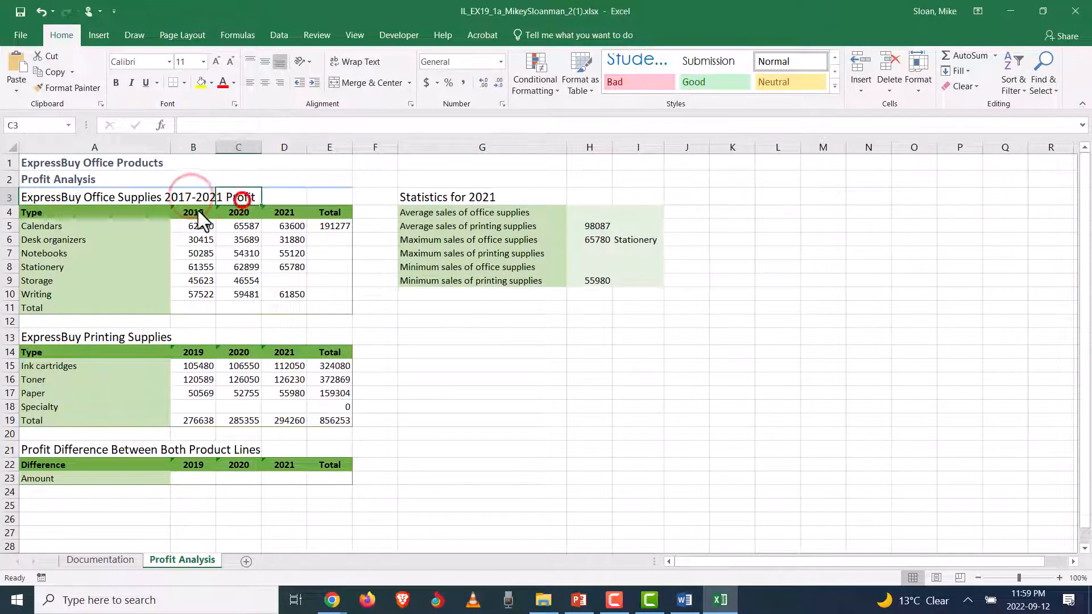
pyautogui.click(193, 209)
pyautogui.click(91, 199)
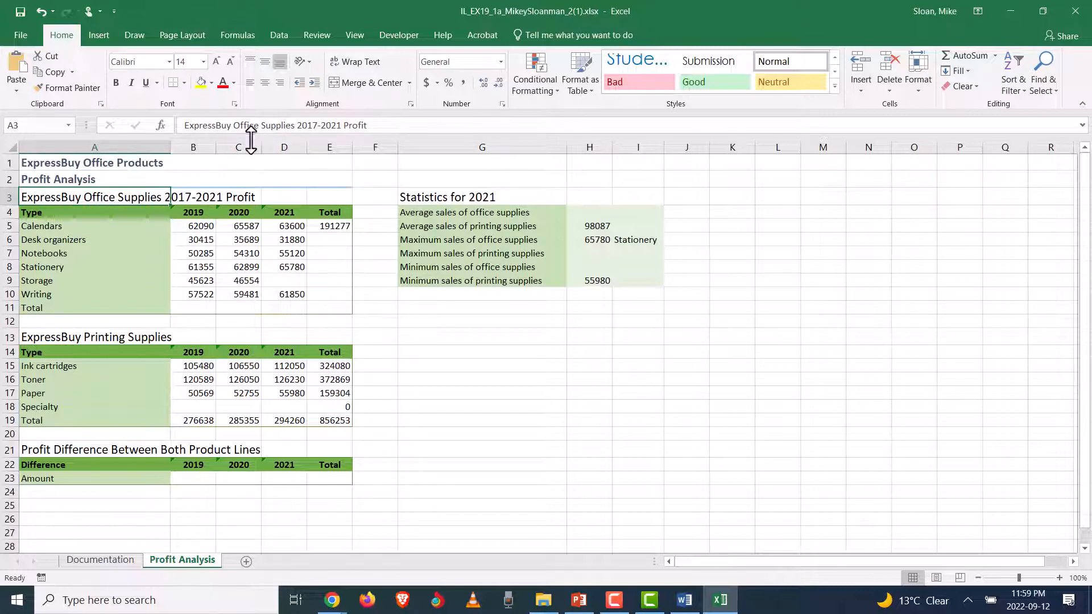
pyautogui.click(187, 198)
pyautogui.click(233, 199)
# Edit the heading in cell A3 so that it reads ExpressBuy Office Supplies 2019-2021 Profit.
pyautogui.click(145, 199)
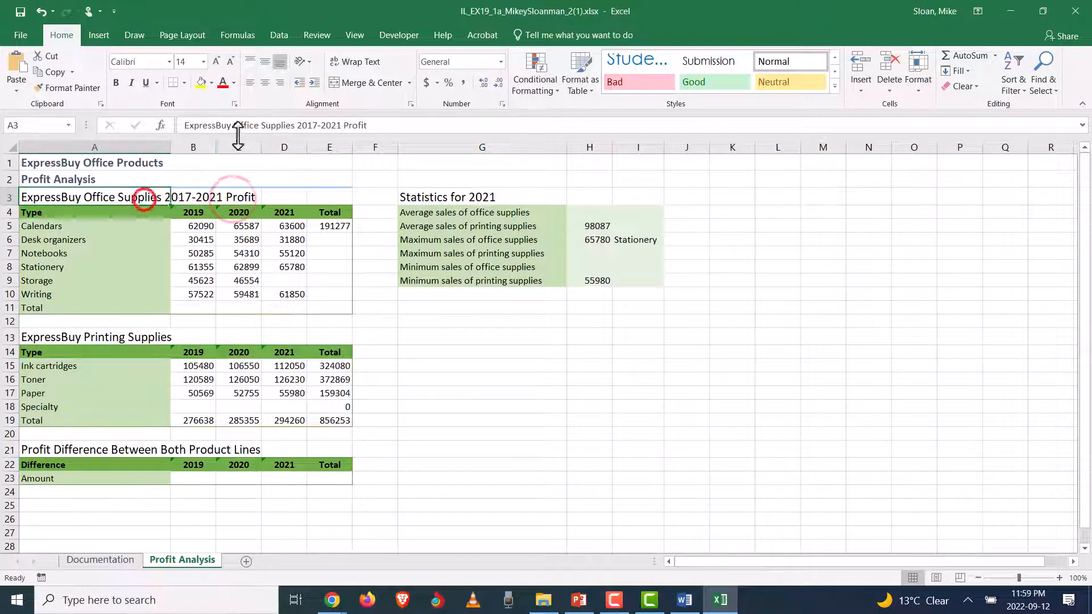
pyautogui.click(316, 126)
pyautogui.press('BackSpace')
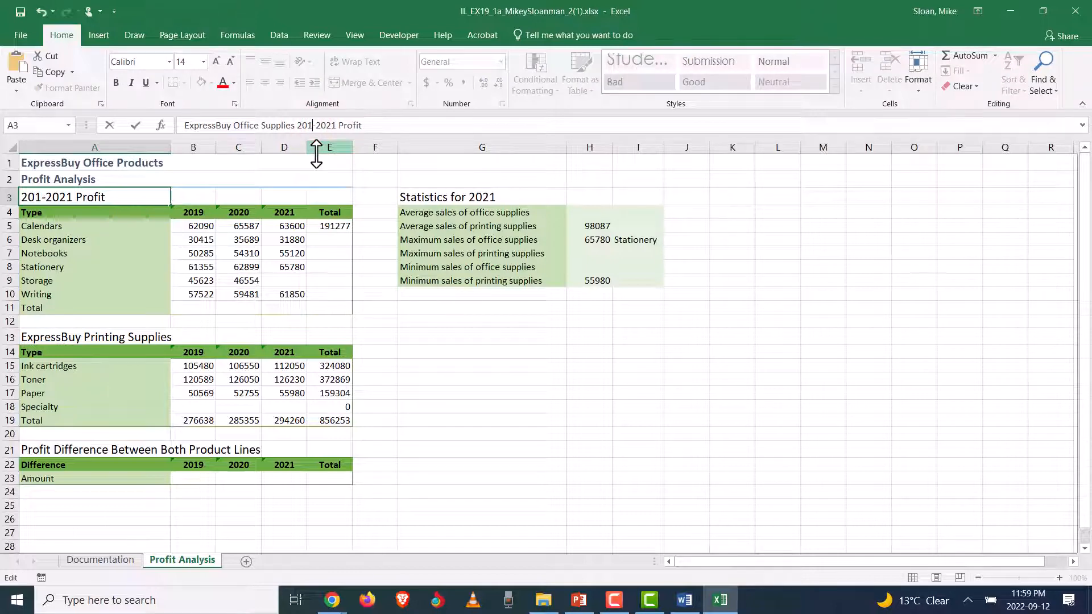
pyautogui.write('9')
pyautogui.press('Return')
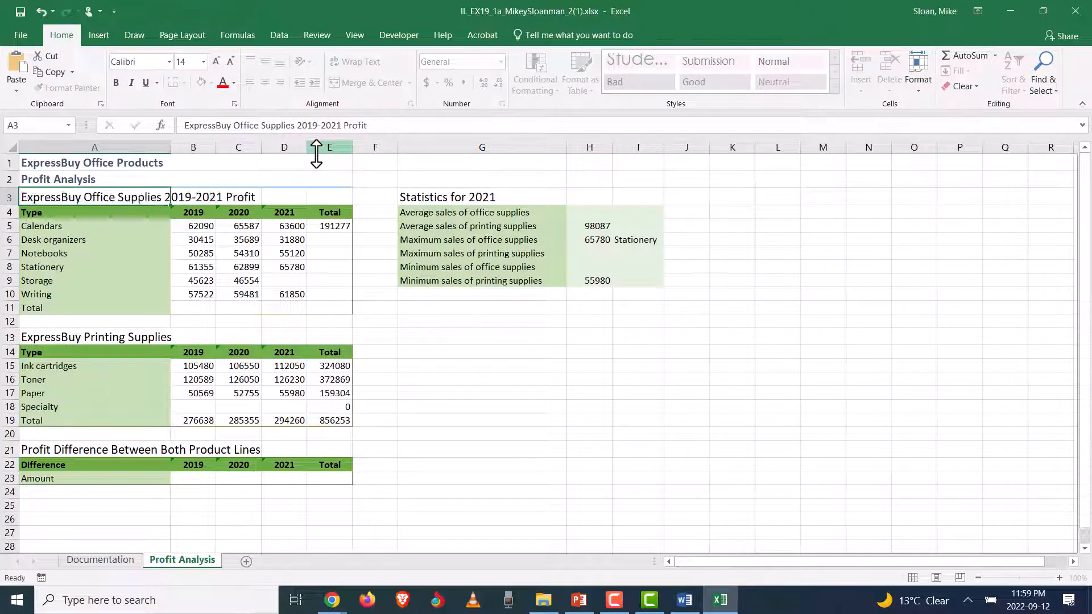
# Read project step 5 in the Word instructions and return to the Excel workbook.
pyautogui.hotkey('alt', 'Tab')
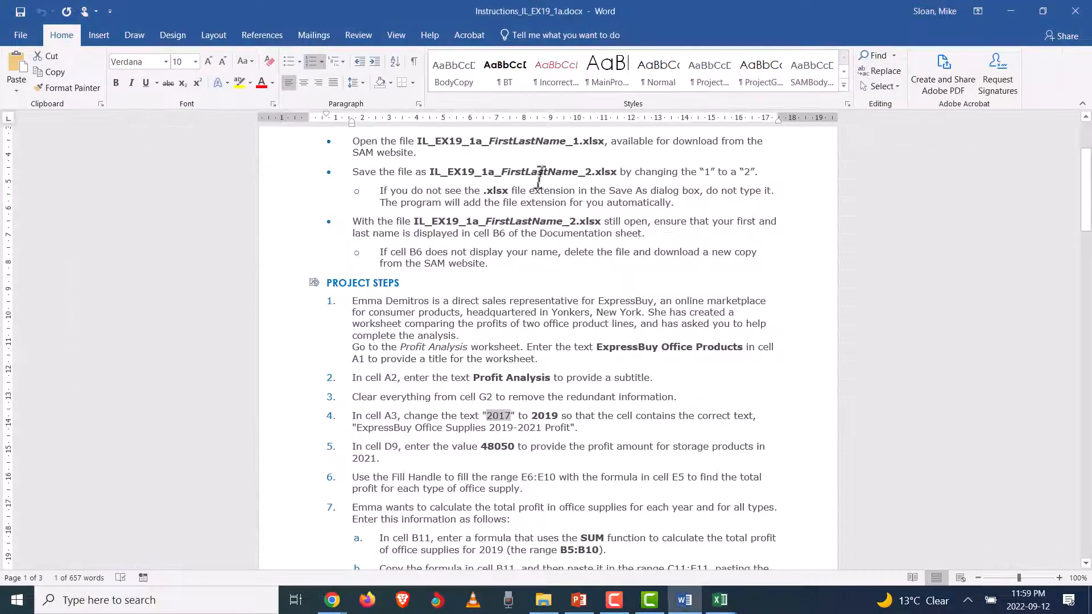
pyautogui.scroll(-3, 527, 401)
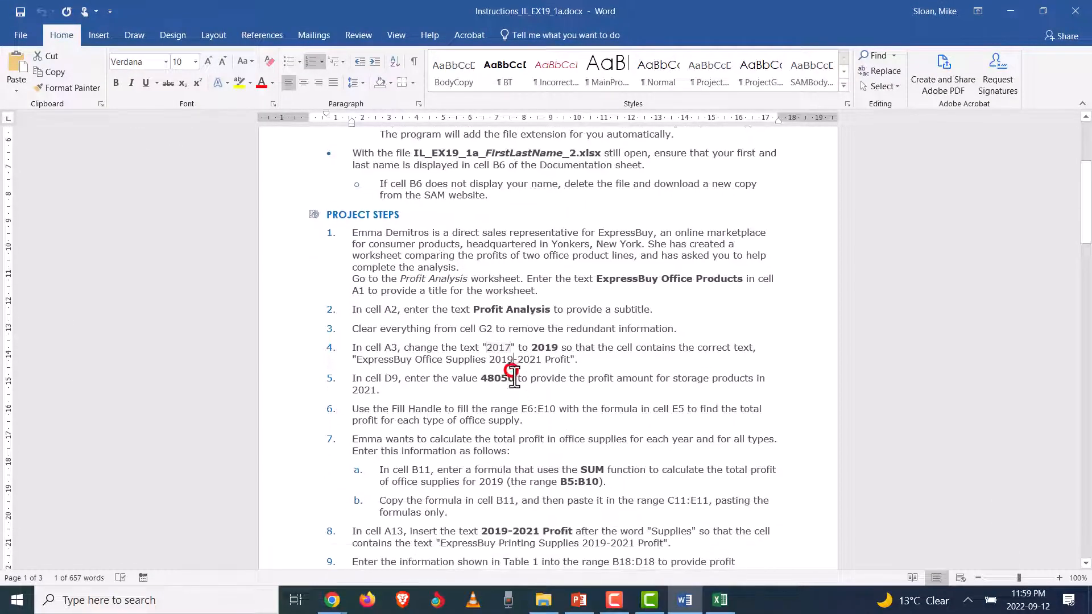
pyautogui.click(514, 360)
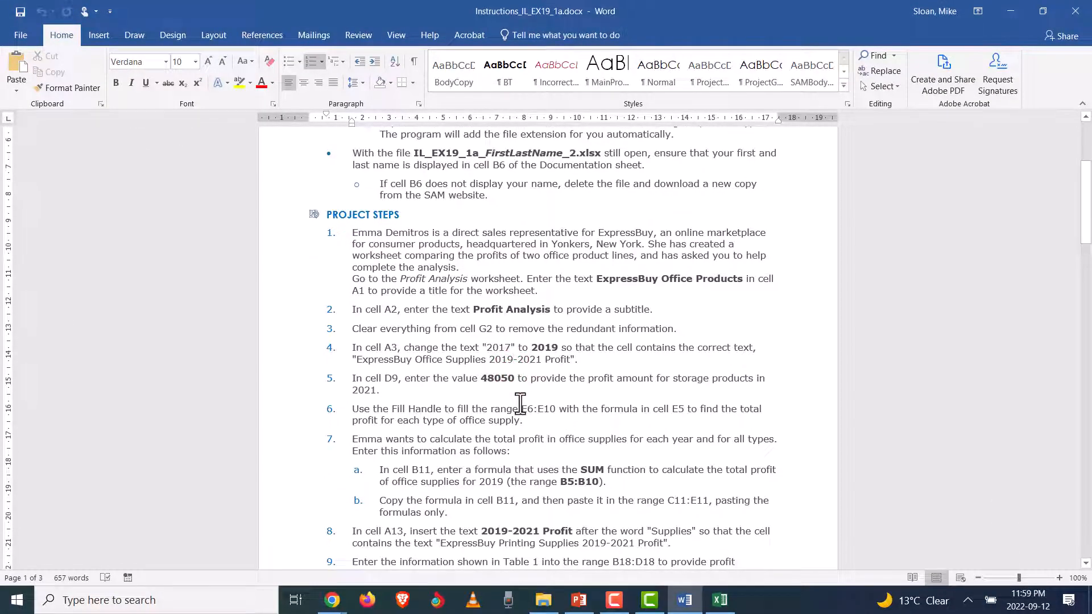
pyautogui.hotkey('alt', 'Tab')
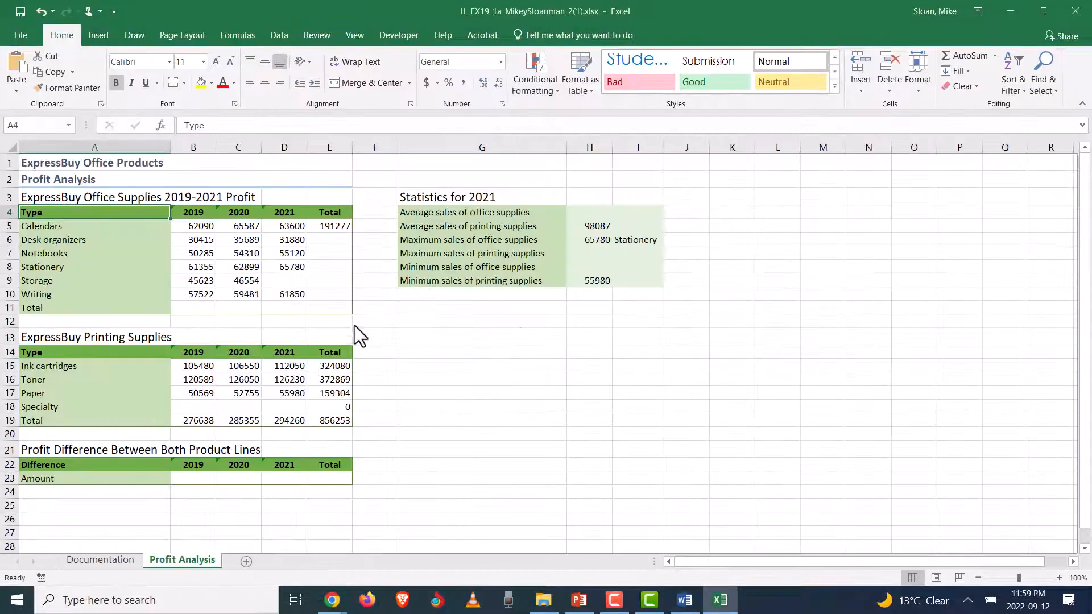
# Enter 48050 in cell D9 as the 2021 profit for Storage.
pyautogui.click(289, 280)
pyautogui.write('4805')
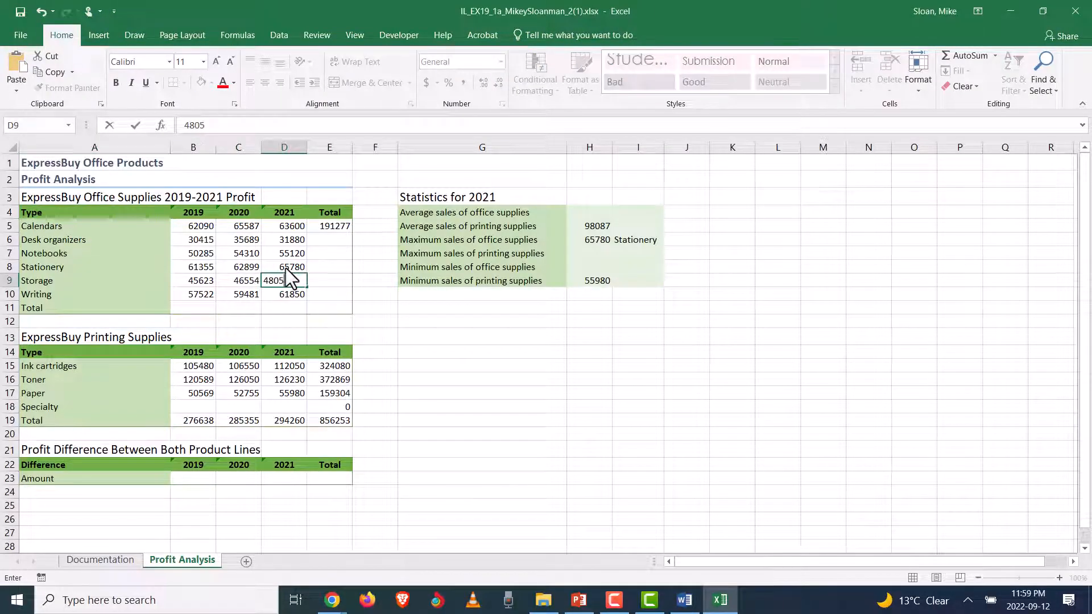
pyautogui.write('0')
pyautogui.press('Return')
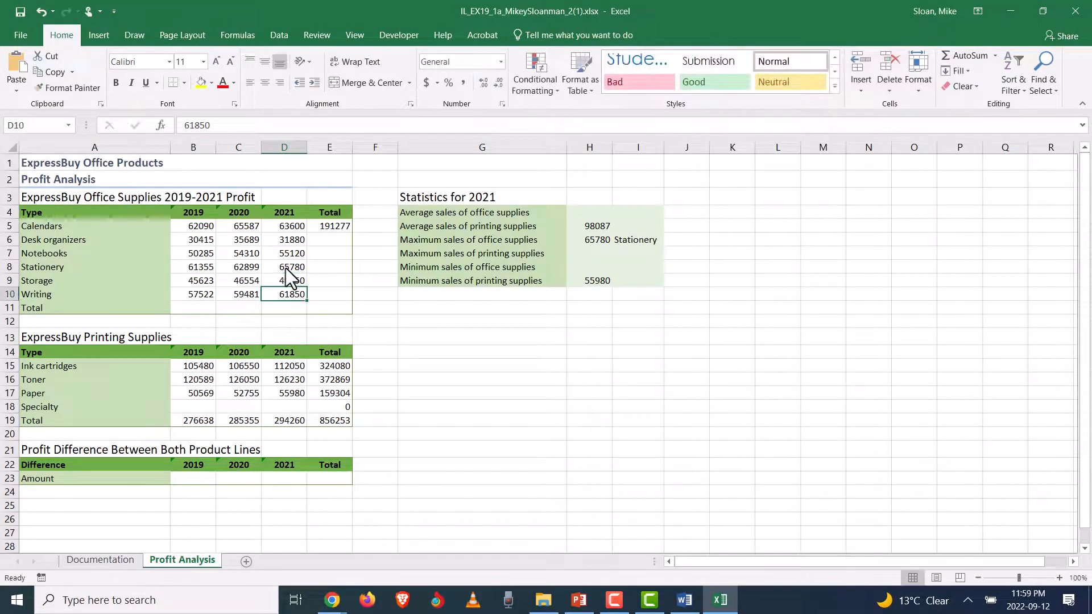
# Switch to the Word instructions to read project step 6, and return to the Excel workbook.
pyautogui.hotkey('alt', 'Tab')
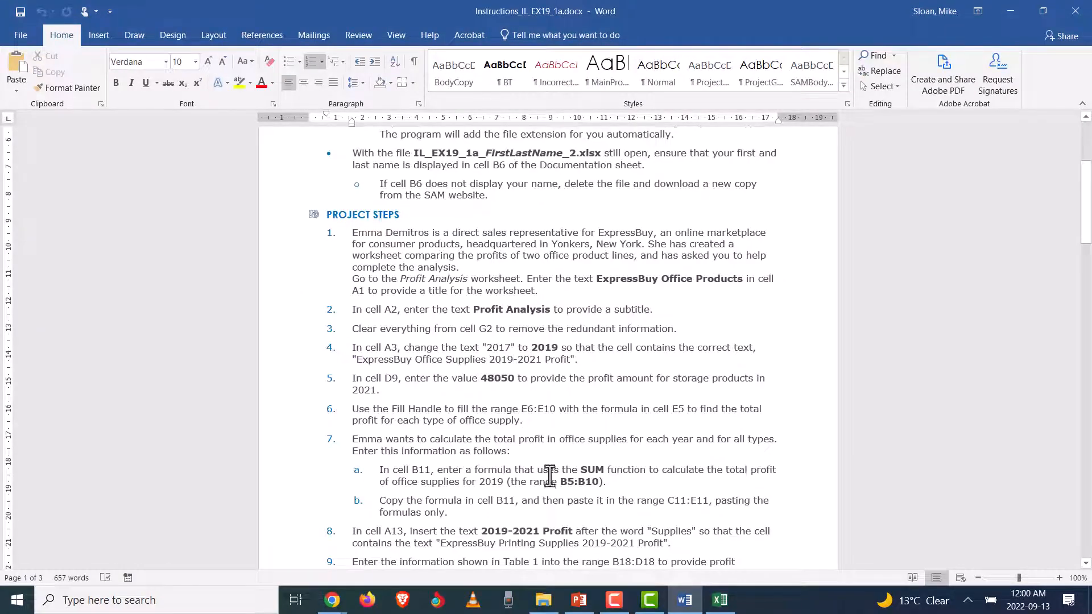
pyautogui.click(541, 428)
pyautogui.scroll(-3, 541, 427)
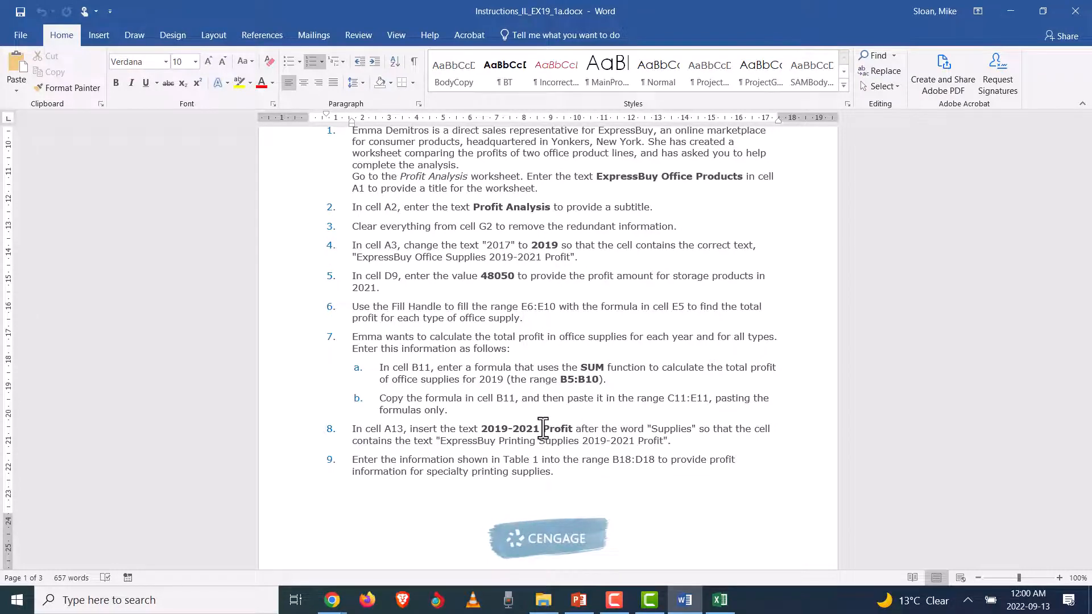
pyautogui.hotkey('alt', 'Tab')
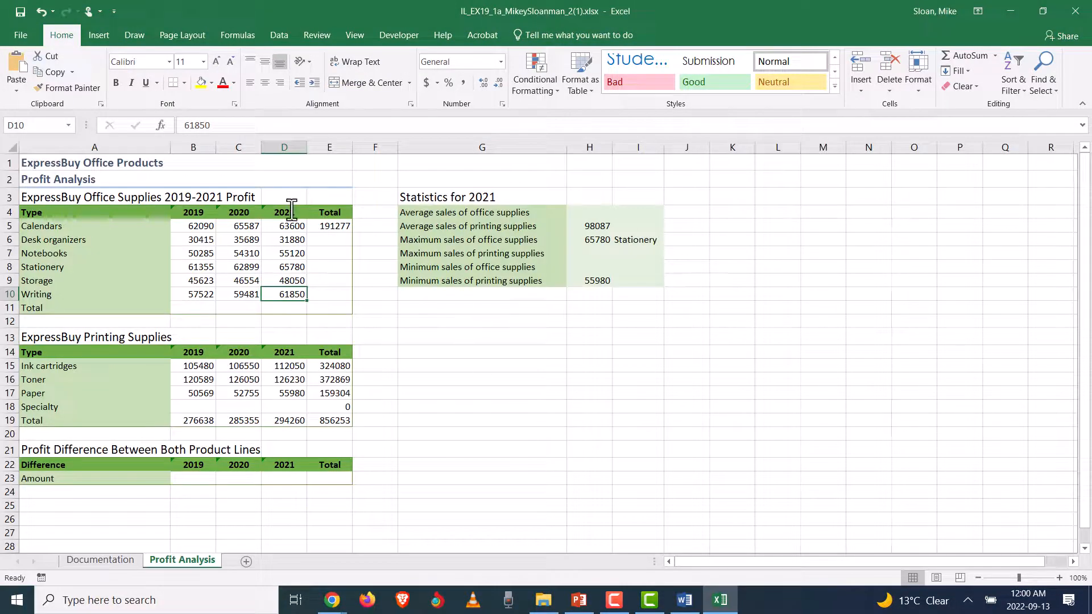
# Try the arithmetic formulas =7*8 and =2+2+2 in cell E5, one replacing the other.
pyautogui.click(317, 229)
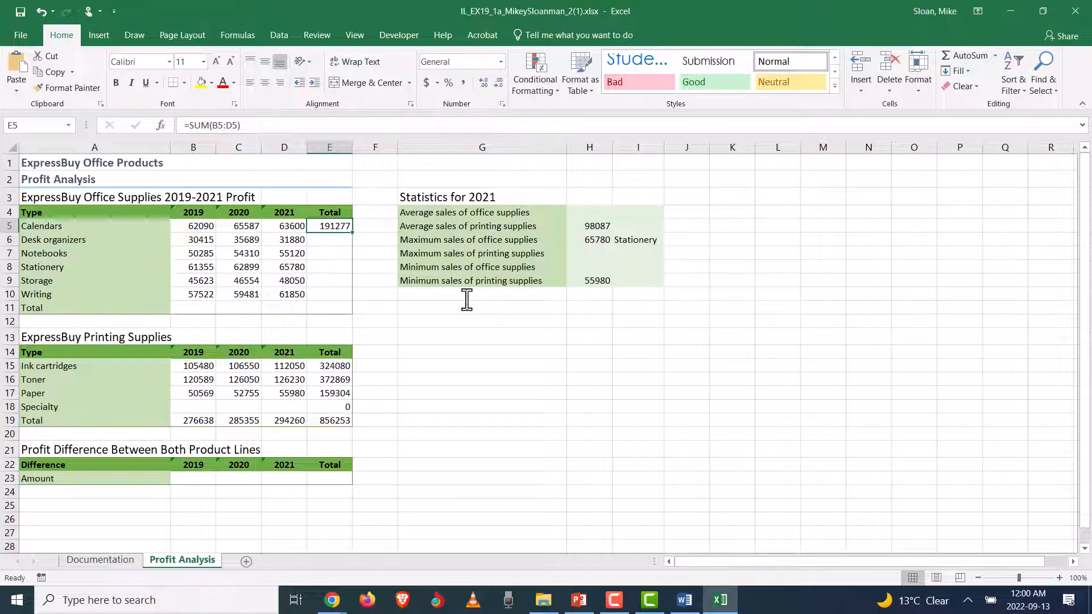
pyautogui.write('=')
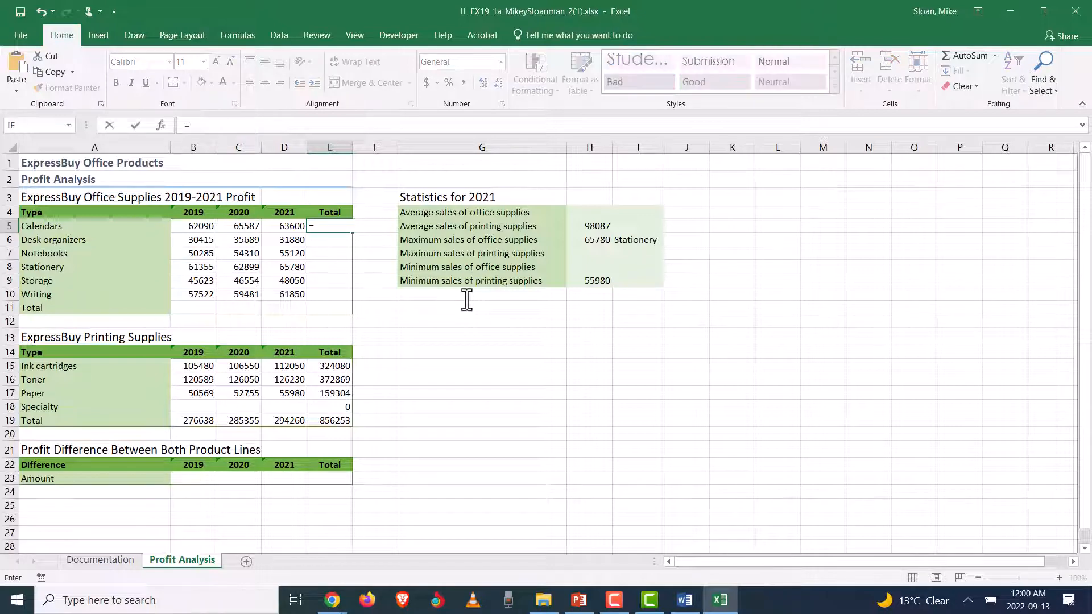
pyautogui.write('7*8')
pyautogui.hotkey('ctrl', 'Return')
pyautogui.write('=2+2+2')
pyautogui.hotkey('ctrl', 'Return')
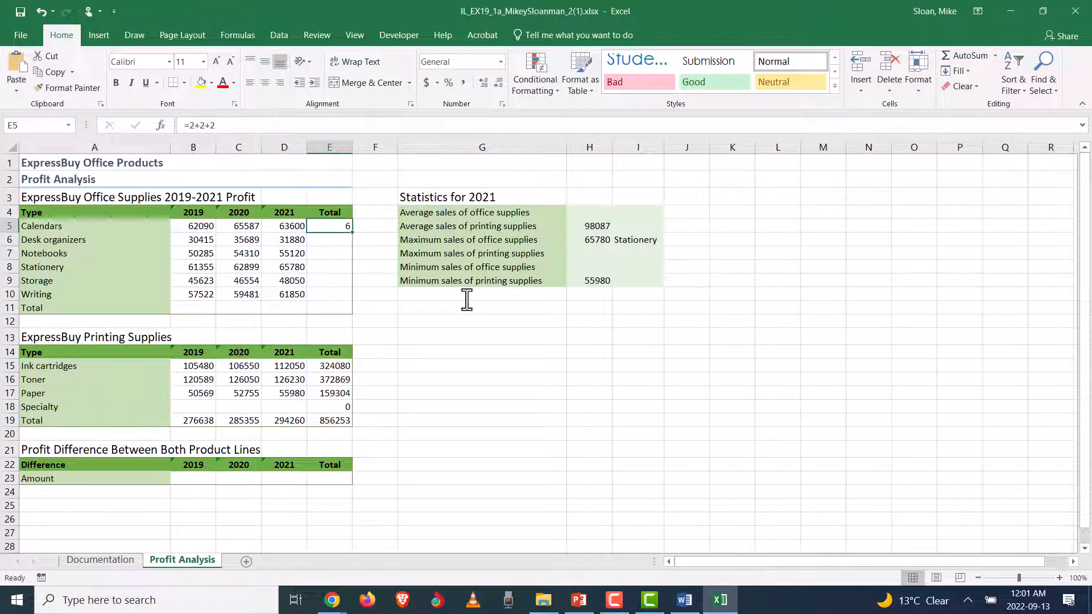
# Start a new formula in cell E5 that references cell B5, the 2019 Calendars profit.
pyautogui.write('+')
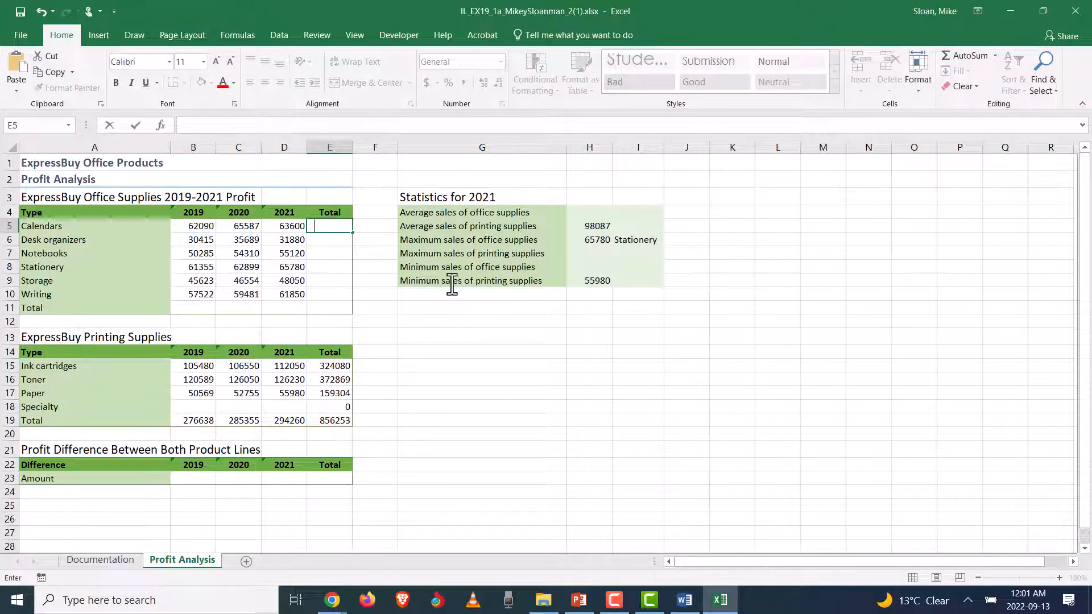
pyautogui.press('BackSpace')
pyautogui.write('=')
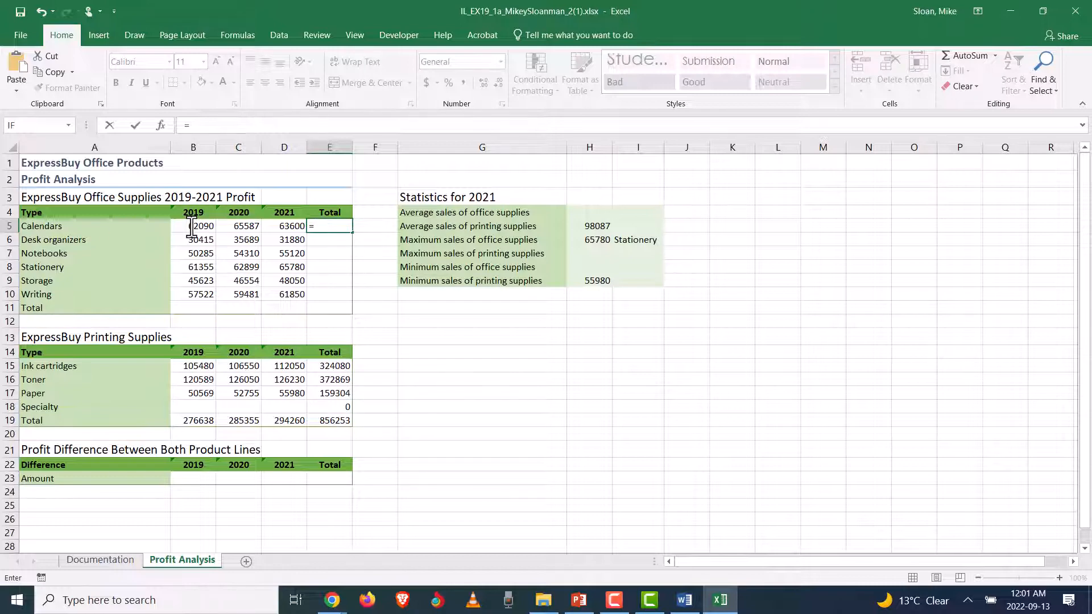
pyautogui.click(193, 227)
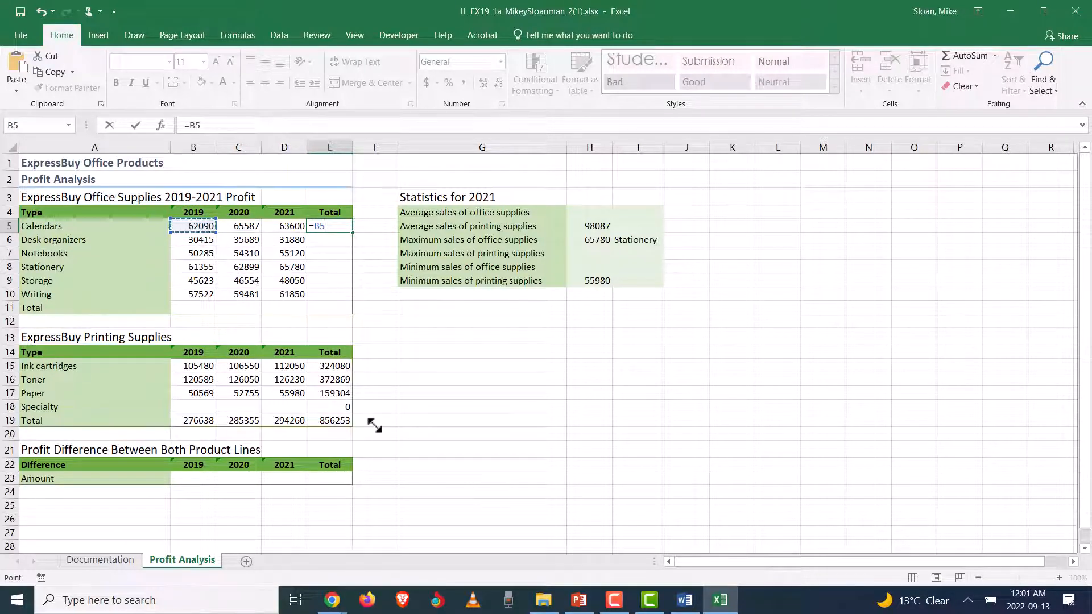
# Total the Calendars row in cell E5 with the formula =B5+C5+D5.
pyautogui.press('BackSpace')
pyautogui.press('BackSpace')
pyautogui.write('B5+C5+d5')
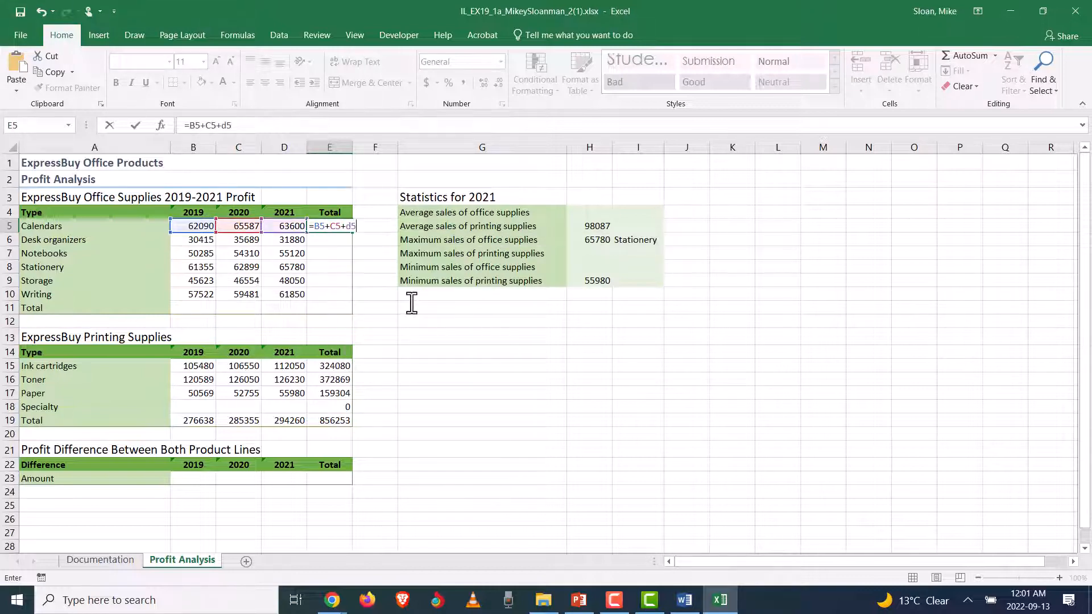
pyautogui.hotkey('ctrl', 'Return')
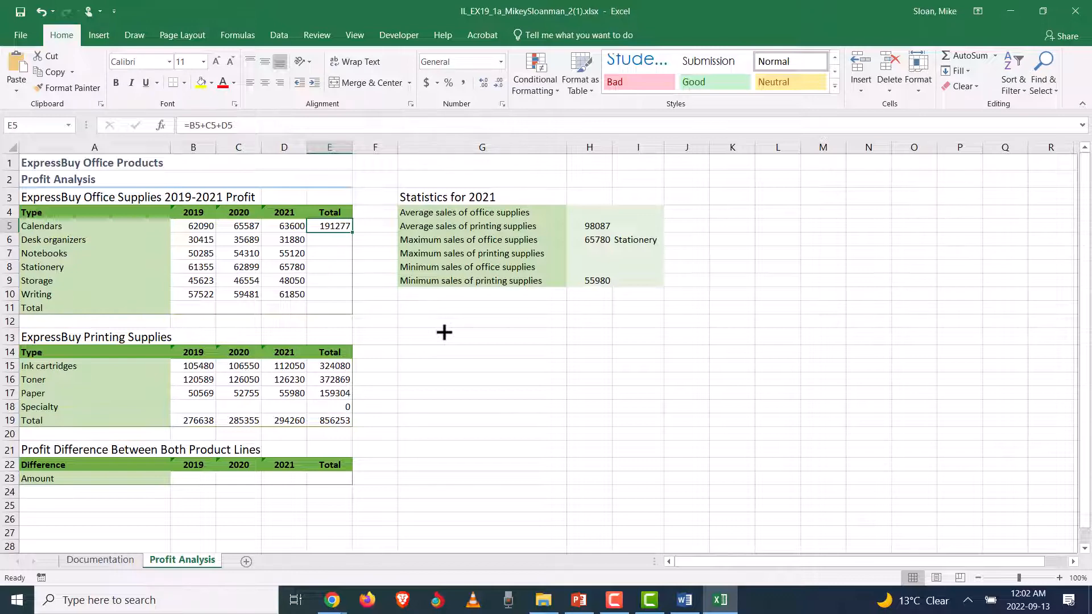
# Replace the Calendars total in cell E5 with the function =SUM(B5:D5).
pyautogui.write('=')
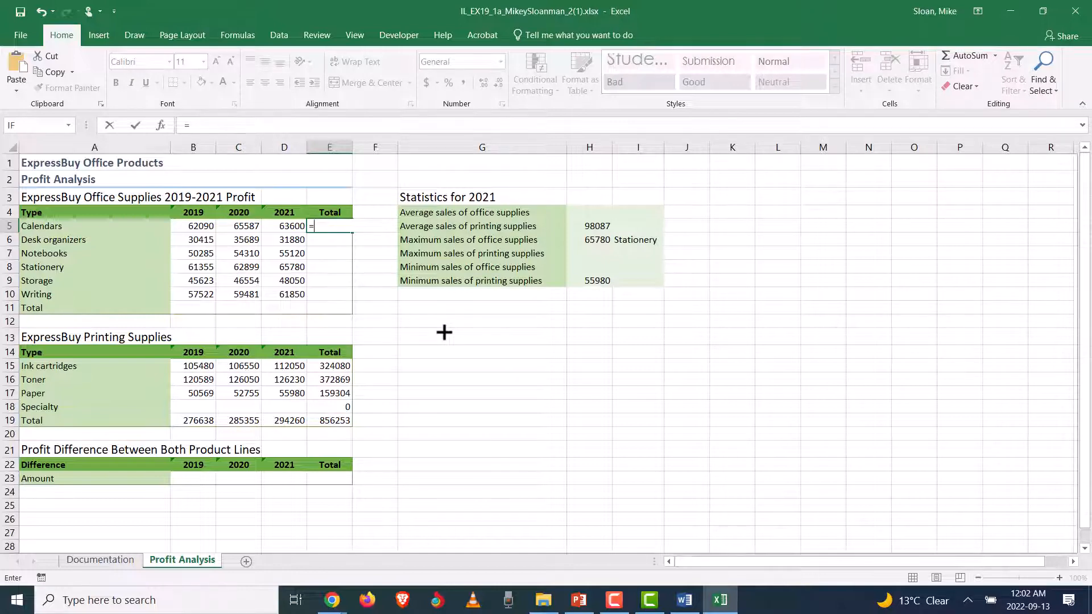
pyautogui.write('sum')
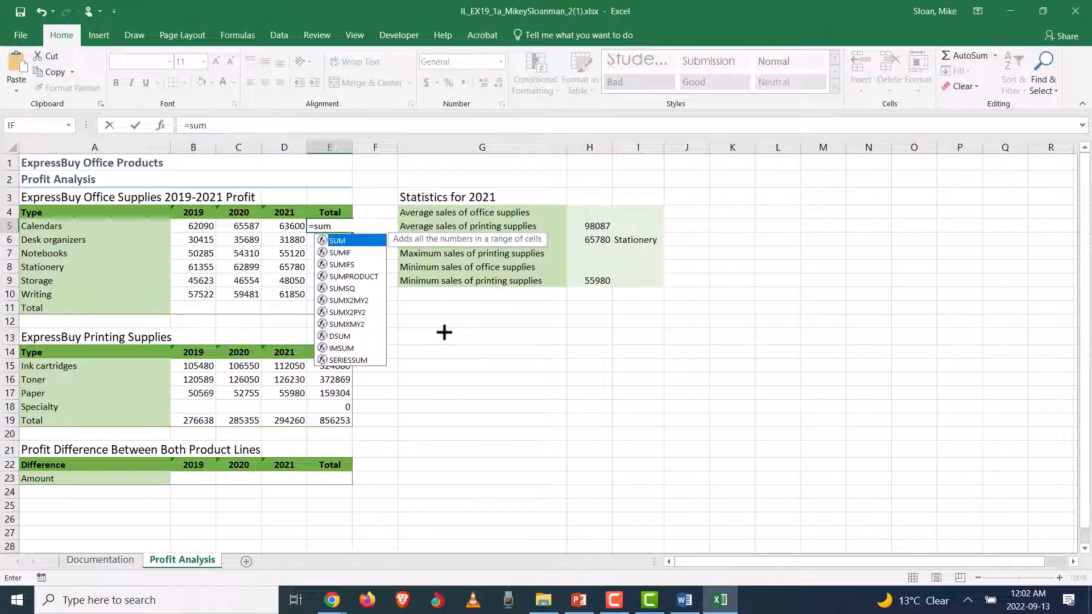
pyautogui.write('(')
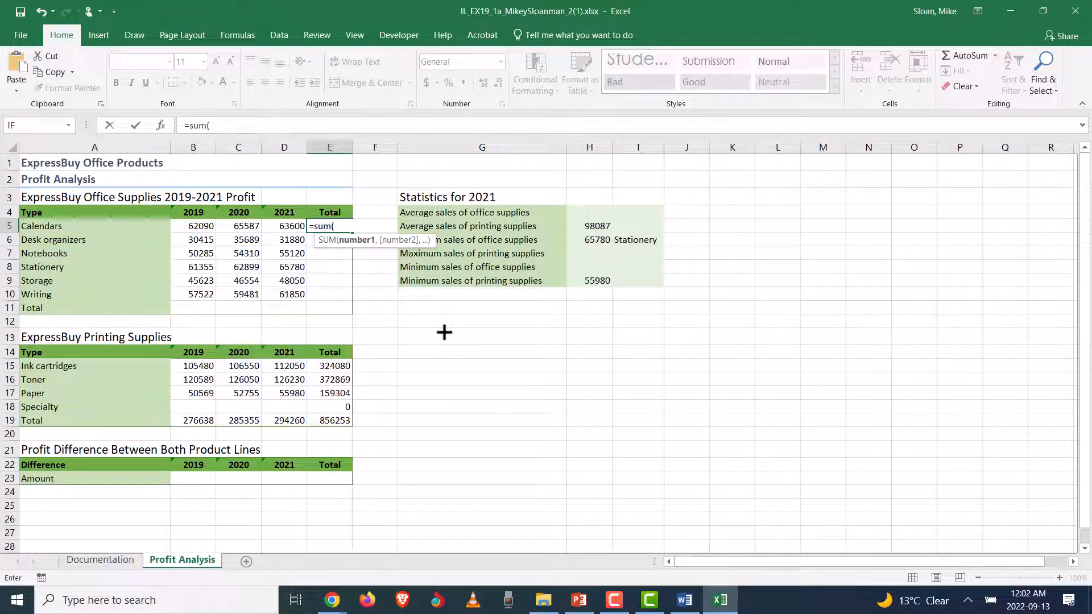
pyautogui.hotkey('ctrl', 'shift', 'Left')
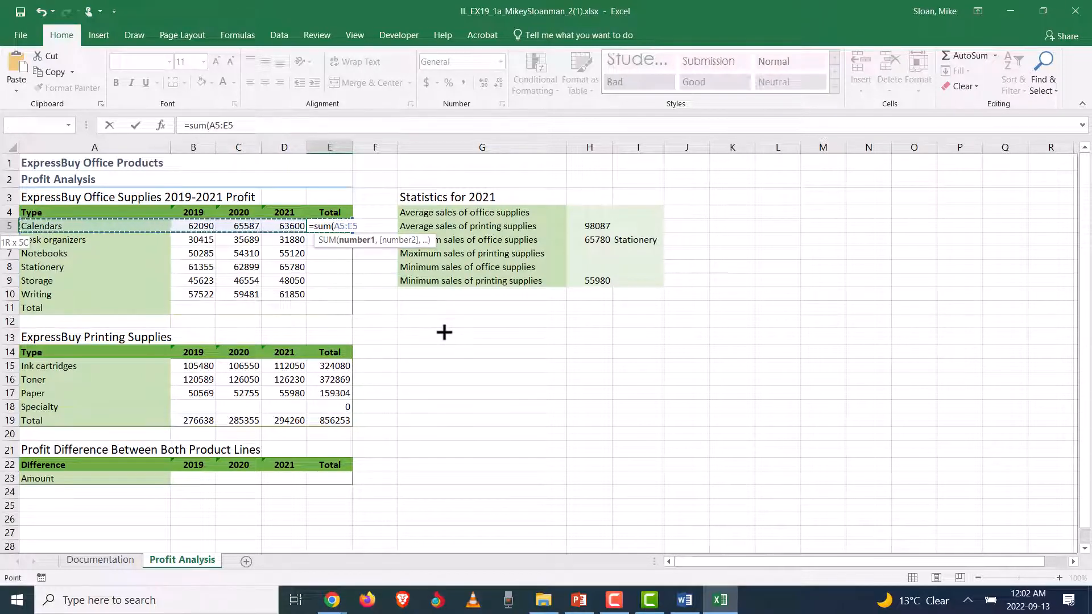
pyautogui.press('Right')
pyautogui.press('Left')
pyautogui.press('Left')
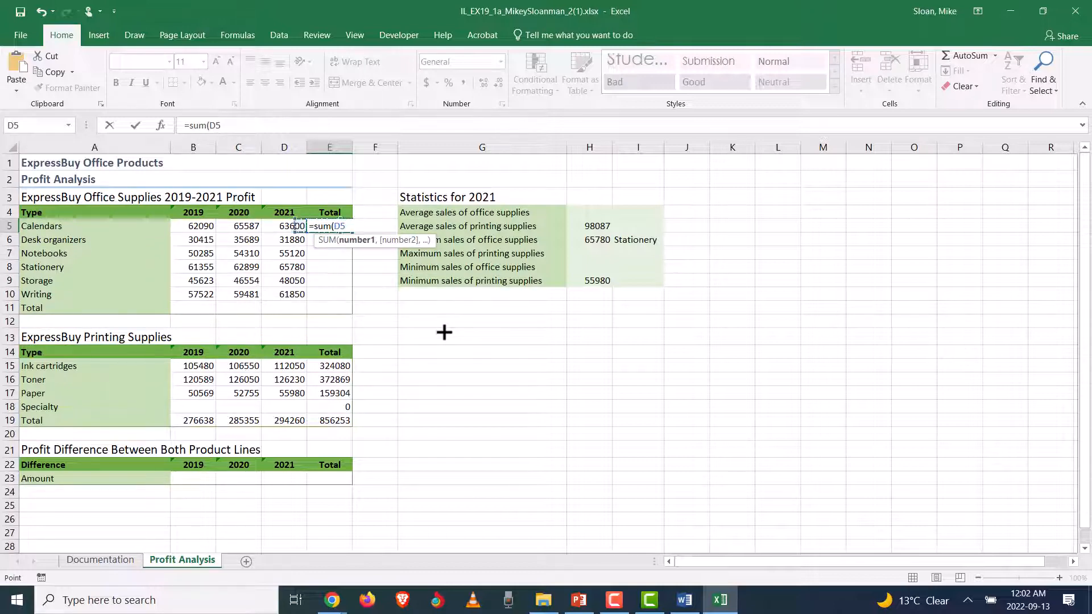
pyautogui.press('Right')
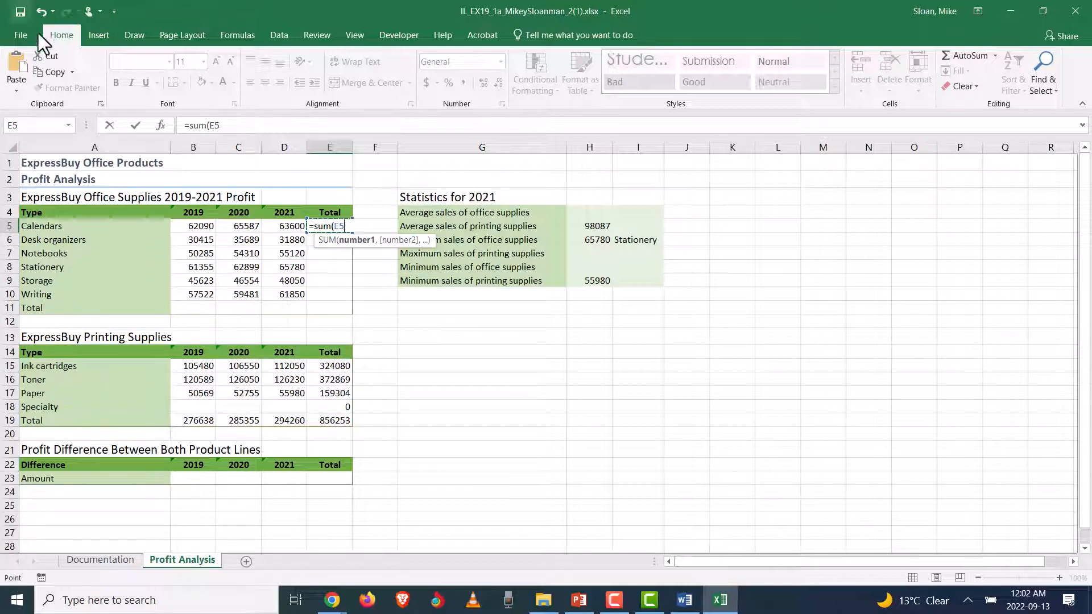
pyautogui.click(210, 125)
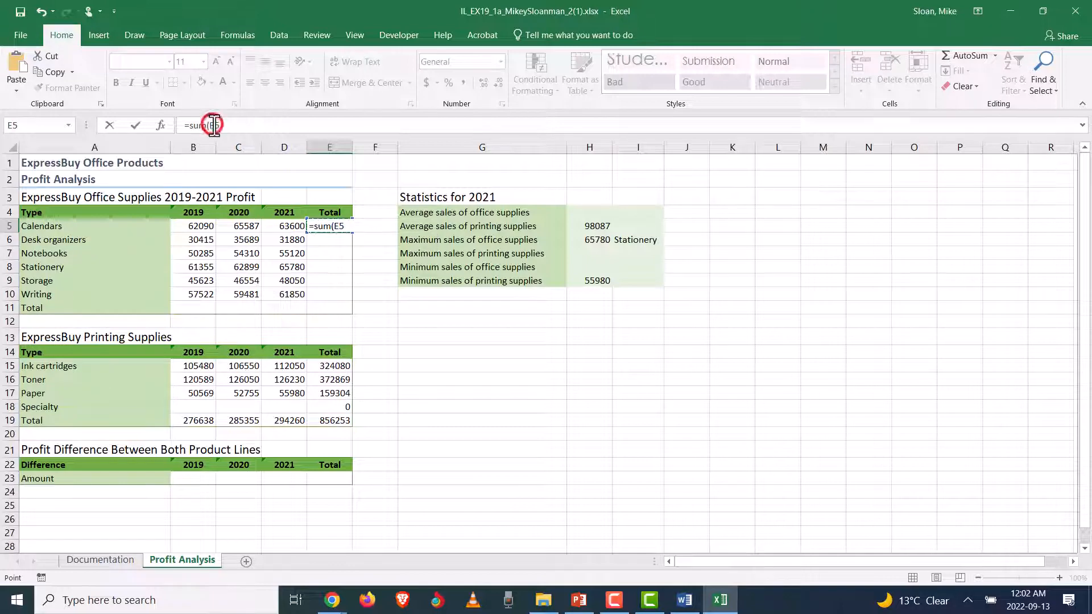
pyautogui.moveTo(219, 125); pyautogui.dragTo(231, 126)
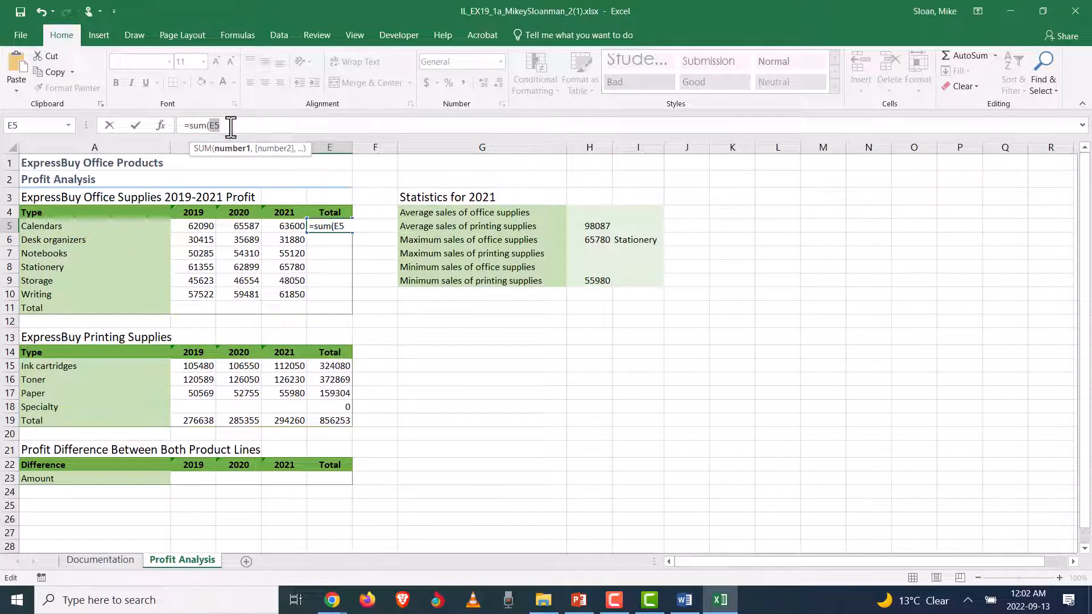
pyautogui.write('b5:')
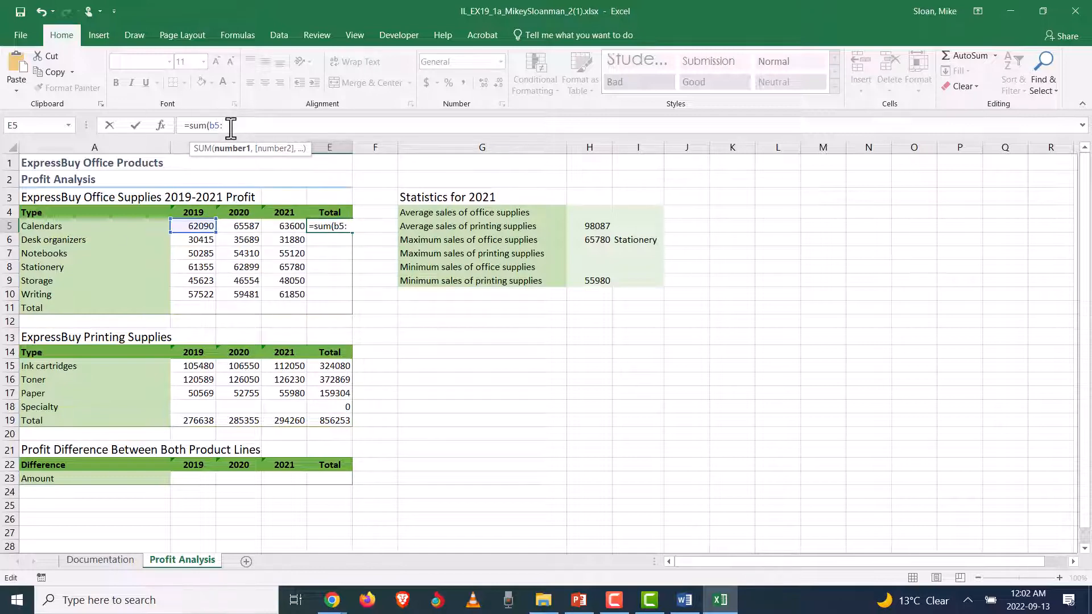
pyautogui.write('d5)')
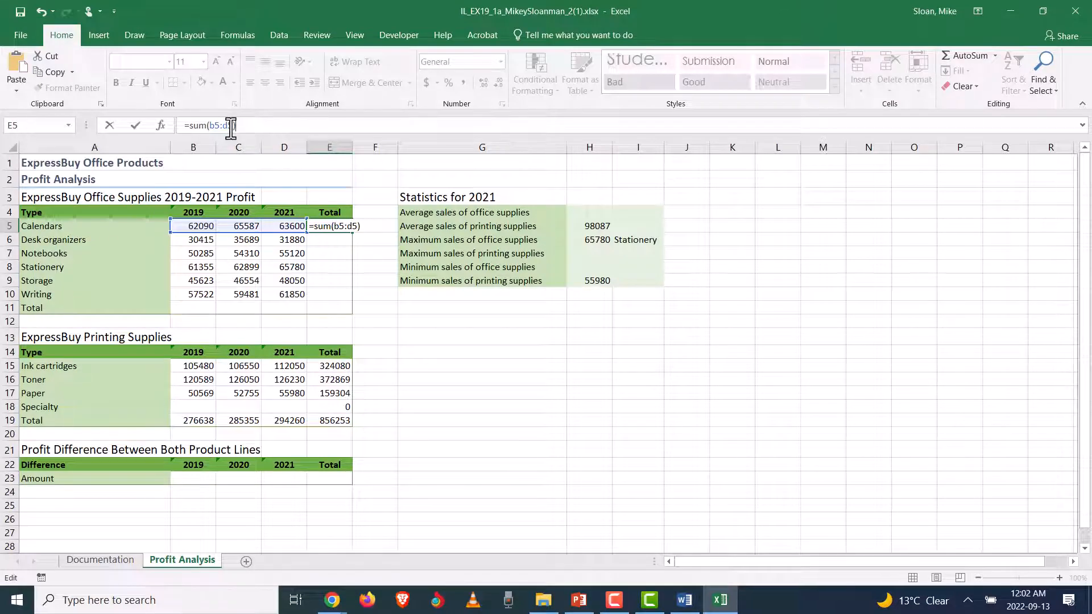
pyautogui.hotkey('ctrl', 'Return')
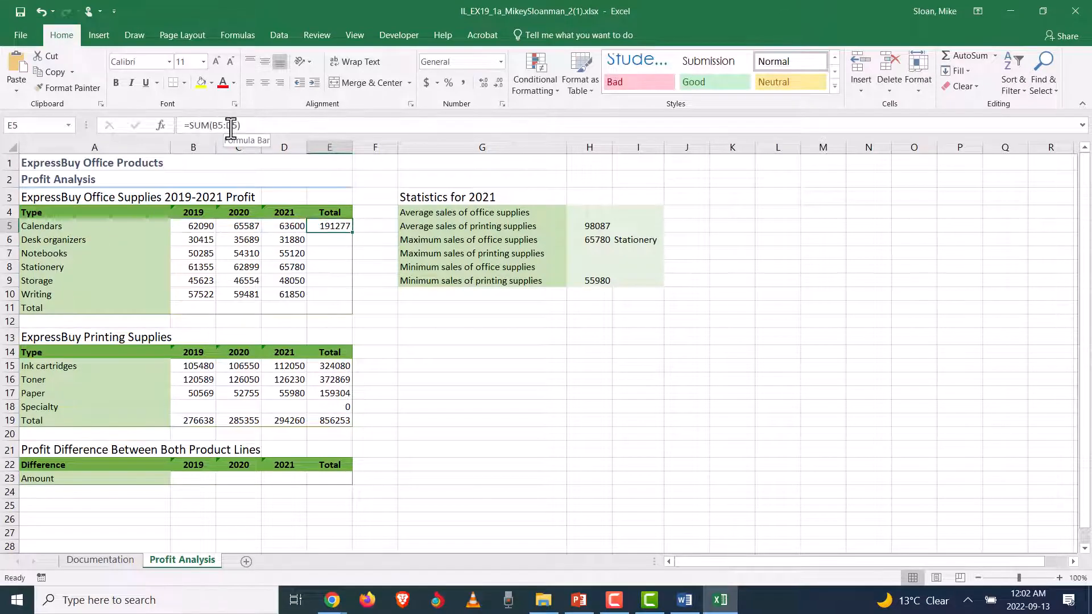
# Re-enter the Calendars total in E5 as a SUM function, picking the range B5:D5 directly on the sheet.
pyautogui.write('=sum(')
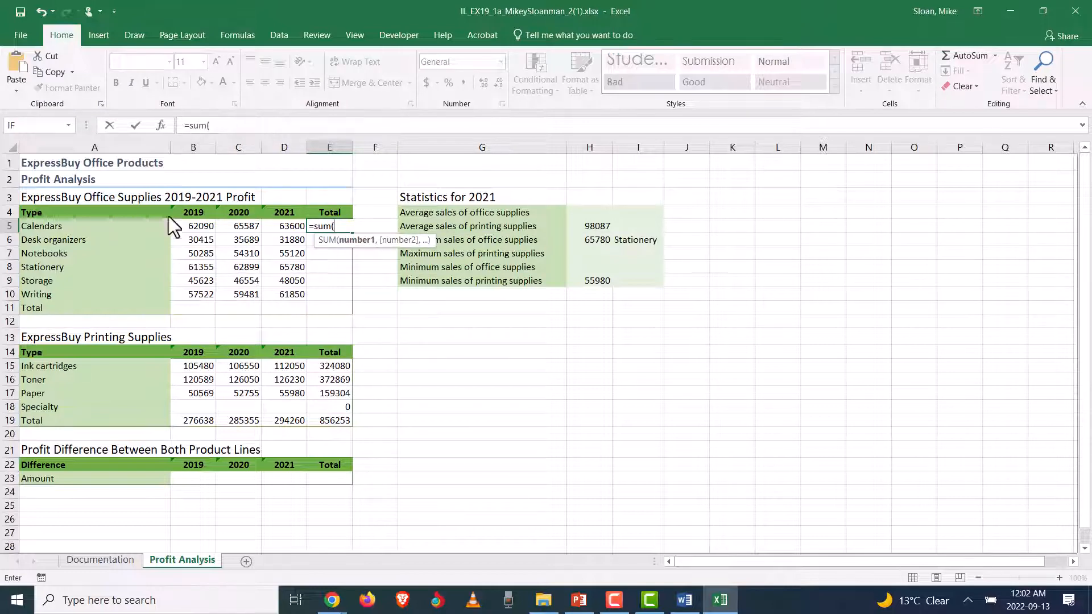
pyautogui.moveTo(196, 226); pyautogui.dragTo(283, 234)
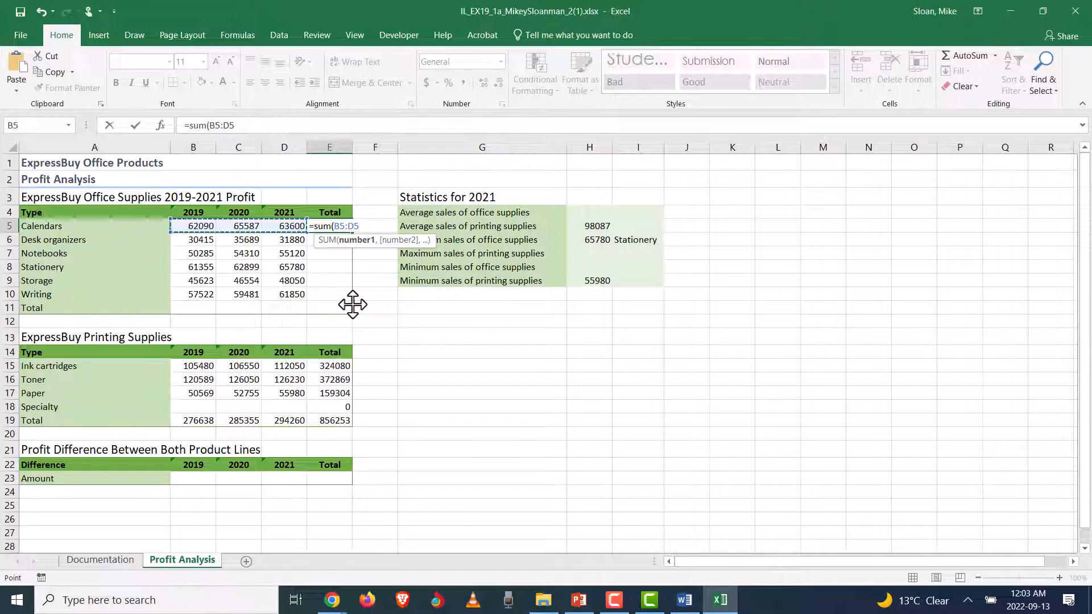
pyautogui.hotkey('ctrl', 'Return')
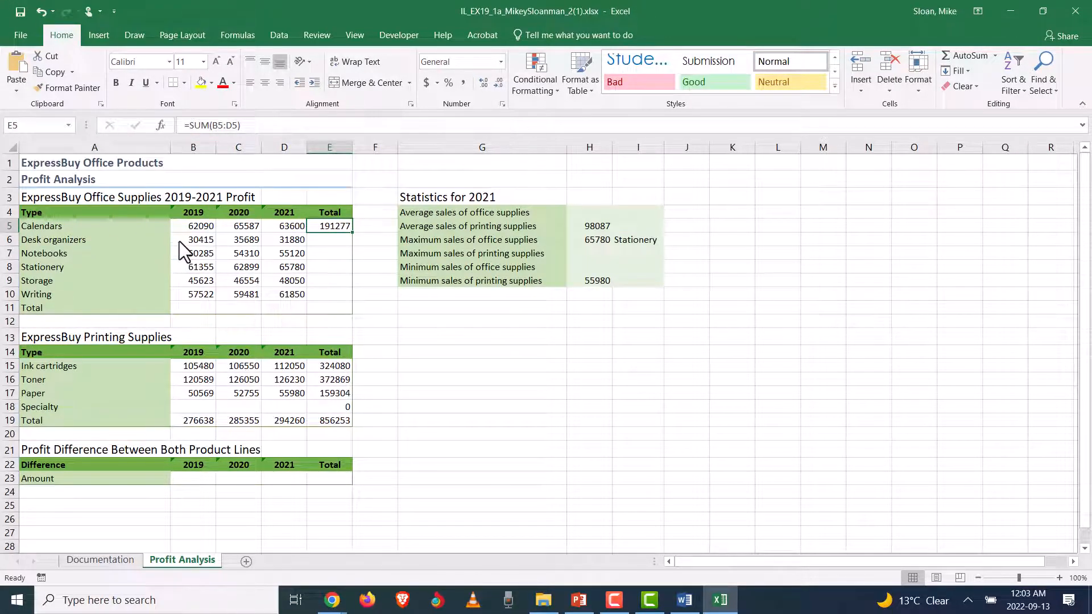
pyautogui.moveTo(180, 242); pyautogui.dragTo(282, 299)
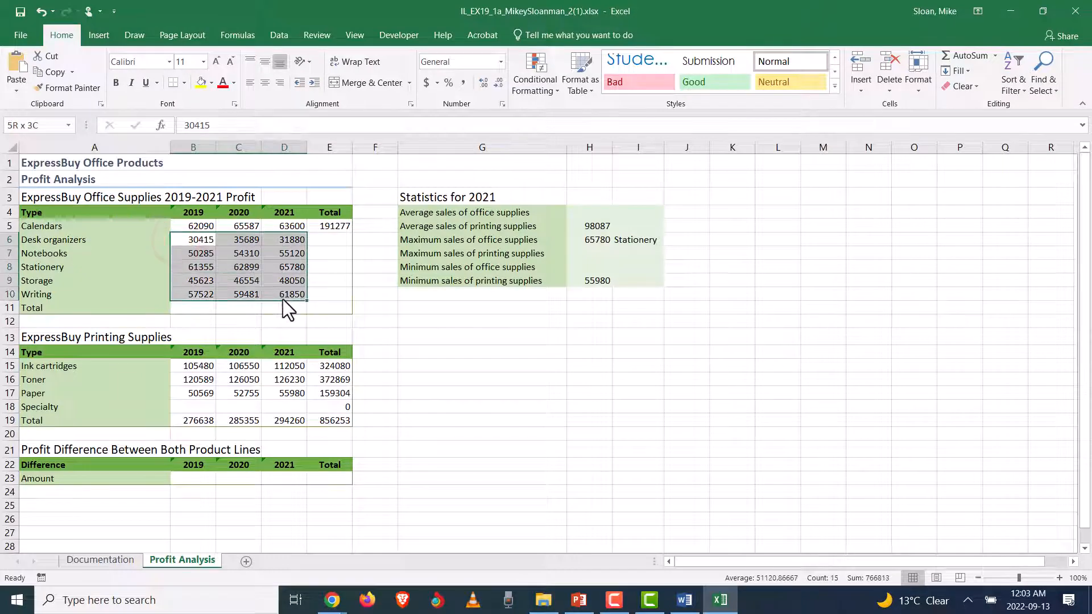
pyautogui.click(204, 240)
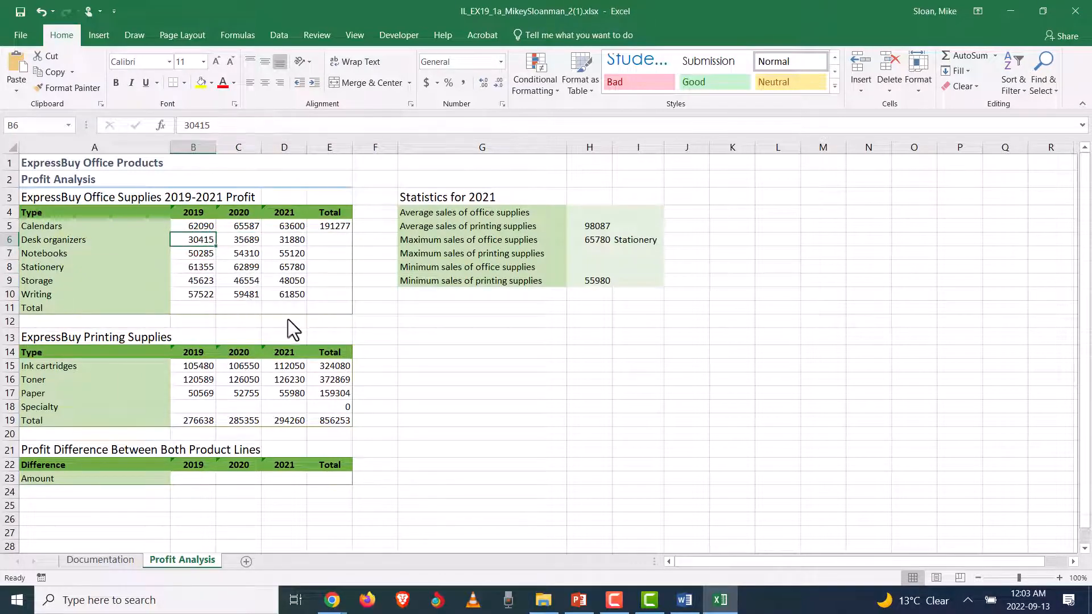
pyautogui.click(88, 240)
pyautogui.click(84, 254)
pyautogui.click(82, 266)
pyautogui.click(85, 280)
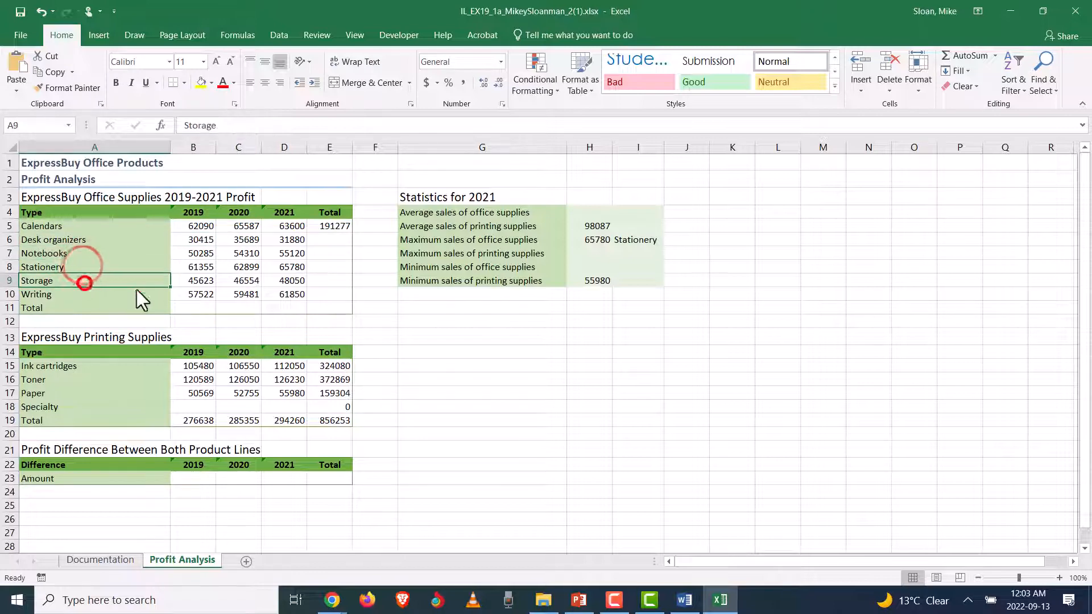
pyautogui.click(314, 243)
pyautogui.click(329, 227)
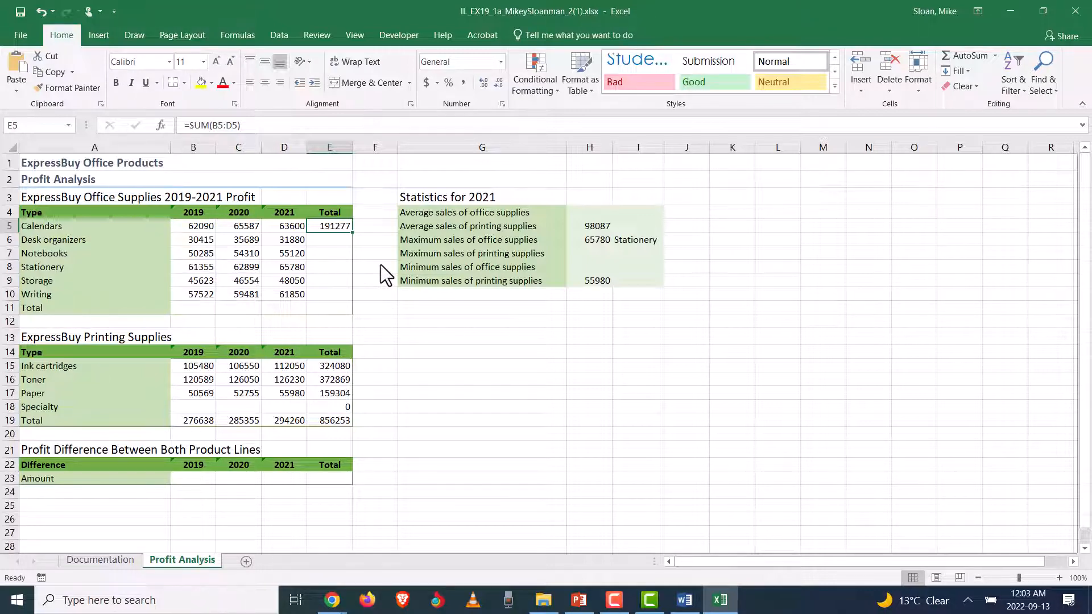
pyautogui.click(960, 71)
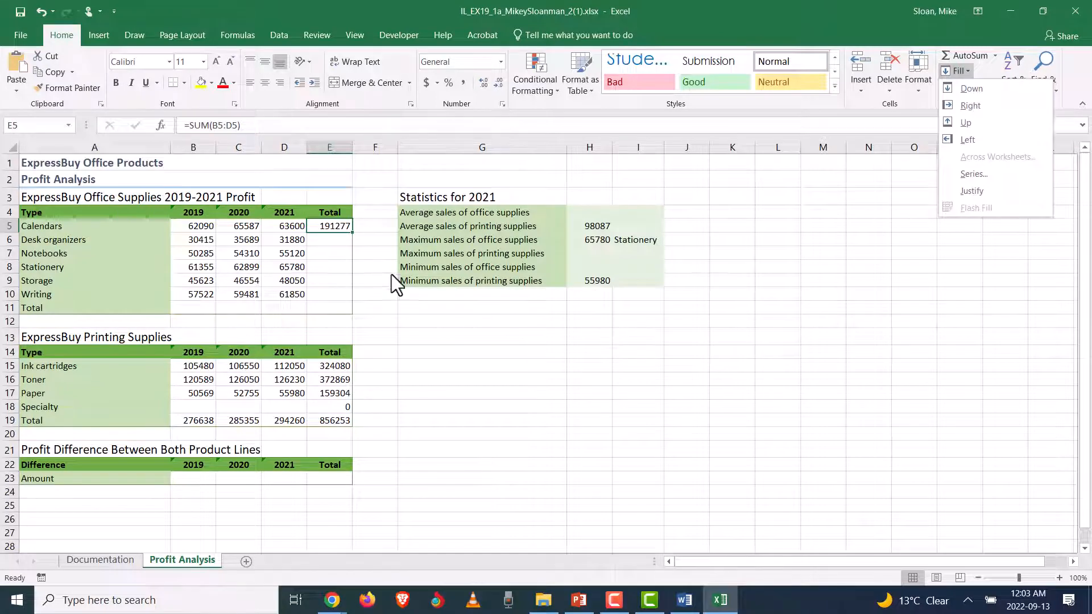
pyautogui.click(350, 231)
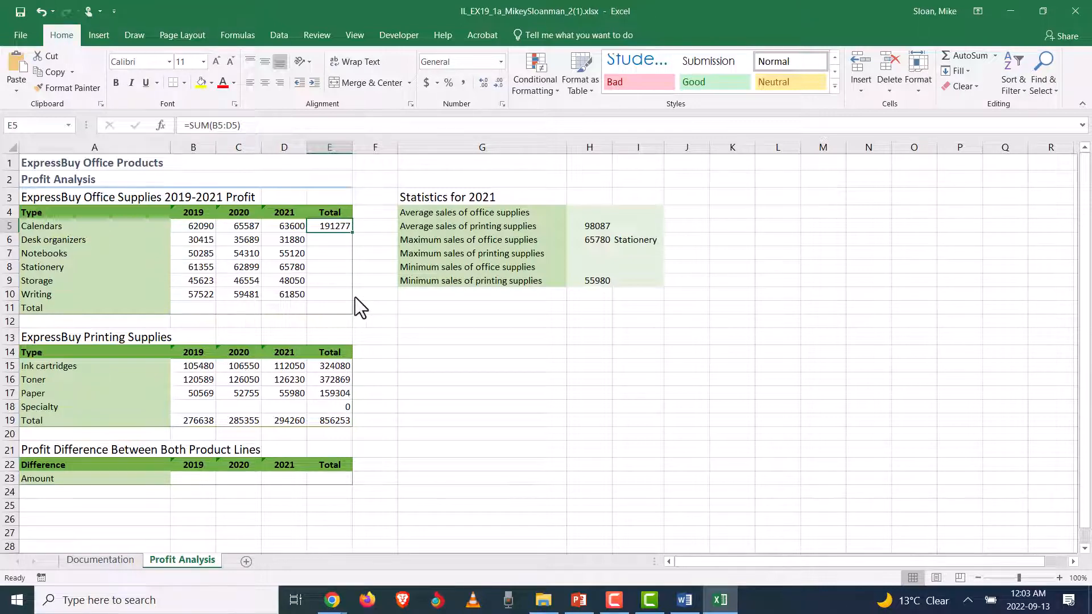
# Try a yellow fill on the total cells E5:E10 and undo it.
pyautogui.click(329, 225)
pyautogui.moveTo(330, 227); pyautogui.dragTo(337, 301)
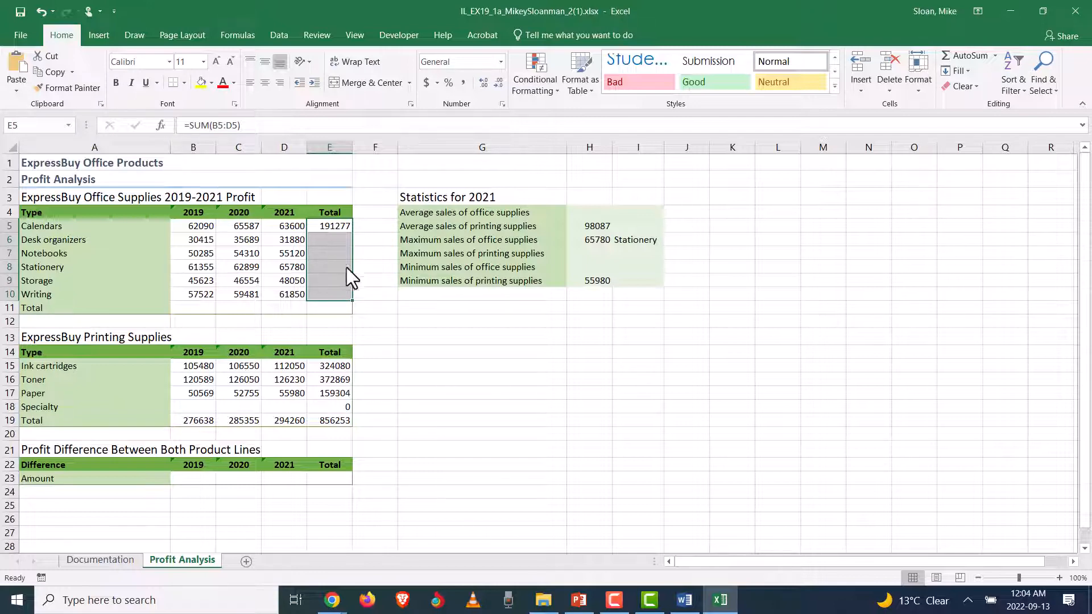
pyautogui.click(201, 83)
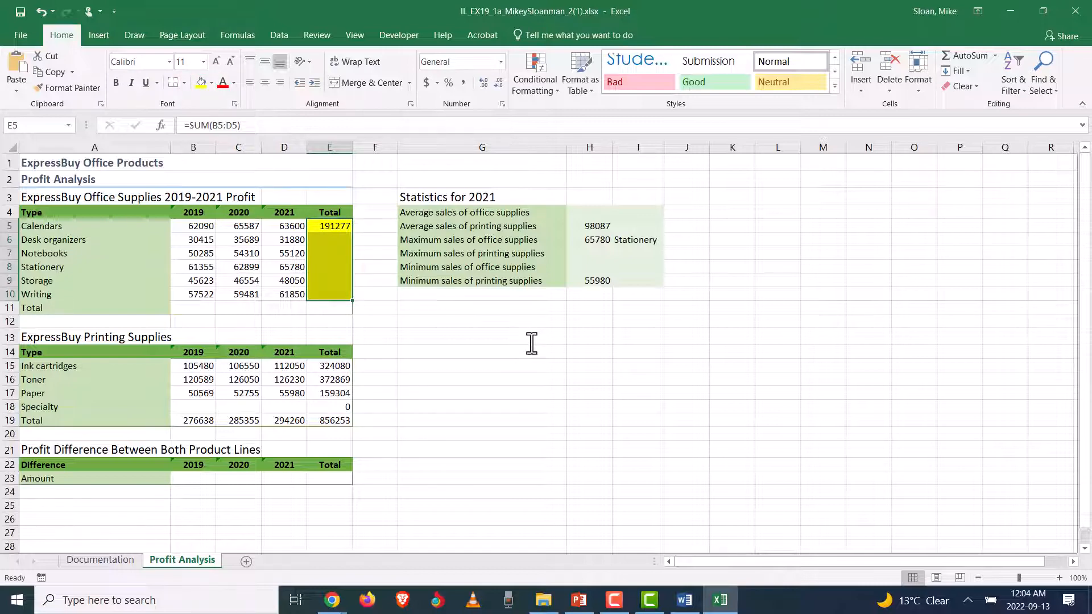
pyautogui.hotkey('ctrl', 'z')
# Try moving the SUM formula from E5 to E7, inspect its cell references, and undo the move.
pyautogui.click(326, 227)
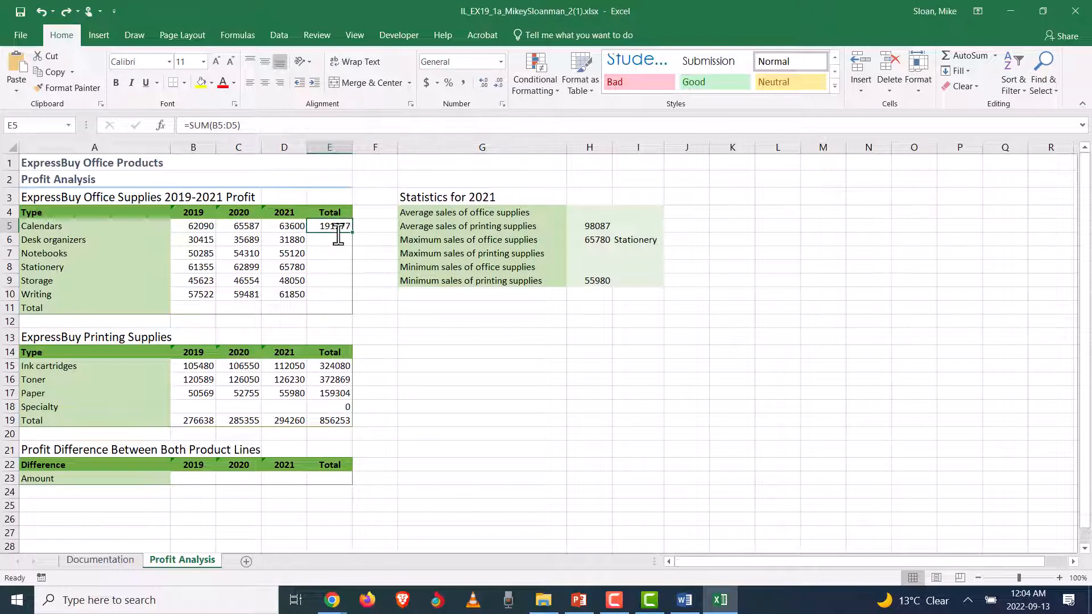
pyautogui.moveTo(327, 233); pyautogui.dragTo(326, 253)
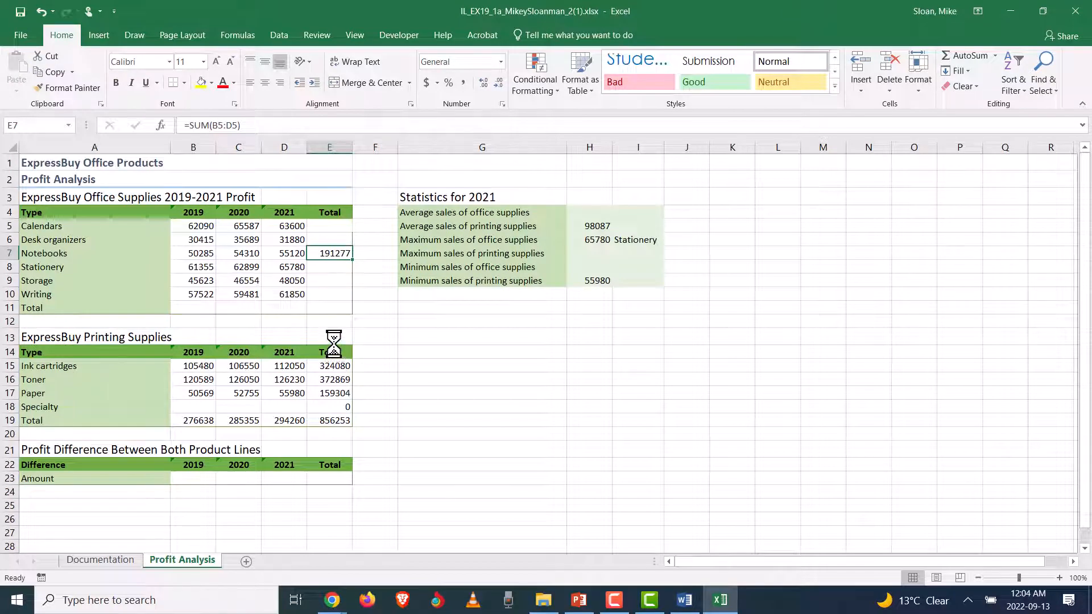
pyautogui.click(211, 125)
pyautogui.moveTo(231, 125); pyautogui.dragTo(235, 127)
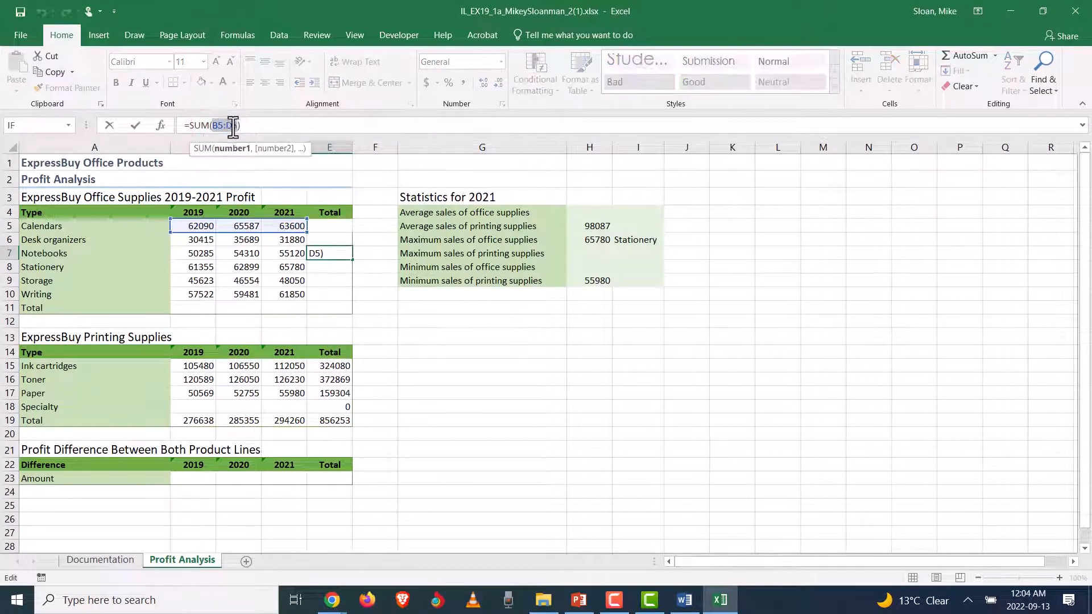
pyautogui.press('Escape')
pyautogui.hotkey('ctrl', 'z')
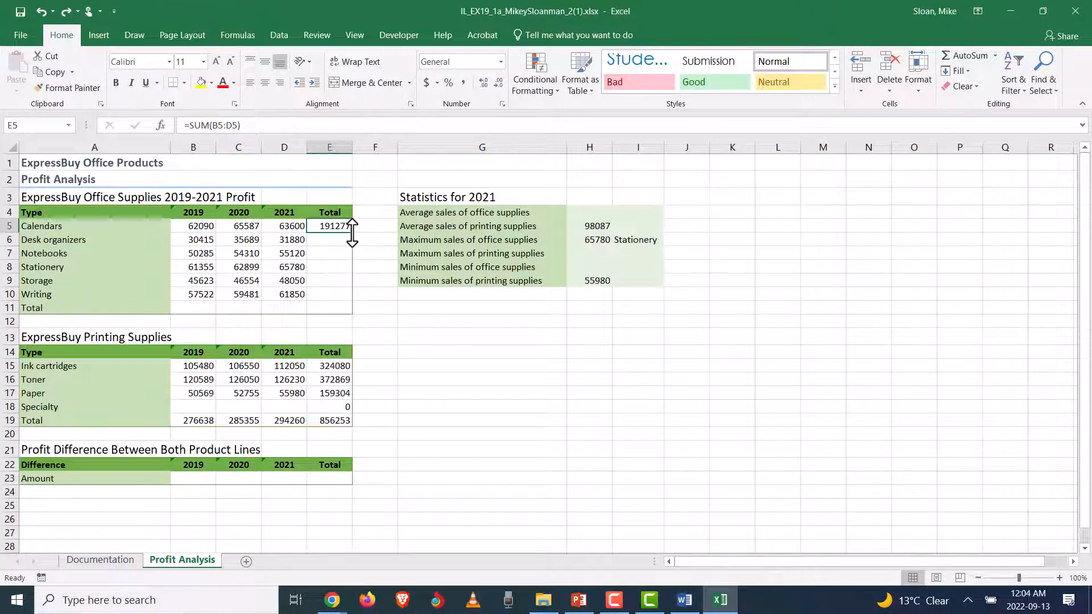
# Fill the SUM formula from E5 down through E10 to total every office supply type.
pyautogui.moveTo(352, 233); pyautogui.dragTo(353, 299)
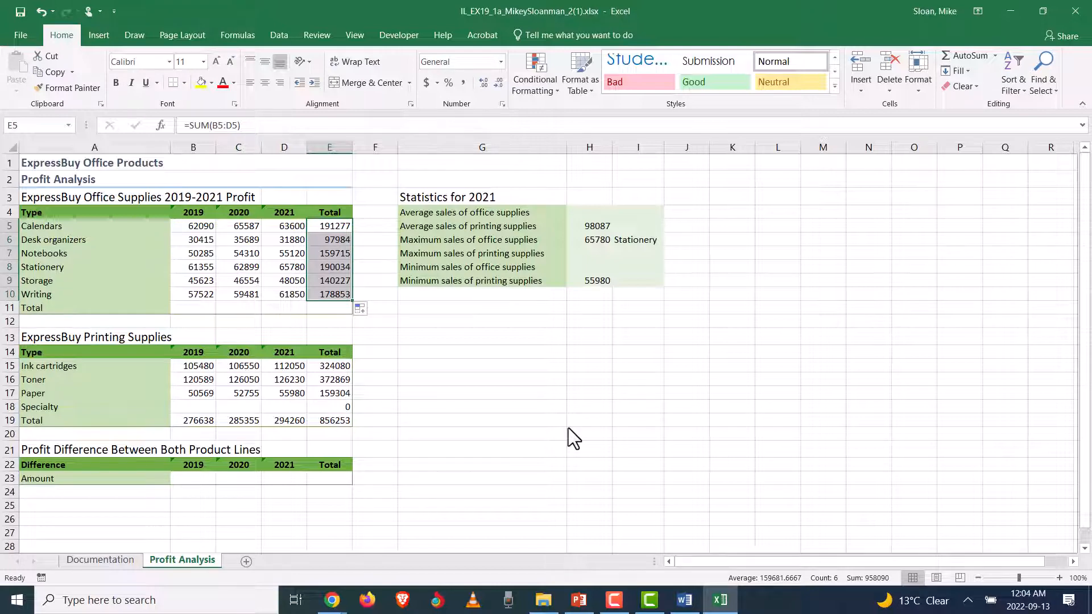
# Check the range referenced by each SUM formula in the office supplies totals, E5 through E10.
pyautogui.click(327, 239)
pyautogui.click(317, 225)
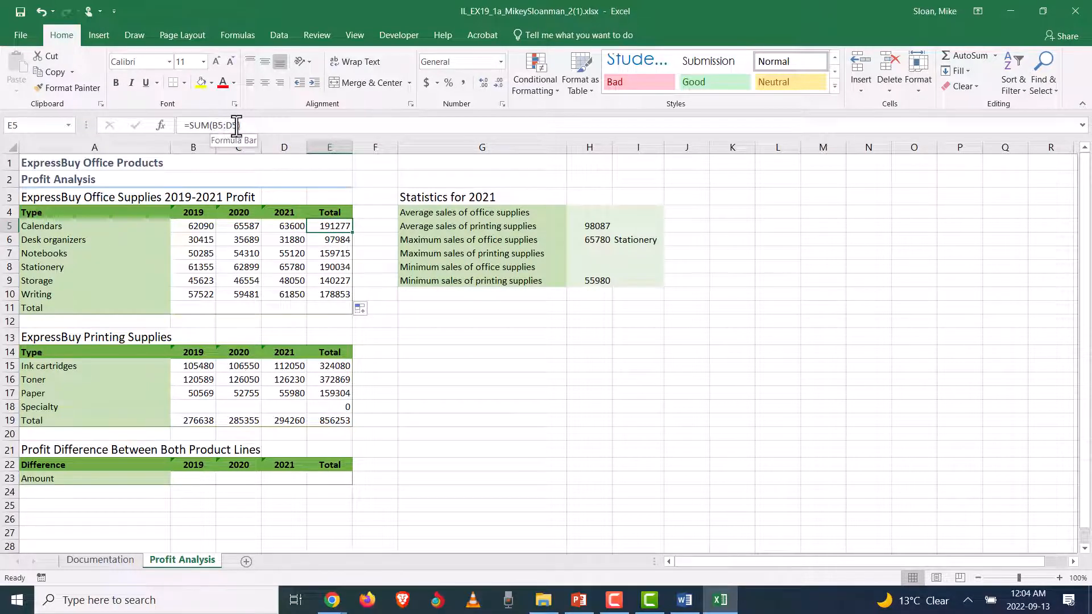
pyautogui.click(326, 239)
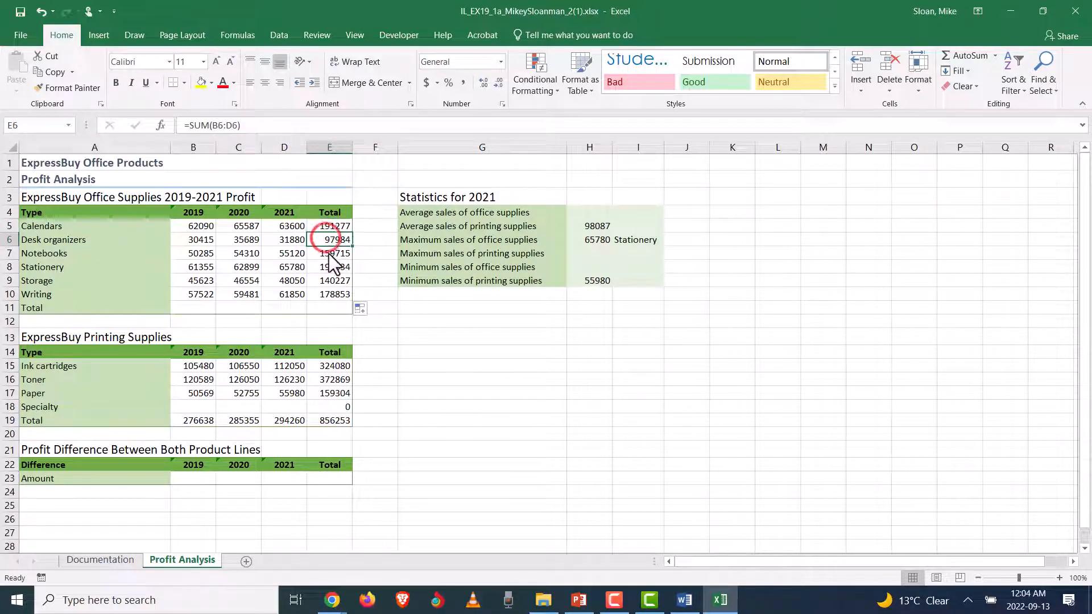
pyautogui.click(330, 253)
pyautogui.click(330, 266)
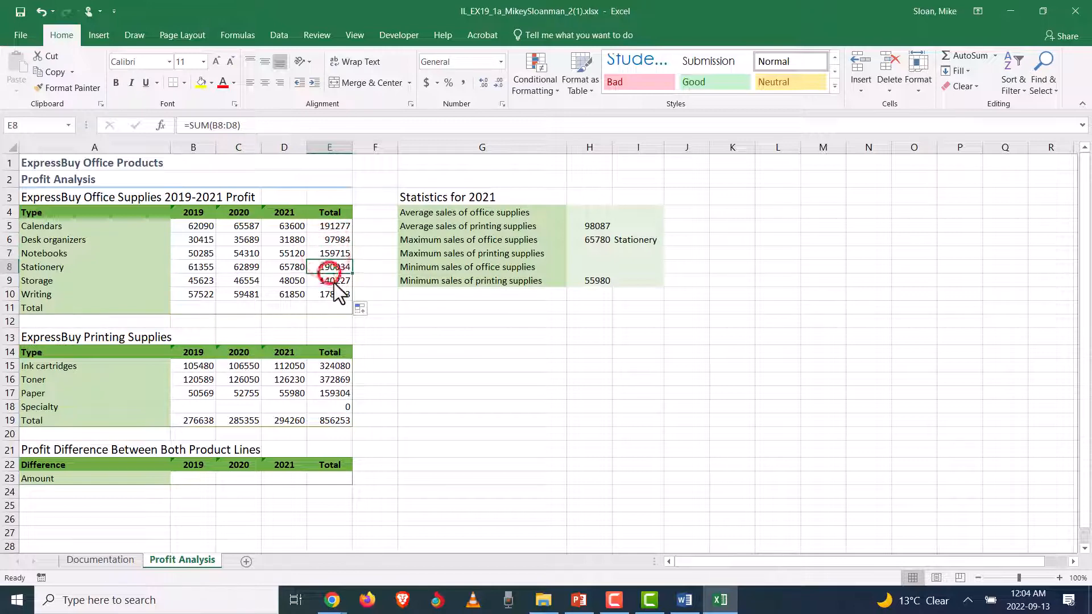
pyautogui.click(330, 280)
pyautogui.click(330, 294)
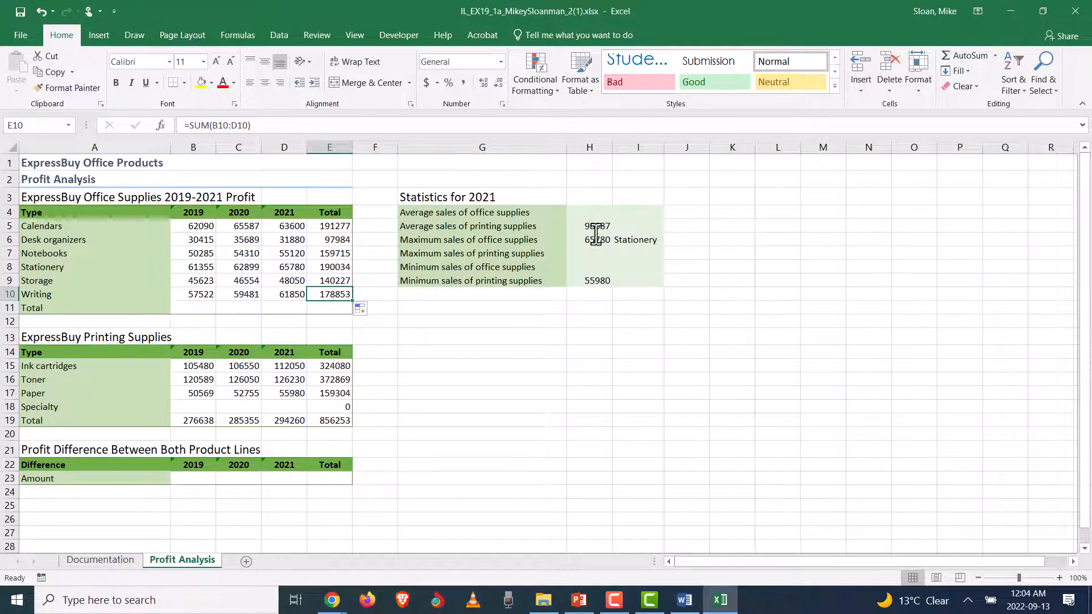
pyautogui.click(334, 226)
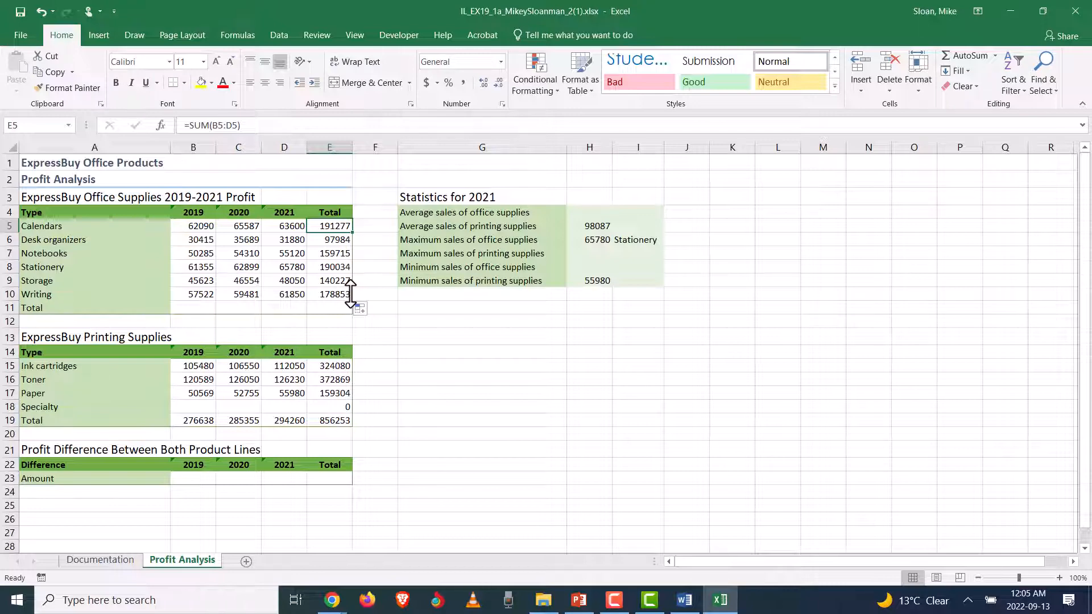
pyautogui.click(725, 296)
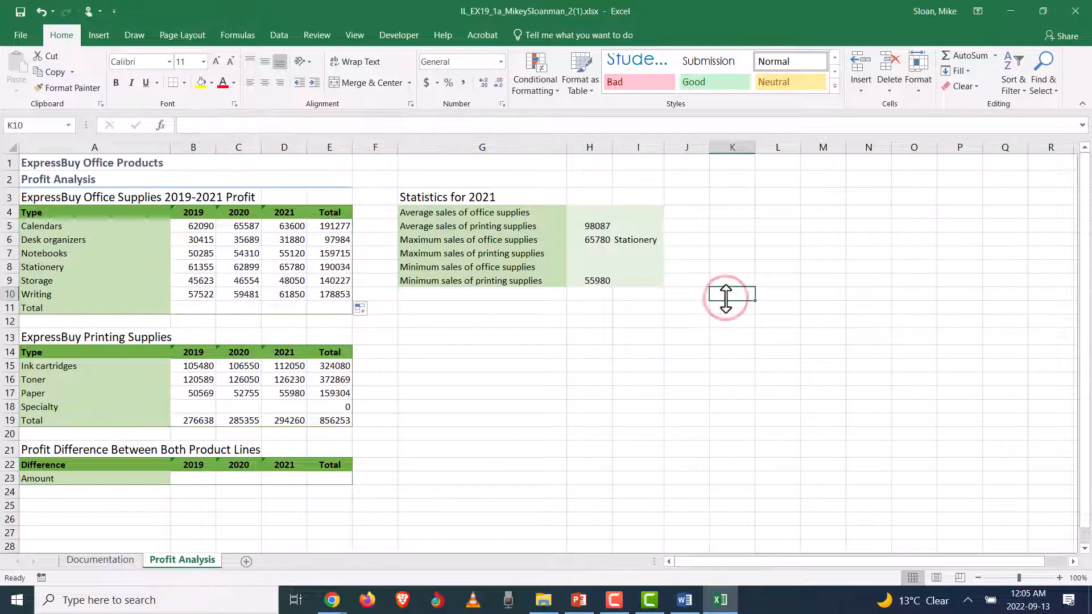
# Try entering a sample name in cell K10 and filling it down to K23, and undo both.
pyautogui.write('Mike')
pyautogui.press('Return')
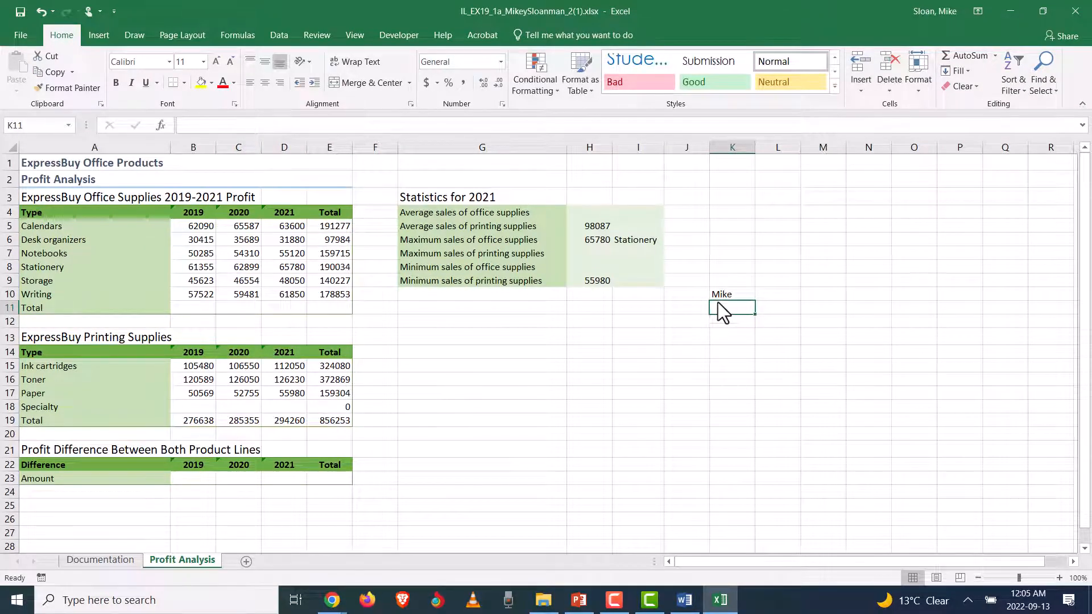
pyautogui.click(724, 293)
pyautogui.moveTo(754, 302); pyautogui.dragTo(887, 483)
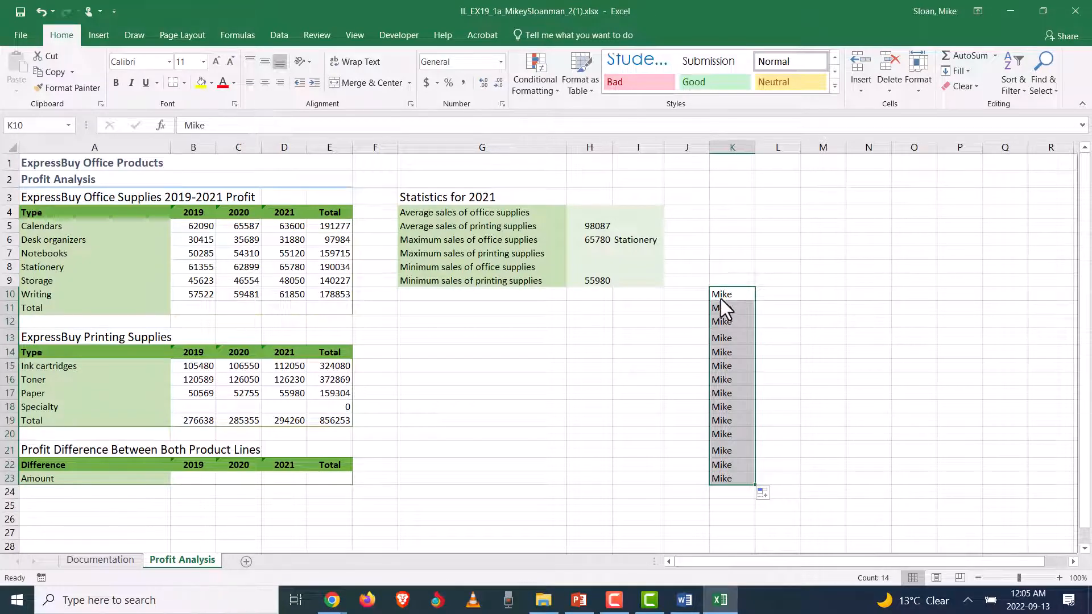
pyautogui.hotkey('ctrl', 'z')
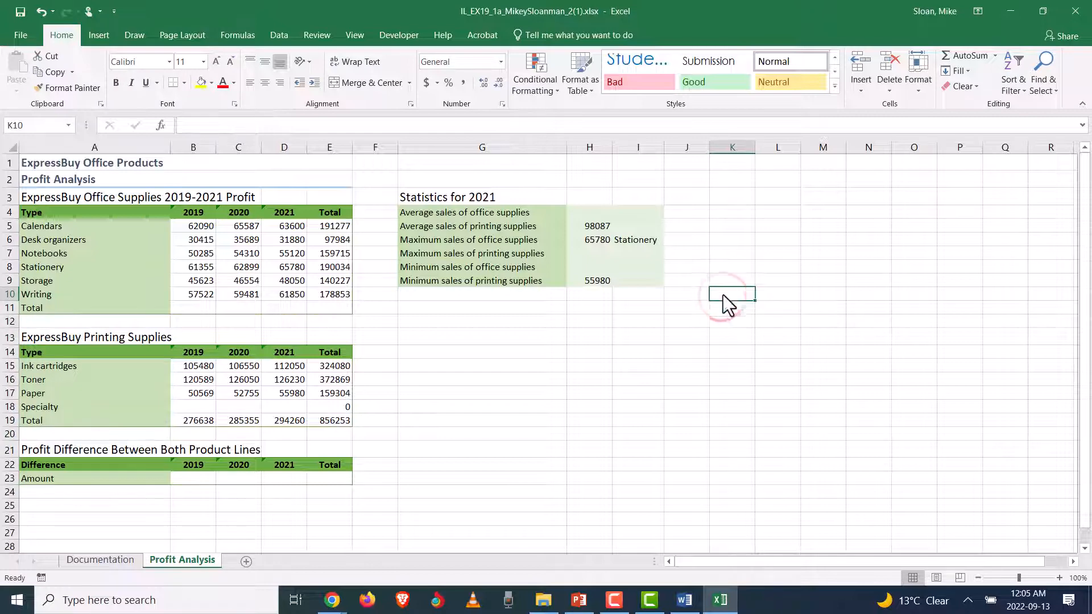
# Check in the Word instructions which range step 6 fills with the E5 formula, and return to the Excel workbook.
pyautogui.click(337, 239)
pyautogui.click(334, 252)
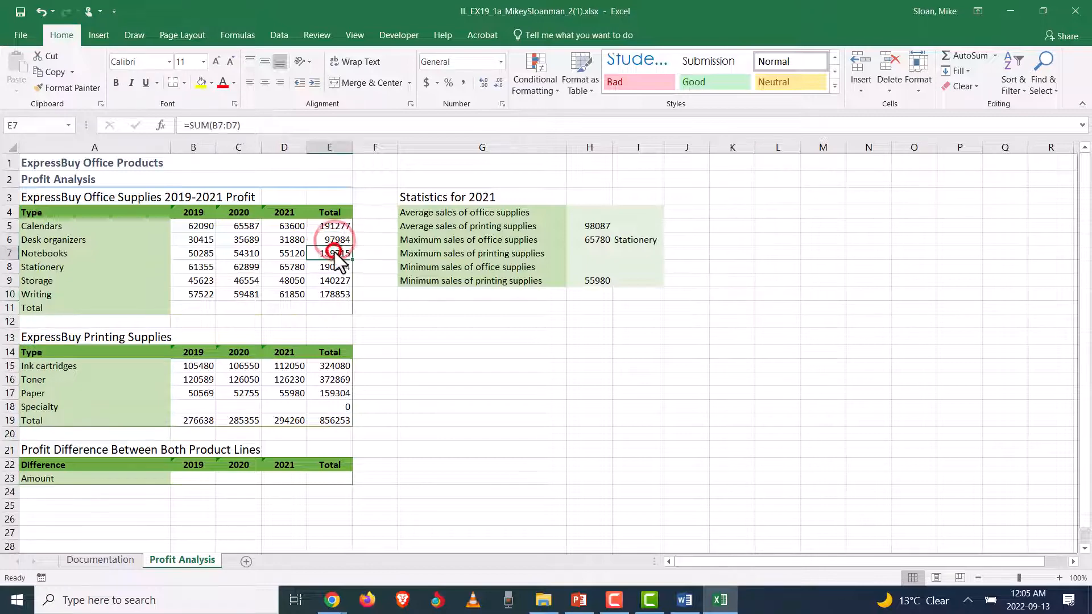
pyautogui.click(332, 307)
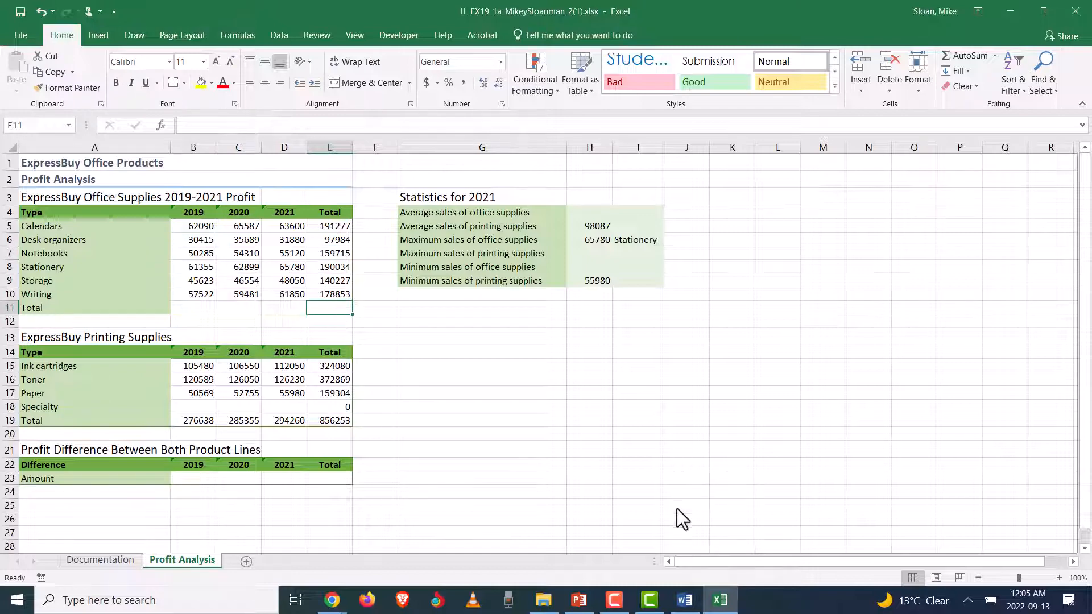
pyautogui.click(685, 600)
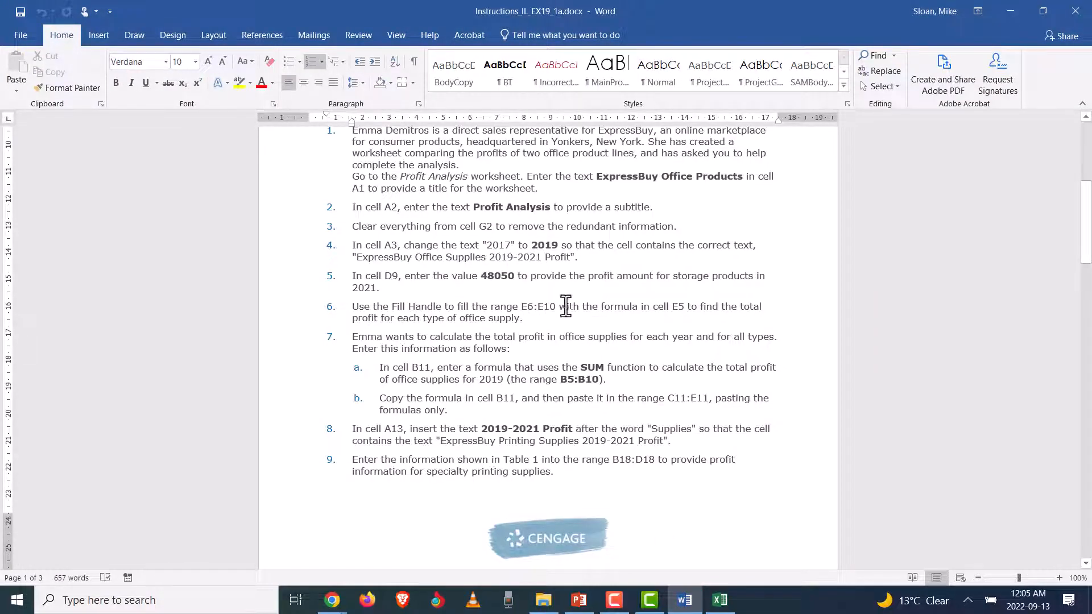
pyautogui.moveTo(557, 307); pyautogui.dragTo(541, 308)
pyautogui.hotkey('alt', 'Tab')
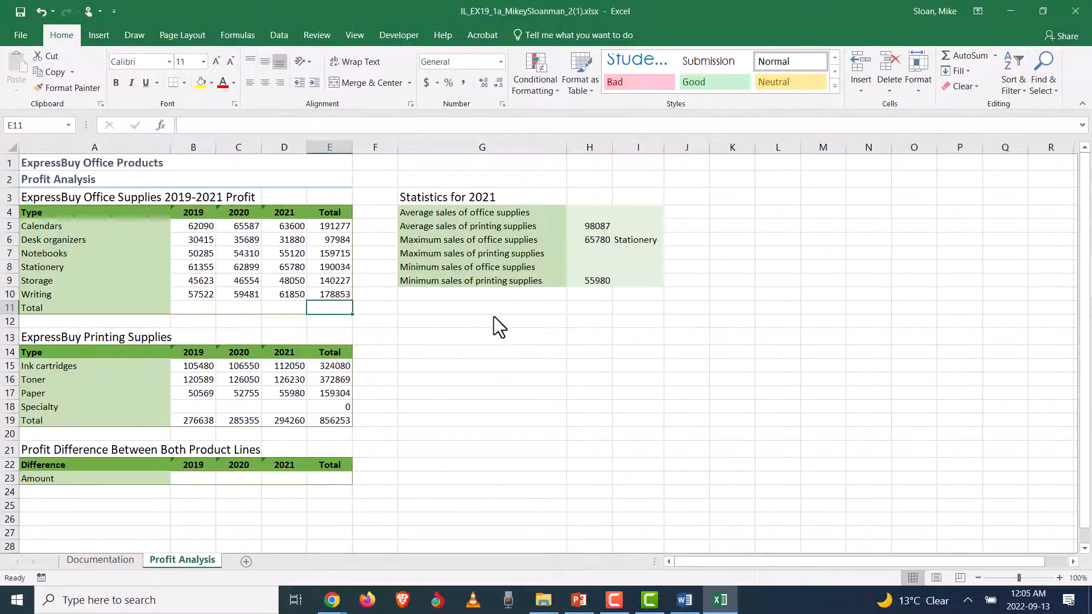
# Review the yearly office supply figures in B5:D10, the type totals in E5:E10, and the Total row B11:E11.
pyautogui.moveTo(185, 224); pyautogui.dragTo(280, 292)
pyautogui.moveTo(326, 226); pyautogui.dragTo(335, 300)
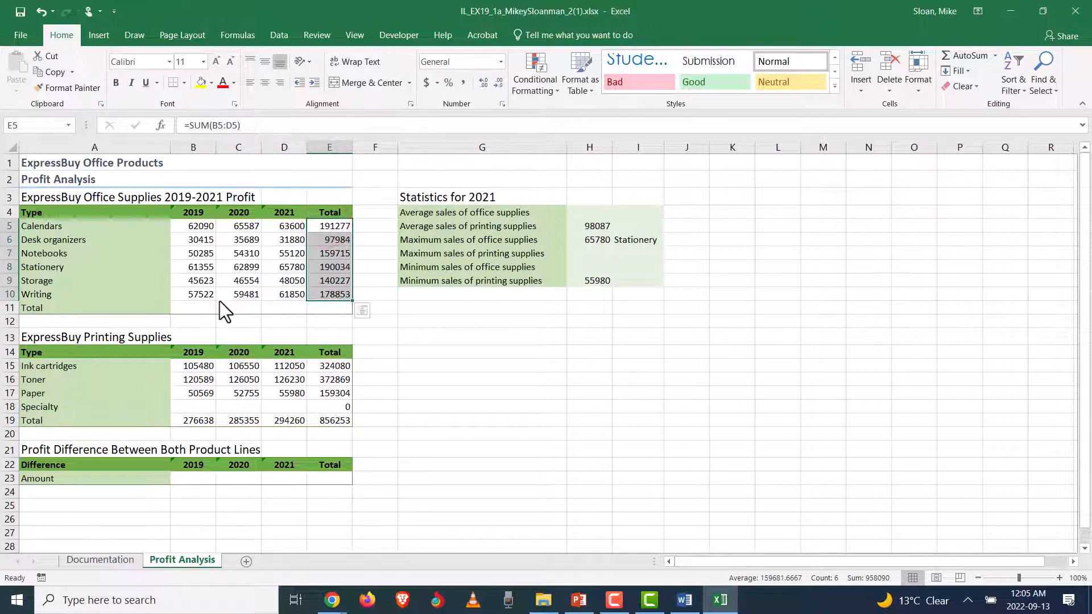
pyautogui.moveTo(185, 308); pyautogui.dragTo(328, 308)
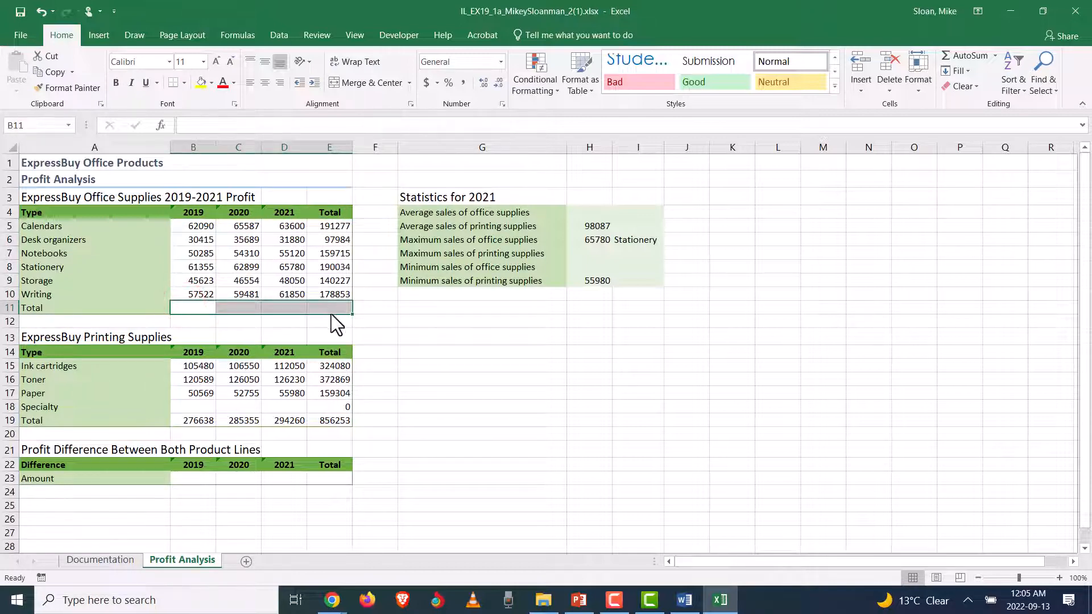
# Try extending the SUM formula from E10 into E11, inspect the range it references, and undo the fill.
pyautogui.click(327, 308)
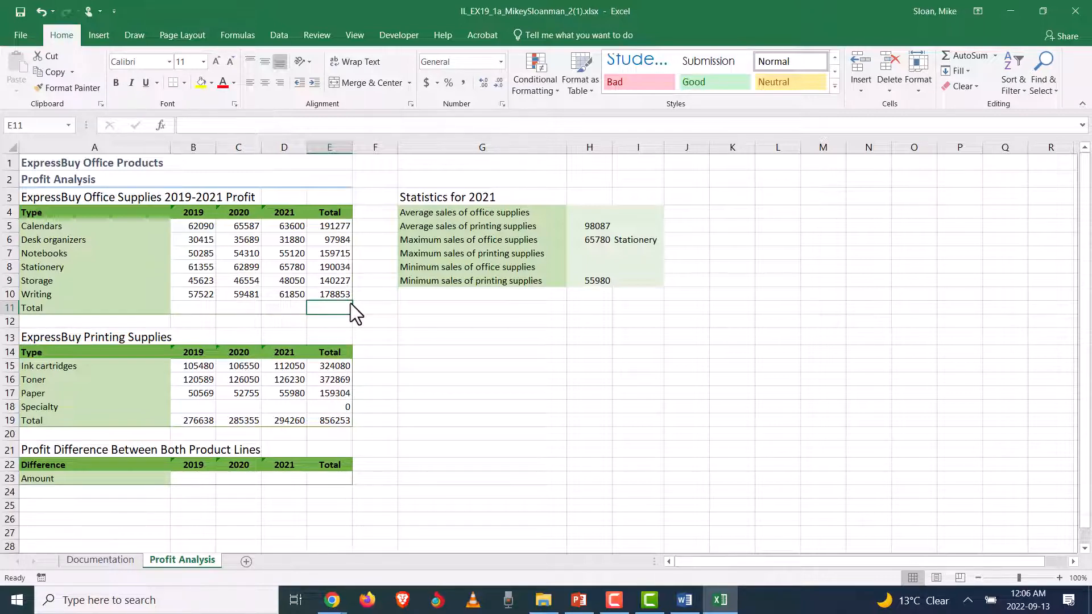
pyautogui.click(340, 293)
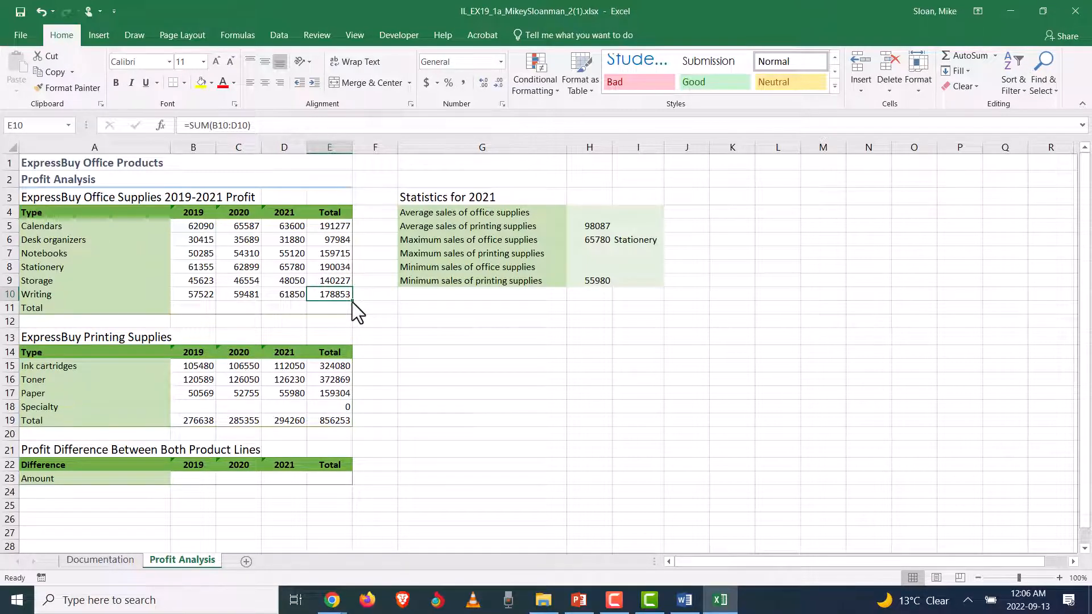
pyautogui.moveTo(353, 300); pyautogui.dragTo(358, 311)
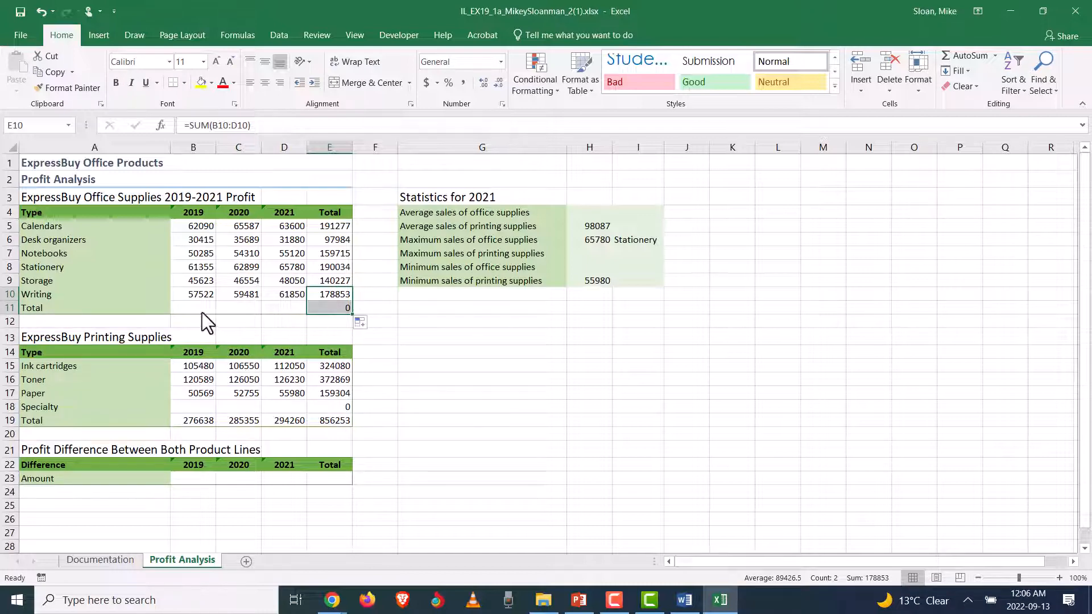
pyautogui.moveTo(199, 308); pyautogui.dragTo(310, 307)
pyautogui.click(336, 307)
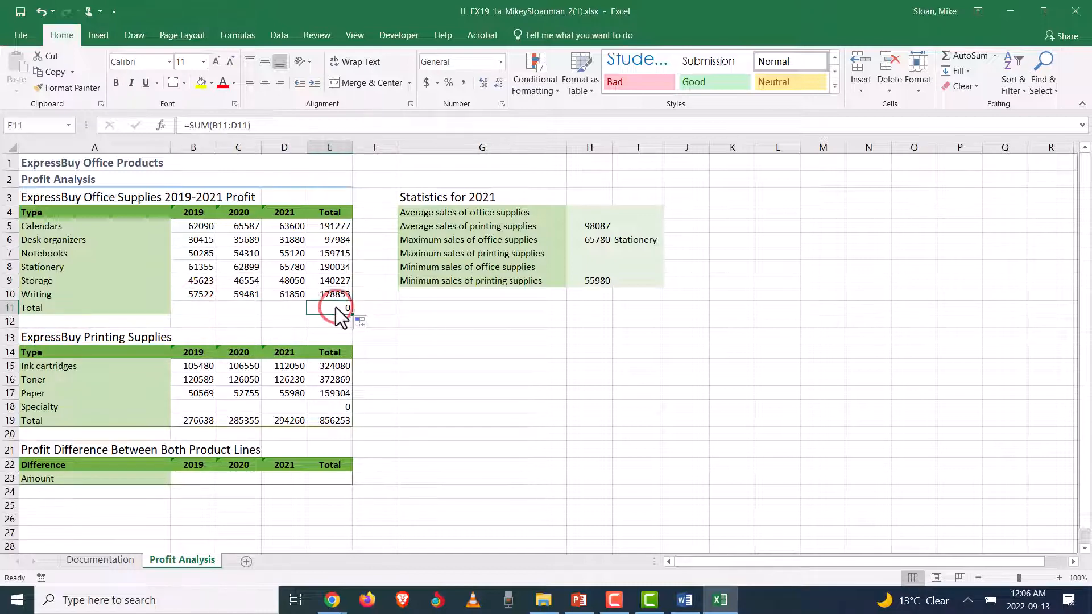
pyautogui.hotkey('ctrl', 'z')
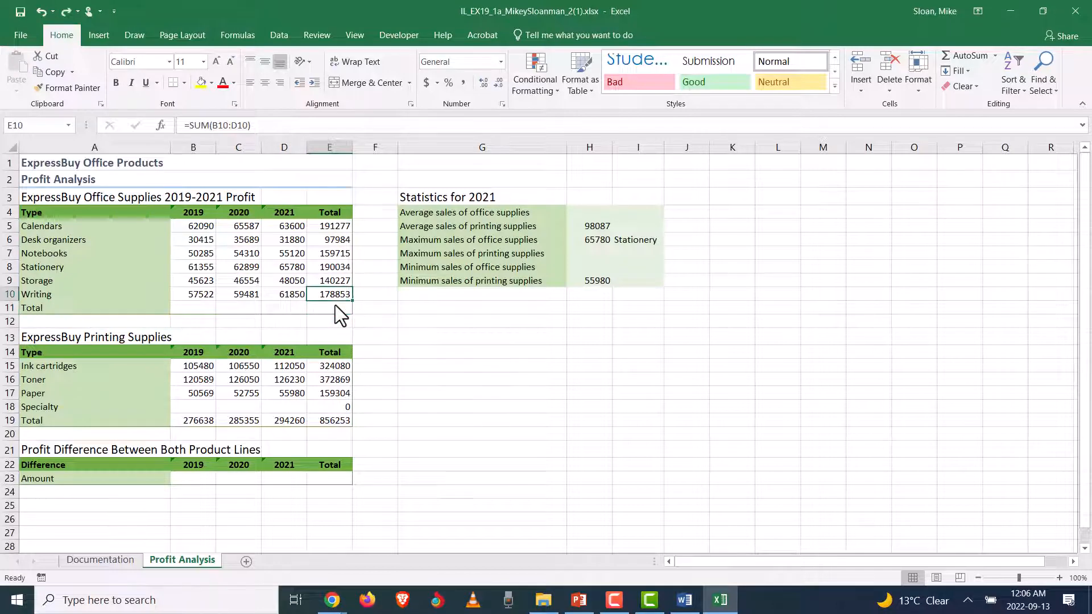
# Examine the final figure of the Profit Analysis worksheet in the Word instructions and compare it with cell E11 in Excel.
pyautogui.hotkey('alt', 'Tab')
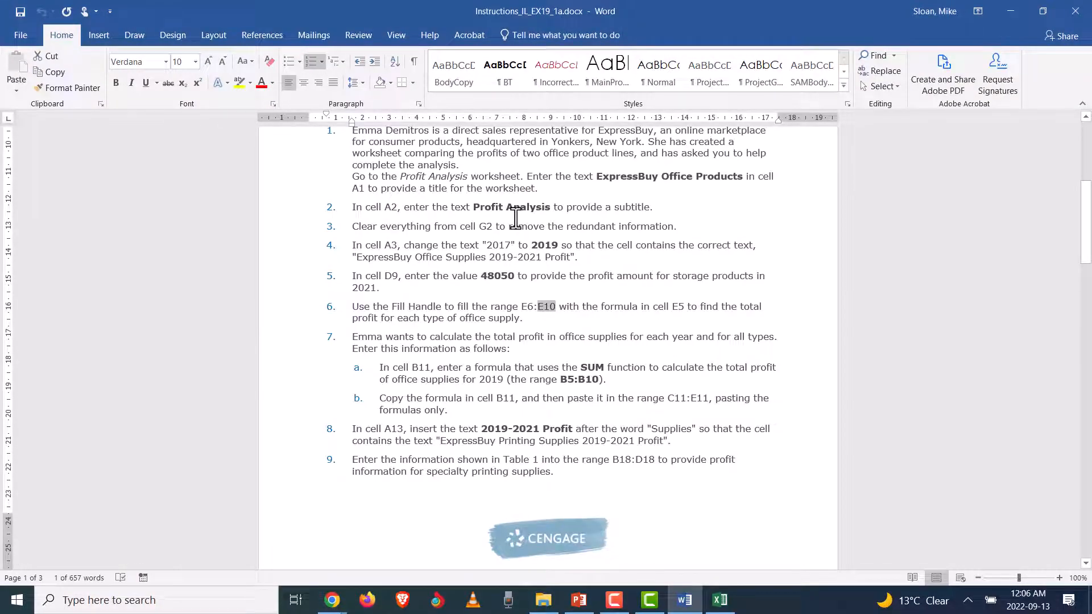
pyautogui.scroll(-15, 439, 262)
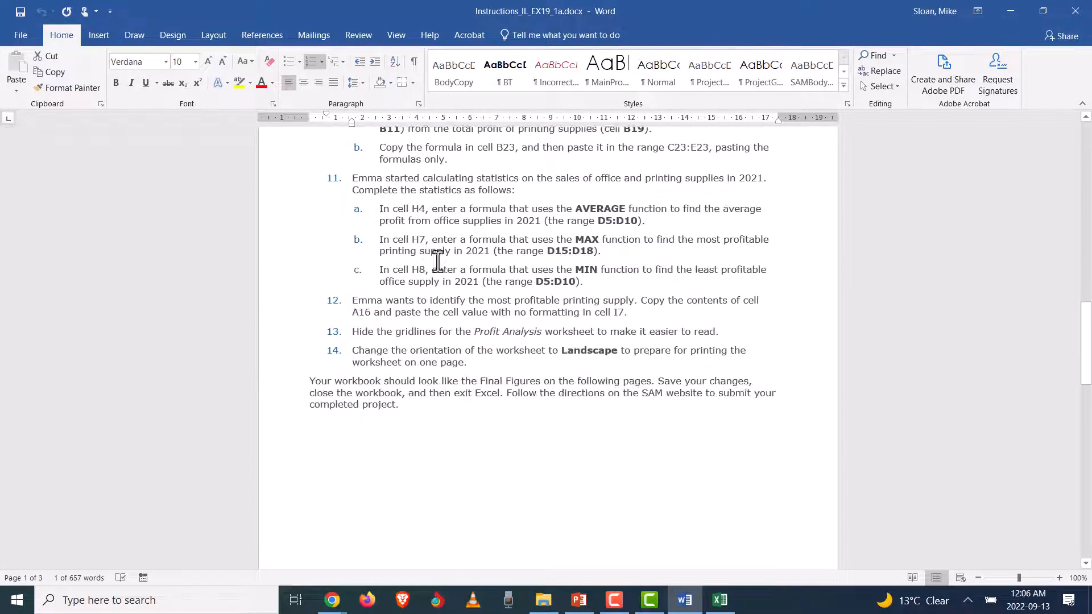
pyautogui.scroll(-12, 438, 261)
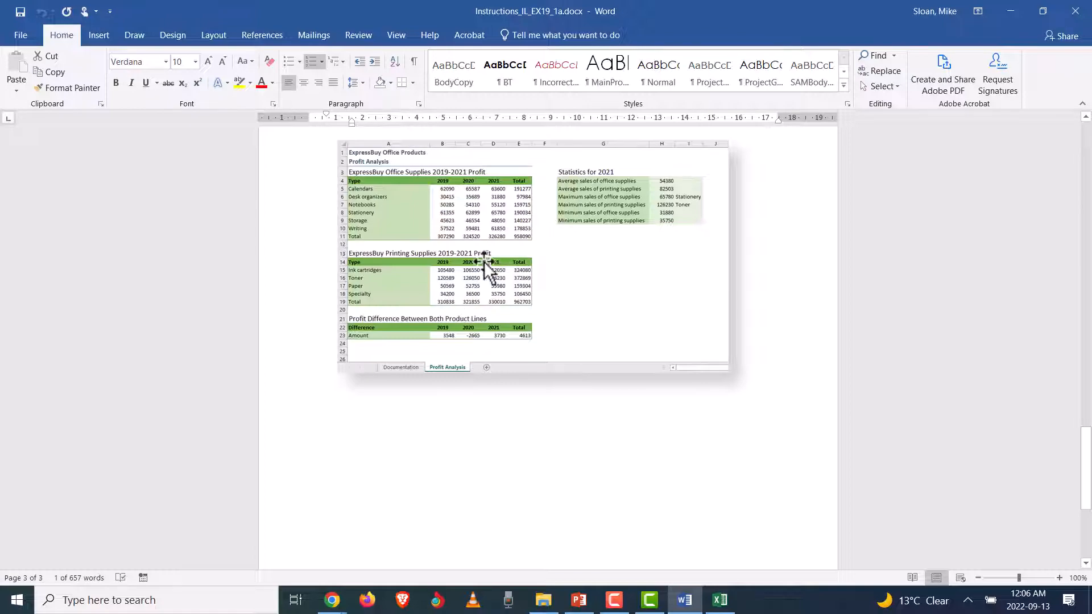
pyautogui.scroll(-5, 558, 296)
pyautogui.scroll(20, 563, 361)
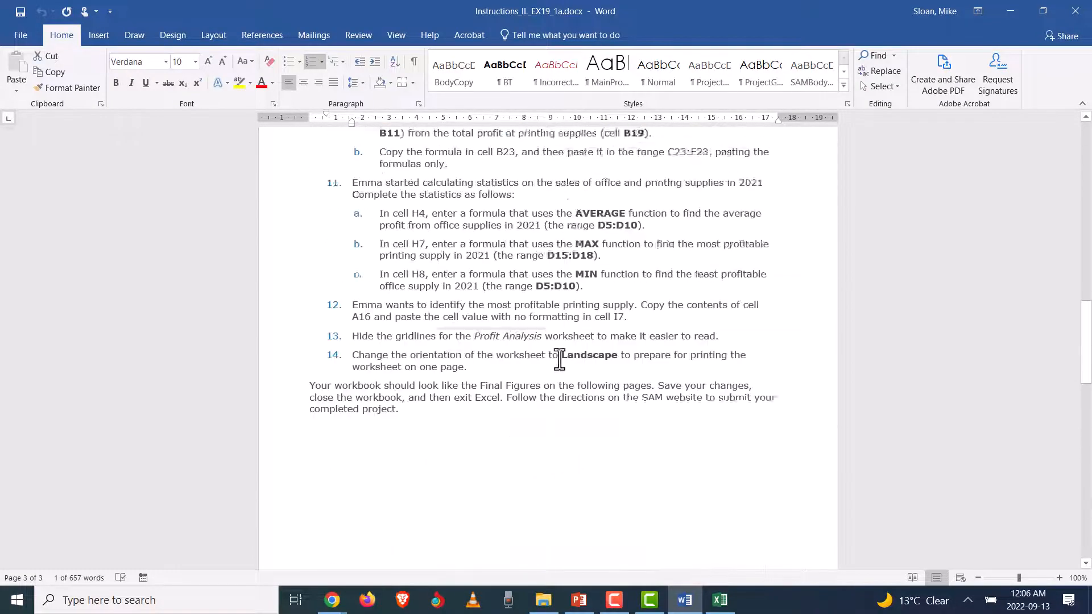
pyautogui.scroll(4, 671, 382)
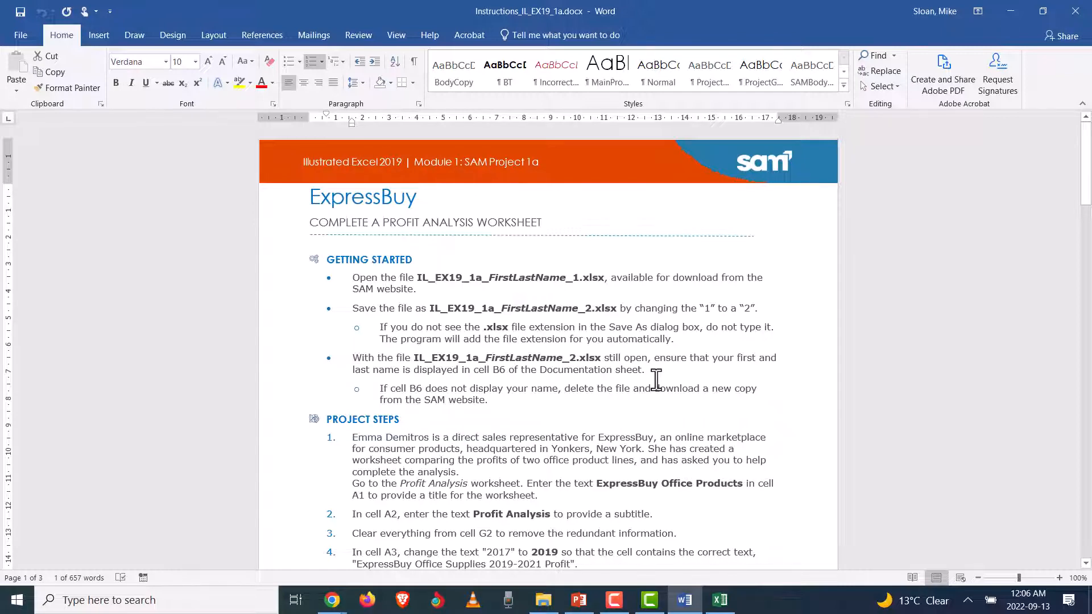
pyautogui.hotkey('alt', 'Tab')
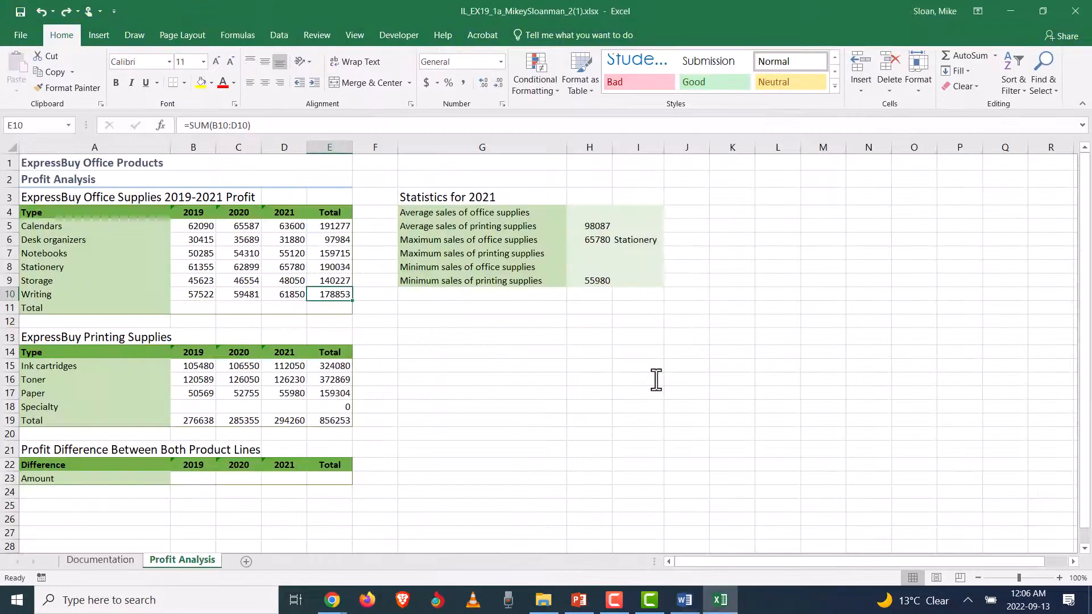
pyautogui.click(332, 310)
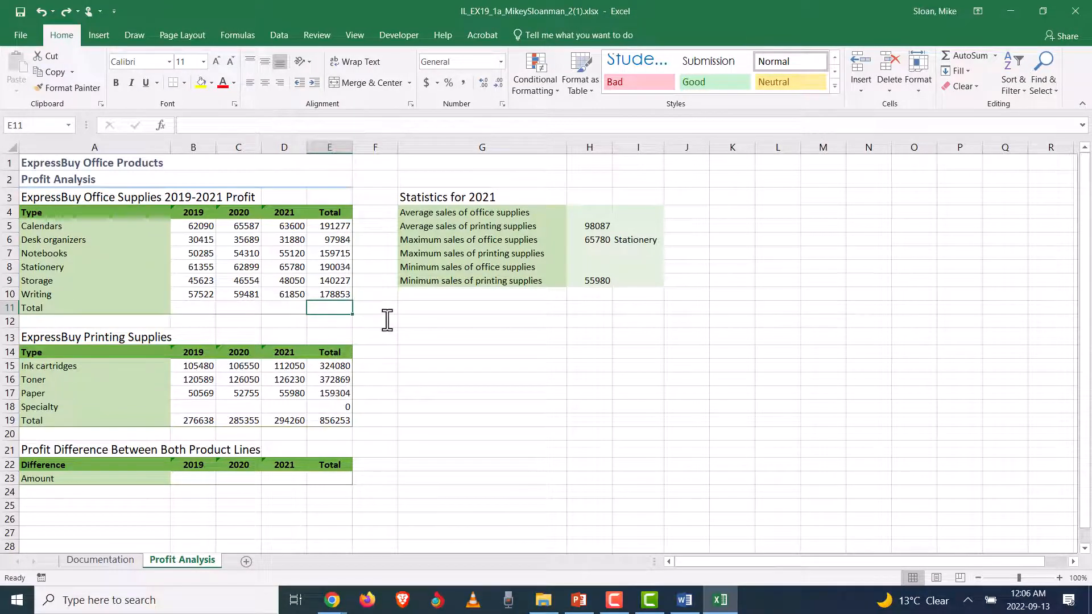
# Switch to the Word instructions and read step 7 on totalling office supplies in cell B11 with the SUM function.
pyautogui.hotkey('alt', 'Tab')
pyautogui.scroll(-1, 529, 408)
pyautogui.scroll(-10, 529, 408)
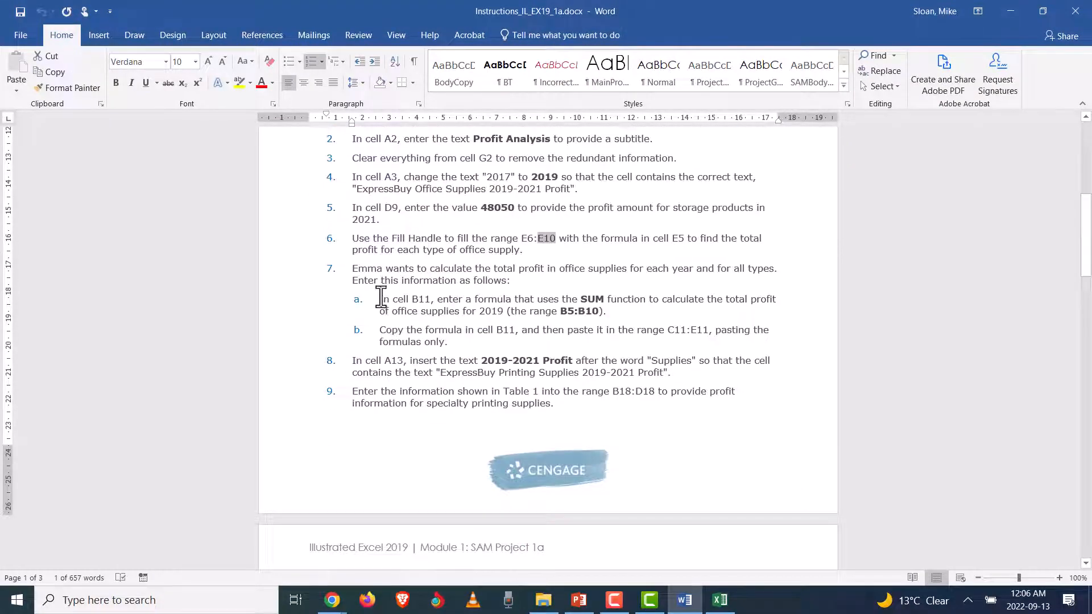
pyautogui.moveTo(381, 295); pyautogui.dragTo(669, 321)
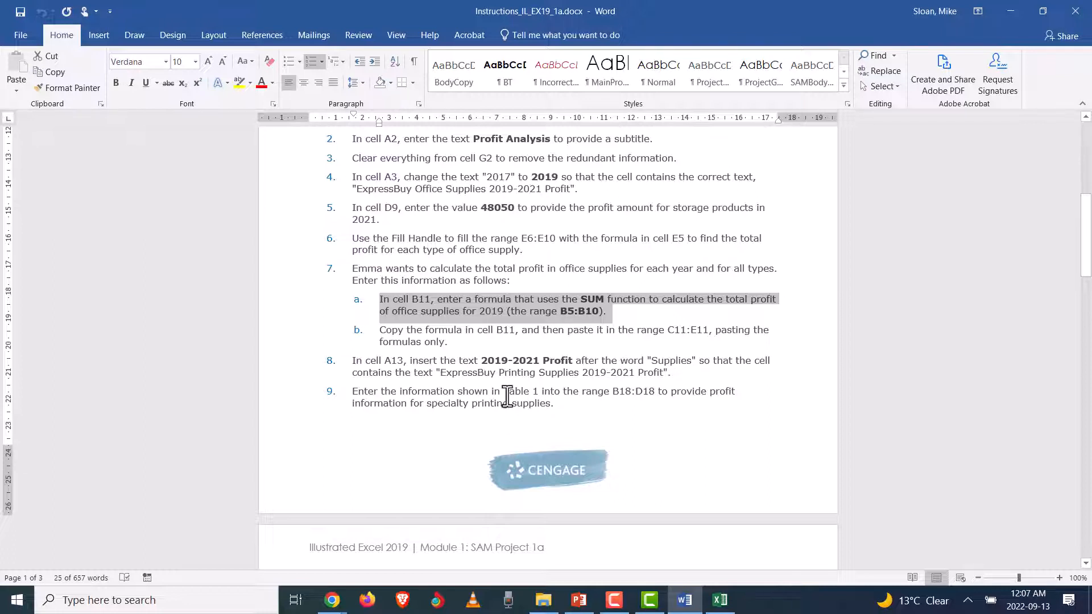
pyautogui.click(539, 336)
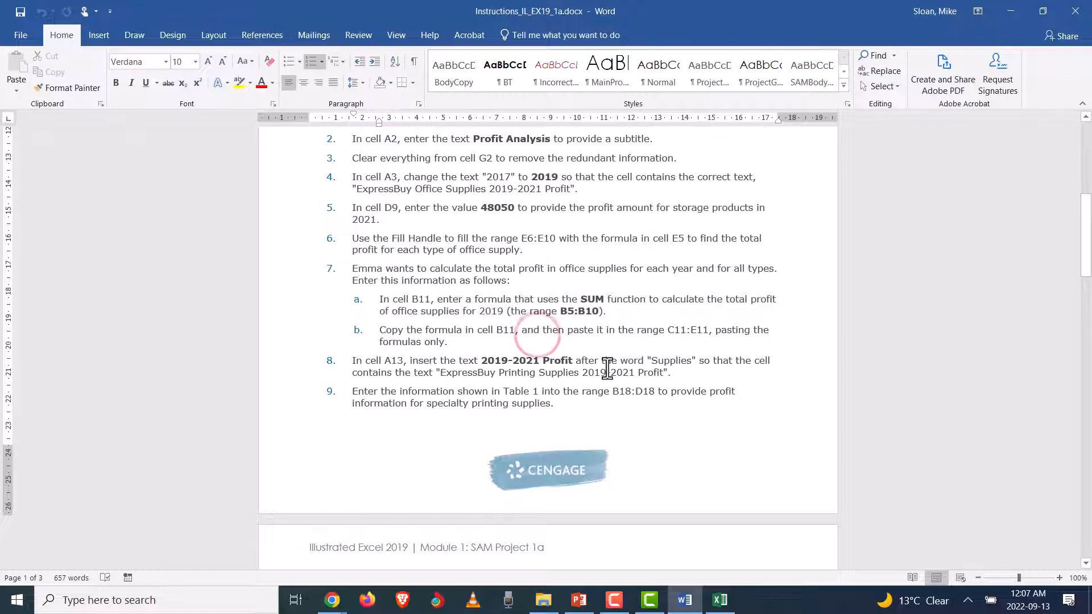
# Switch to Excel and try a SUM formula over the range B5:B11 in cell B11.
pyautogui.hotkey('alt', 'Tab')
pyautogui.click(182, 310)
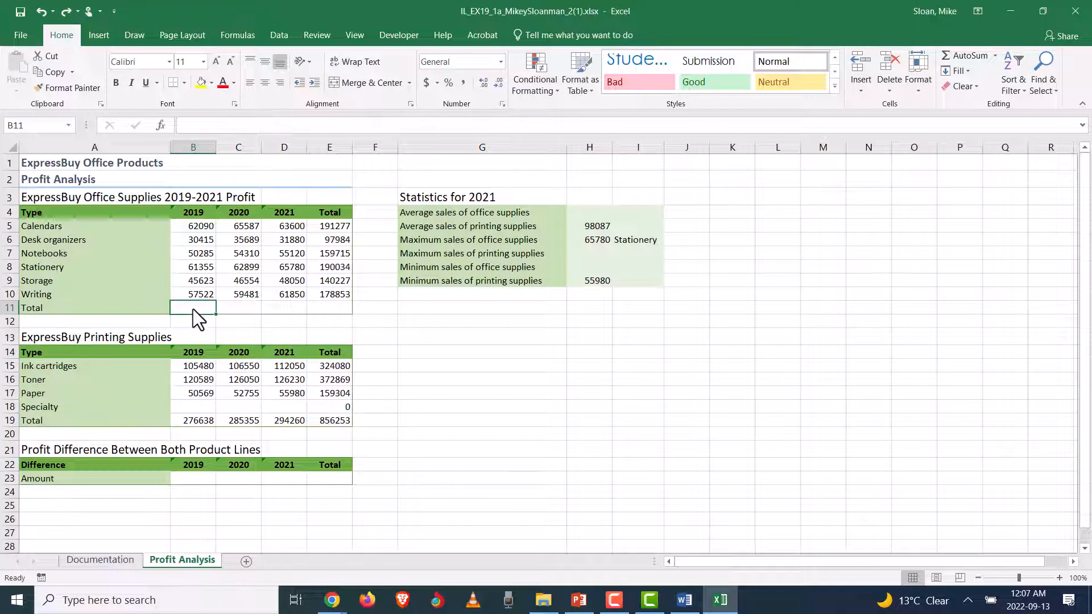
pyautogui.write('=sum')
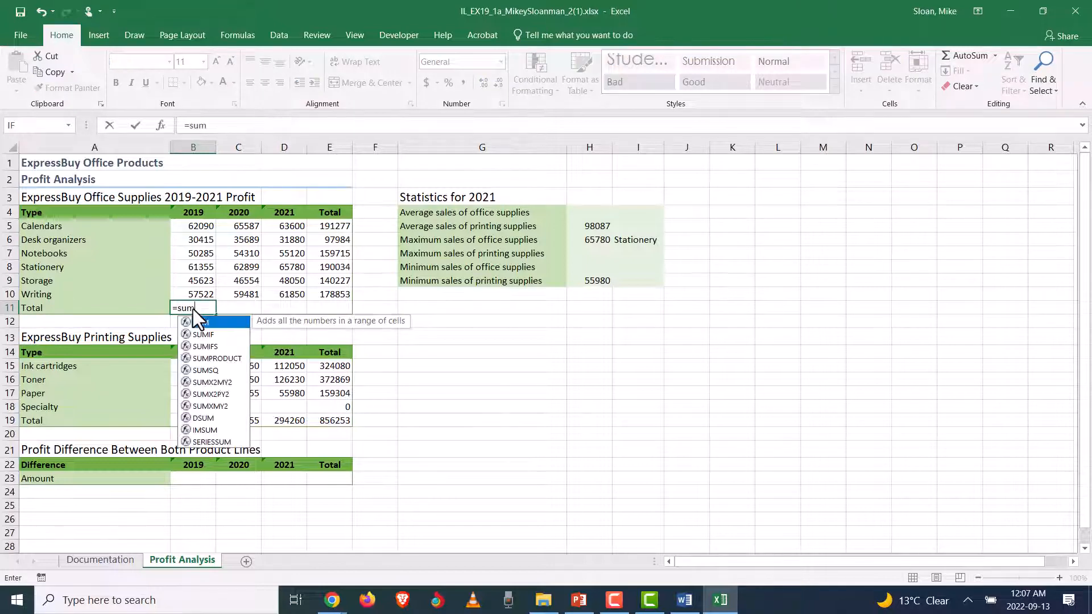
pyautogui.write('(')
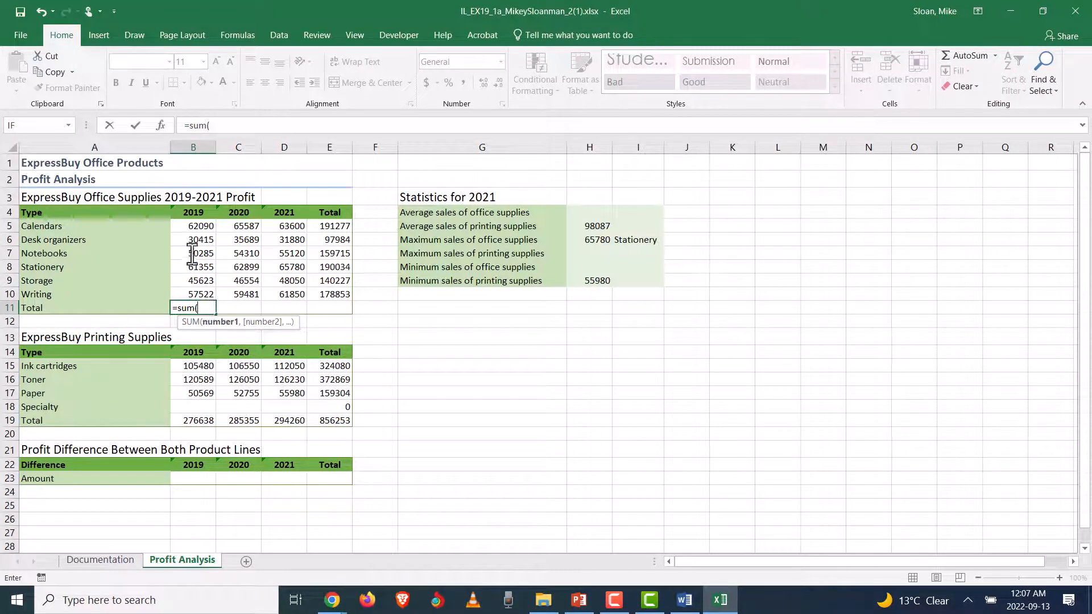
pyautogui.moveTo(190, 226); pyautogui.dragTo(193, 308)
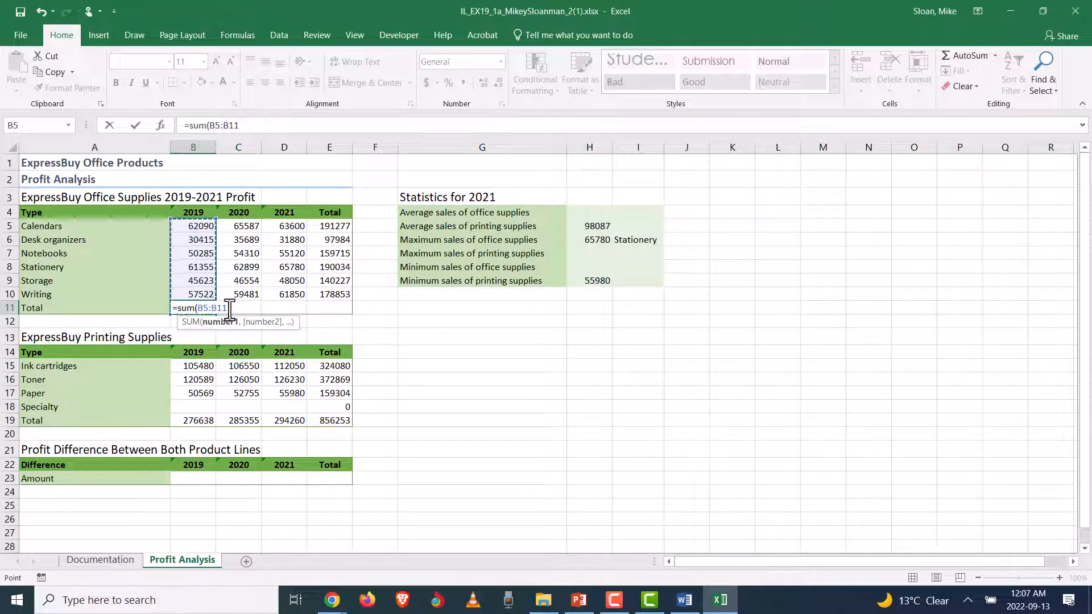
pyautogui.press('Return')
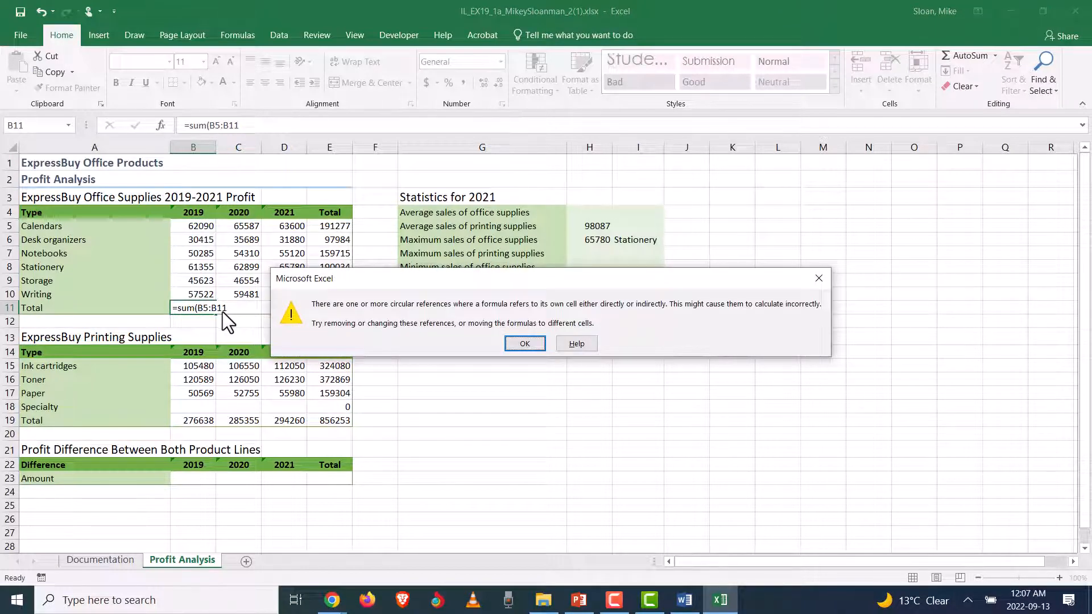
pyautogui.press('Return')
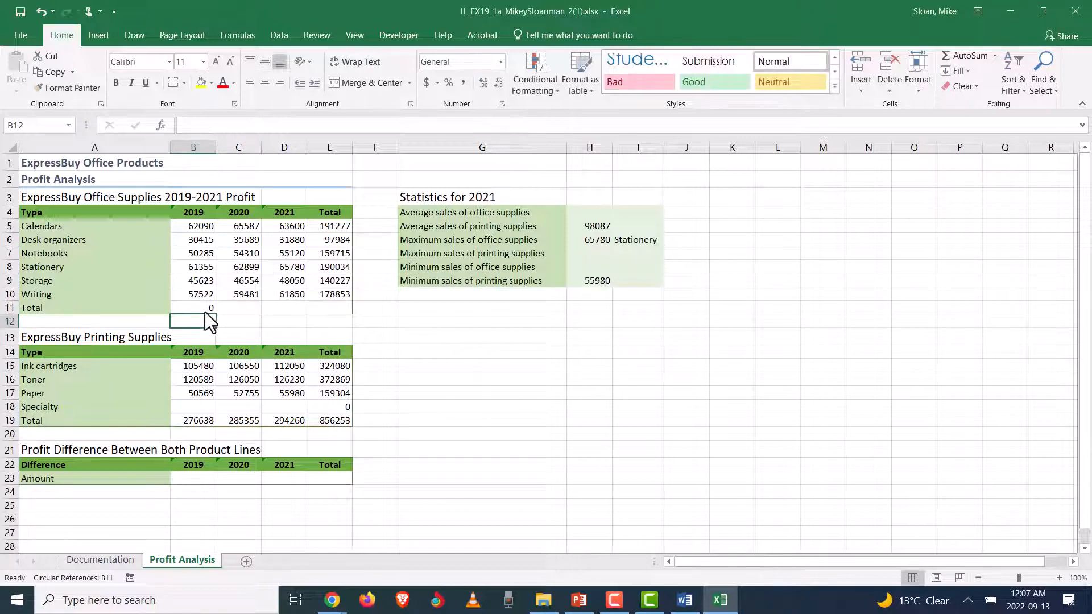
# Try a SUM formula starting at B5 in cell B11 for the 2019 office supplies total.
pyautogui.click(203, 308)
pyautogui.write('=sum')
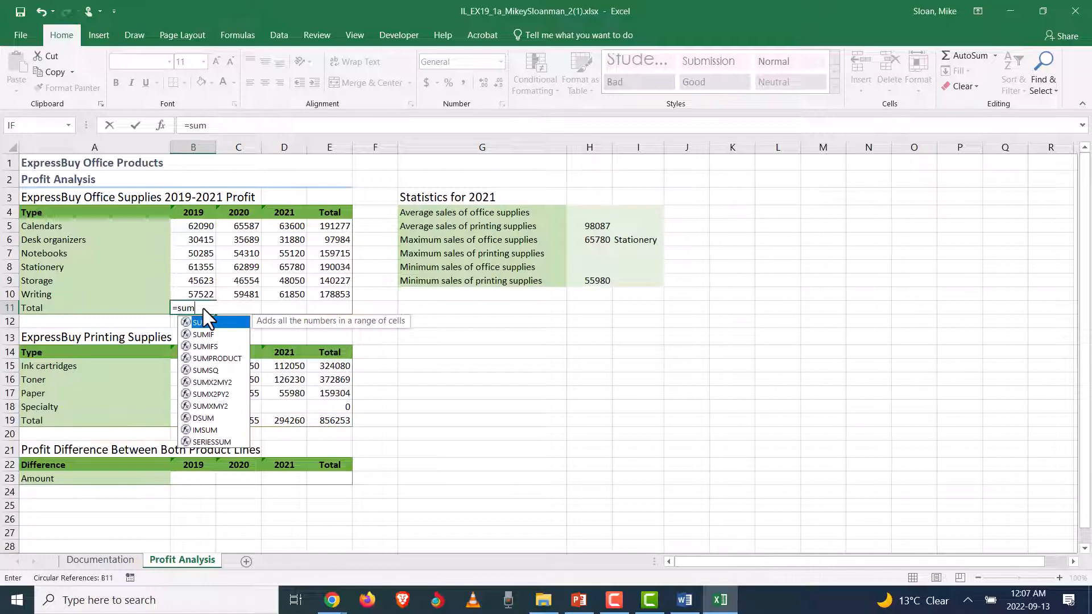
pyautogui.write('(b')
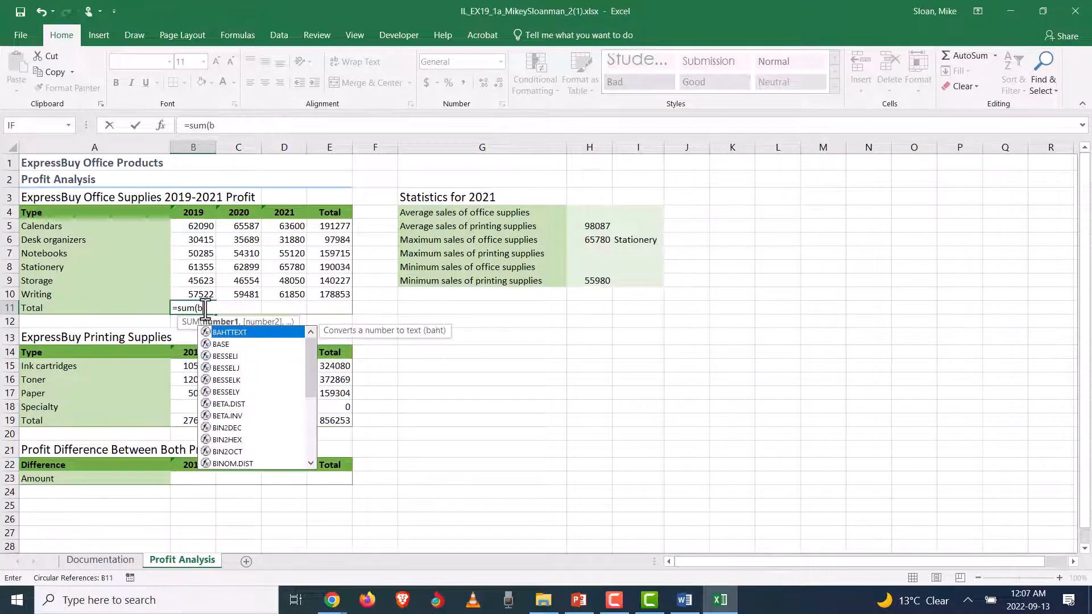
pyautogui.write('5')
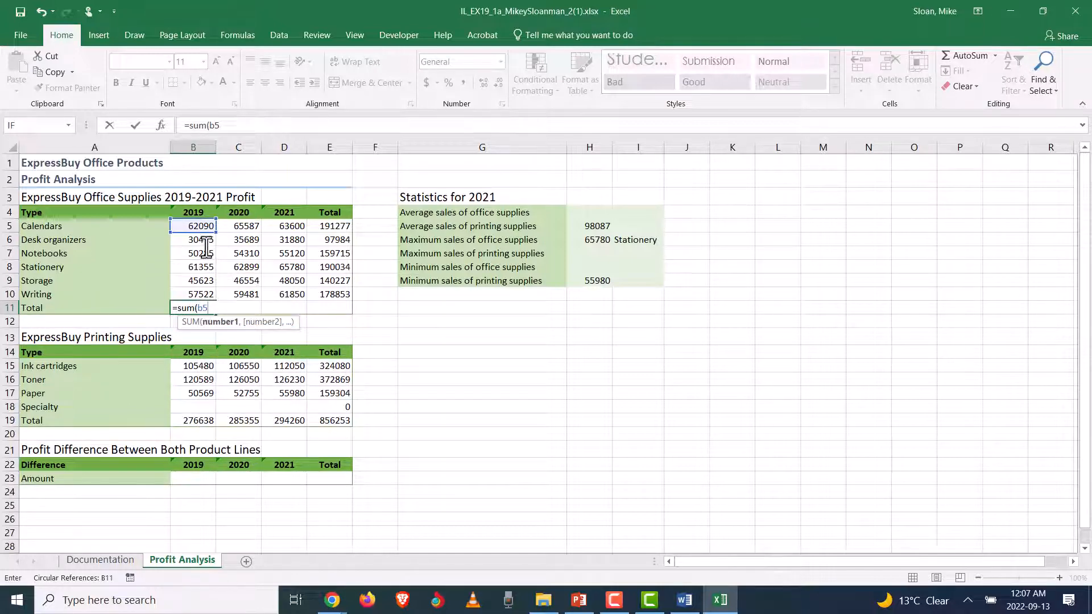
pyautogui.moveTo(202, 226); pyautogui.dragTo(202, 295)
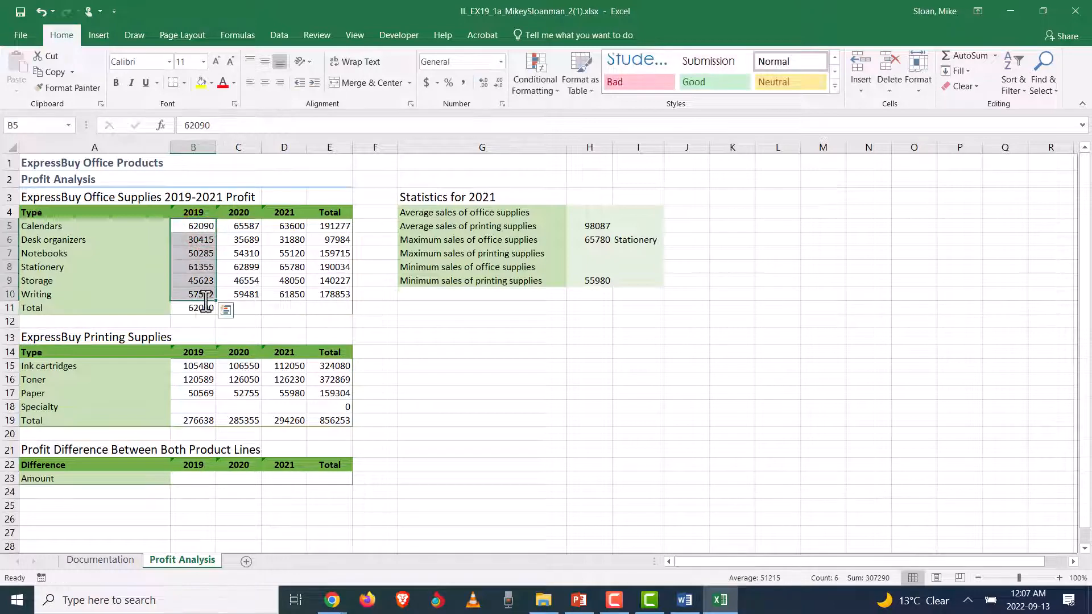
# Rewrite the formula in cell B11 as =SUM(B5:B10).
pyautogui.click(202, 310)
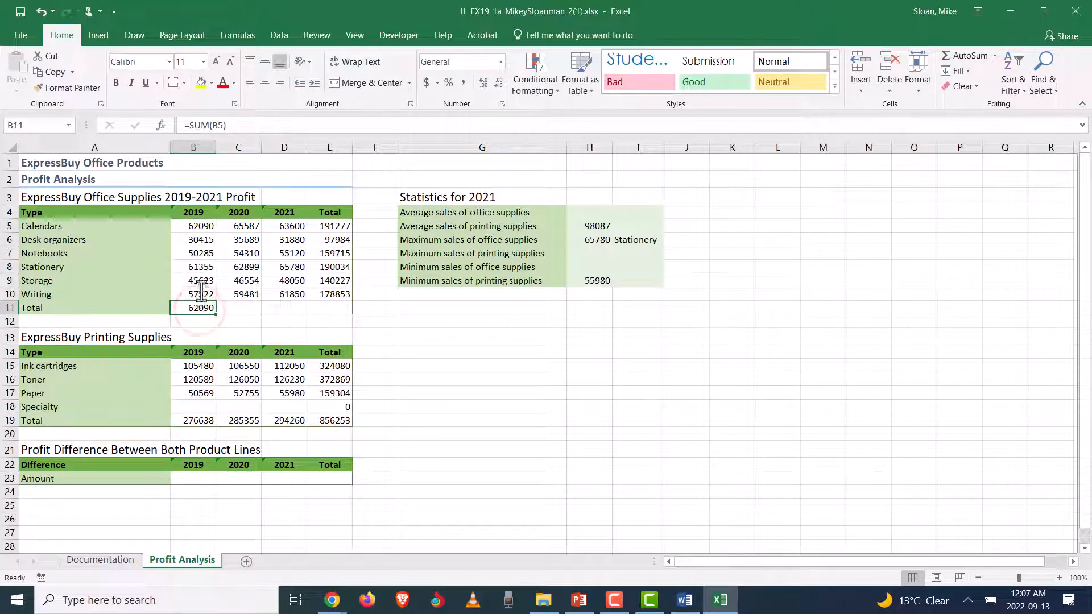
pyautogui.click(214, 127)
pyautogui.moveTo(231, 125); pyautogui.dragTo(191, 132)
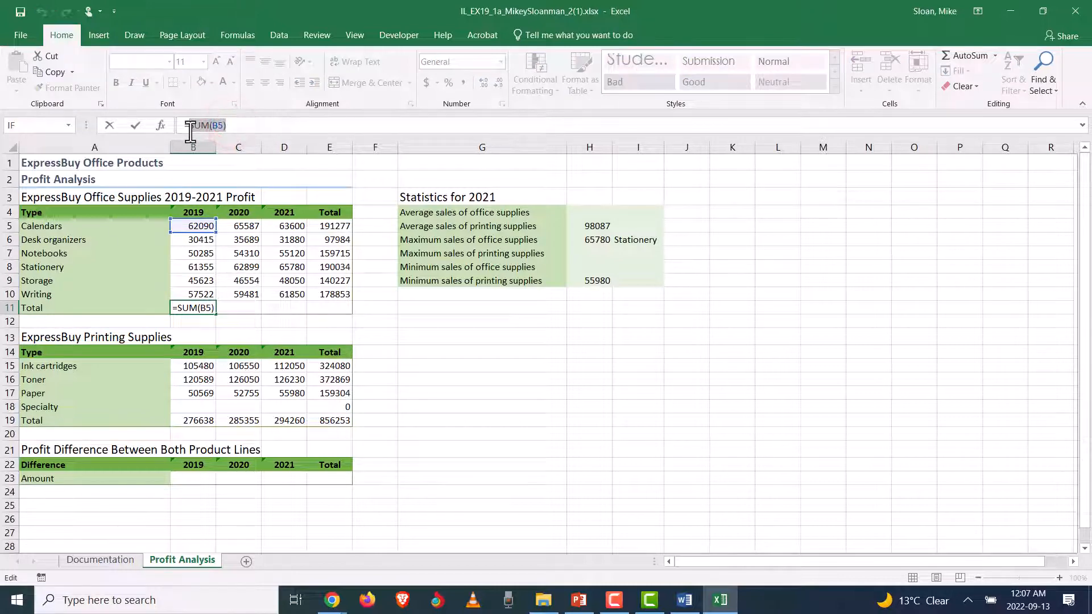
pyautogui.write('=sum(')
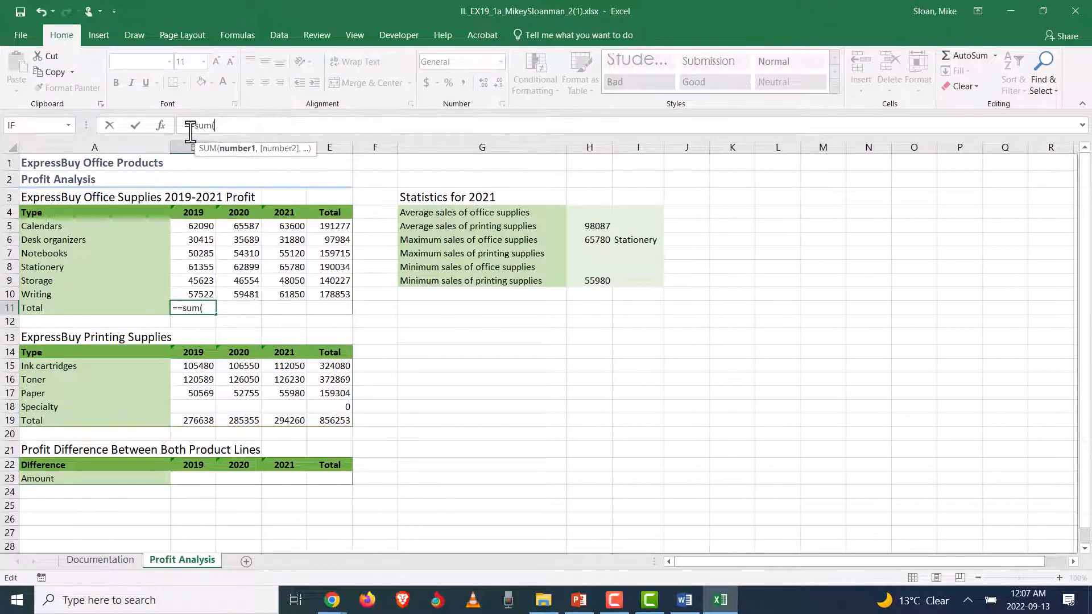
pyautogui.moveTo(203, 225); pyautogui.dragTo(203, 299)
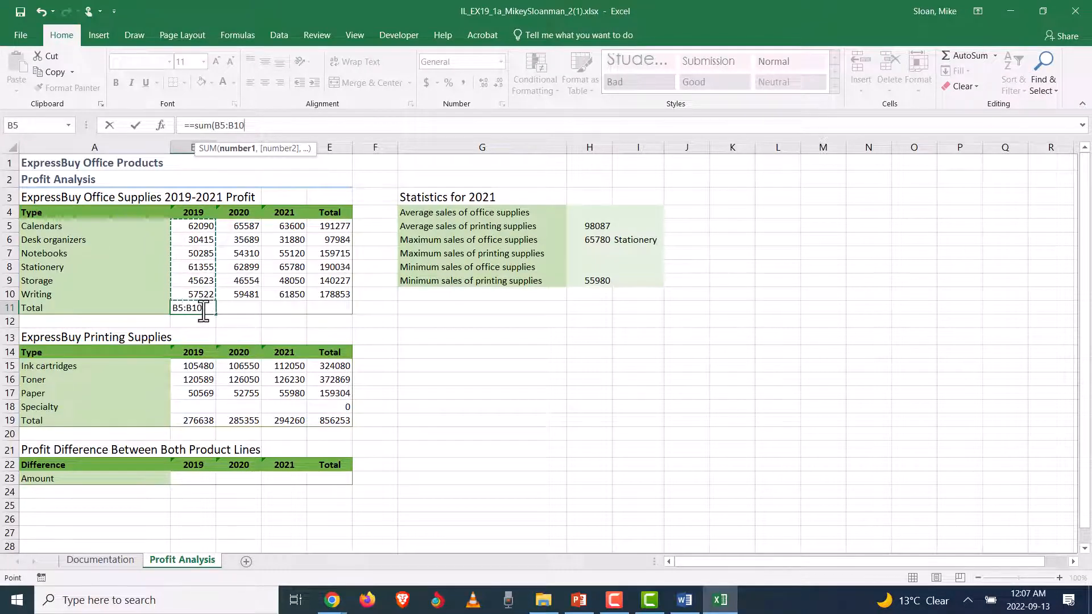
pyautogui.click(183, 124)
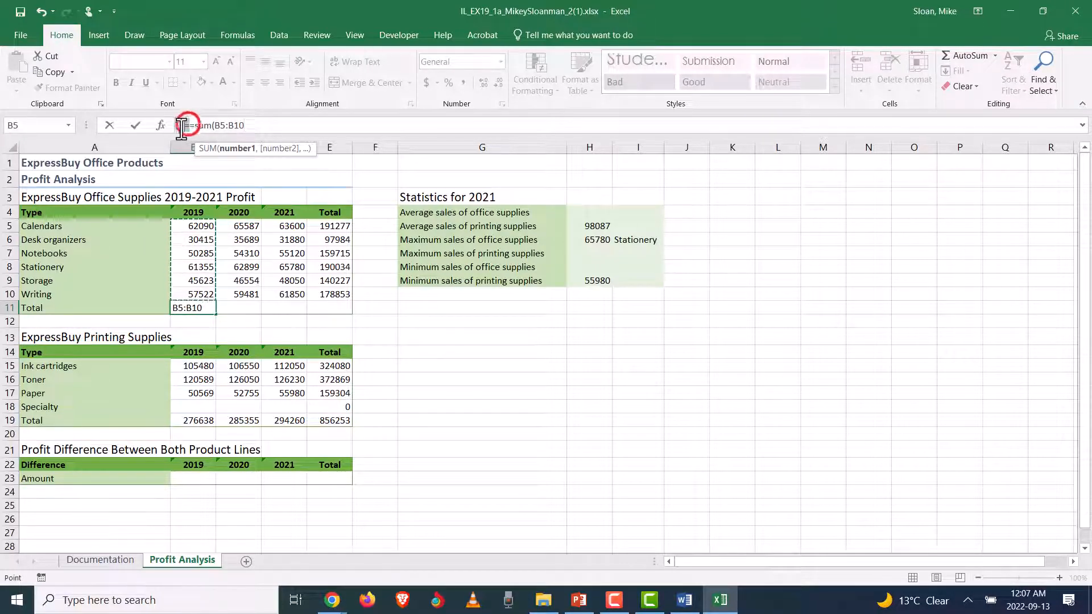
pyautogui.press('Delete')
pyautogui.press('Return')
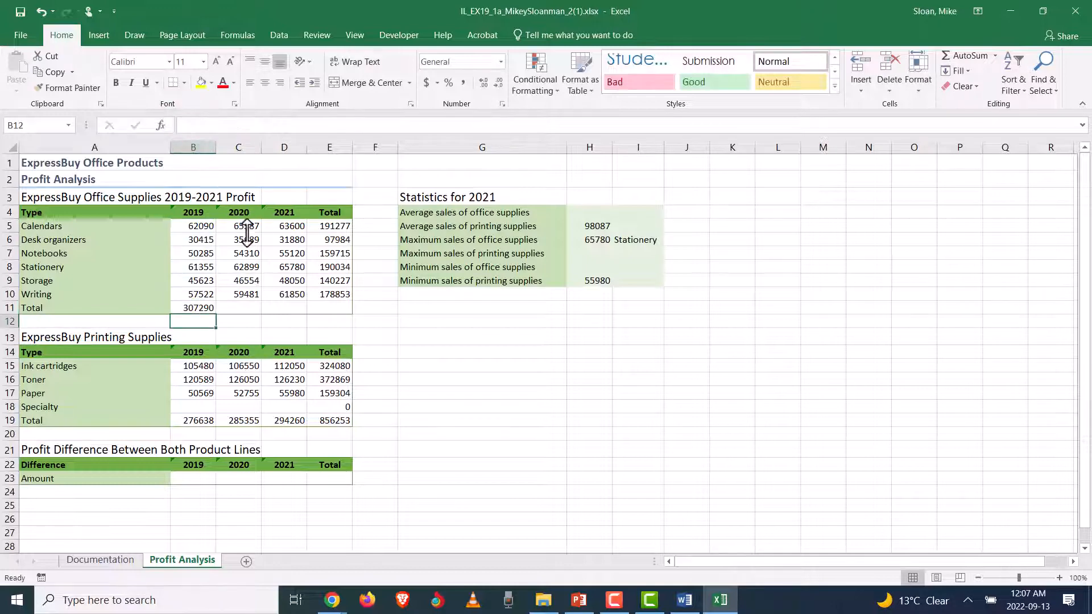
# Clear cell B11 and total the range B5:B10 there with AutoSum.
pyautogui.click(207, 306)
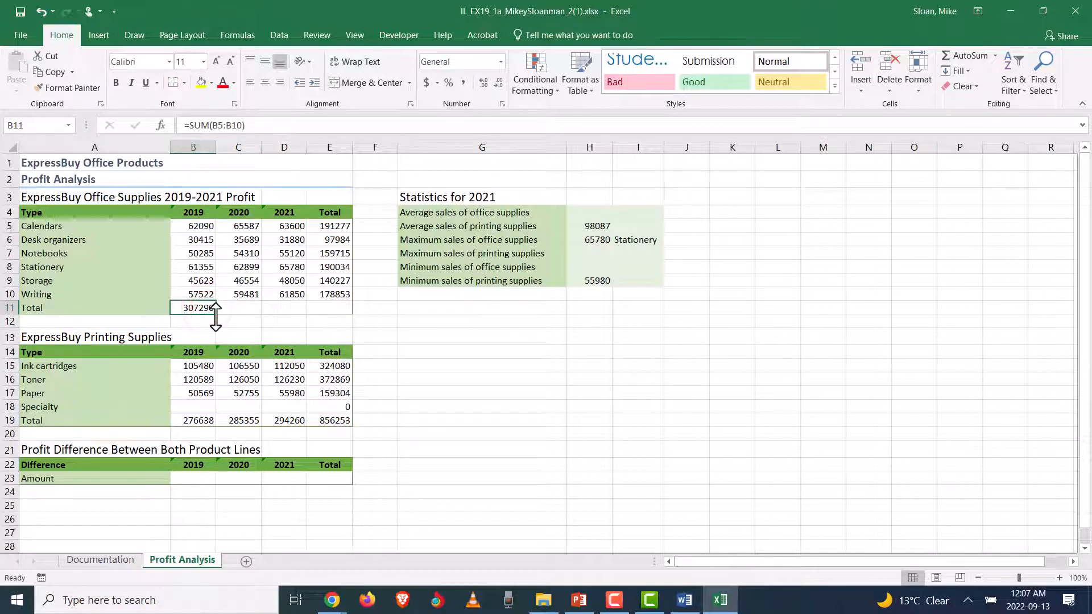
pyautogui.press('Delete')
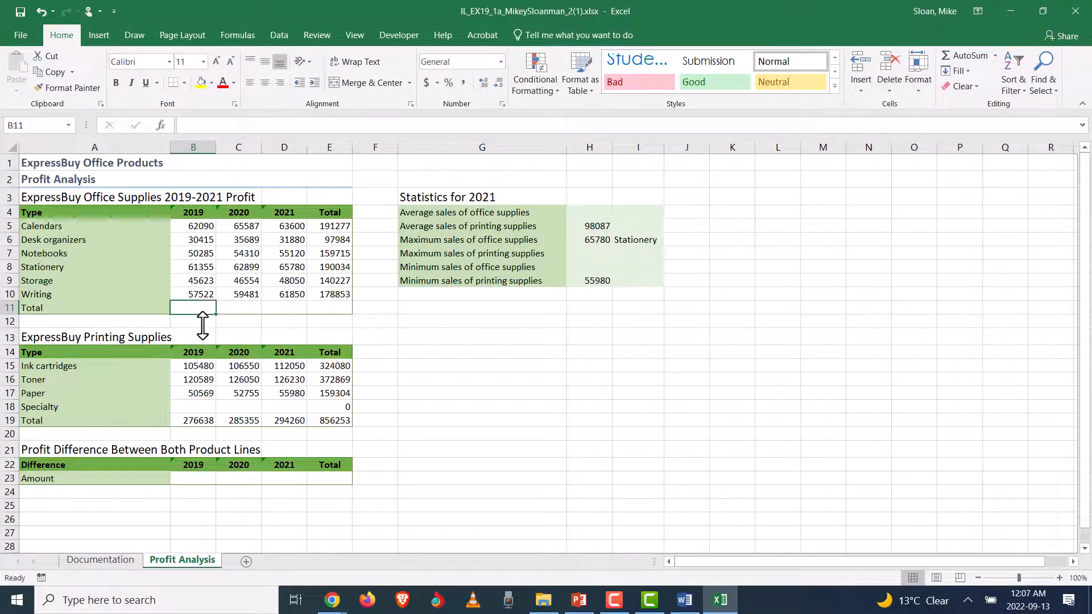
pyautogui.click(984, 56)
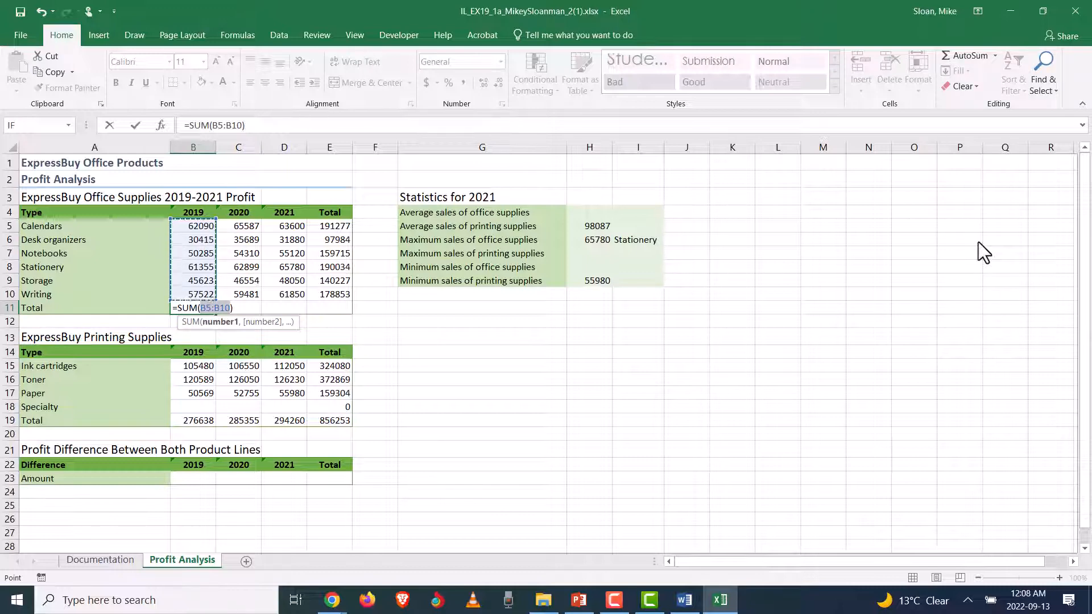
pyautogui.press('Return')
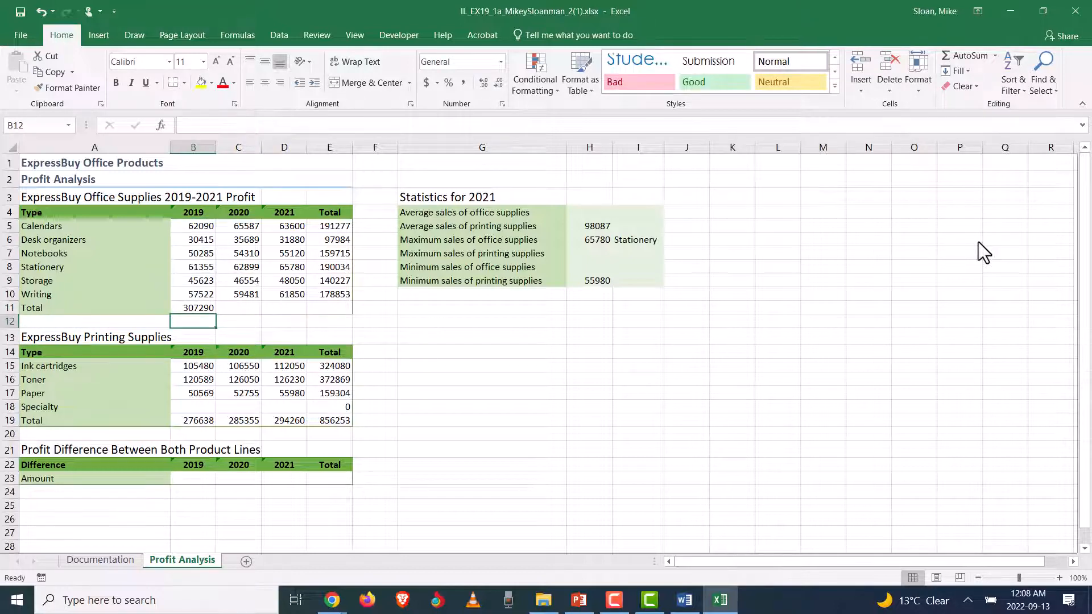
pyautogui.press('Up')
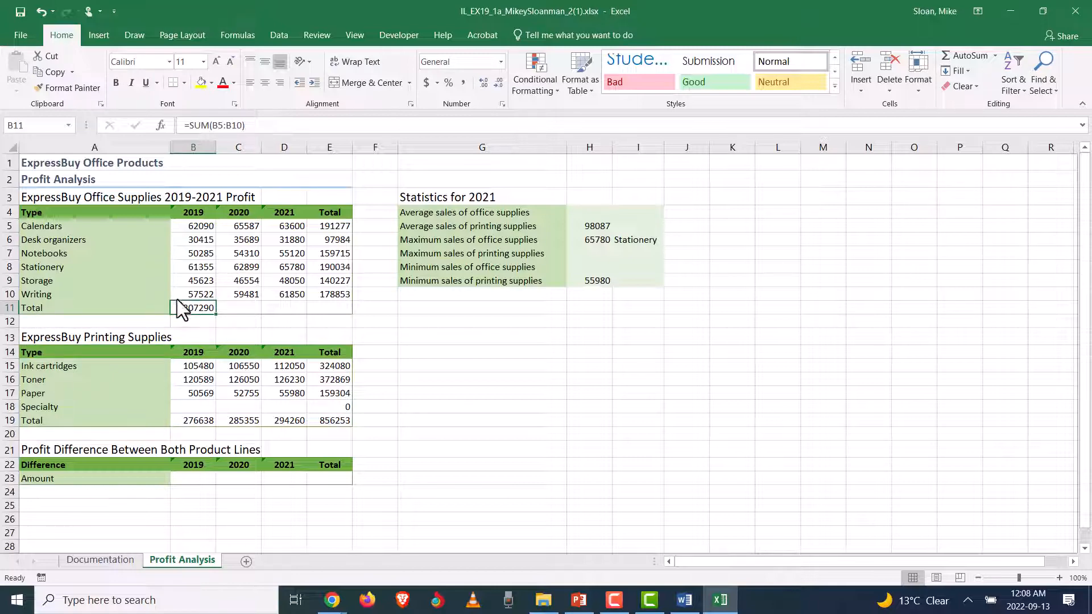
# Try filling the SUM formula from B11 across to E11, and undo the fill.
pyautogui.moveTo(199, 226); pyautogui.dragTo(192, 292)
pyautogui.click(195, 309)
pyautogui.moveTo(215, 314); pyautogui.dragTo(348, 326)
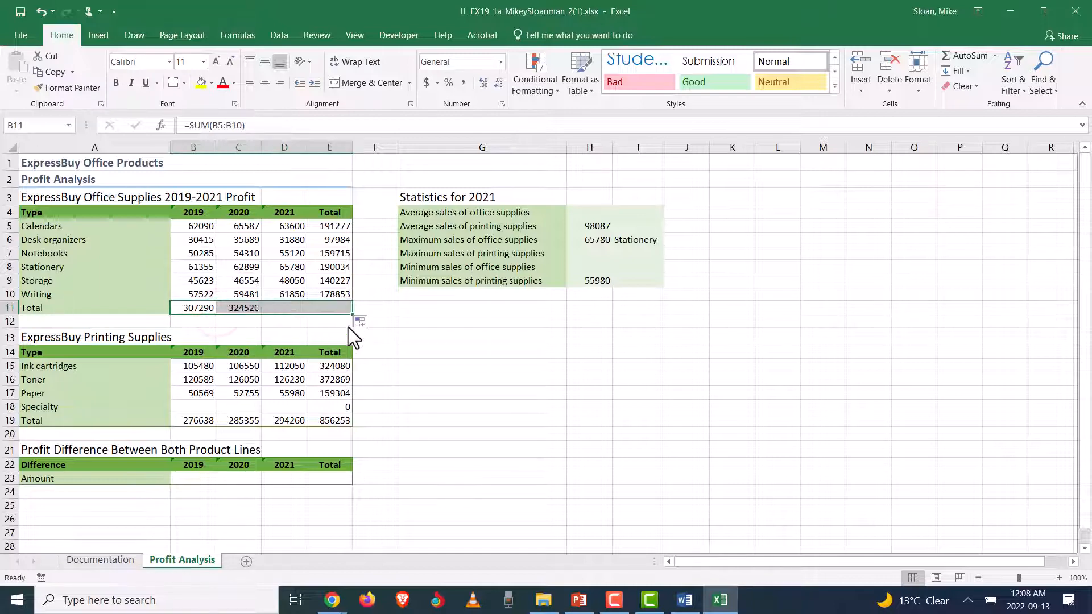
pyautogui.hotkey('ctrl', 'z')
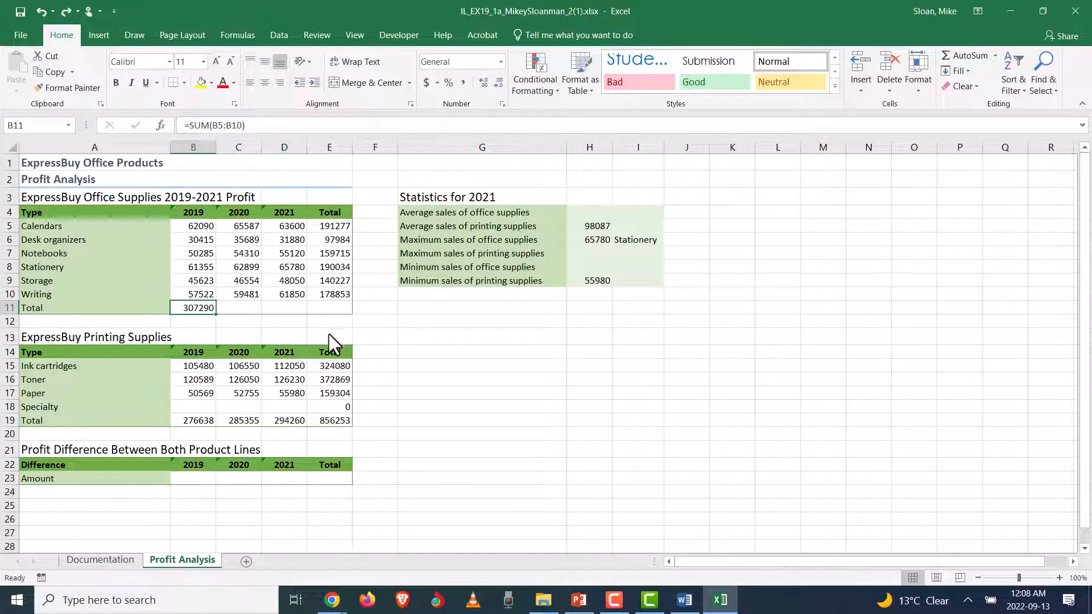
# Clear cell B11 and use AutoSum to total all the office supplies columns at once in B11:E11.
pyautogui.press('Delete')
pyautogui.moveTo(195, 307); pyautogui.dragTo(333, 311)
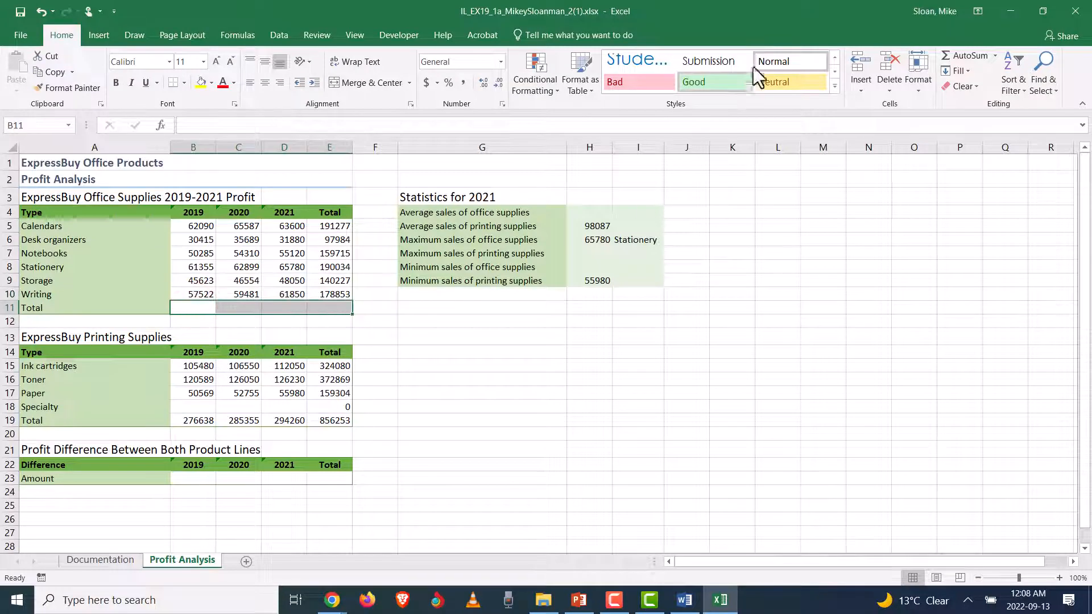
pyautogui.click(971, 57)
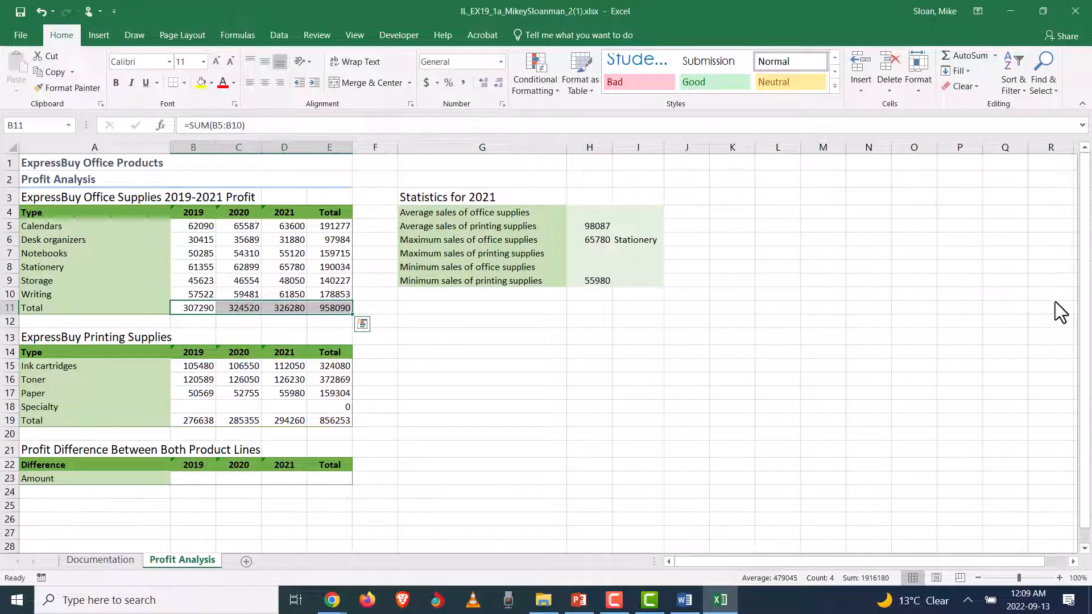
# Select cell A13, switch to the Word instructions and copy the text "2019-2021 Profit" from step 8.
pyautogui.click(195, 407)
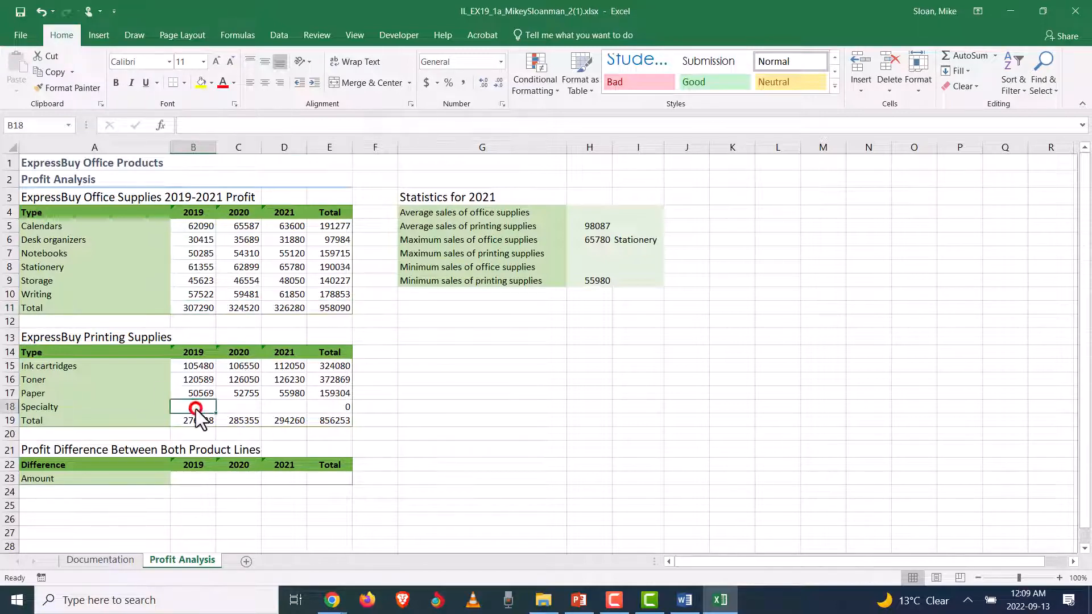
pyautogui.click(60, 338)
pyautogui.hotkey('alt', 'Tab')
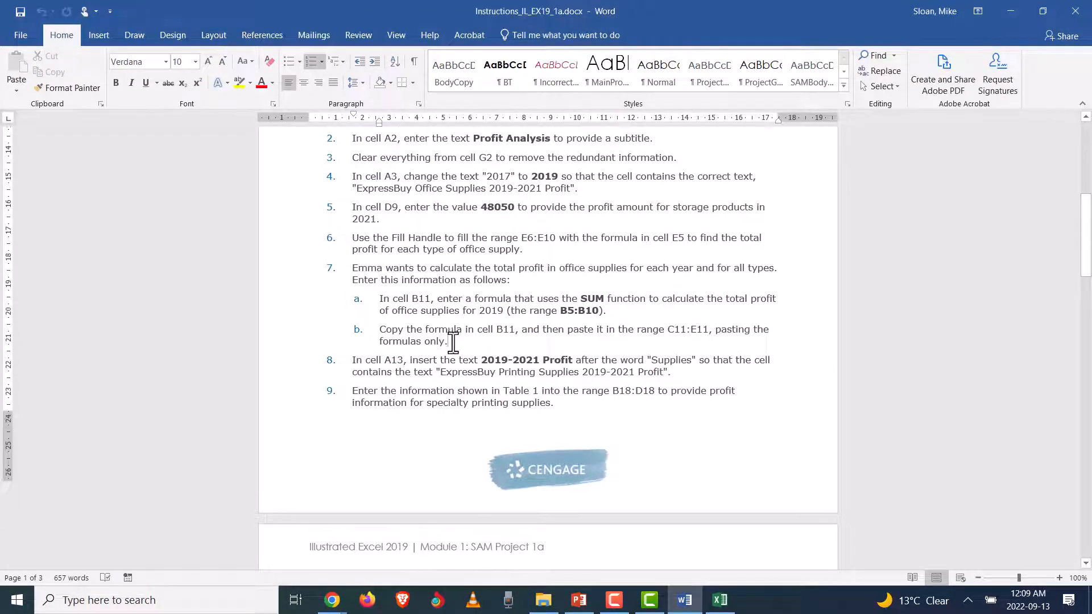
pyautogui.scroll(-2, 454, 351)
pyautogui.moveTo(349, 291); pyautogui.dragTo(705, 312)
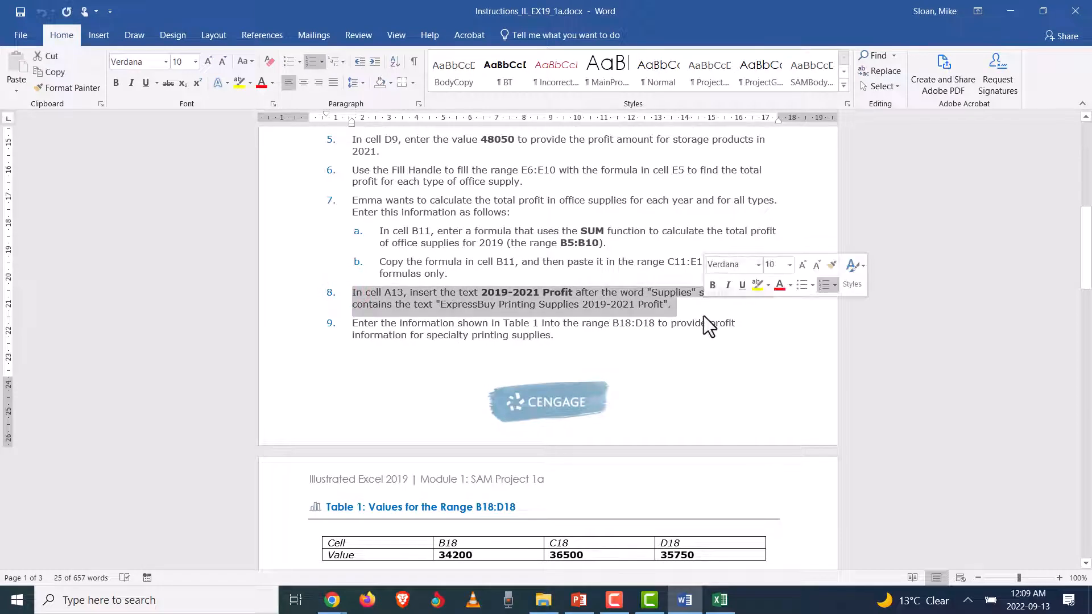
pyautogui.click(492, 298)
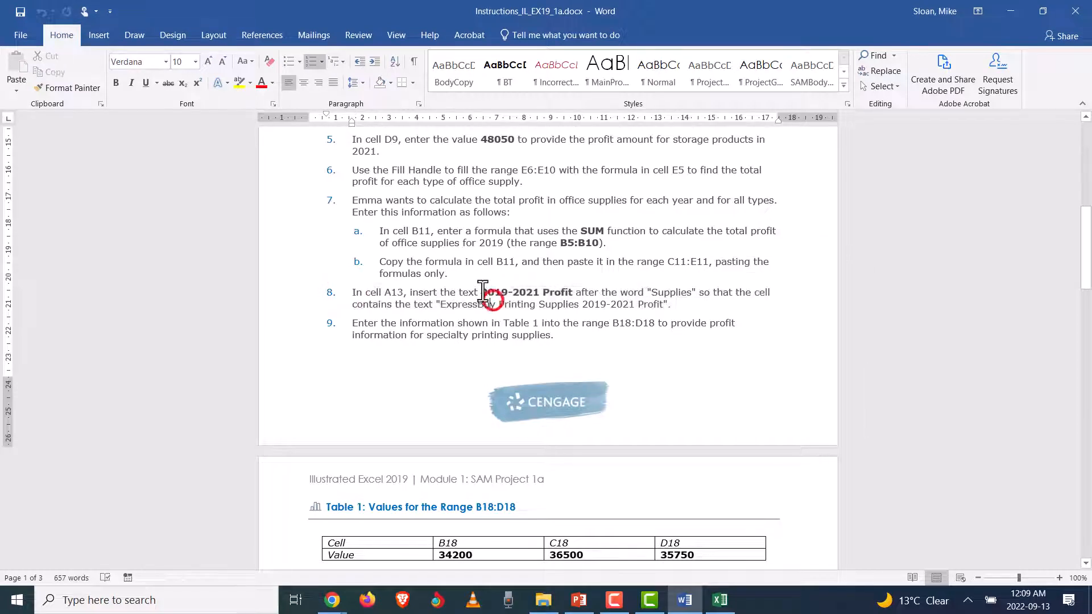
pyautogui.moveTo(482, 292); pyautogui.dragTo(572, 292)
pyautogui.hotkey('ctrl', 'c')
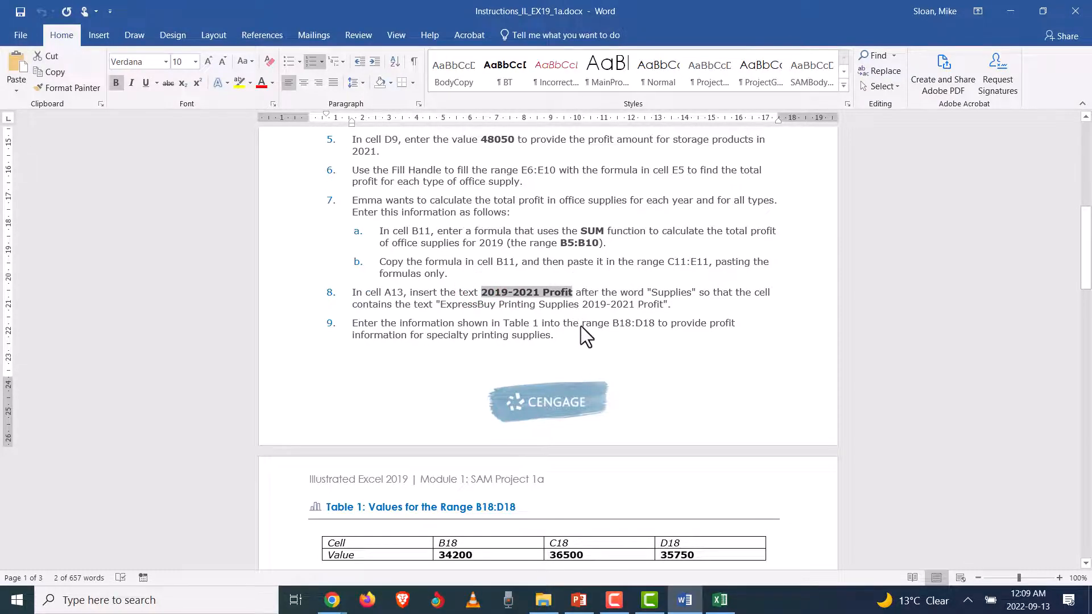
# Switch to Excel and add "2019-2021 Profit" after "ExpressBuy Printing Supplies" in cell A13.
pyautogui.hotkey('alt', 'Tab')
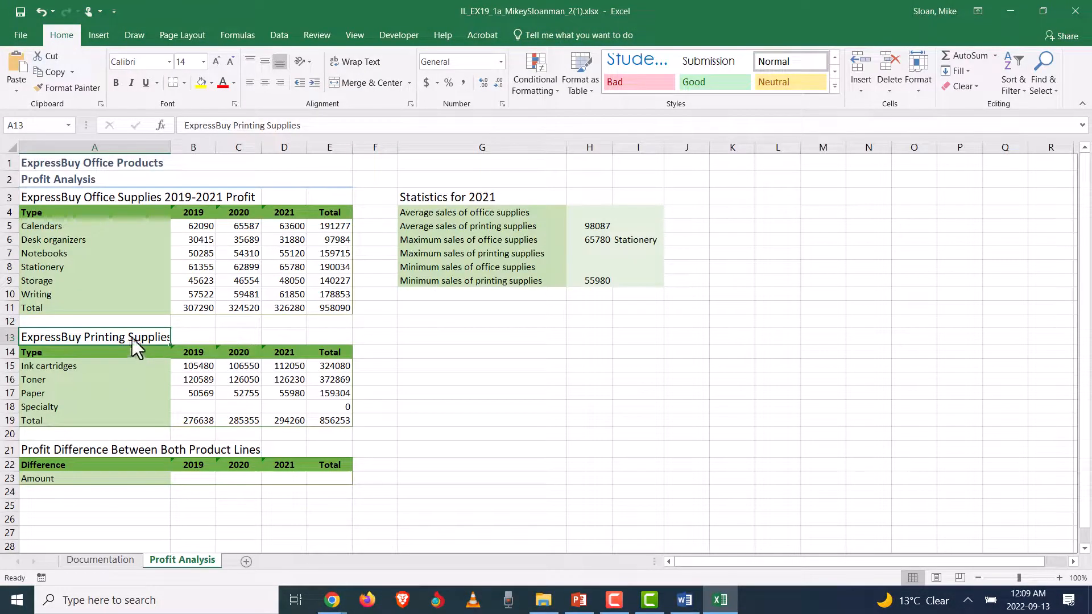
pyautogui.doubleClick(72, 336)
pyautogui.click(318, 126)
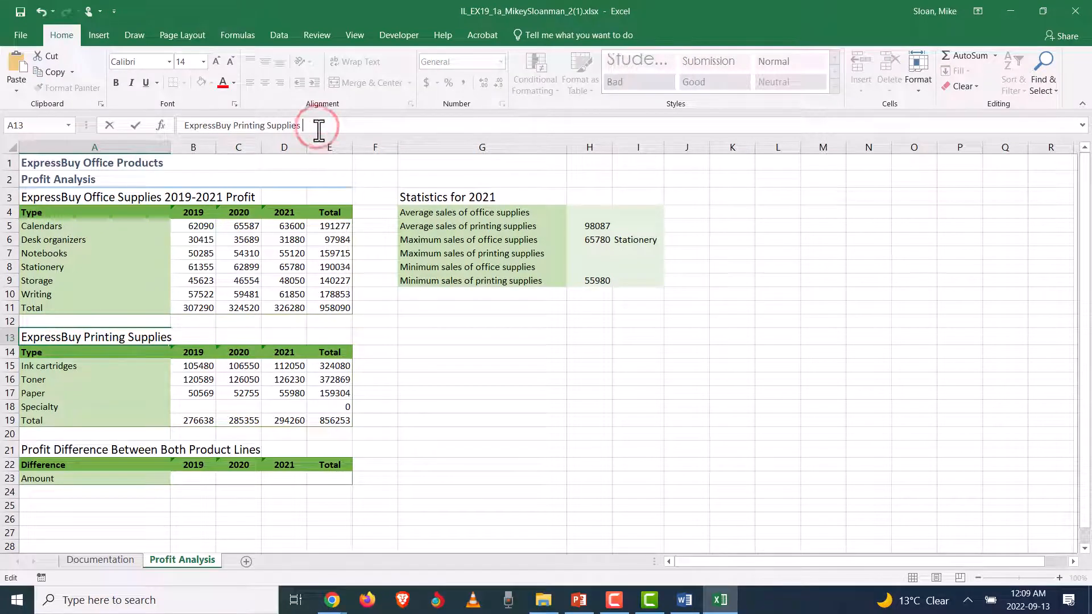
pyautogui.hotkey('ctrl', 'v')
pyautogui.press('Return')
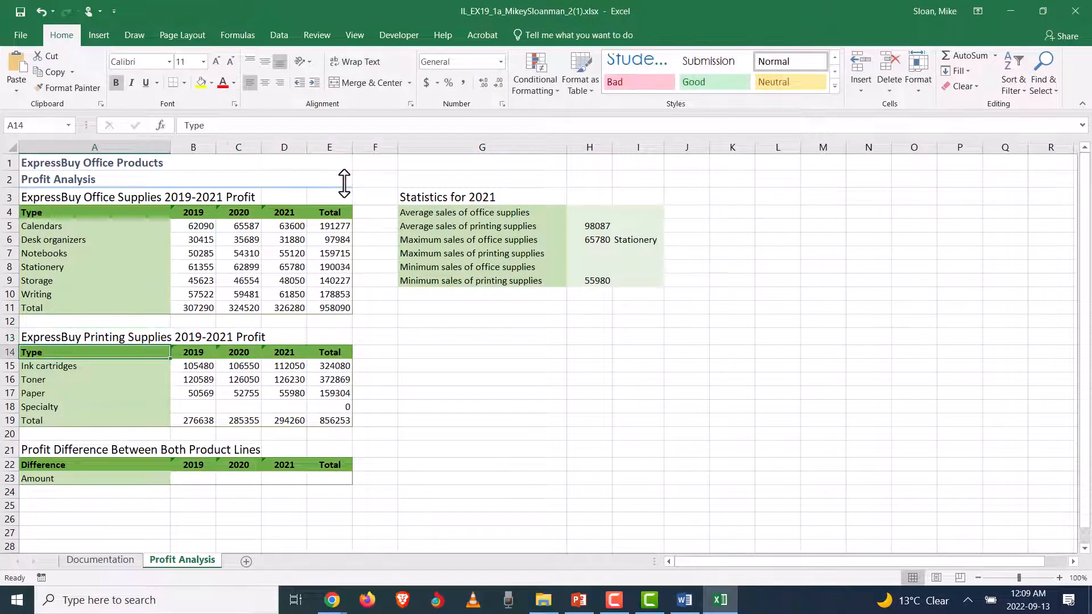
# Switch to the Word instructions, read step 9 and copy the values 34200, 36500 and 35750 from Table 1.
pyautogui.hotkey('alt', 'Tab')
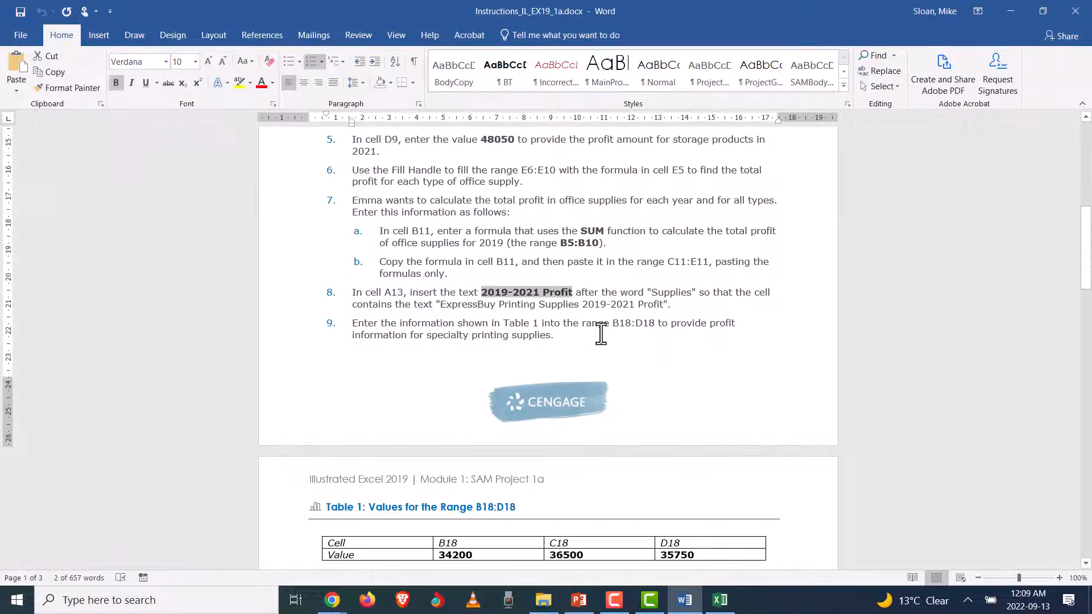
pyautogui.click(556, 342)
pyautogui.scroll(-3, 556, 345)
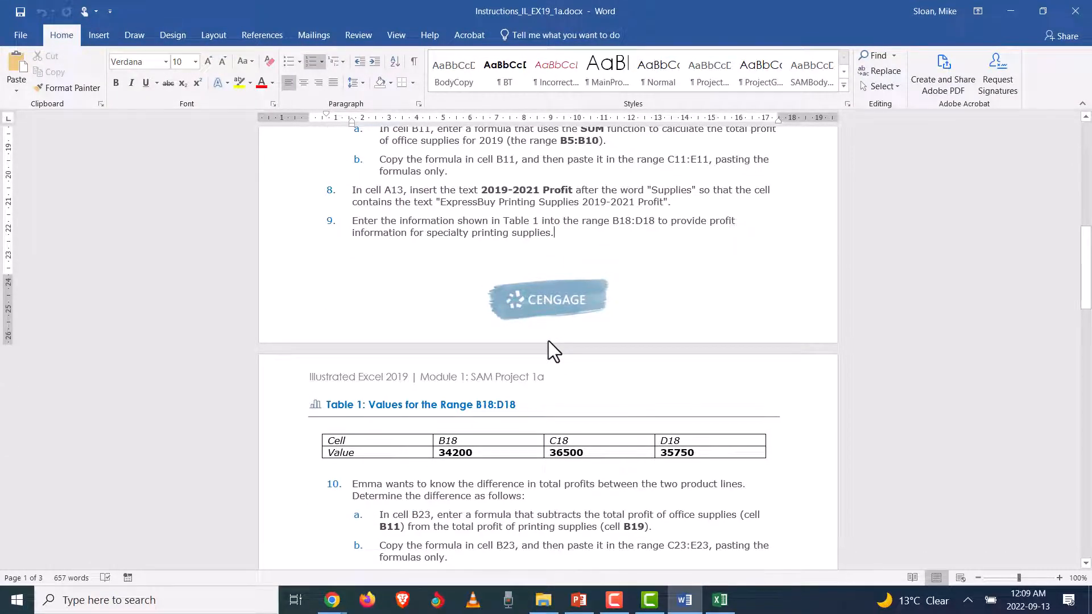
pyautogui.scroll(-5, 550, 344)
pyautogui.scroll(3, 496, 316)
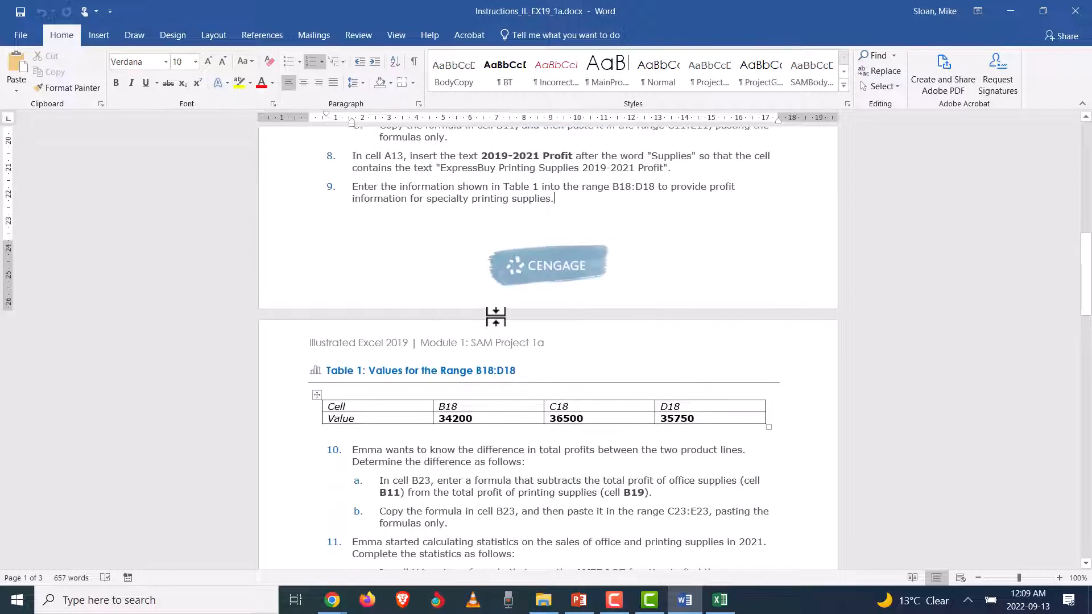
pyautogui.scroll(-2, 471, 422)
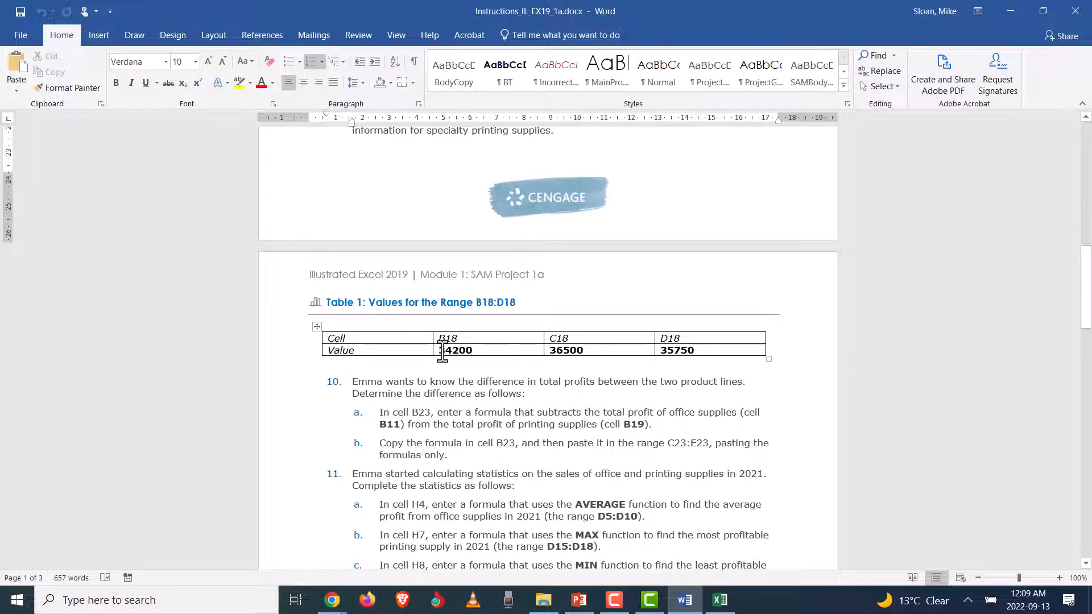
pyautogui.moveTo(443, 351); pyautogui.dragTo(702, 350)
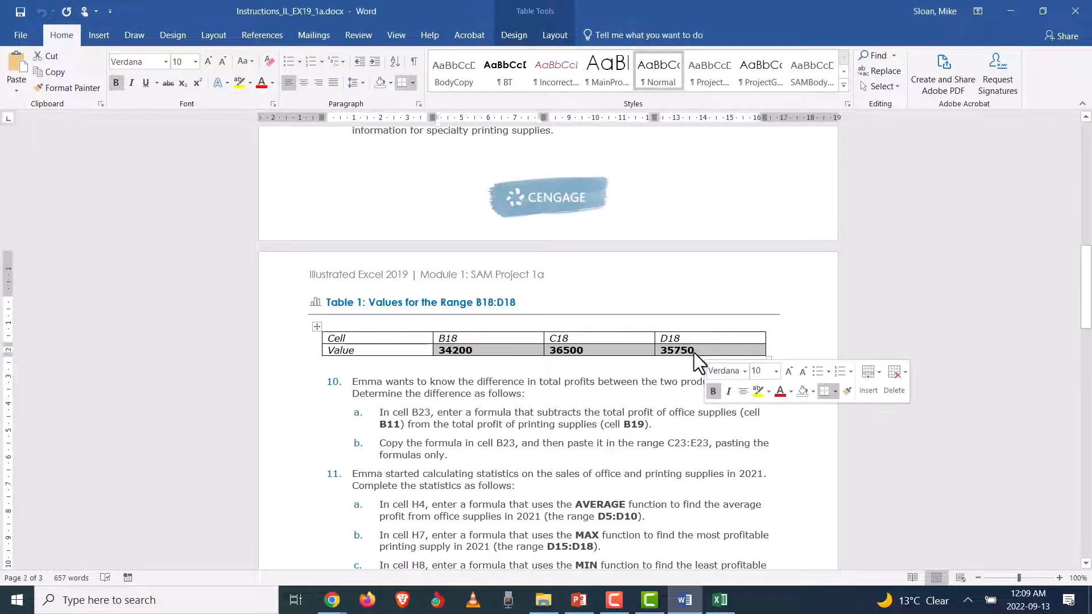
pyautogui.hotkey('ctrl', 'c')
# Switch to Excel and paste 34200, 36500 and 35750 into B18:D18, matching the destination formatting.
pyautogui.hotkey('alt', 'Tab')
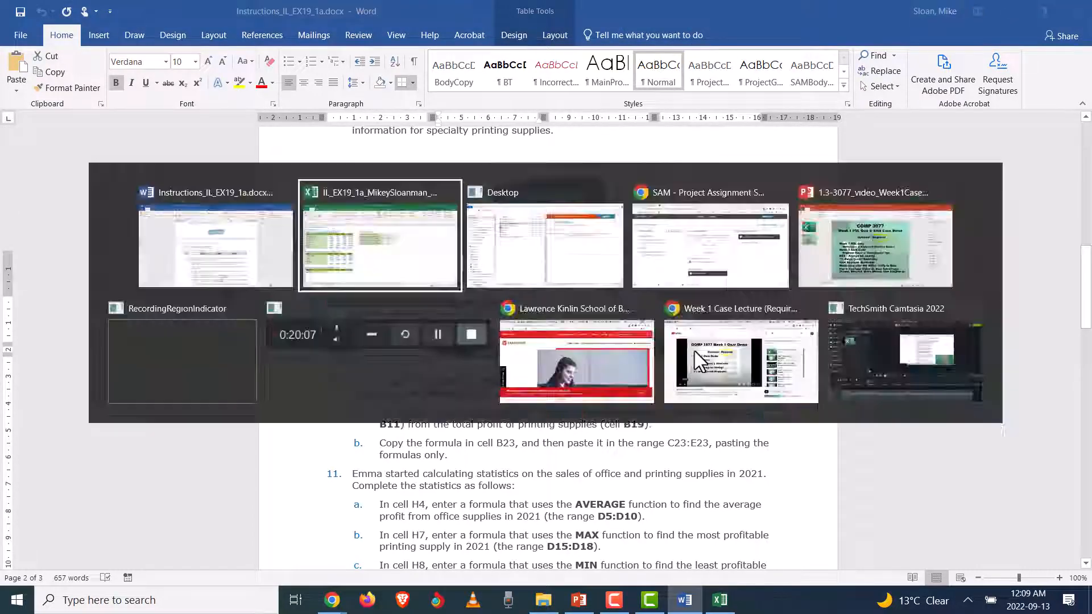
pyautogui.moveTo(191, 407); pyautogui.dragTo(279, 406)
pyautogui.hotkey('ctrl', 'v')
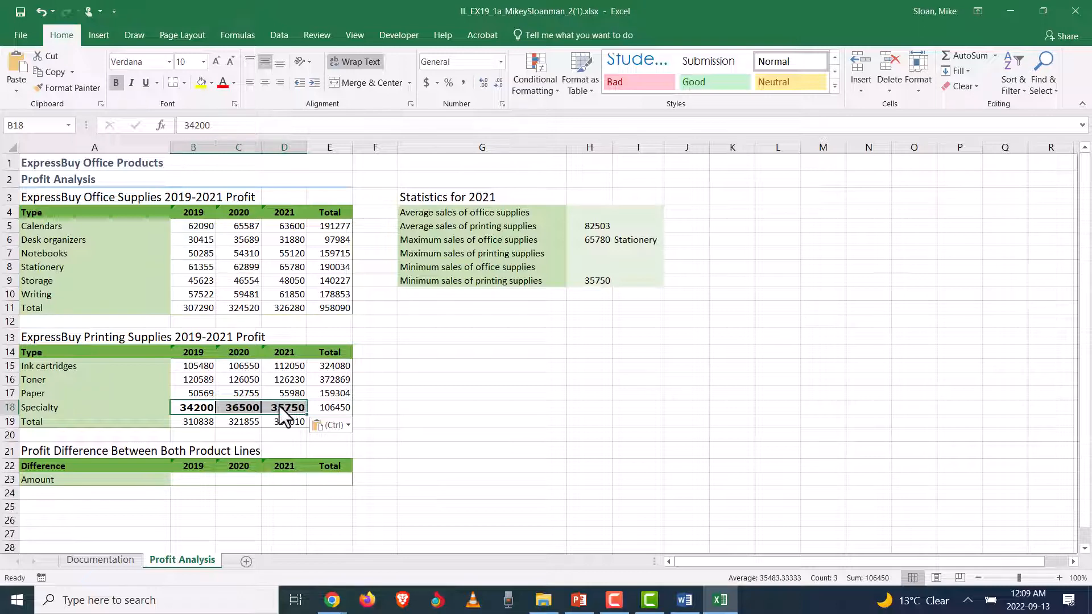
pyautogui.click(343, 427)
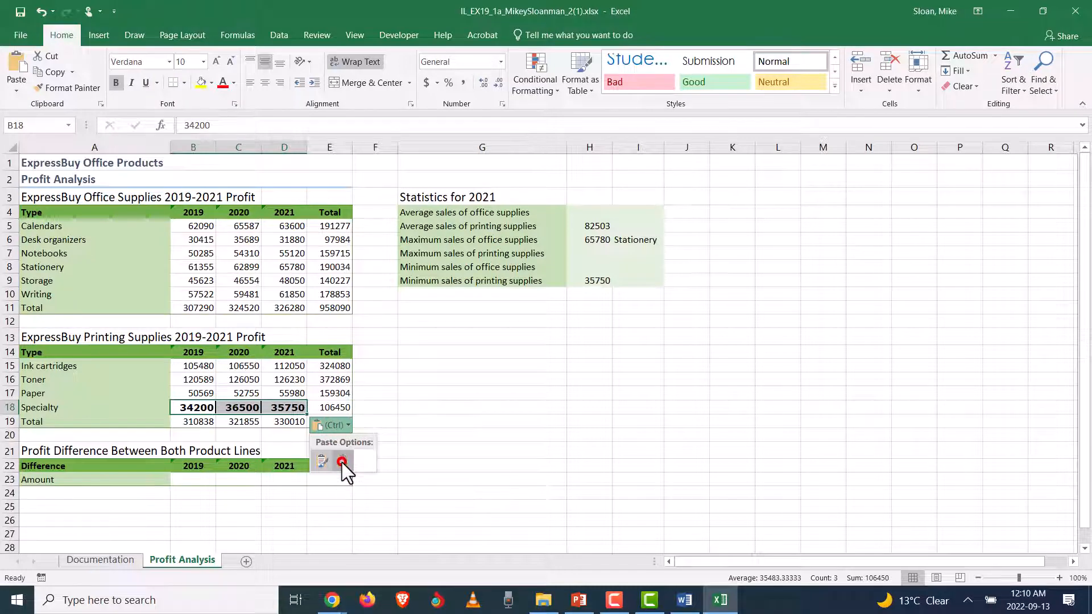
pyautogui.click(343, 462)
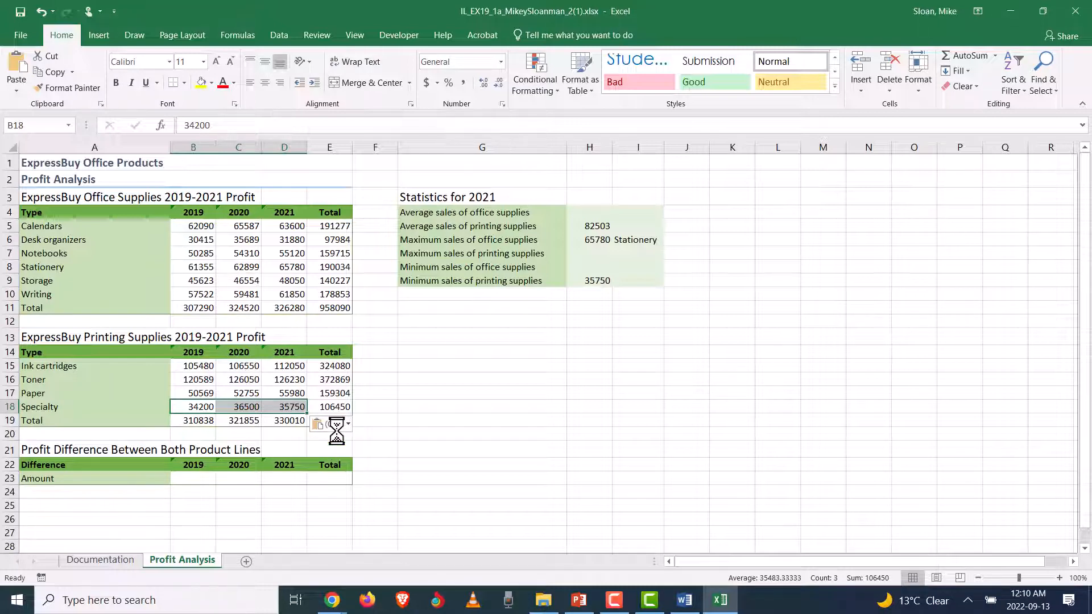
pyautogui.click(326, 407)
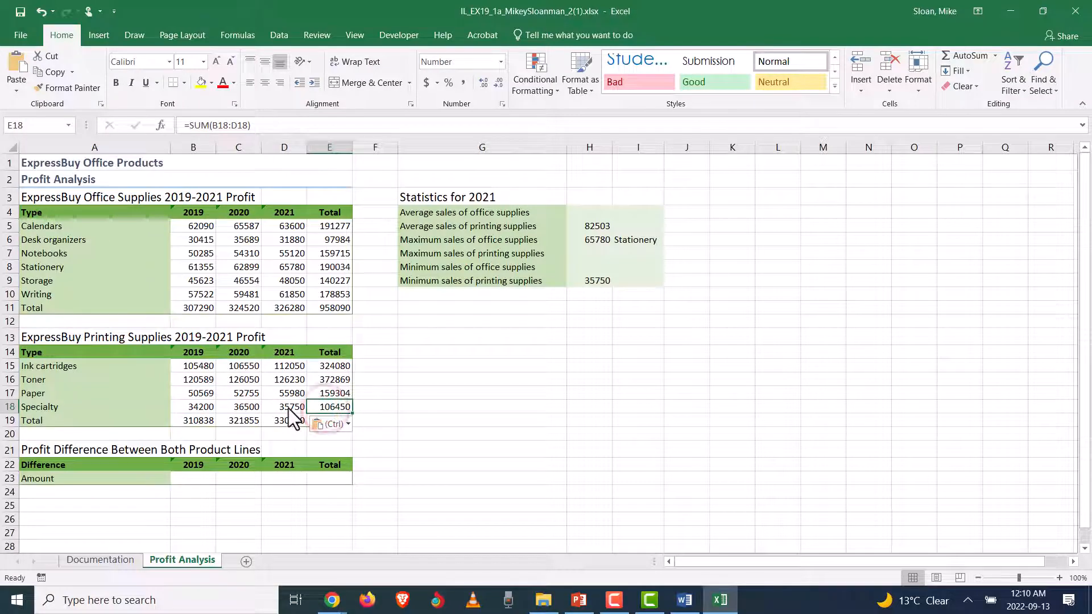
pyautogui.click(187, 407)
pyautogui.click(287, 408)
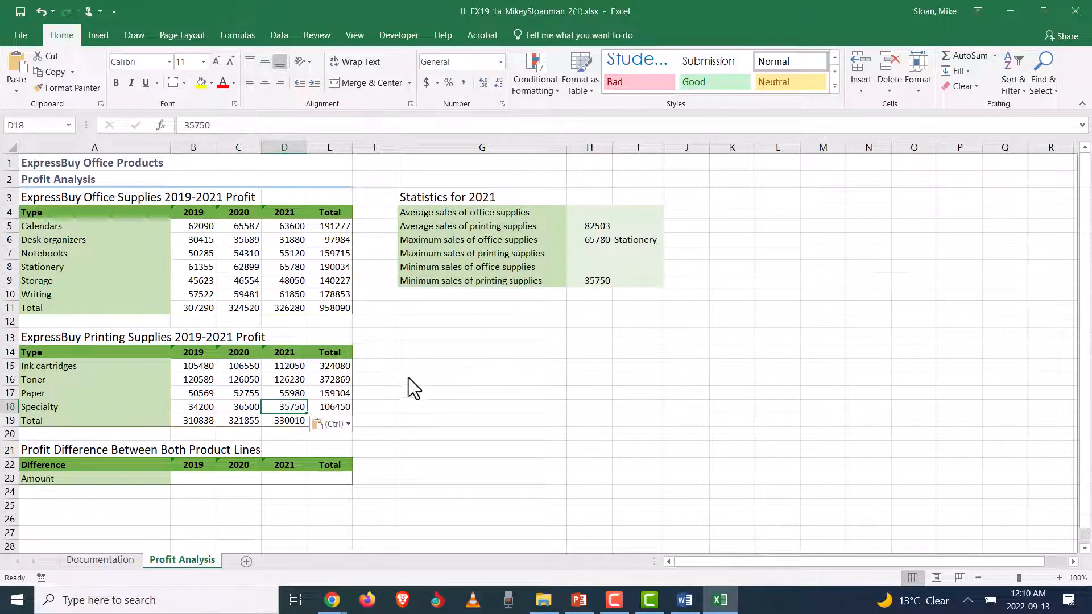
# Switch to the Word instructions and read step 10 about the profit difference between the two product lines.
pyautogui.hotkey('alt', 'Tab')
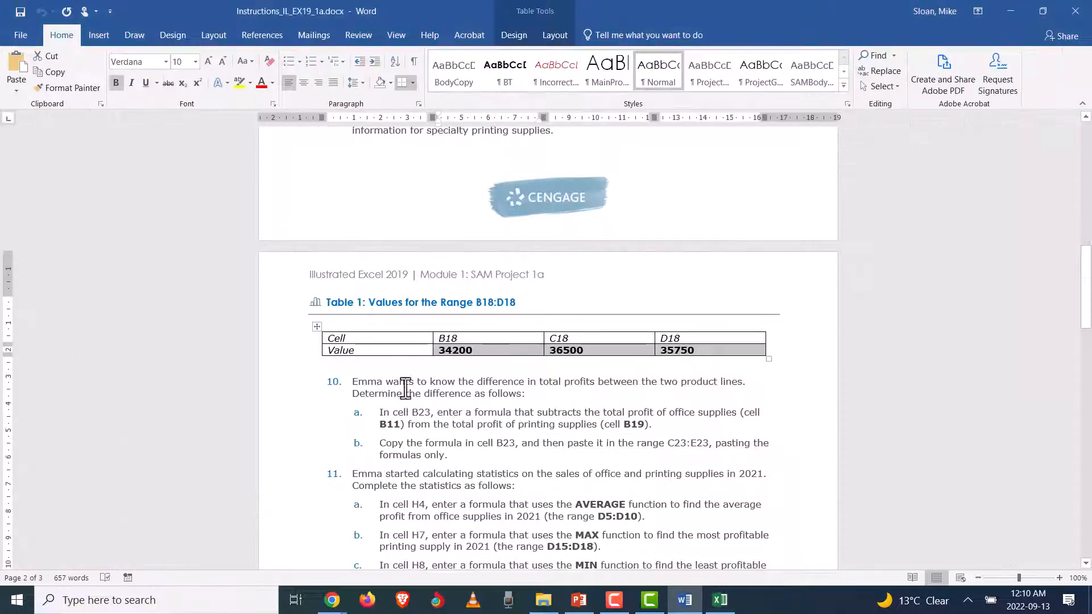
pyautogui.click(423, 358)
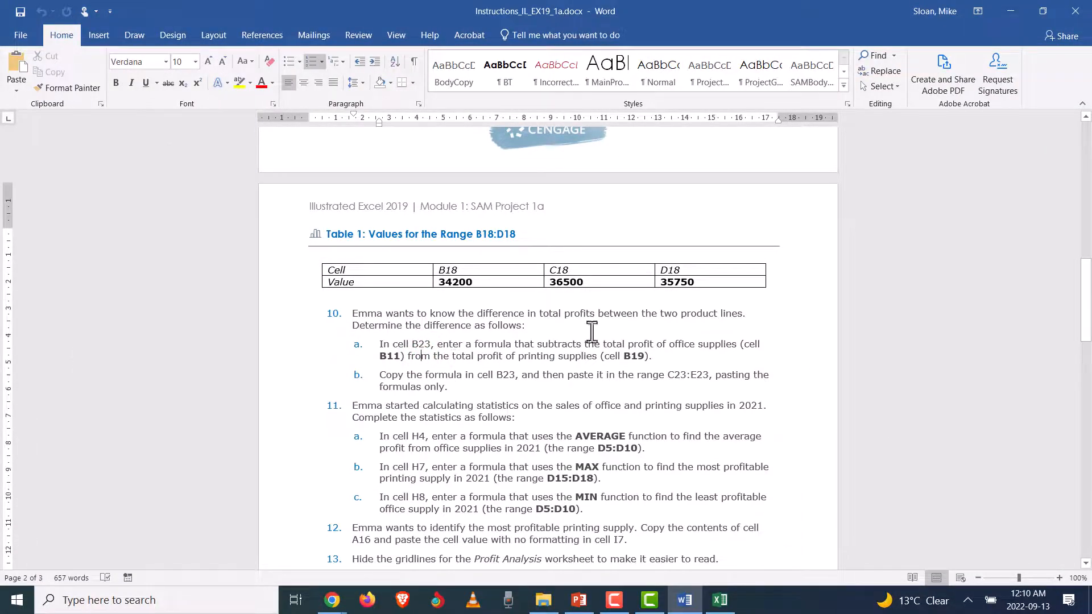
pyautogui.moveTo(666, 358); pyautogui.dragTo(303, 341)
pyautogui.click(453, 356)
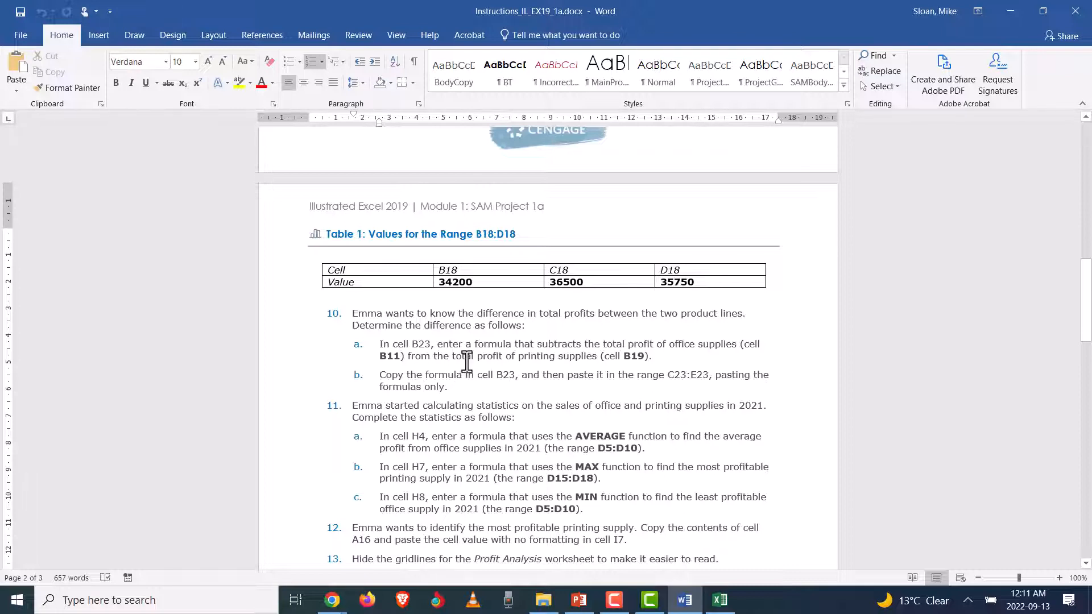
# Switch to Excel and enter the formula =B19-B11 in cell B23 for the 2019 profit difference.
pyautogui.hotkey('alt', 'Tab')
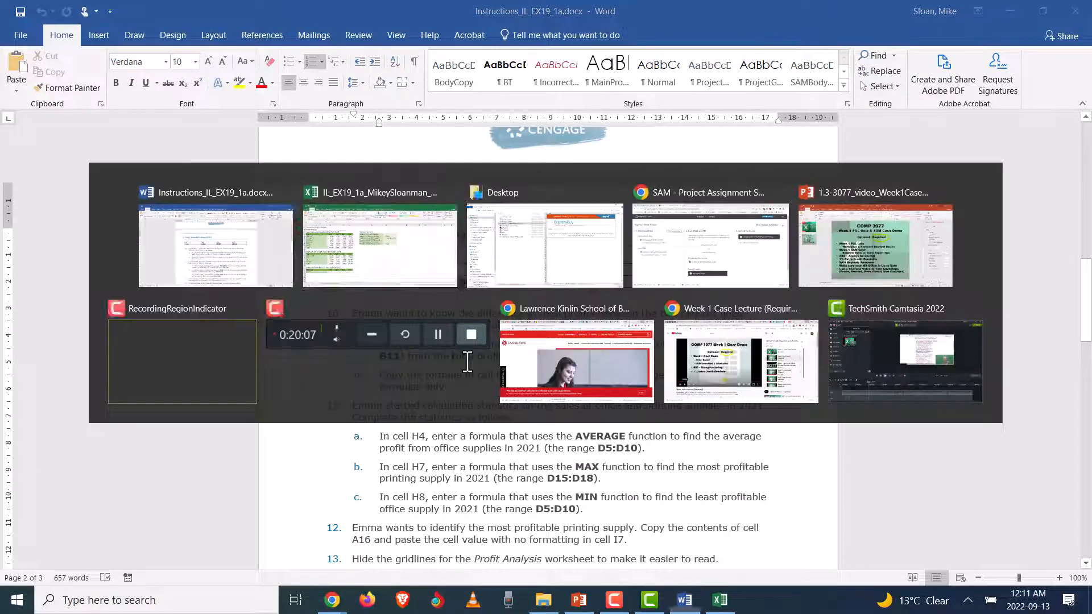
pyautogui.click(210, 479)
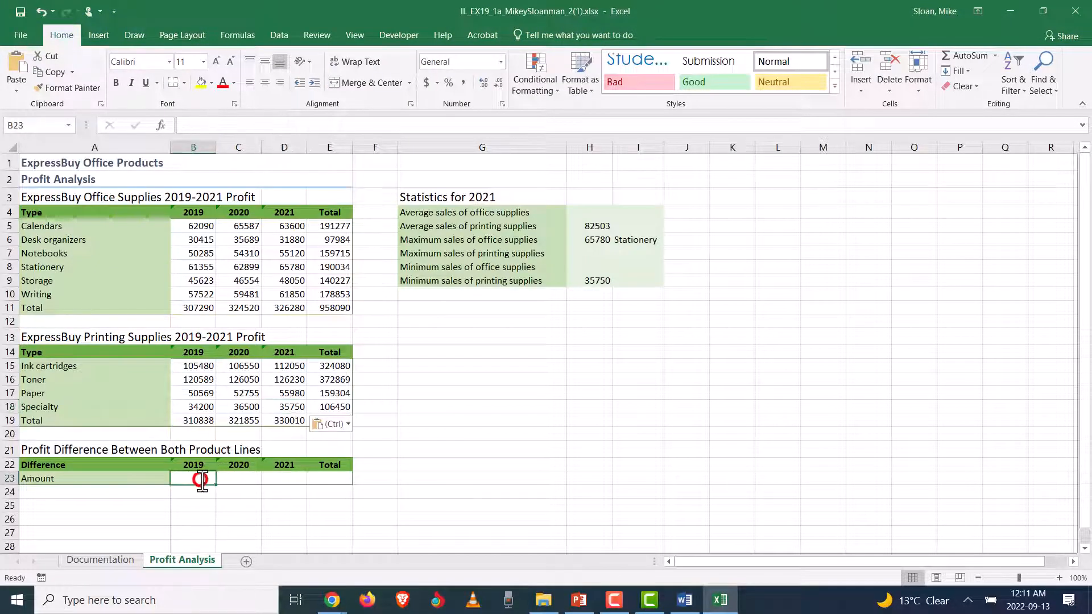
pyautogui.write('=')
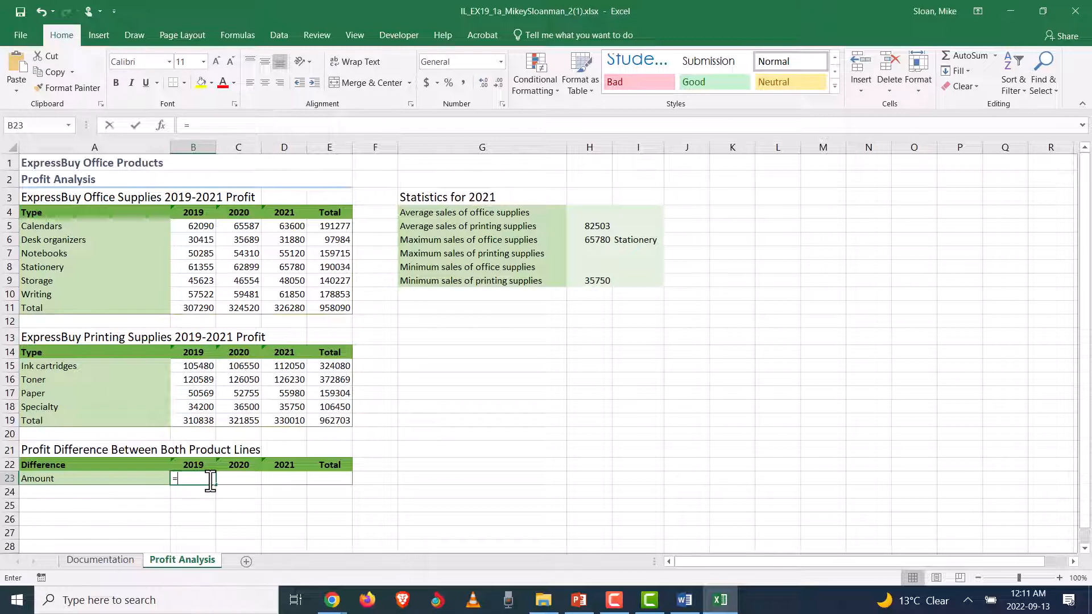
pyautogui.write('b10')
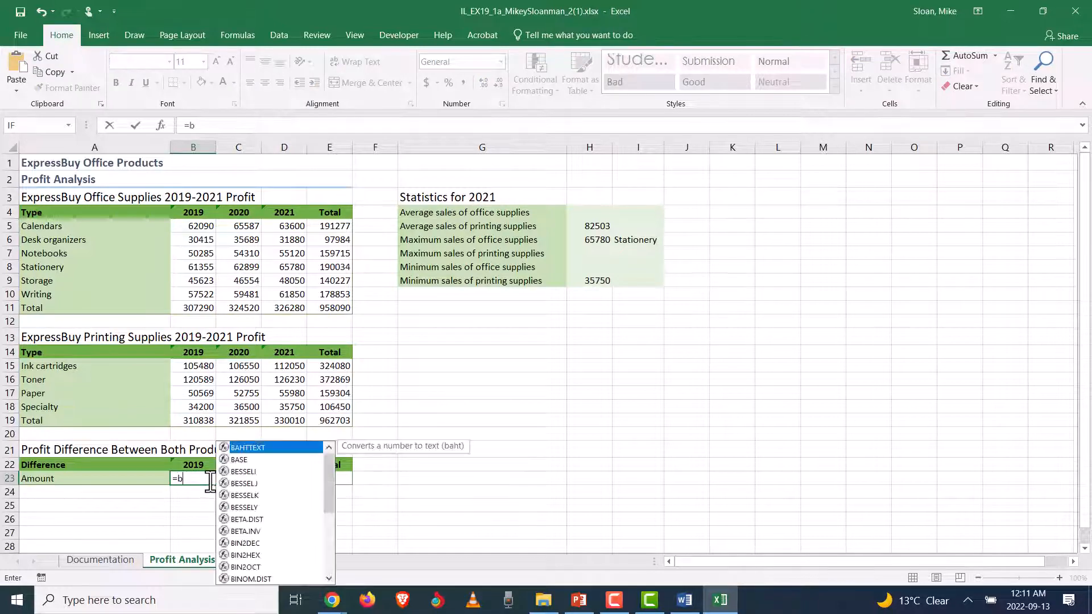
pyautogui.press('BackSpace')
pyautogui.write('9-b11')
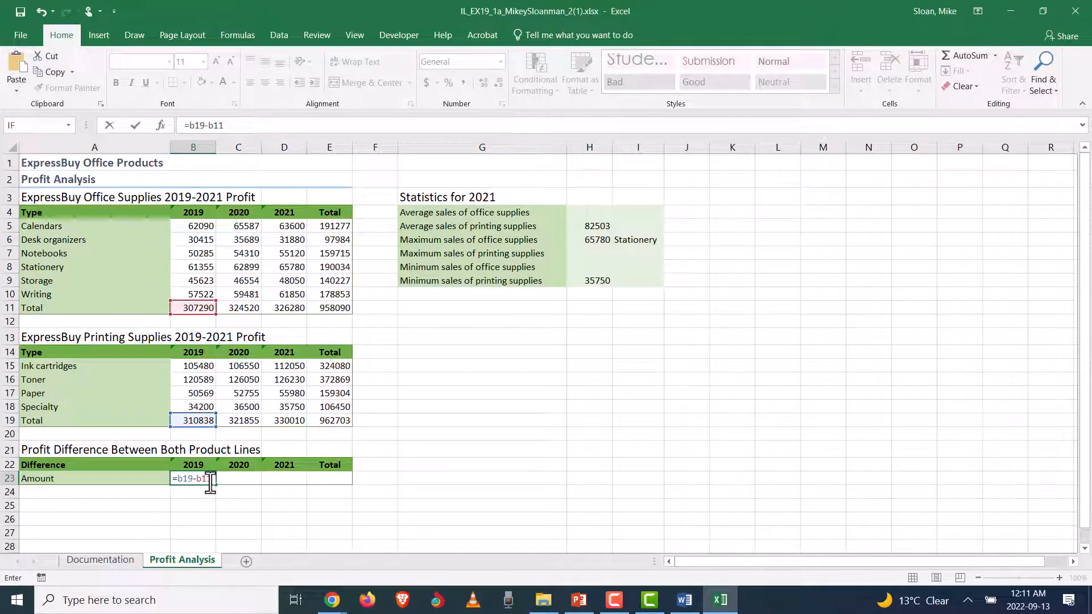
pyautogui.hotkey('ctrl', 'Return')
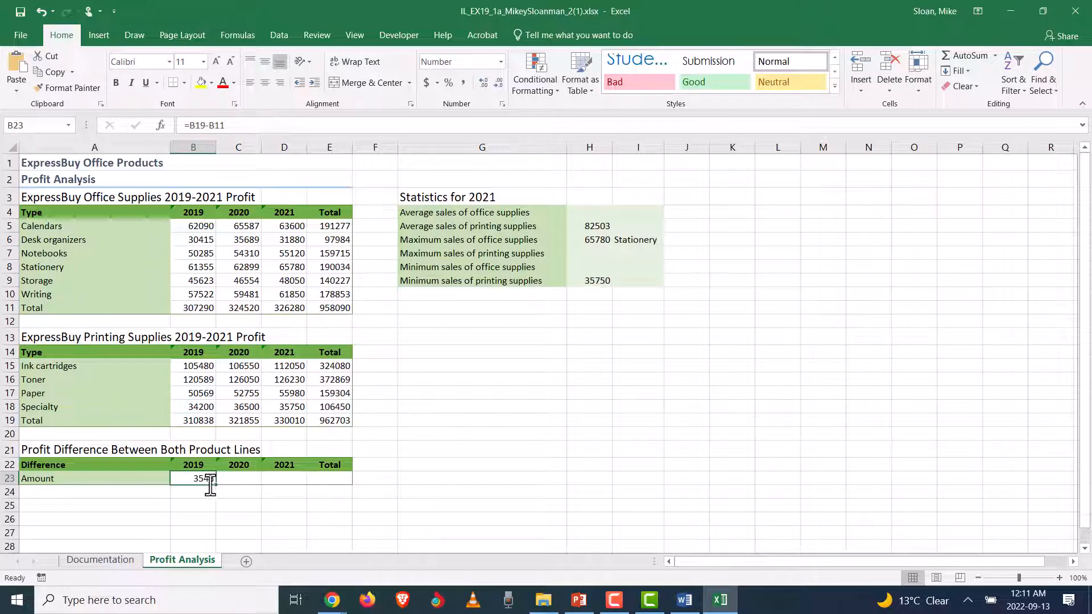
# Copy the formula in cell B23 and paste it into the range C23:E23.
pyautogui.hotkey('ctrl', 'c')
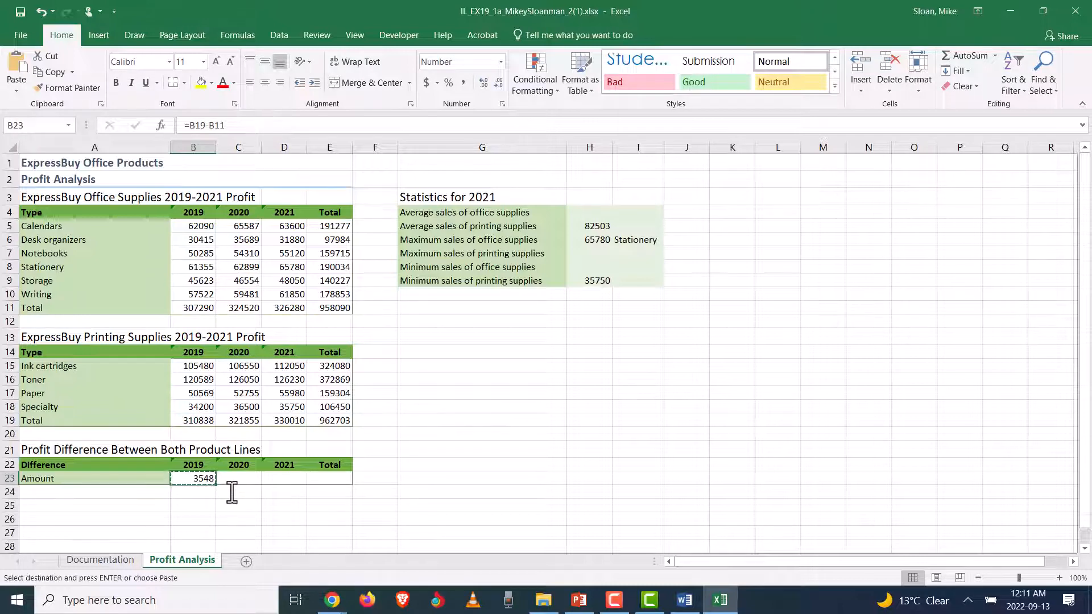
pyautogui.moveTo(233, 482); pyautogui.dragTo(329, 482)
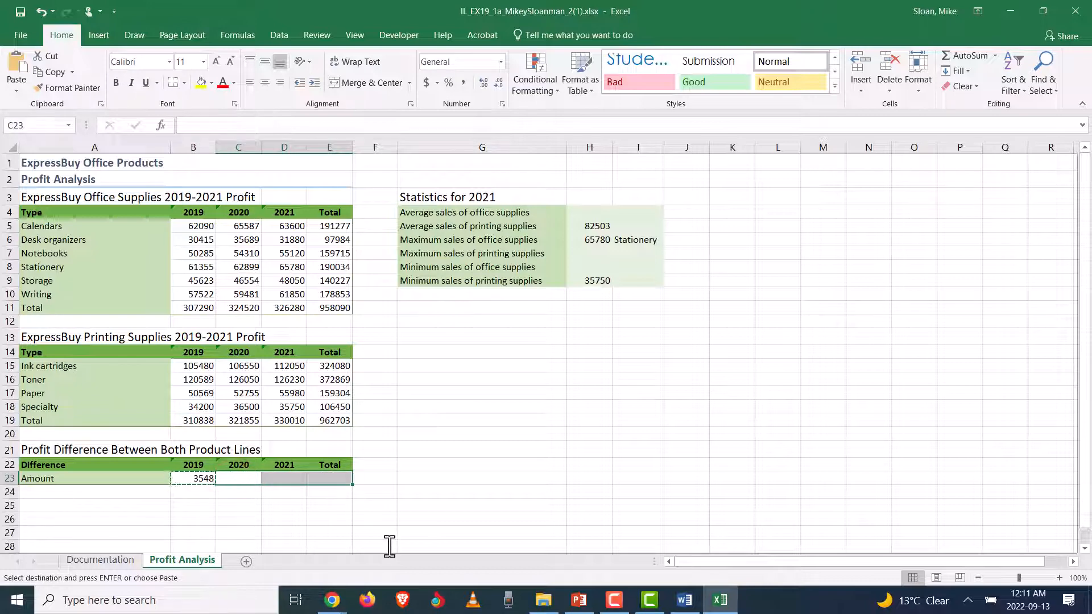
pyautogui.click(198, 480)
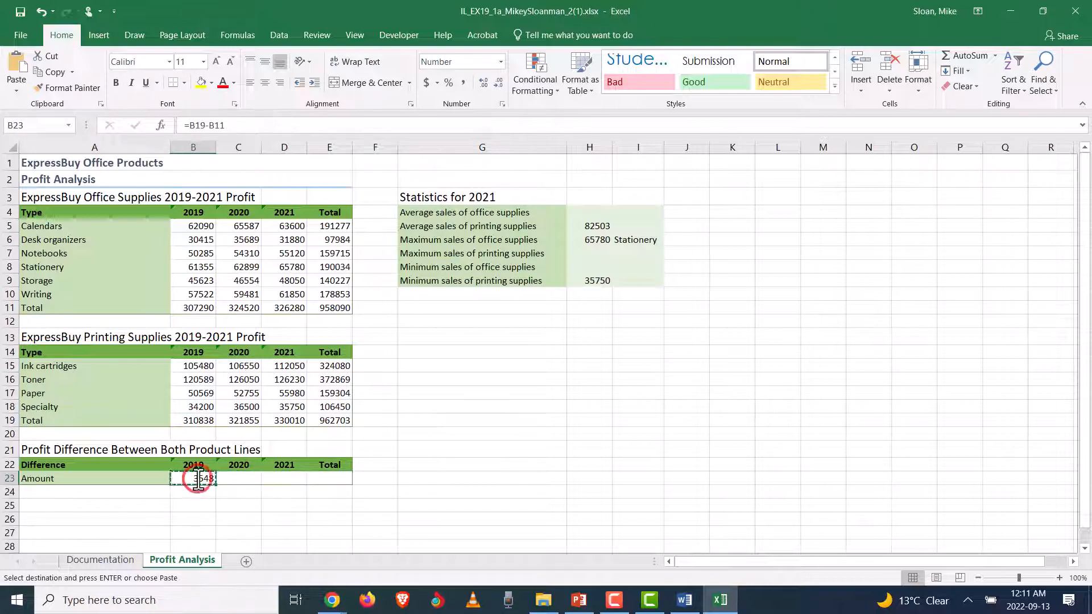
pyautogui.moveTo(229, 479); pyautogui.dragTo(333, 482)
pyautogui.hotkey('ctrl', 'v')
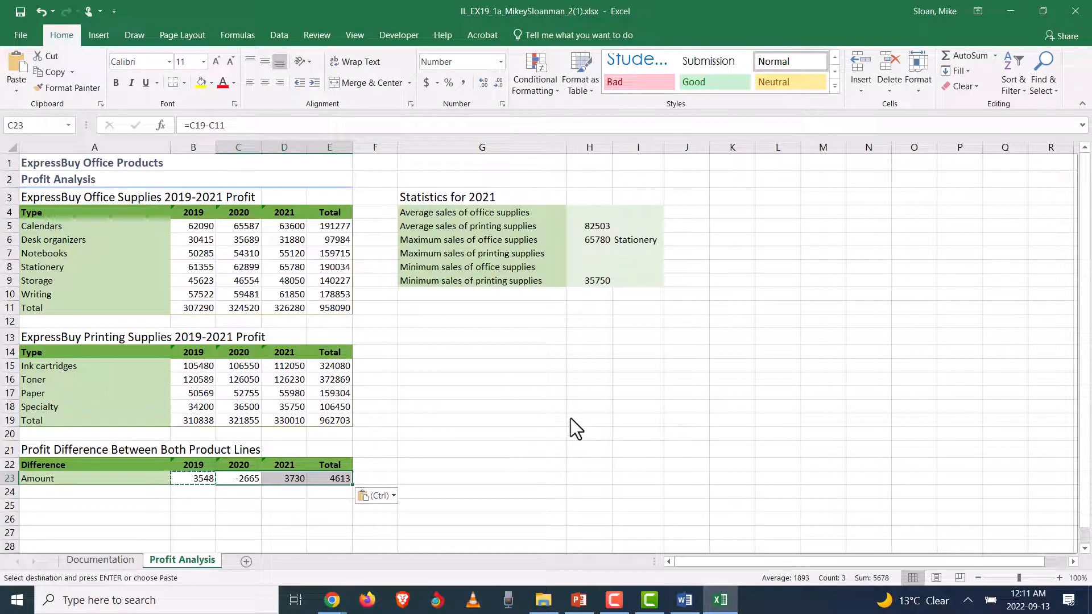
pyautogui.press('Escape')
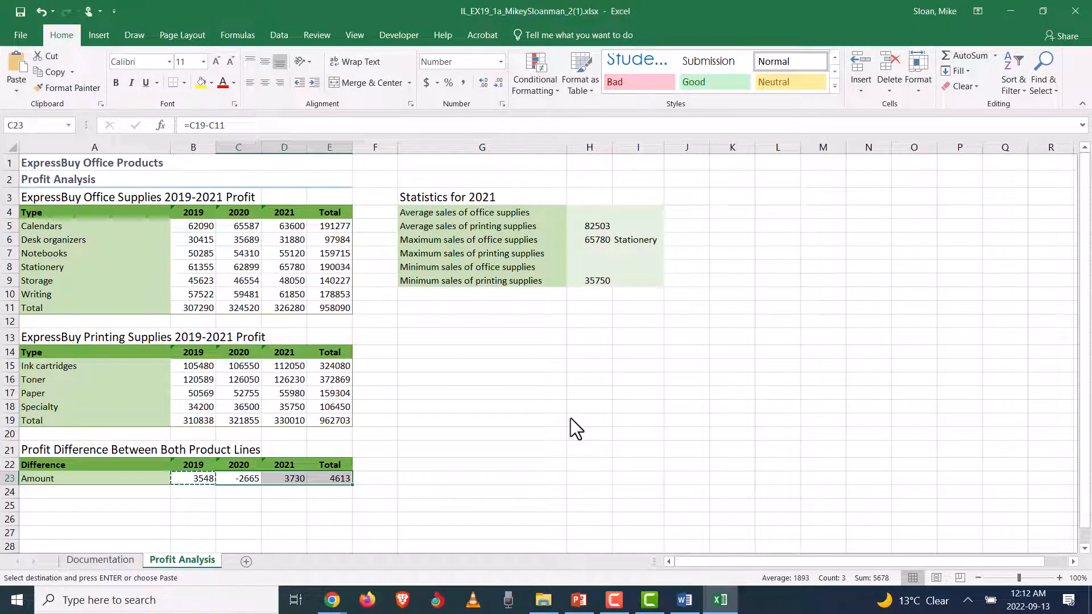
# Read step 11 in the Word instructions and look through Excel's AutoSum functions and function library.
pyautogui.hotkey('alt', 'Tab')
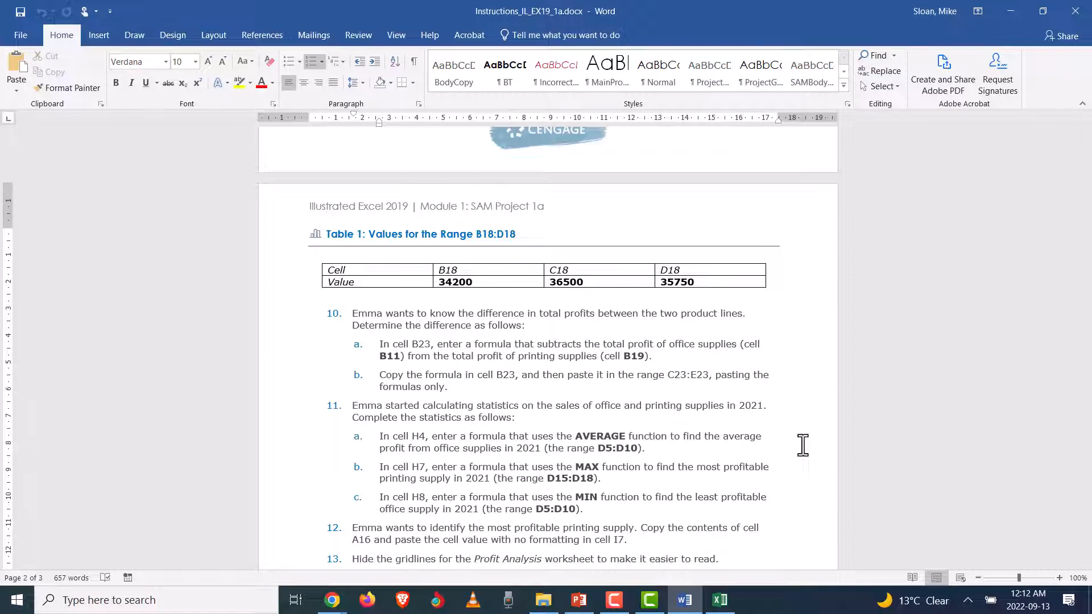
pyautogui.scroll(-4, 609, 360)
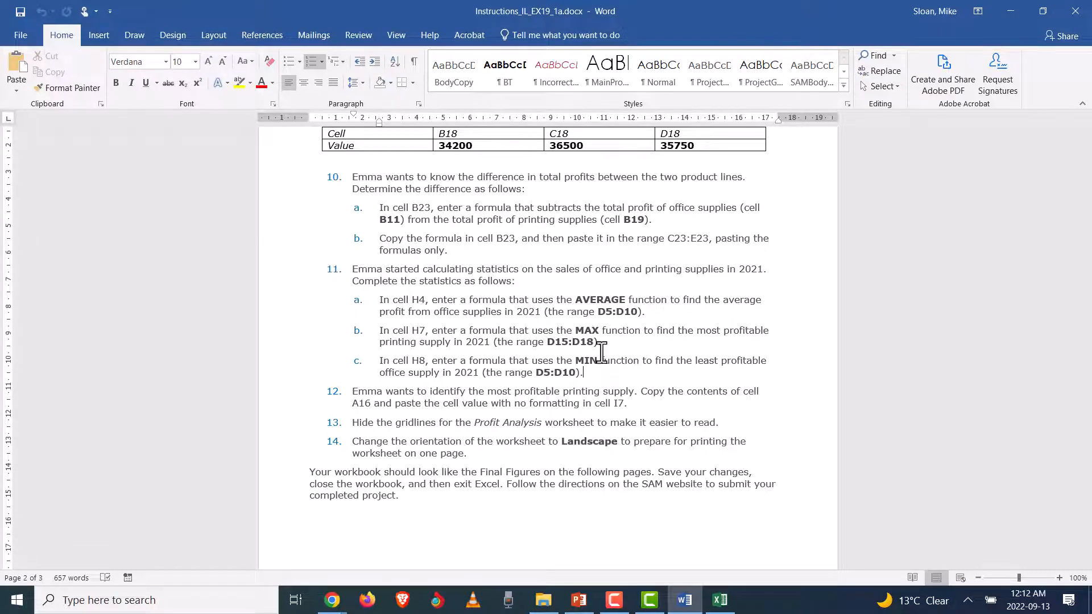
pyautogui.hotkey('alt', 'Tab')
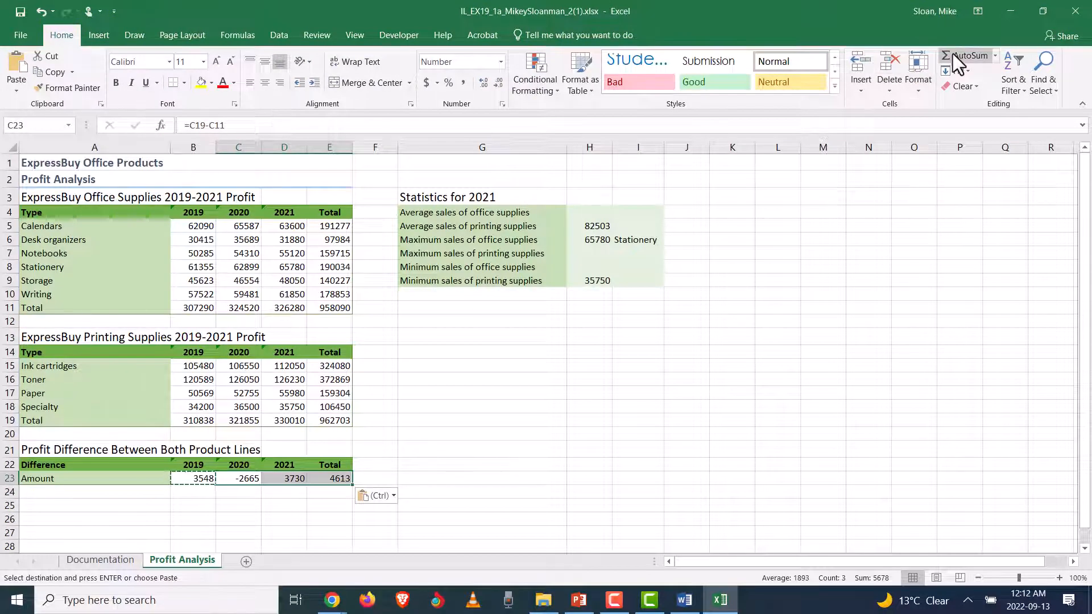
pyautogui.click(994, 56)
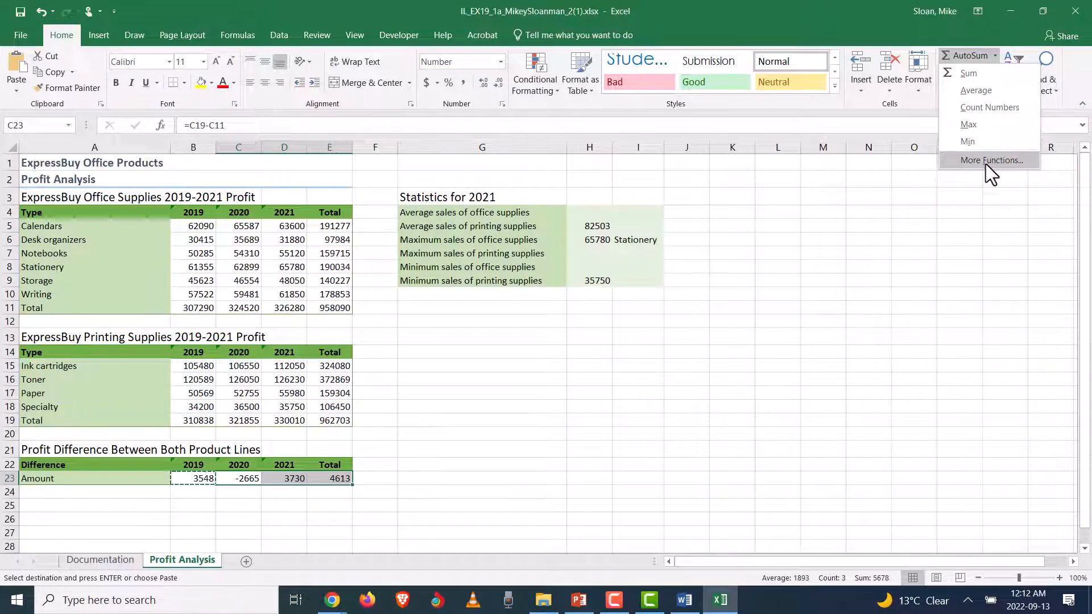
pyautogui.click(252, 39)
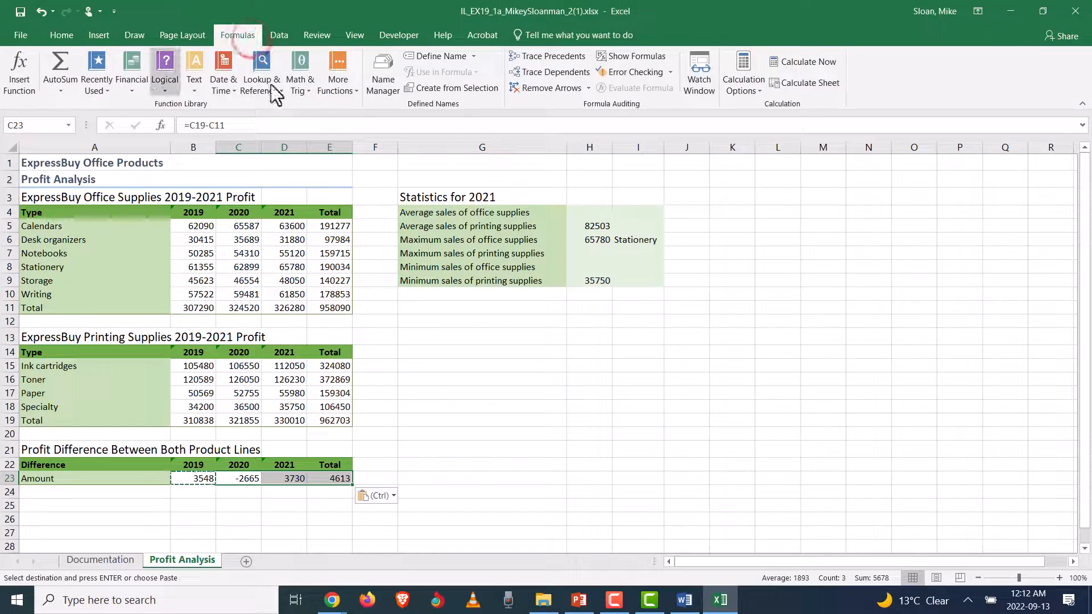
pyautogui.click(61, 34)
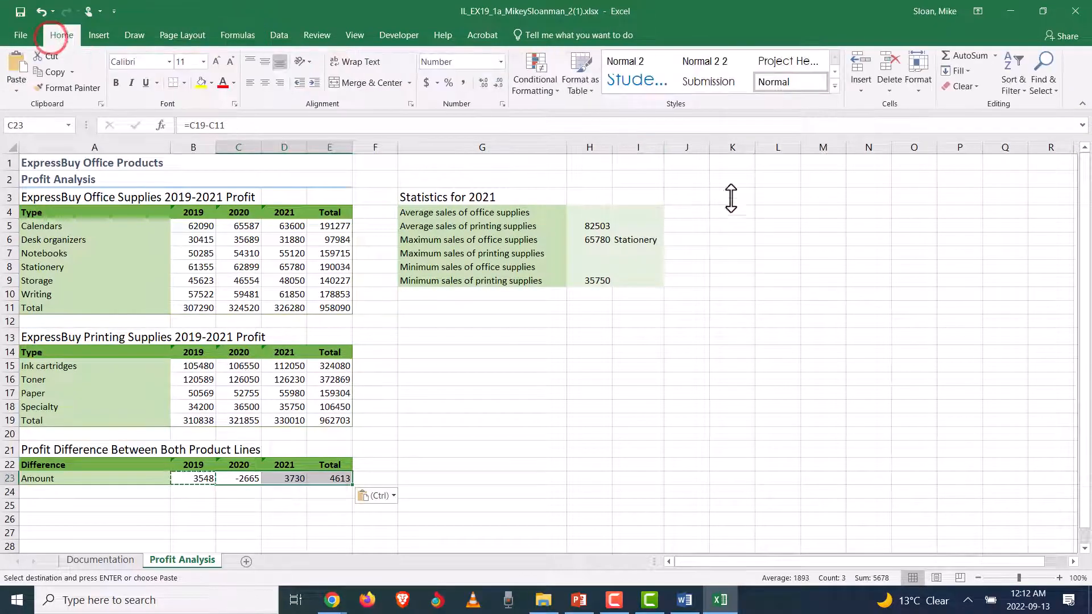
pyautogui.hotkey('alt', 'Tab')
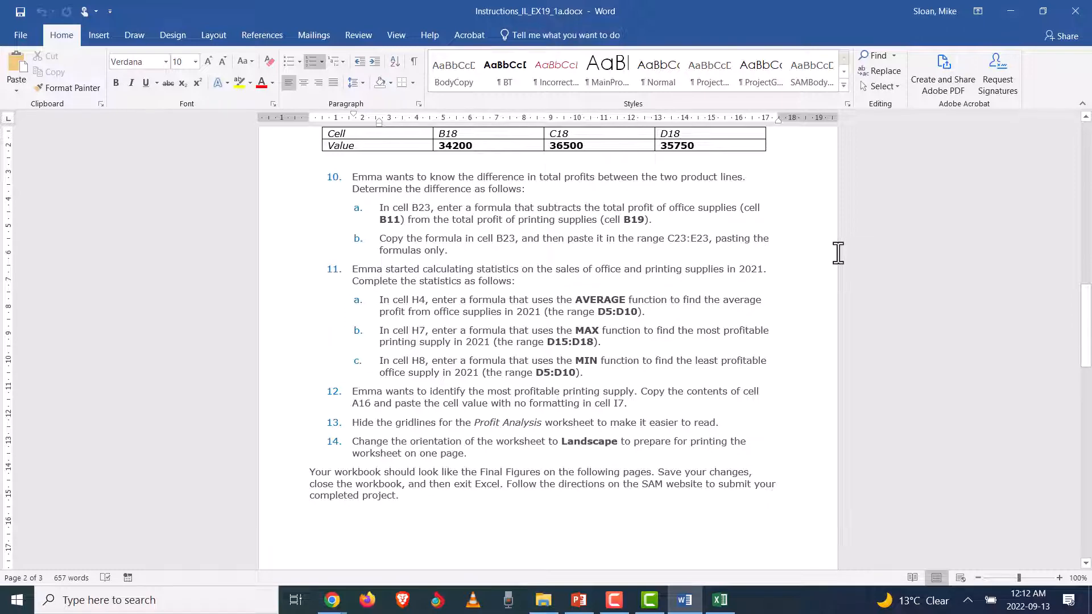
# Switch to Excel and enter =AVERAGE(D5:D10) in cell H4 for the average sales of office supplies.
pyautogui.hotkey('alt', 'Tab')
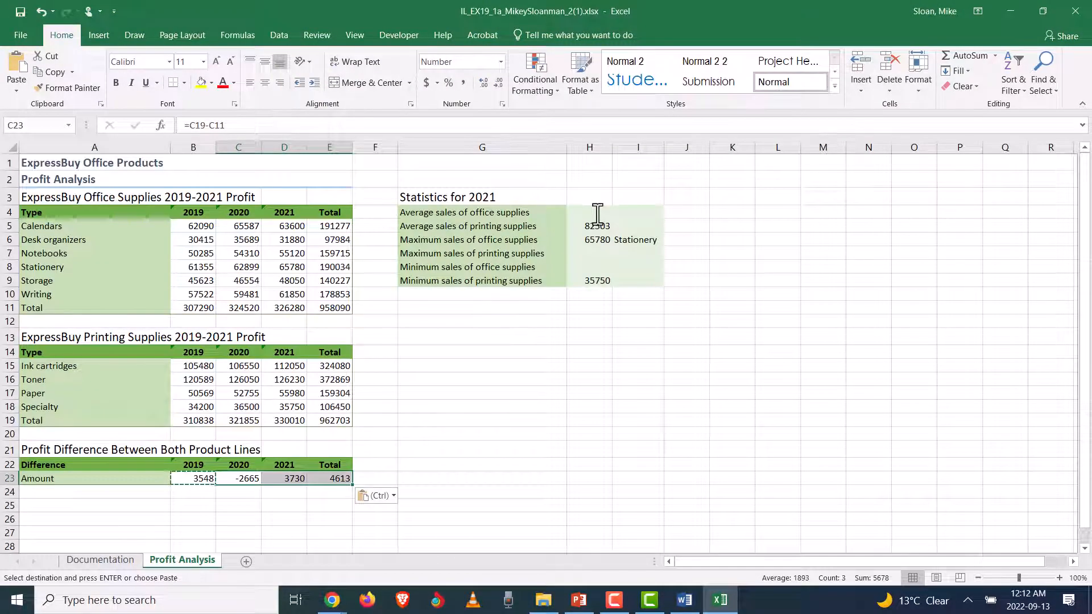
pyautogui.click(597, 215)
pyautogui.write('=a')
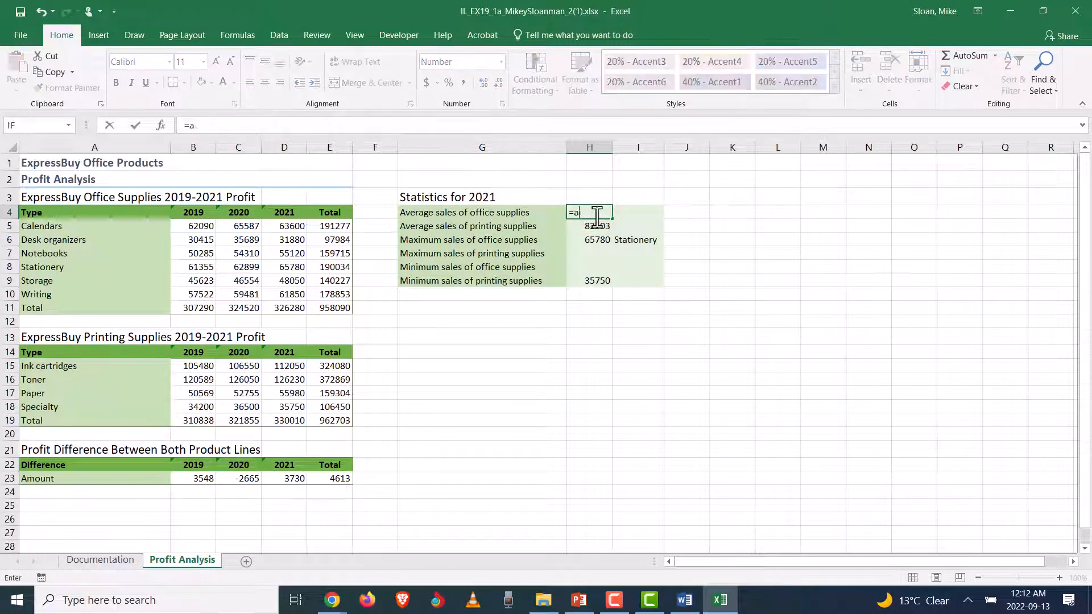
pyautogui.write('verage')
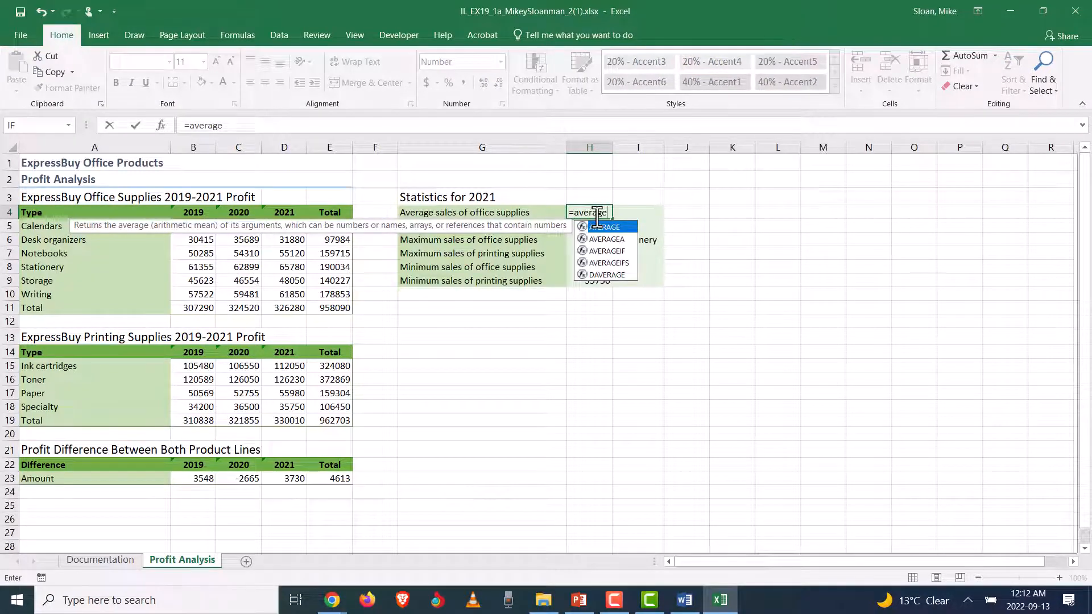
pyautogui.write('(d')
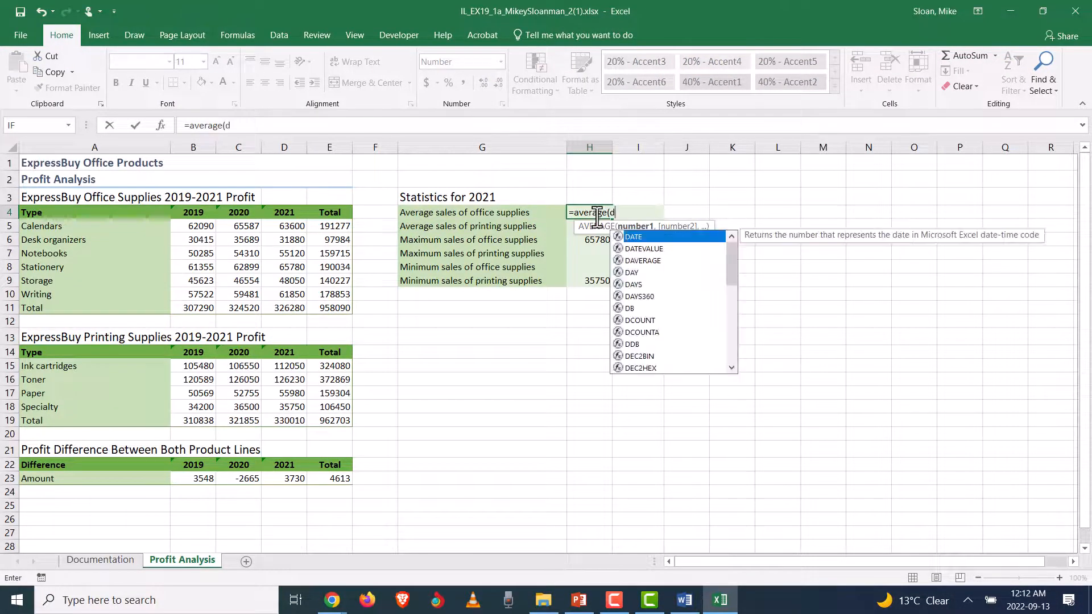
pyautogui.write('5:')
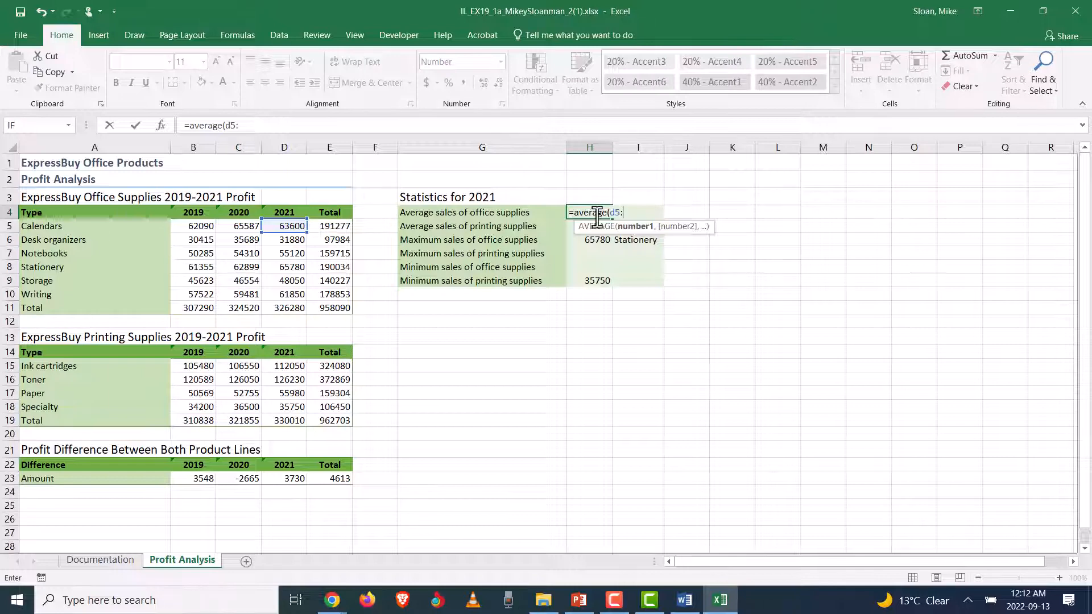
pyautogui.write('d10')
pyautogui.press('Return')
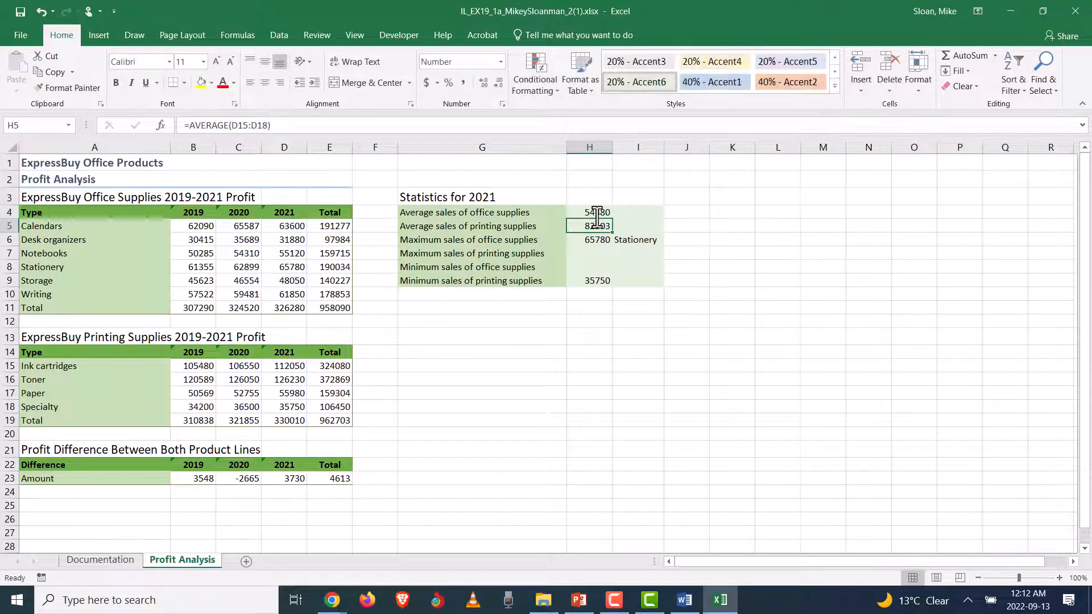
# Re-enter the AVERAGE function in cell H4 with the range D5:D10 for the average sales of office supplies.
pyautogui.click(597, 218)
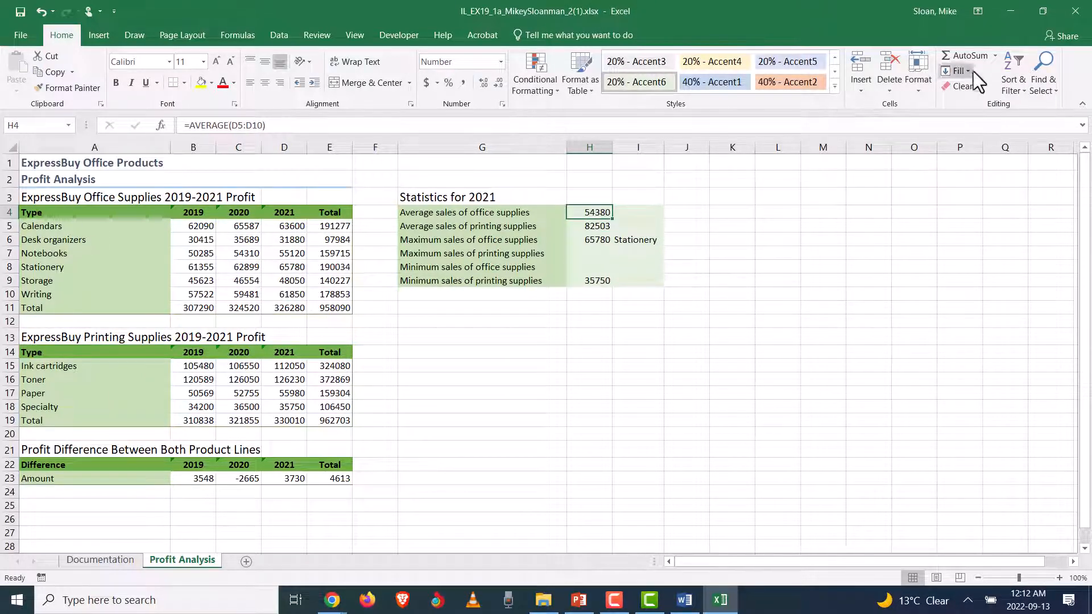
pyautogui.click(996, 55)
pyautogui.click(975, 87)
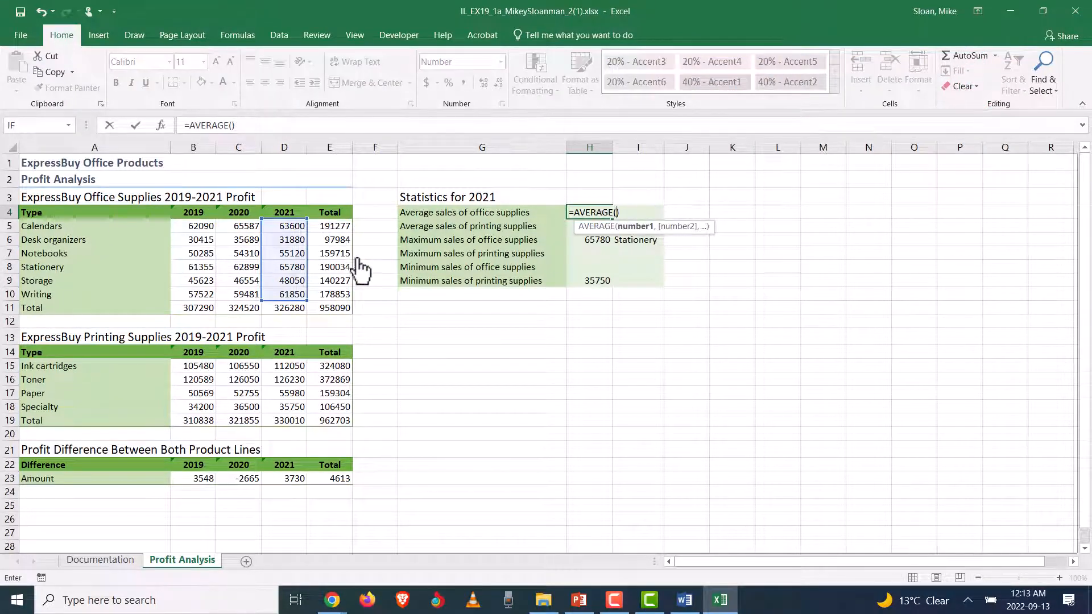
pyautogui.moveTo(280, 226); pyautogui.dragTo(281, 297)
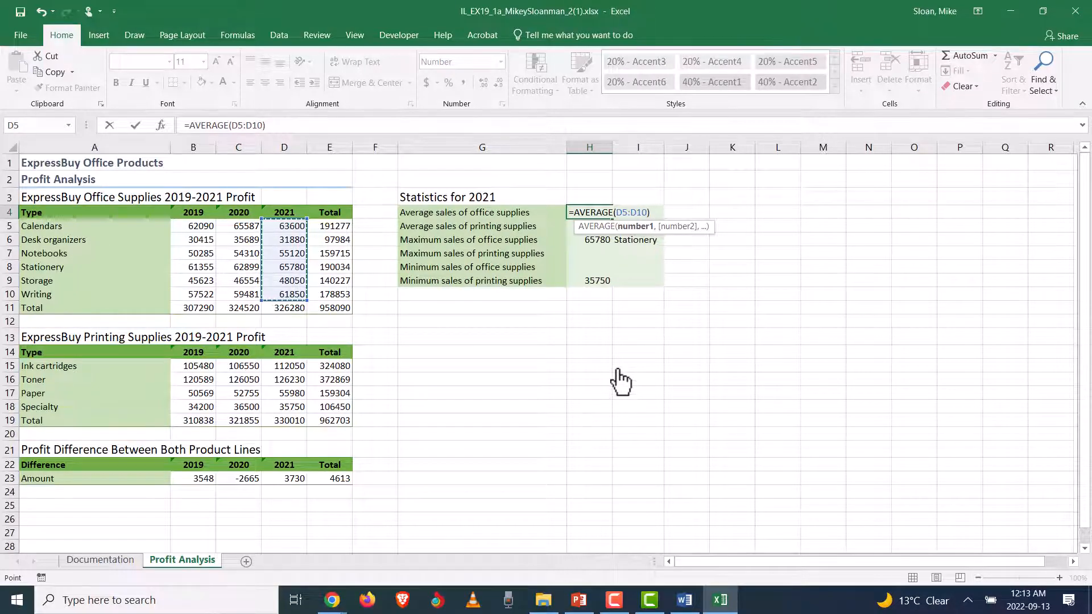
pyautogui.press('Return')
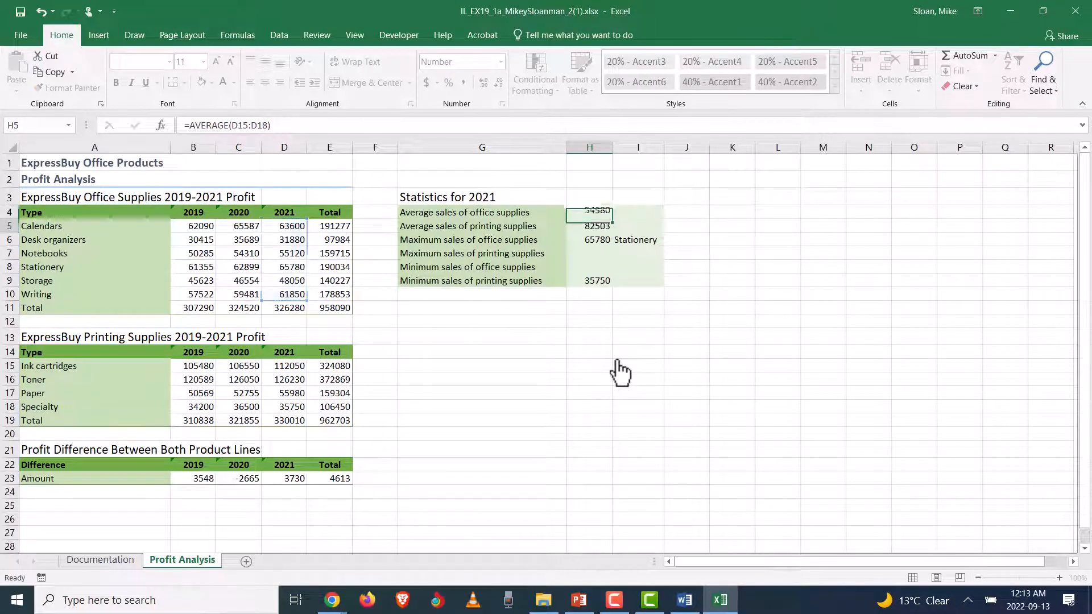
# Check step 11b in Word, and enter =MAX(D15:D19) in cell H7 of the Excel worksheet for the maximum sales of printing supplies.
pyautogui.hotkey('alt', 'Tab')
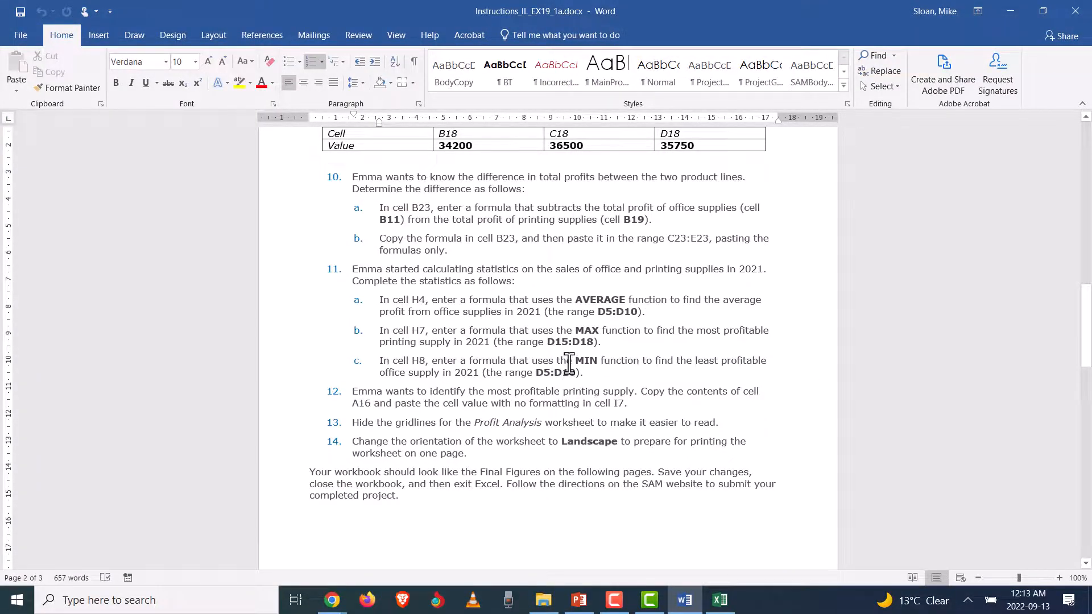
pyautogui.hotkey('alt', 'Tab')
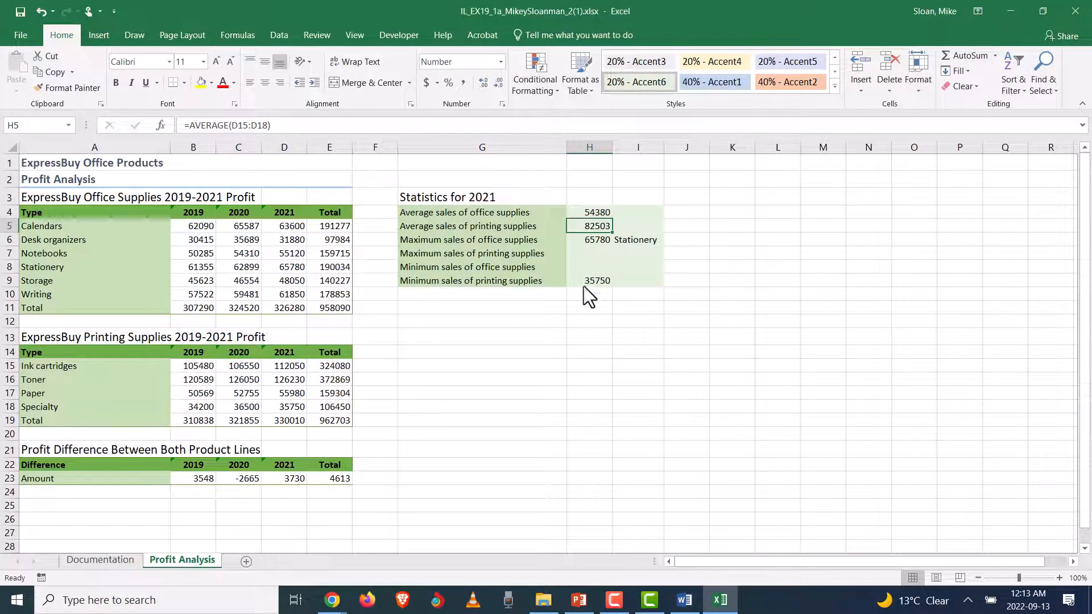
pyautogui.click(592, 254)
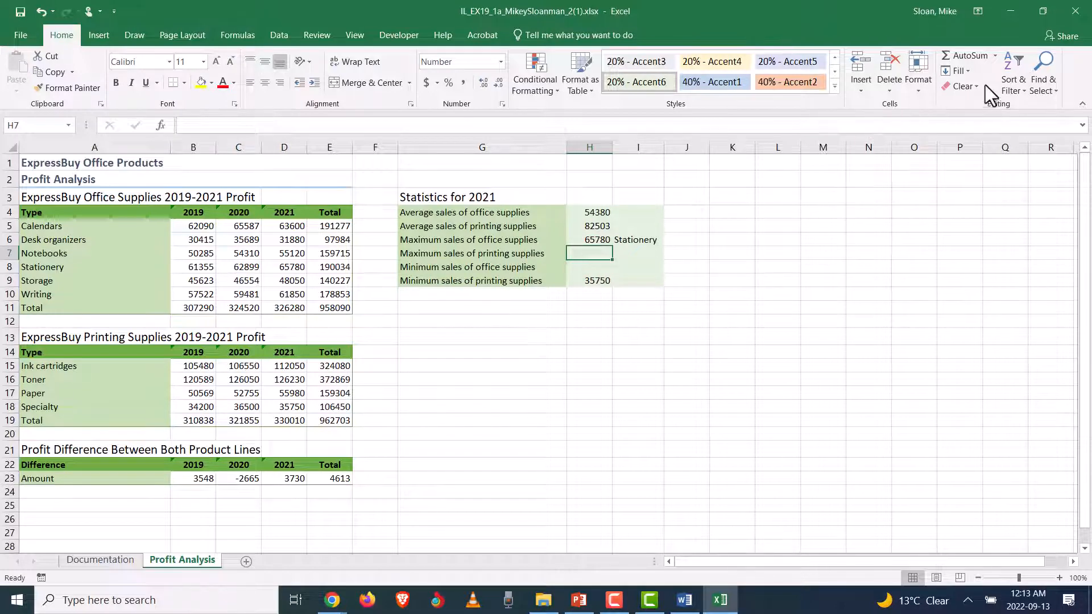
pyautogui.click(994, 55)
pyautogui.click(969, 123)
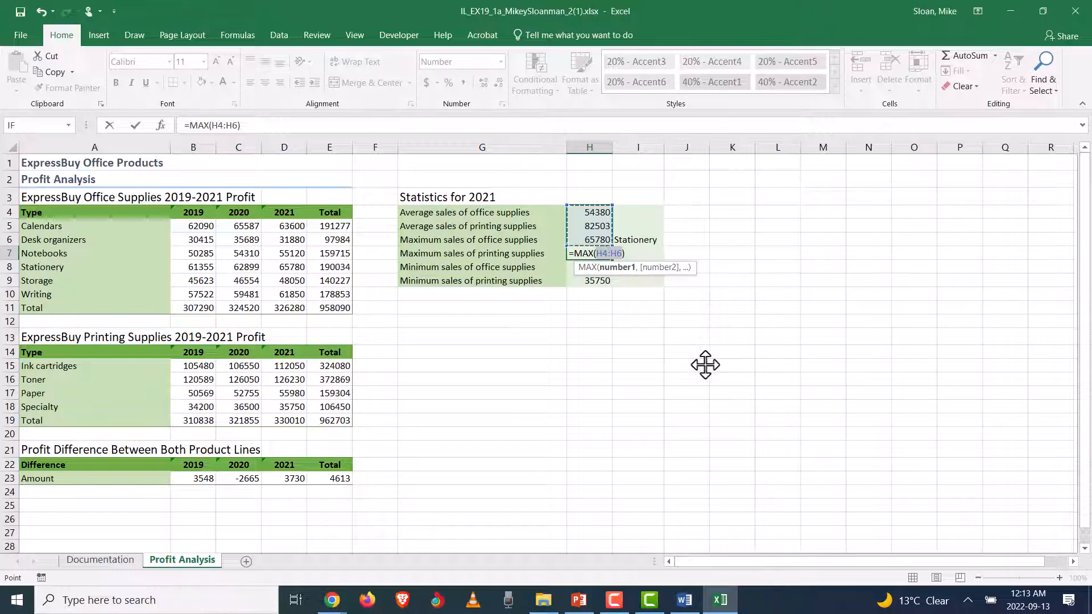
pyautogui.hotkey('alt', 'Tab')
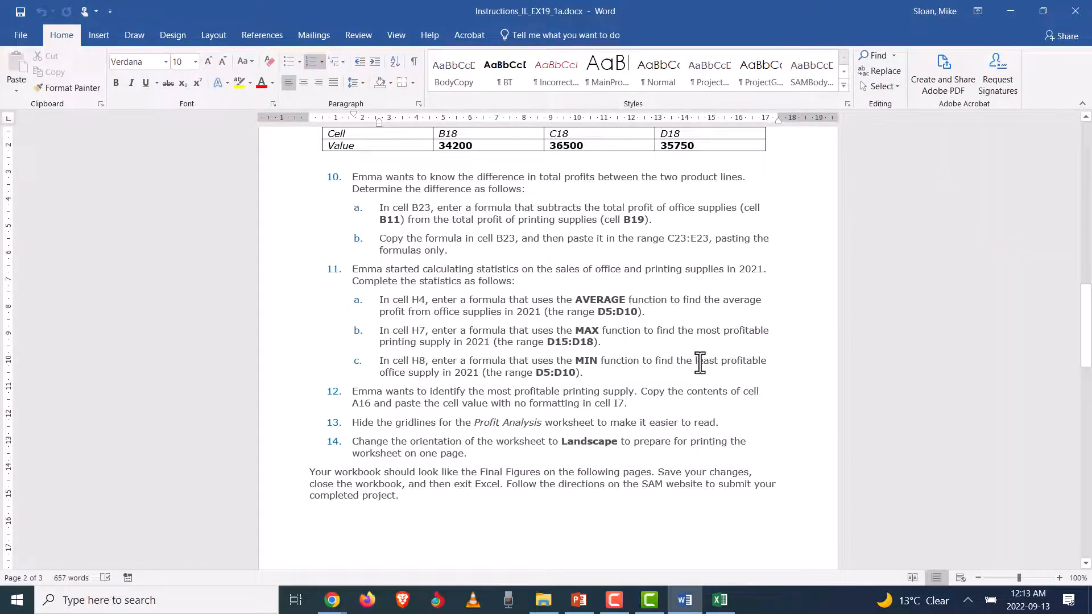
pyautogui.hotkey('alt', 'Tab')
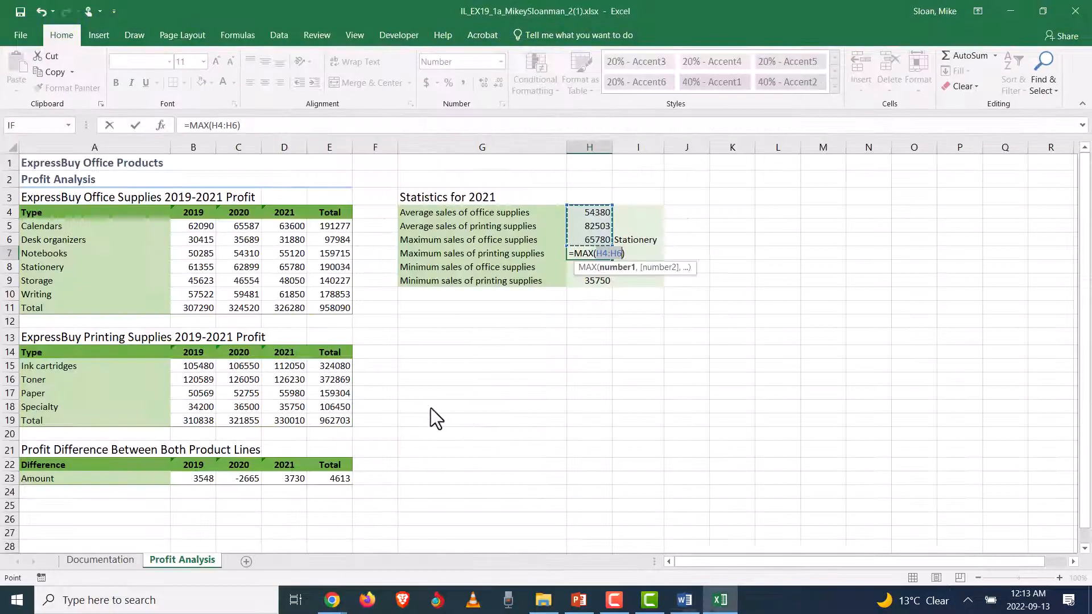
pyautogui.click(281, 365)
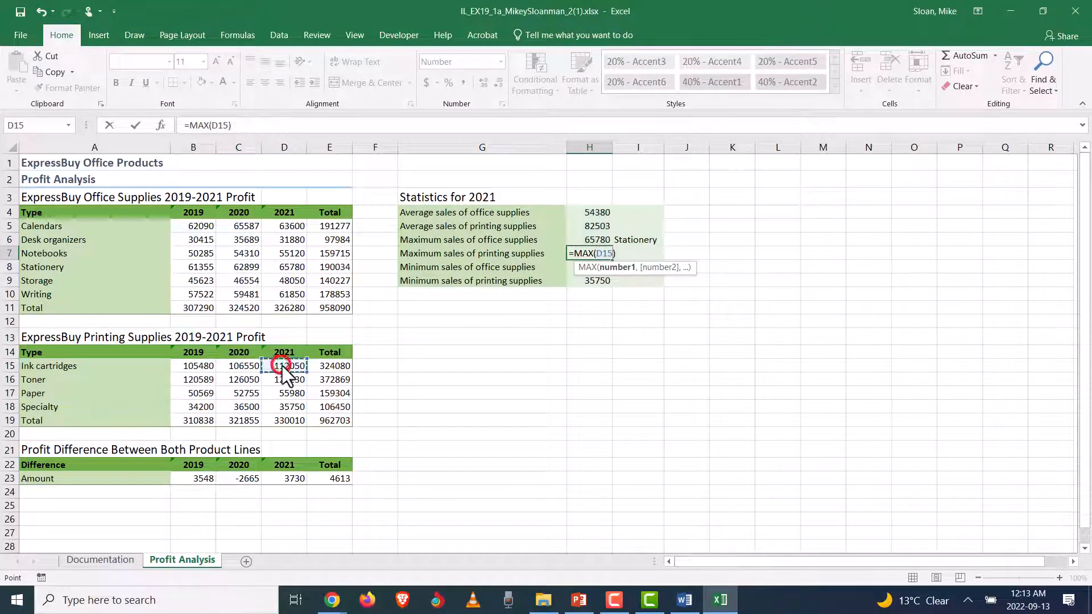
pyautogui.moveTo(282, 367); pyautogui.dragTo(294, 411)
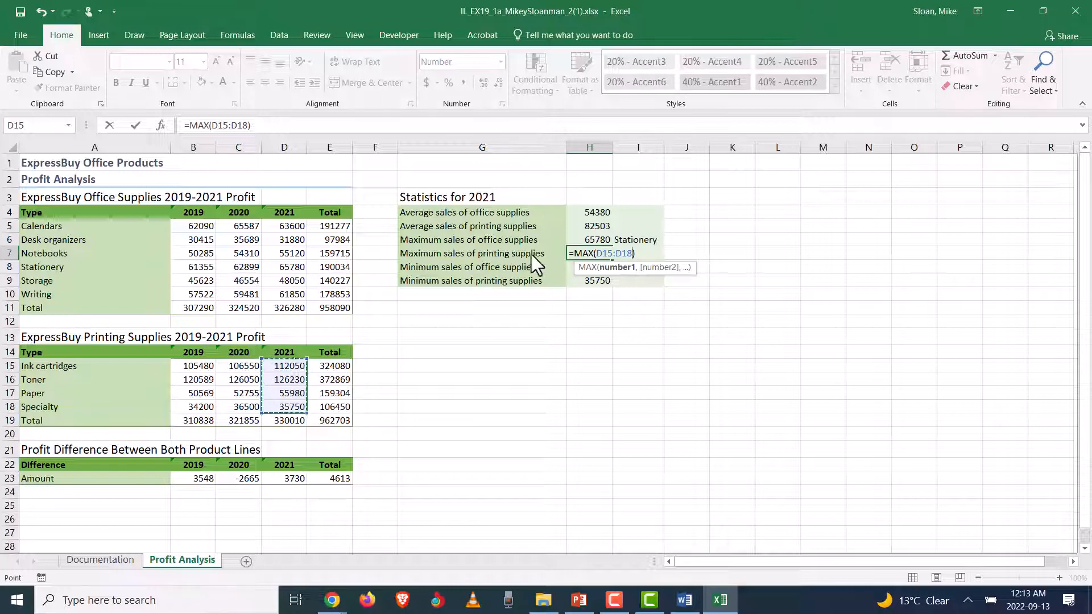
pyautogui.click(283, 367)
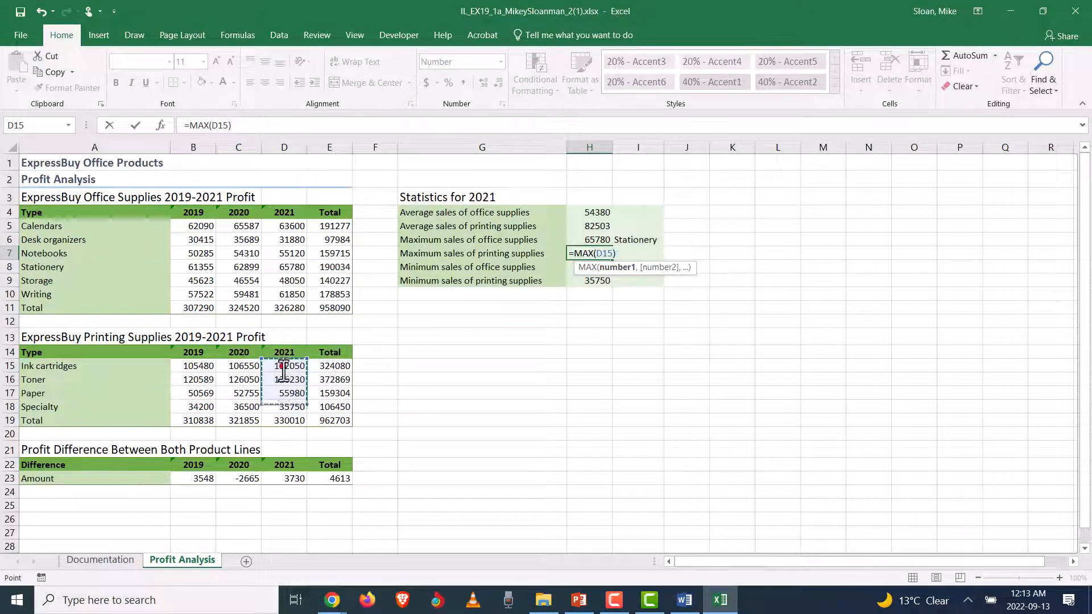
pyautogui.moveTo(283, 367); pyautogui.dragTo(286, 421)
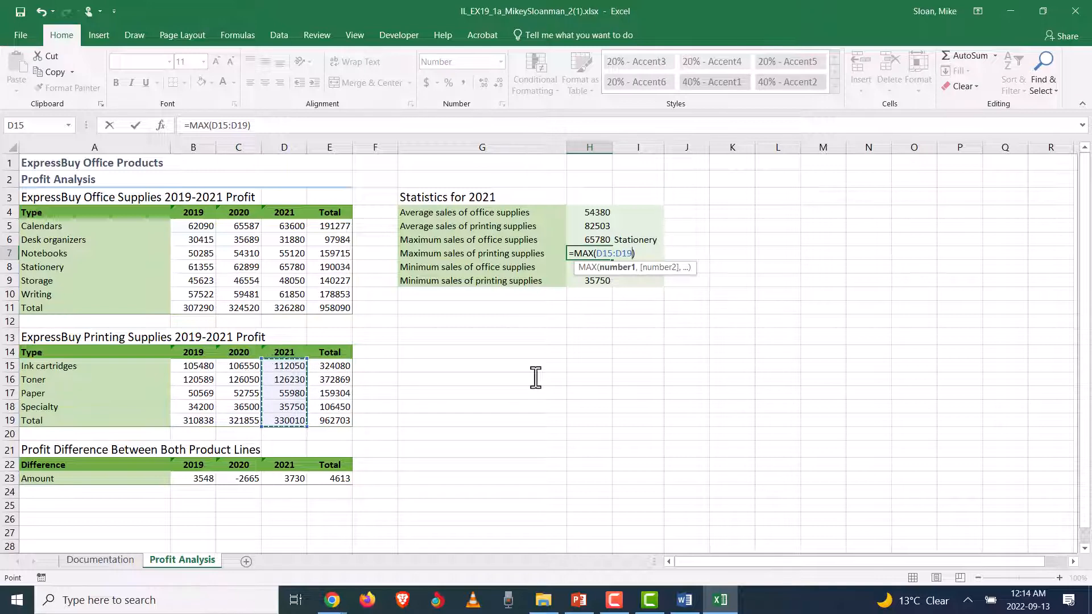
pyautogui.press('Return')
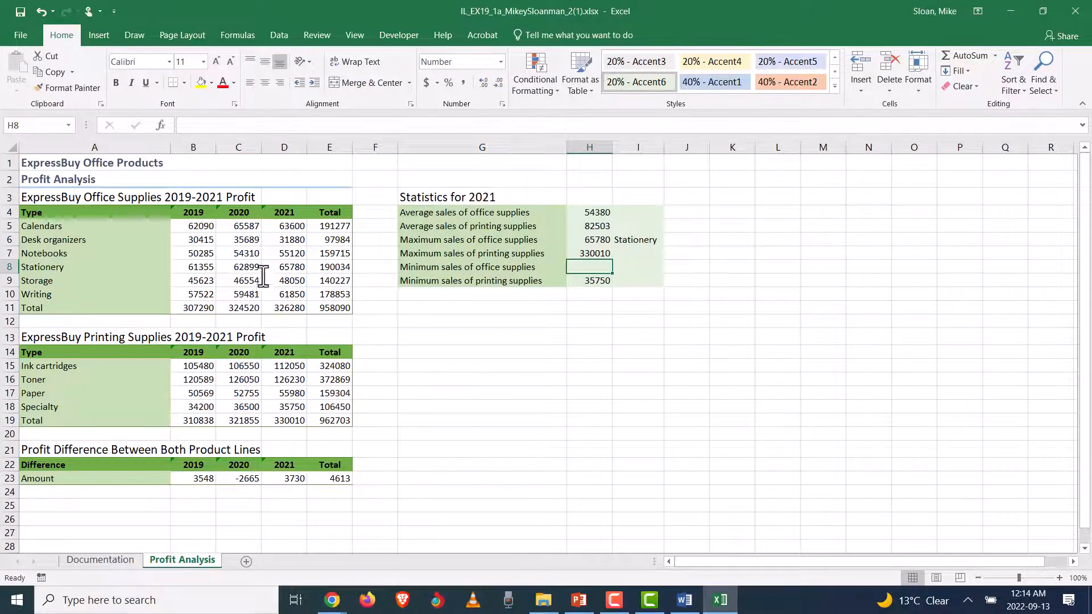
# Compare the Excel worksheet with the final figure in the Word instructions and read step 11c about the MIN function.
pyautogui.hotkey('alt', 'Tab')
pyautogui.scroll(-10, 580, 373)
pyautogui.scroll(-3, 586, 397)
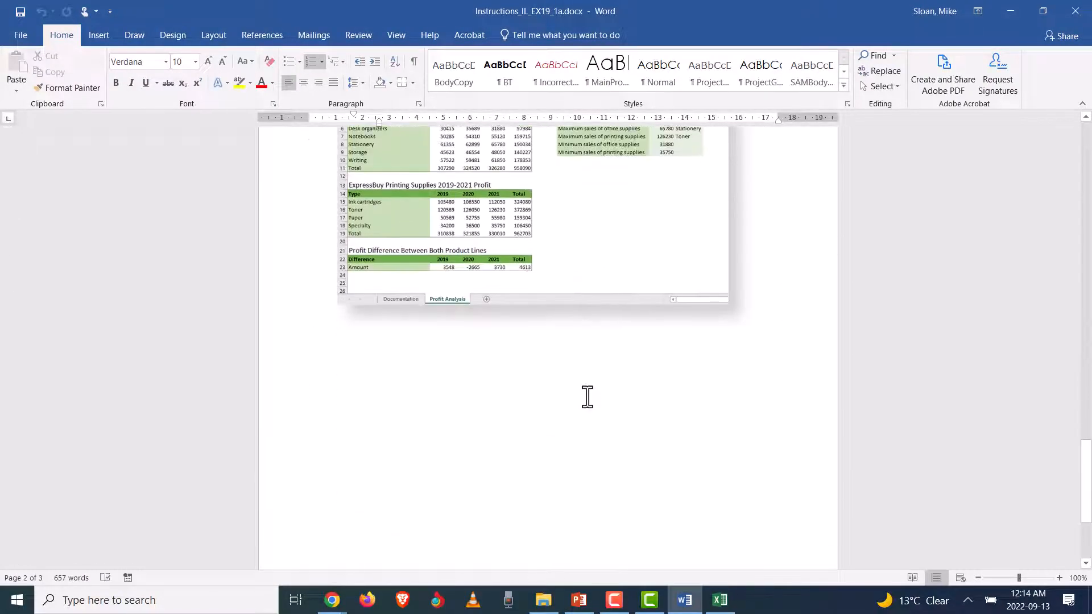
pyautogui.scroll(3, 586, 395)
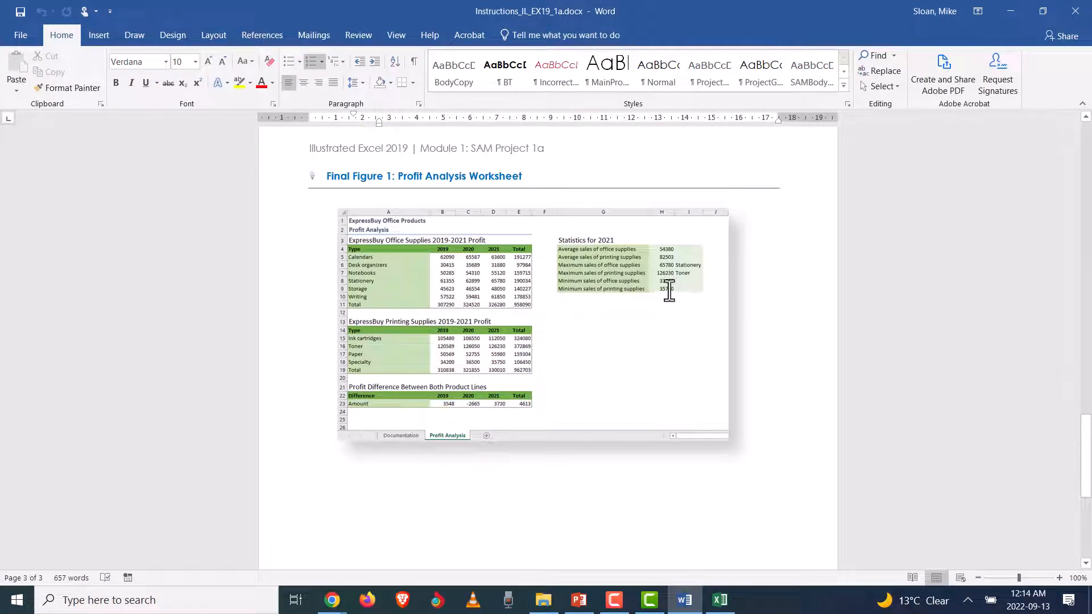
pyautogui.hotkey('alt', 'Tab')
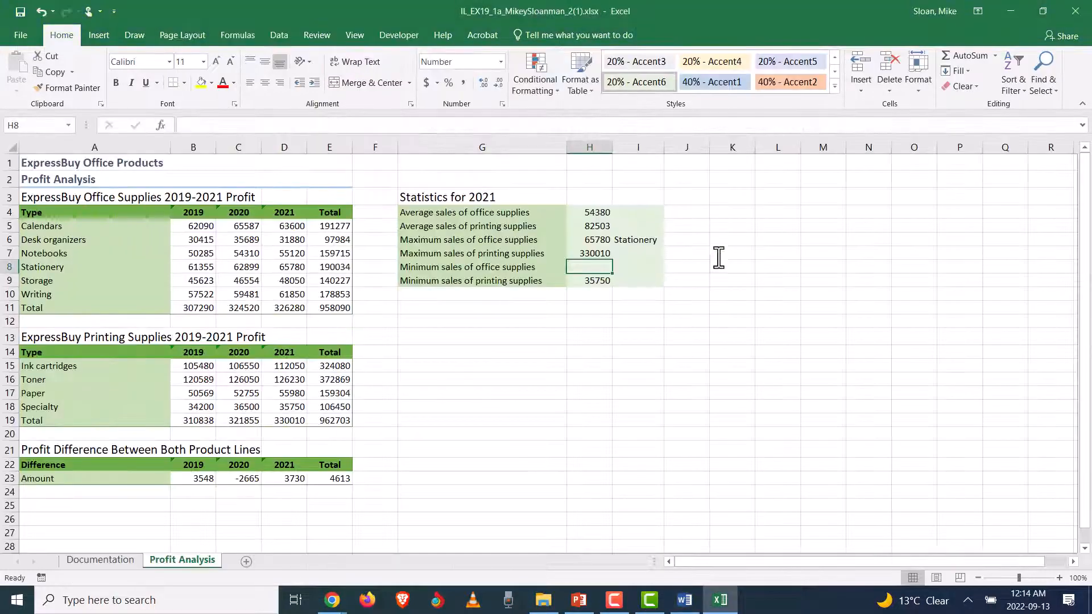
pyautogui.hotkey('alt', 'Tab')
pyautogui.scroll(10, 663, 495)
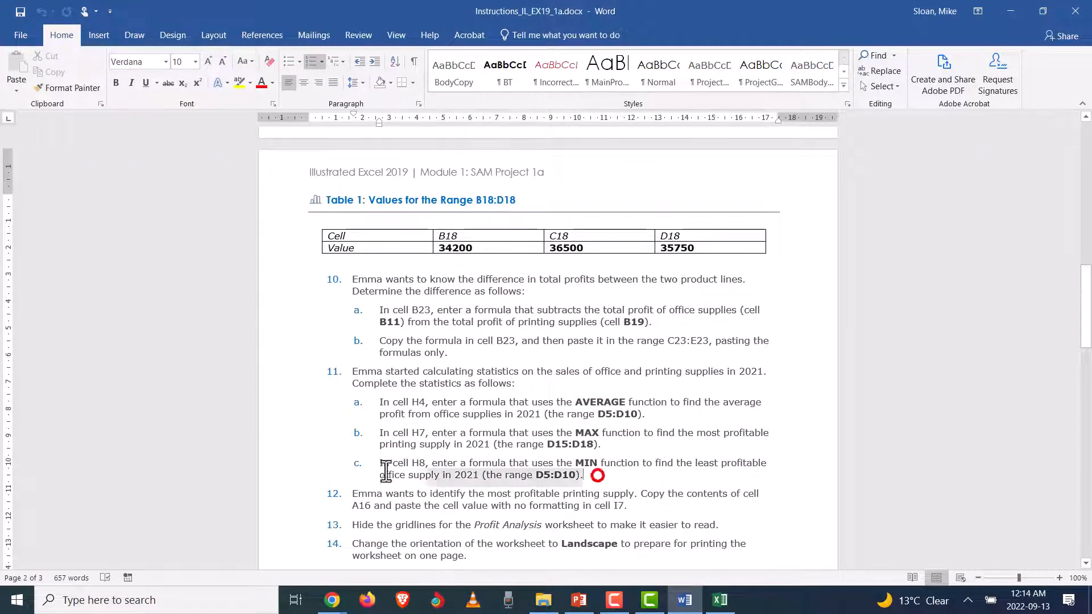
pyautogui.moveTo(597, 475); pyautogui.dragTo(370, 464)
pyautogui.hotkey('alt', 'Tab')
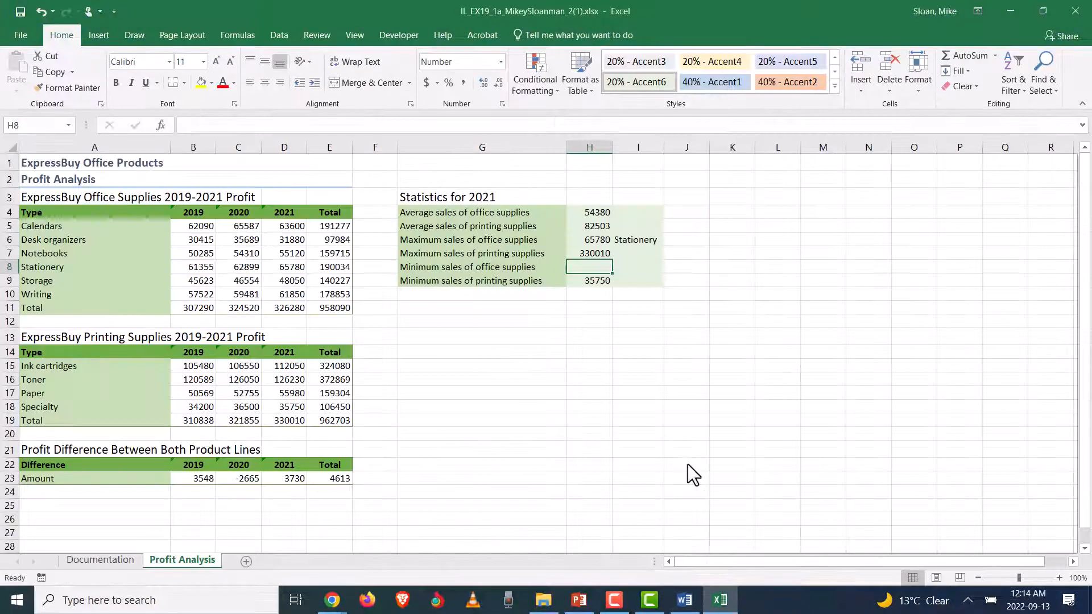
pyautogui.hotkey('alt', 'Tab')
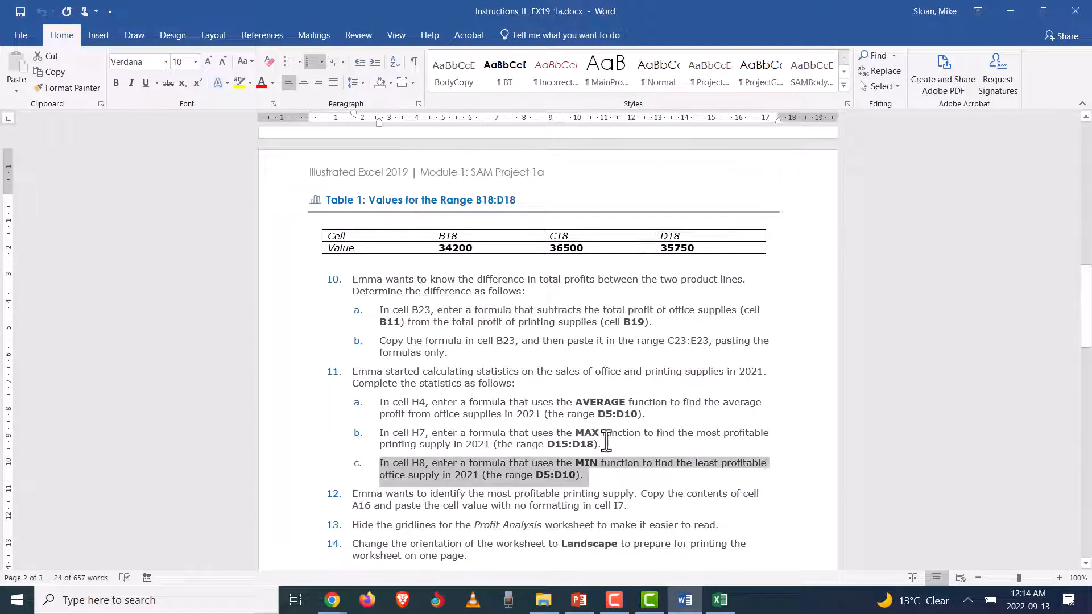
# Switch to Excel and enter =MIN(D5:D10) in cell H8 for the minimum sales of office supplies.
pyautogui.hotkey('alt', 'Tab')
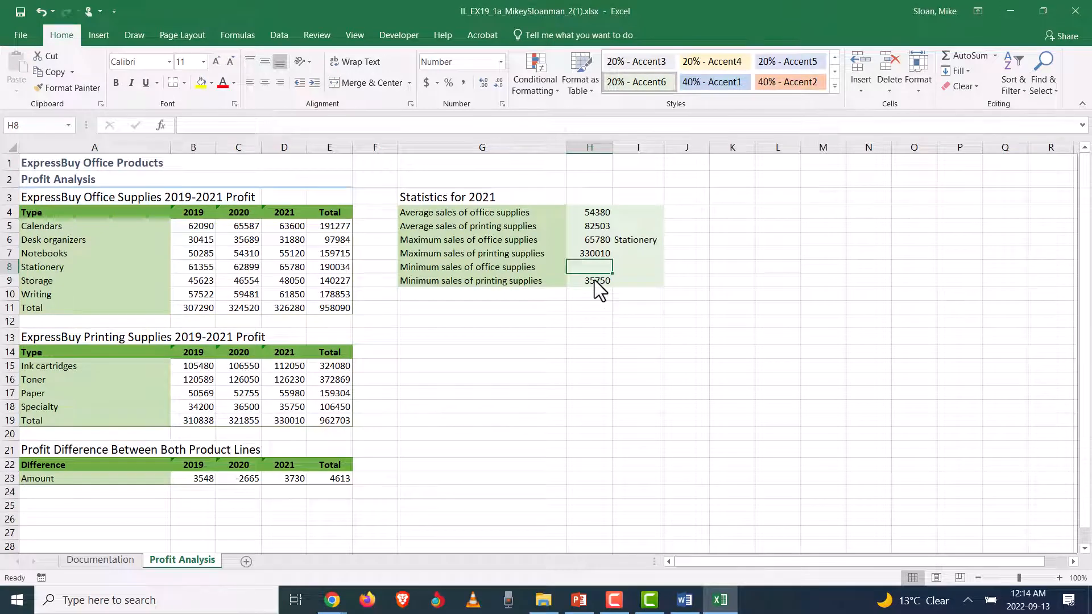
pyautogui.click(994, 55)
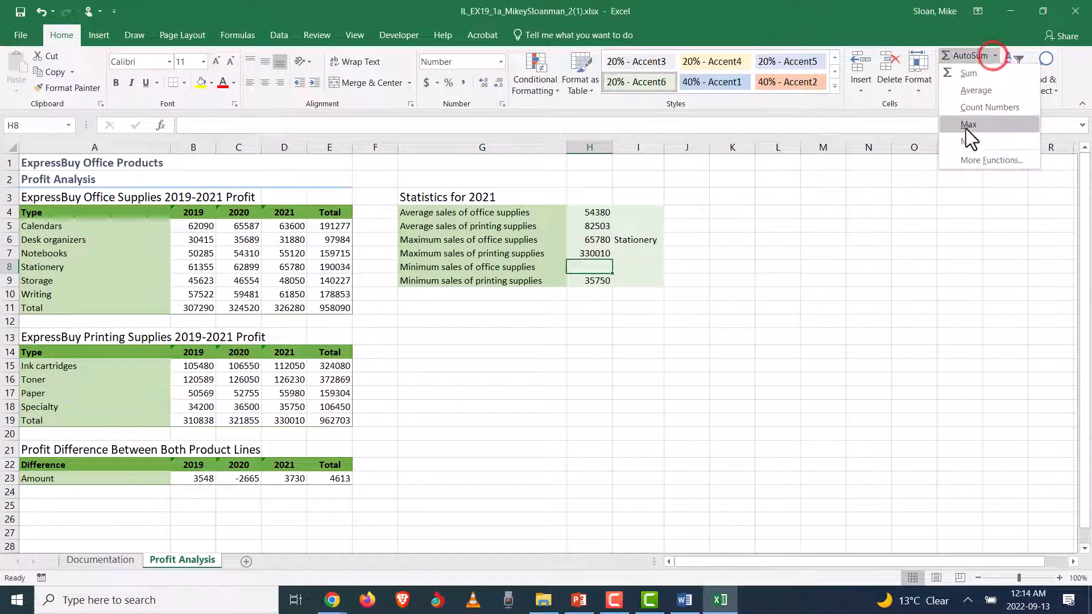
pyautogui.click(966, 139)
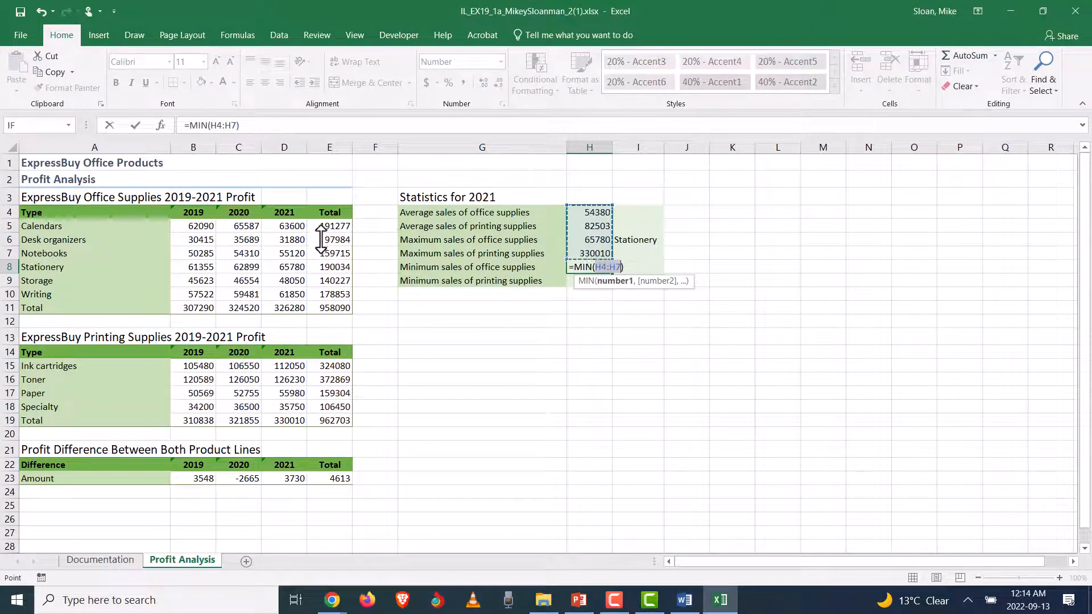
pyautogui.moveTo(291, 225); pyautogui.dragTo(284, 293)
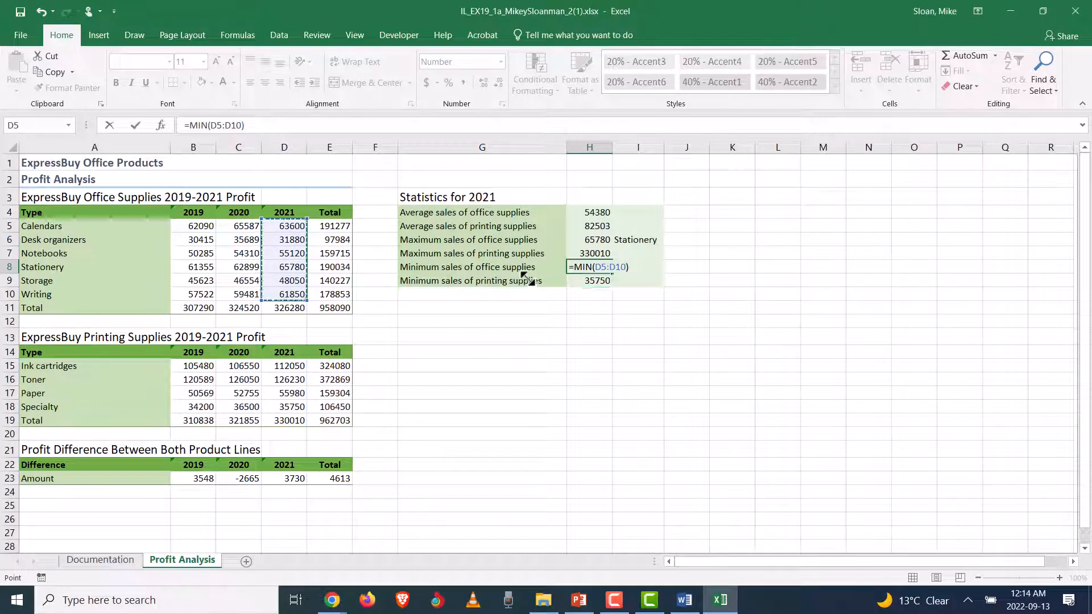
pyautogui.press('Return')
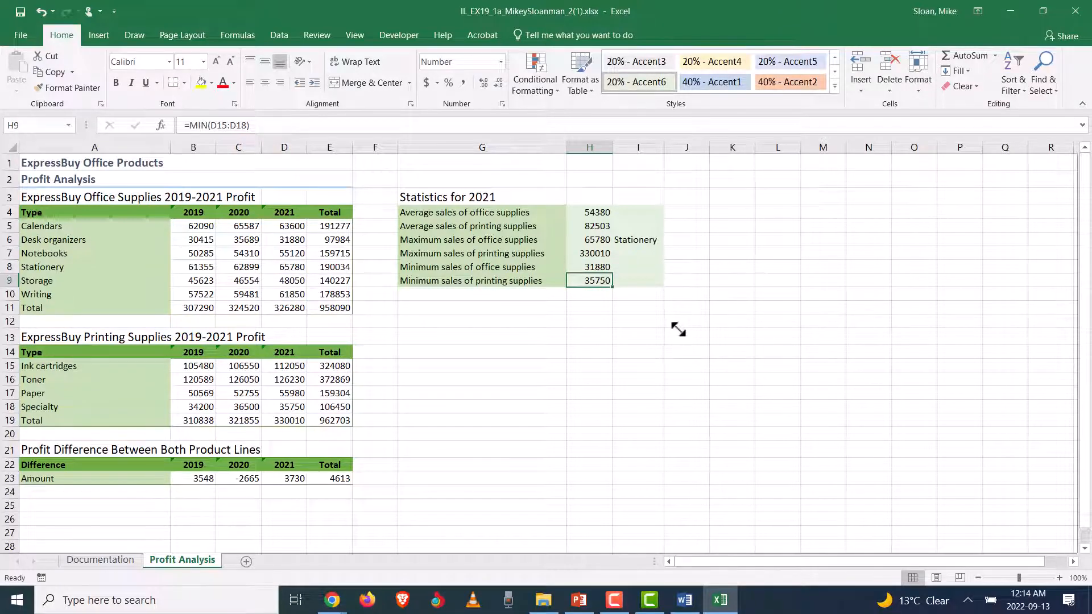
# Switch to Word and read steps 11b and 12 about the MAX range and copying cell A16 to I7.
pyautogui.hotkey('alt', 'Tab')
pyautogui.scroll(-8, 630, 452)
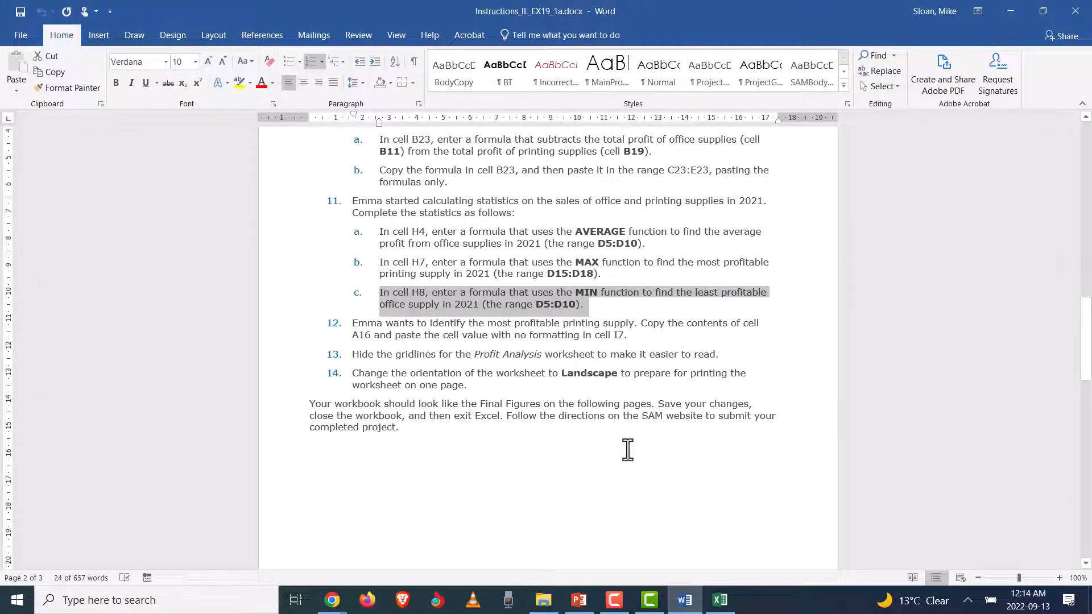
pyautogui.click(599, 259)
pyautogui.moveTo(603, 273); pyautogui.dragTo(347, 259)
pyautogui.click(379, 334)
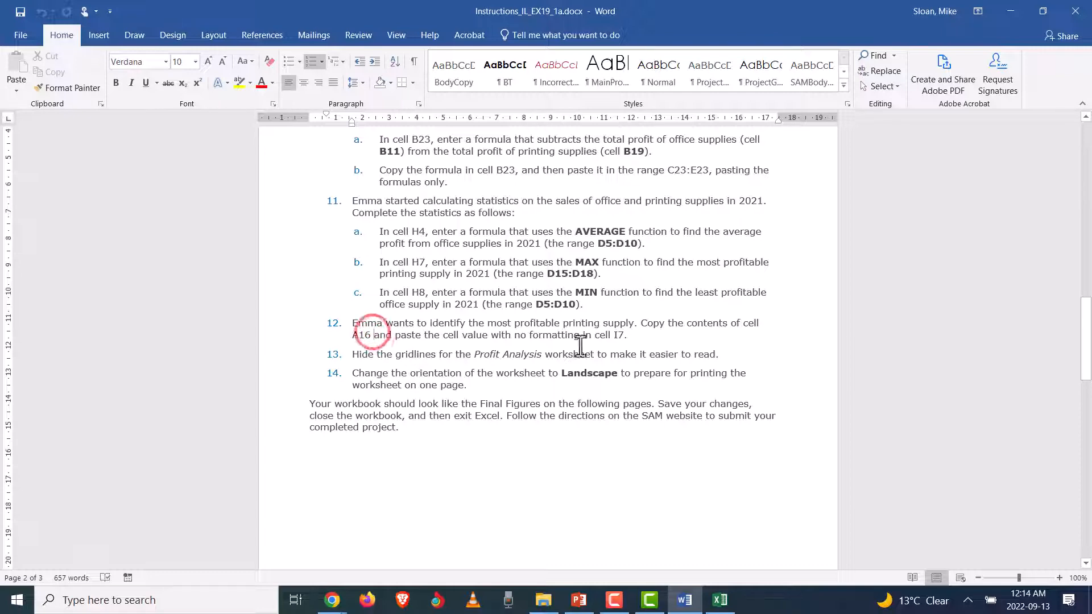
# Switch to Excel, try copying cell A16 into cell I7 as a value without formatting, and undo the paste.
pyautogui.hotkey('alt', 'Tab')
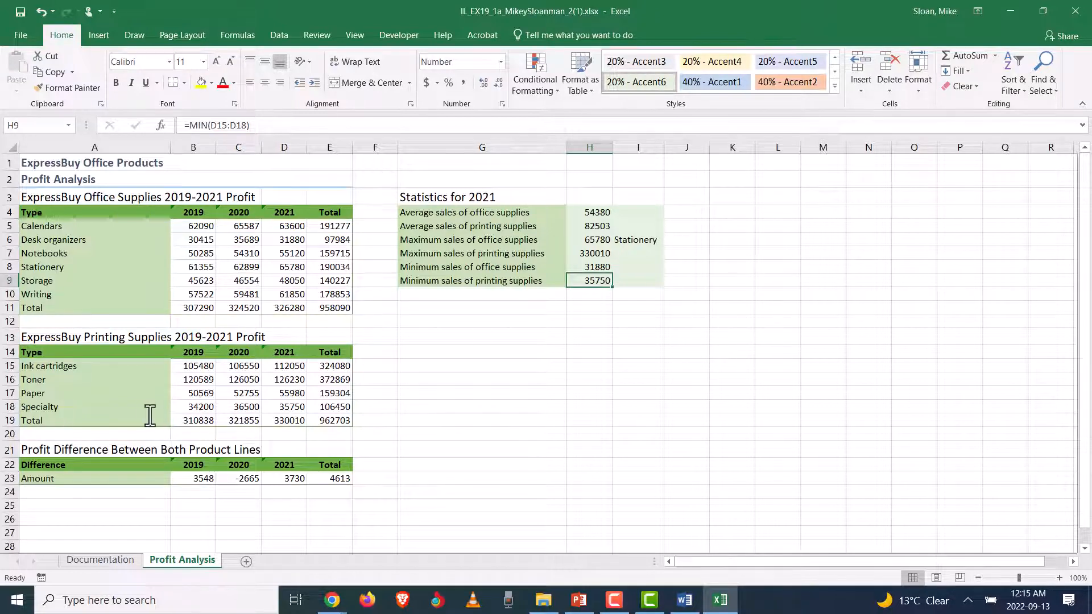
pyautogui.click(52, 383)
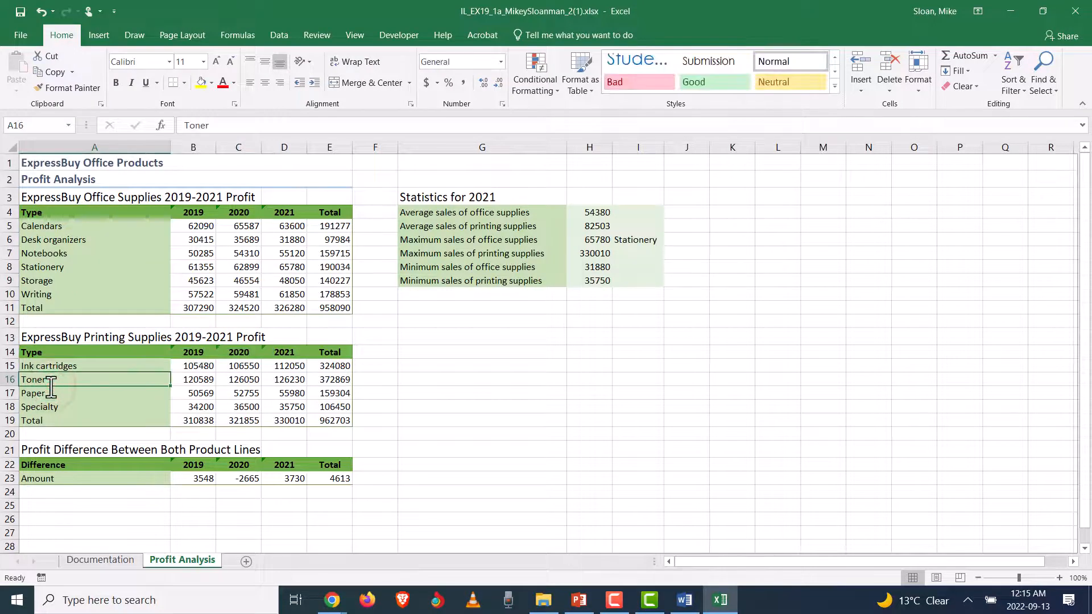
pyautogui.hotkey('ctrl', 'c')
pyautogui.click(633, 253)
pyautogui.hotkey('ctrl', 'v')
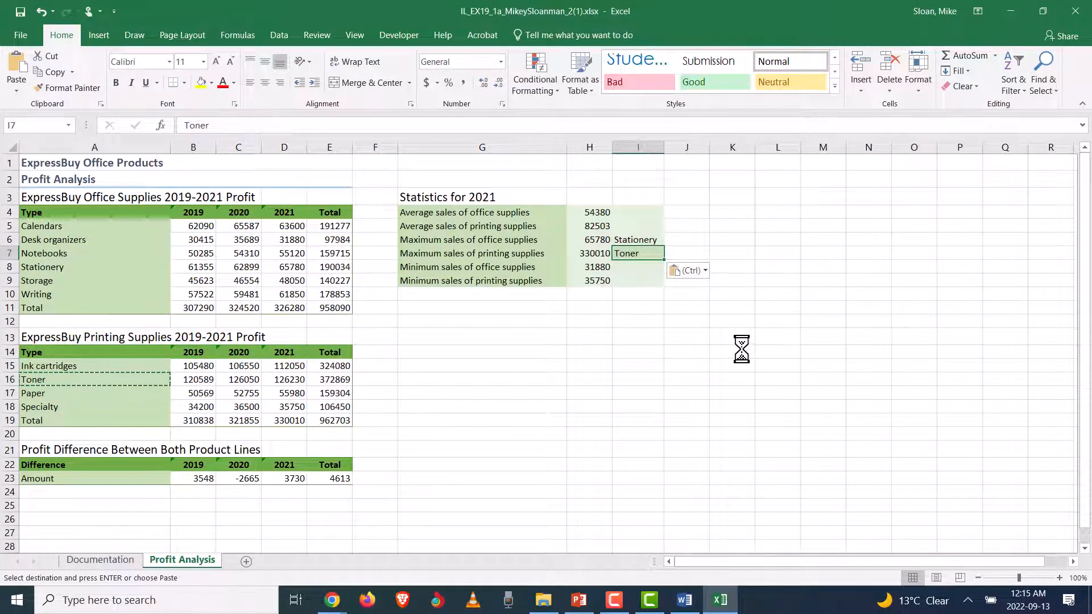
pyautogui.click(704, 270)
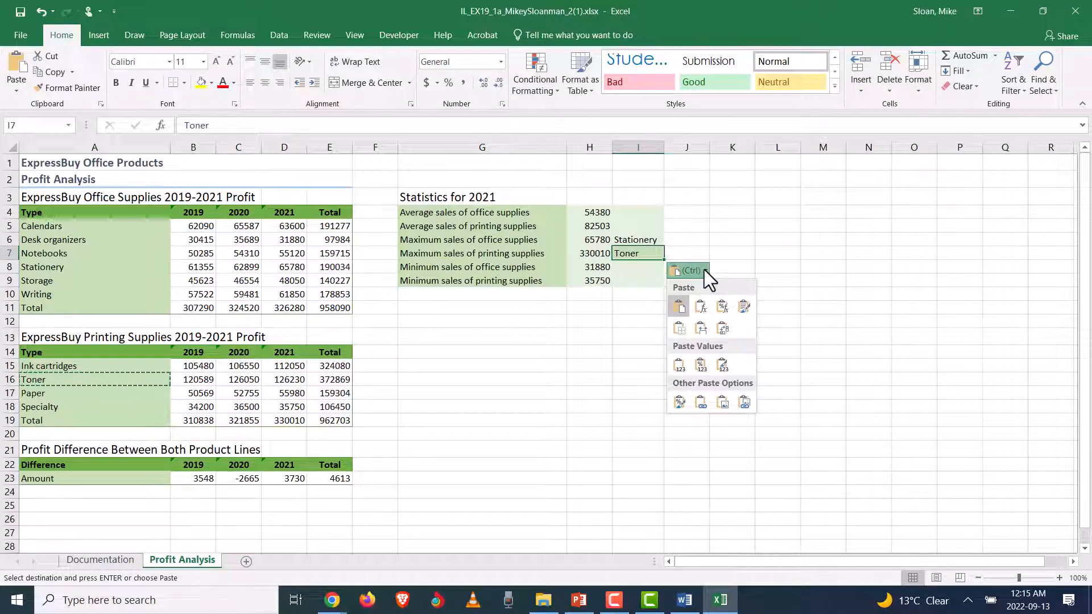
pyautogui.click(680, 371)
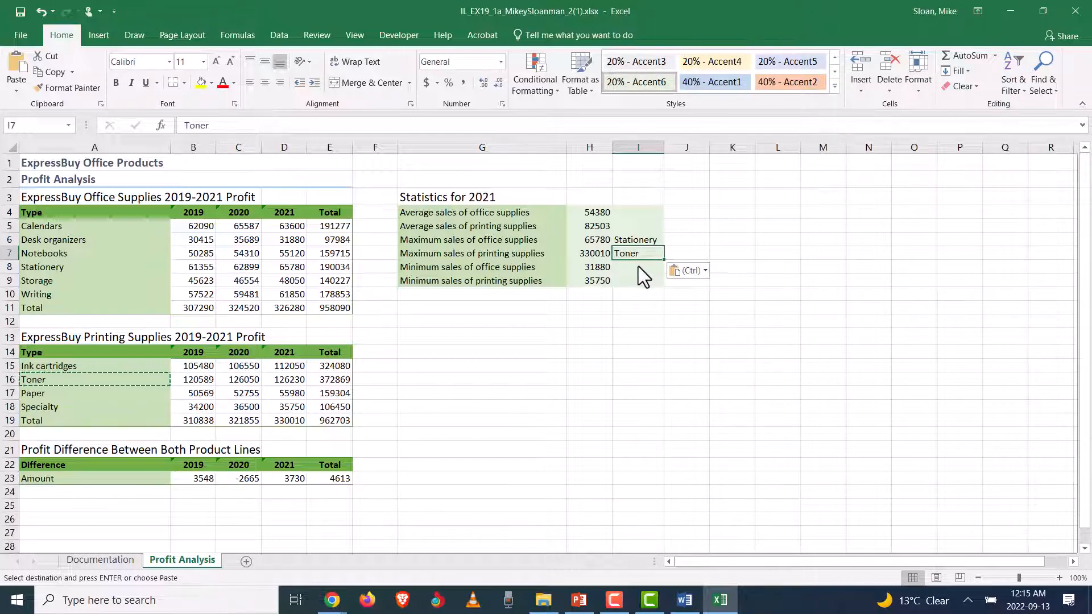
pyautogui.press('Escape')
pyautogui.press('Escape')
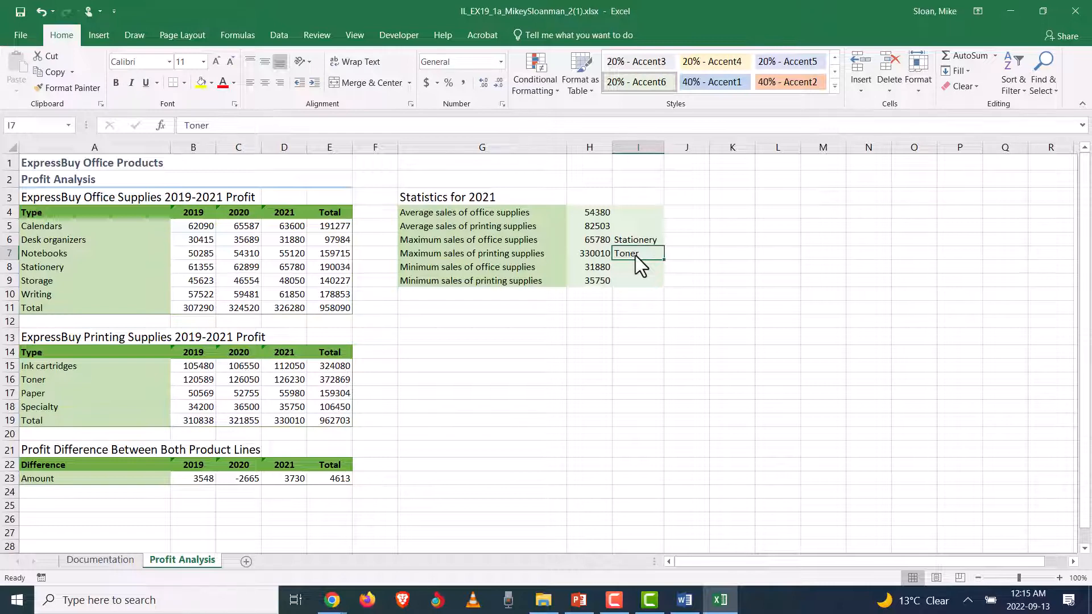
pyautogui.hotkey('ctrl', 'z')
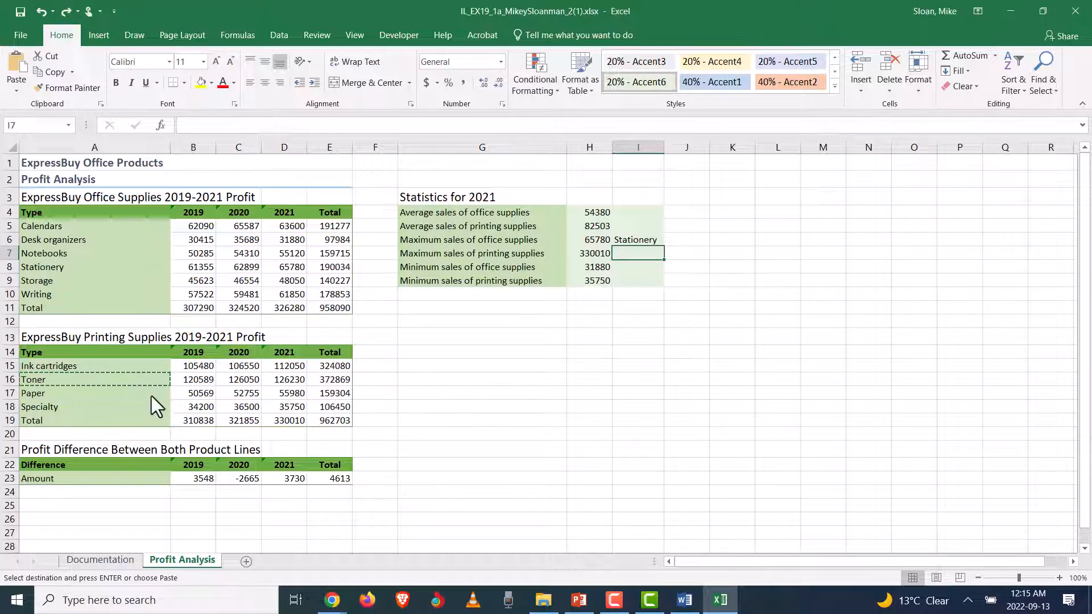
# Try pasting cell A16 with its source formatting into cell I7 and view the available paste options.
pyautogui.click(97, 383)
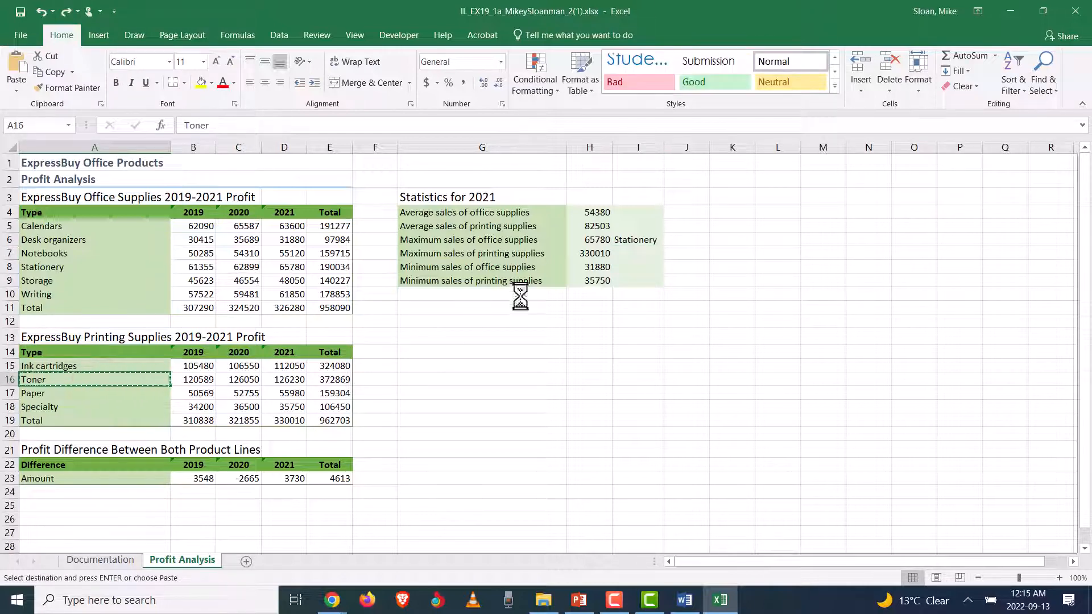
pyautogui.click(639, 252)
pyautogui.hotkey('ctrl', 'v')
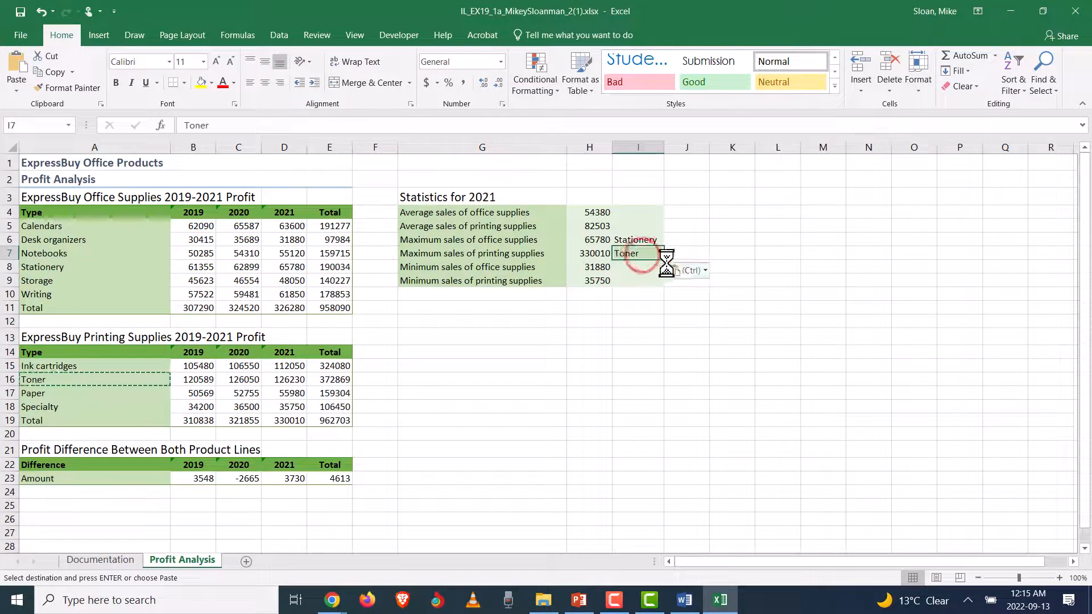
pyautogui.click(703, 270)
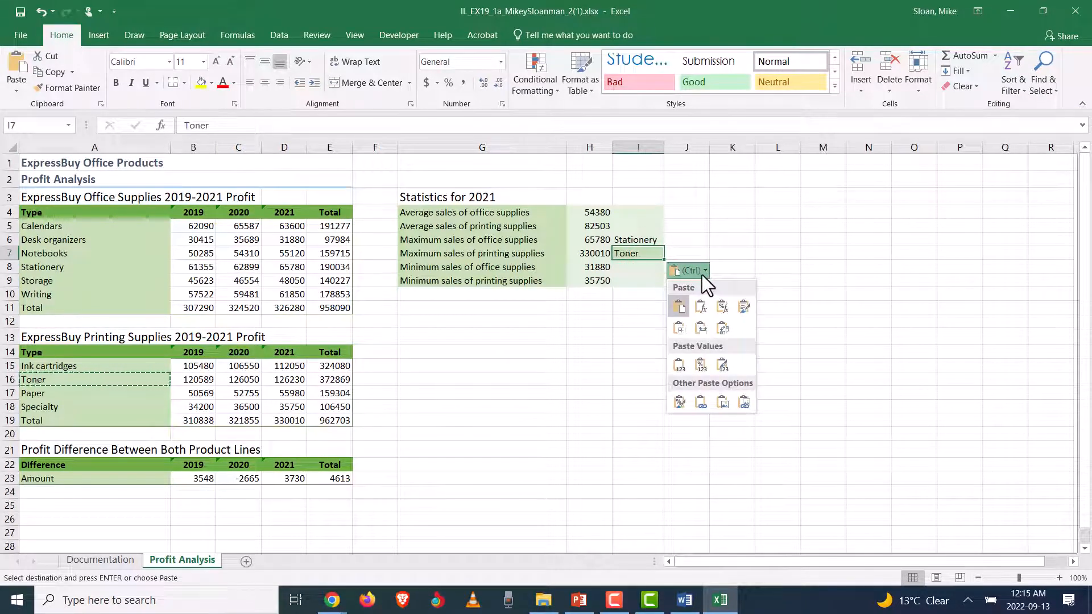
pyautogui.click(731, 221)
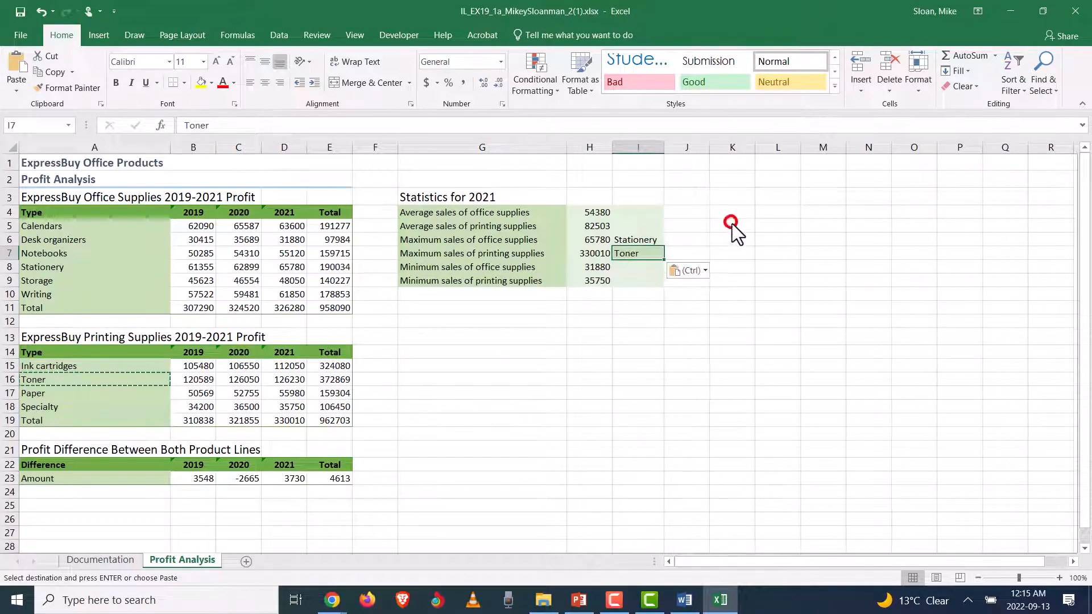
pyautogui.click(762, 266)
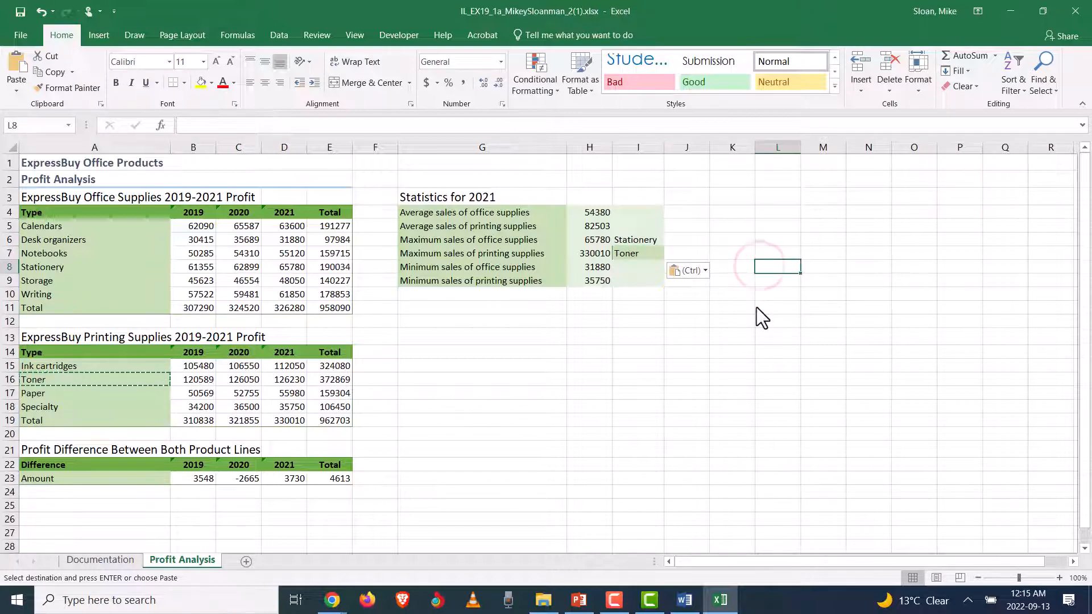
pyautogui.click(463, 466)
pyautogui.write('zdvsdf')
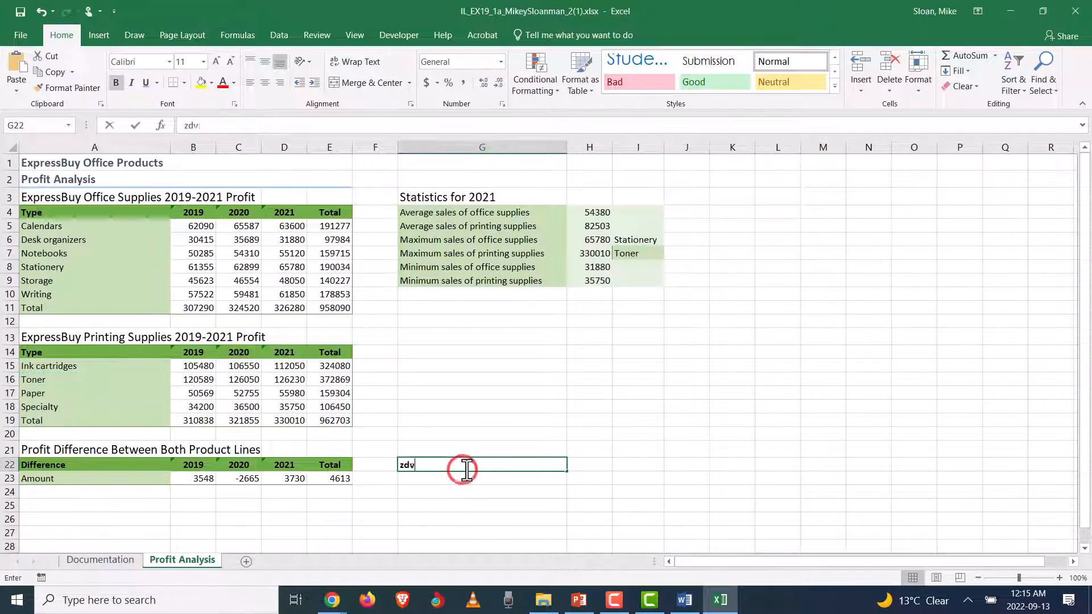
pyautogui.press('Escape')
pyautogui.moveTo(630, 349); pyautogui.dragTo(631, 337)
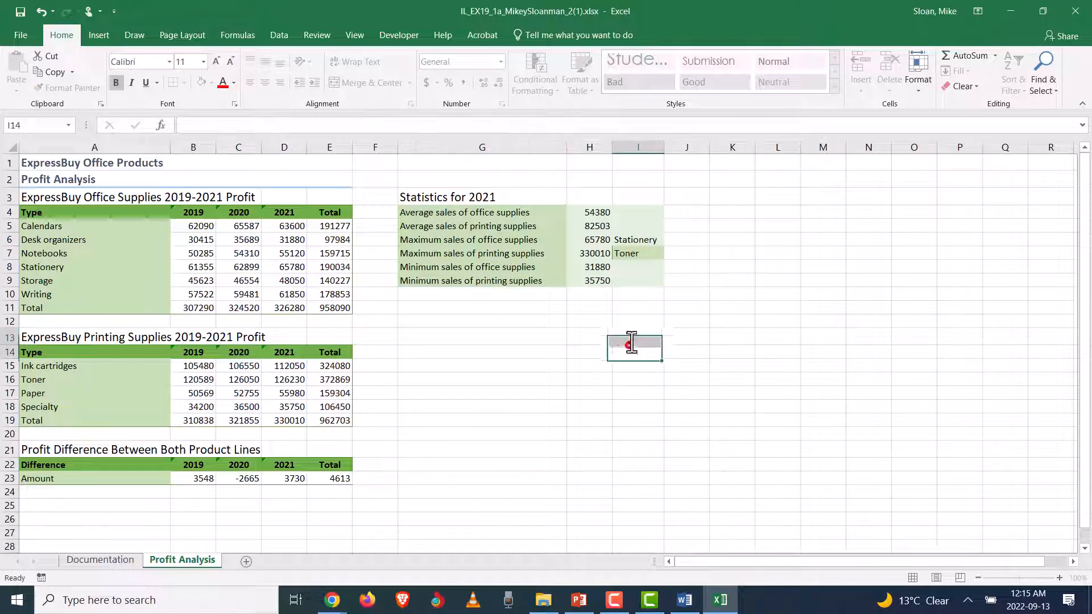
pyautogui.click(683, 351)
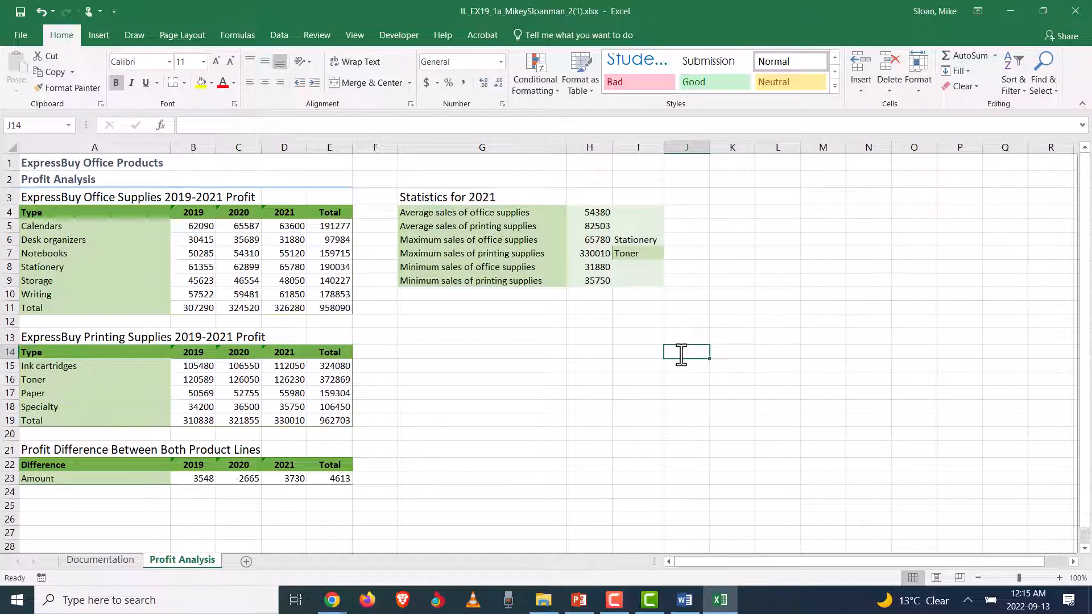
# Apply the formatting of cell I6 to cell I7 with Format Painter.
pyautogui.click(634, 254)
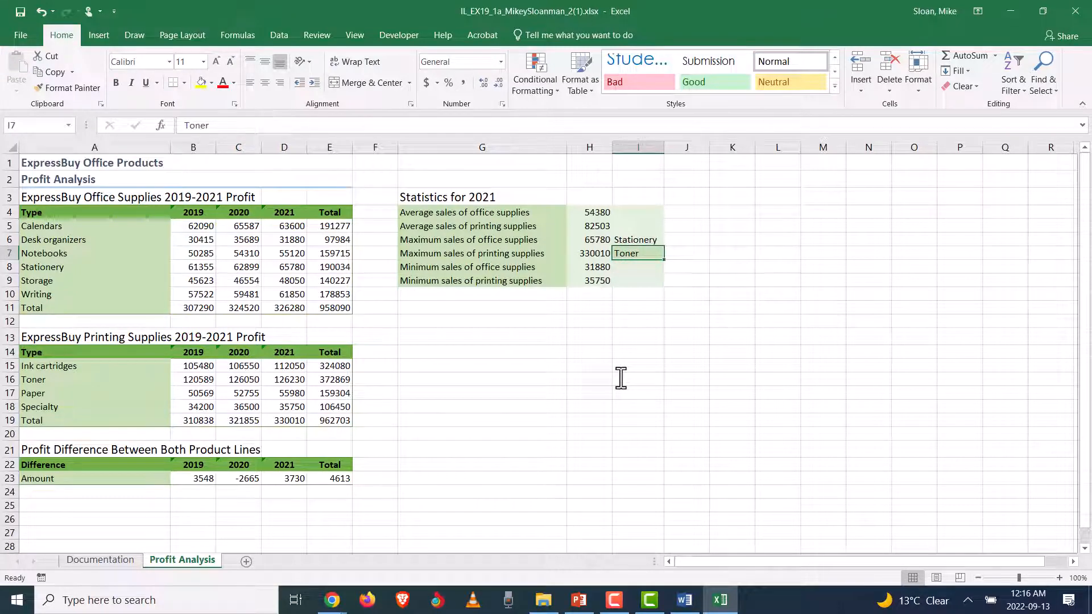
pyautogui.click(638, 242)
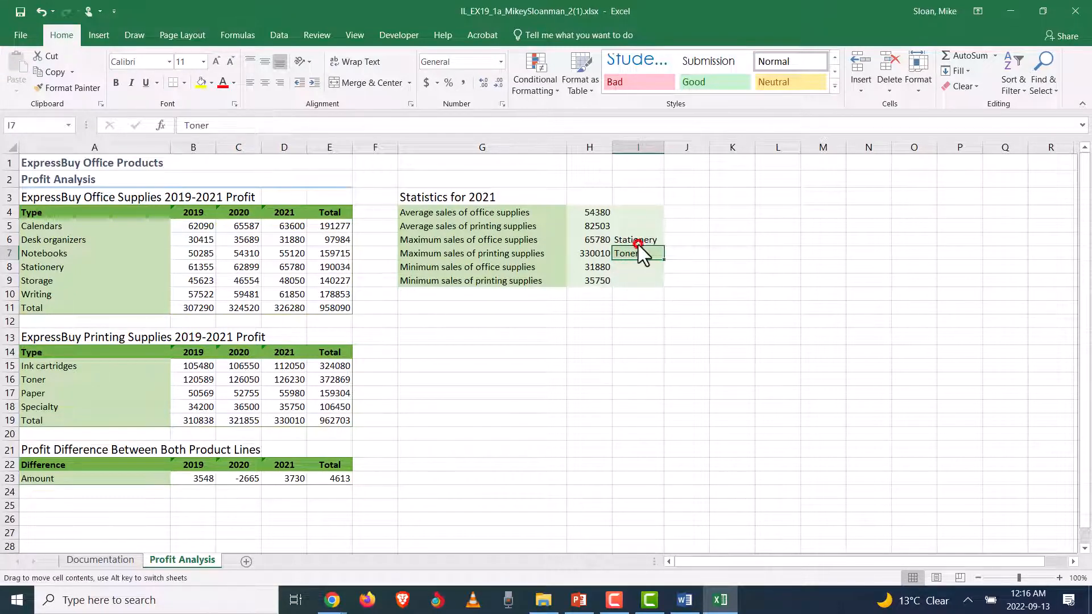
pyautogui.click(64, 89)
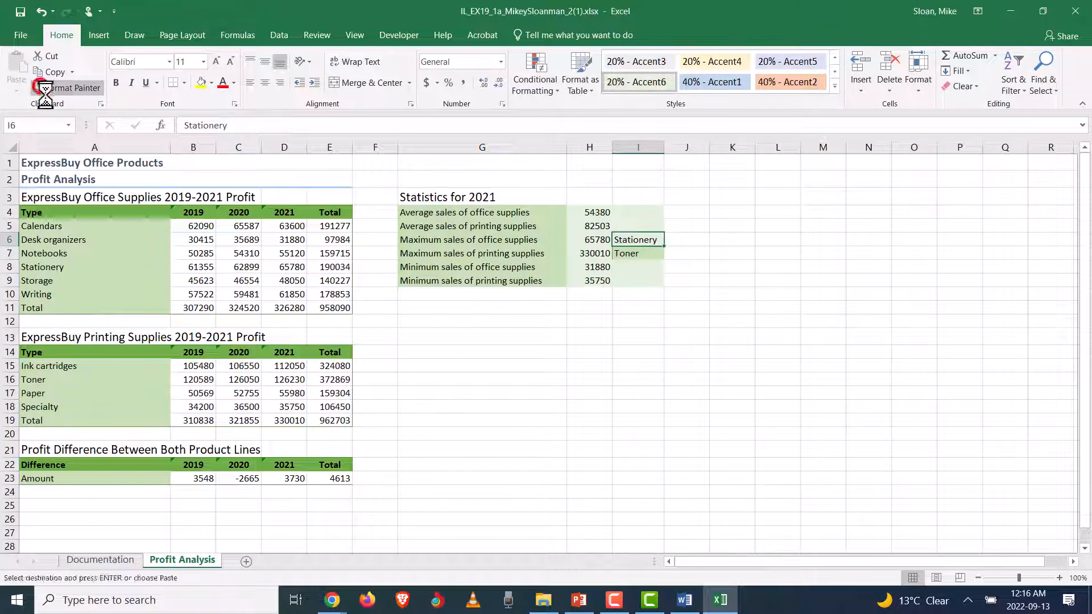
pyautogui.click(632, 252)
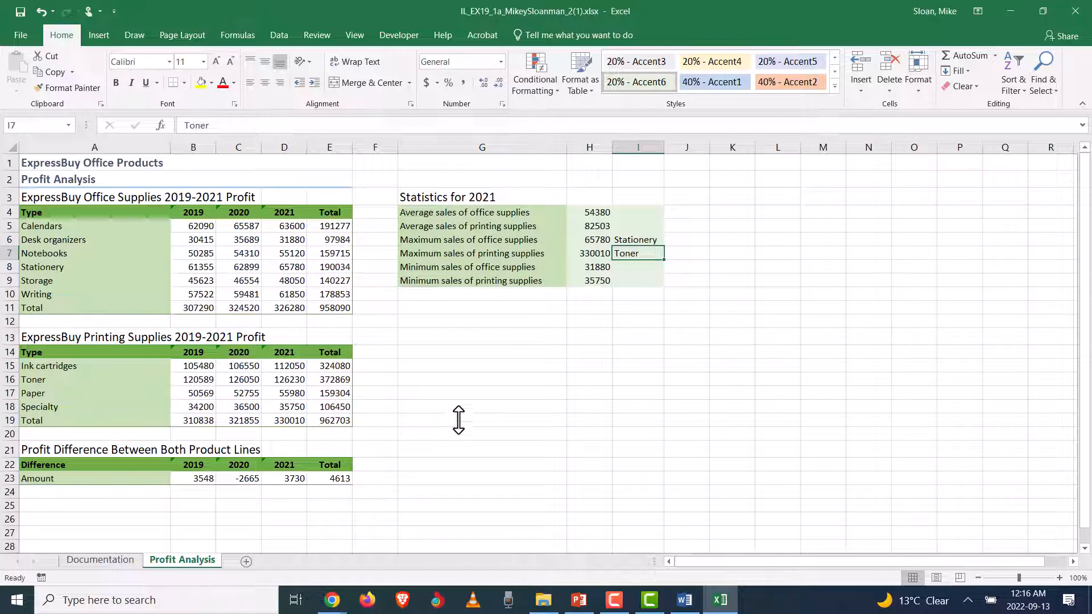
# Undo the format painting and the paste in cell I7.
pyautogui.hotkey('shift', 'Up')
pyautogui.hotkey('ctrl', 'c')
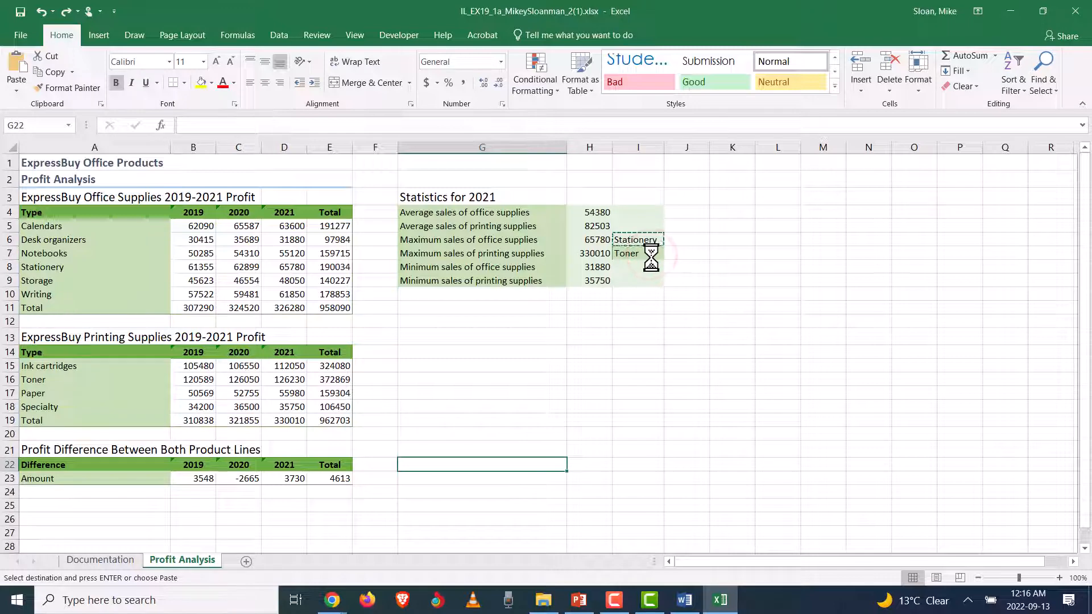
pyautogui.click(649, 254)
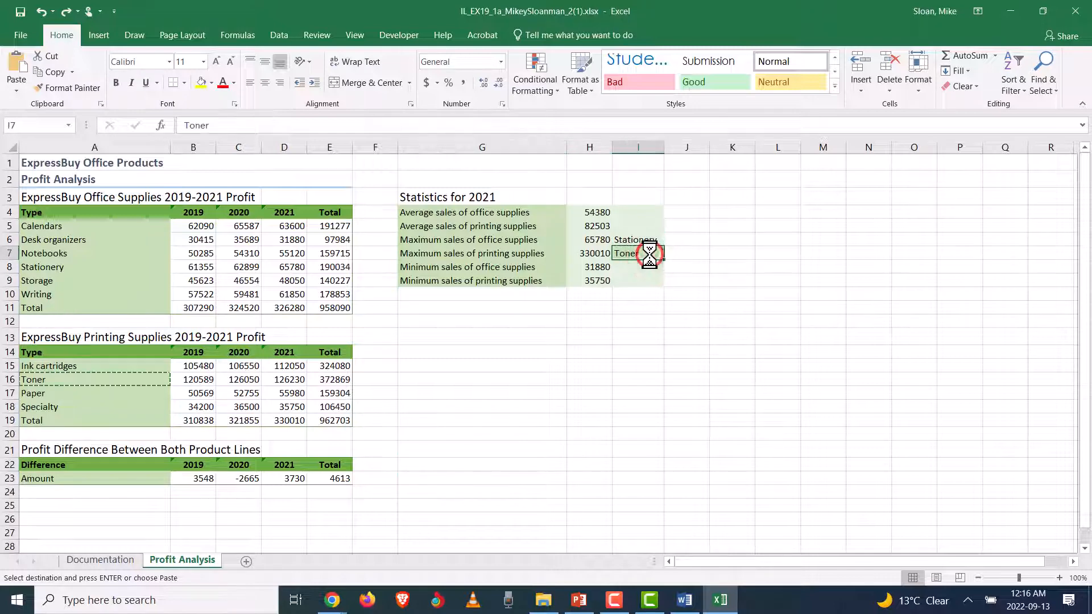
pyautogui.press('Delete')
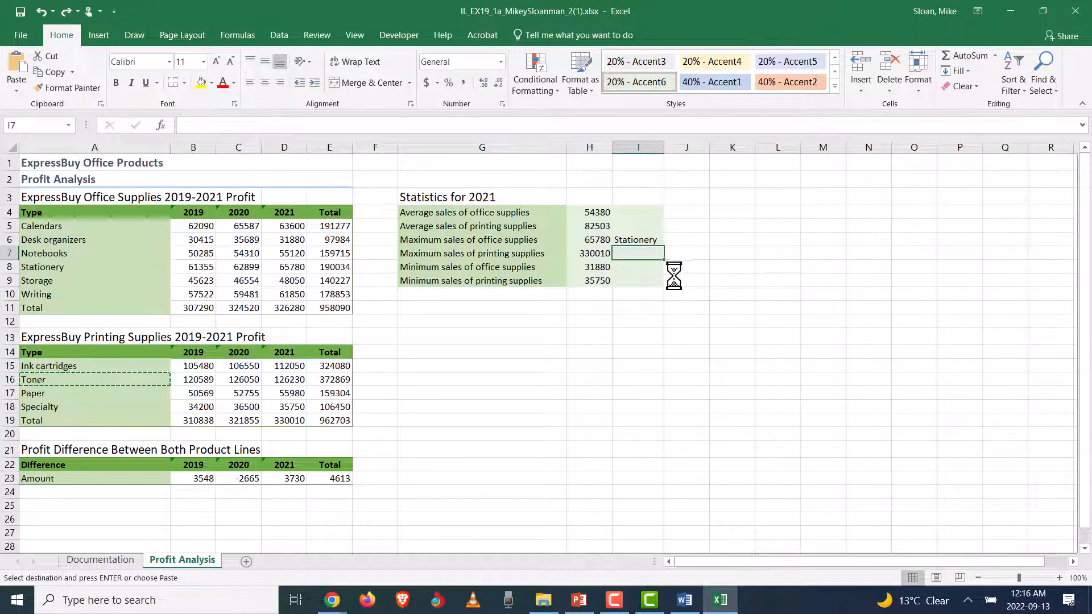
# Copy only the text Toner from inside cell A16 and paste it into cell I7 without formatting.
pyautogui.doubleClick(65, 380)
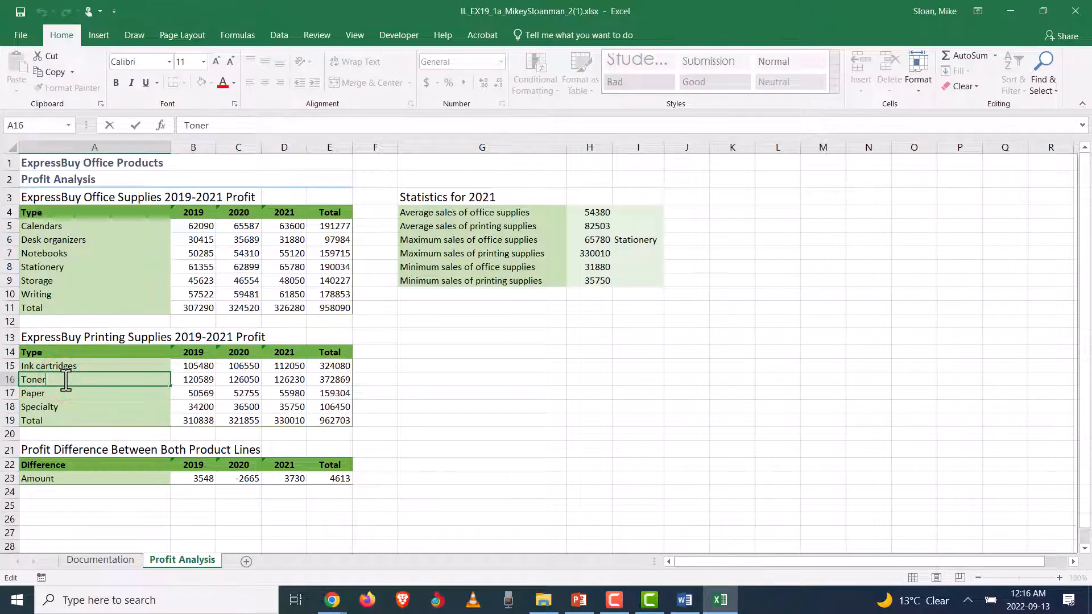
pyautogui.moveTo(230, 123); pyautogui.dragTo(135, 133)
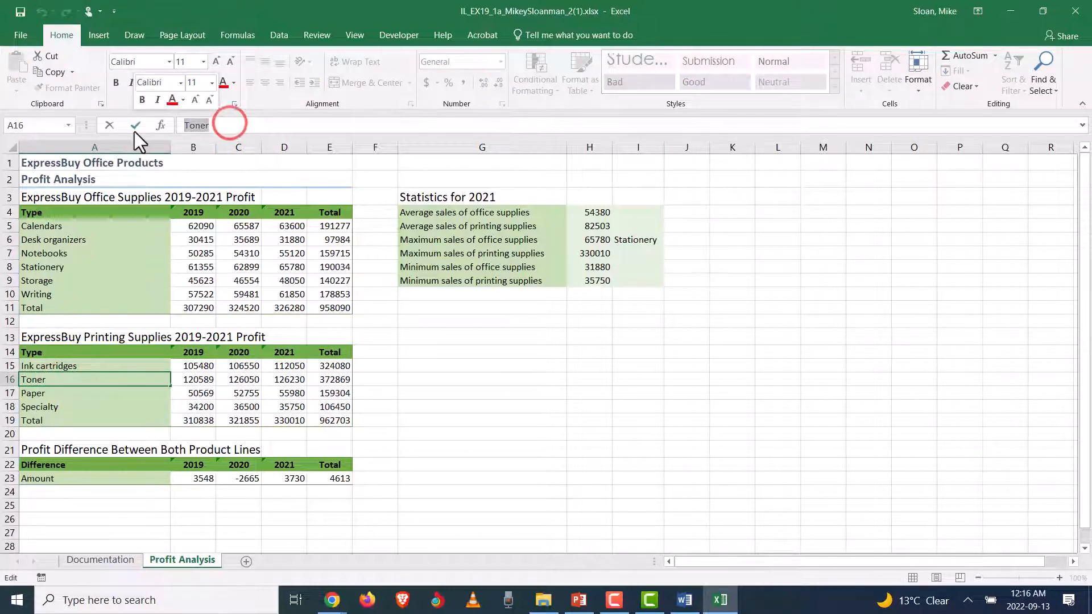
pyautogui.press('BackSpace')
pyautogui.hotkey('ctrl', 'z')
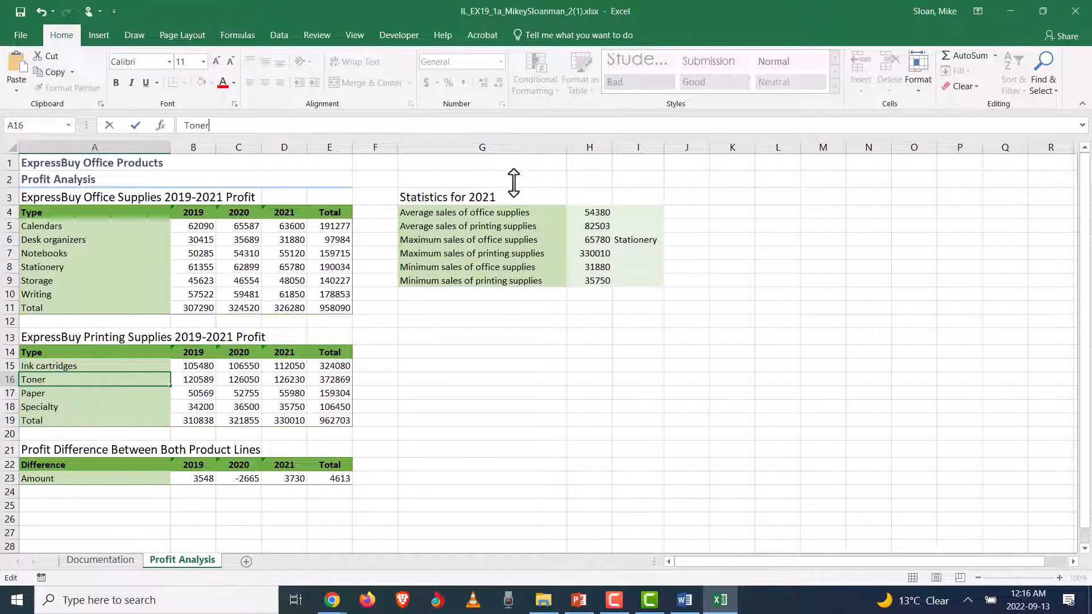
pyautogui.click(630, 253)
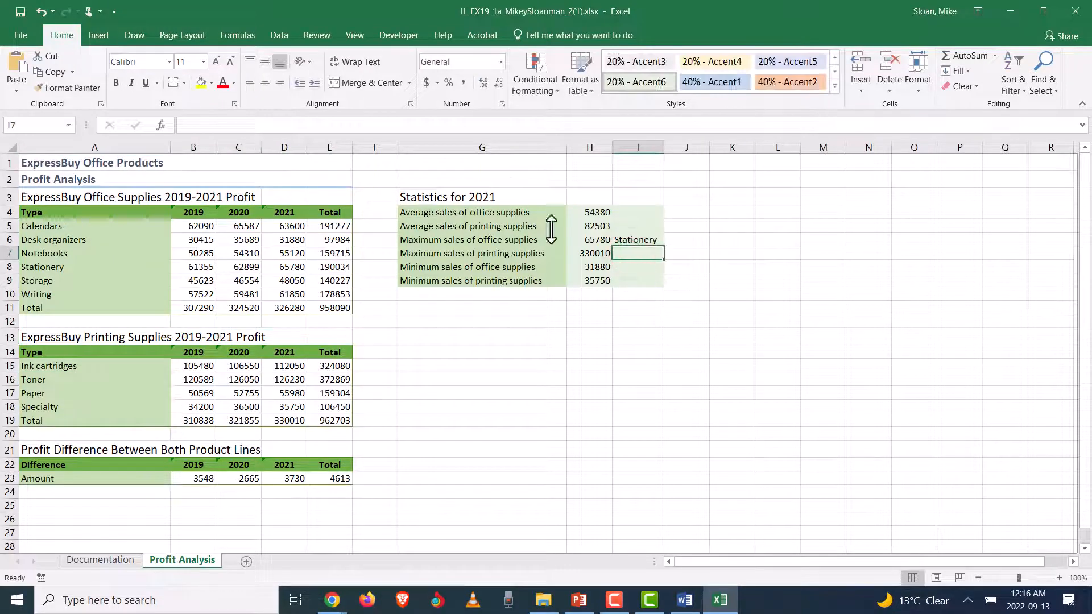
pyautogui.hotkey('ctrl', 'v')
# Examine the pasted text in cell I7 and compare its formatting with the neighbouring statistics cells.
pyautogui.click(641, 254)
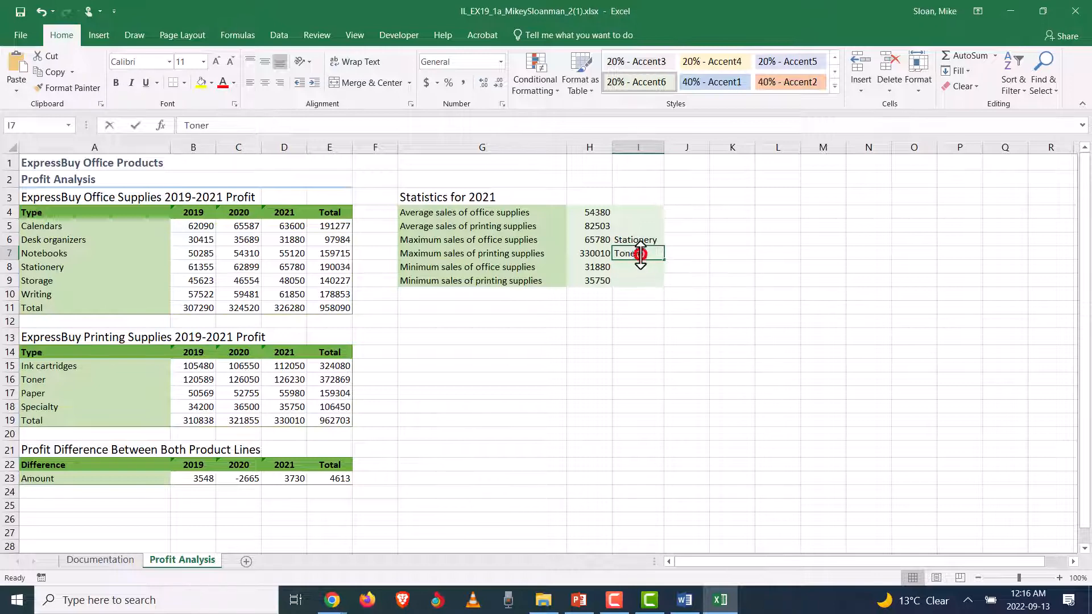
pyautogui.doubleClick(641, 254)
pyautogui.moveTo(645, 254); pyautogui.dragTo(558, 263)
pyautogui.click(633, 285)
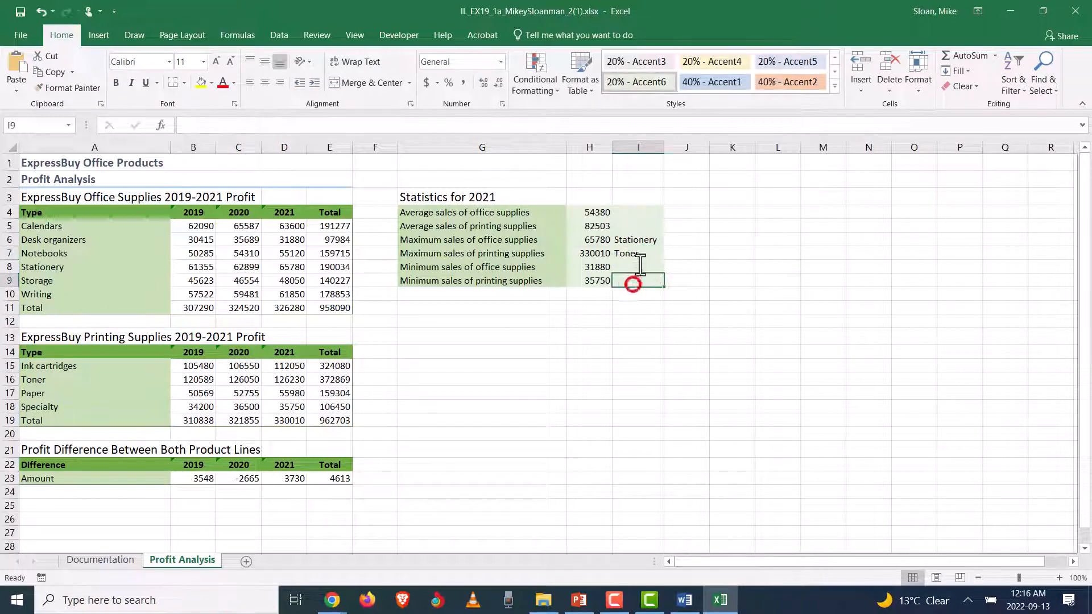
pyautogui.click(639, 252)
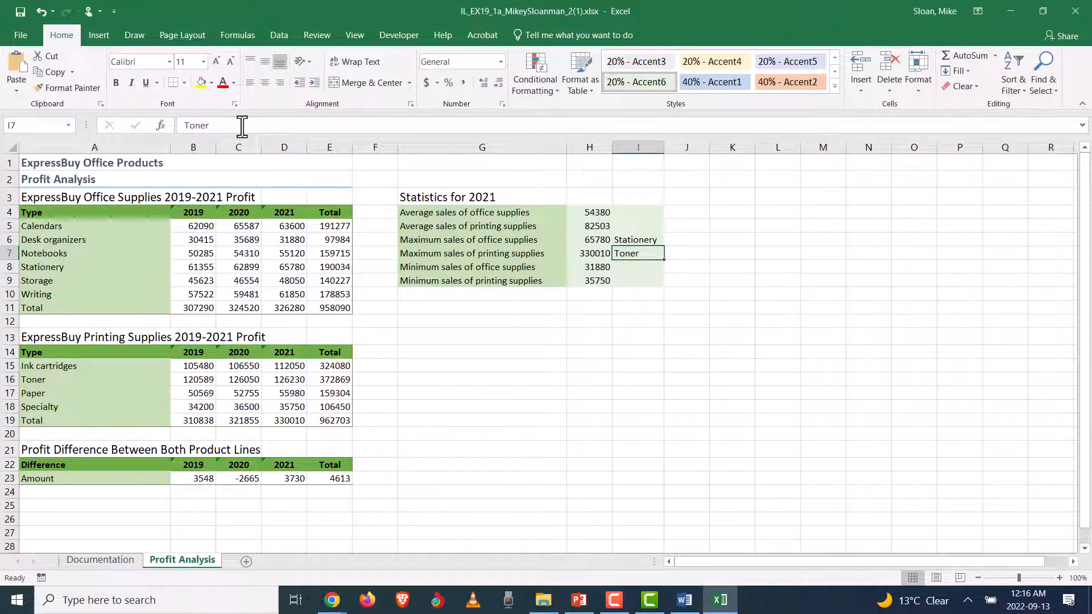
pyautogui.moveTo(238, 126); pyautogui.dragTo(127, 127)
pyautogui.click(609, 356)
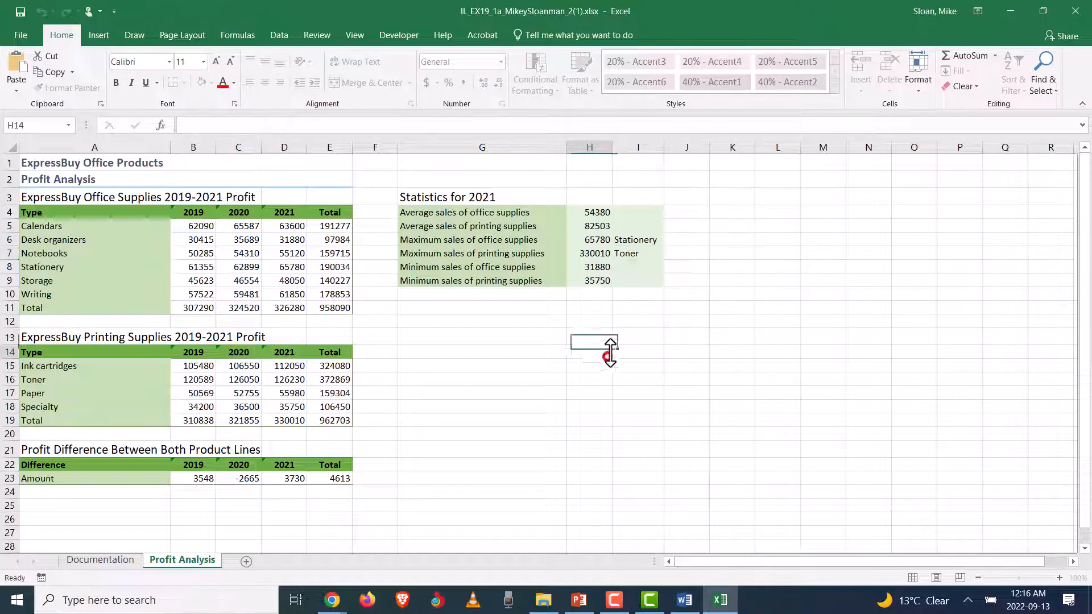
pyautogui.moveTo(638, 244); pyautogui.dragTo(638, 254)
pyautogui.click(638, 253)
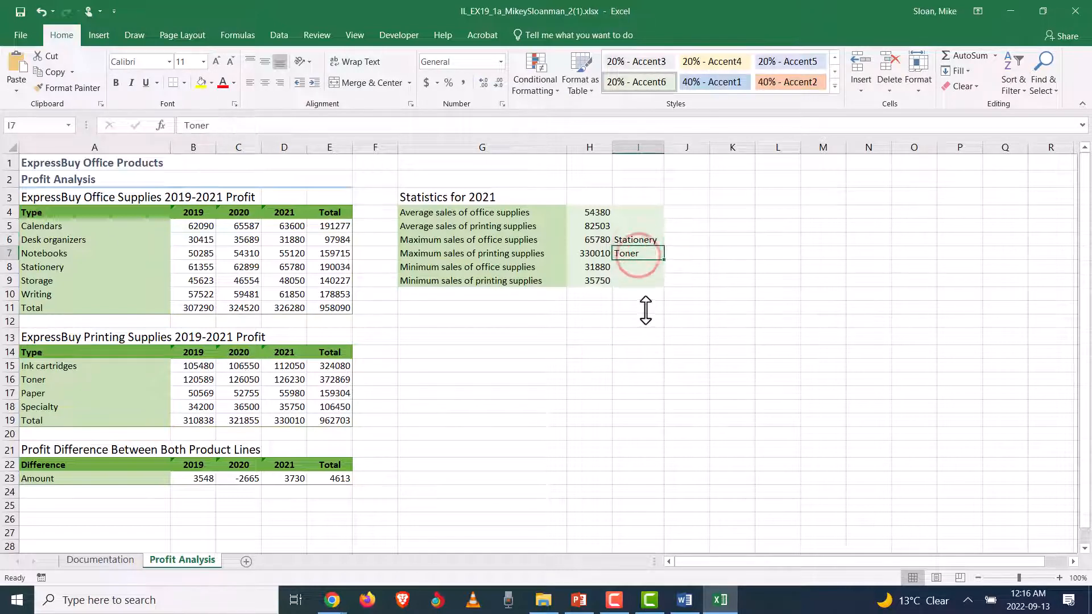
# Switch to Word, read step 13 about hiding the Profit Analysis worksheet's gridlines, and return to Excel.
pyautogui.hotkey('alt', 'Tab')
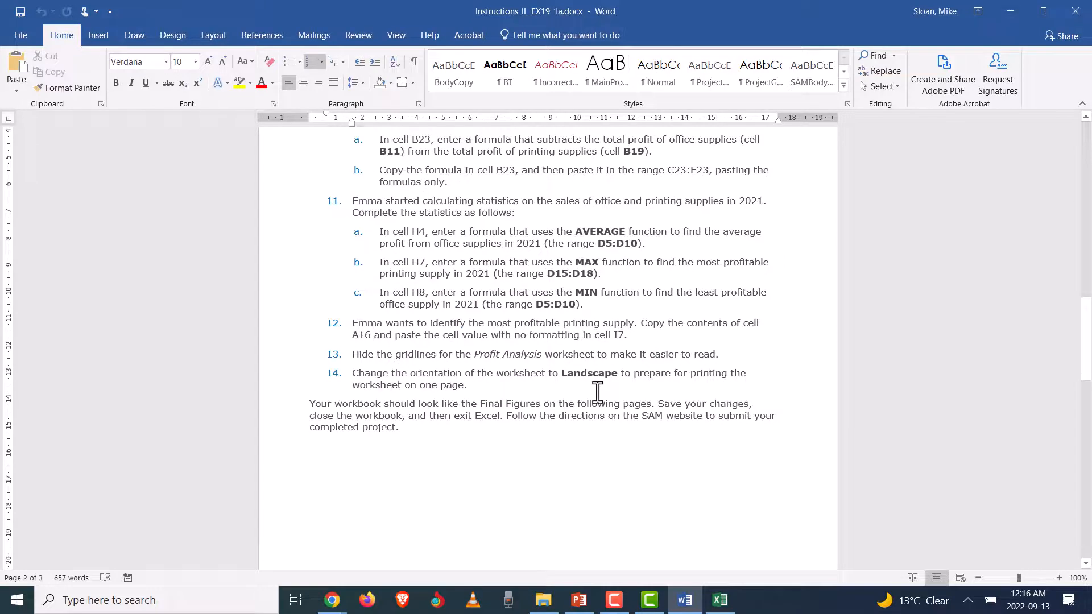
pyautogui.moveTo(731, 350); pyautogui.dragTo(337, 356)
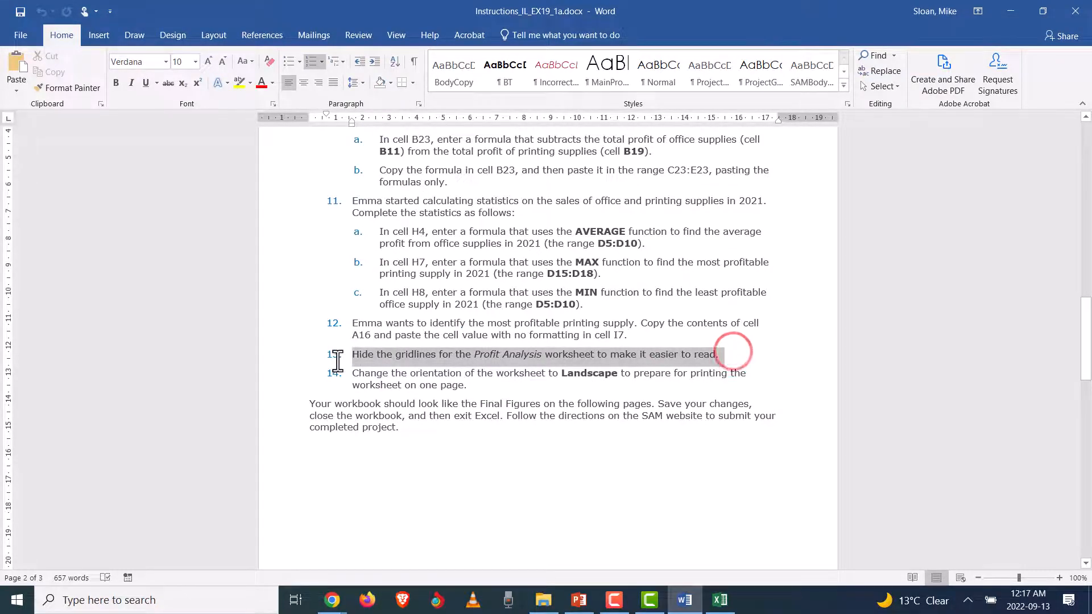
pyautogui.hotkey('alt', 'Tab')
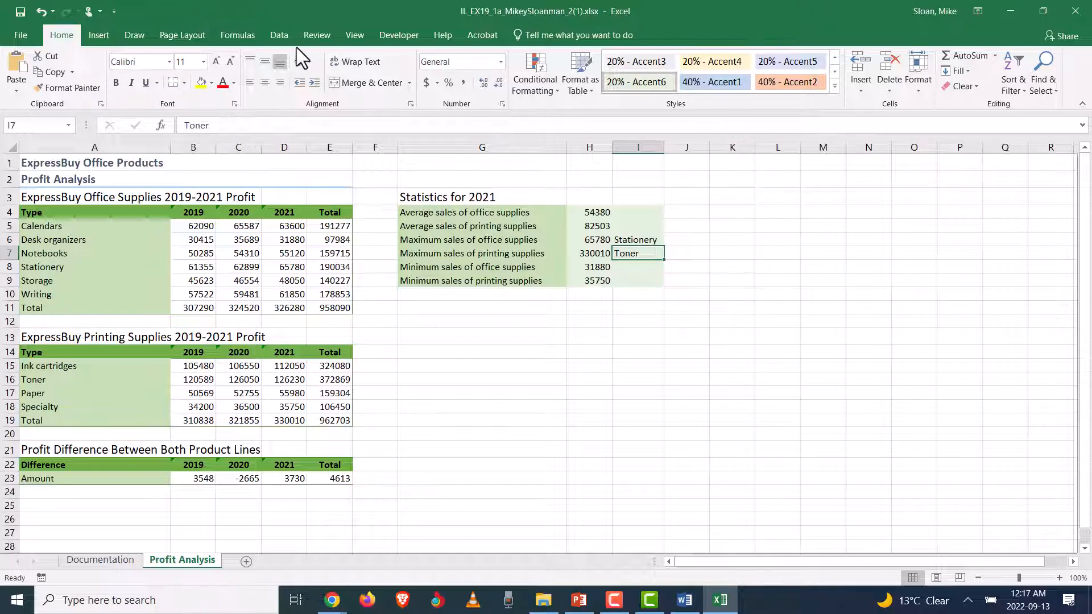
# Try hiding the gridlines of the Profit Analysis worksheet and turn them back on.
pyautogui.click(357, 38)
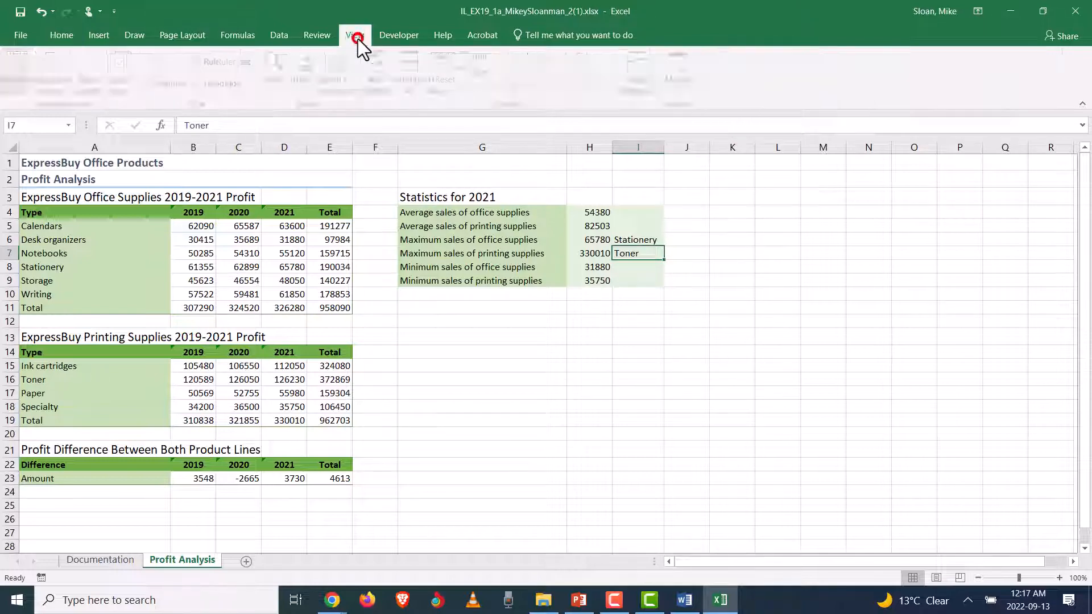
pyautogui.click(166, 37)
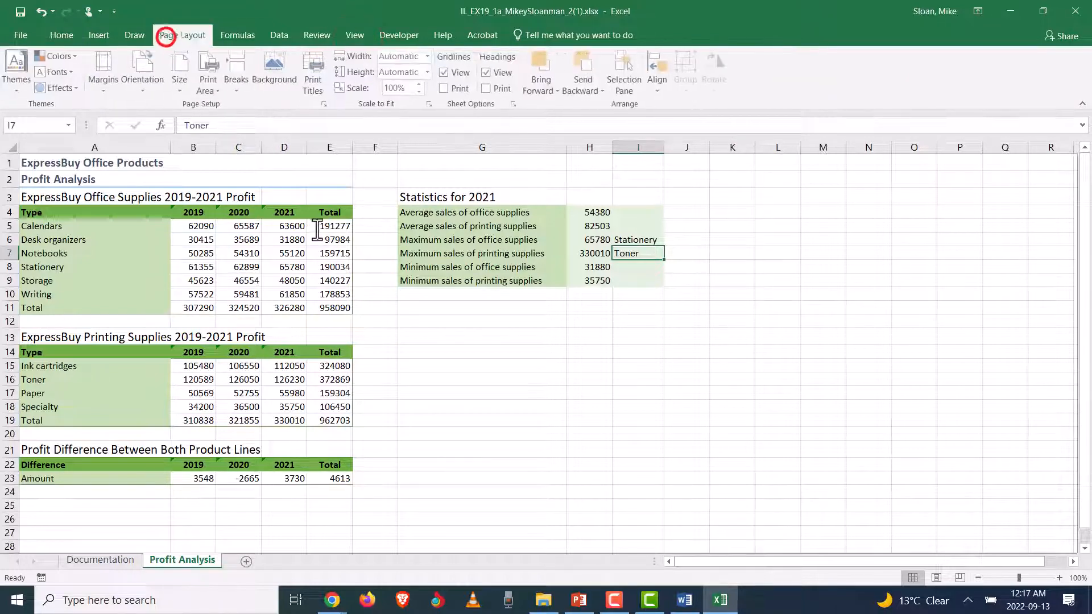
pyautogui.click(57, 36)
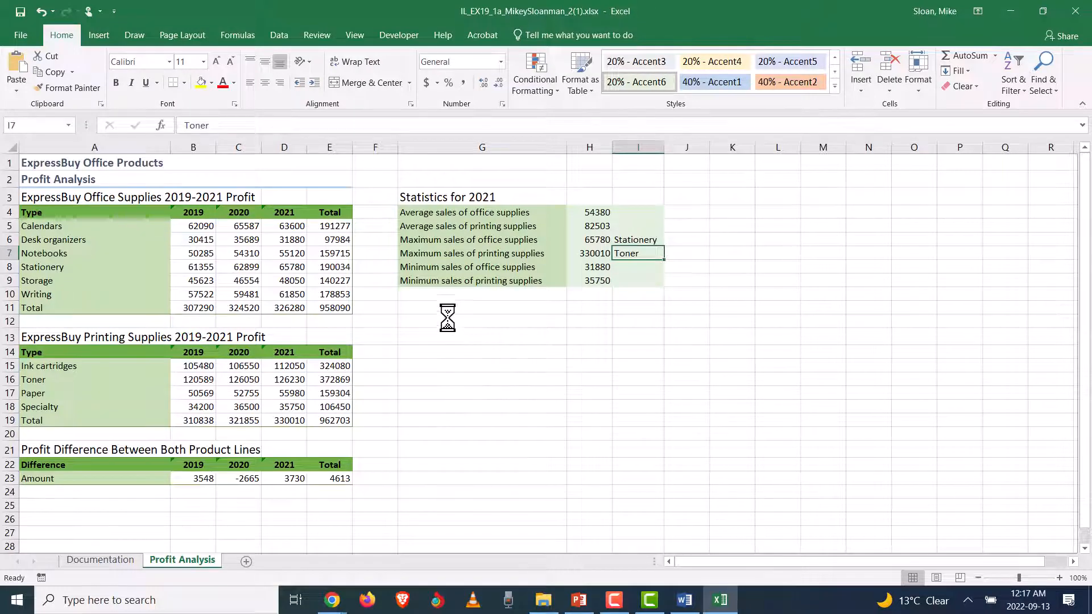
pyautogui.click(436, 295)
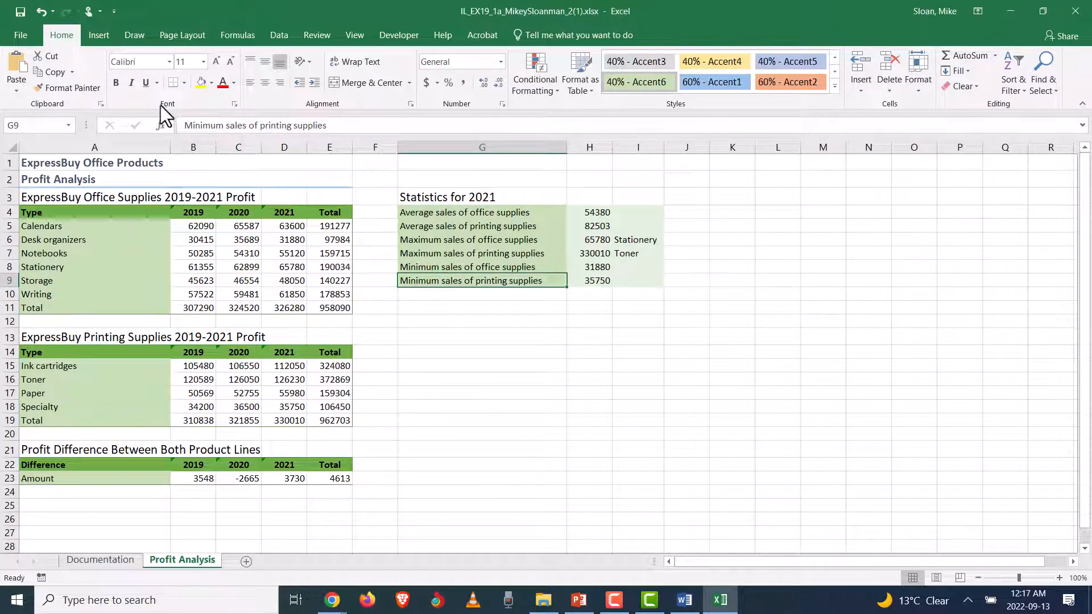
pyautogui.click(360, 34)
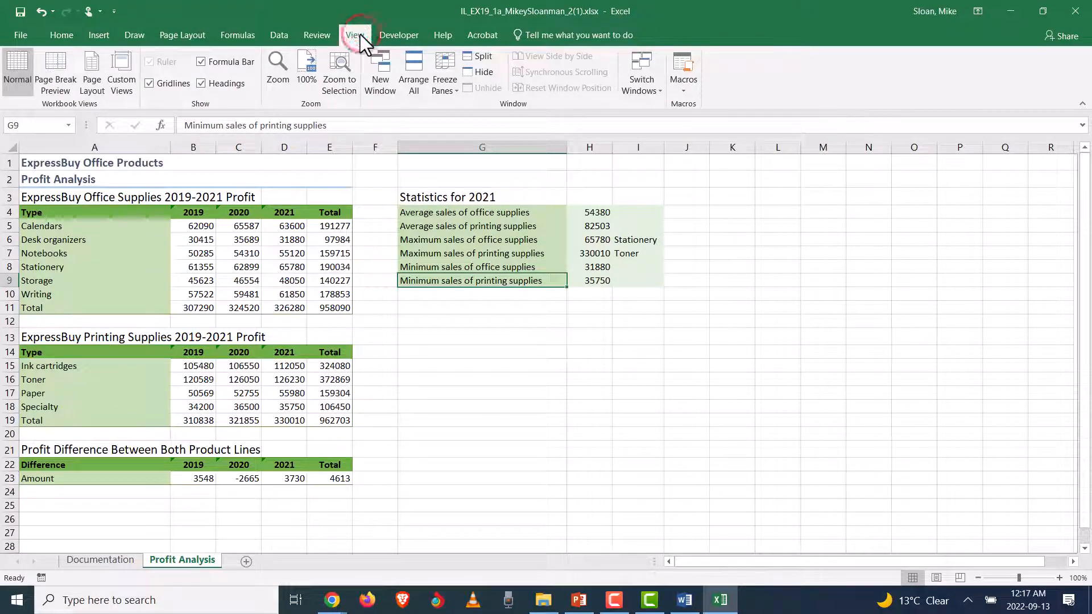
pyautogui.click(150, 83)
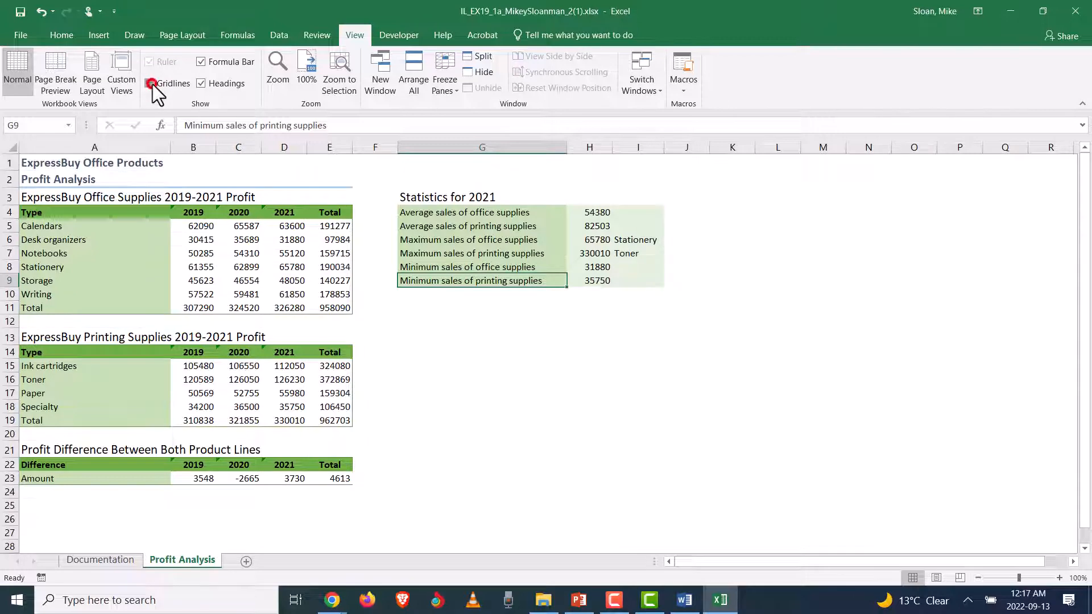
pyautogui.click(150, 83)
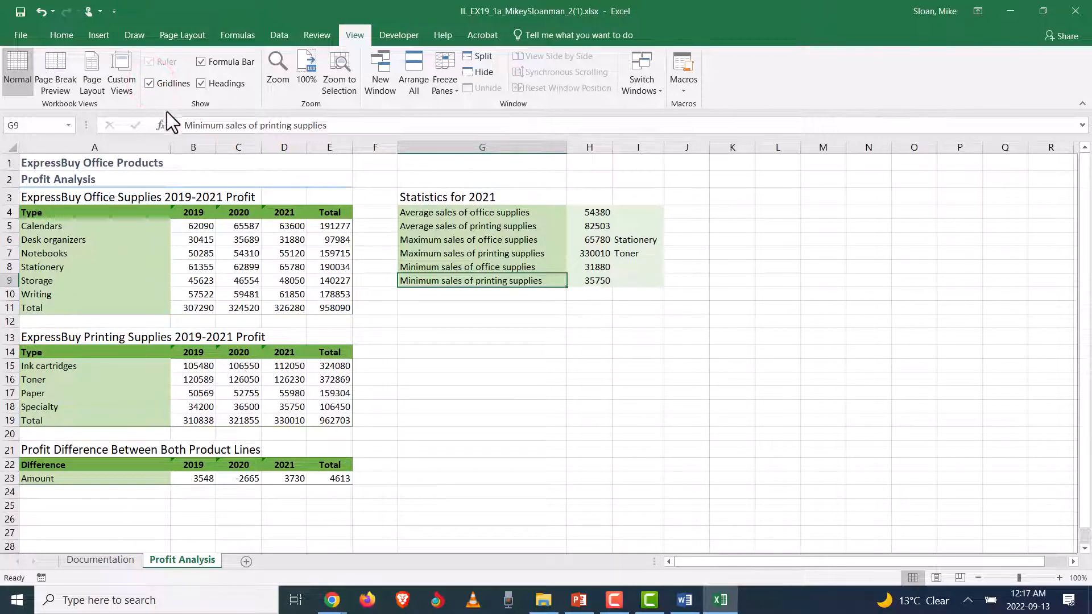
# Hide the gridlines of the Profit Analysis worksheet.
pyautogui.click(166, 33)
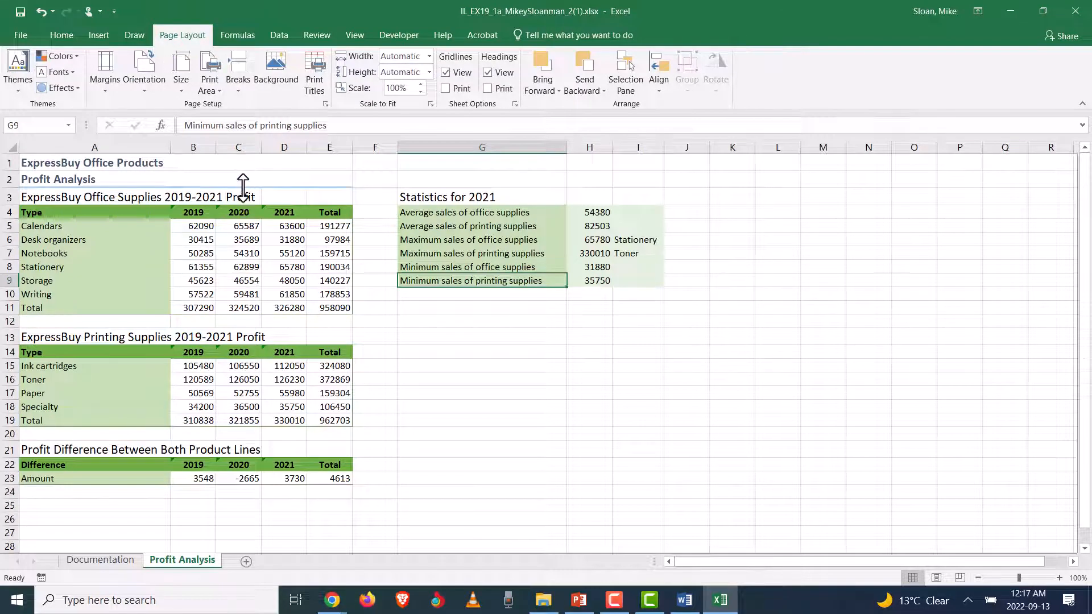
pyautogui.click(445, 72)
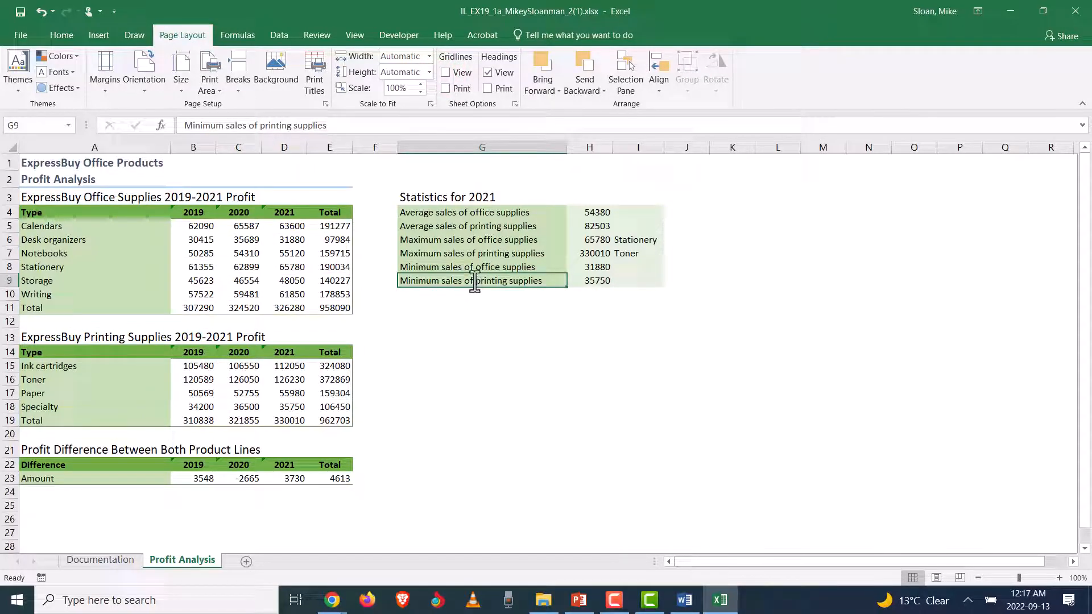
# Read step 14 in the Word instructions, return to Excel and change the Profit Analysis worksheet's orientation to Landscape.
pyautogui.hotkey('alt', 'Tab')
pyautogui.click(465, 381)
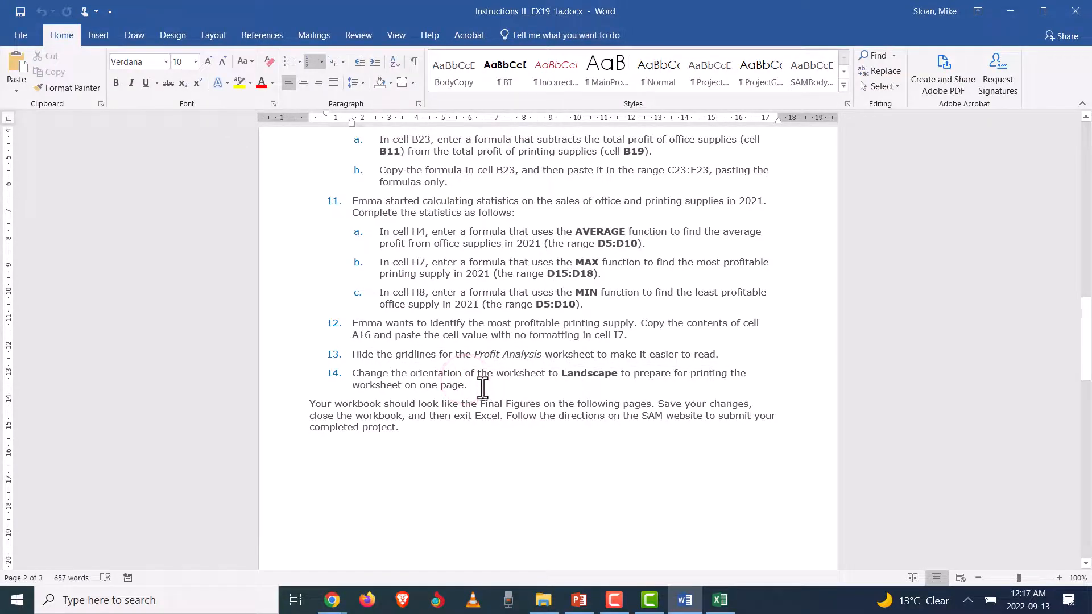
pyautogui.hotkey('alt', 'Tab')
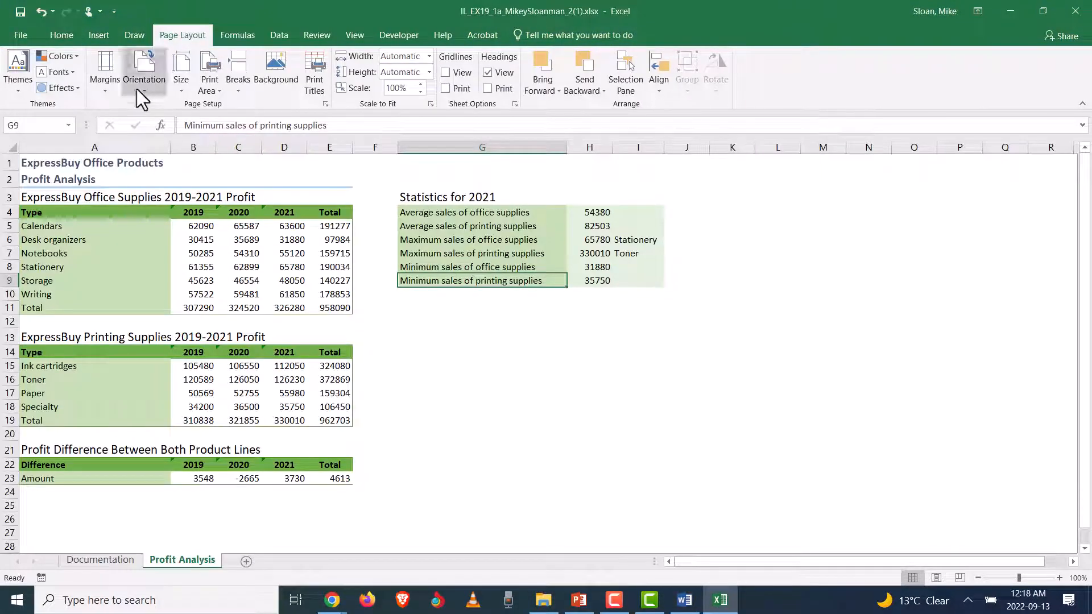
pyautogui.click(134, 85)
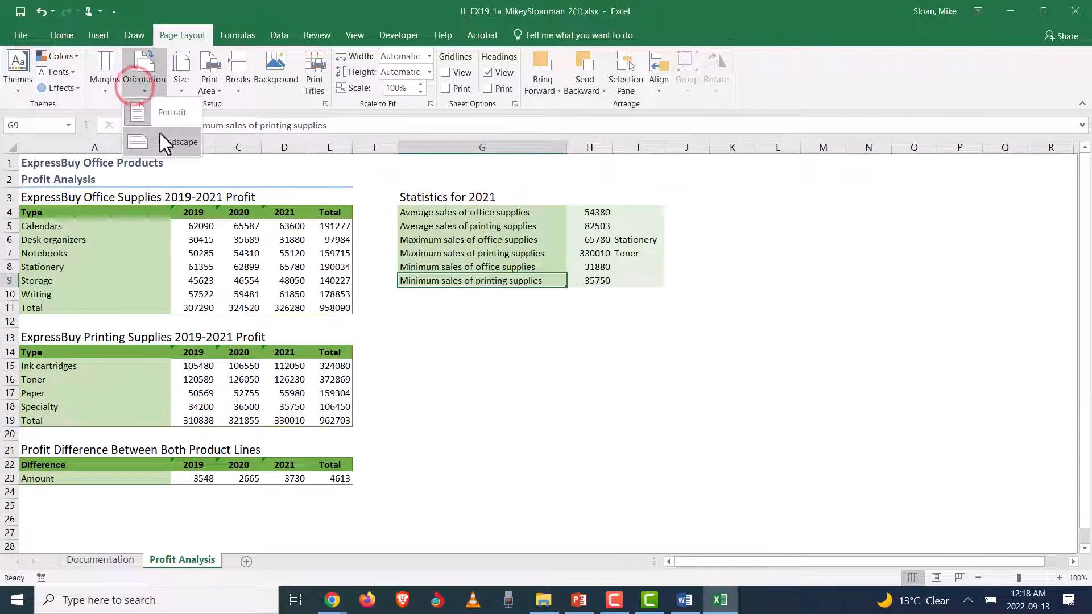
pyautogui.click(168, 146)
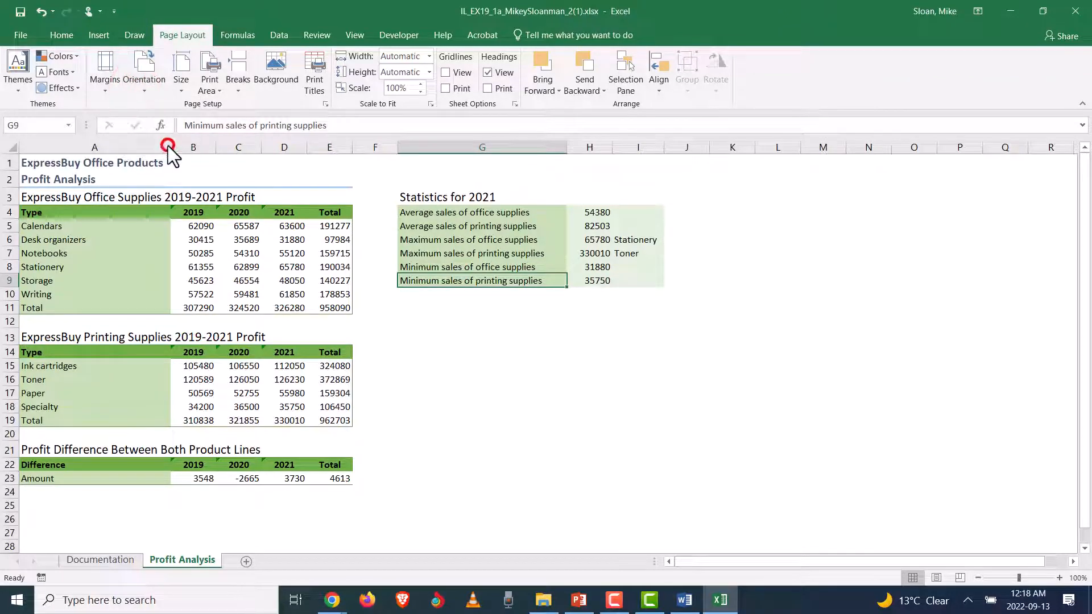
pyautogui.click(491, 371)
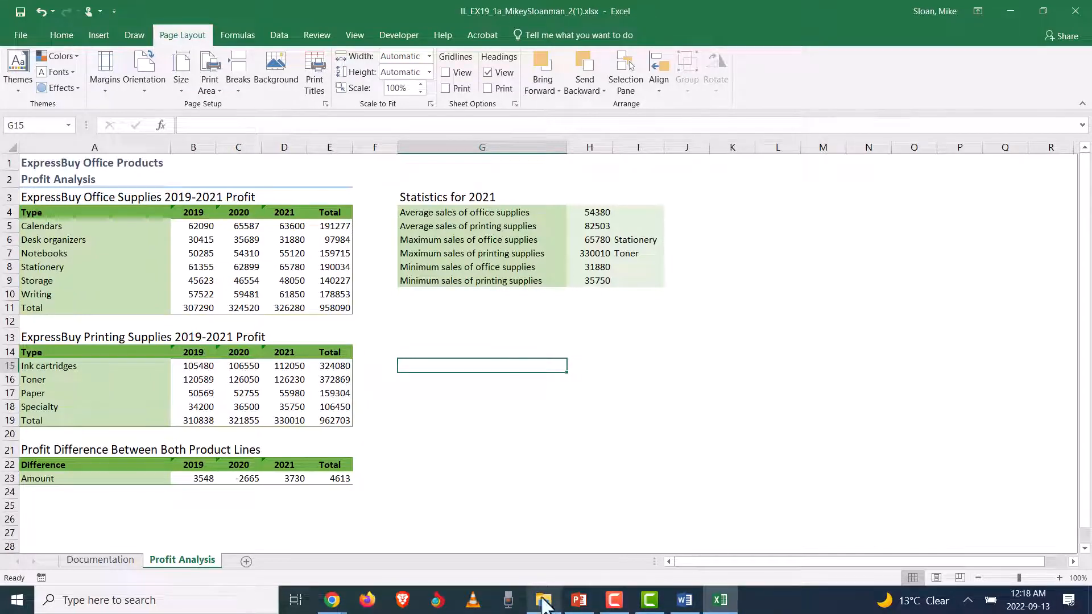
pyautogui.hotkey('alt', 'Tab')
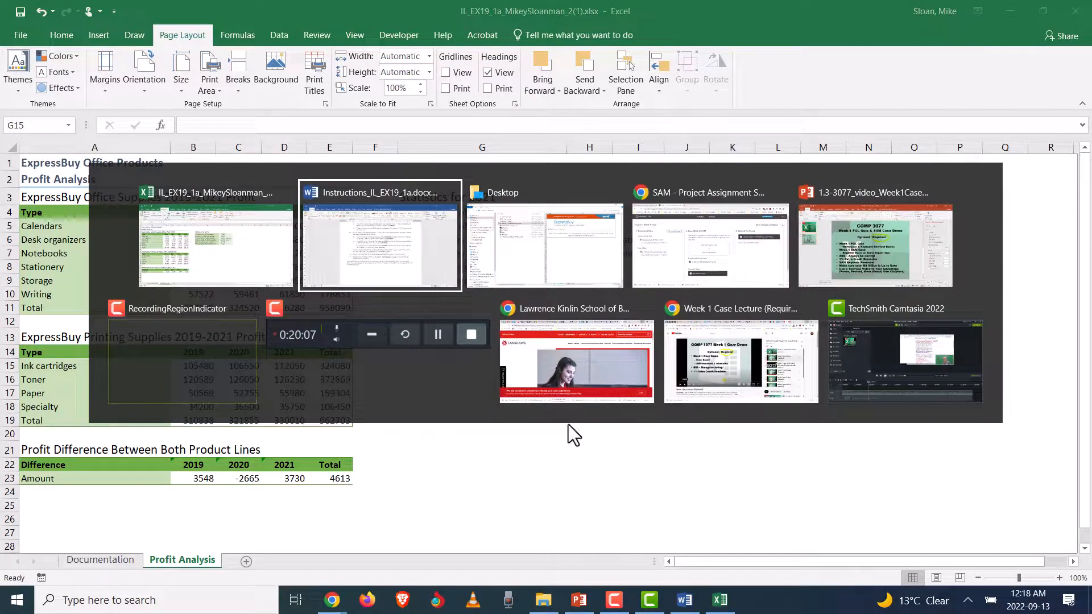
pyautogui.hotkey('alt', 'Tab')
pyautogui.hotkey('alt', 'Tab')
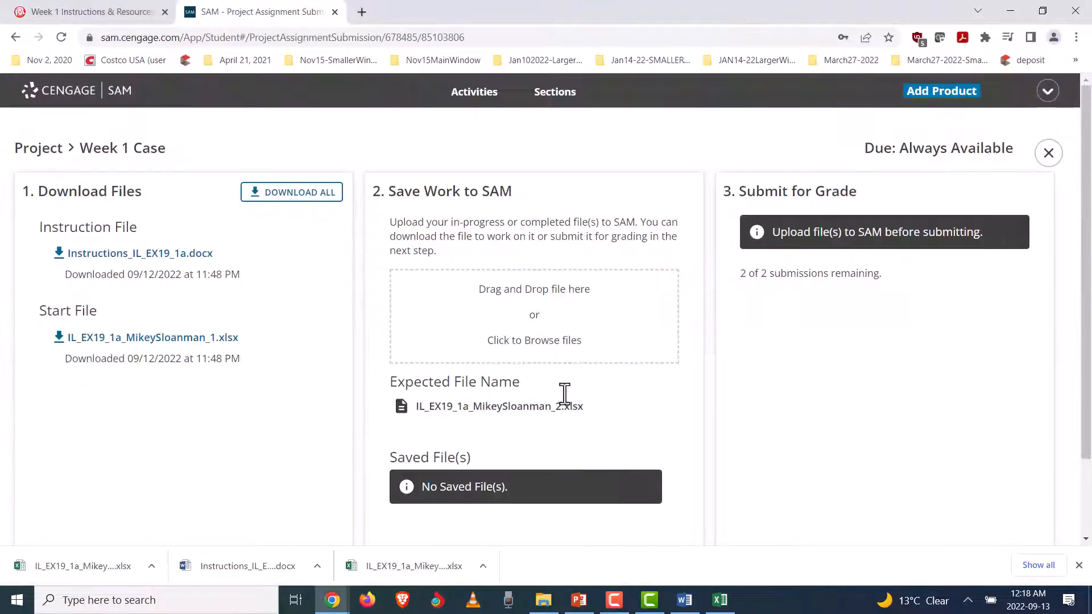
pyautogui.click(529, 293)
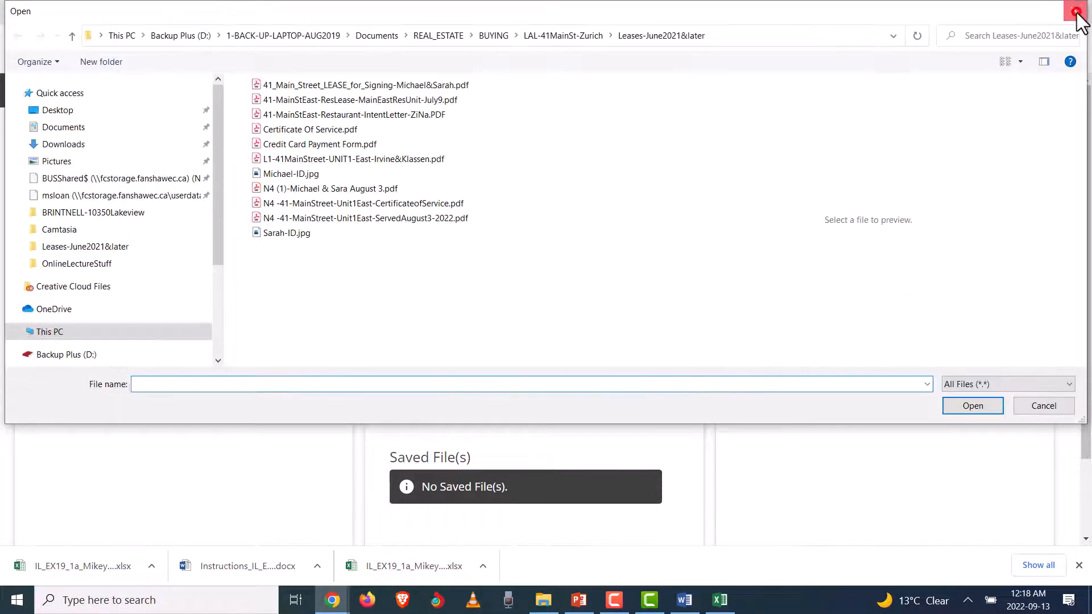
pyautogui.click(1075, 10)
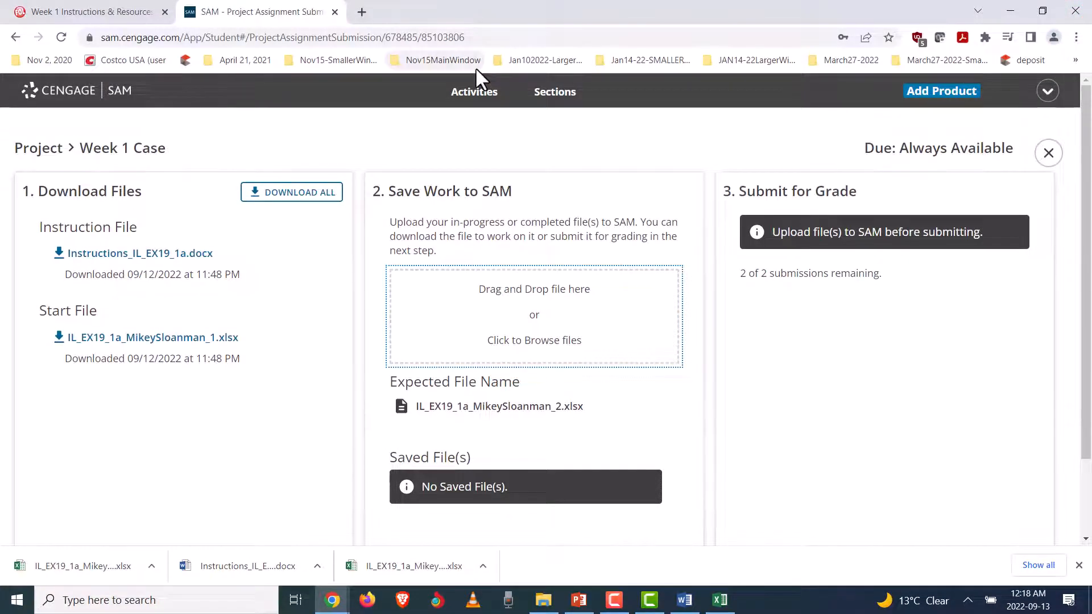
pyautogui.click(719, 600)
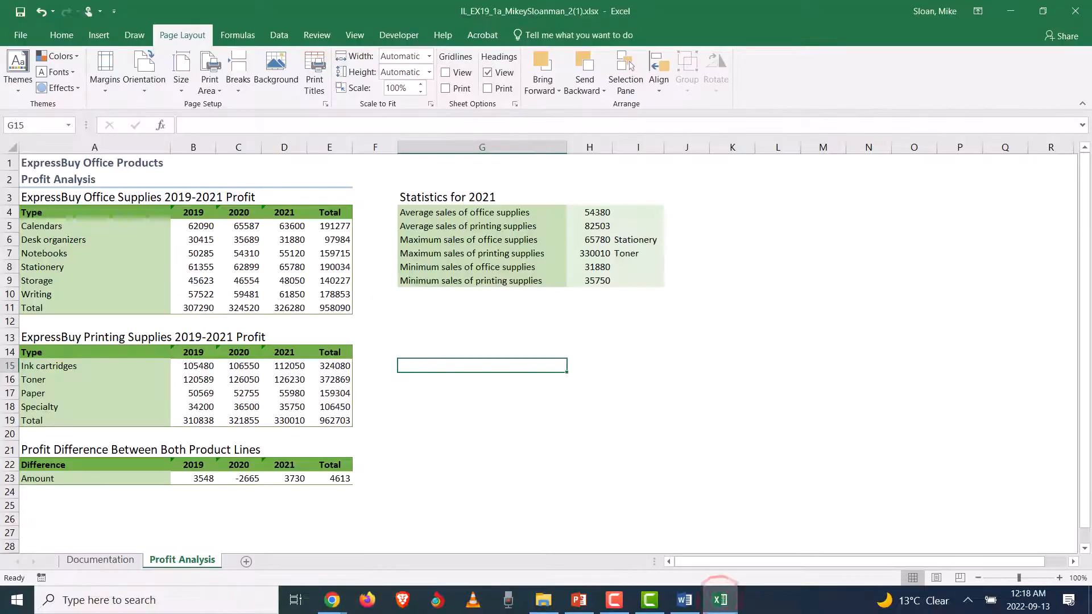
# Switch to PowerPoint and add "ABC – Always be closing!" after "ABS – Always be saving!" on slide 2.
pyautogui.click(613, 600)
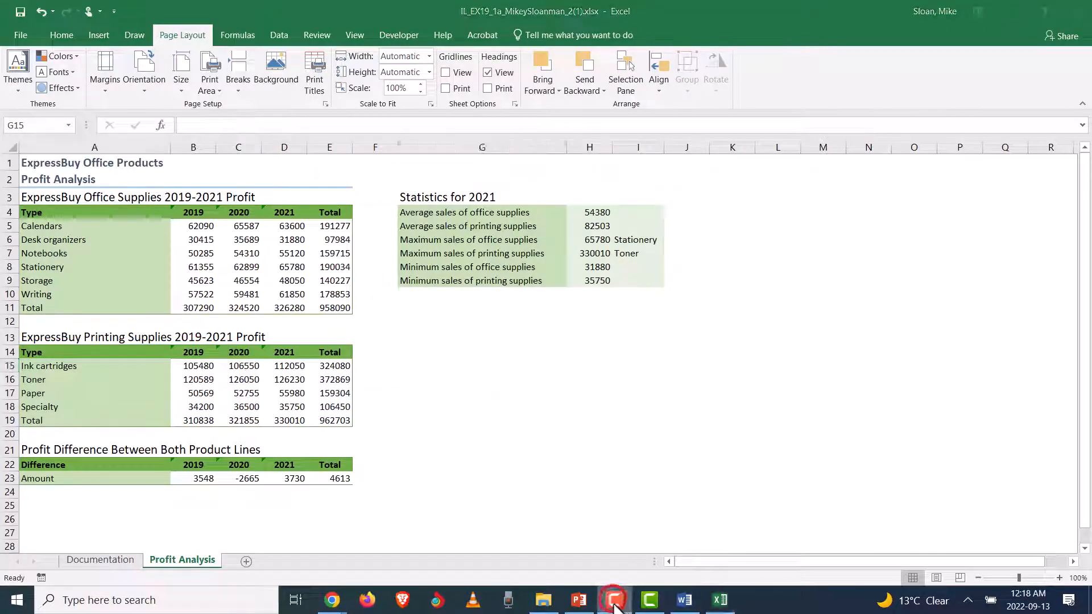
pyautogui.click(579, 601)
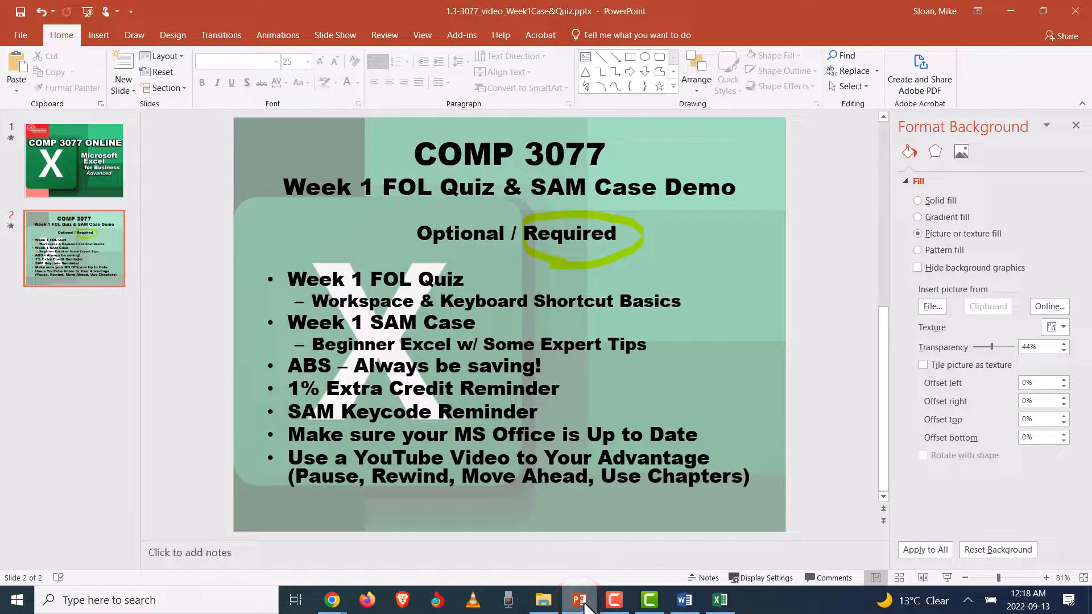
pyautogui.click(552, 362)
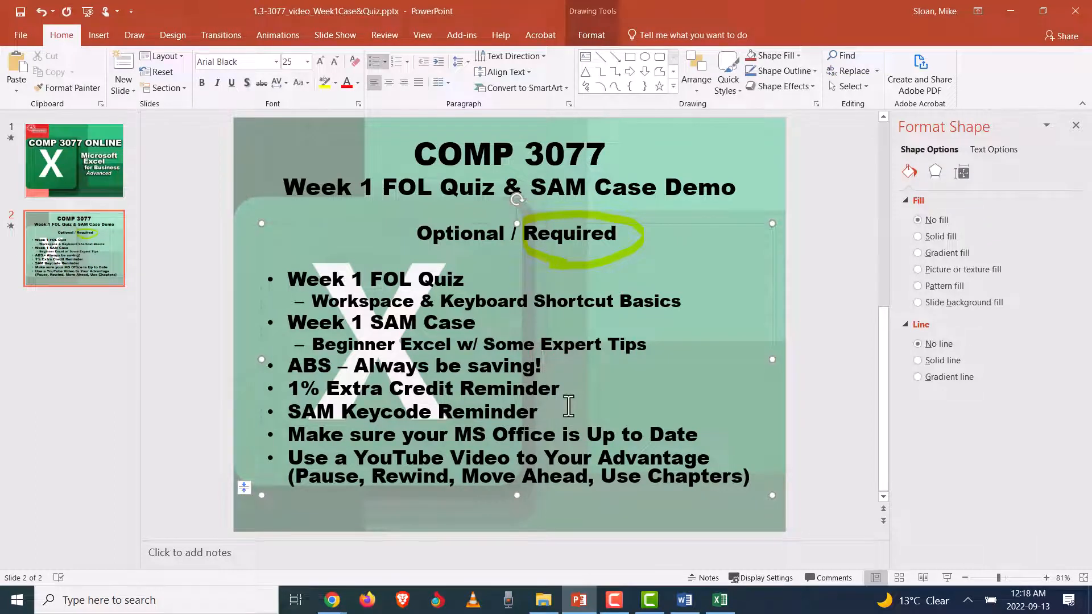
pyautogui.write('ABC - Alwa')
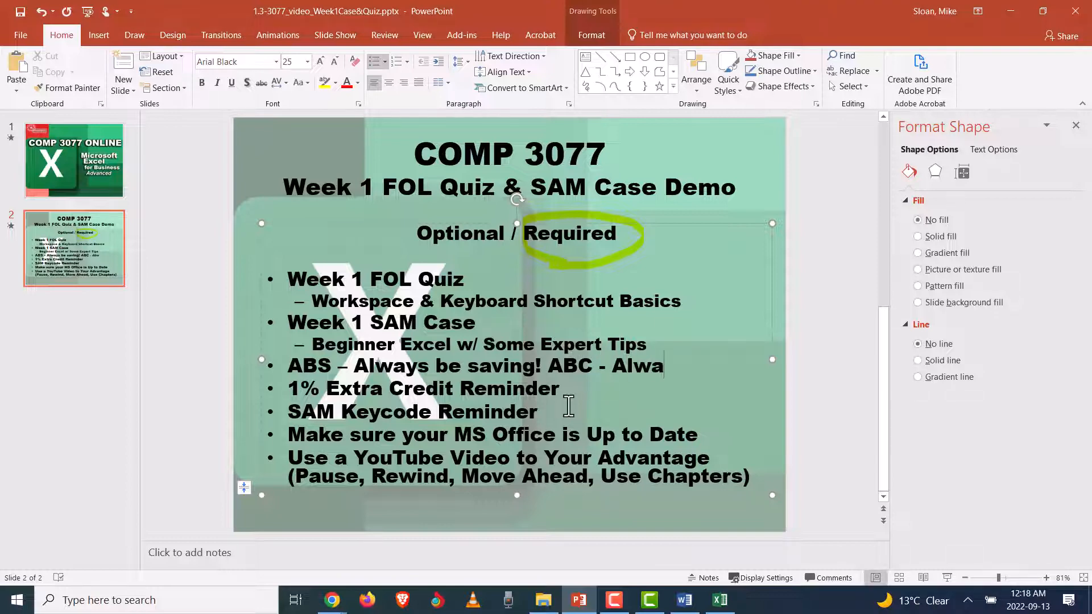
pyautogui.write('ys be closing')
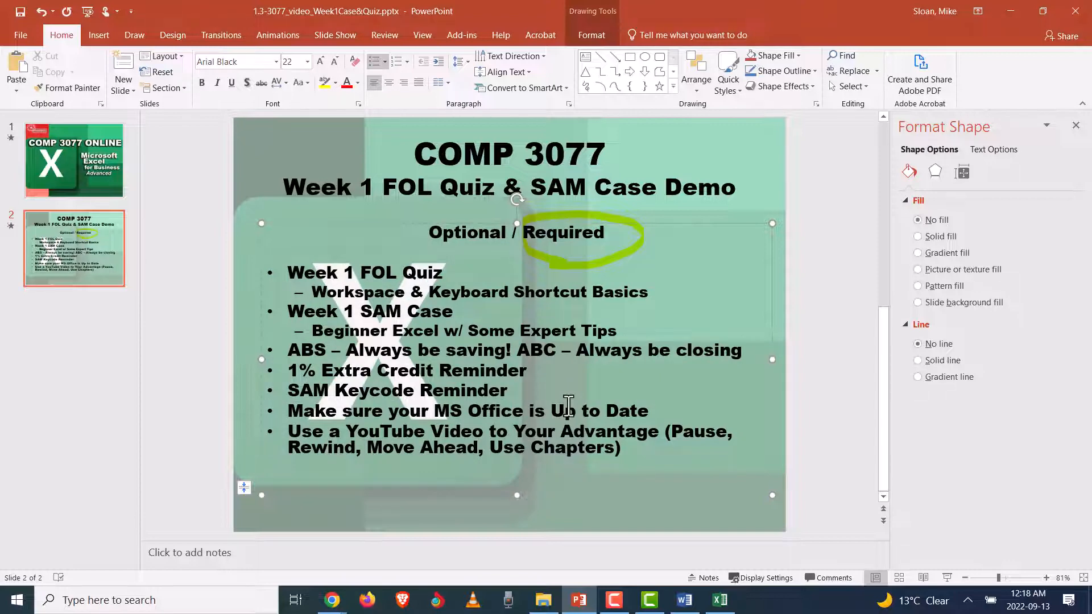
pyautogui.write('!')
pyautogui.click(307, 155)
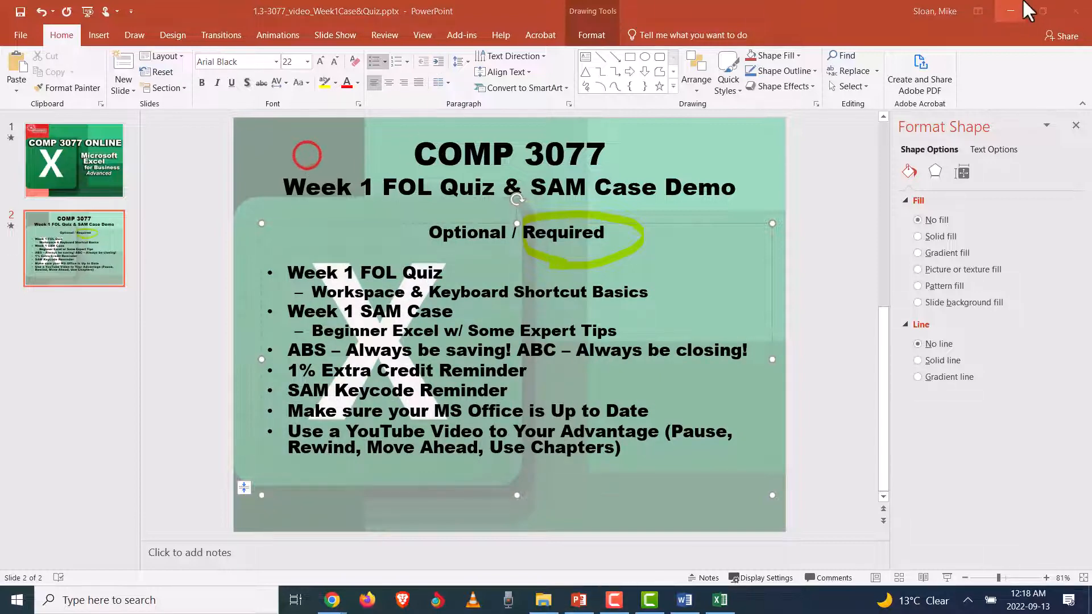
# Leave PowerPoint and close the Excel project workbook, saving its changes.
pyautogui.click(1024, 2)
pyautogui.click(1076, 10)
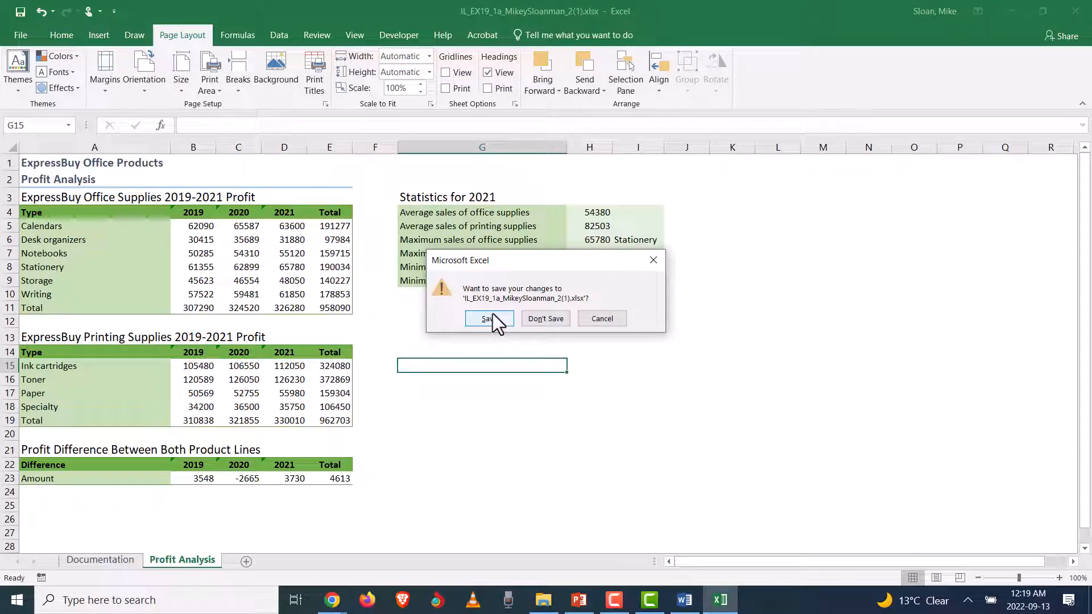
pyautogui.click(488, 319)
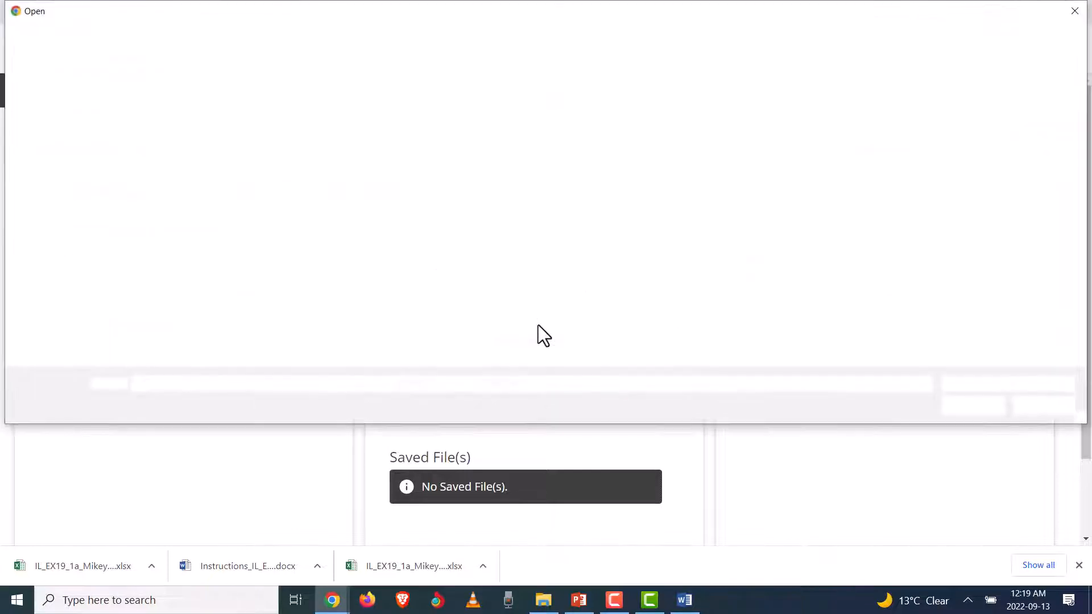
# Try to upload the completed workbook from the Desktop to the Week 1 Case project in SAM.
pyautogui.scroll(5, 171, 152)
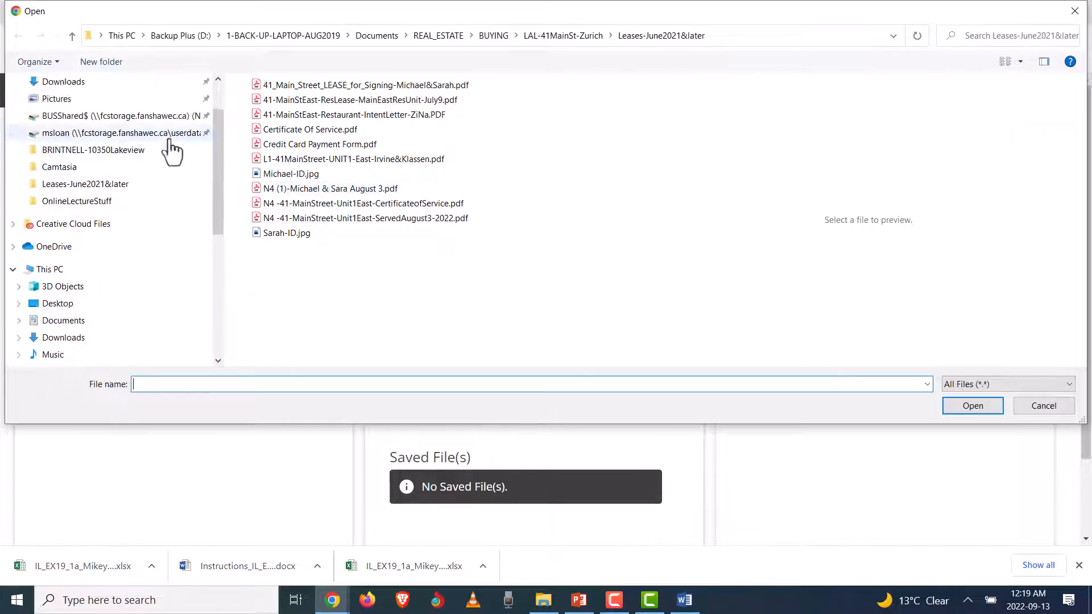
pyautogui.click(96, 111)
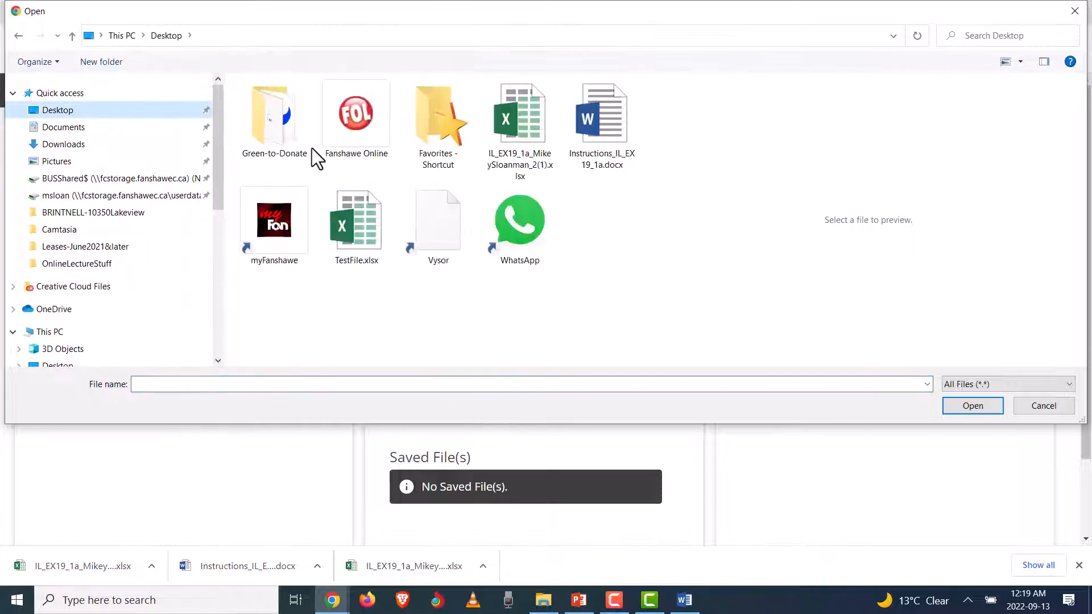
pyautogui.click(507, 147)
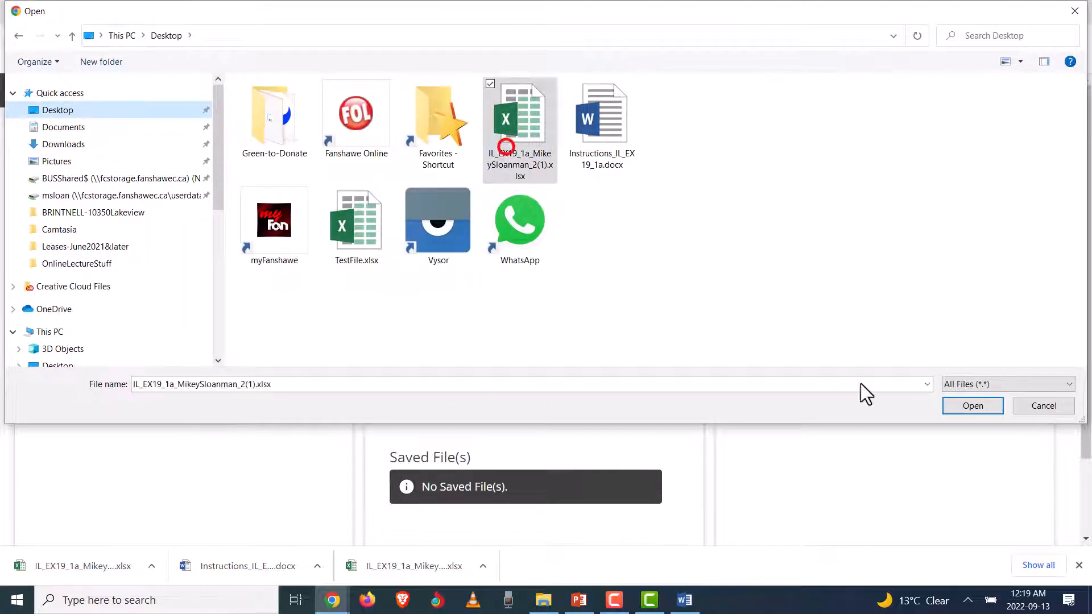
pyautogui.click(964, 407)
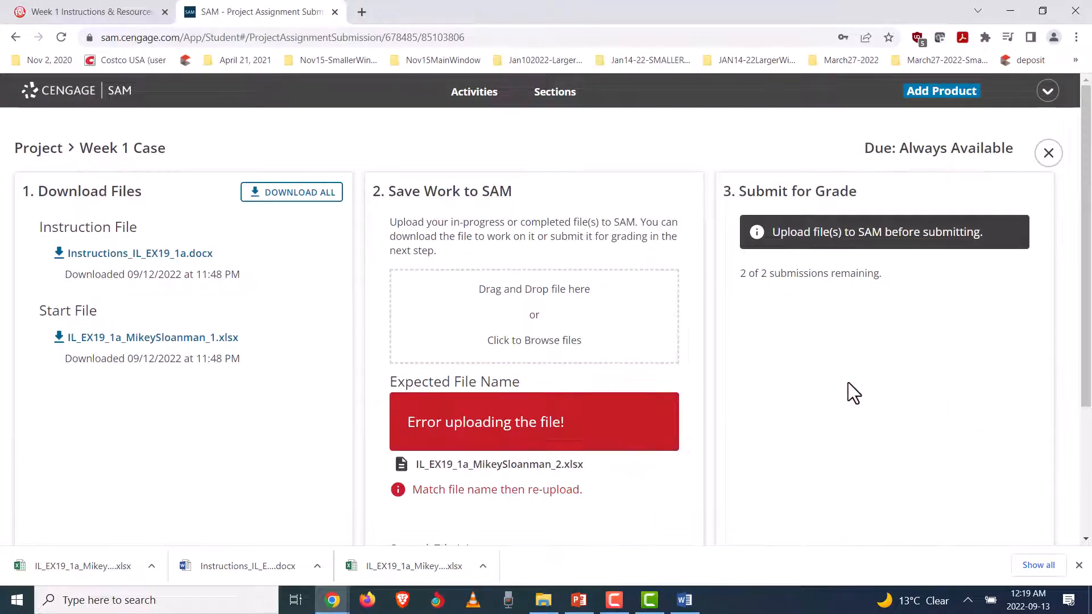
# Review the upload section in SAM and copy the expected file name without its .xlsx extension.
pyautogui.scroll(-1, 825, 383)
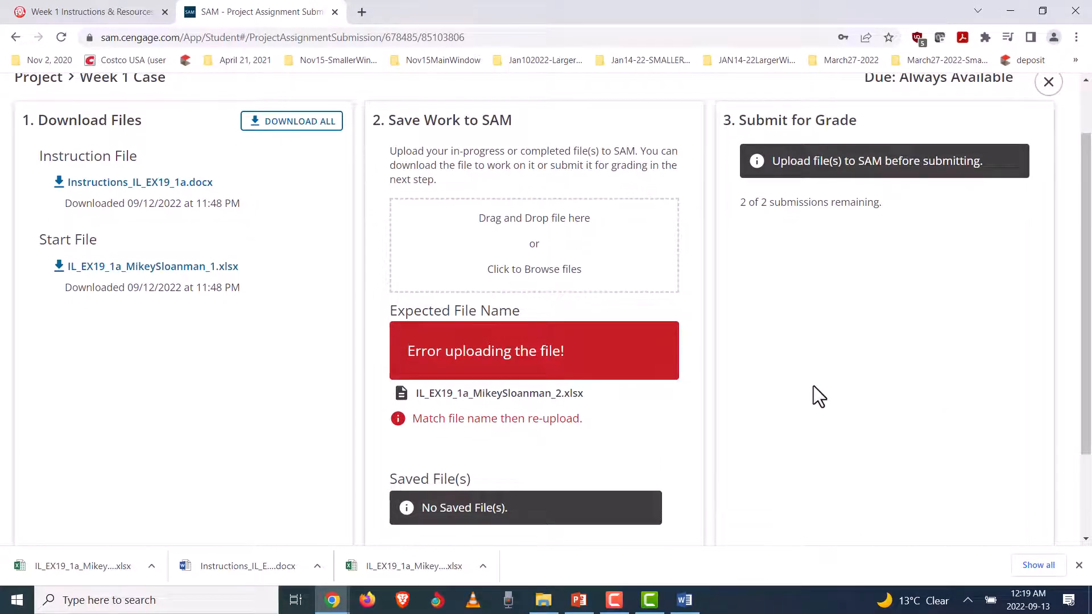
pyautogui.scroll(-2, 813, 386)
pyautogui.scroll(3, 809, 388)
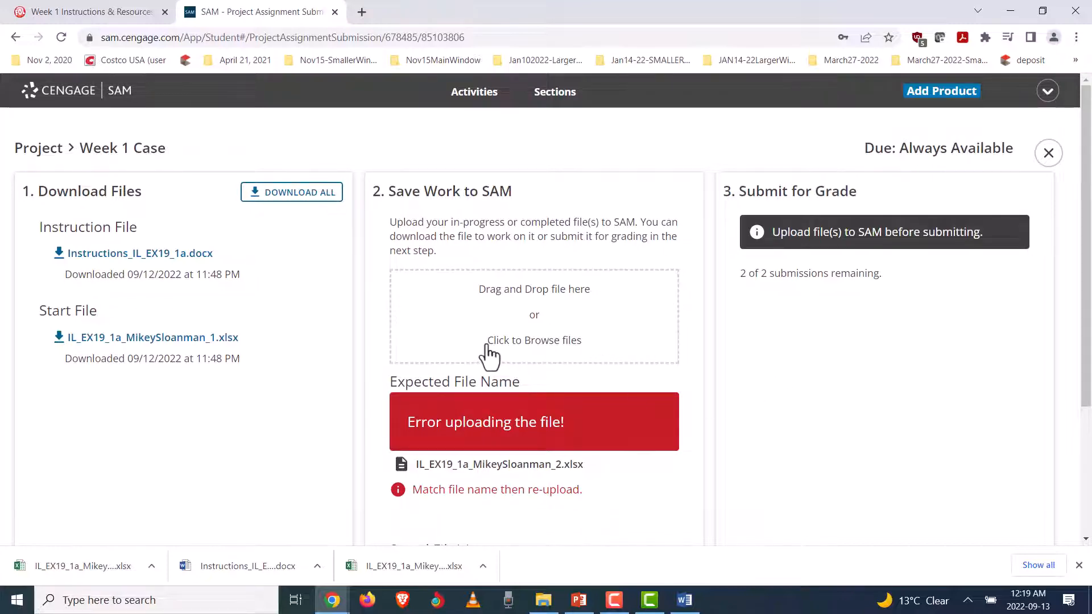
pyautogui.scroll(-3, 484, 358)
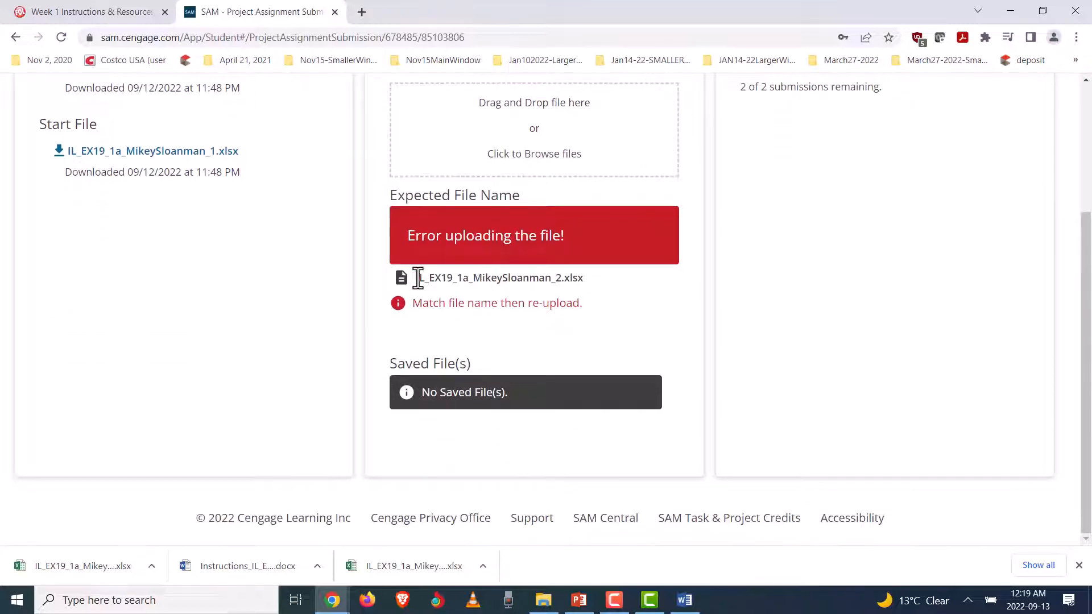
pyautogui.moveTo(416, 277); pyautogui.dragTo(560, 280)
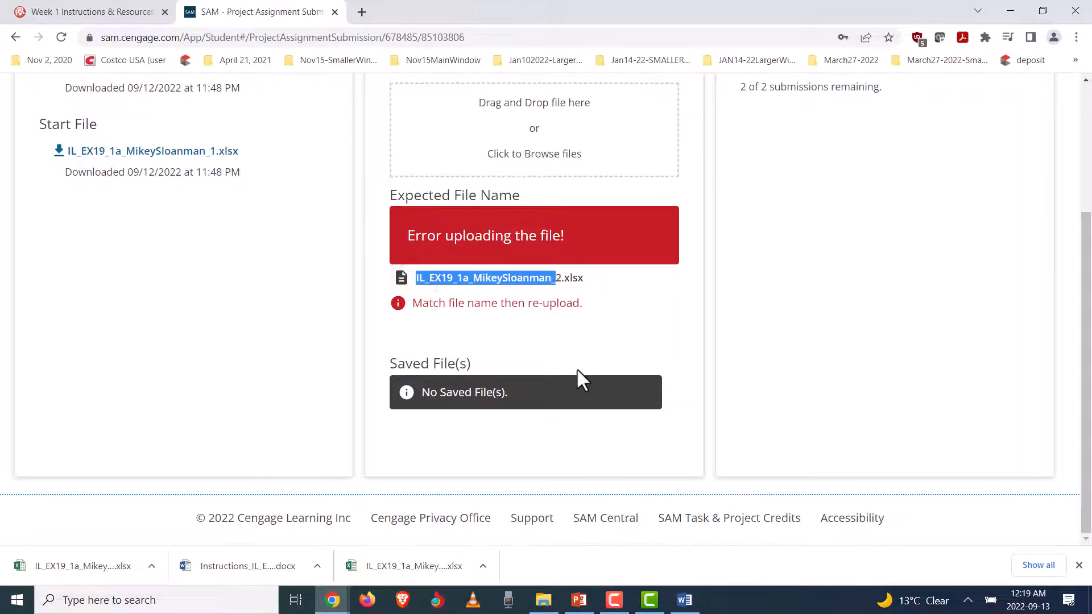
pyautogui.click(562, 279)
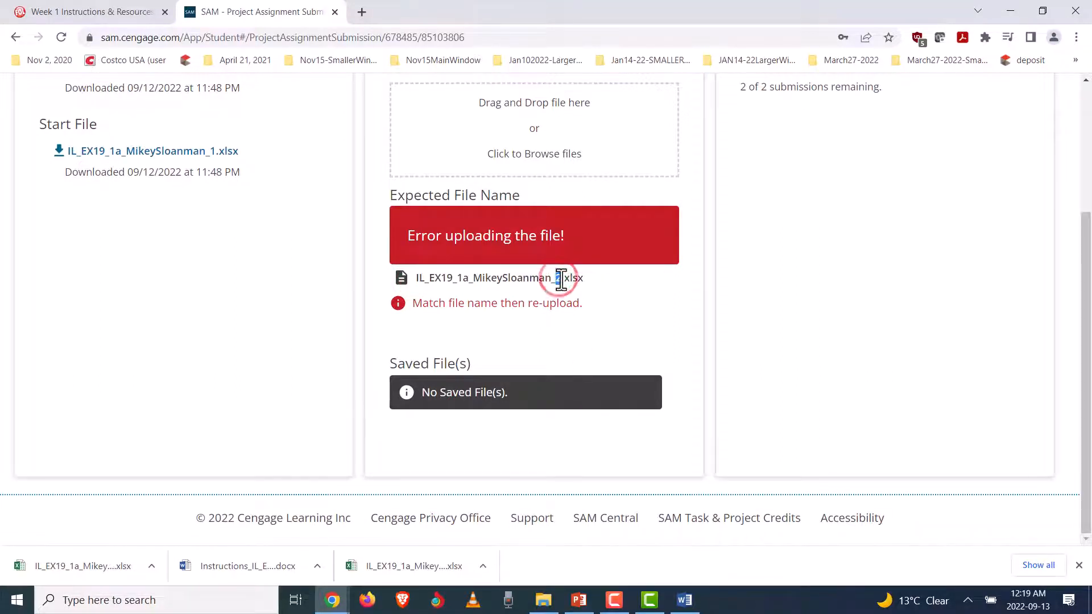
pyautogui.moveTo(564, 280); pyautogui.dragTo(428, 280)
pyautogui.rightClick(428, 280)
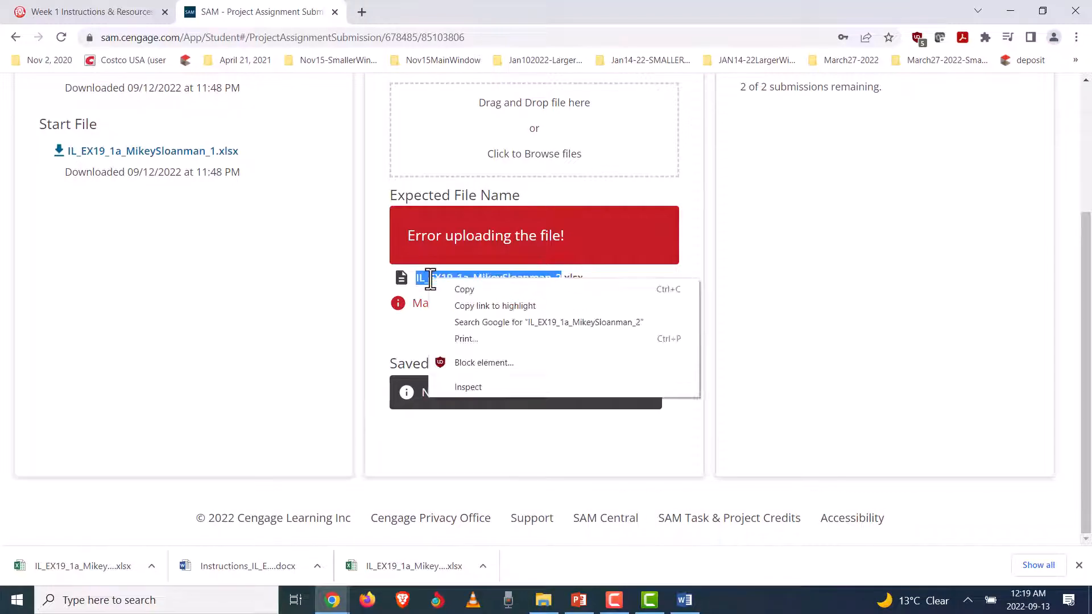
pyautogui.click(479, 290)
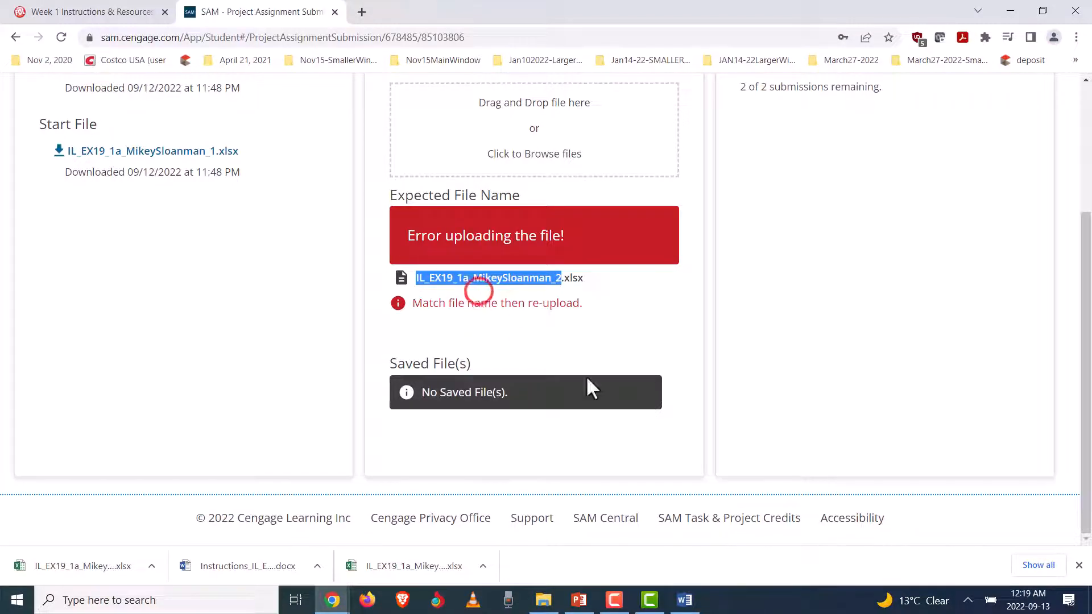
# Switch to File Explorer and rename the project workbook on the Desktop by removing "(1)" so it matches SAM's expected file name.
pyautogui.click(544, 600)
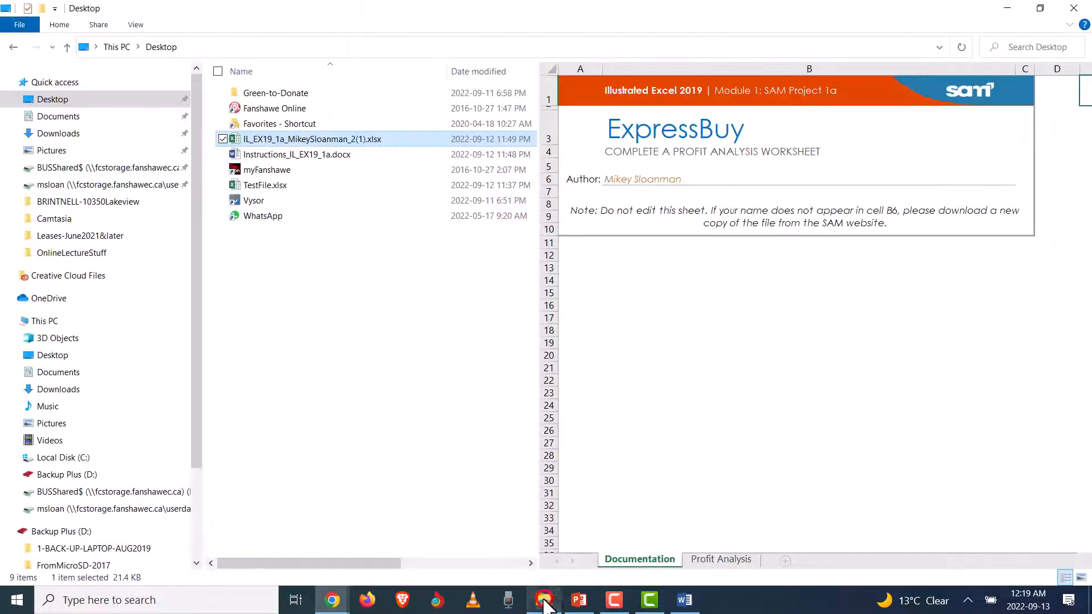
pyautogui.rightClick(307, 140)
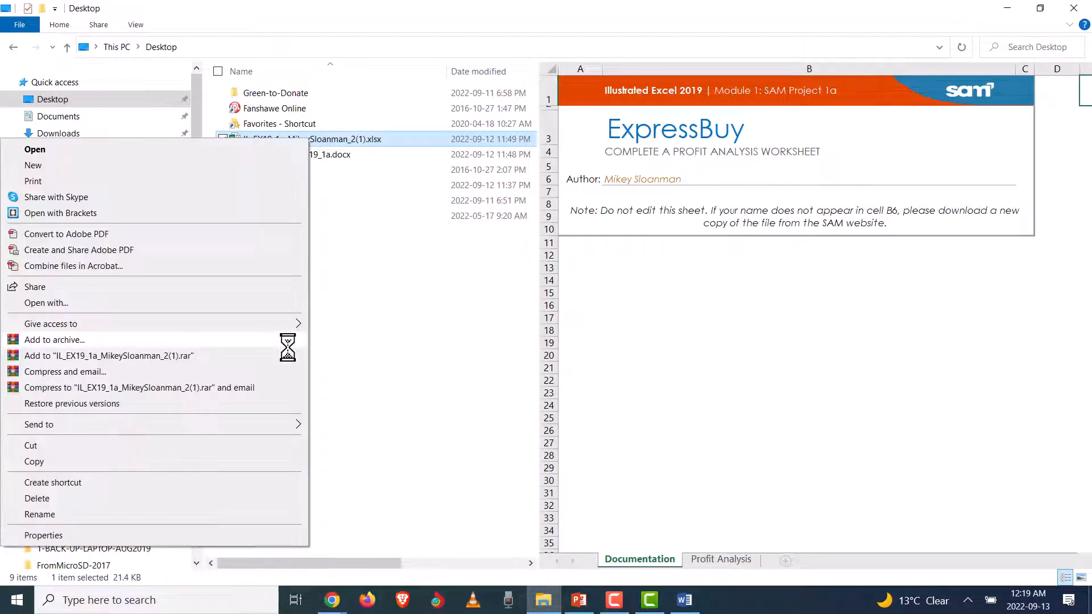
pyautogui.click(61, 515)
pyautogui.press('Right')
pyautogui.press('BackSpace')
pyautogui.press('BackSpace')
pyautogui.press('BackSpace')
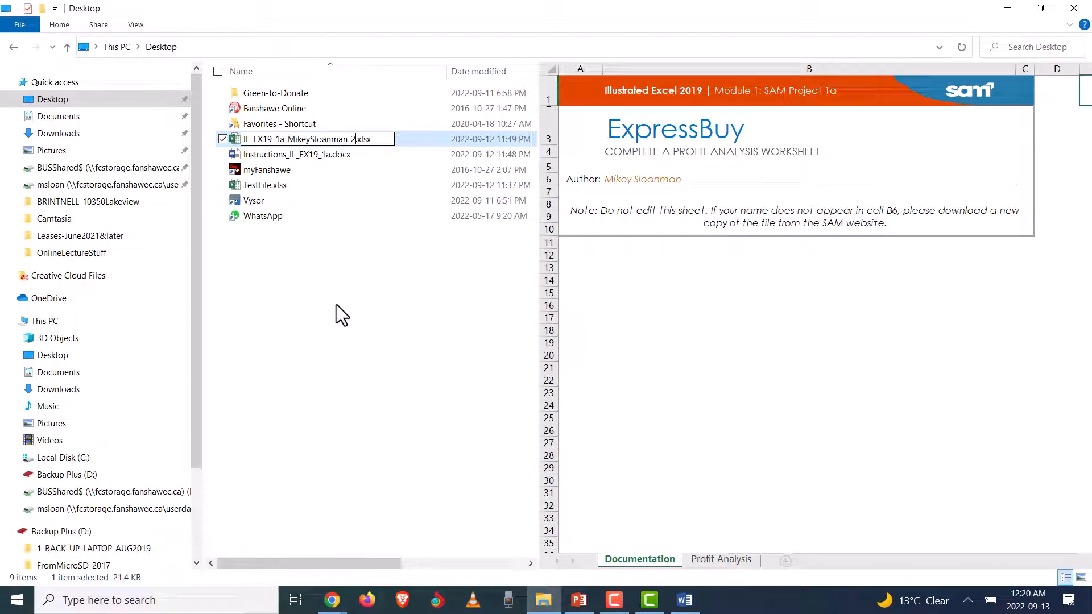
pyautogui.press('Return')
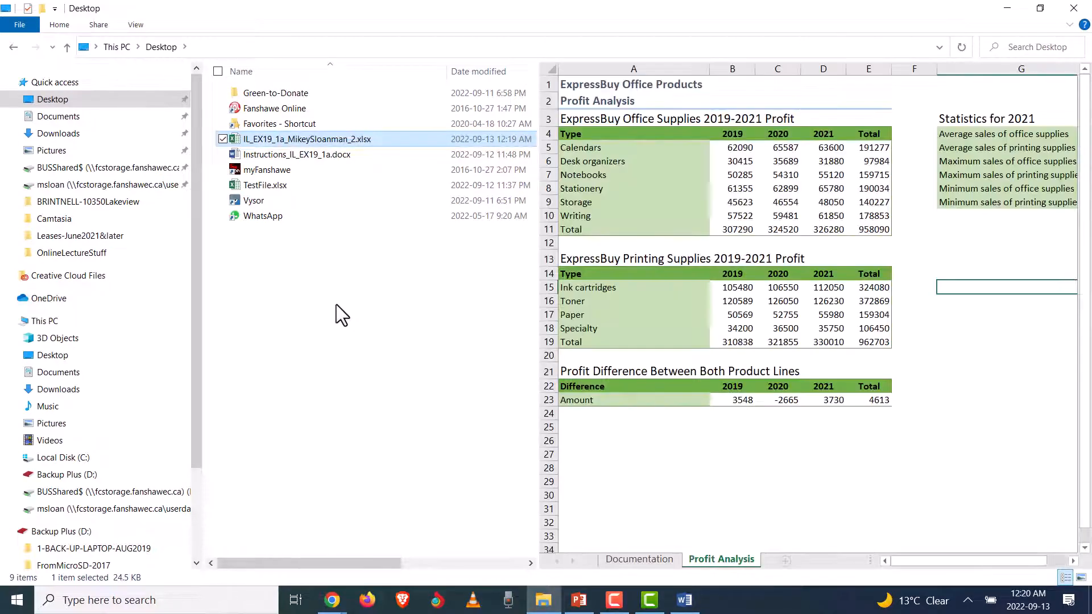
# Return to the SAM project page in Chrome and upload the renamed workbook from the Desktop.
pyautogui.click(1007, 8)
pyautogui.scroll(3, 518, 301)
pyautogui.click(517, 302)
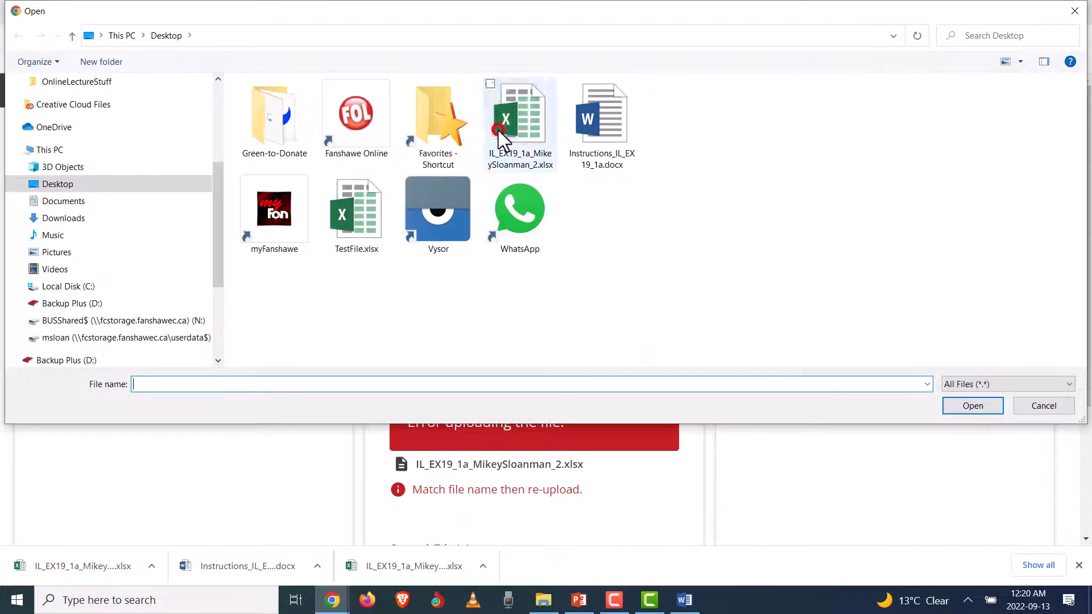
pyautogui.click(519, 122)
pyautogui.click(949, 405)
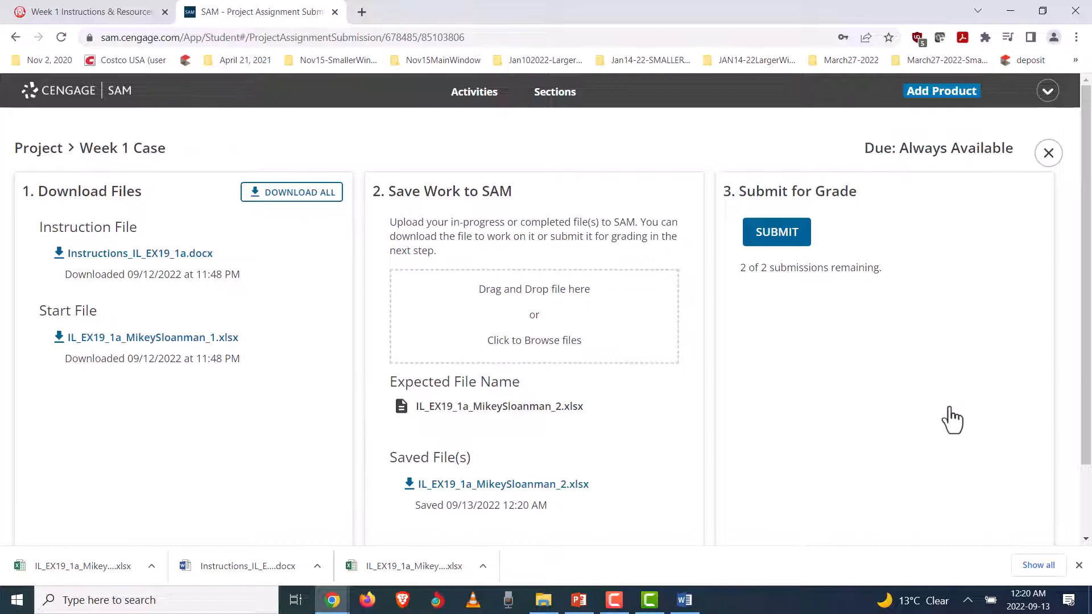
# Submit the uploaded Week 1 Case workbook for grading.
pyautogui.scroll(-2, 717, 377)
pyautogui.scroll(2, 763, 364)
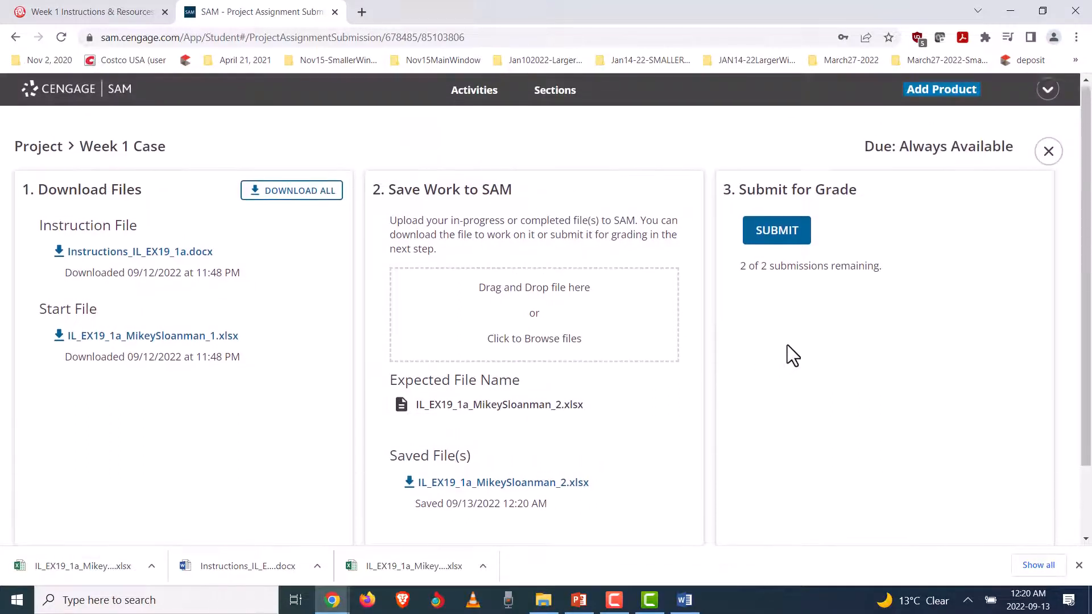
pyautogui.click(765, 242)
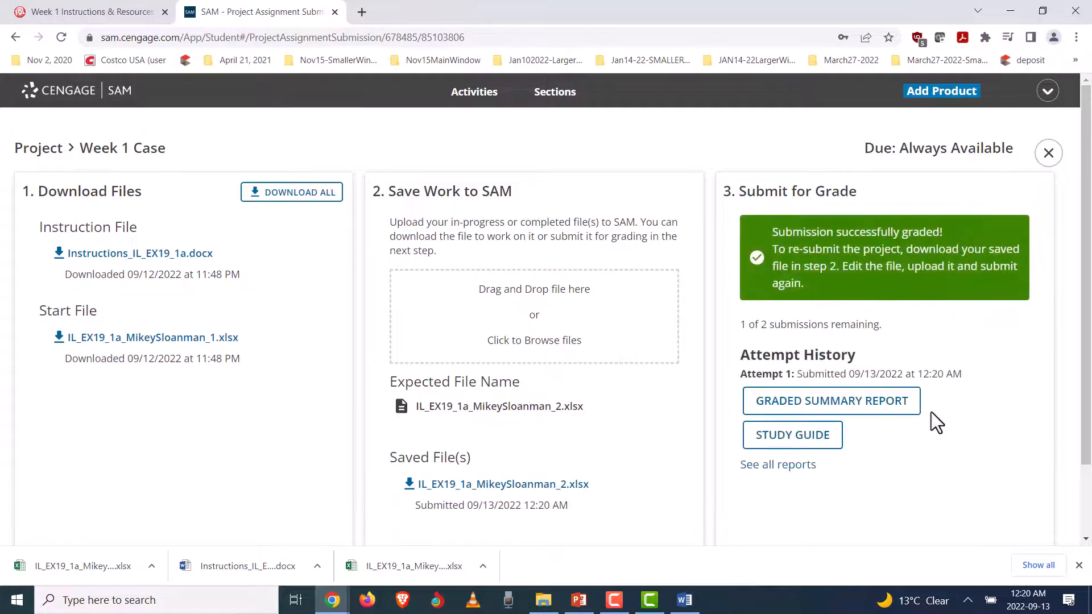
# Save the first attempt's Graded Summary Report to the Desktop and have it open when the download finishes.
pyautogui.click(887, 405)
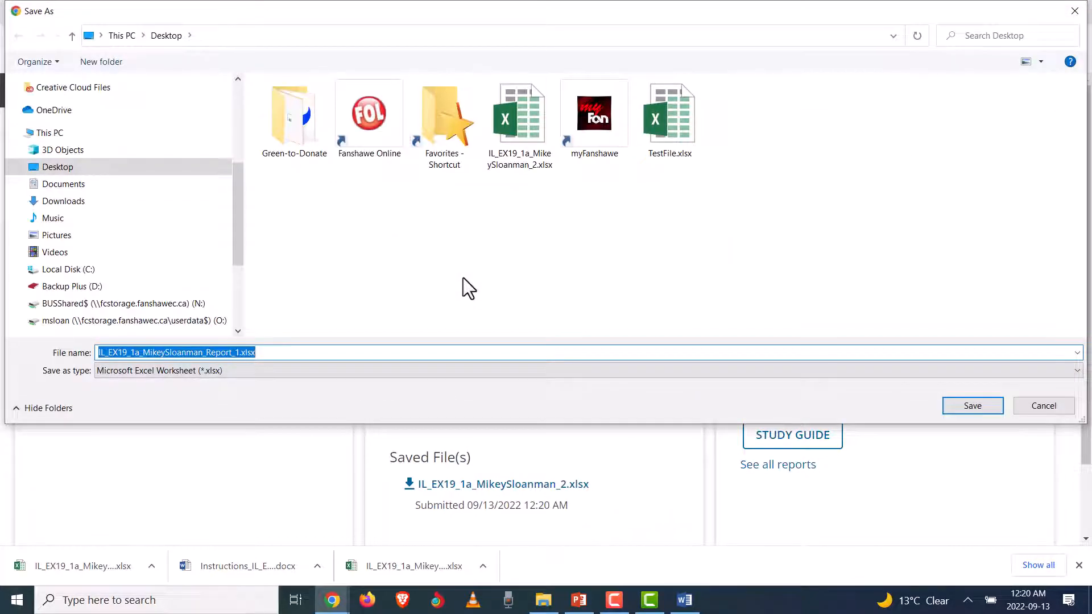
pyautogui.click(954, 405)
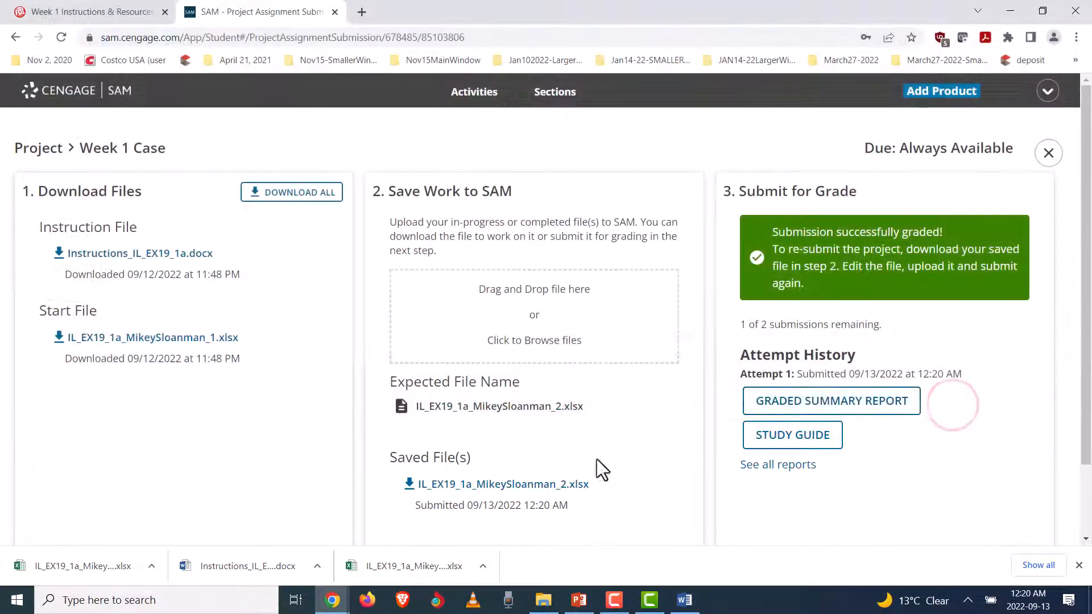
pyautogui.click(151, 566)
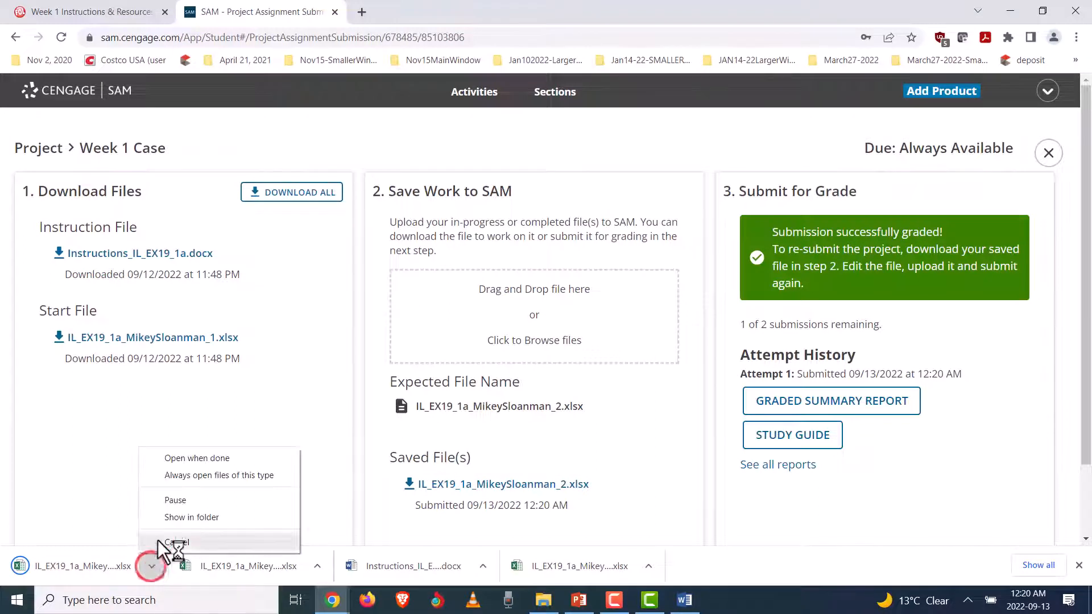
pyautogui.click(175, 460)
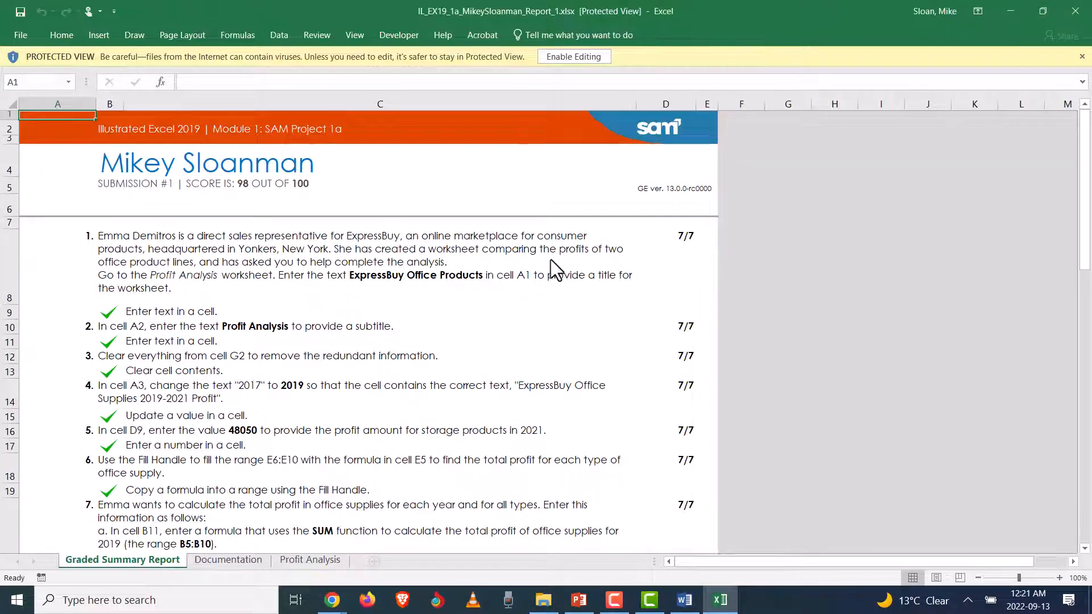
# Enable editing in the Graded Summary Report and examine the score and feedback for each of the 14 tasks.
pyautogui.scroll(-8, 462, 357)
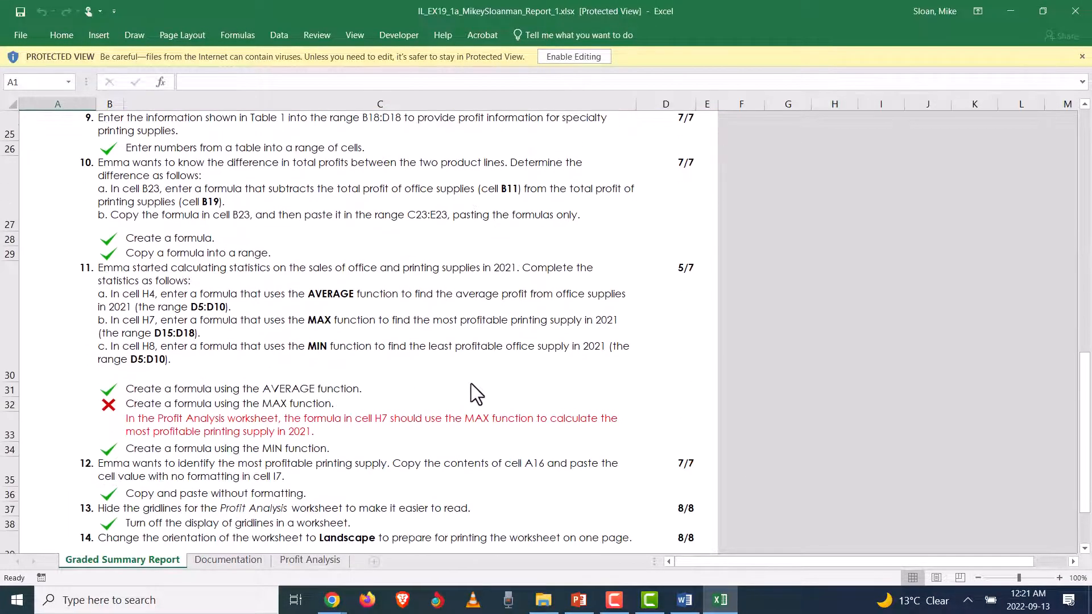
pyautogui.scroll(2, 471, 383)
pyautogui.scroll(6, 469, 385)
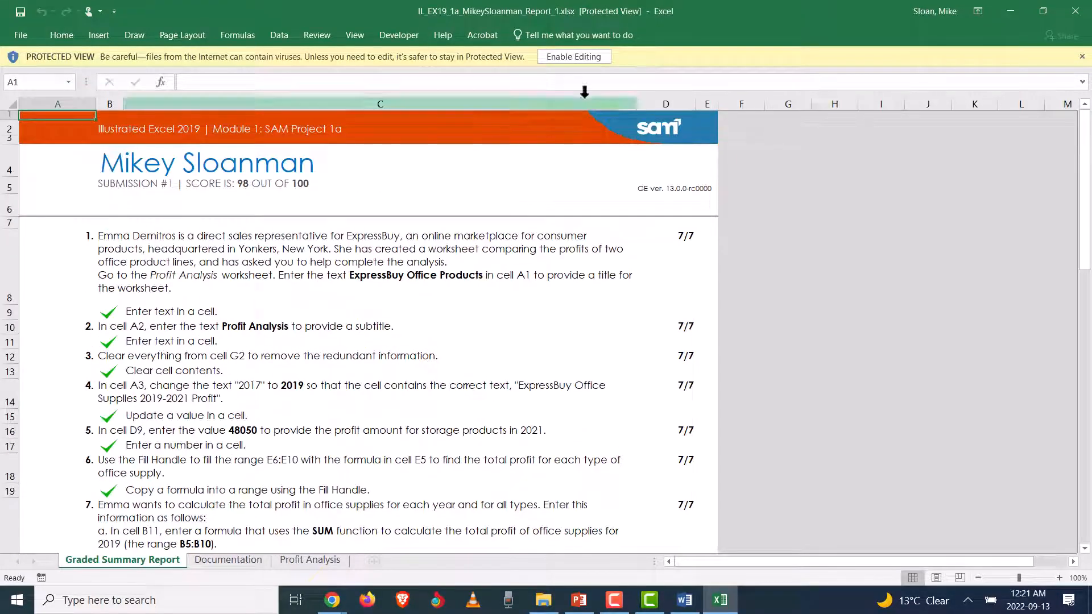
pyautogui.click(574, 57)
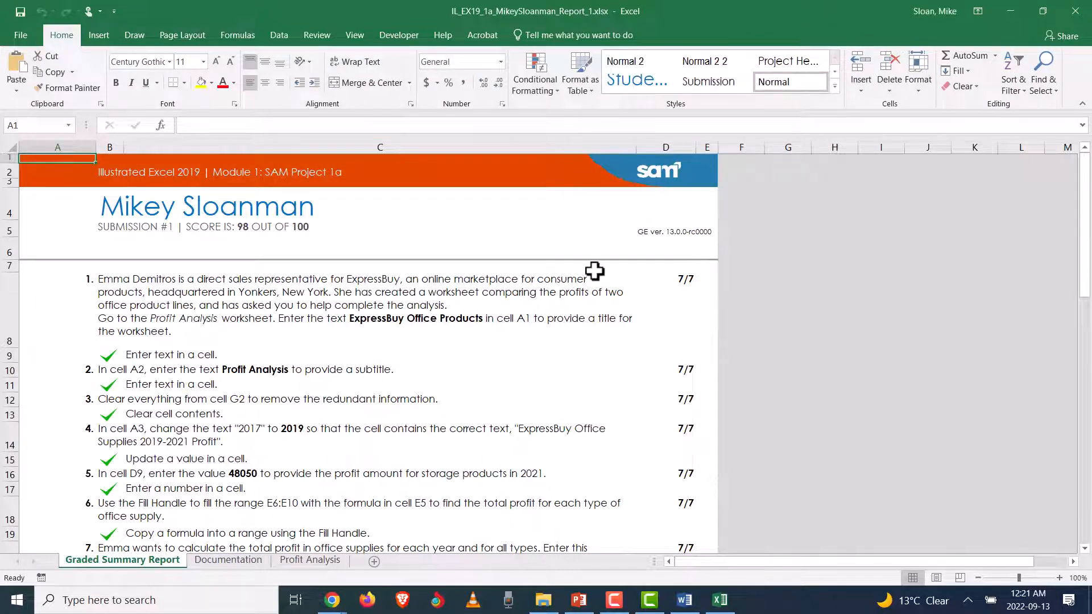
pyautogui.scroll(-9, 481, 234)
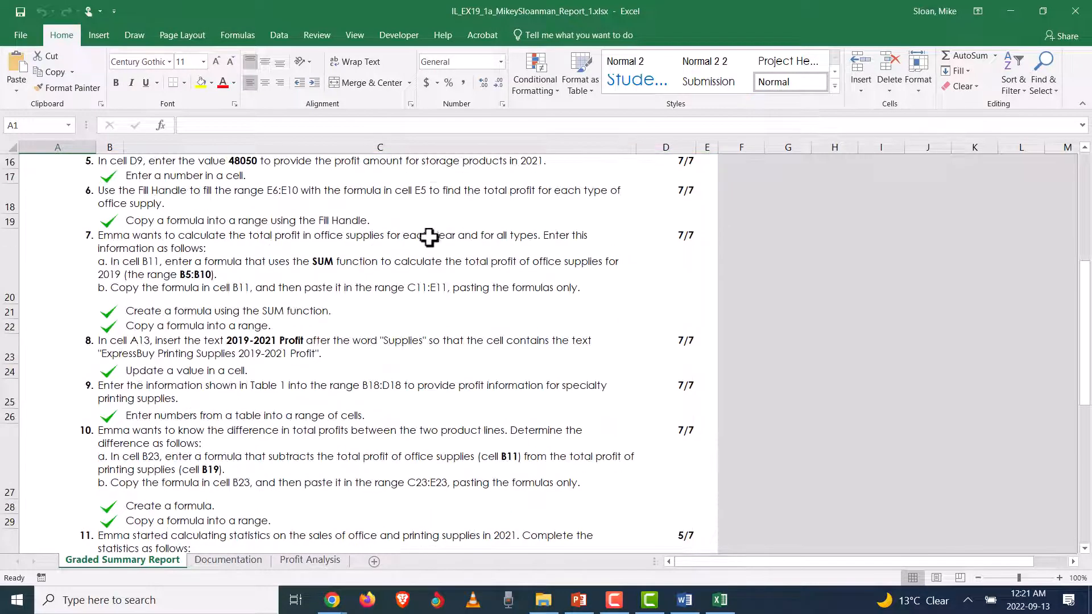
pyautogui.scroll(-4, 427, 370)
pyautogui.scroll(5, 422, 366)
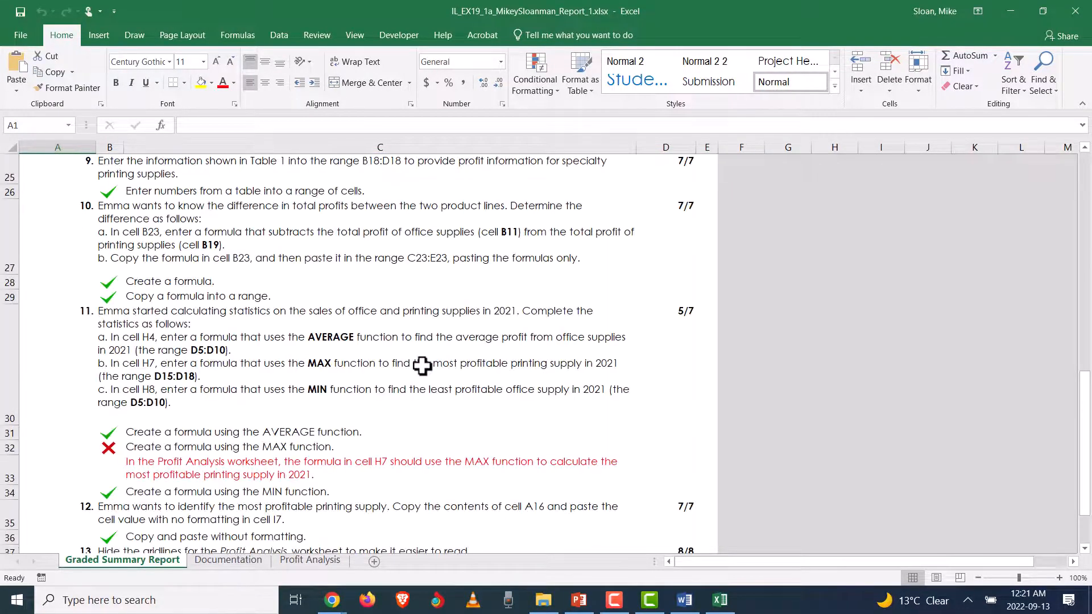
pyautogui.click(189, 471)
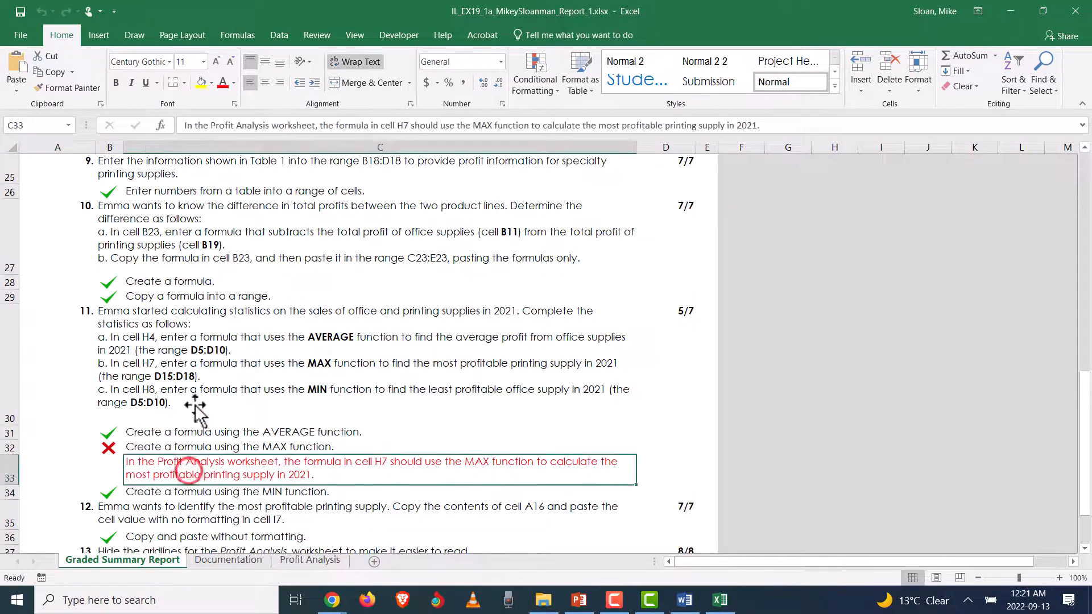
pyautogui.scroll(-2, 195, 421)
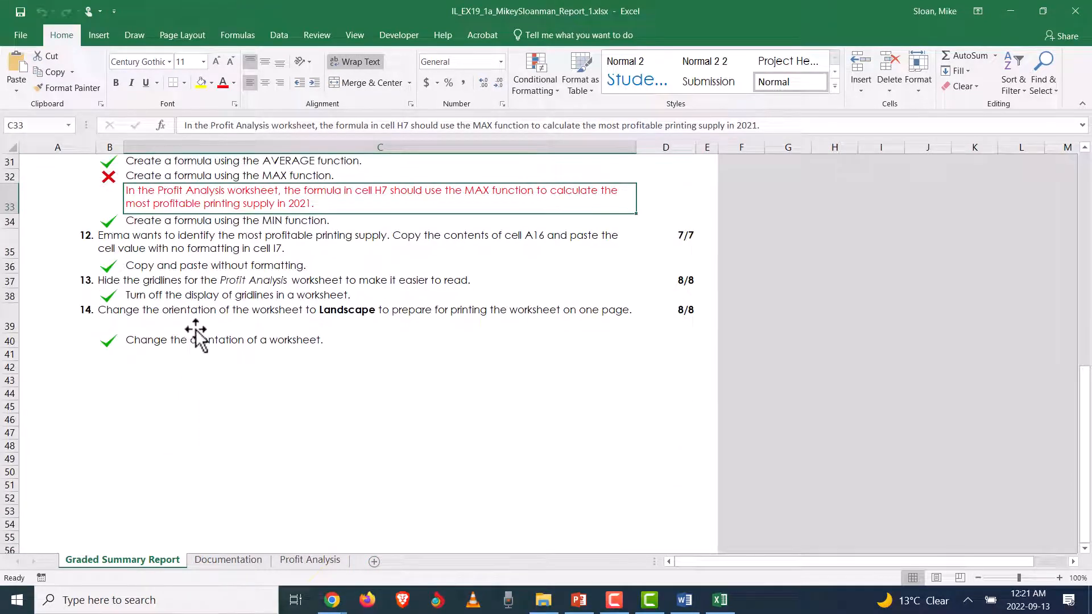
# Inspect the formula and grading comment in cell H7 of the report's Profit Analysis sheet.
pyautogui.click(310, 560)
pyautogui.click(609, 251)
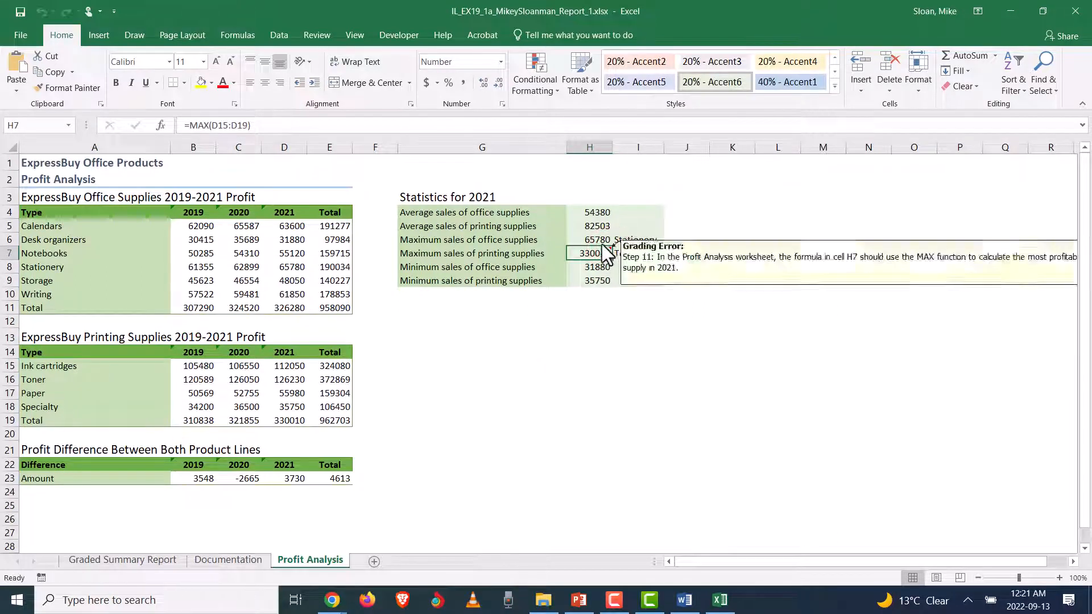
pyautogui.moveTo(611, 251)
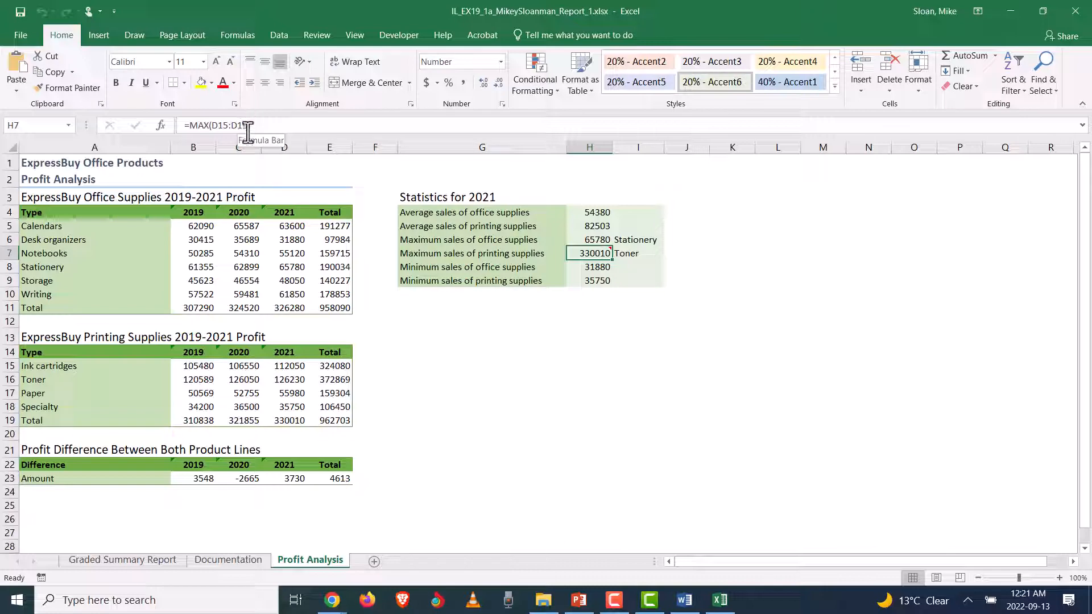
# Switch to the Word instructions to check the MAX range in step 11b, and return to the report's 2021 printing supplies figures.
pyautogui.click(682, 600)
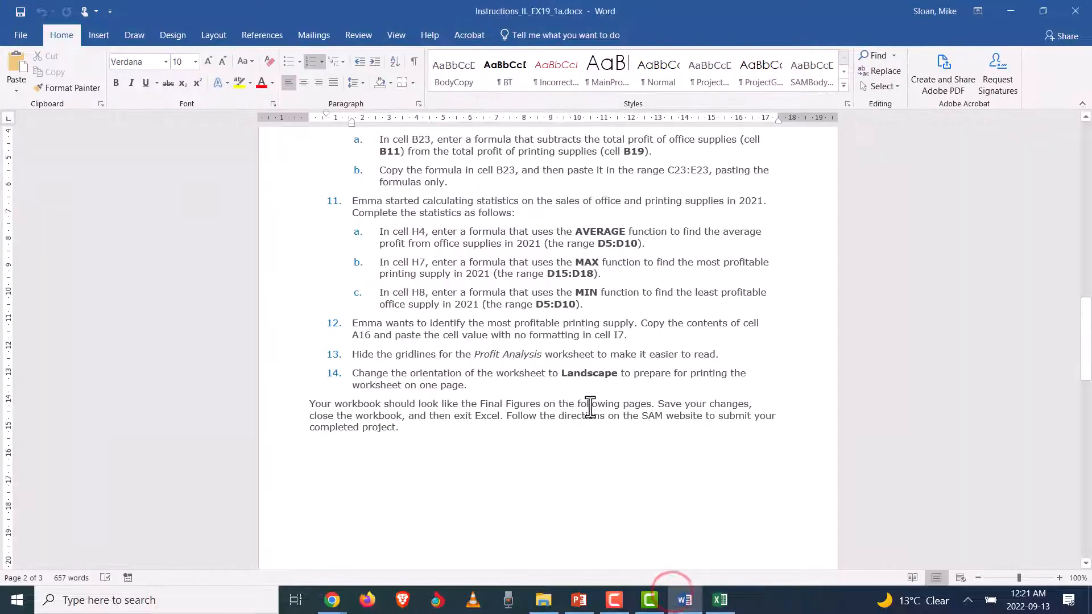
pyautogui.doubleClick(586, 268)
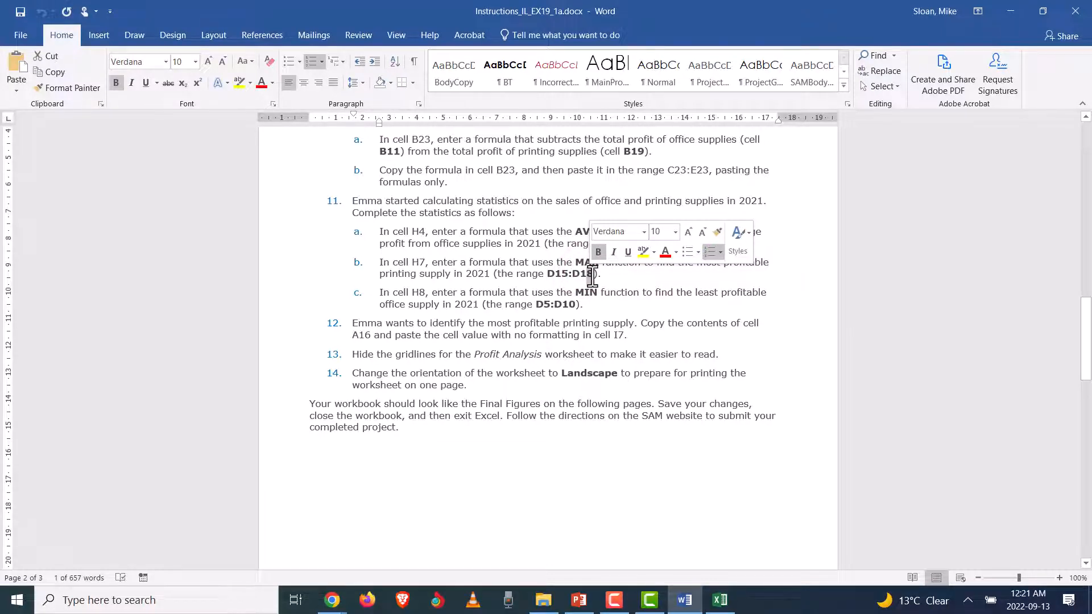
pyautogui.click(1010, 11)
pyautogui.click(217, 309)
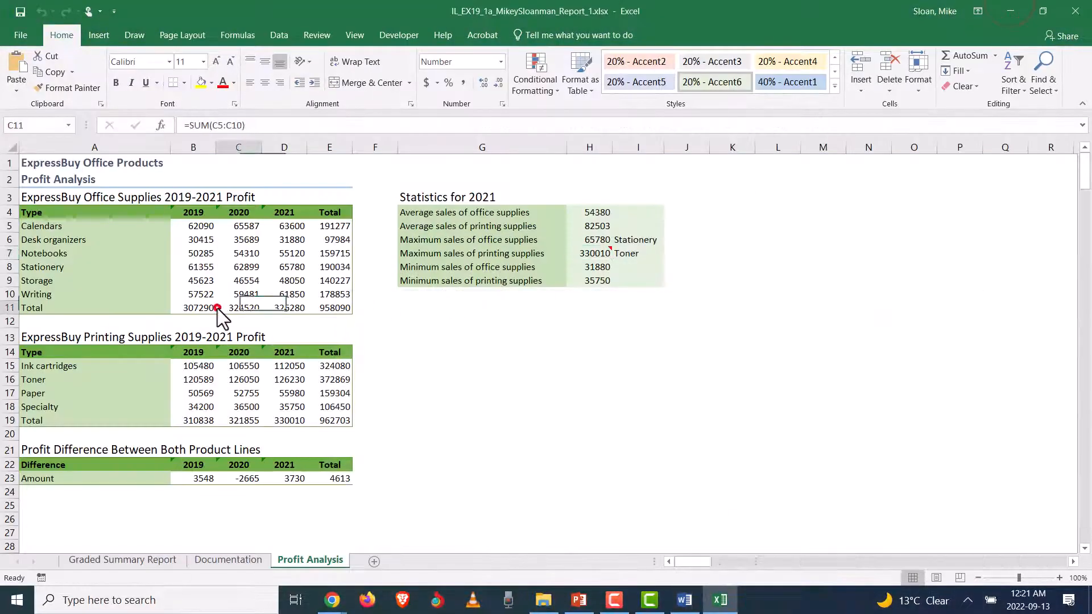
pyautogui.click(283, 393)
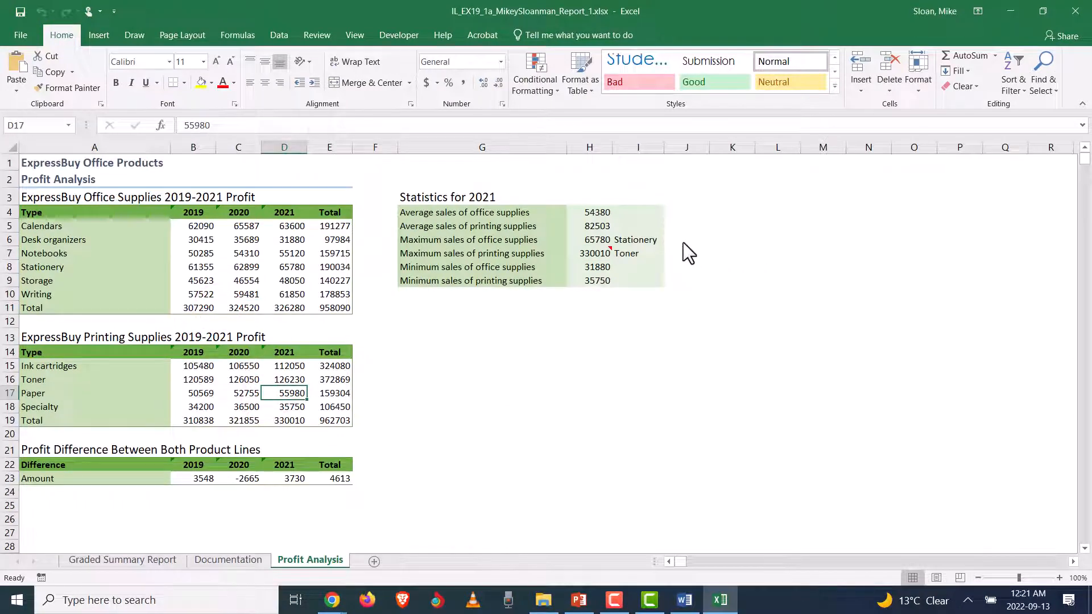
# Close the graded report, open the submitted project workbook from the Desktop in File Explorer and enable editing.
pyautogui.click(1075, 10)
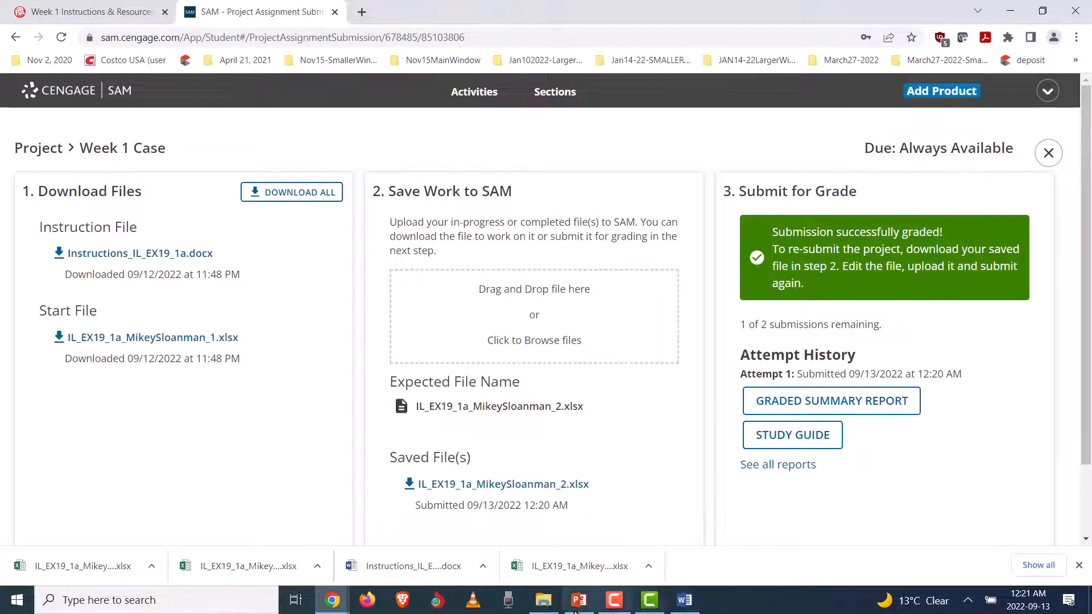
pyautogui.click(544, 602)
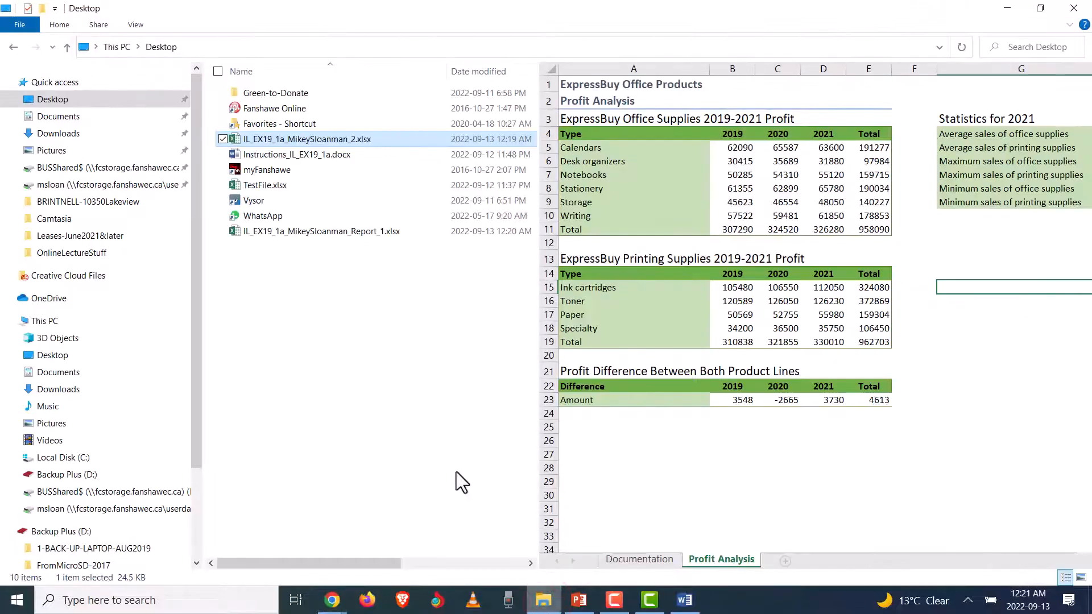
pyautogui.doubleClick(305, 139)
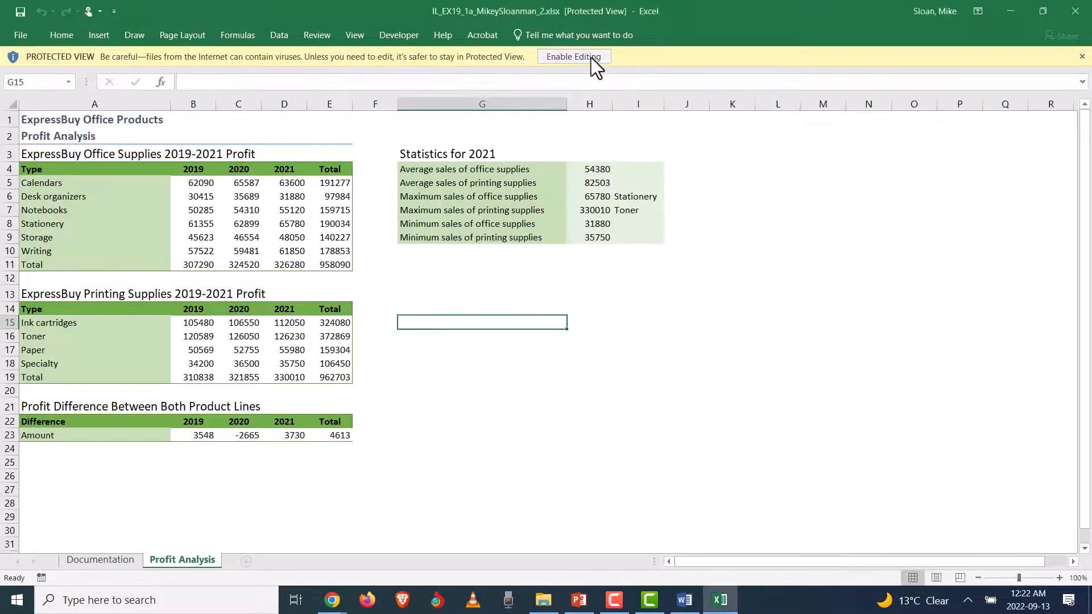
pyautogui.click(589, 55)
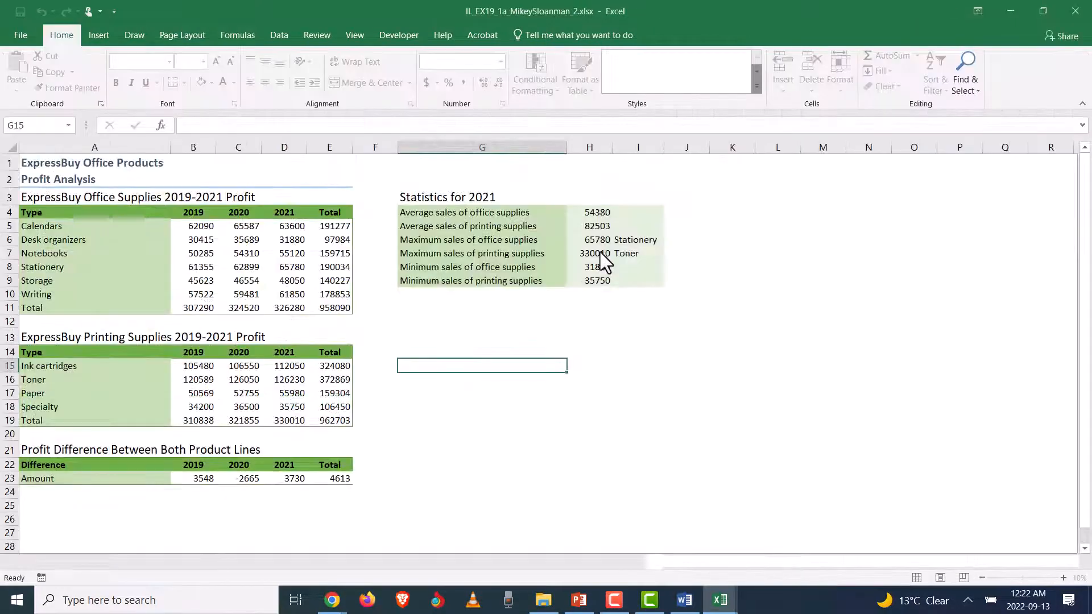
# Change the formula in cell H7 to =MAX(D15:D18) and close the workbook, saving the change.
pyautogui.click(598, 253)
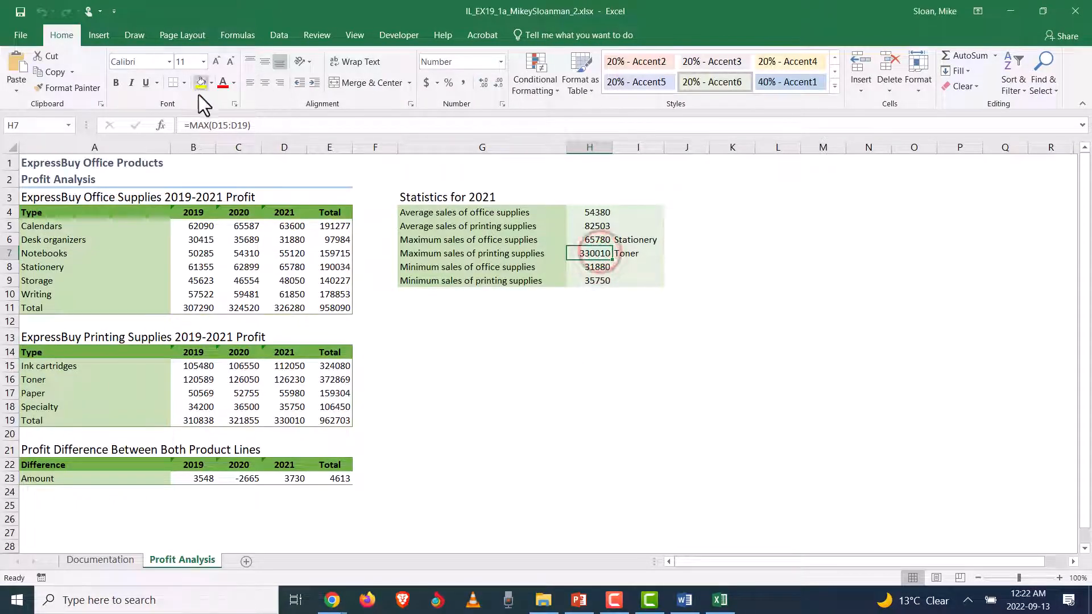
pyautogui.click(244, 125)
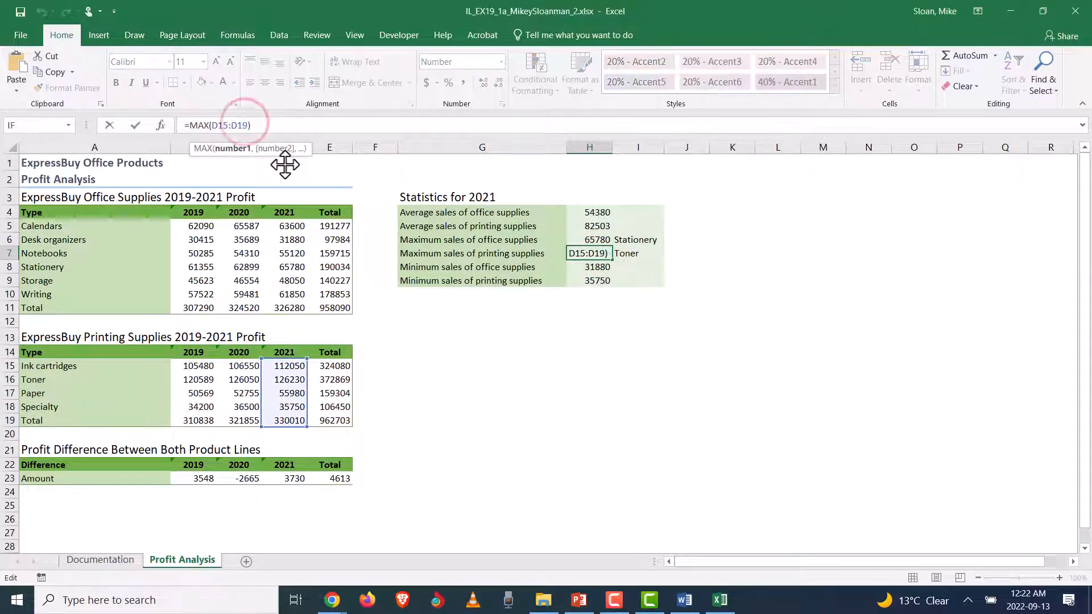
pyautogui.press('BackSpace')
pyautogui.write('8')
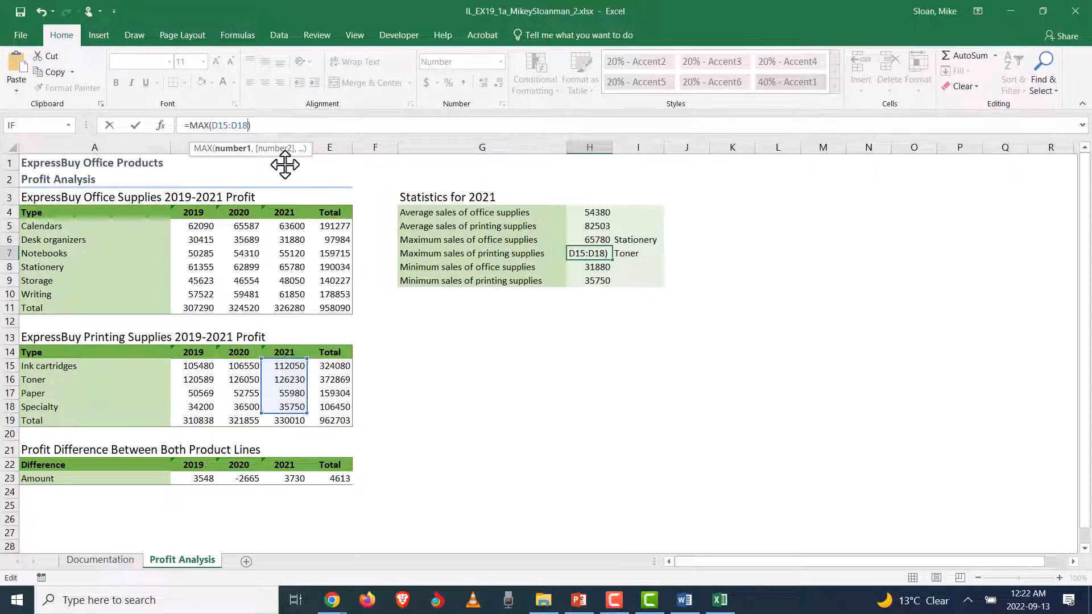
pyautogui.press('Return')
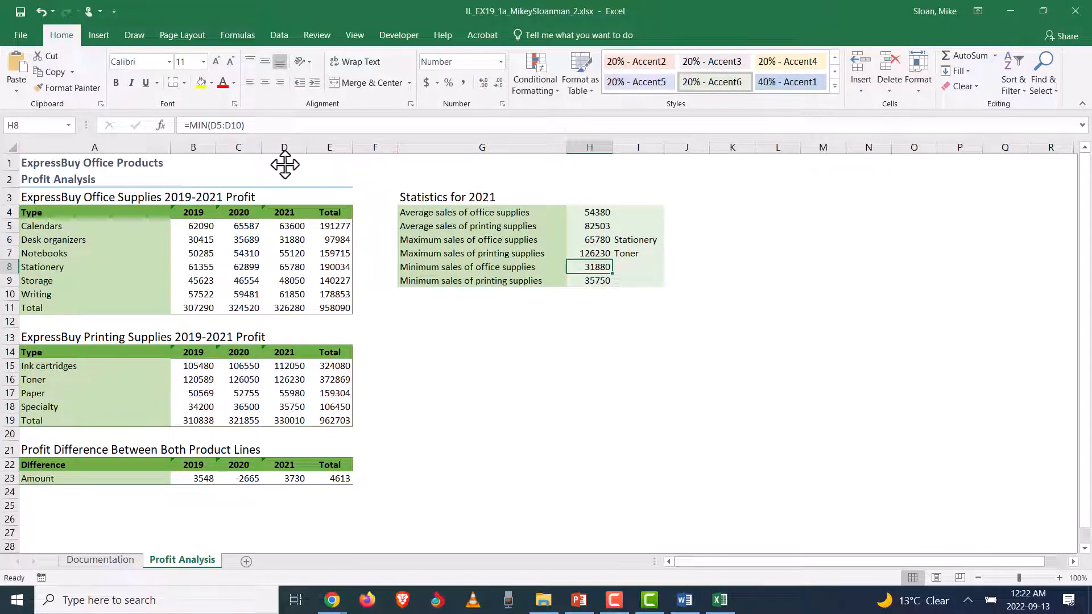
pyautogui.click(1075, 11)
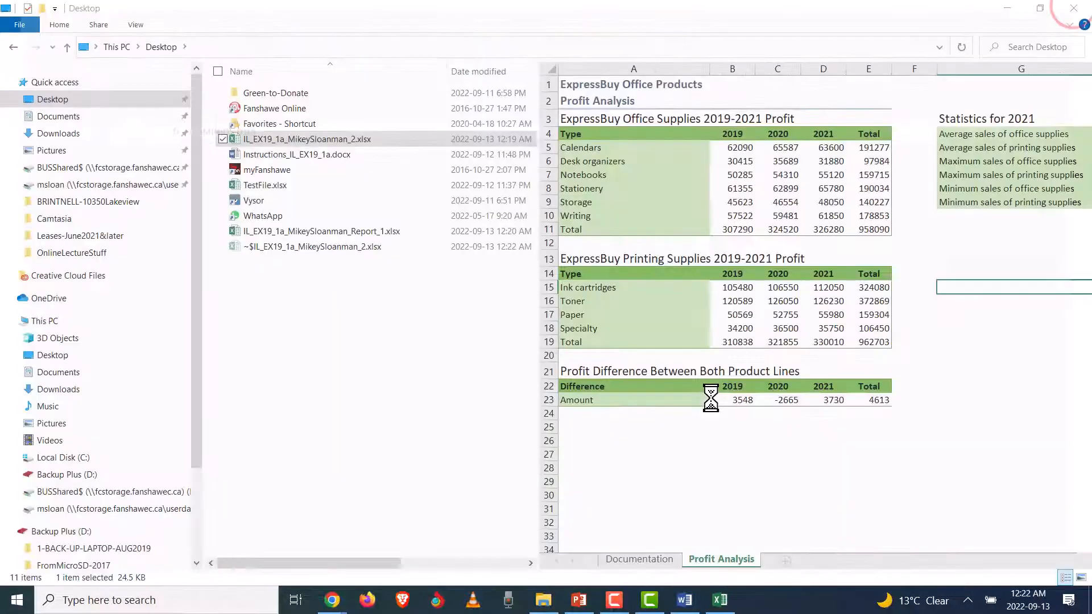
# Switch back to SAM in Chrome and upload the corrected project workbook from the Desktop.
pyautogui.click(1007, 8)
pyautogui.click(540, 310)
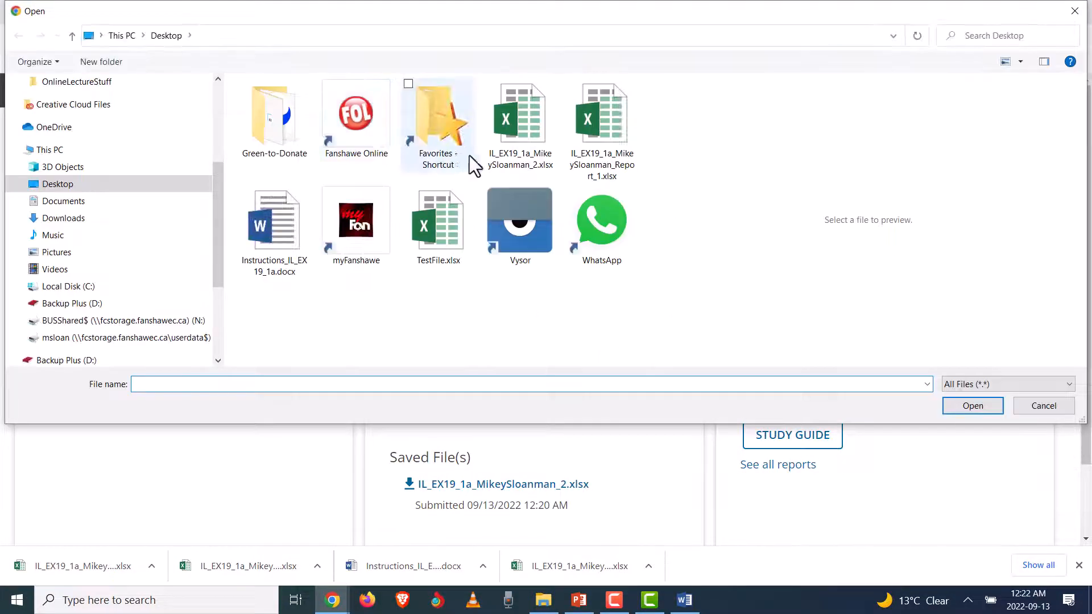
pyautogui.click(506, 148)
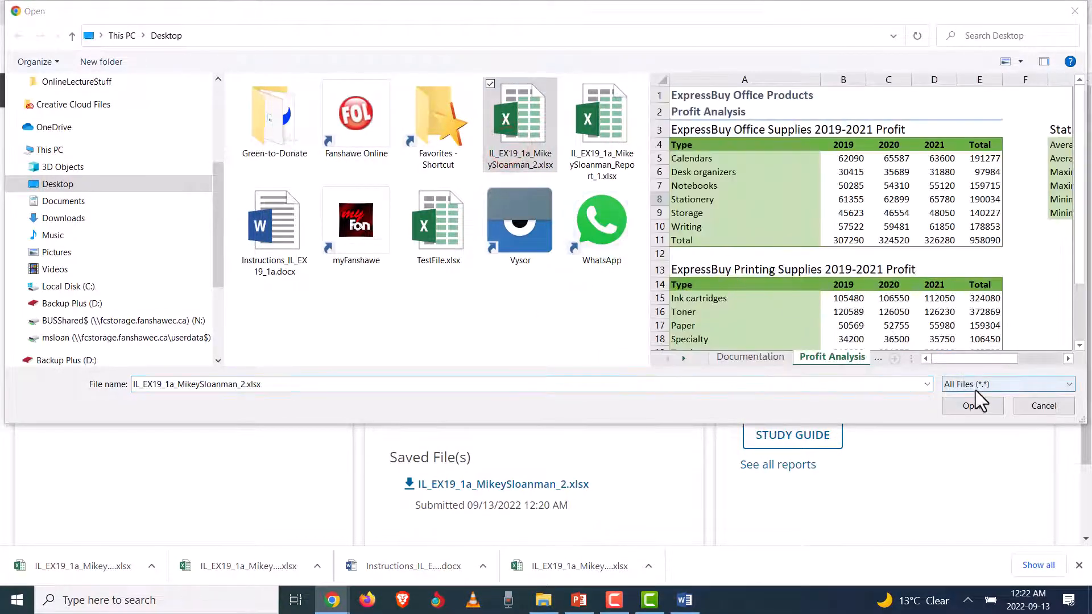
pyautogui.click(971, 405)
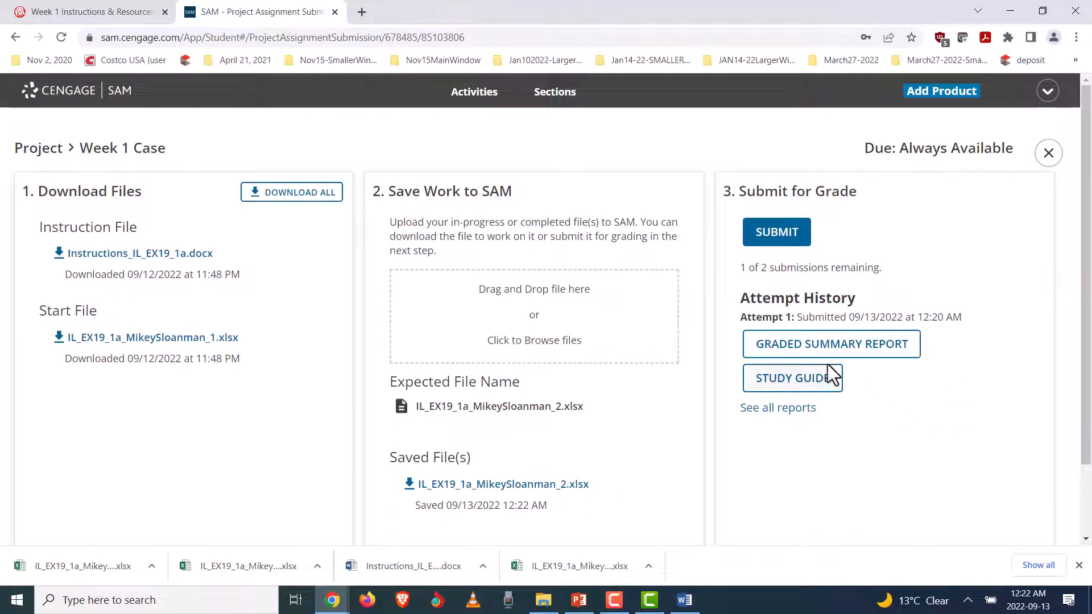
# Submit the corrected Week 1 Case workbook for grading and save the second attempt's graded summary report to the Desktop.
pyautogui.click(779, 236)
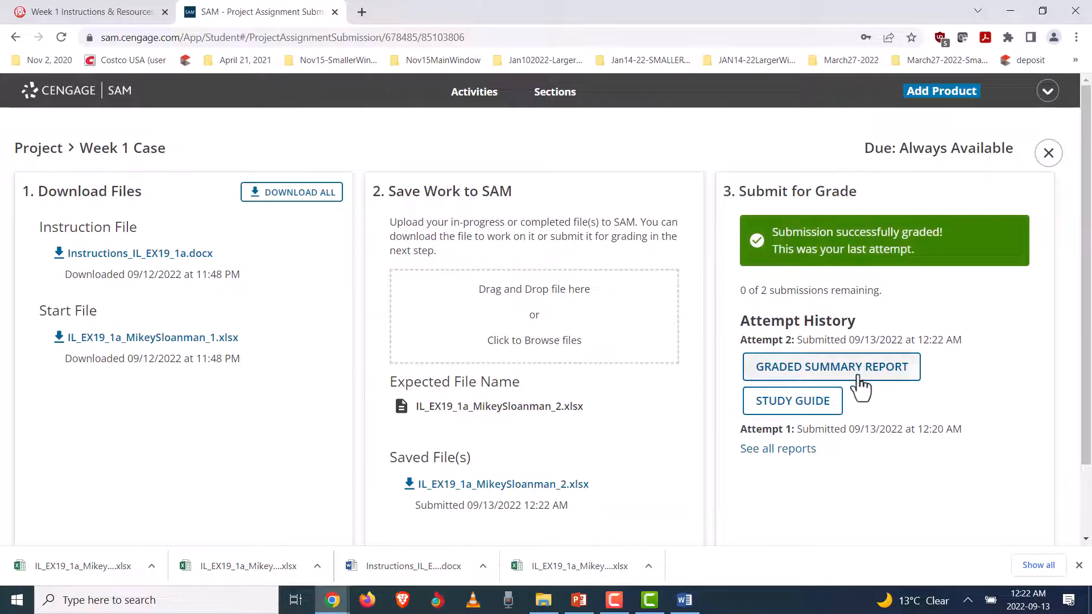
pyautogui.click(862, 377)
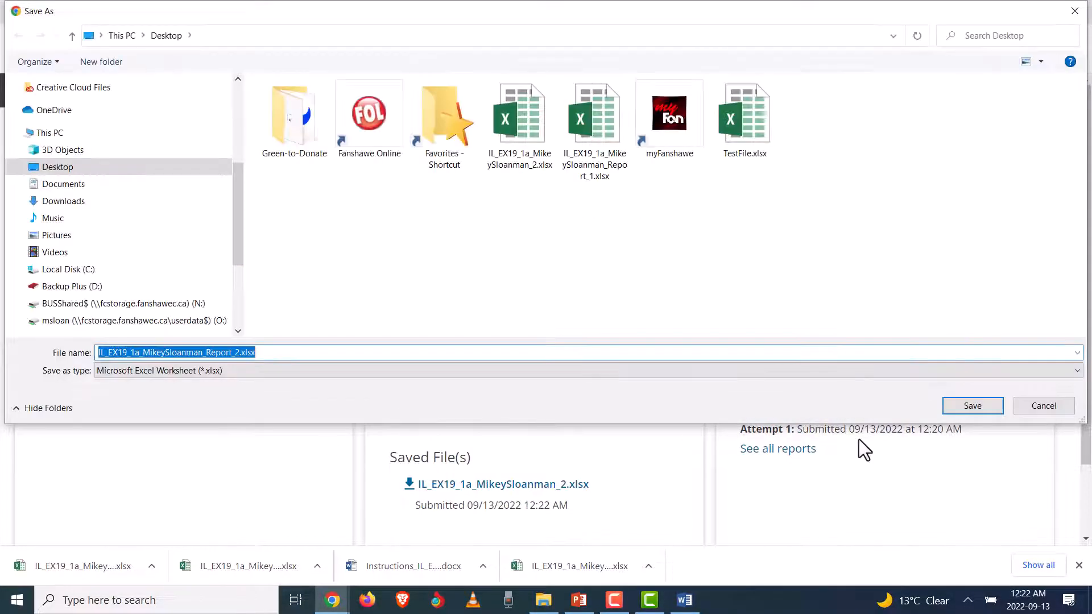
pyautogui.click(967, 407)
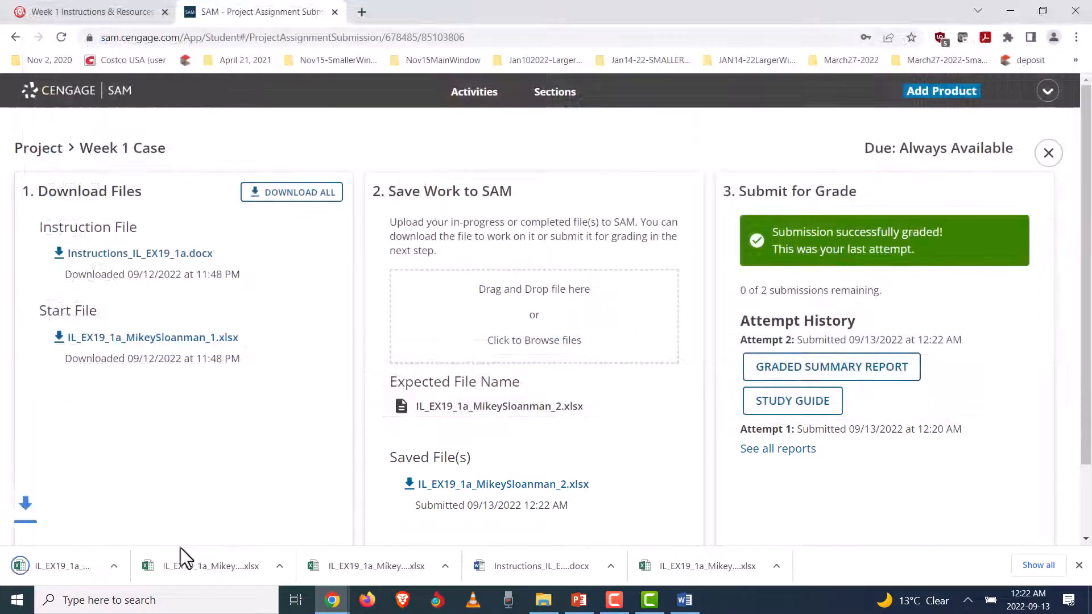
# Open the downloaded second graded summary report, check its score line and enable editing.
pyautogui.click(154, 568)
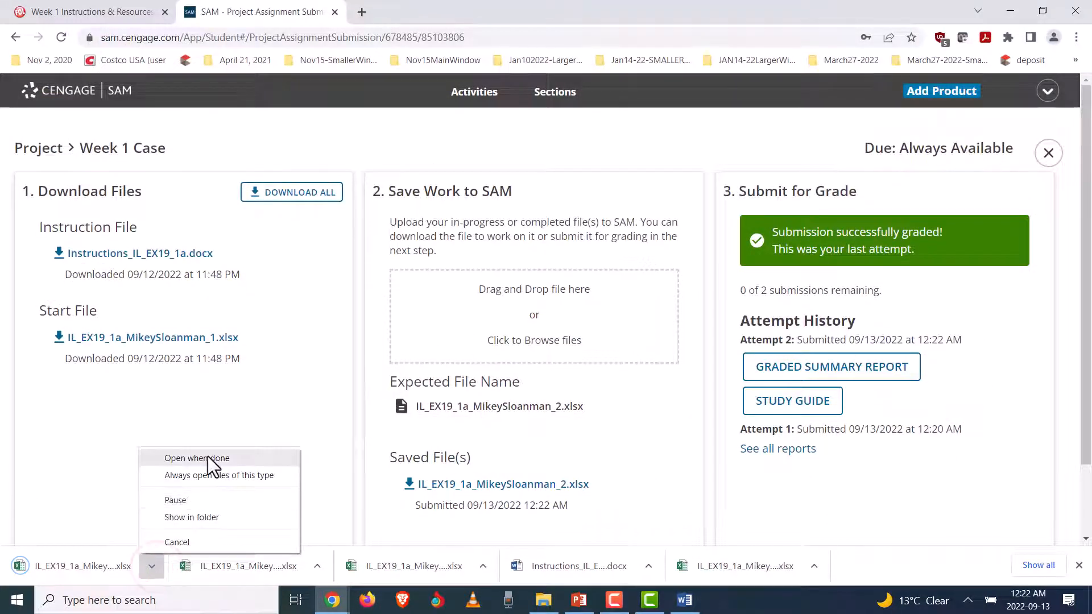
pyautogui.click(207, 457)
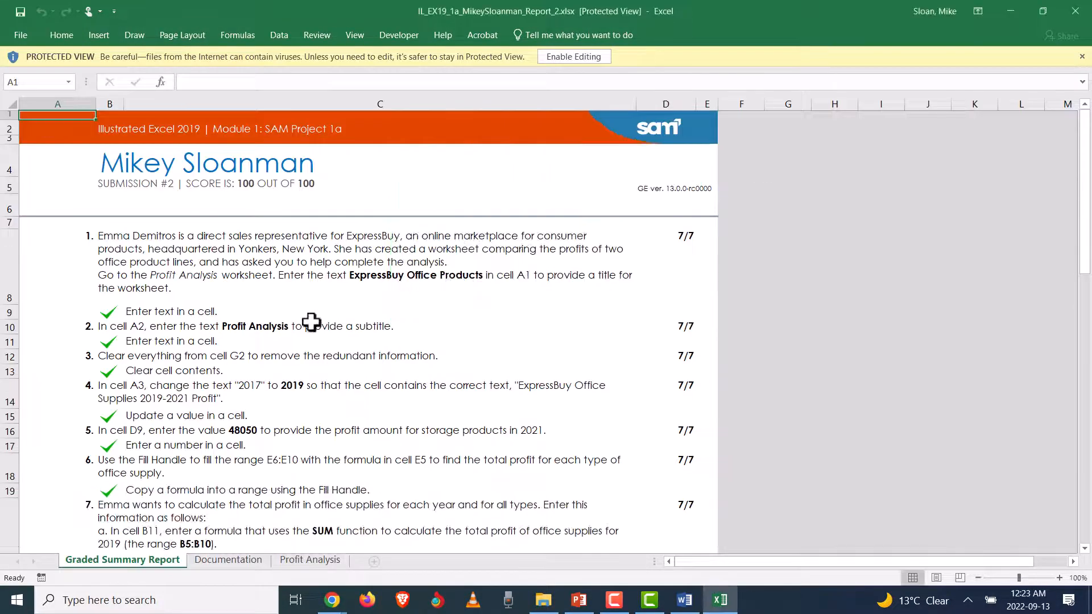
pyautogui.click(250, 196)
pyautogui.click(250, 188)
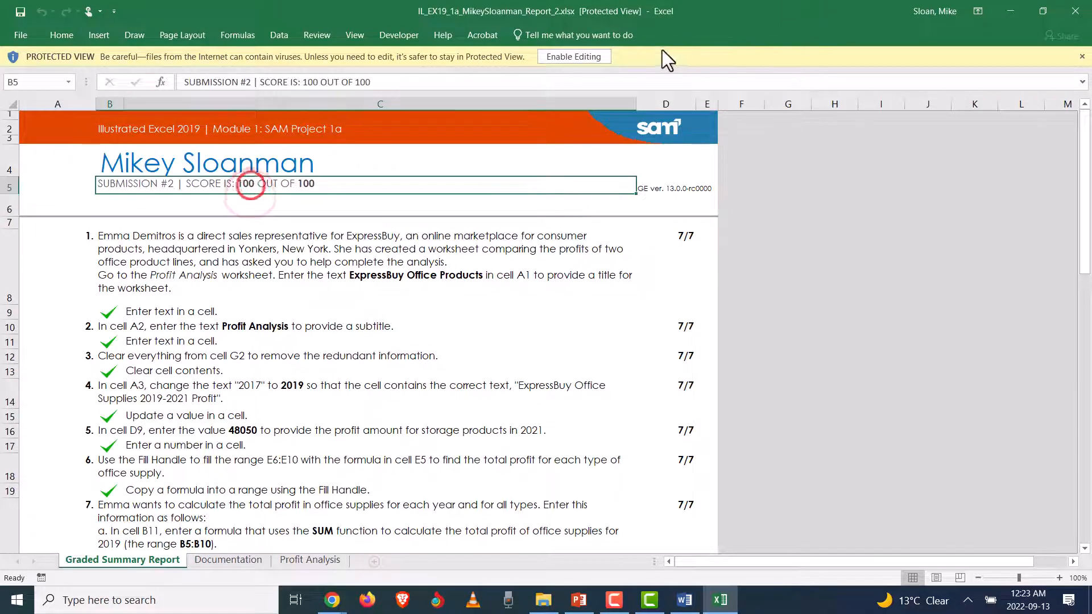
pyautogui.click(579, 57)
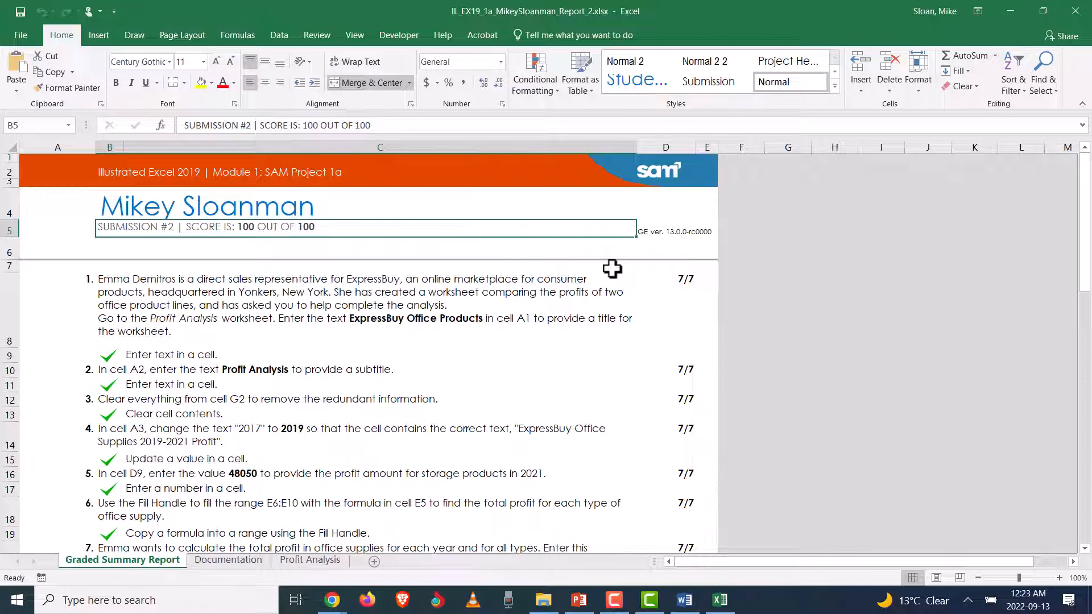
# Review the report's graded items down to item 14 and close the report workbook.
pyautogui.scroll(-9, 421, 274)
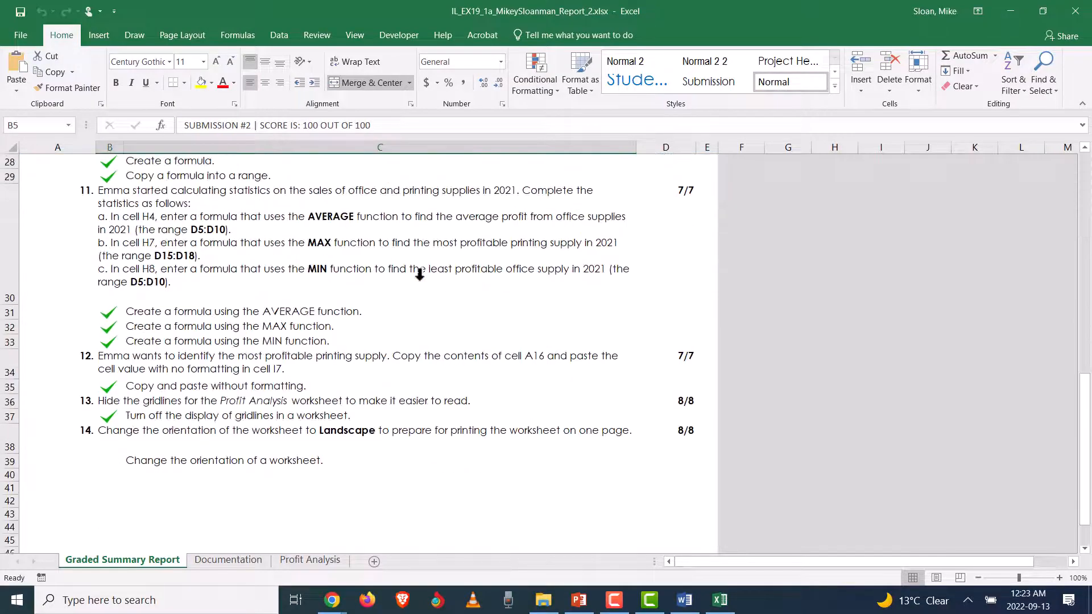
pyautogui.scroll(9, 424, 276)
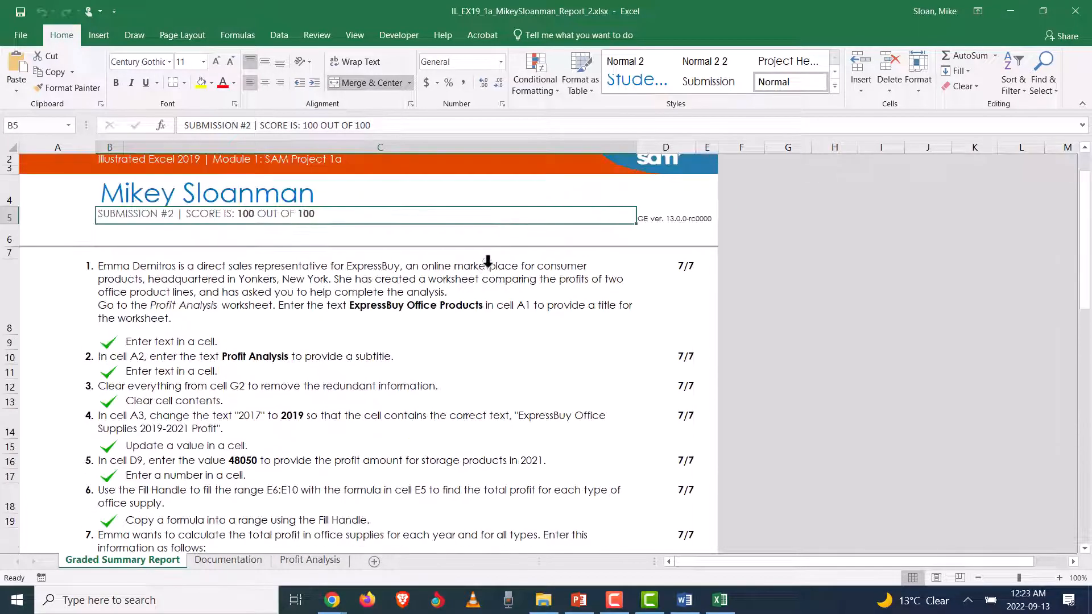
pyautogui.click(1081, 11)
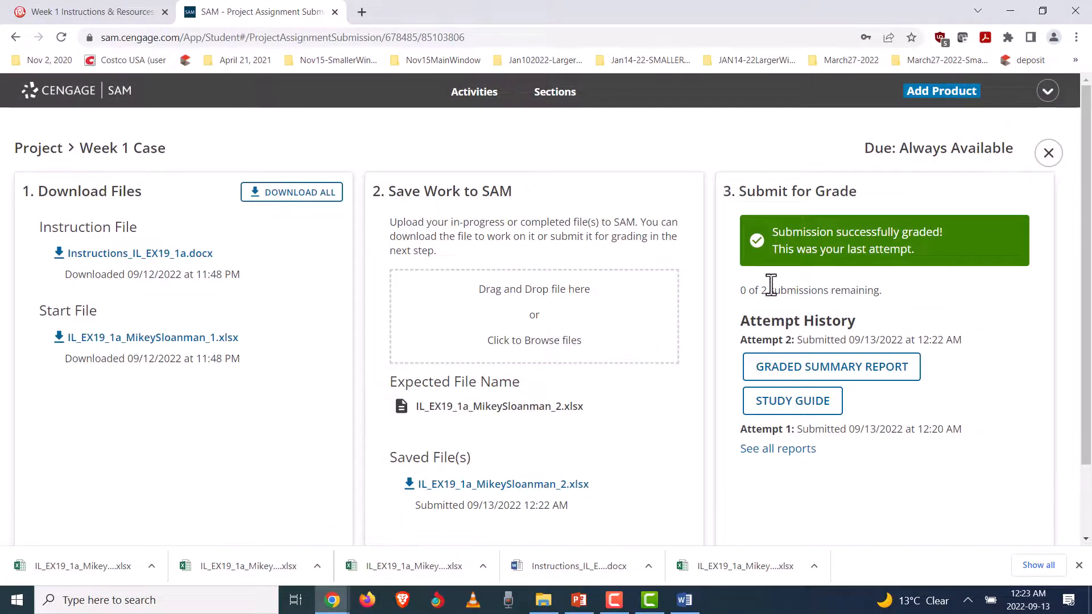
# Open the SAM Activity List and look through the Week 2 and Week 3 assignments.
pyautogui.click(481, 95)
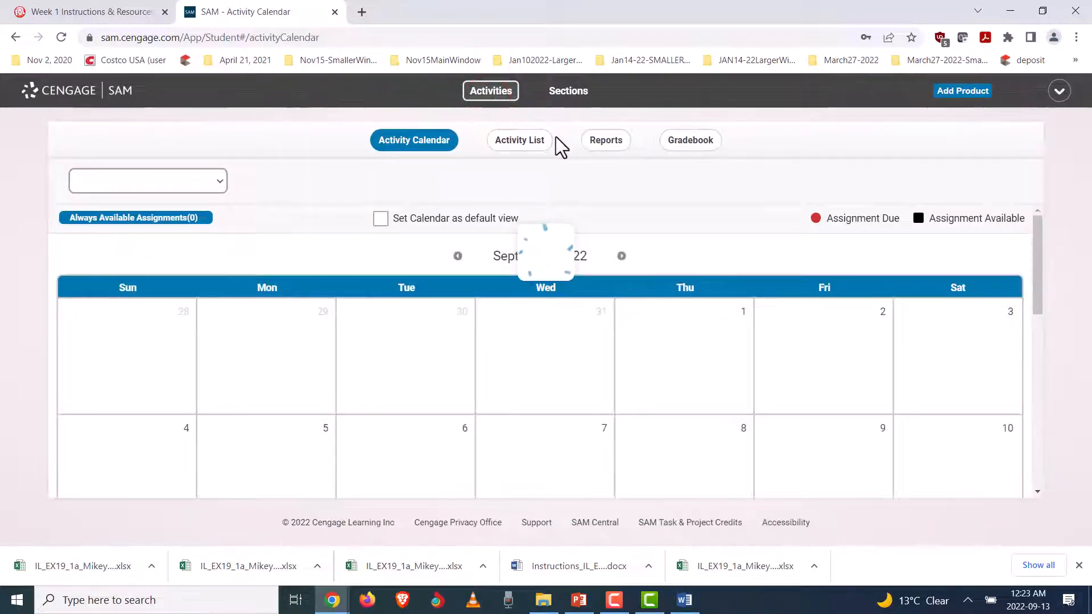
pyautogui.click(517, 141)
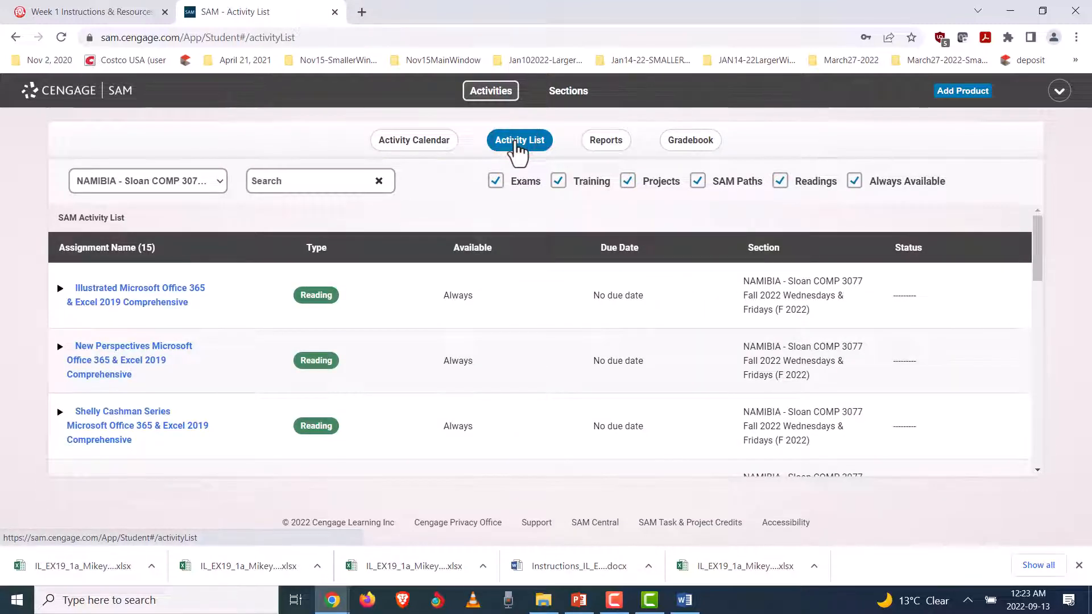
pyautogui.scroll(-1, 470, 254)
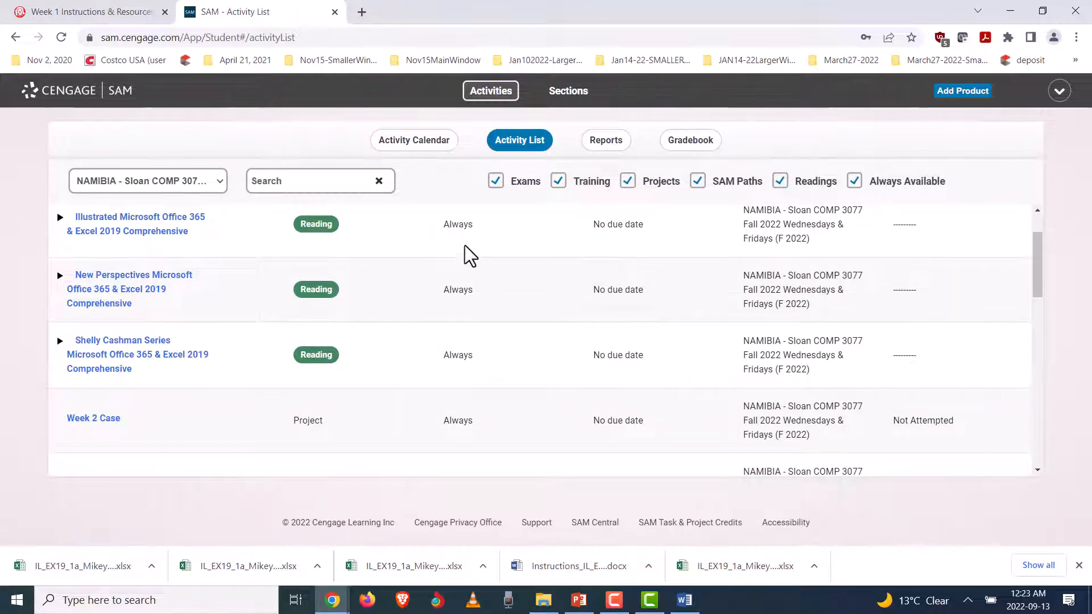
pyautogui.scroll(-3, 438, 278)
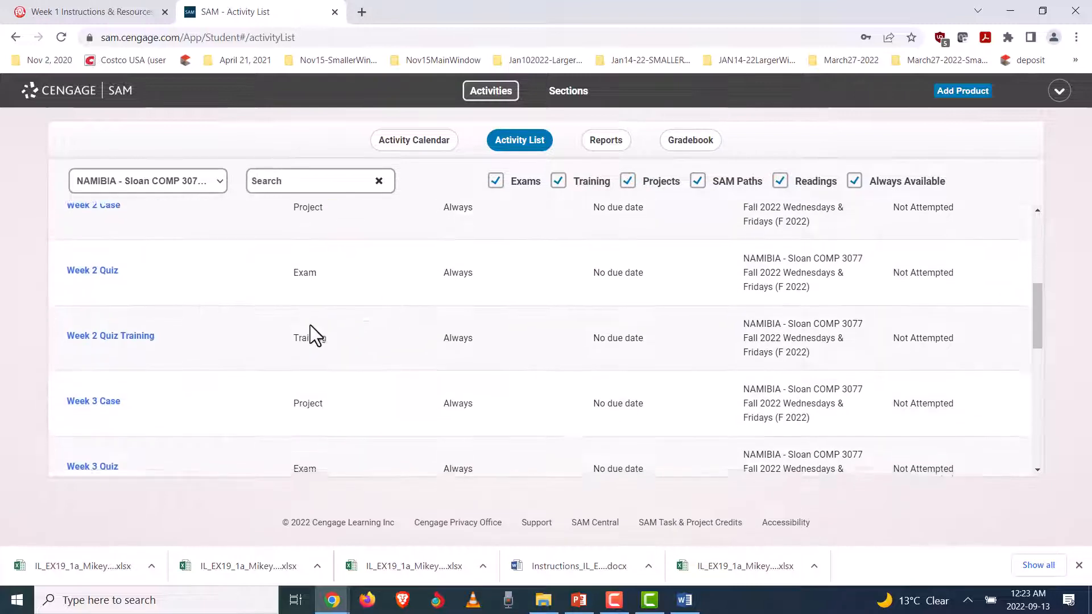
pyautogui.scroll(2, 309, 325)
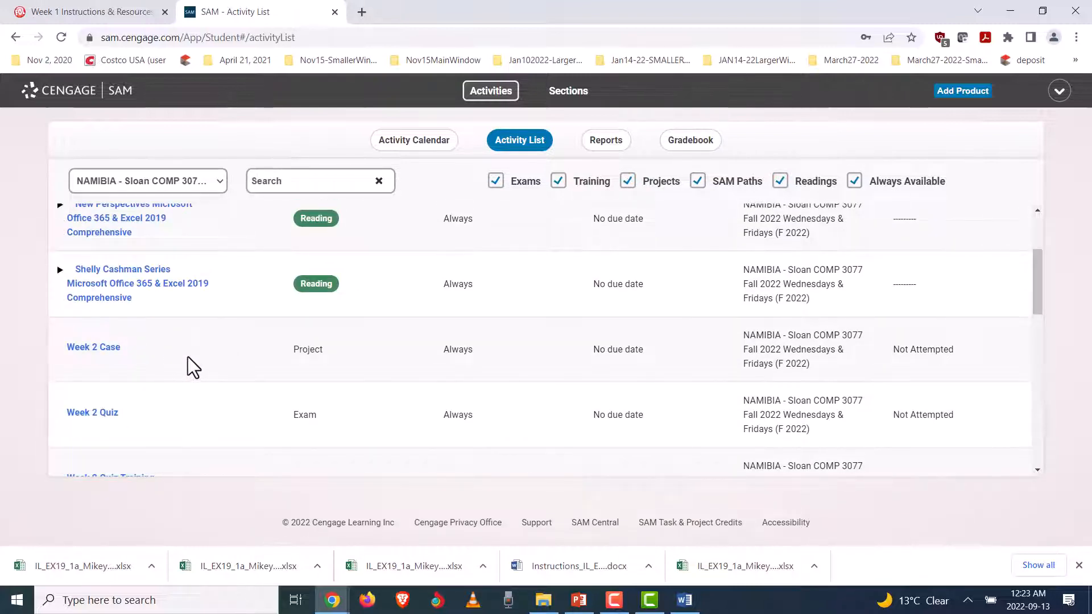
# Check the Week 1 Case submissions in SAM Reports, and return to the Activity List to examine the upcoming case and quiz assignments.
pyautogui.click(593, 148)
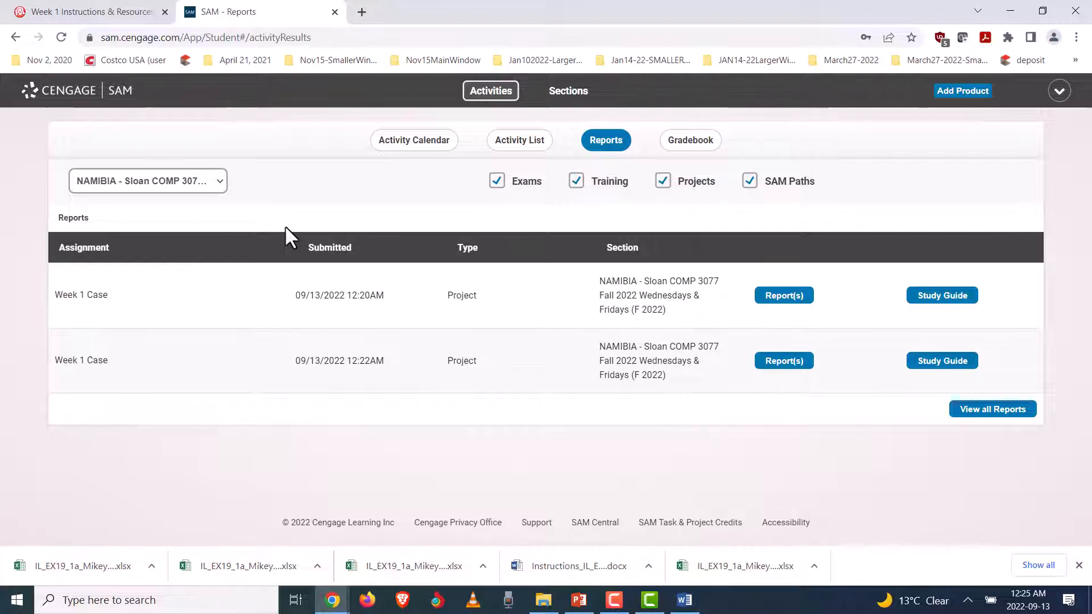
pyautogui.click(512, 142)
pyautogui.scroll(-10, 527, 331)
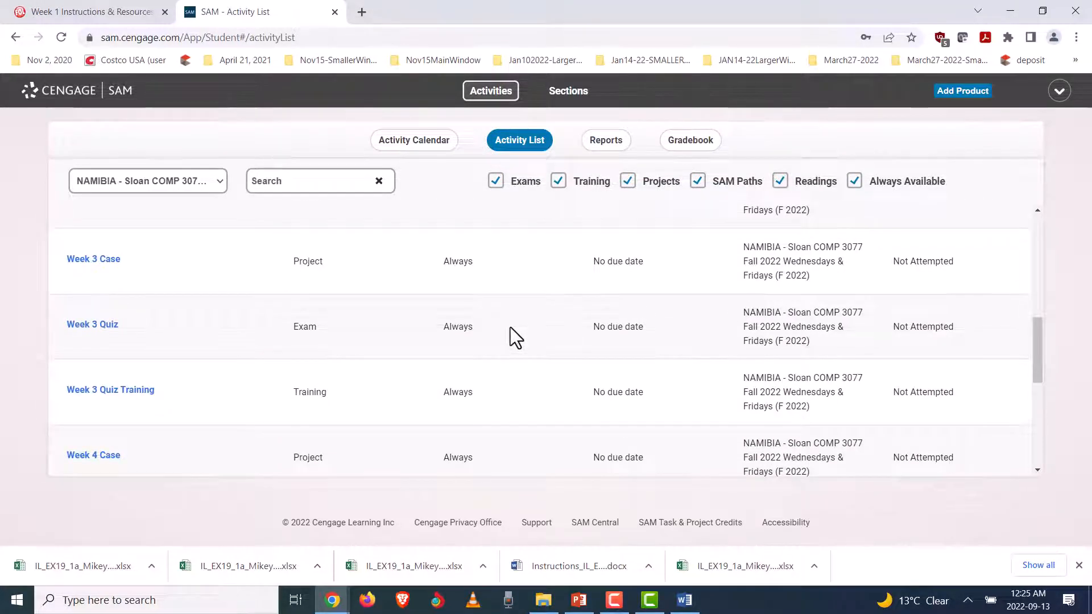
pyautogui.scroll(5, 512, 328)
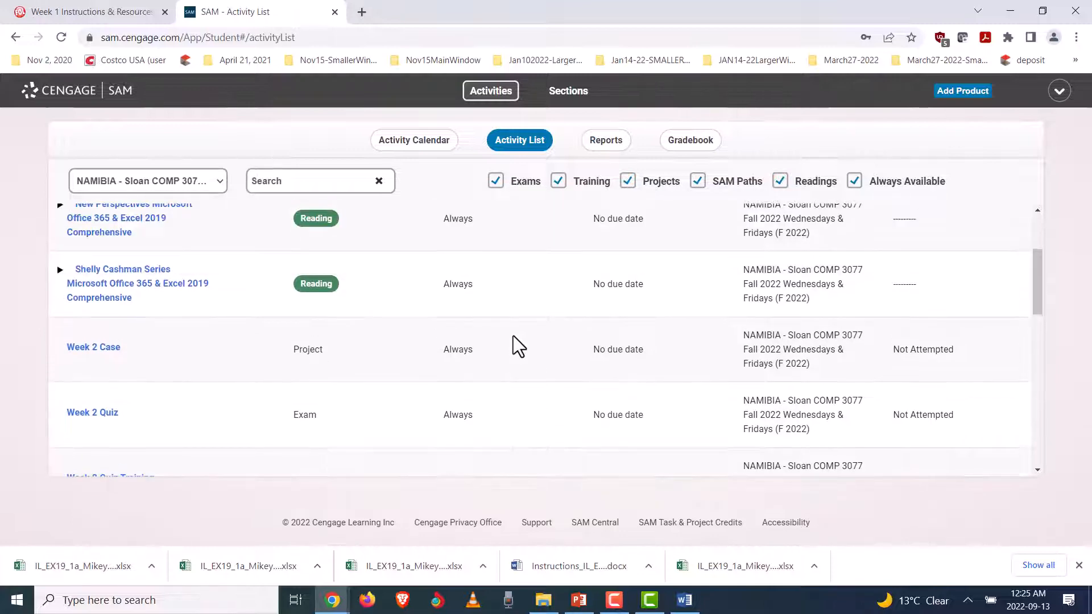
pyautogui.scroll(-2, 376, 338)
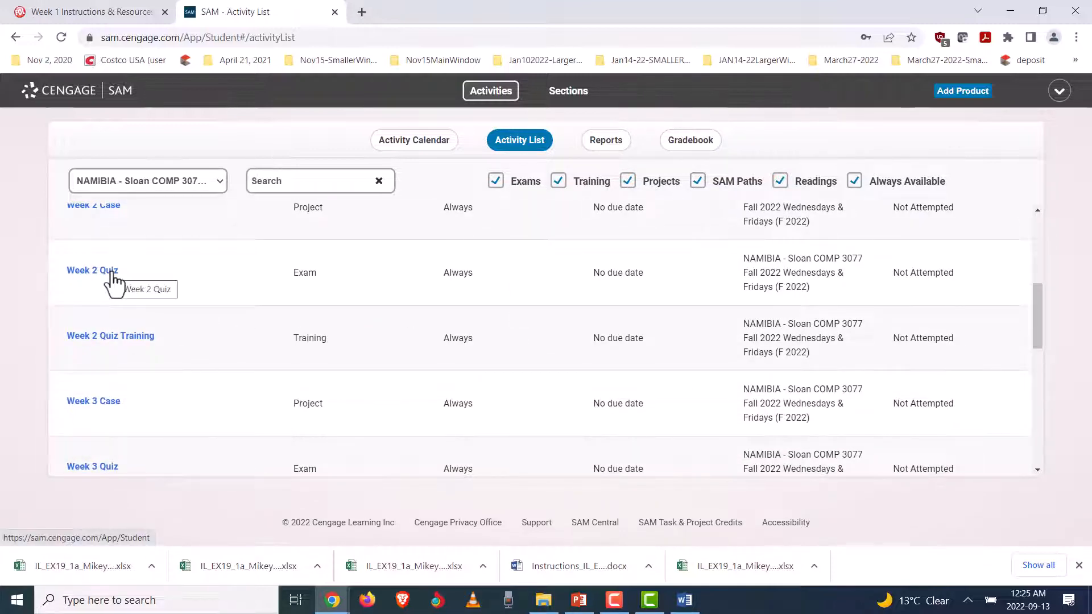
pyautogui.scroll(2, 335, 314)
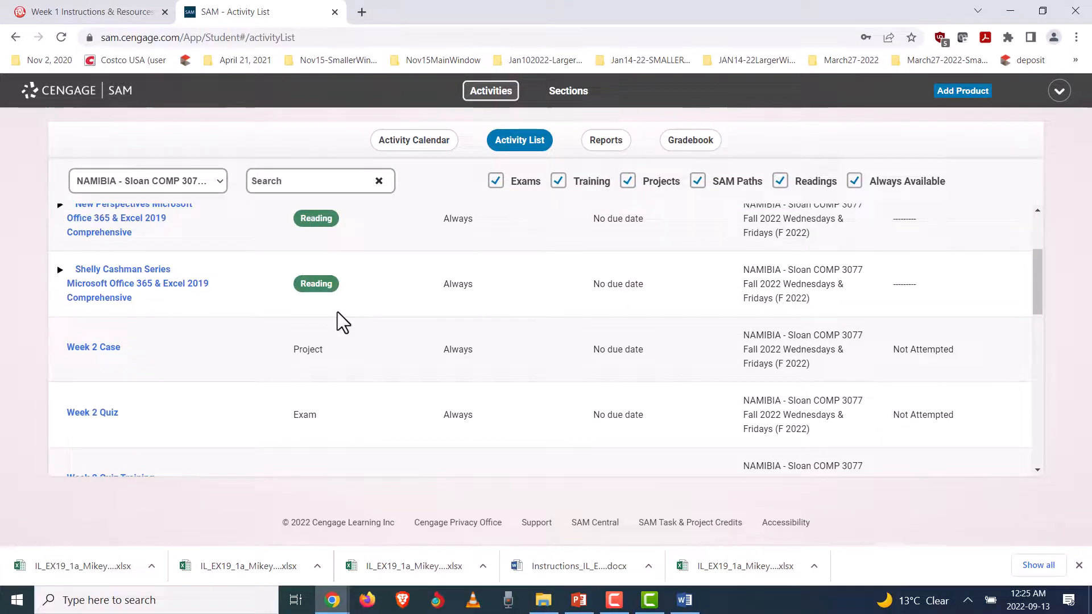
# Switch to the COMP 3077 course site and open its Quizzes page.
pyautogui.click(105, 12)
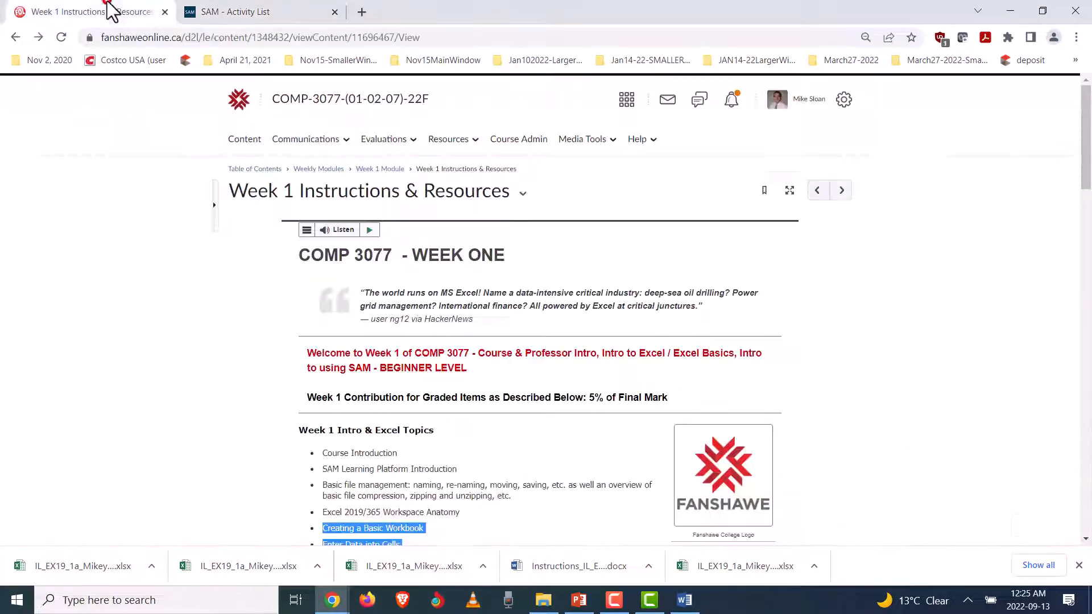
pyautogui.click(411, 140)
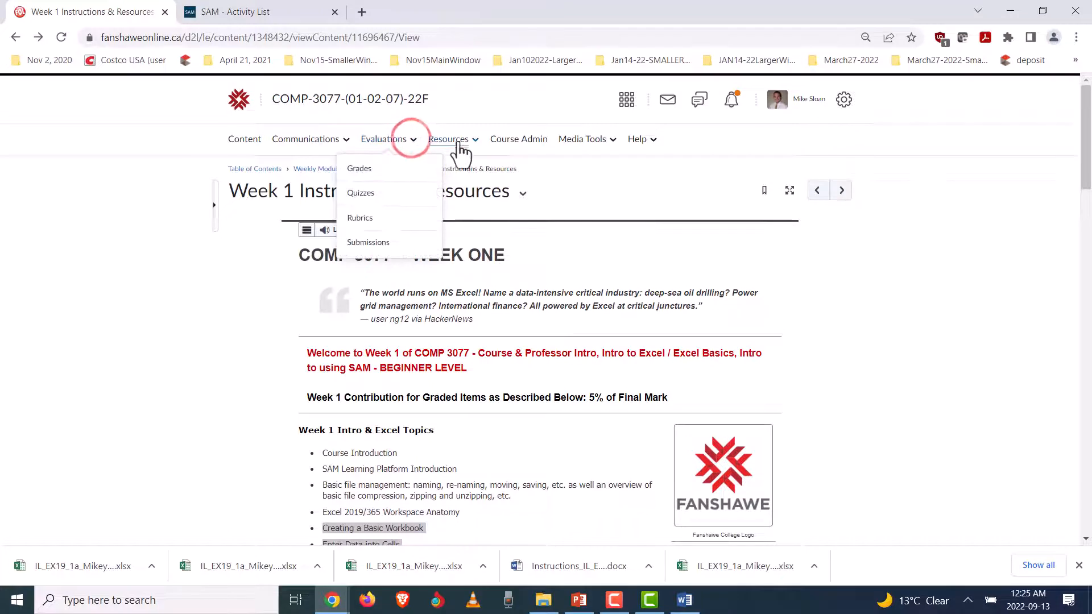
pyautogui.click(365, 193)
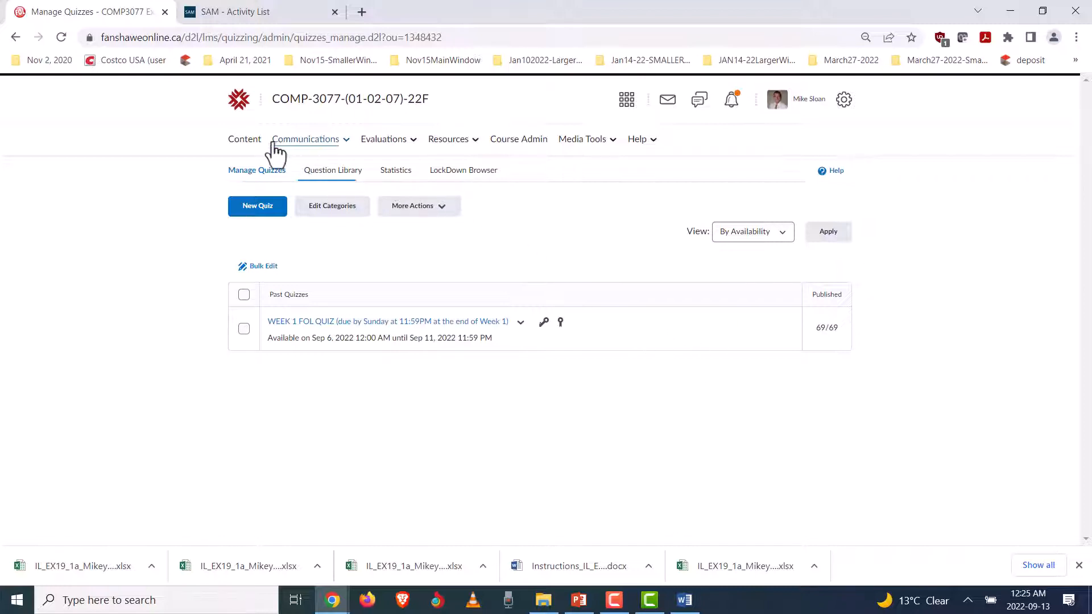
# View the Week 2 Instructions & Resources page from the Week 2 Module, and return to the Week 2 assignments in the SAM Activity List.
pyautogui.click(246, 140)
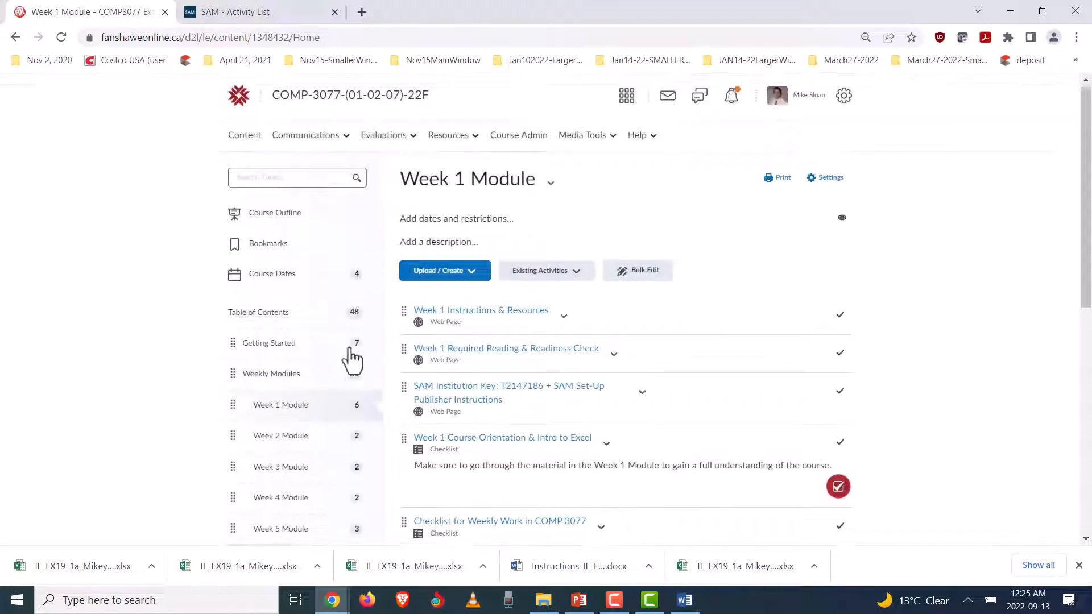
pyautogui.scroll(-1, 319, 364)
pyautogui.click(290, 366)
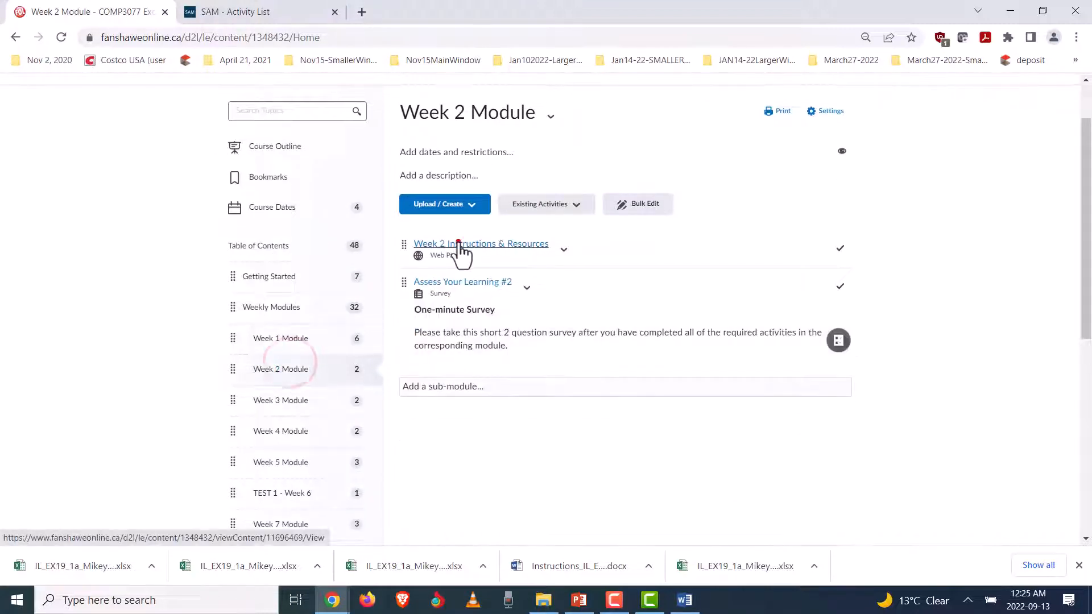
pyautogui.click(456, 244)
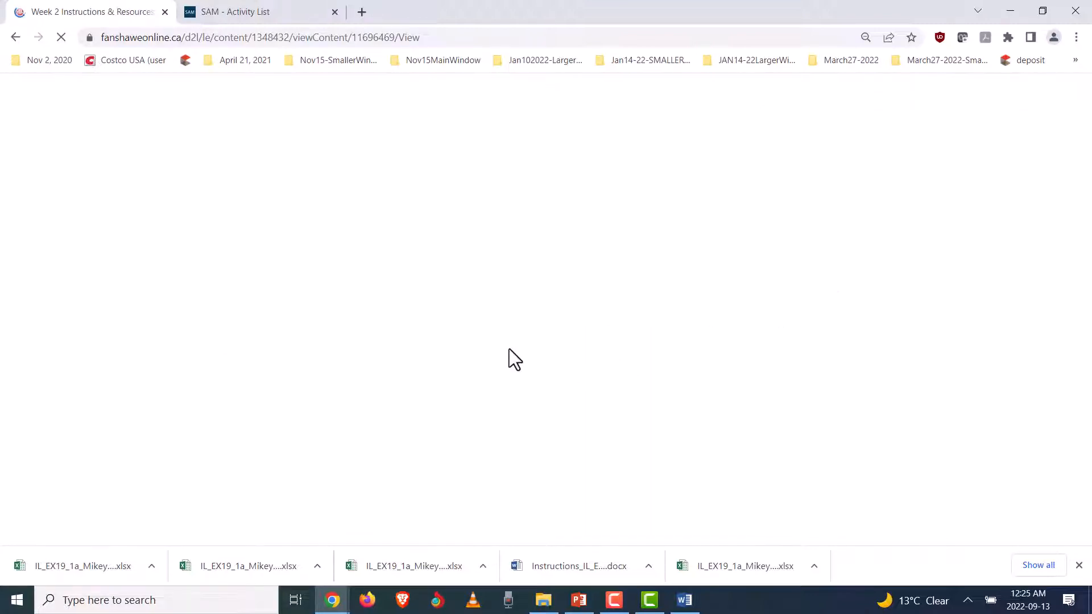
pyautogui.scroll(-1, 449, 363)
pyautogui.moveTo(409, 397); pyautogui.dragTo(310, 251)
pyautogui.click(205, 11)
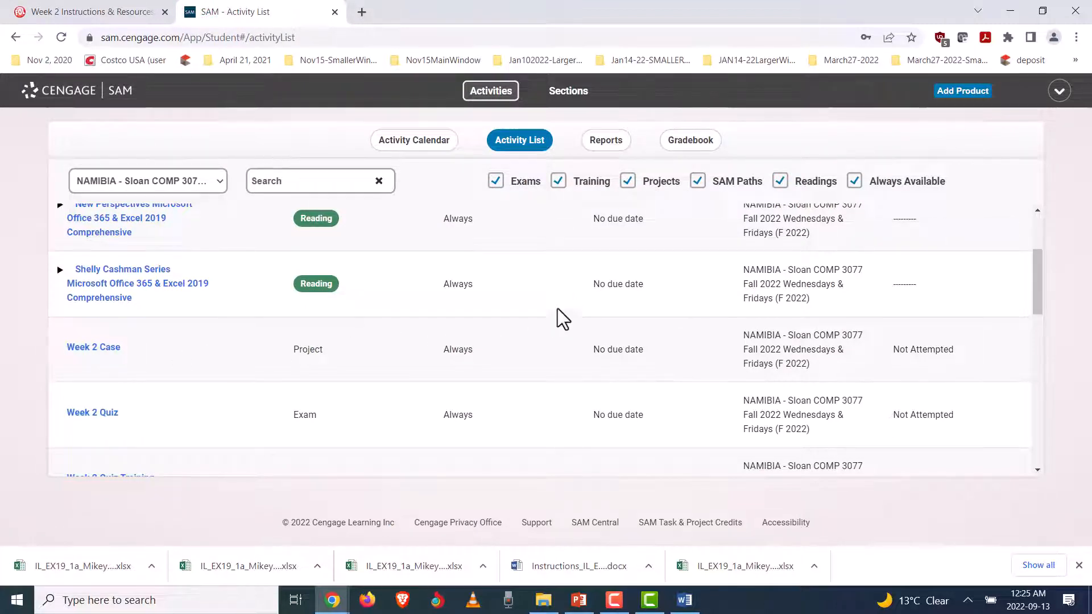
pyautogui.scroll(-2, 557, 308)
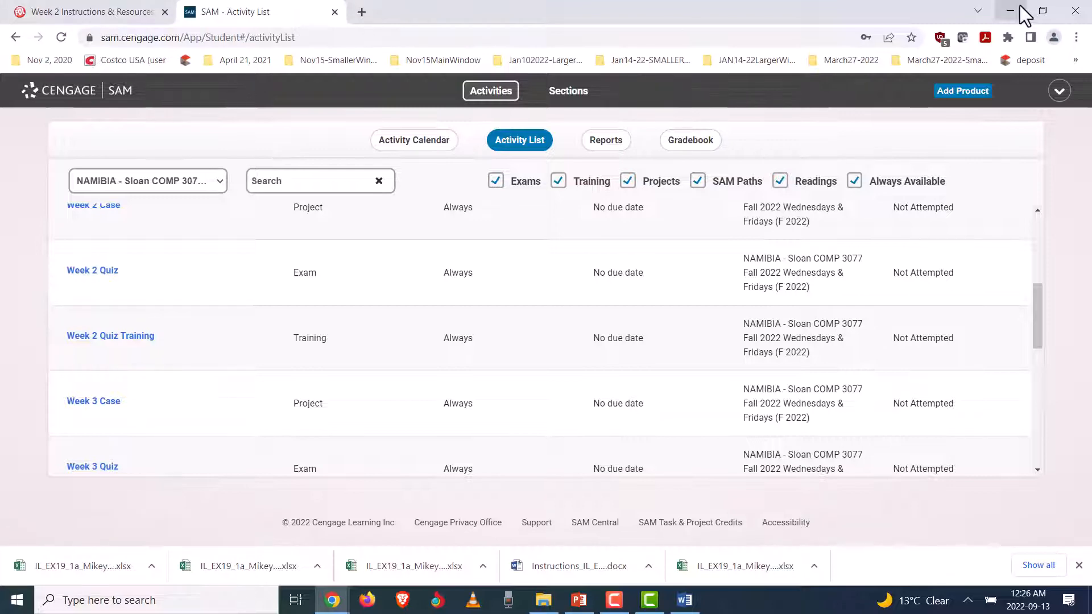
# Switch to the PowerPoint presentation and review slide 2's bullets from Week 1 SAM Case through the YouTube video advice.
pyautogui.click(650, 598)
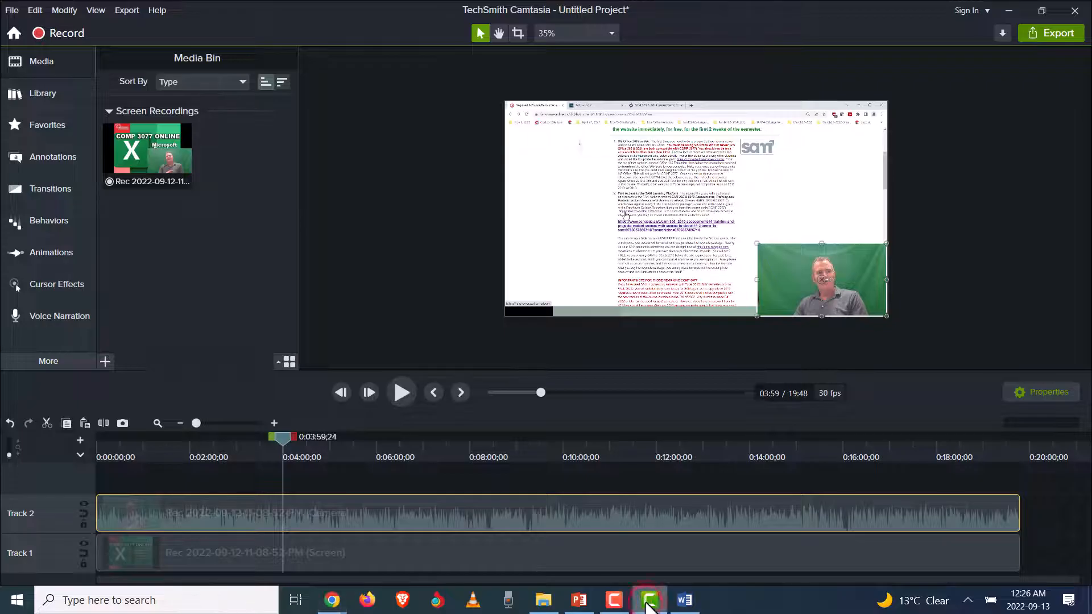
pyautogui.click(579, 600)
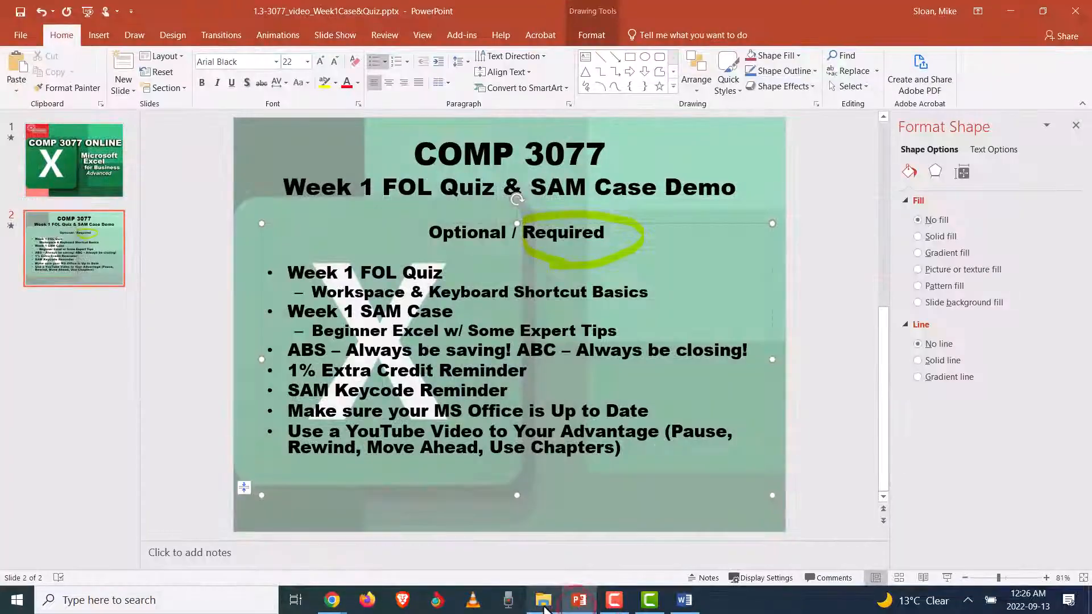
pyautogui.moveTo(542, 610)
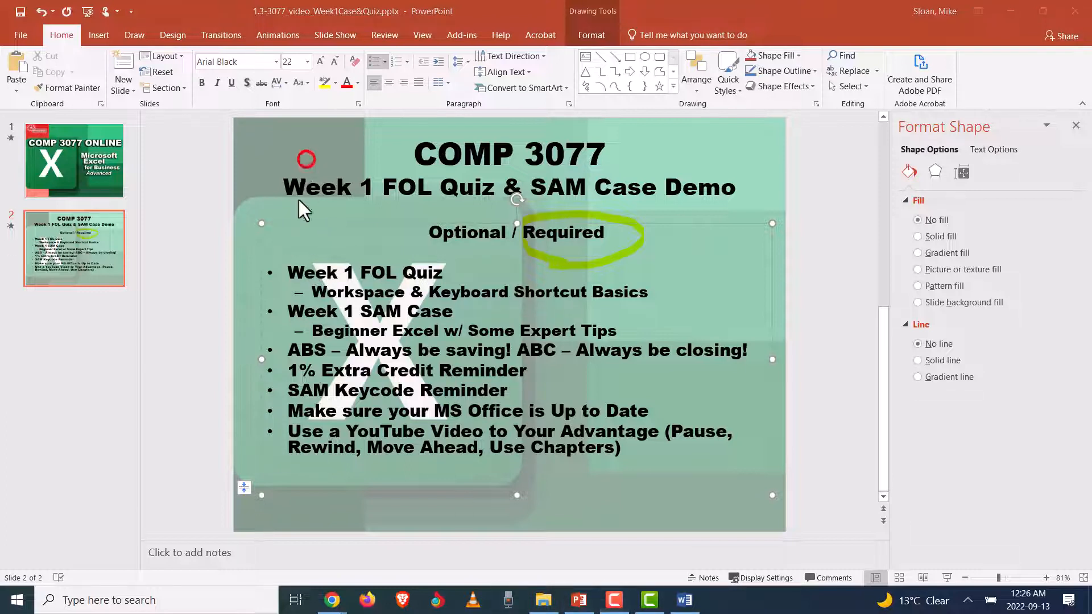
pyautogui.moveTo(290, 312); pyautogui.dragTo(656, 458)
pyautogui.click(656, 458)
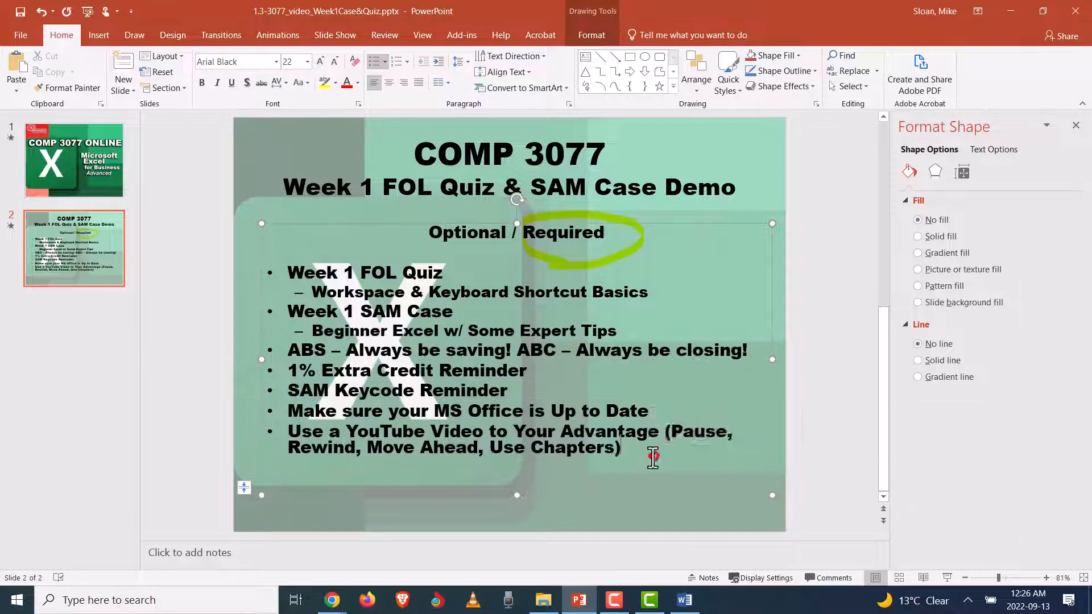